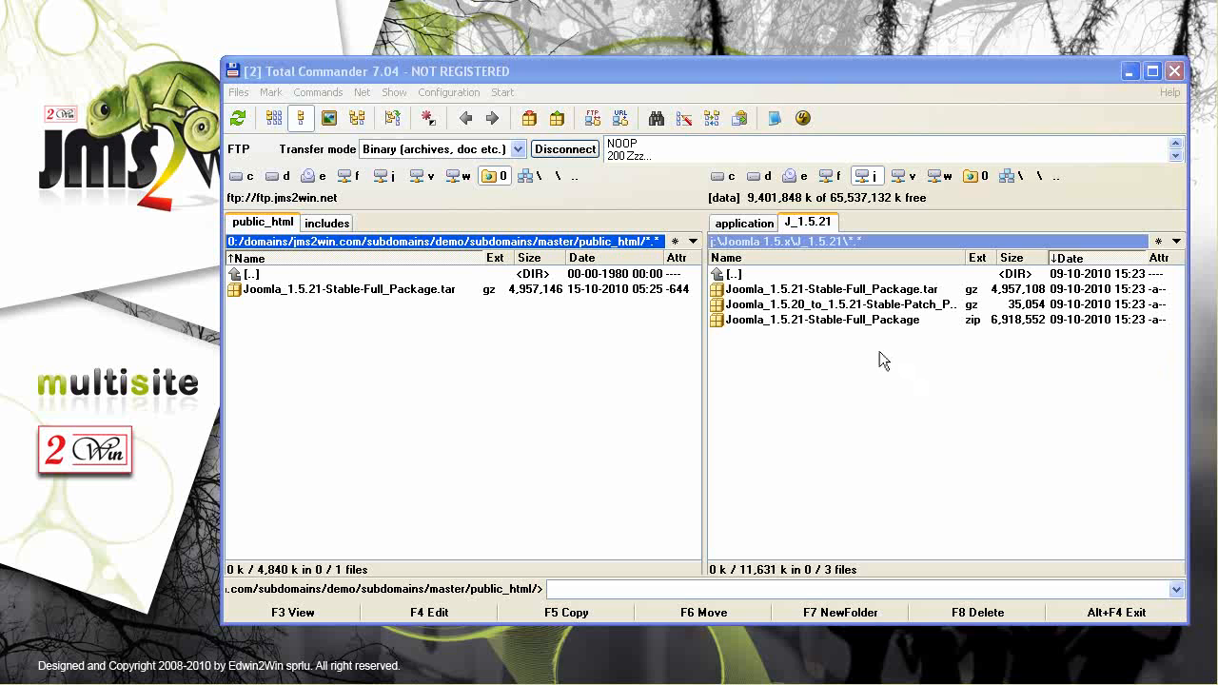
Try copying the Joomla 1.5.21 package to the server twice, cancel, then focus the server's public_html panel
click(836, 291)
drag(836, 295, 623, 348)
drag(372, 397, 864, 310)
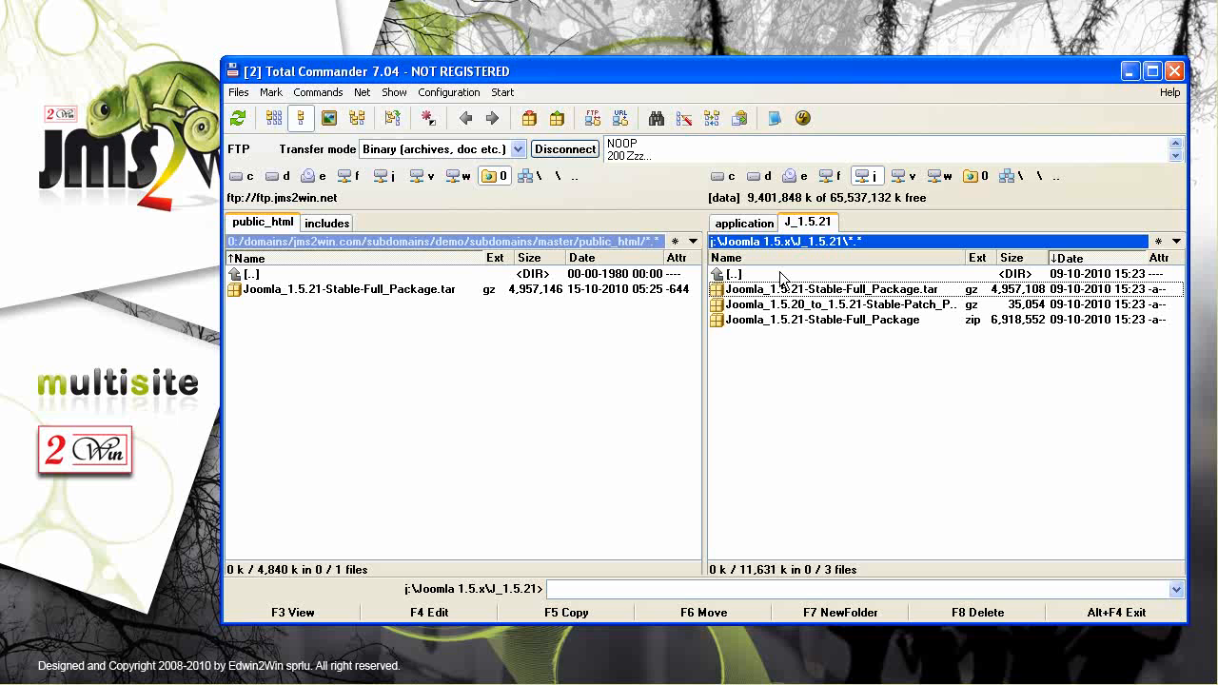
drag(775, 295, 658, 309)
drag(453, 339, 868, 293)
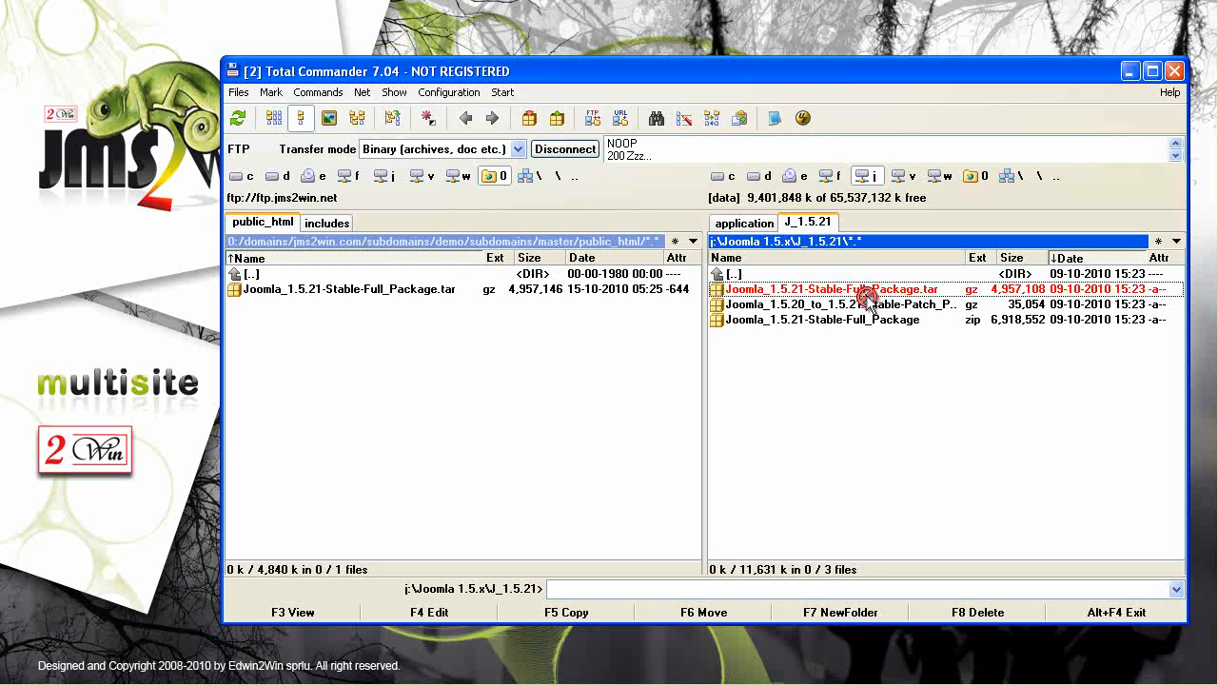
click(482, 244)
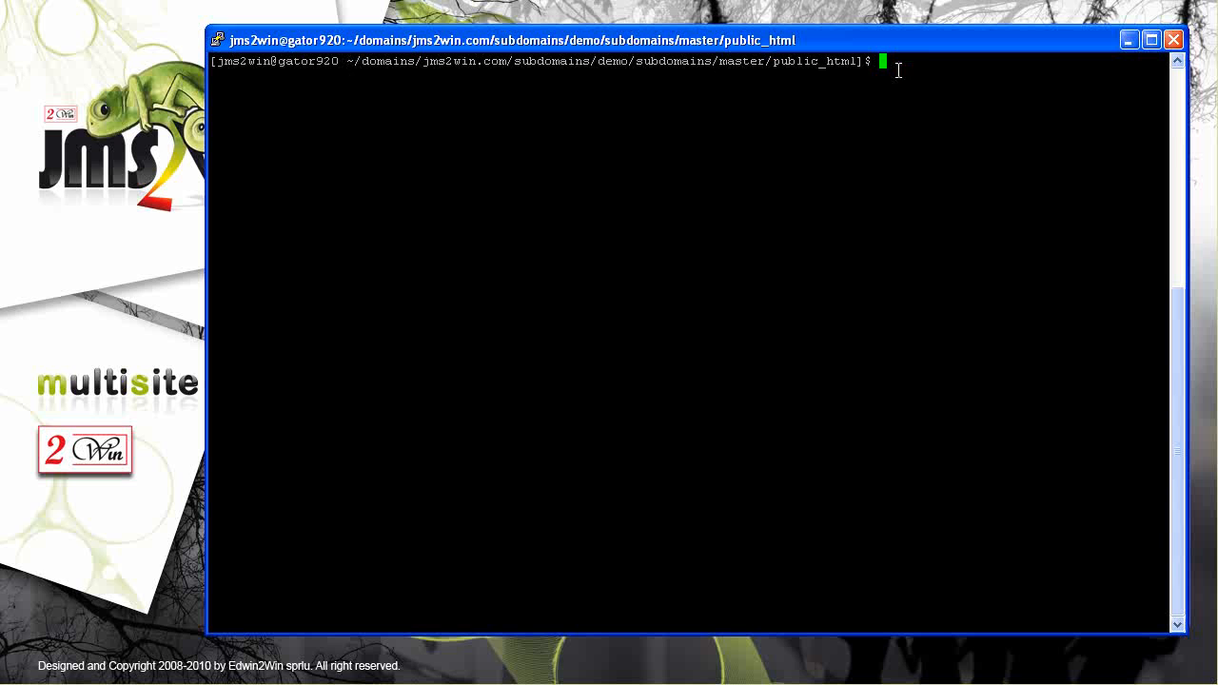
List public_html and decompress Joomla_1.5.21-Stable-Full_Package.tar.gz with gunzip
text(dir)
key(Return)
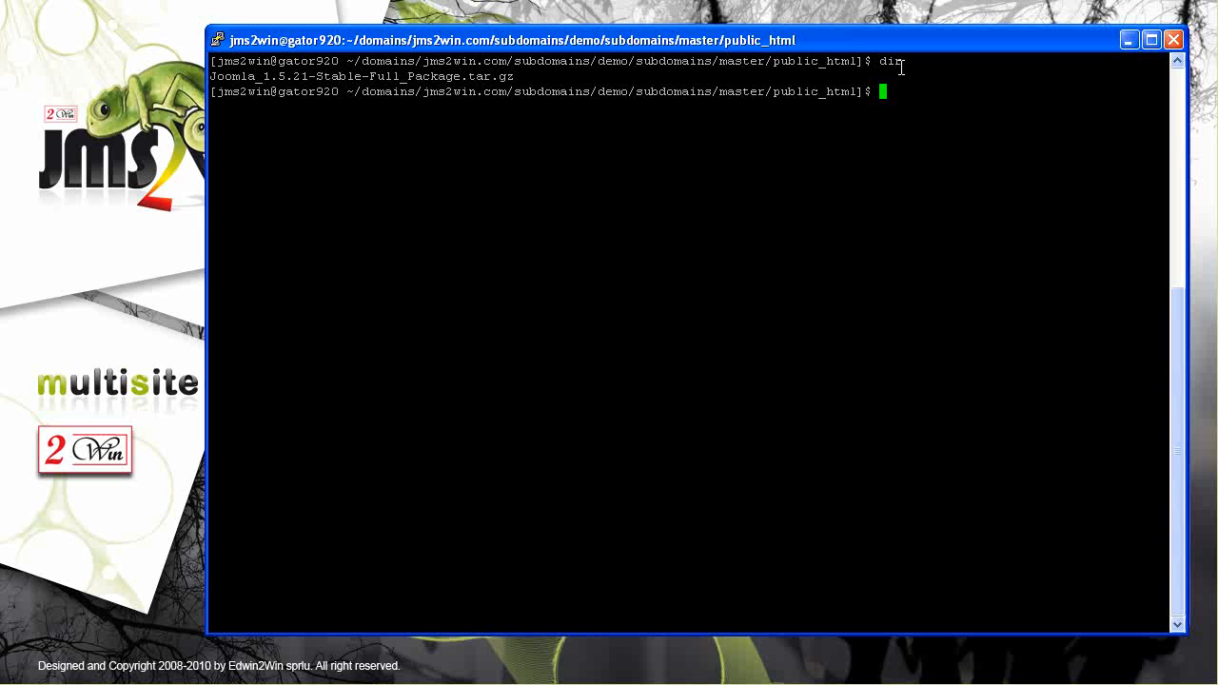
text(un)
key(BackSpace)
key(BackSpace)
text(gunzip)
double_click(395, 75)
right_click(632, 122)
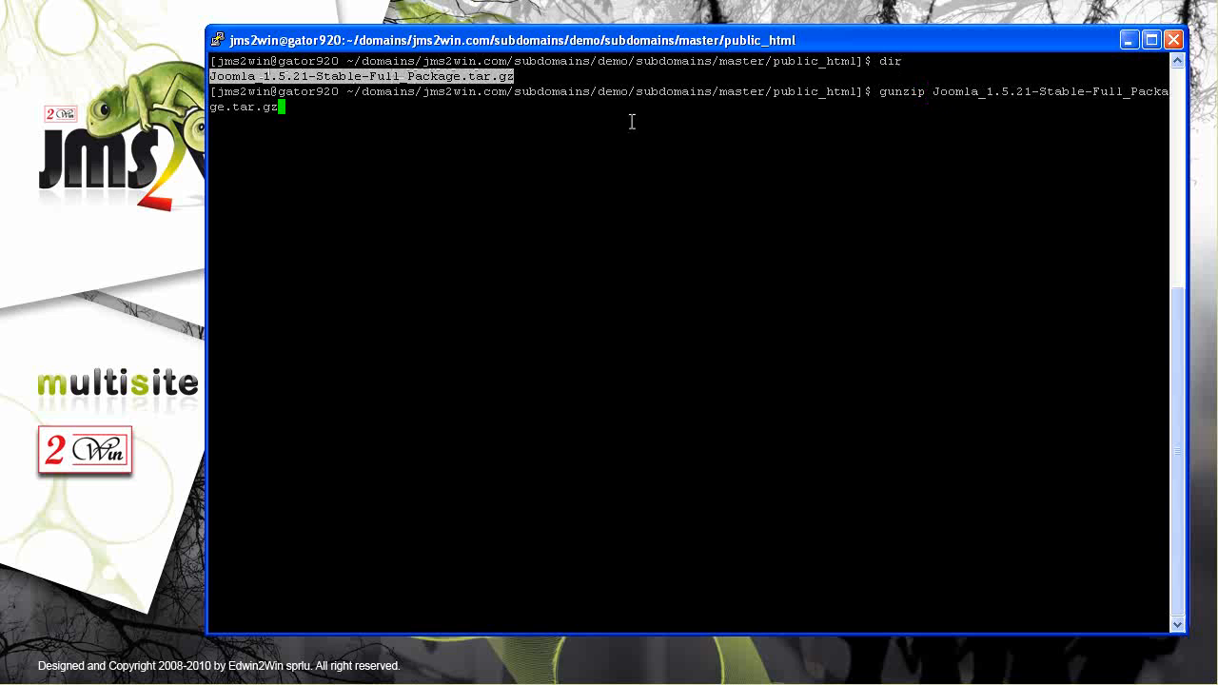
key(Return)
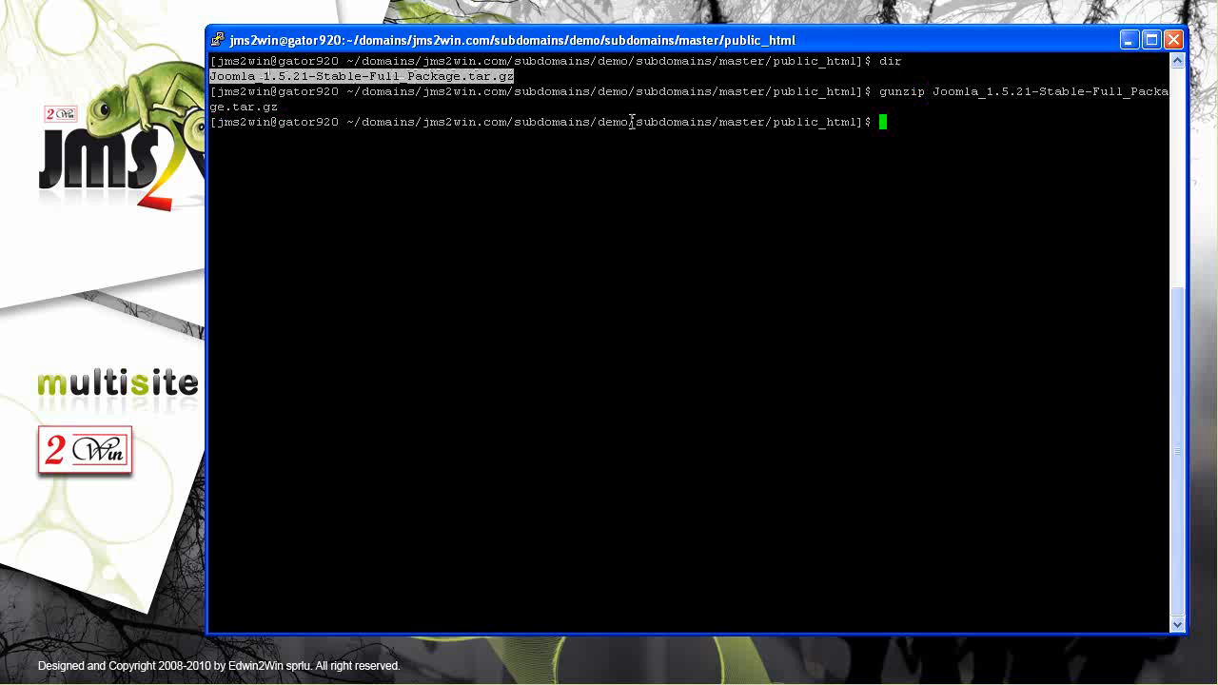
Extract the resulting Joomla .tar archive into public_html with tar -xvf
text(dir)
key(Return)
text(tr)
key(BackSpace)
text(ar -)
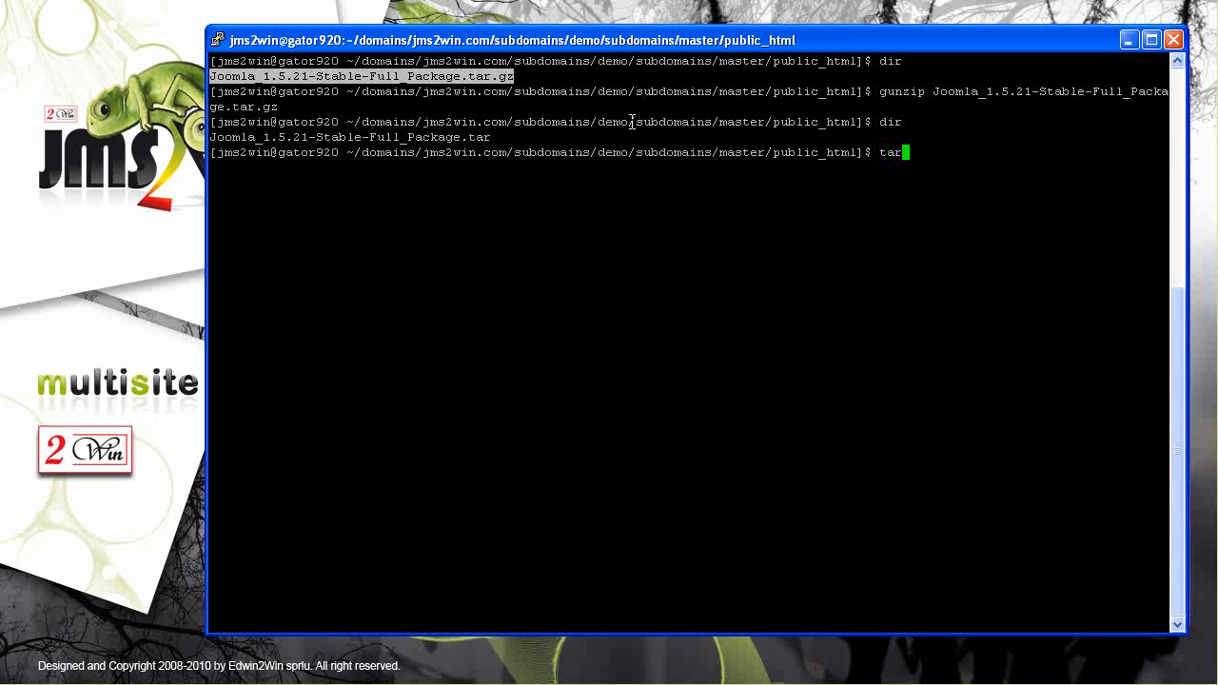
text(xvf)
double_click(317, 137)
right_click(577, 119)
key(Return)
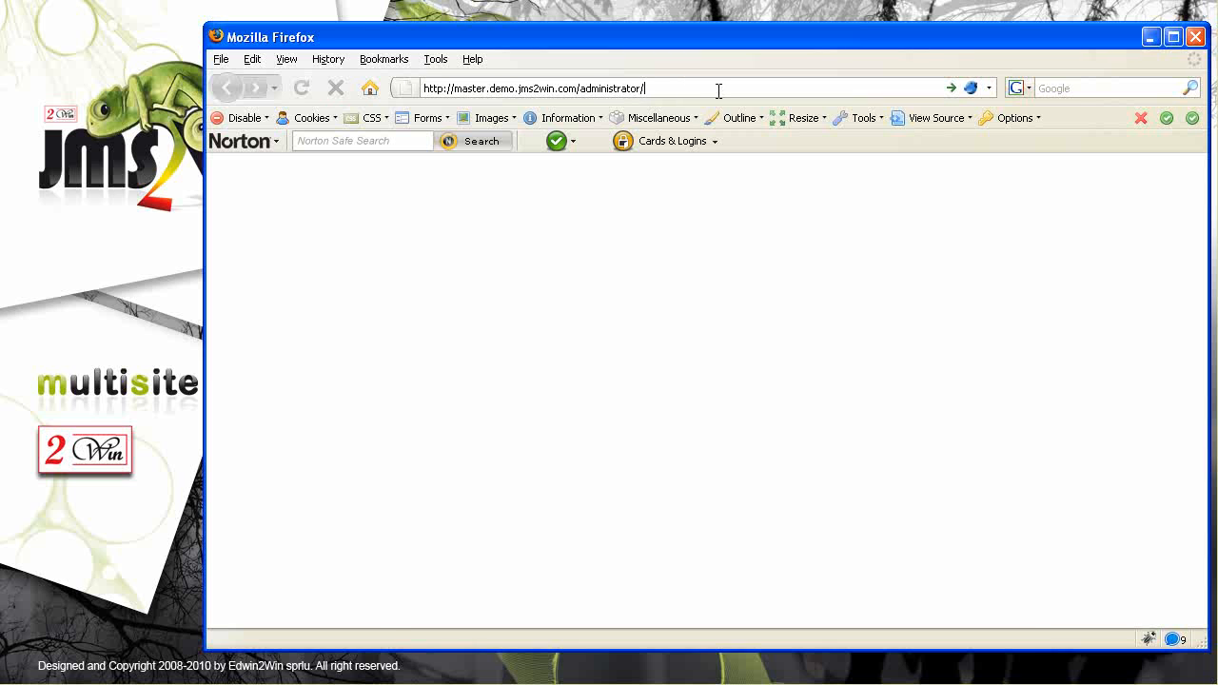
Load master.demo.jms2win.com/administrator and continue past the Language, Pre-installation and License steps
key(Return)
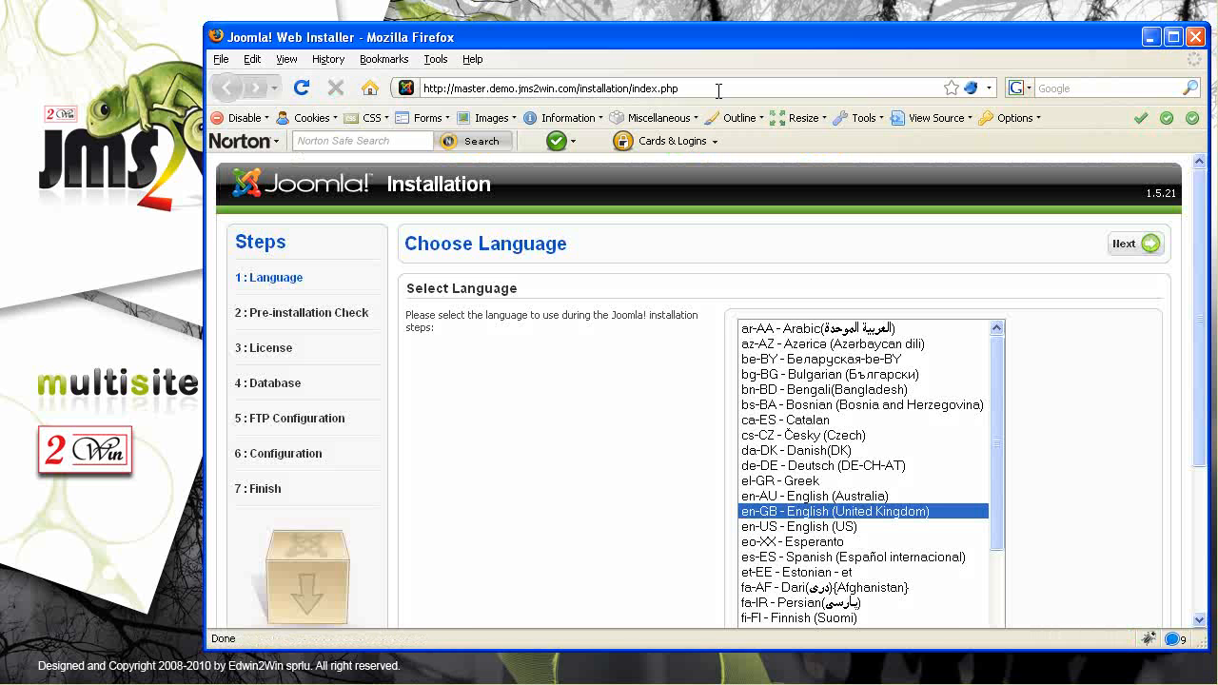
drag(1203, 258, 1179, 231)
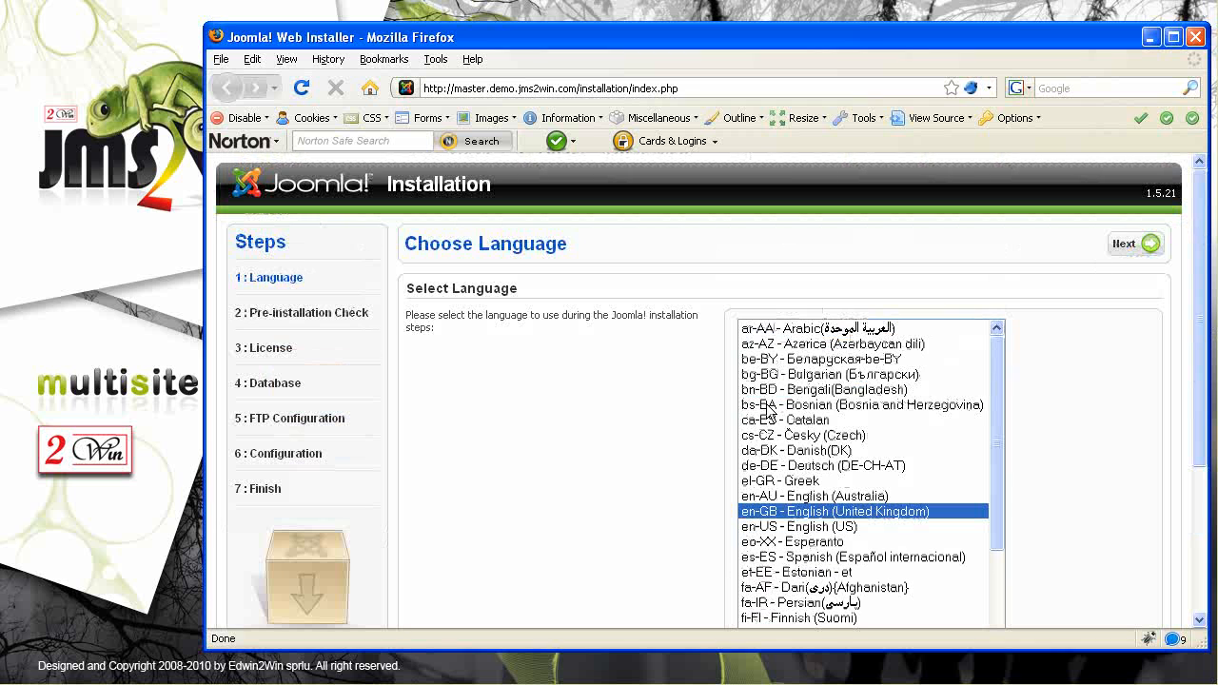
click(1137, 244)
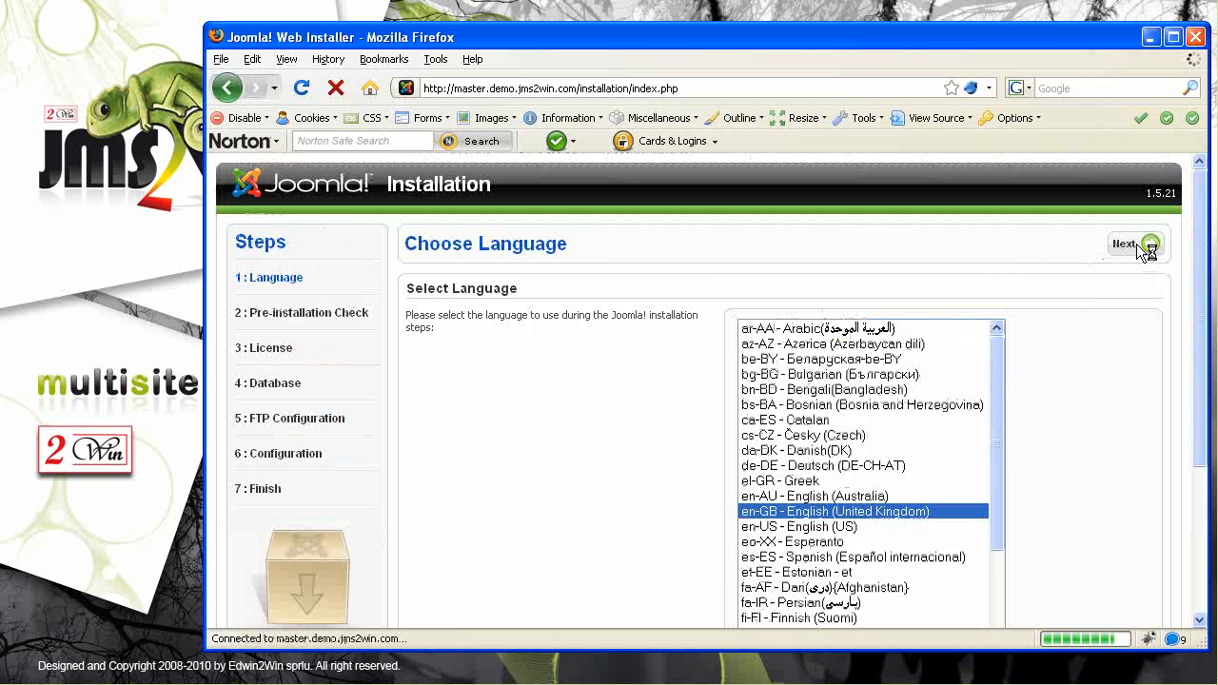
click(1136, 244)
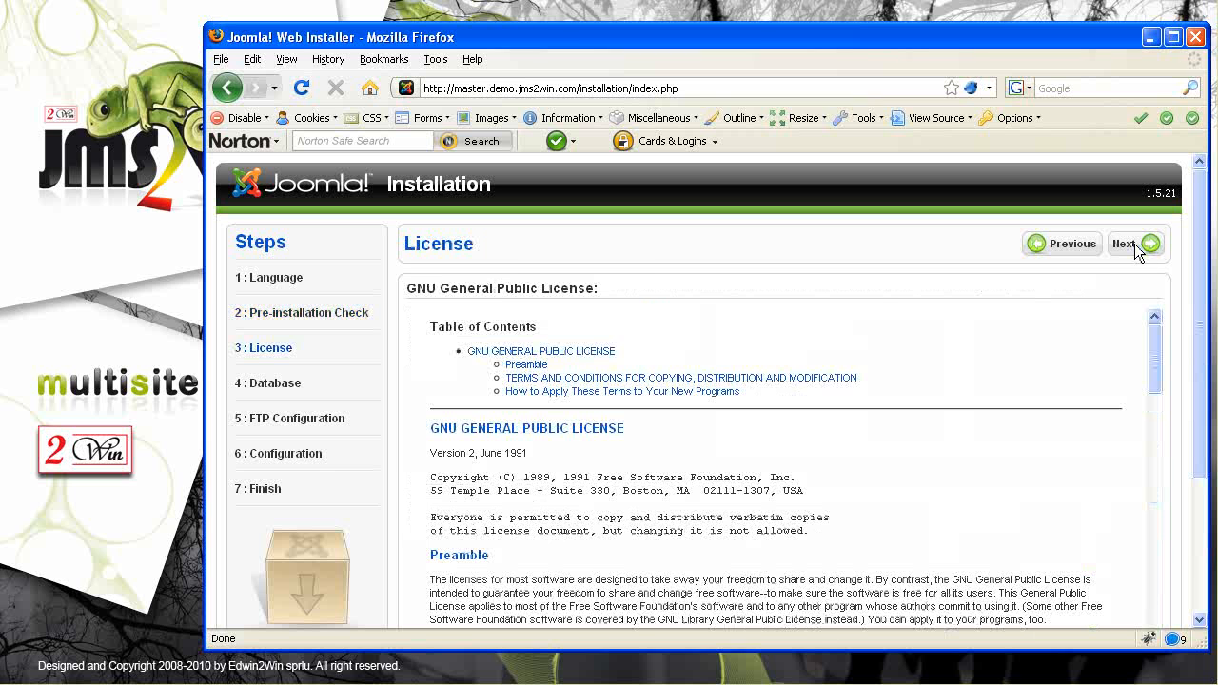
click(1135, 244)
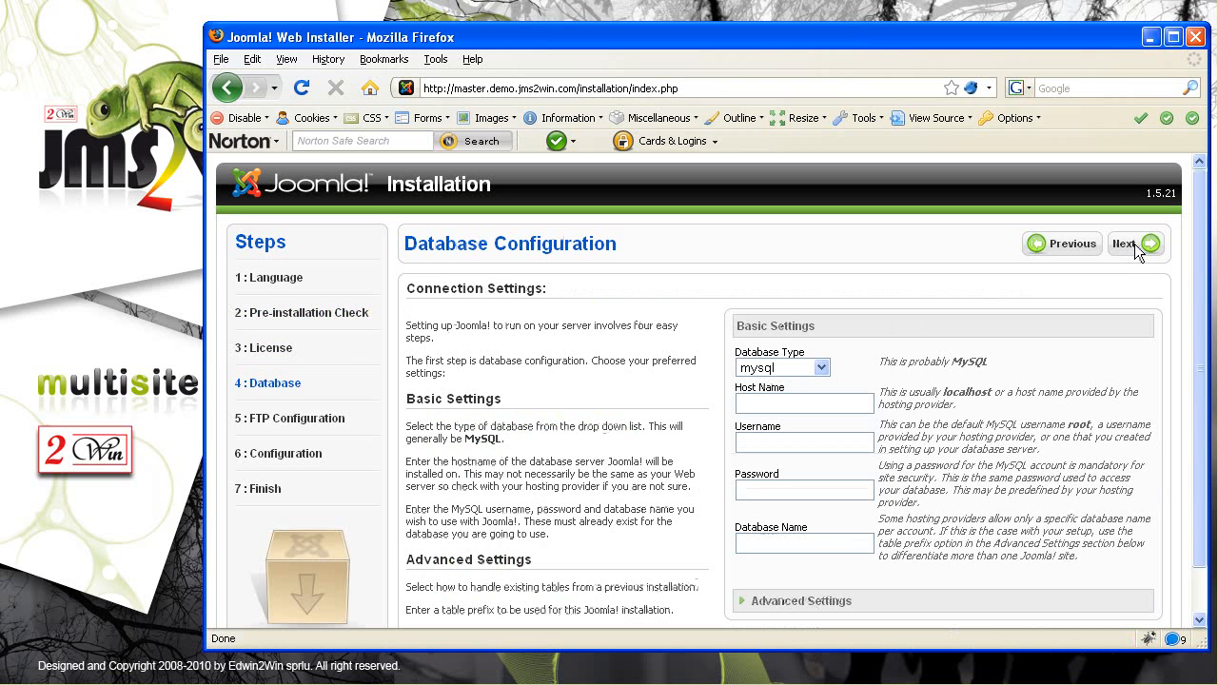
Enter database host name localhost and username jms2win_demo
click(773, 402)
text(localhost)
key(Tab)
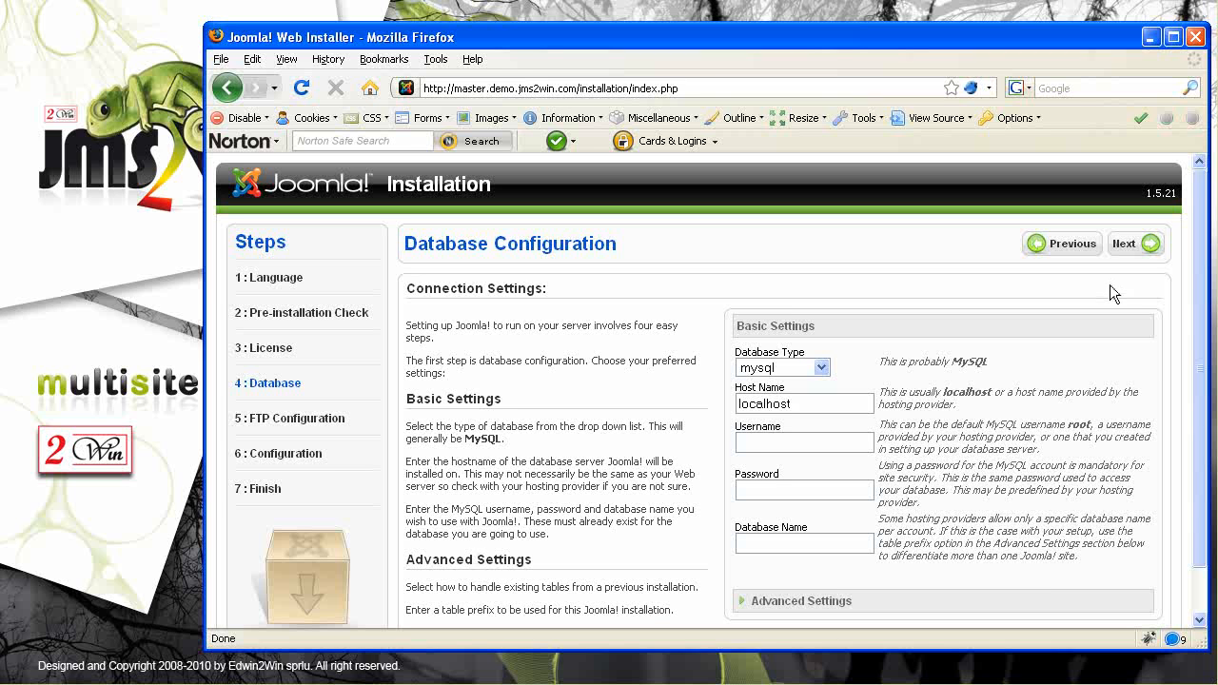
text(jms2win_demo)
text(jms2win_demo)
Set the table prefix to master_ under Advanced Settings, paste the database password, and submit
scroll(1202, 574, down, 1)
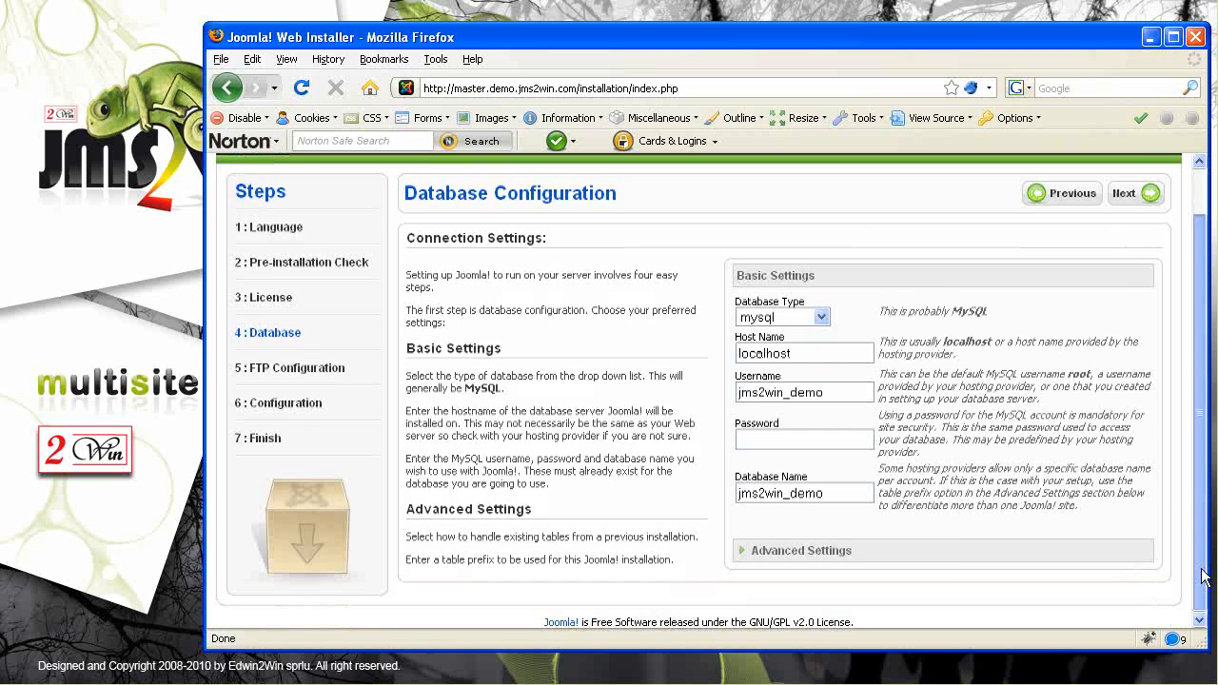
click(742, 552)
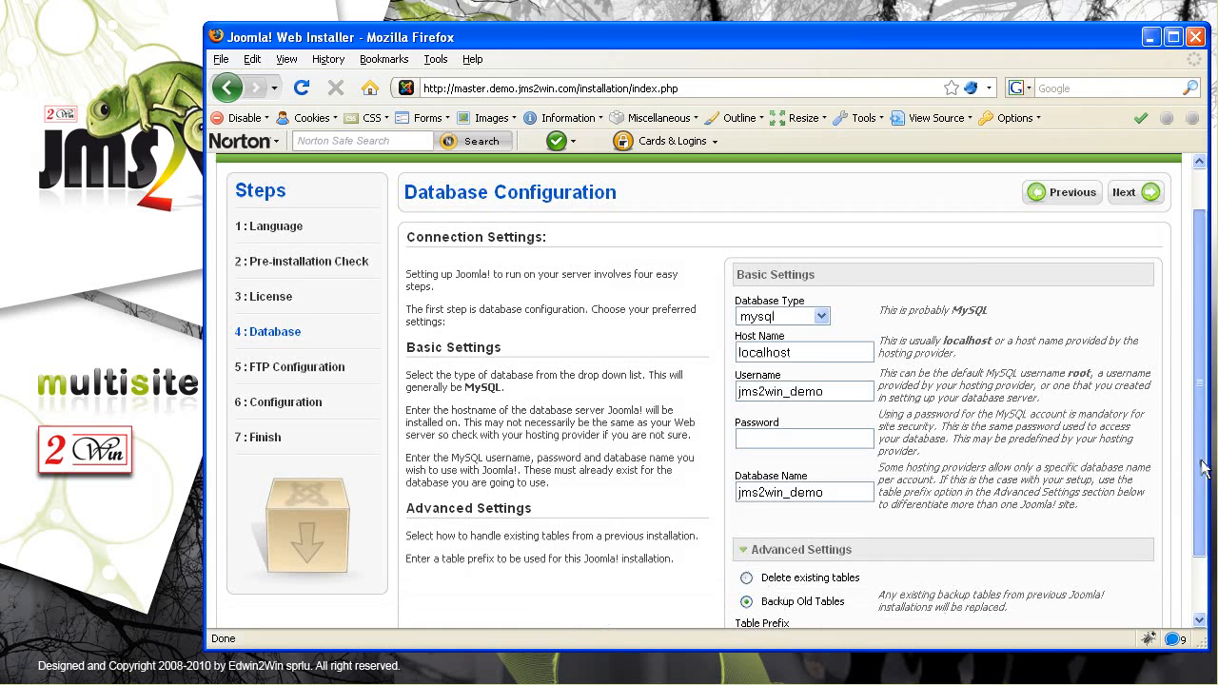
scroll(1187, 454, down, 2)
drag(761, 571, 723, 572)
text(master_)
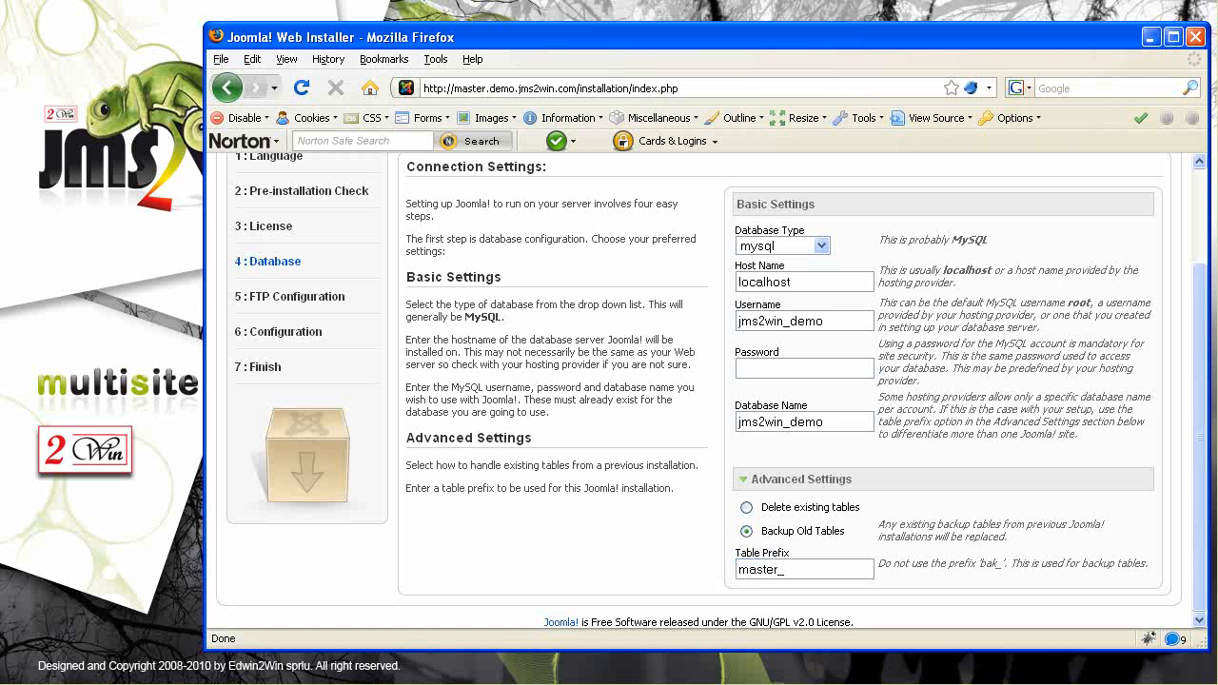
click(770, 367)
key(ctrl+v)
drag(1195, 419, 1213, 290)
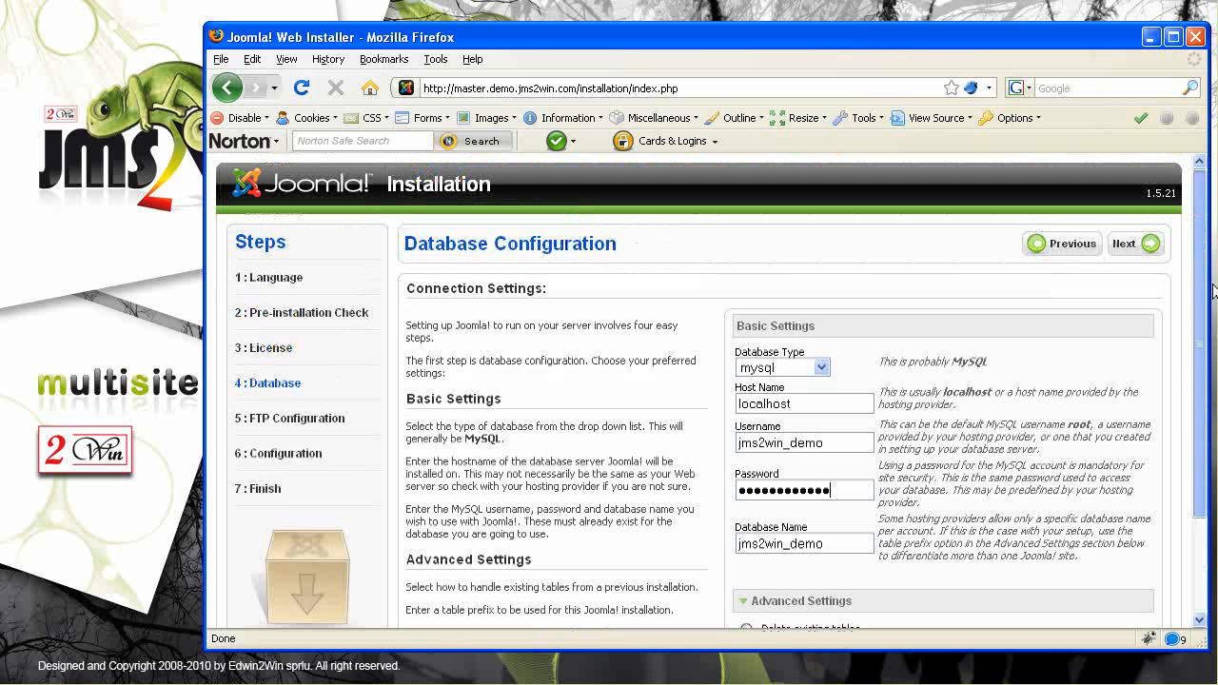
click(1142, 247)
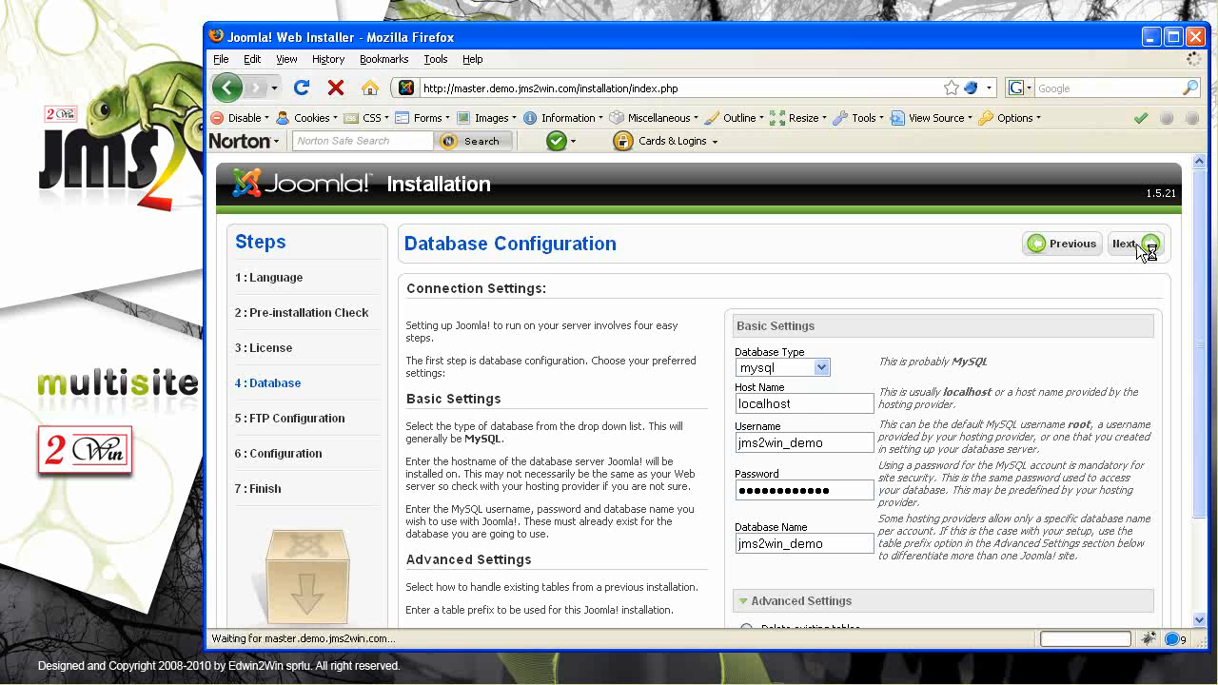
Skip the FTP step and name the site 'JMS2Win - Demo 12x - Master'
click(1136, 243)
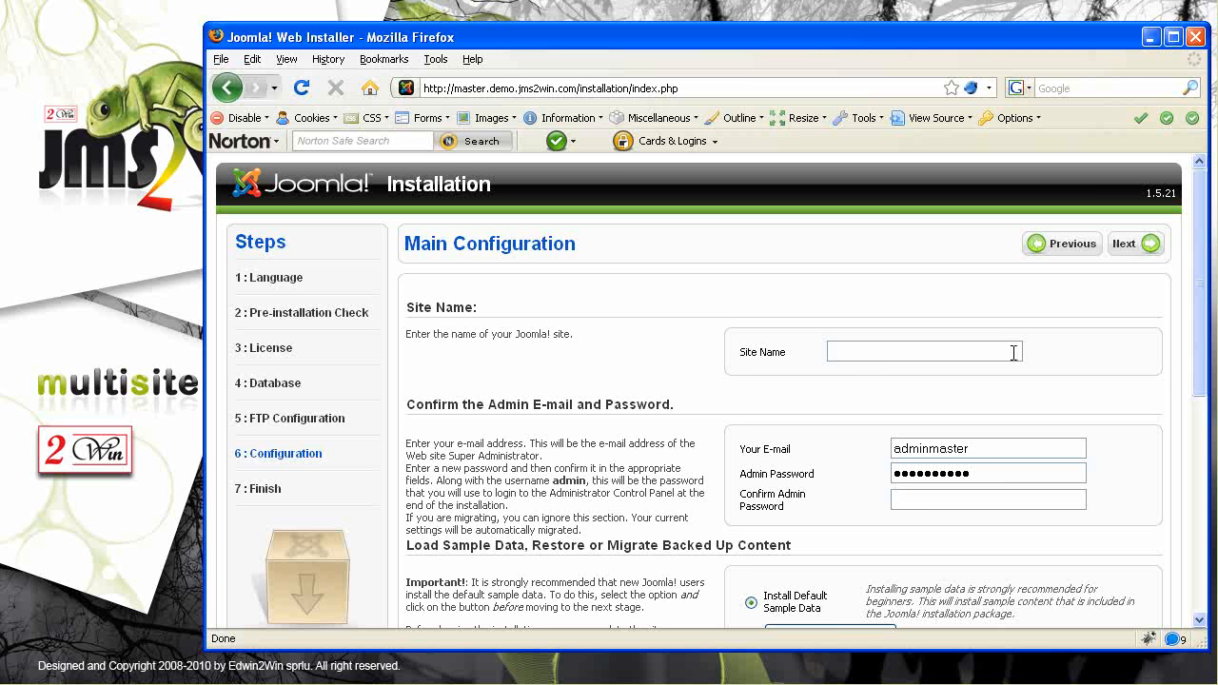
text(JMS2Win - Demo 12x - MAST)
key(Down)
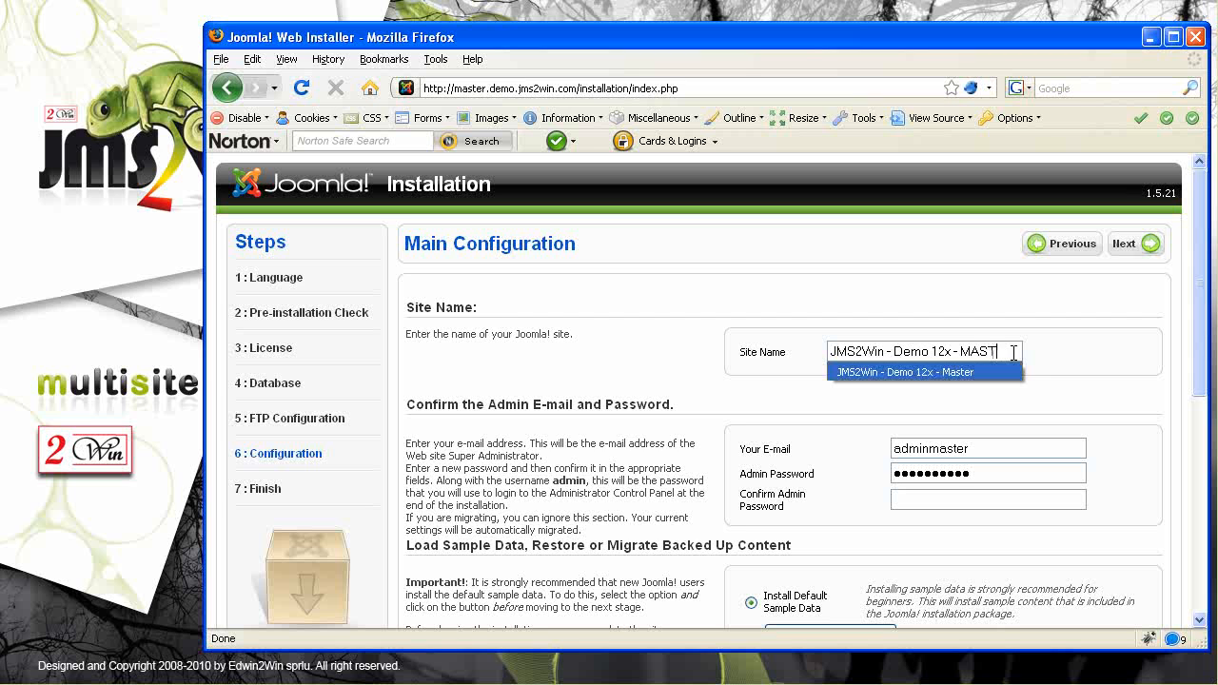
key(Return)
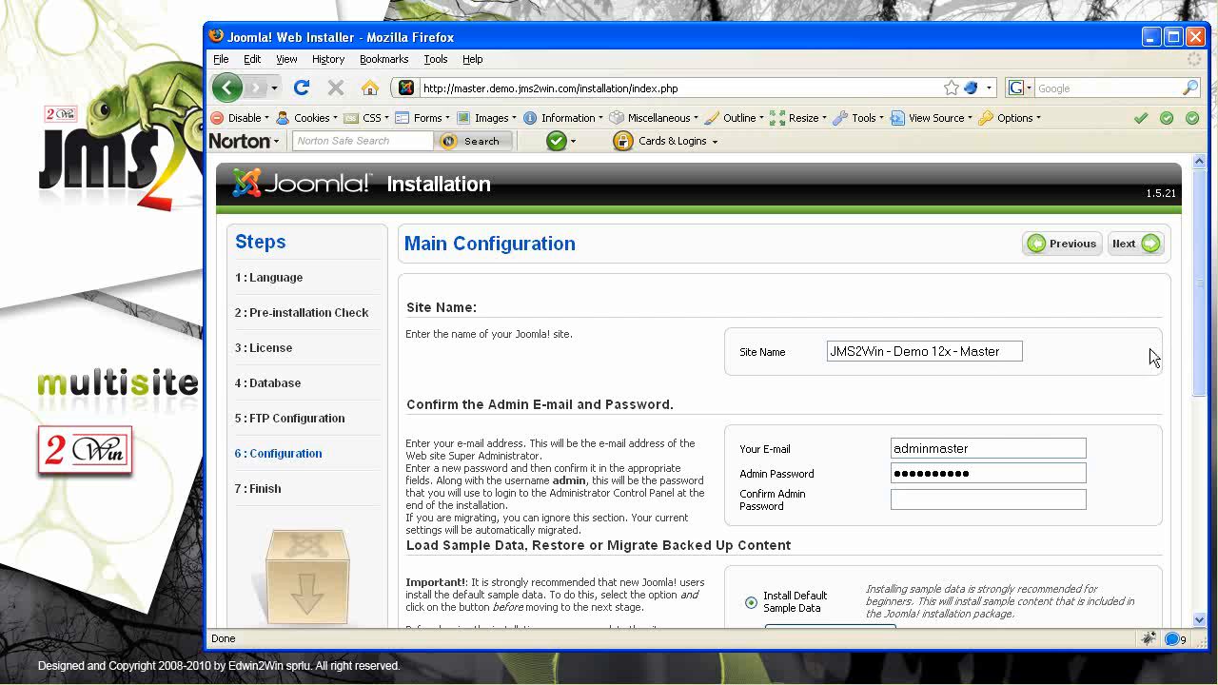
Replace the admin e-mail address and enter the admin password
drag(995, 451, 838, 454)
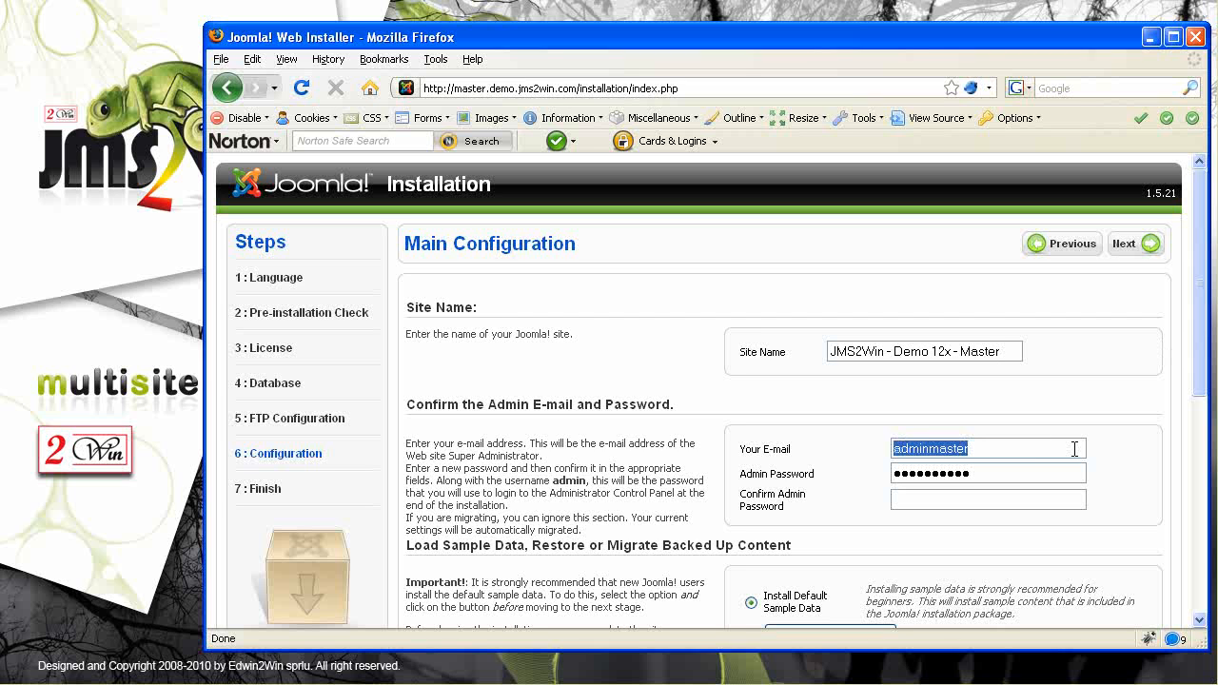
key(Tab)
key(BackSpace)
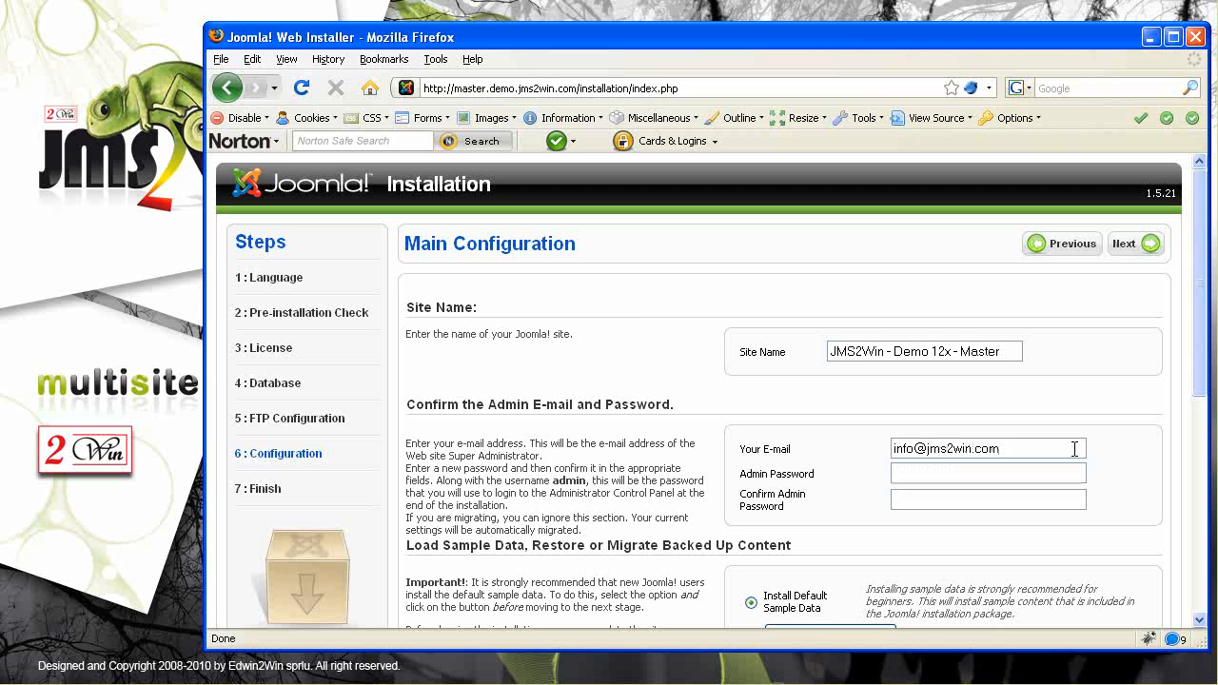
text(adminadmin)
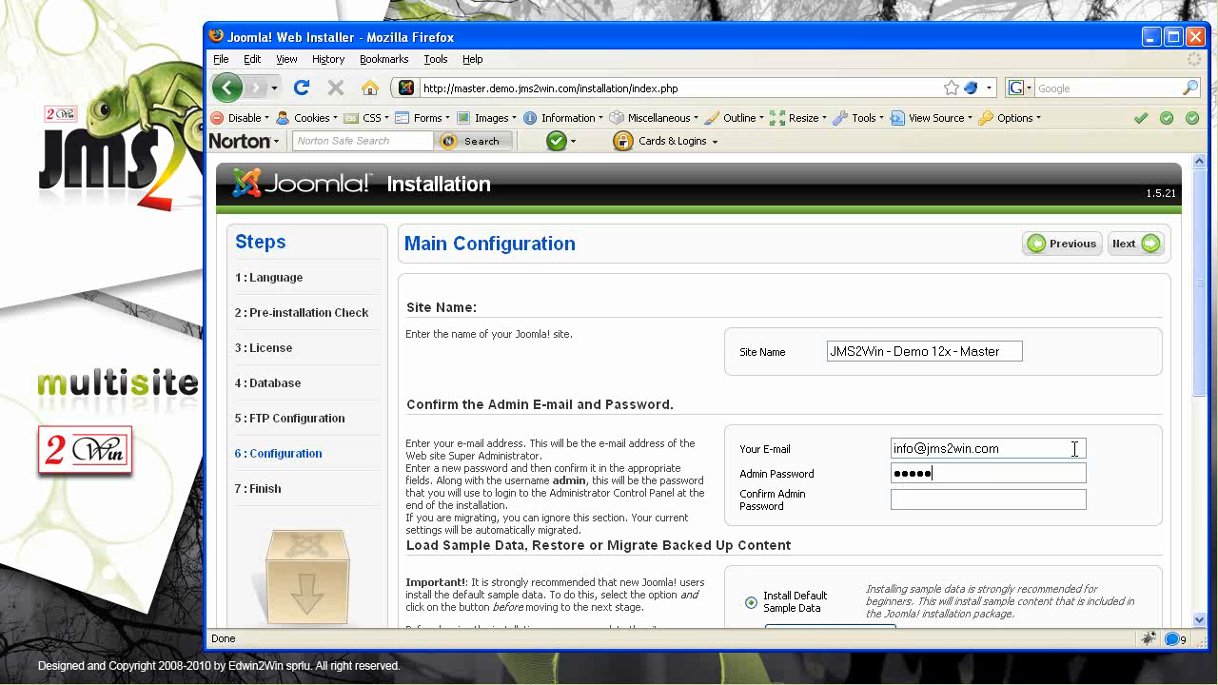
text(adminadmin)
Complete the installation without sample data and note the remove-installation-directory warning
click(1133, 248)
click(683, 376)
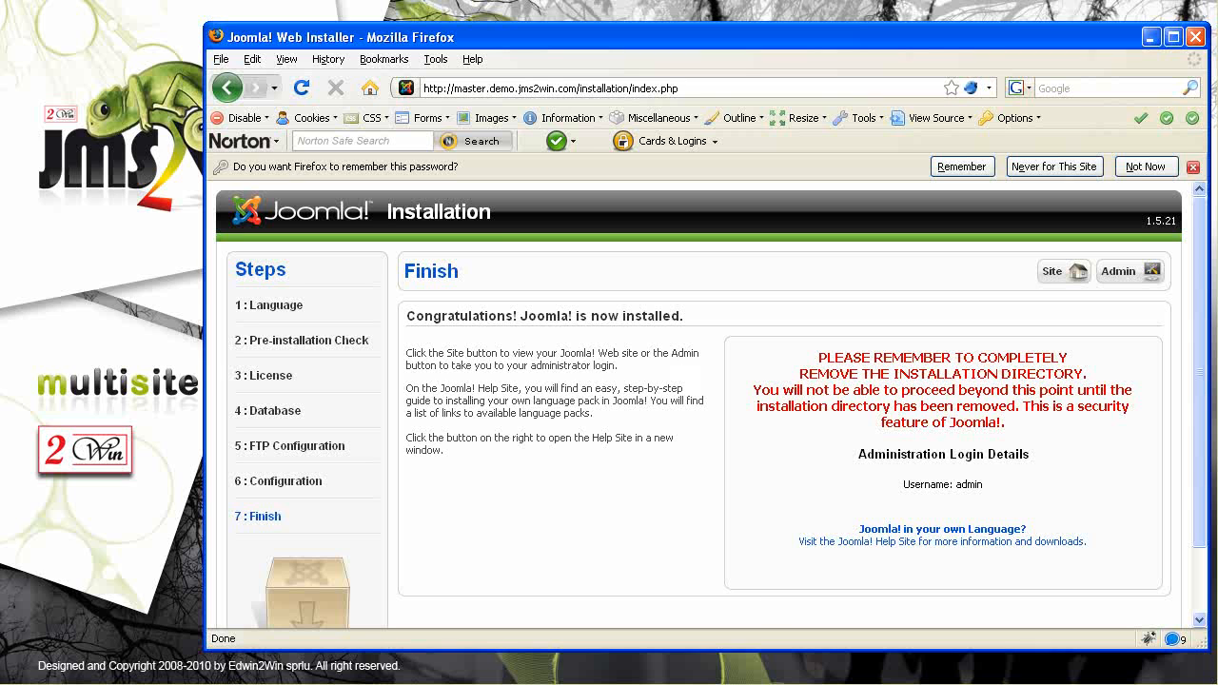
drag(881, 374, 1053, 371)
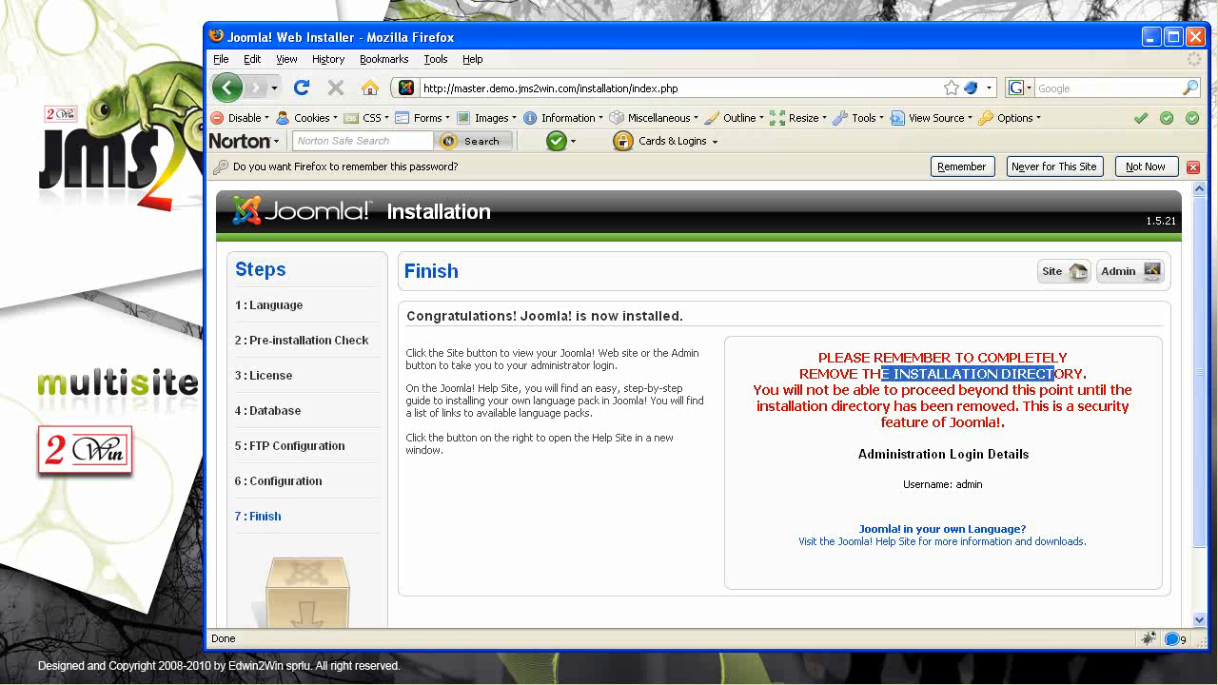
key(alt+Tab)
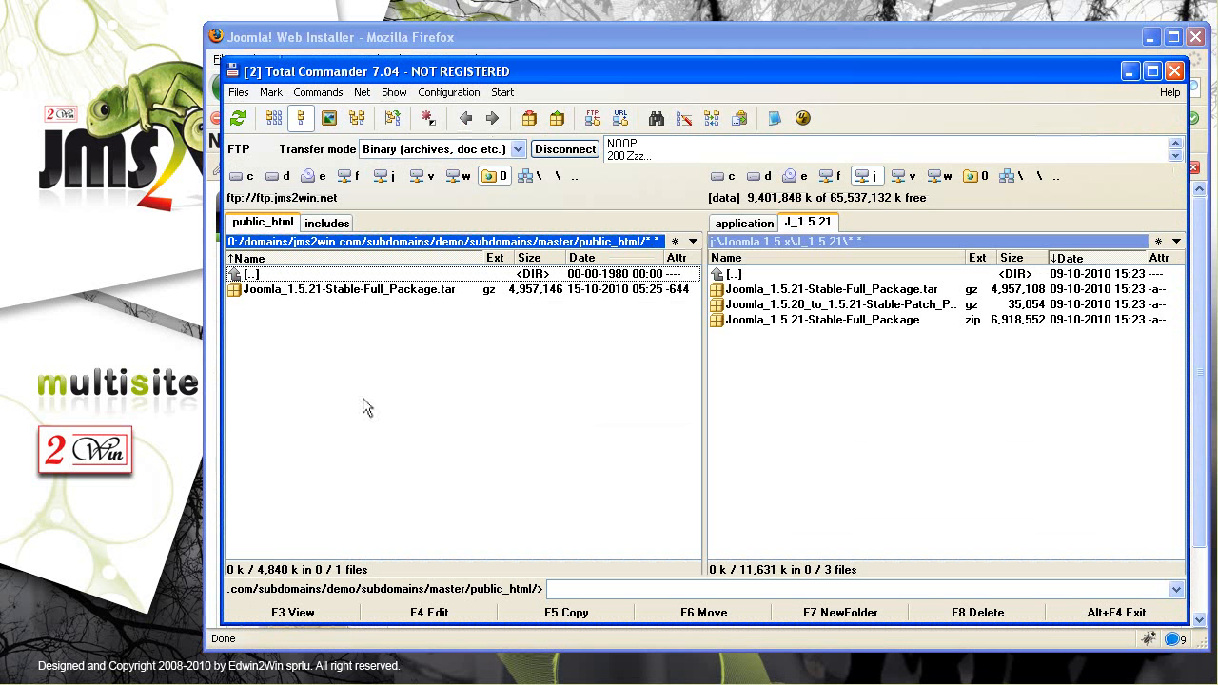
Refresh the server listing, rename the installation folder to _installation, and minimize Total Commander
key(ctrl+r)
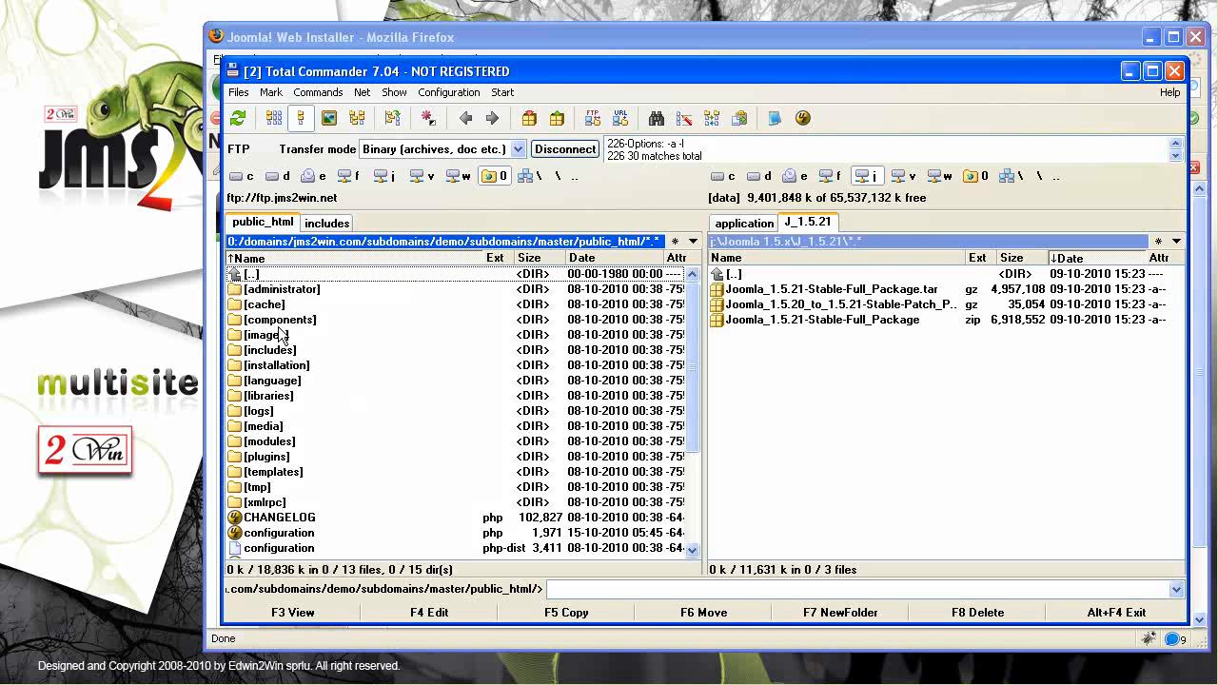
click(259, 367)
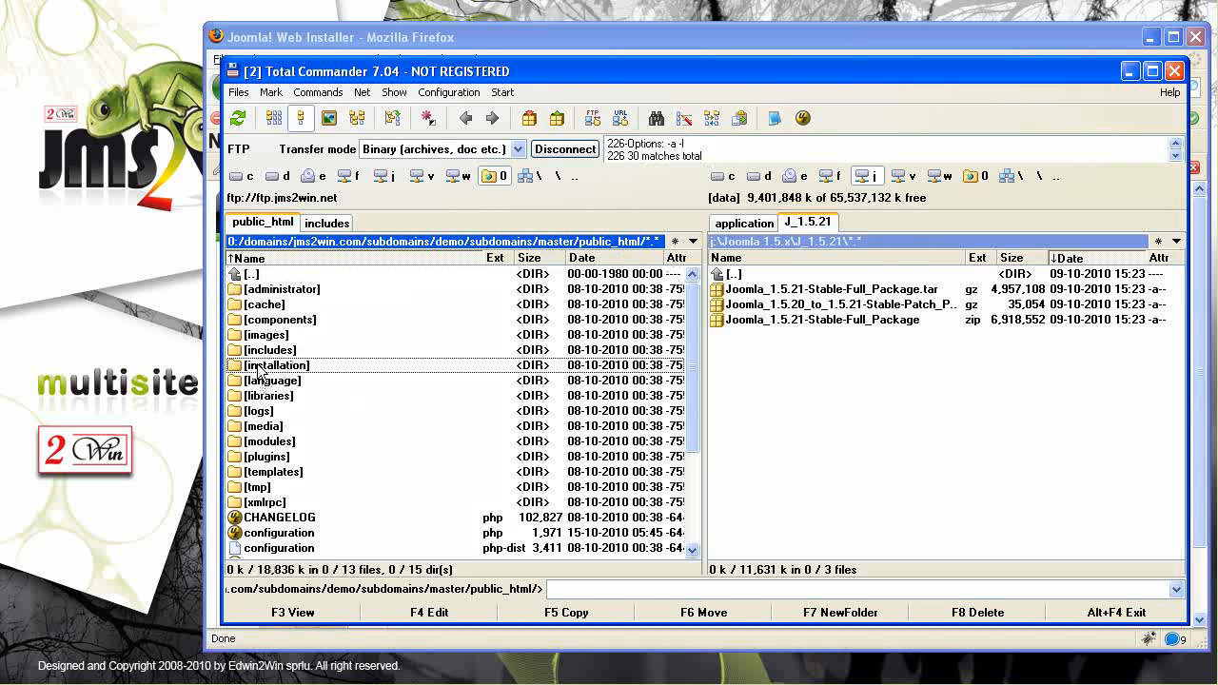
click(372, 368)
key(Home)
text(_)
key(Return)
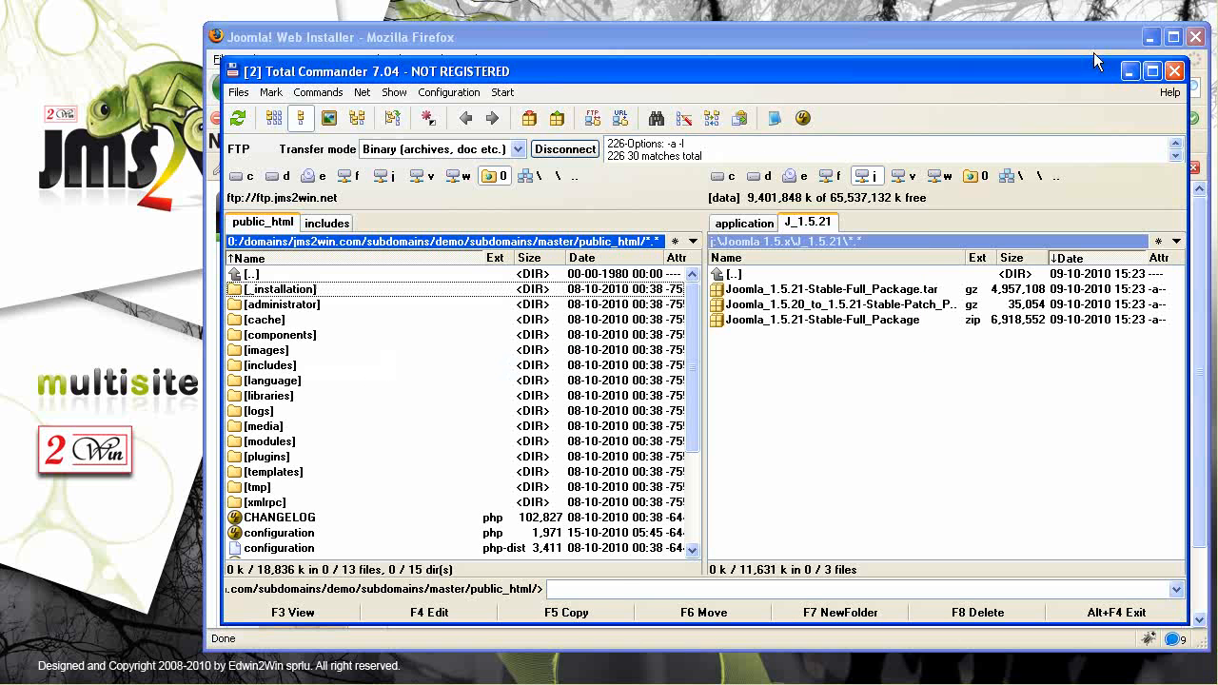
click(1129, 70)
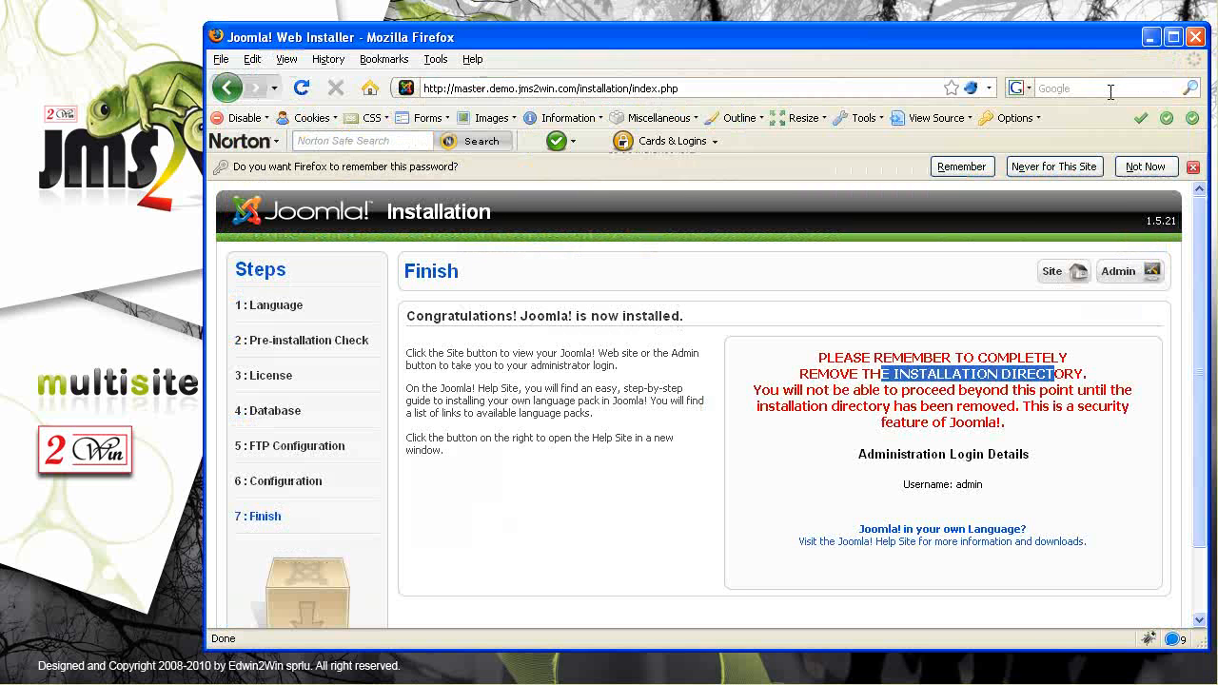
Log in to the master site's administrator back-end as admin, declining to save the password
click(1128, 273)
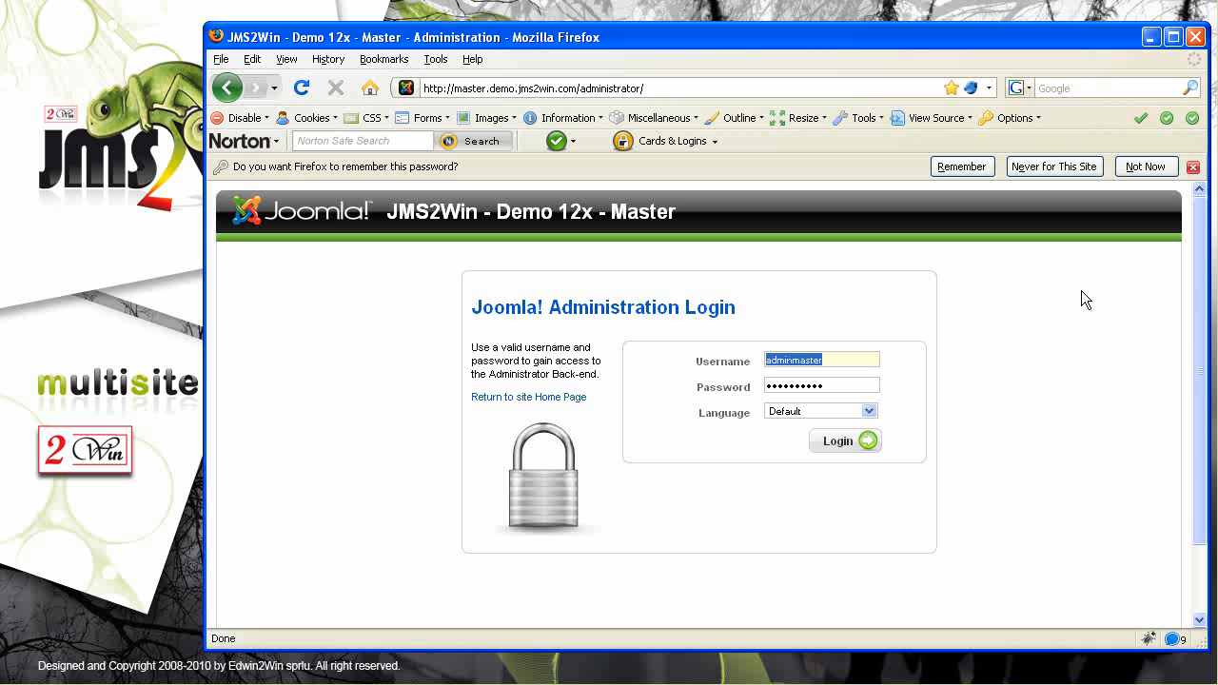
text(admin)
key(Tab)
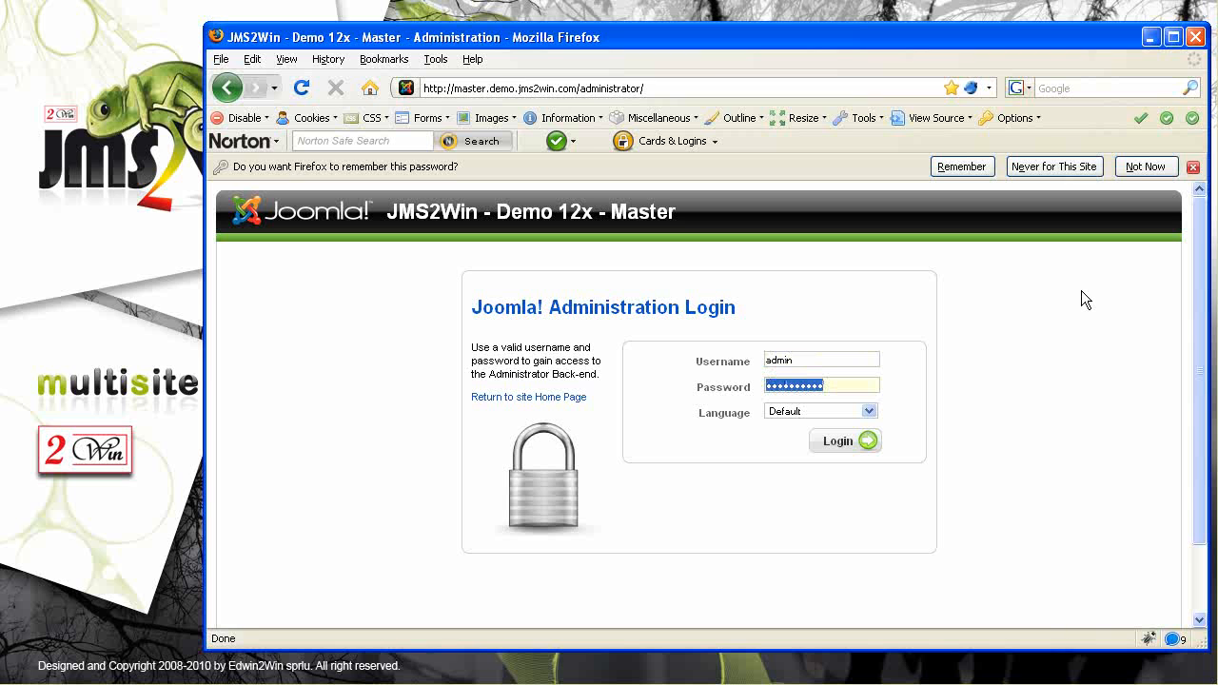
click(1148, 166)
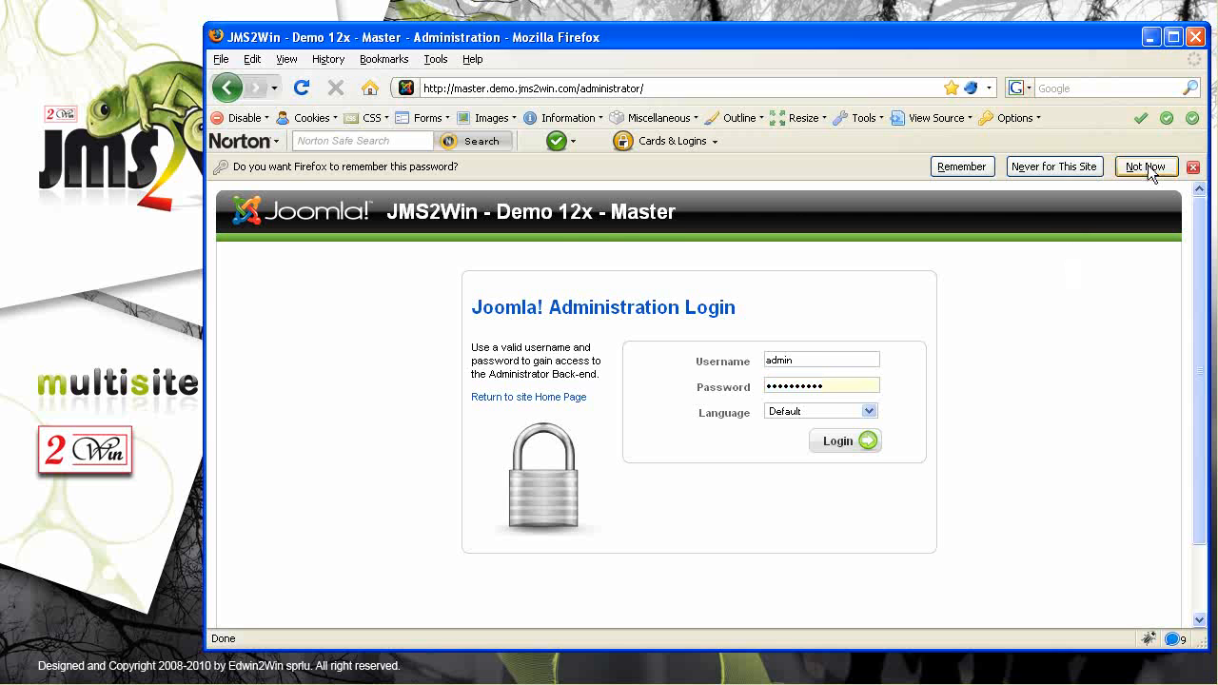
click(842, 414)
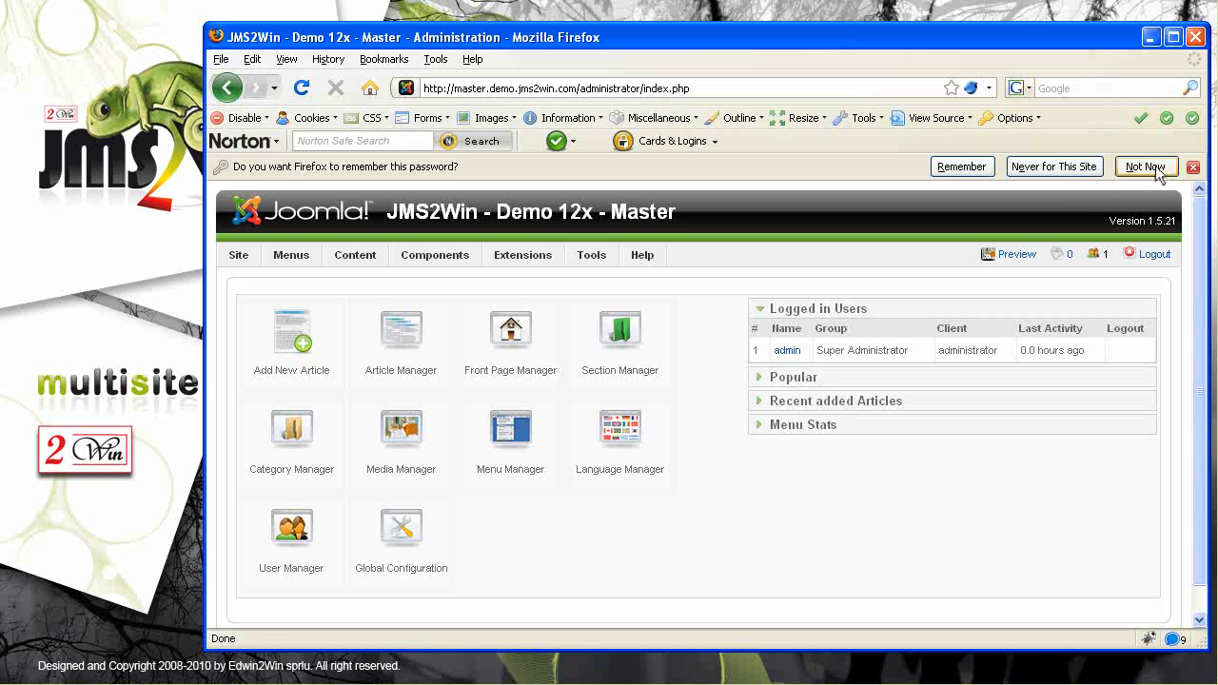
click(1147, 166)
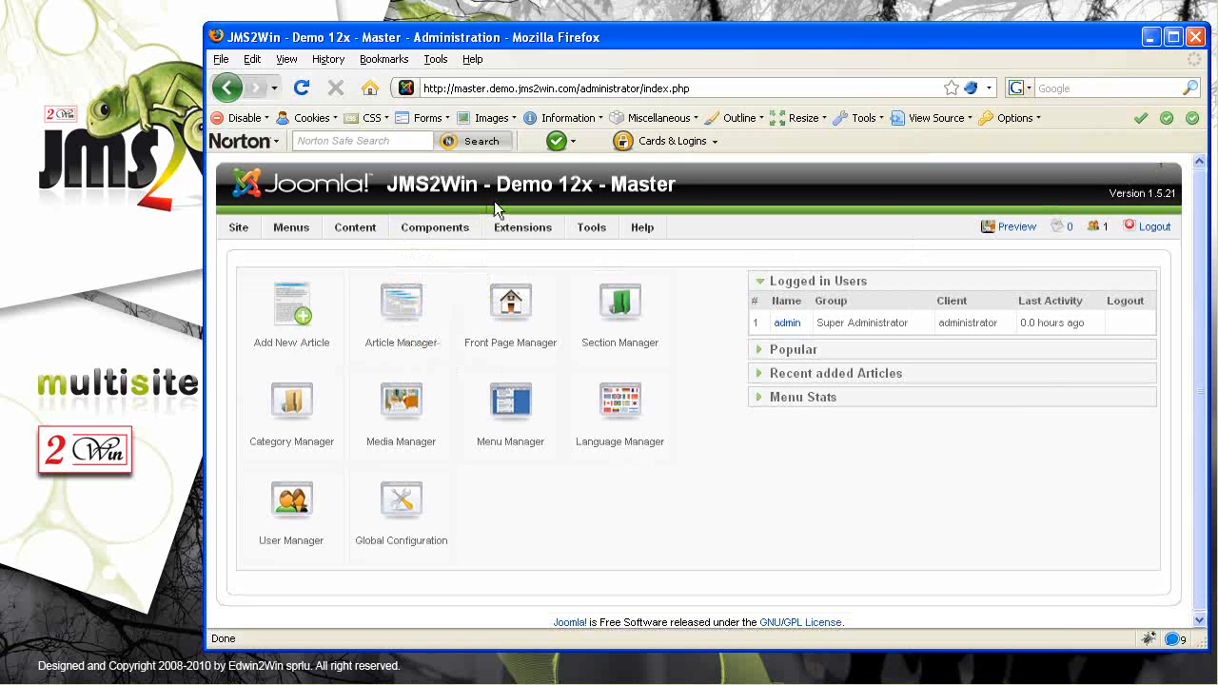
drag(693, 183, 415, 183)
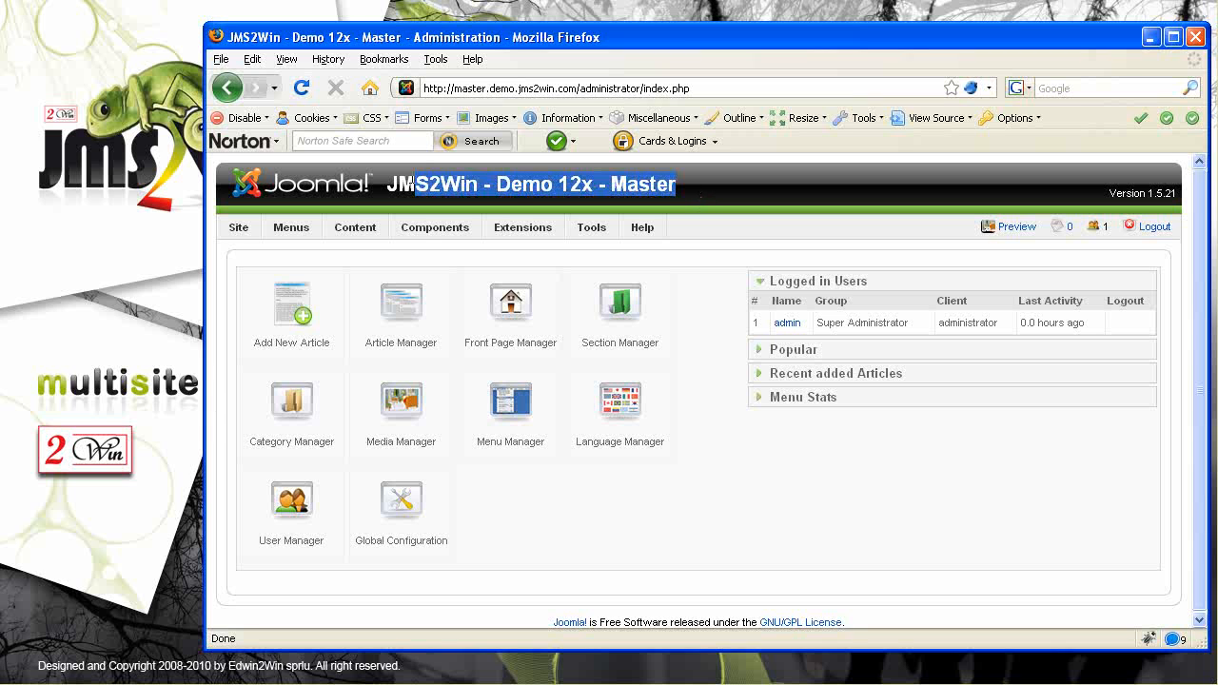
Open Extensions > Install/Uninstall and browse for a package file to upload
mouse_move(521, 225)
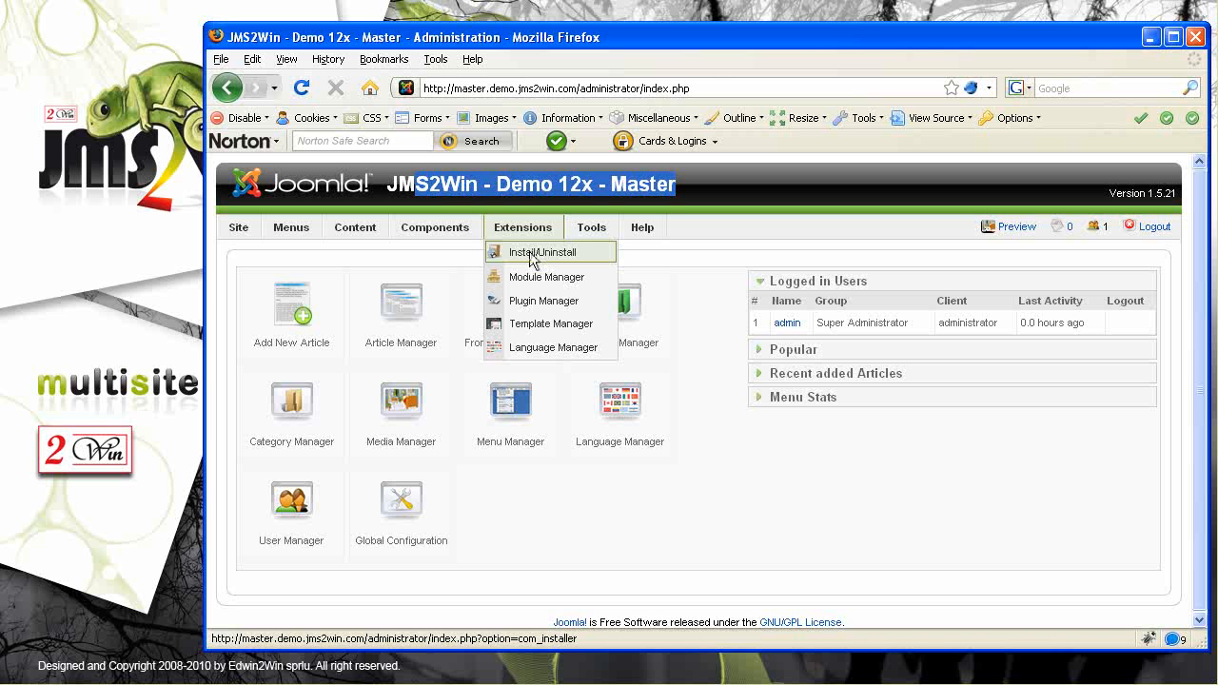
click(531, 253)
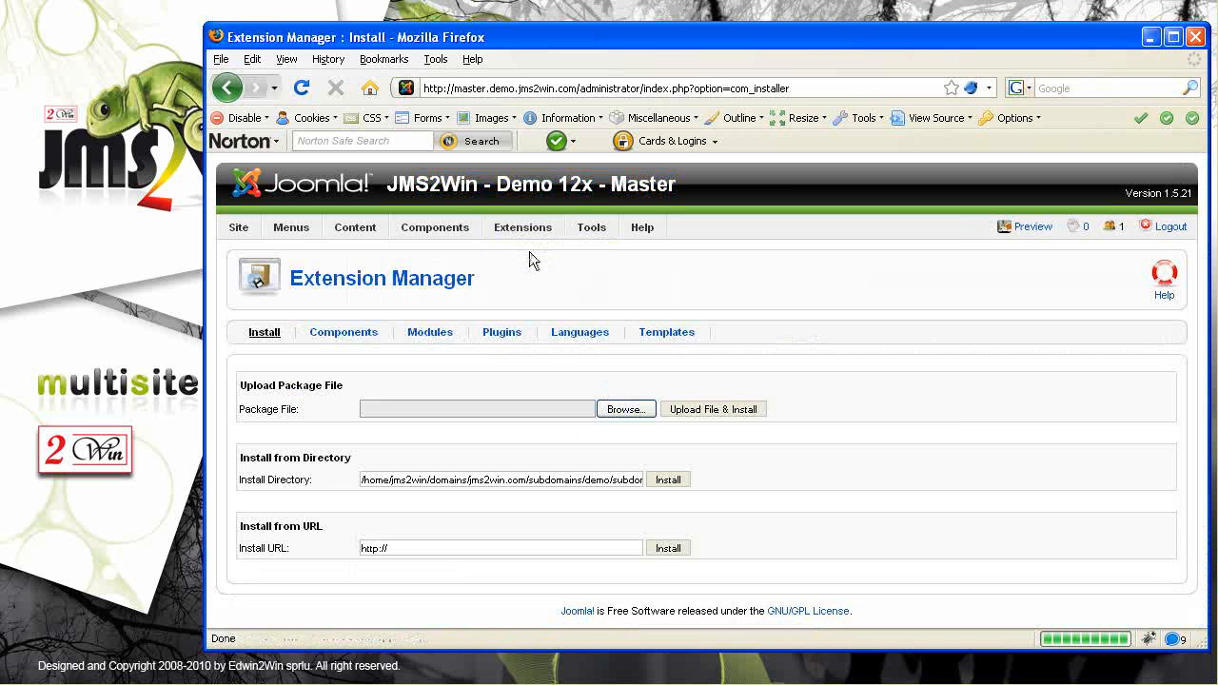
click(634, 416)
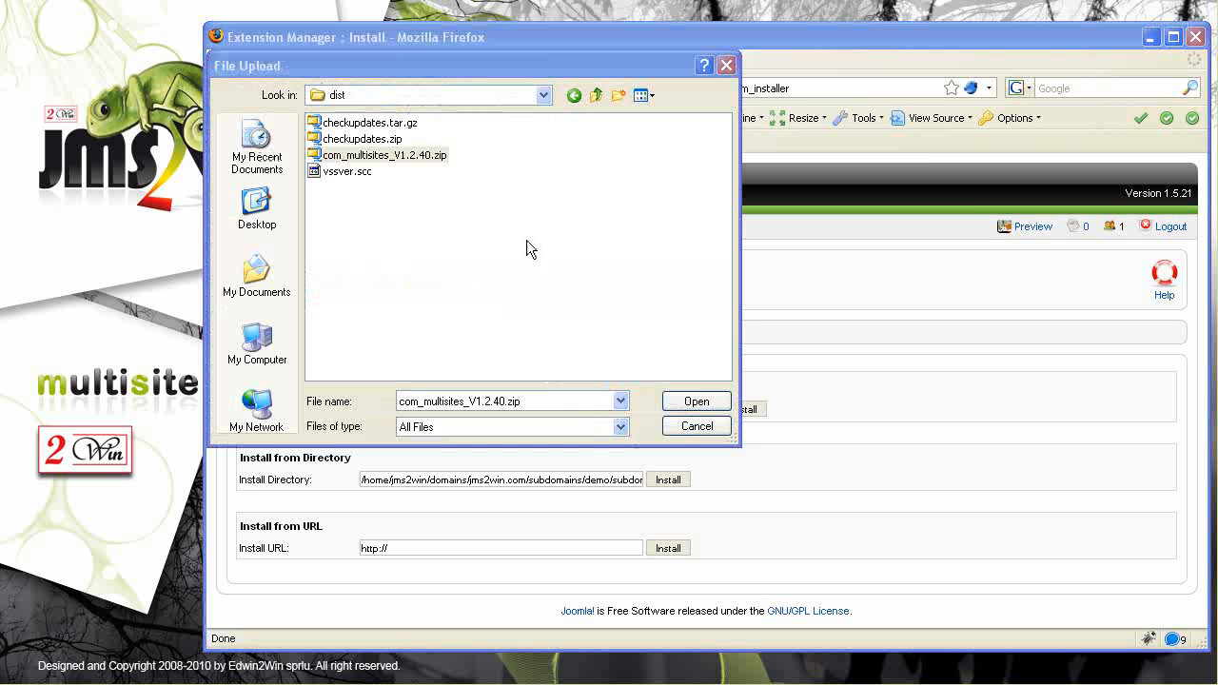
Choose com_multisites_V1.2.40.zip and upload and install it
click(405, 157)
click(709, 407)
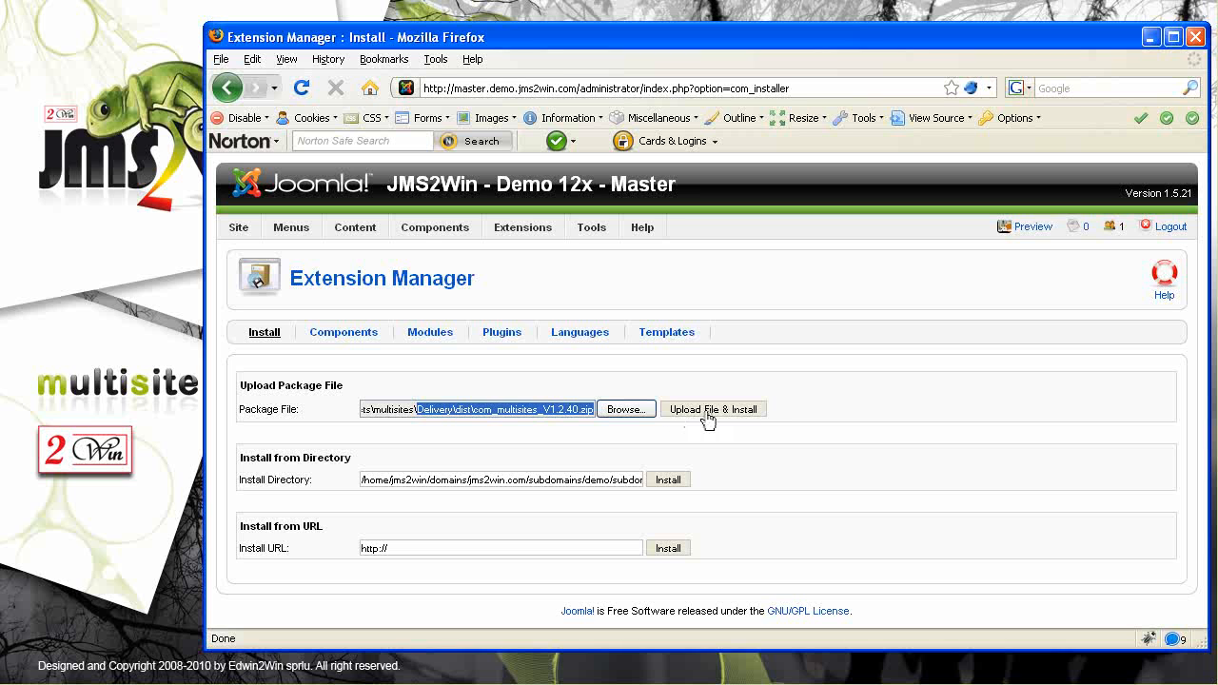
click(709, 419)
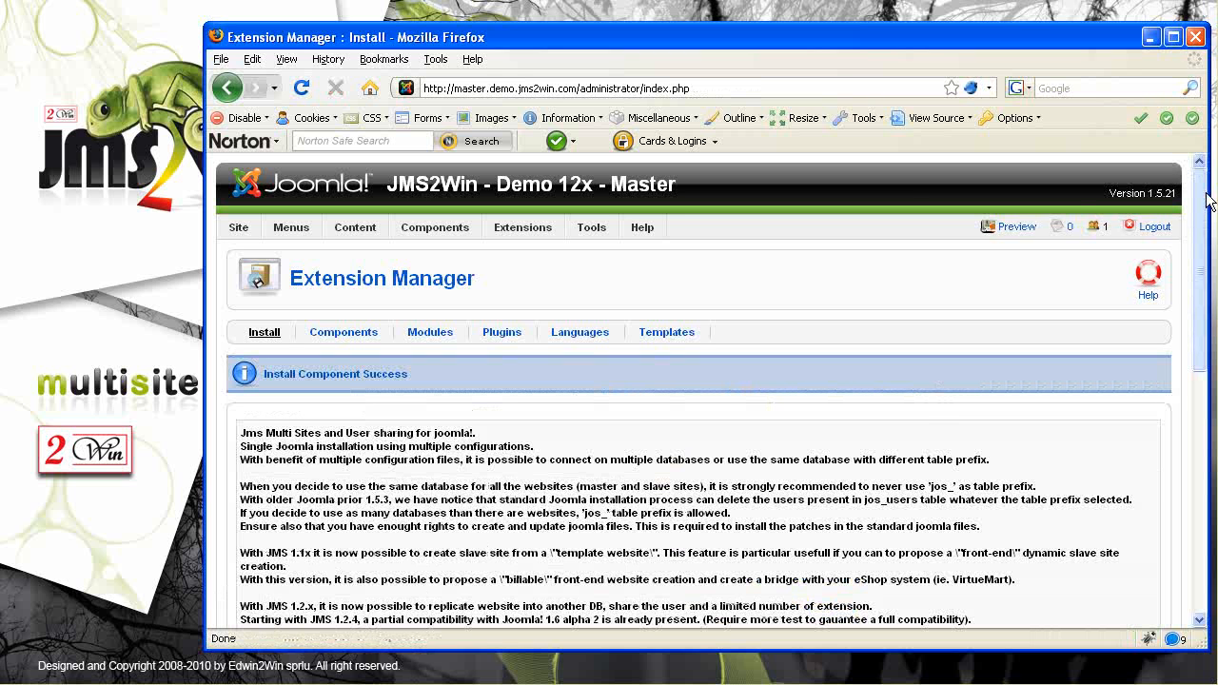
Scroll down the install report and press Register for the Multi Sites component
drag(1202, 238, 1202, 269)
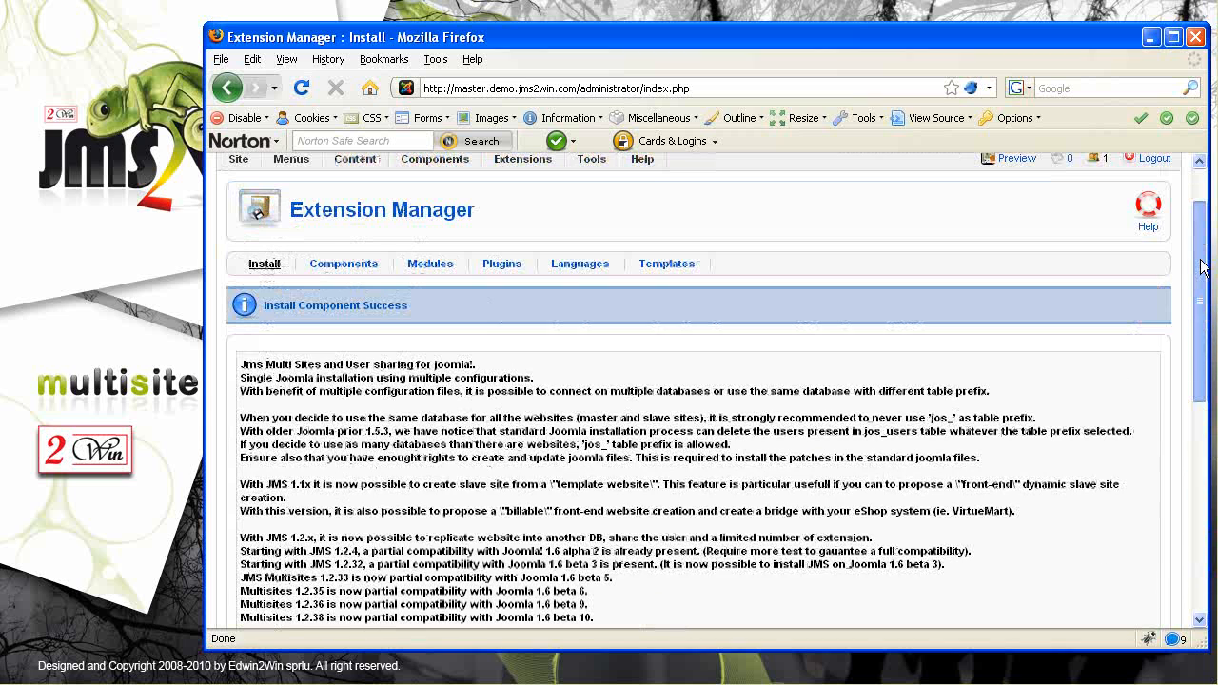
drag(1202, 269, 1202, 421)
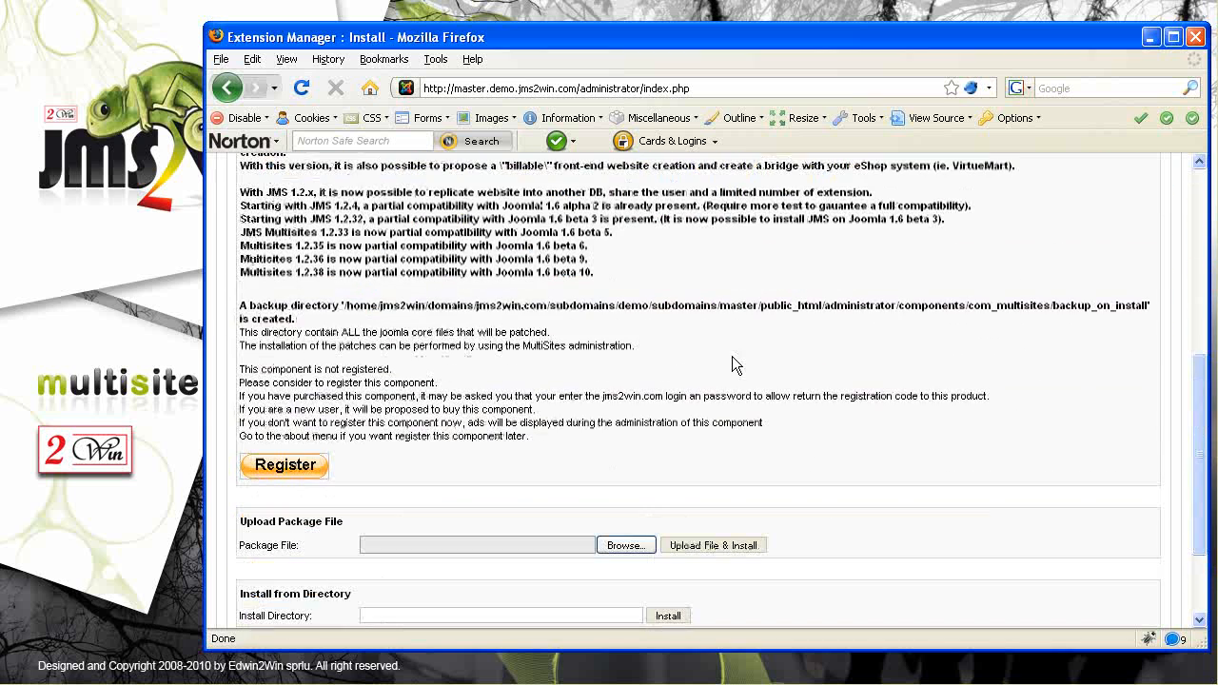
click(286, 473)
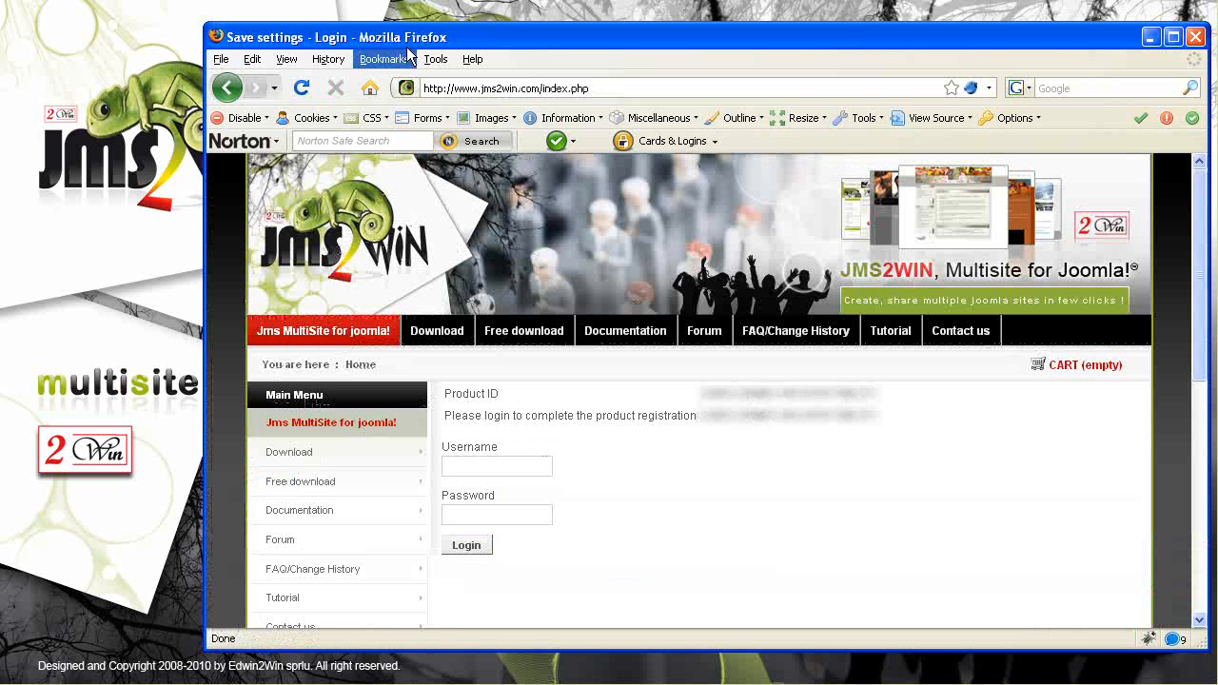
Log in on jms2win.com using the saved autocomplete credentials to finish registration
drag(483, 88, 563, 87)
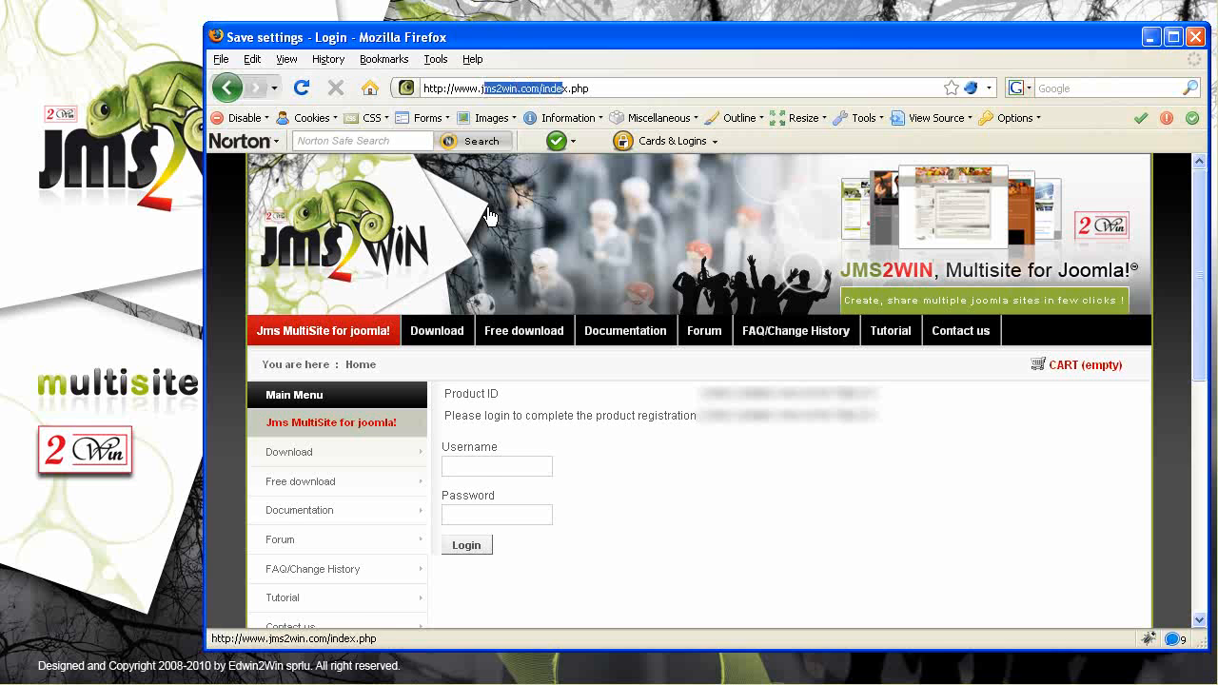
click(477, 464)
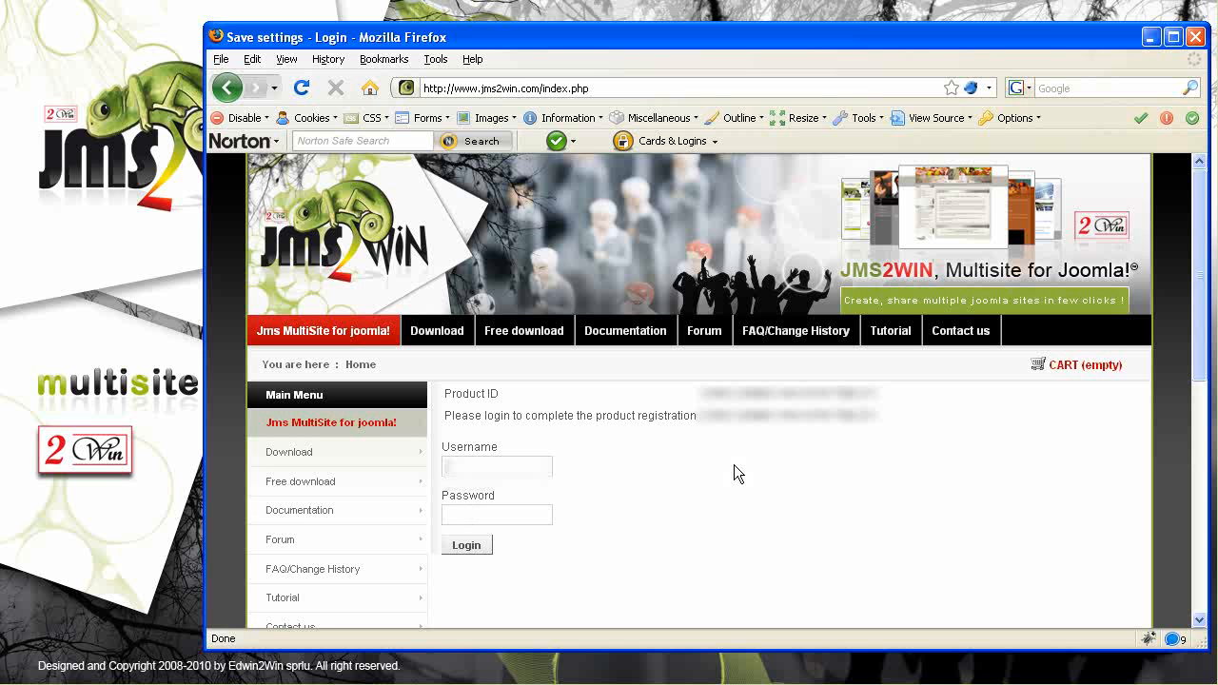
text(ed)
key(Down)
key(Return)
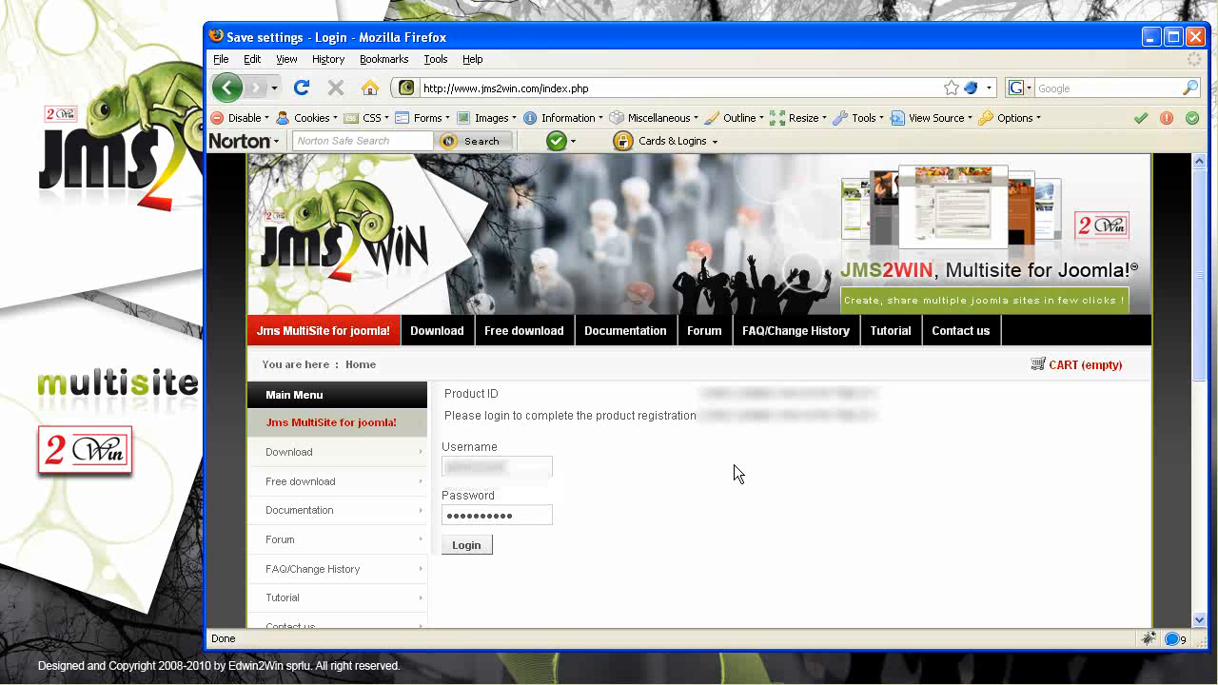
click(471, 545)
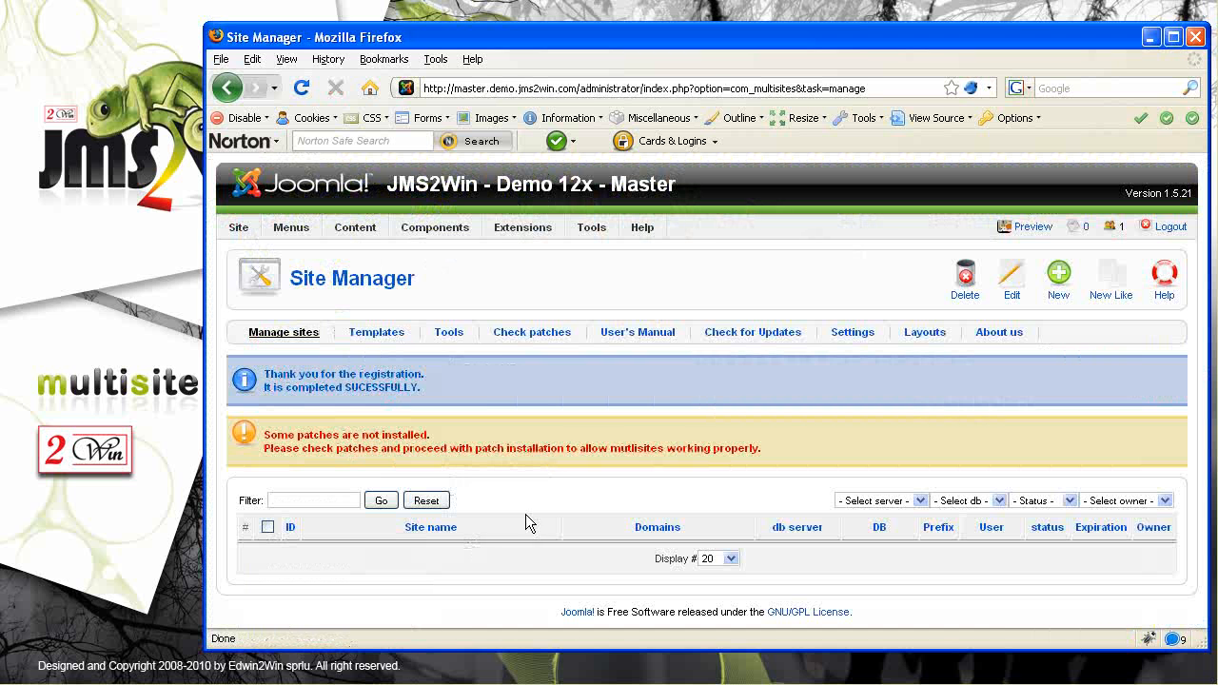
Open the patch check, install the missing Multi Sites patches, then return to the Site Manager
drag(426, 374, 226, 374)
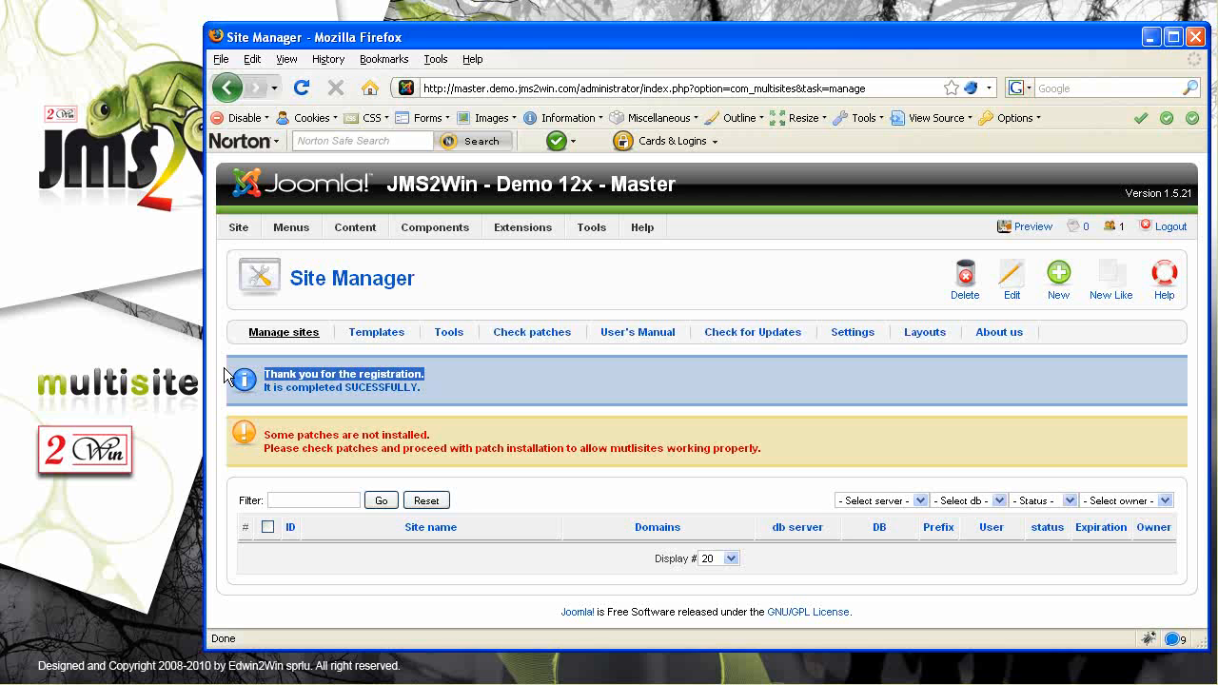
drag(303, 435, 401, 448)
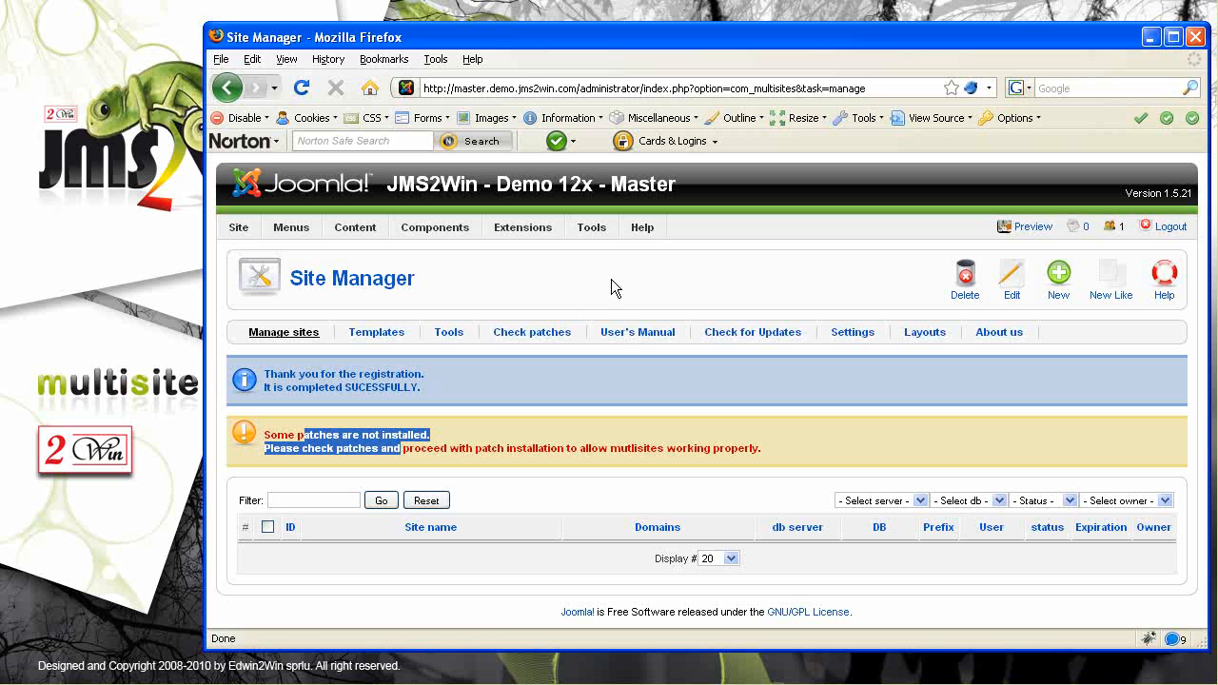
click(530, 333)
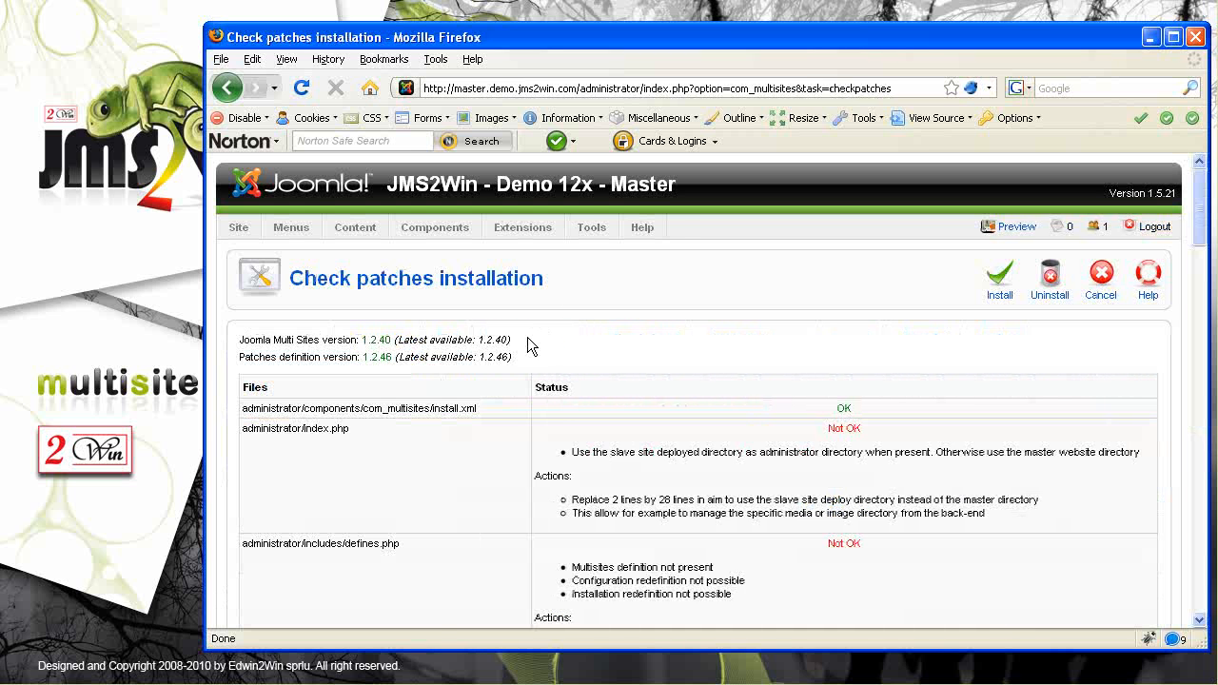
drag(1199, 207, 1192, 95)
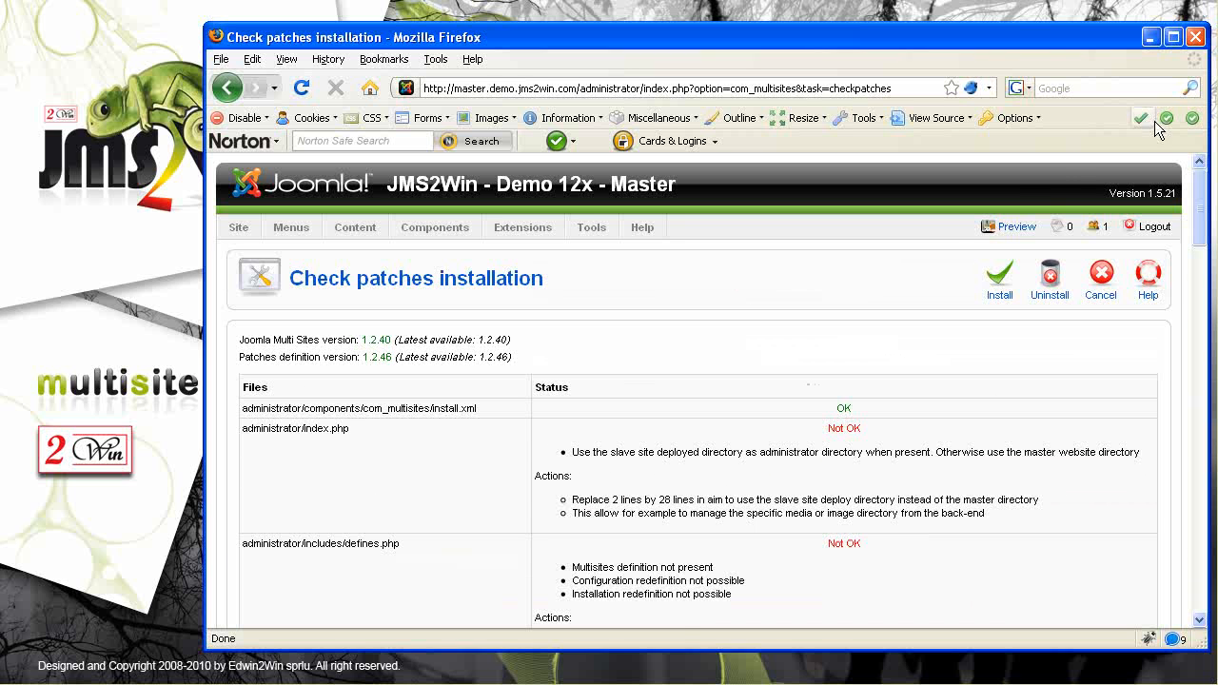
click(1001, 279)
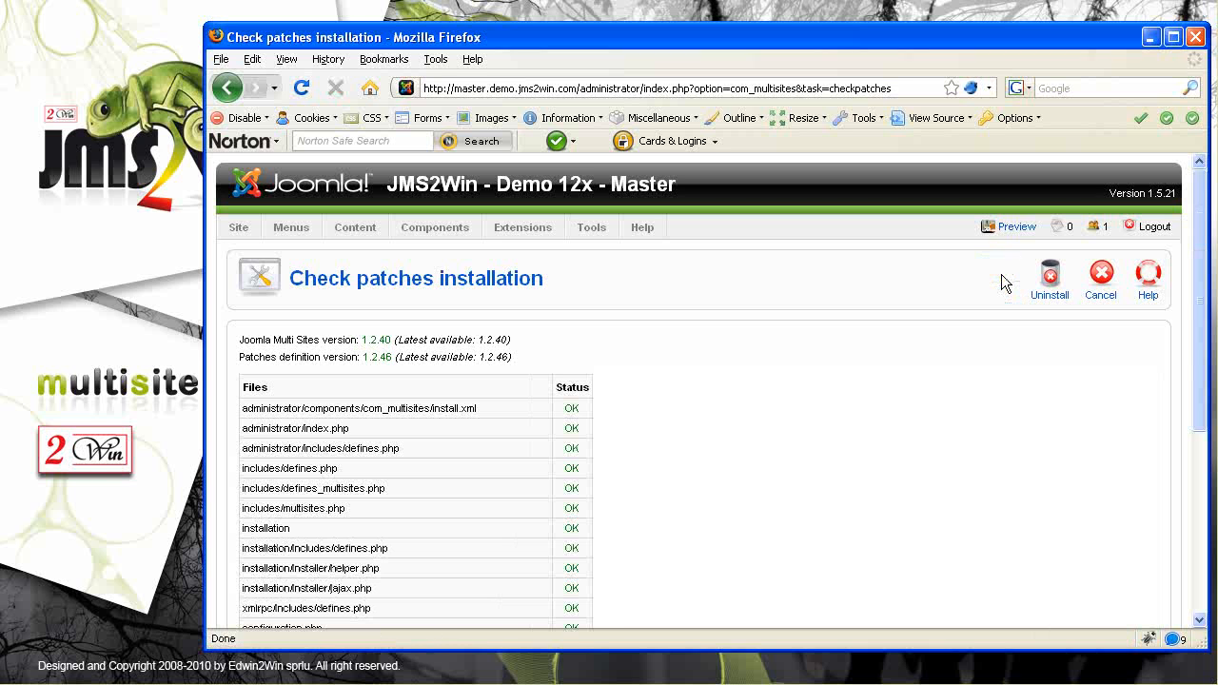
drag(1201, 264, 1192, 179)
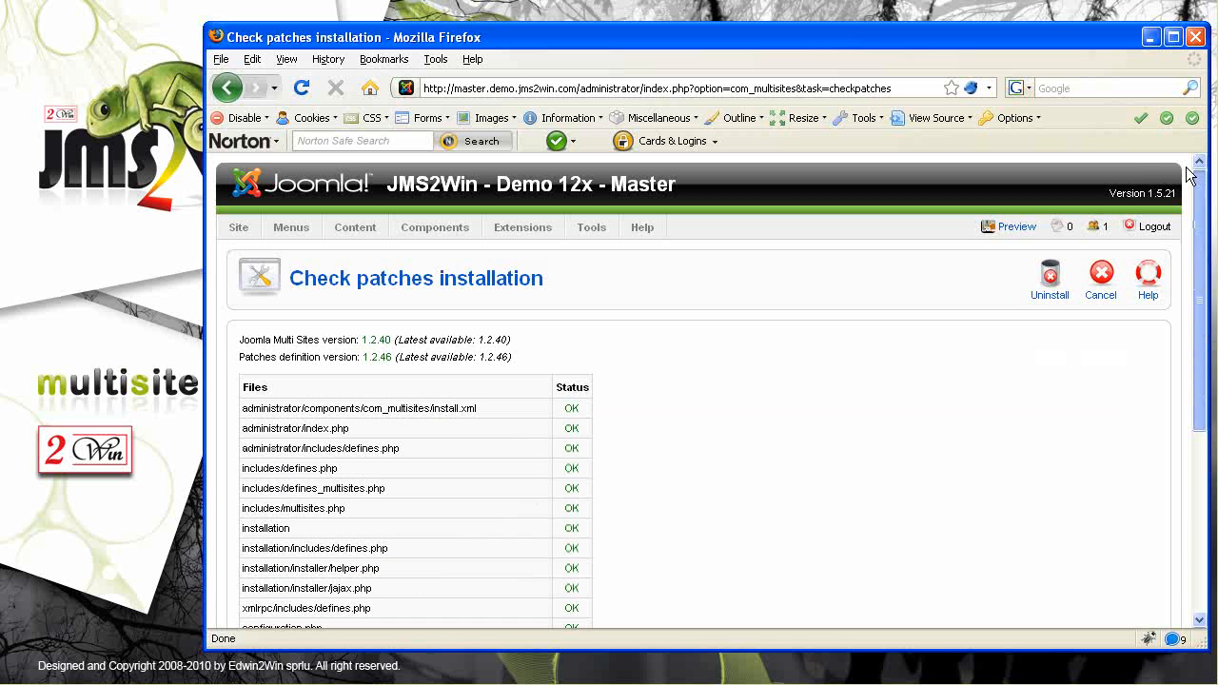
click(1101, 284)
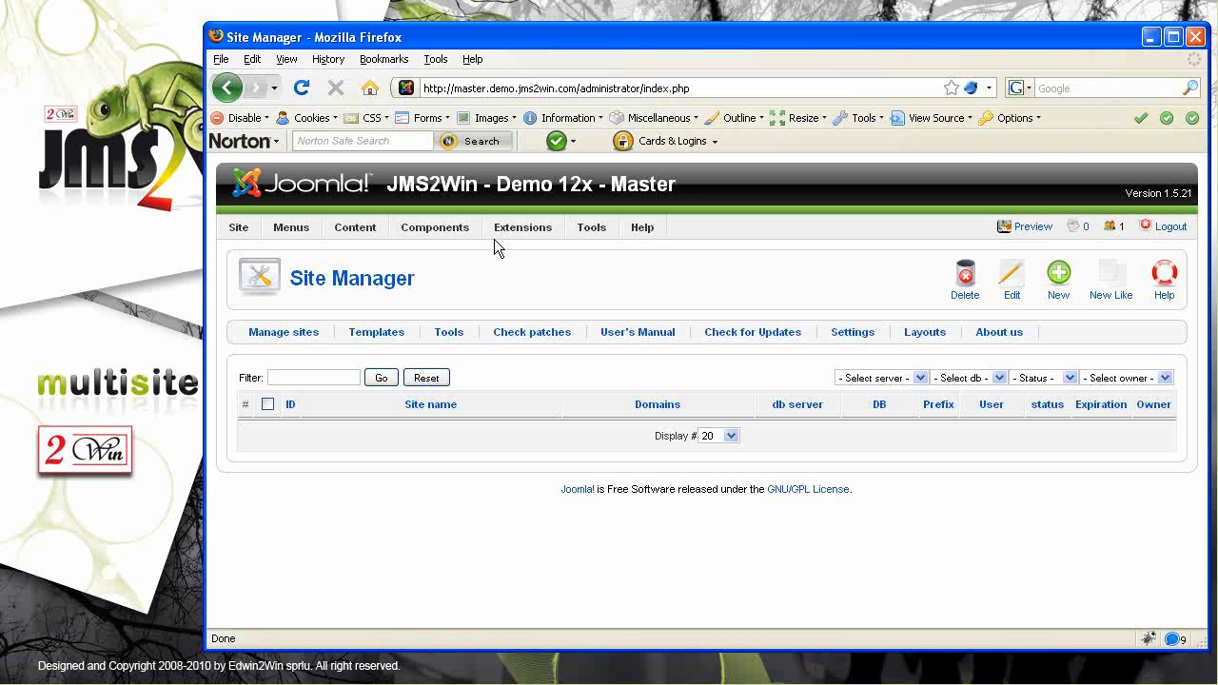
Browse the Components > Multi Sites options, then bring up the HostGator cPanel in a second tab
mouse_move(463, 233)
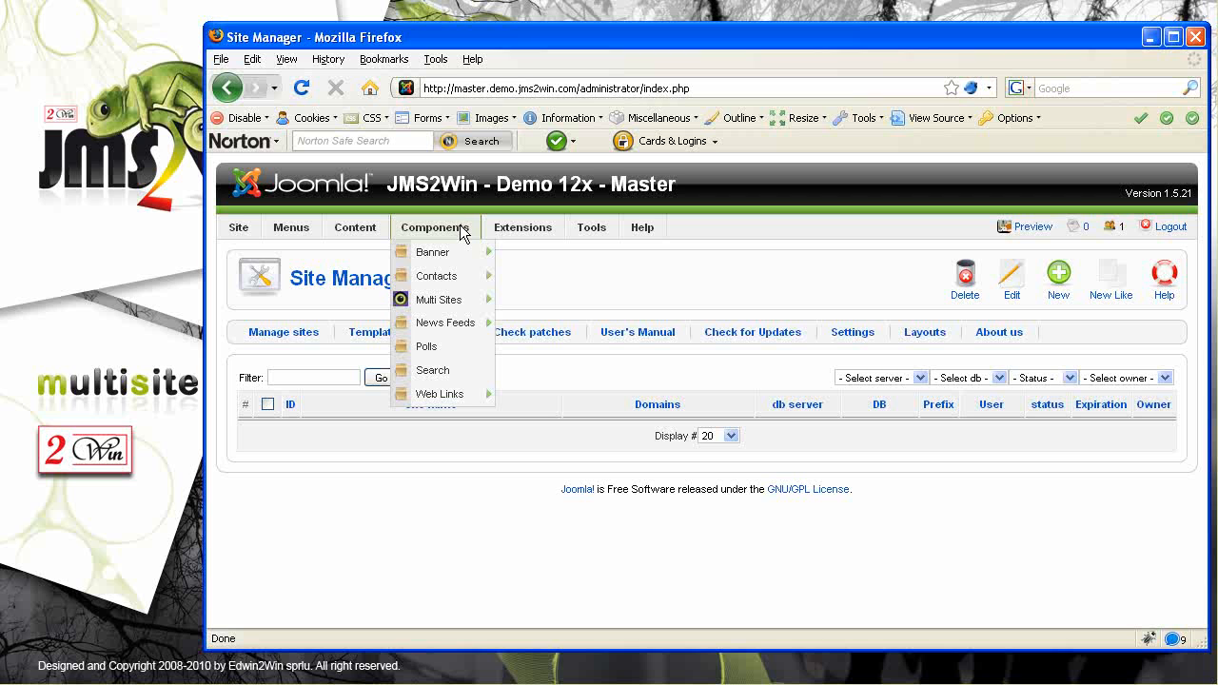
mouse_move(440, 303)
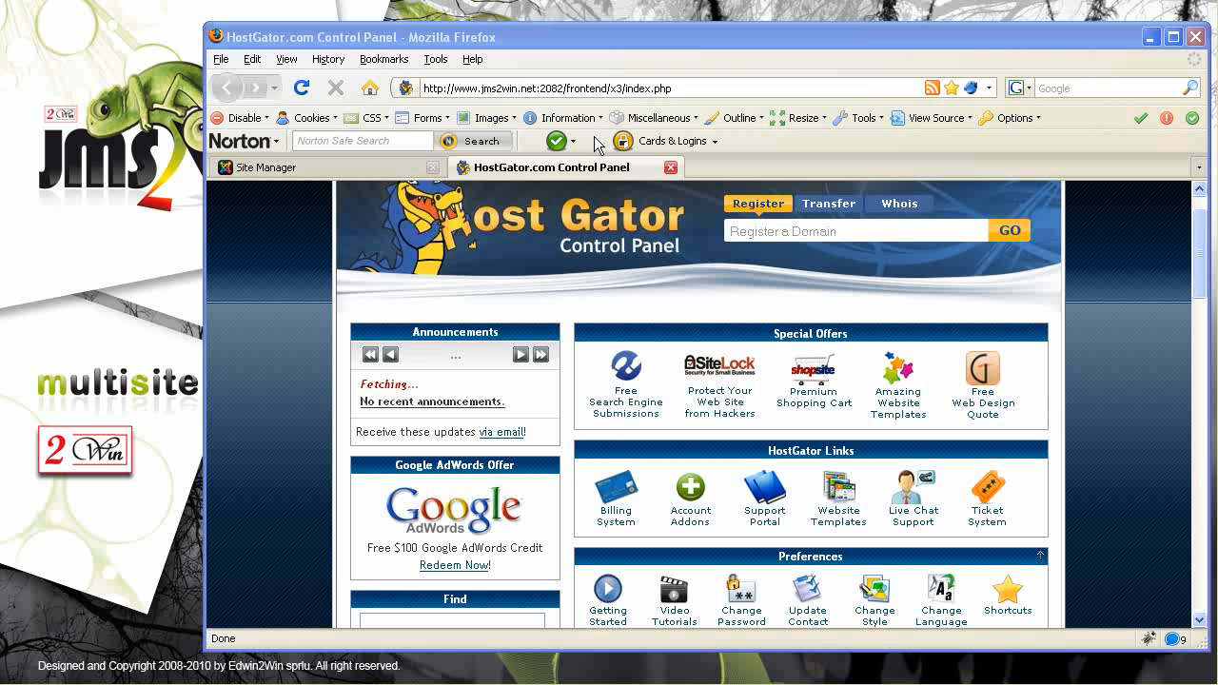
Fill the new subdomain form with name slave1 under the domain demo.jms2win.com
drag(1201, 275, 1201, 506)
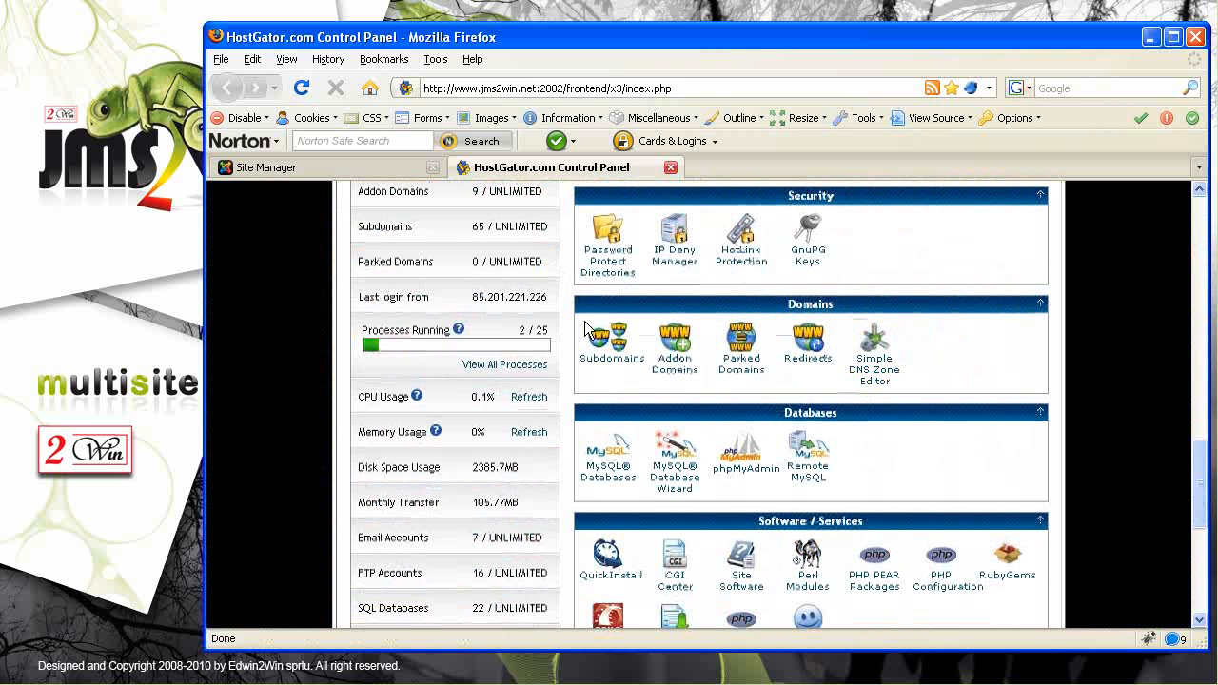
click(610, 345)
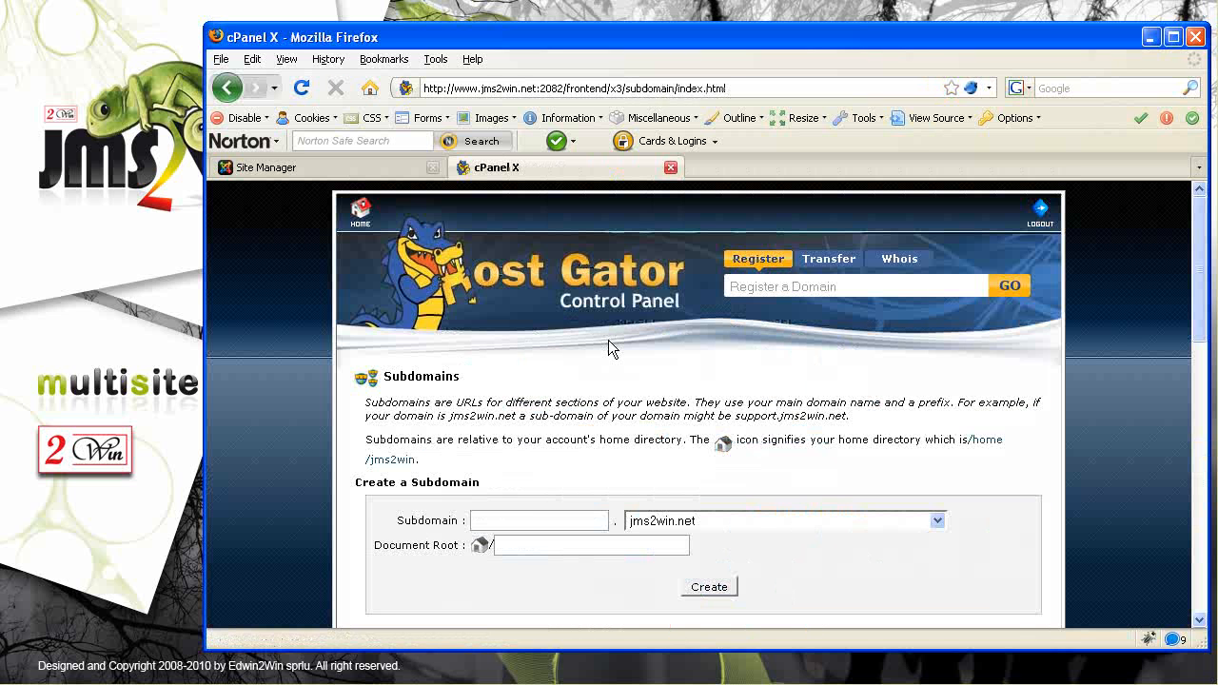
click(494, 519)
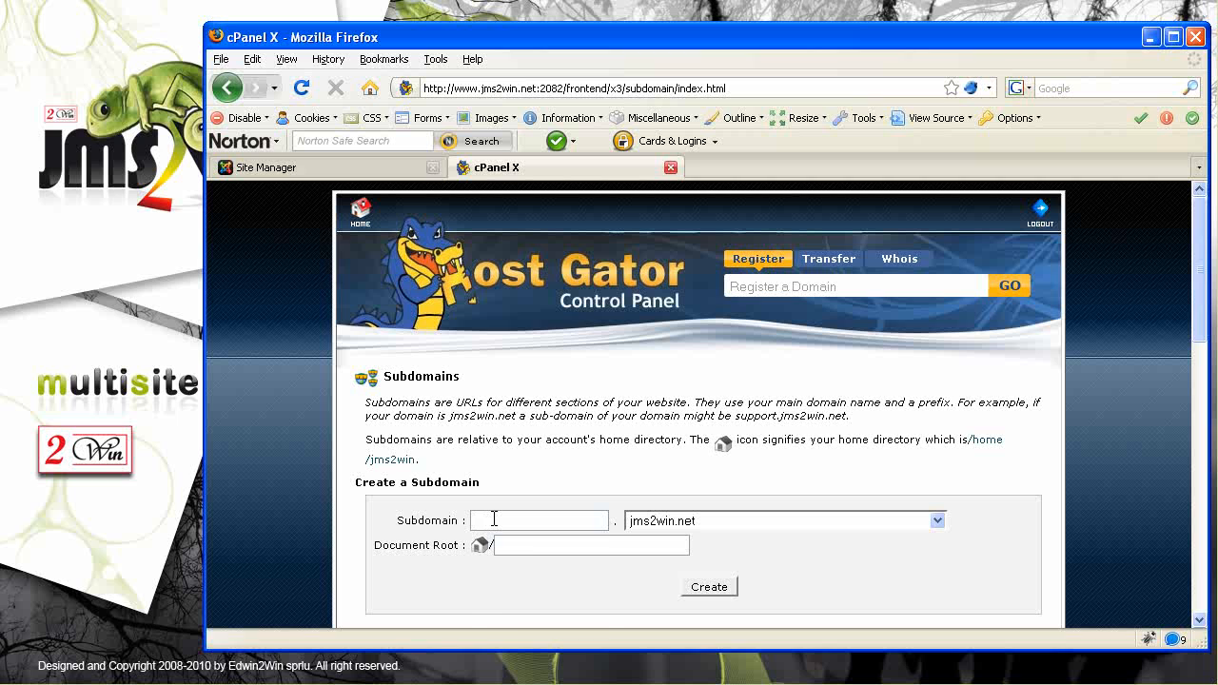
text(slave)
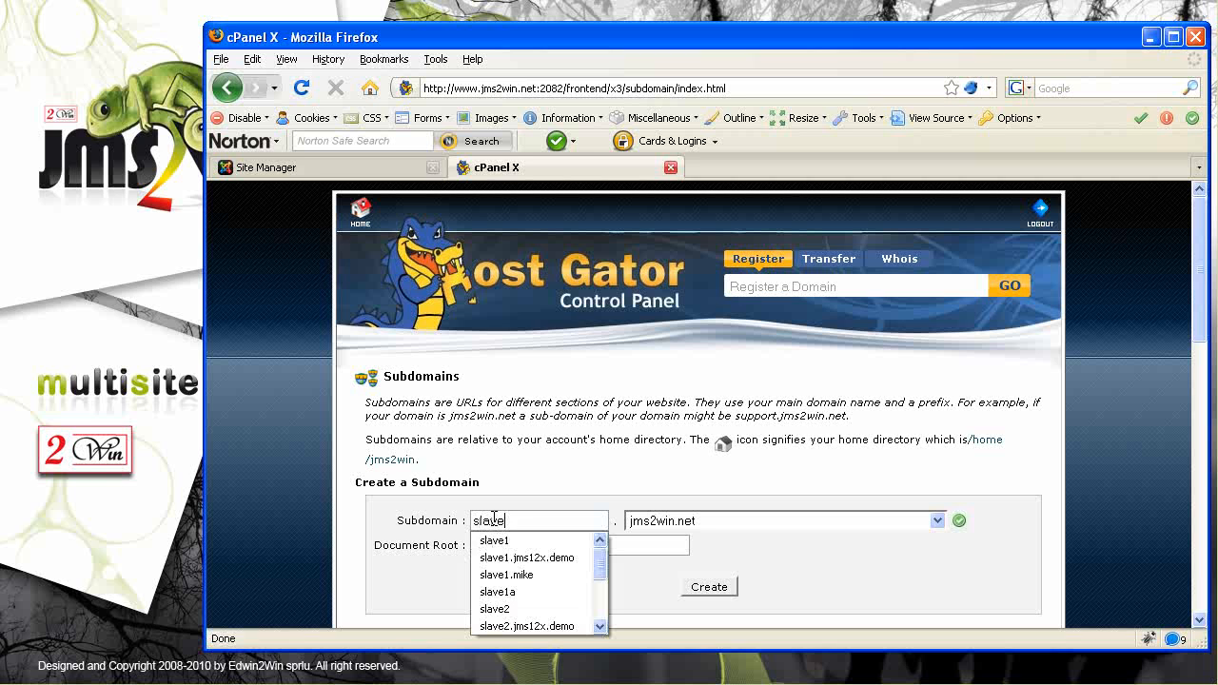
key(Down)
key(Return)
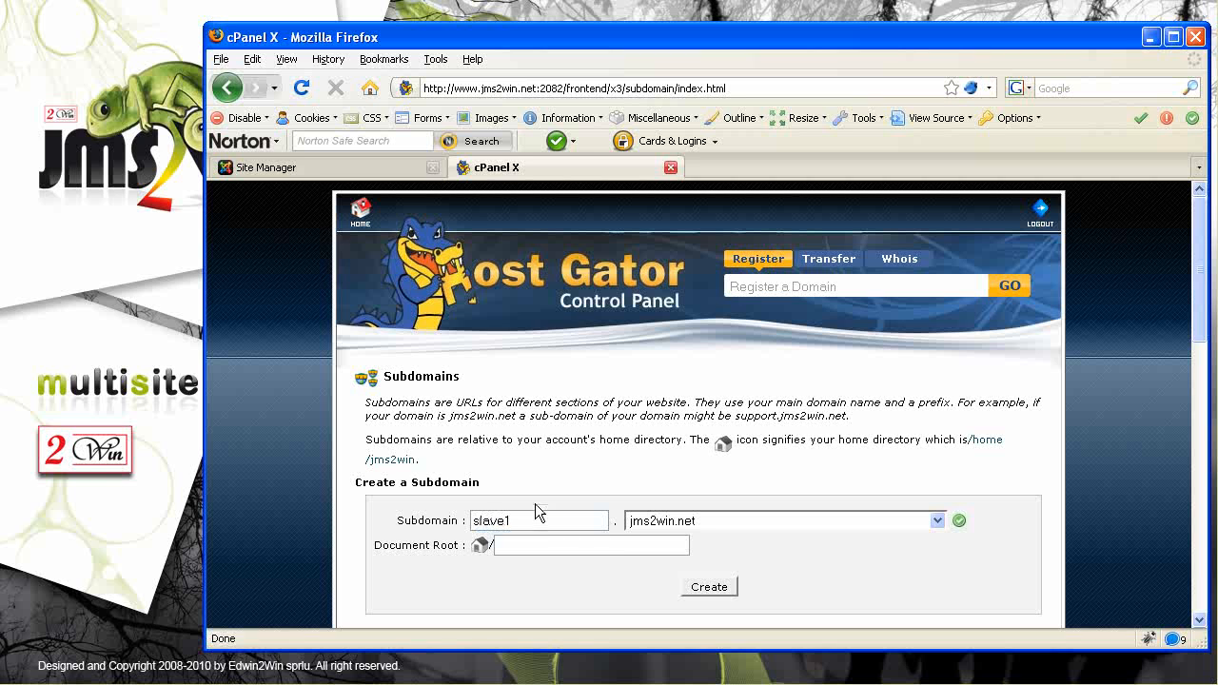
click(939, 521)
click(787, 551)
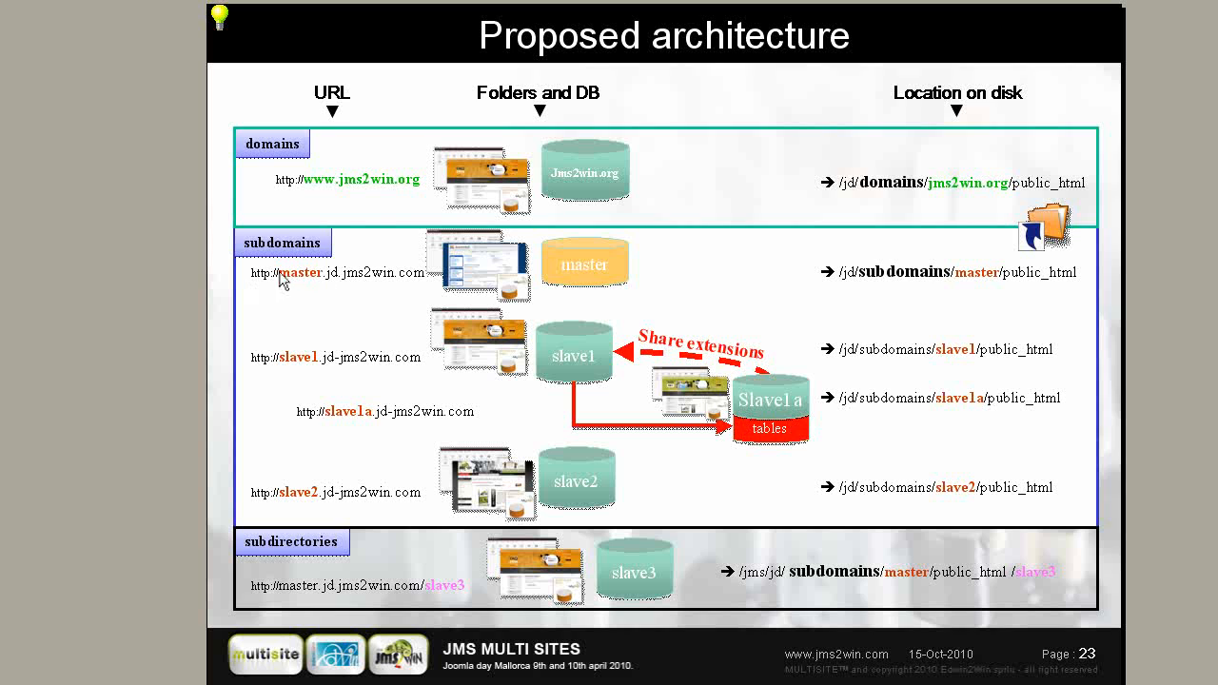
Replace 'jd' with 'demo' in both the master URL and the master disk path on the slide
drag(279, 274, 320, 273)
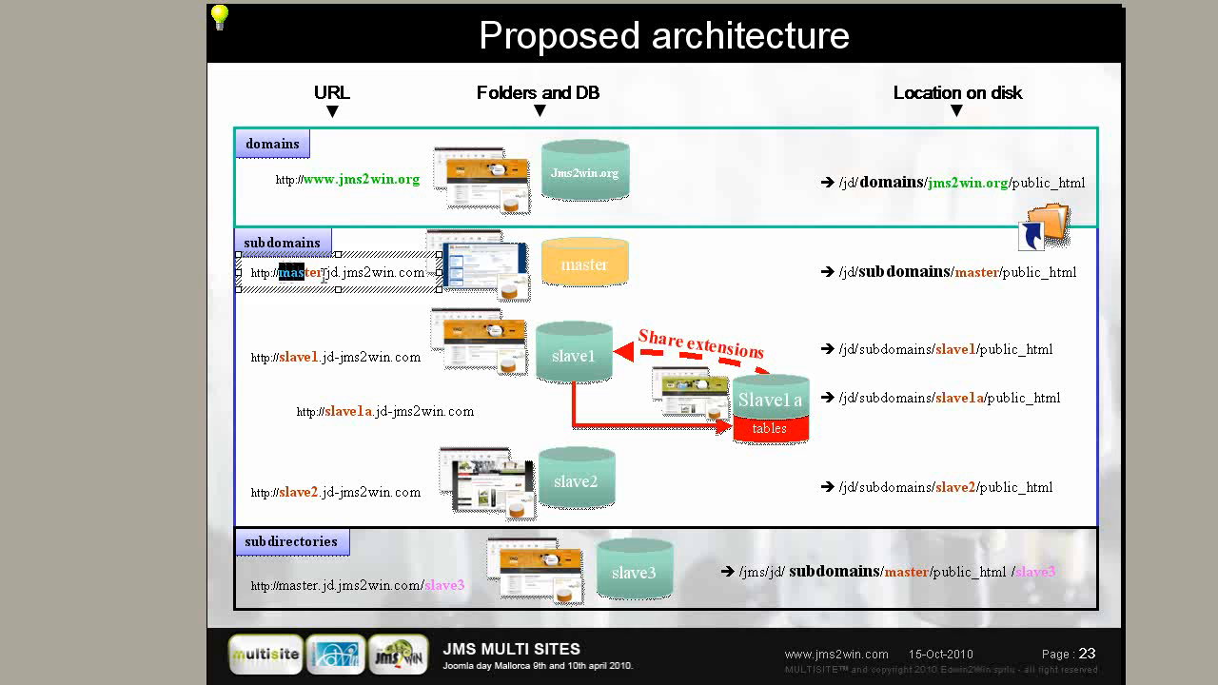
double_click(331, 273)
text(demo)
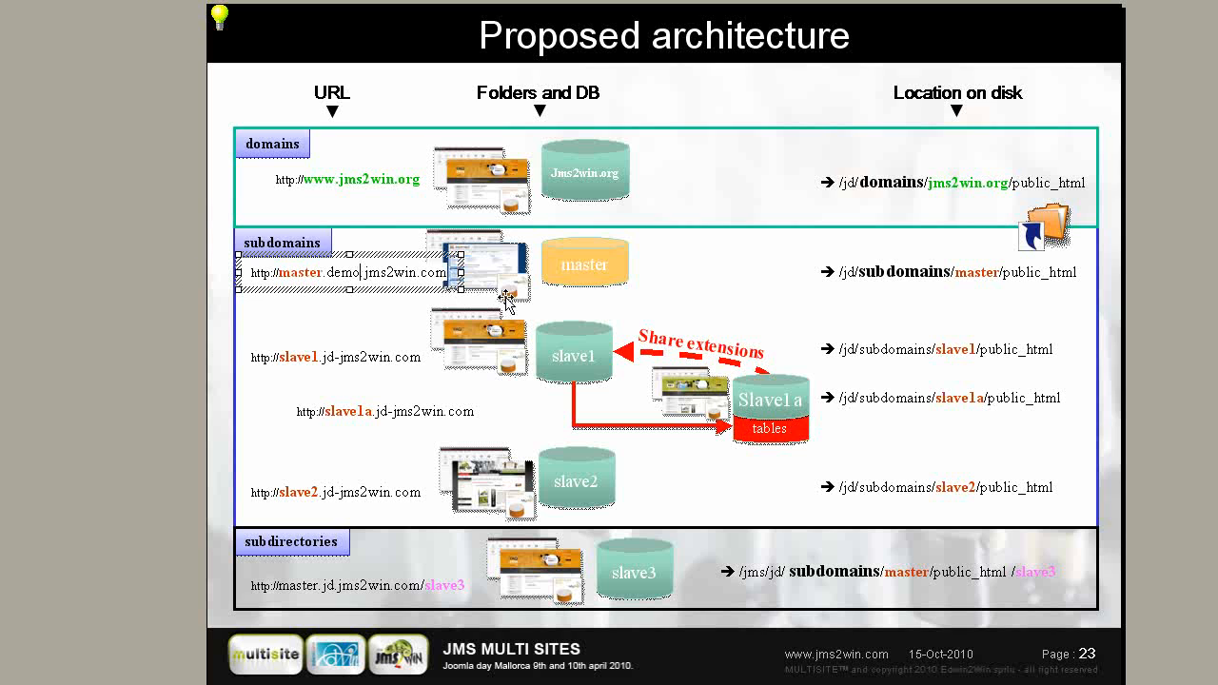
click(847, 273)
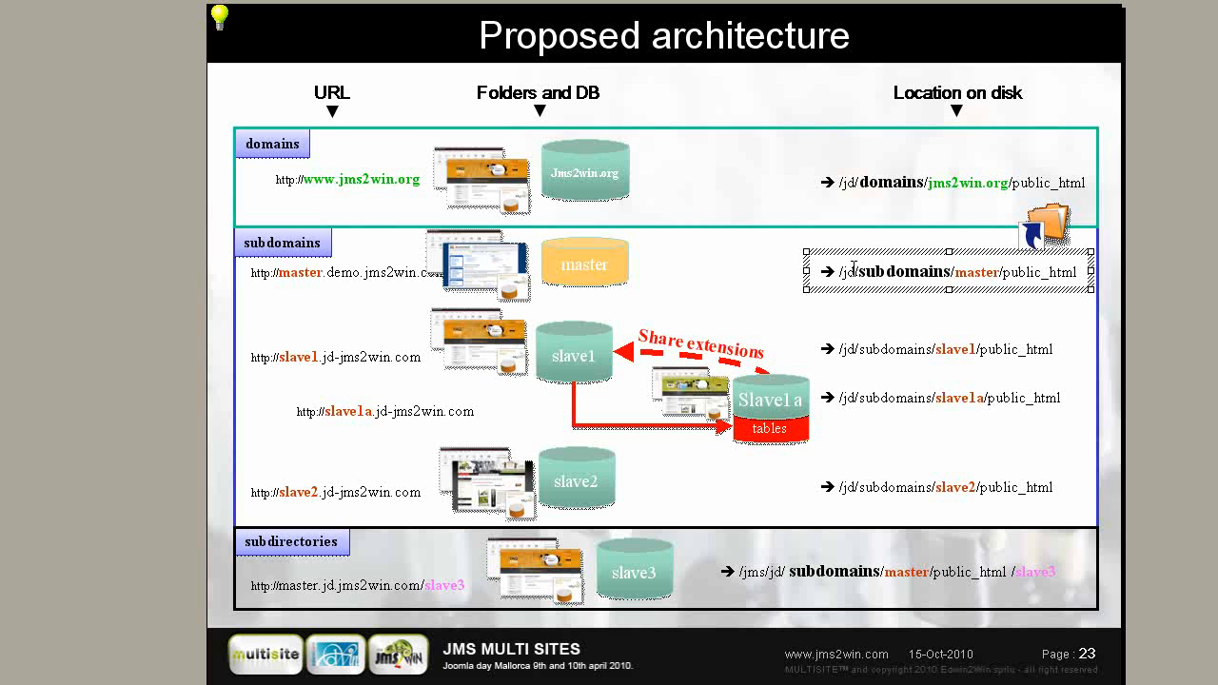
double_click(848, 272)
text(demo.jms2win.com)
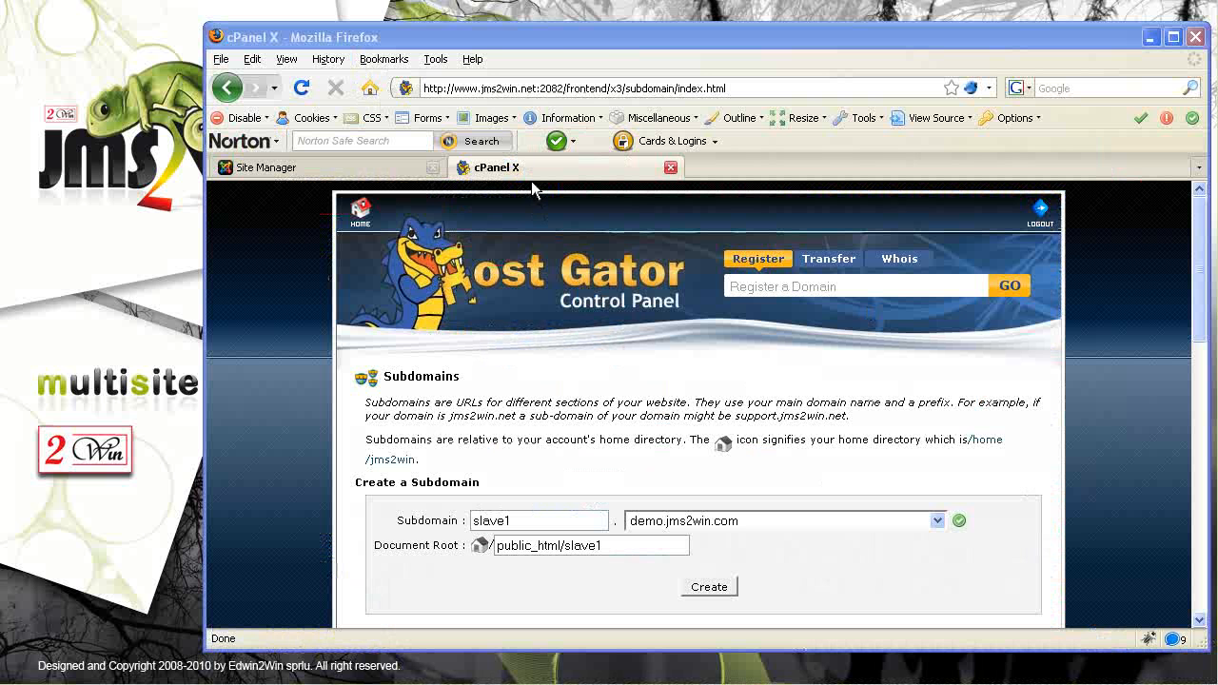
Set slave1's document root to /domains/jms2win.com/subdomains/demo/subdomains/slave1/public_html and create the subdomain
click(529, 167)
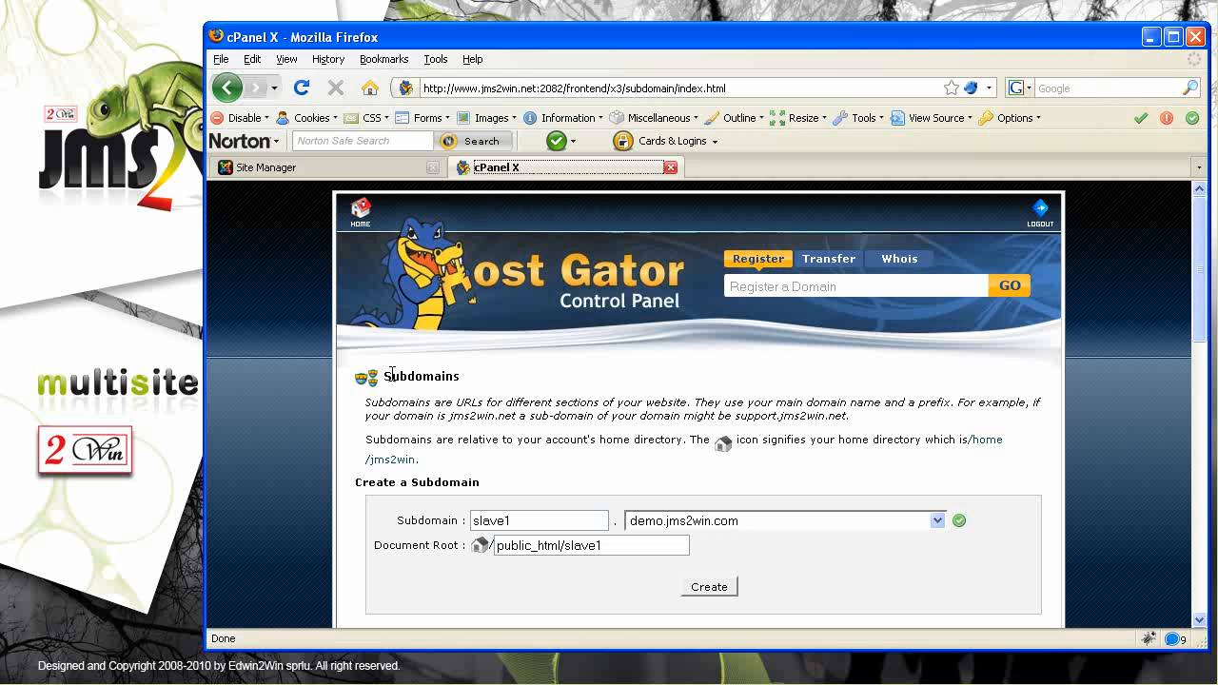
drag(383, 374, 484, 386)
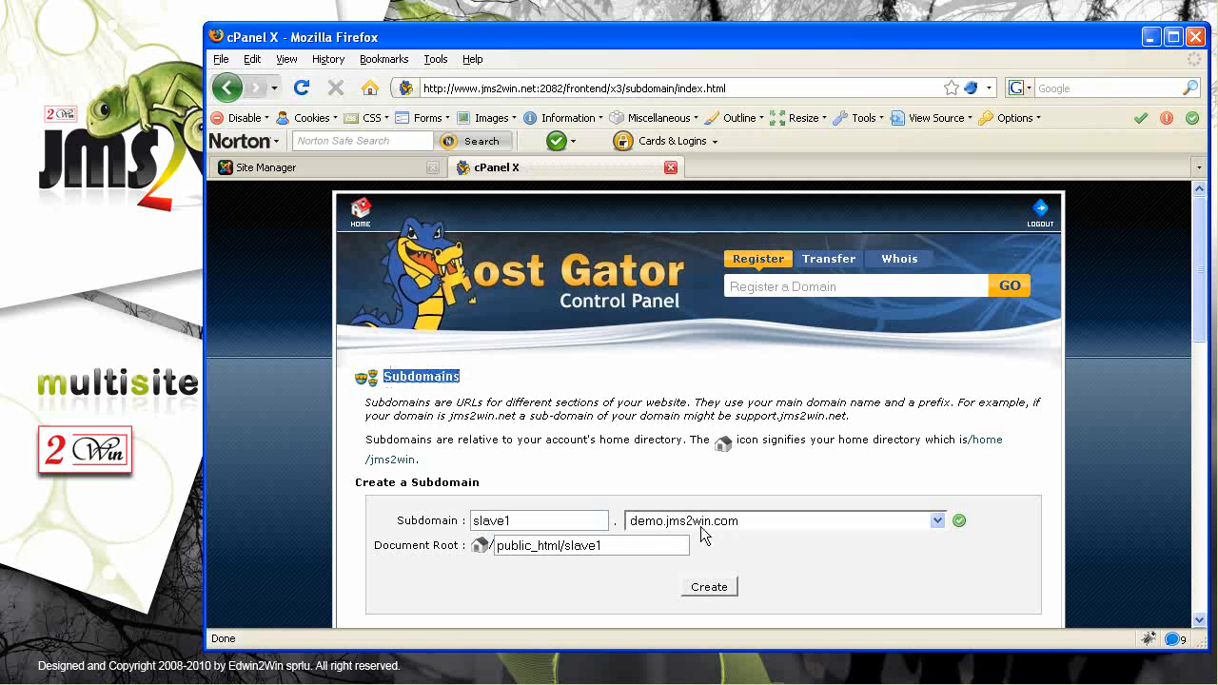
click(635, 547)
drag(636, 547, 421, 552)
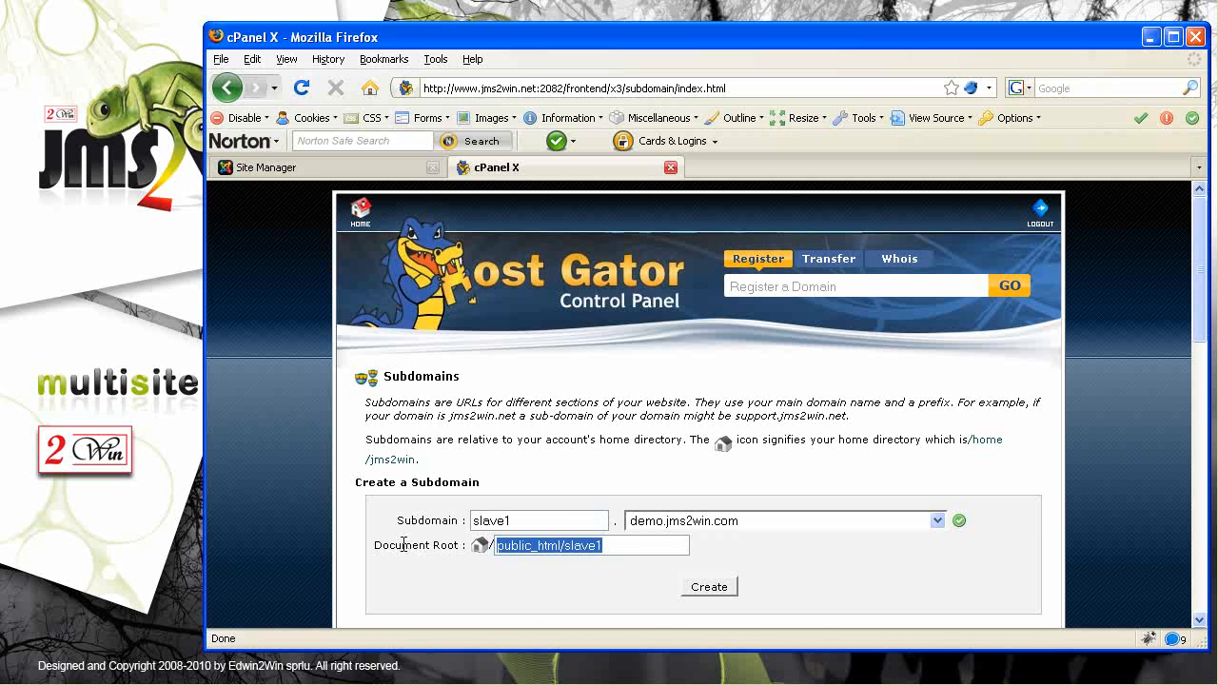
text(domains/jms2win.com/subdomains/slave1/public_html)
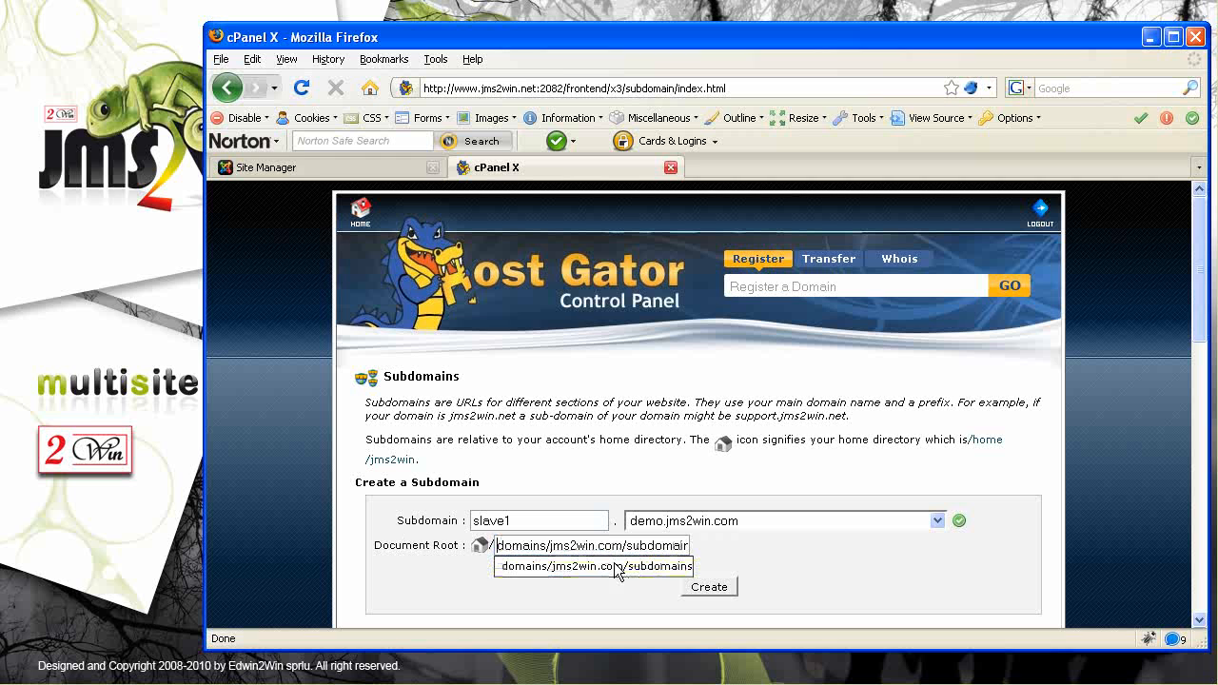
key(shift+Right)
key(shift+Right)
key(shift+Right)
key(shift+Right)
key(shift+Right)
key(shift+Right)
key(shift+Right)
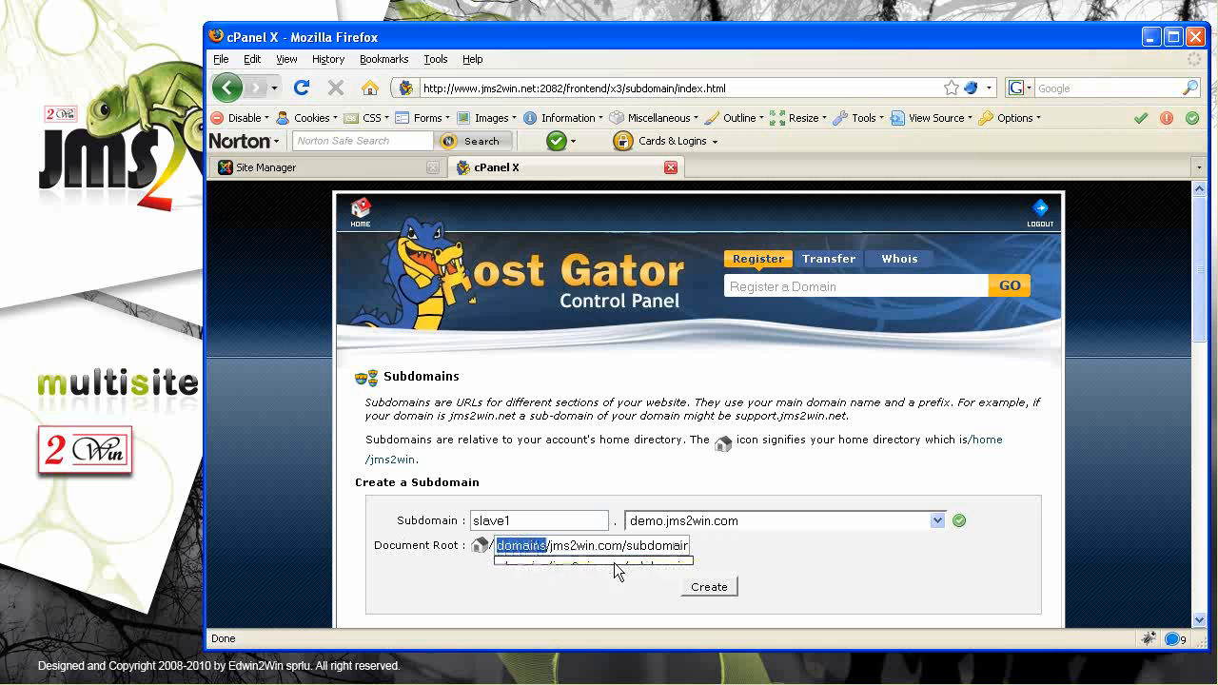
key(Right)
key(Right)
key(shift+Right)
key(shift+Right)
key(shift+Right)
key(shift+Right)
key(shift+Right)
key(shift+Right)
key(shift+Right)
key(shift+Right)
key(shift+Right)
key(shift+Right)
key(Right)
key(shift+Right)
key(shift+Right)
key(shift+Right)
key(shift+Right)
key(shift+Right)
key(shift+Right)
key(shift+Right)
key(shift+Right)
key(shift+Right)
key(shift+Right)
key(shift+Right)
key(shift+Right)
key(shift+Right)
key(shift+Right)
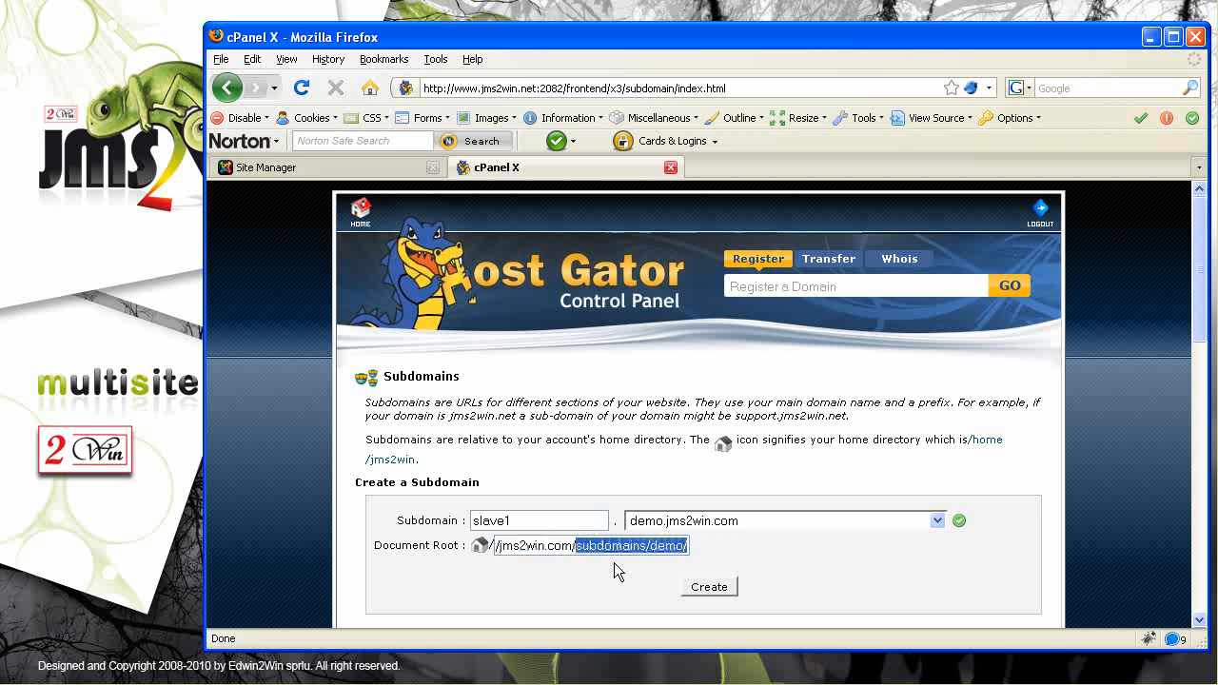
key(Right)
key(shift+Right)
key(shift+Right)
key(shift+Right)
key(shift+Right)
key(shift+Right)
key(shift+Right)
key(shift+Right)
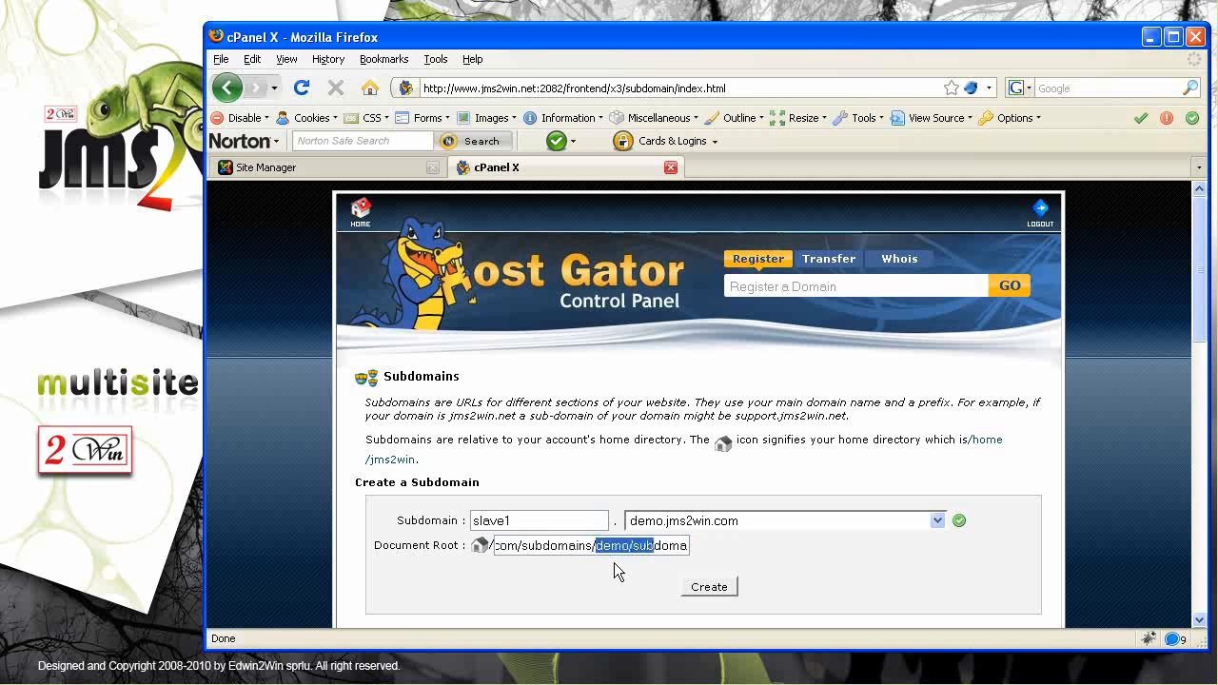
key(shift+Right)
key(shift+Right)
key(shift+Right)
key(shift+Right)
key(shift+Right)
key(shift+Right)
key(shift+Right)
key(shift+Right)
key(shift+Right)
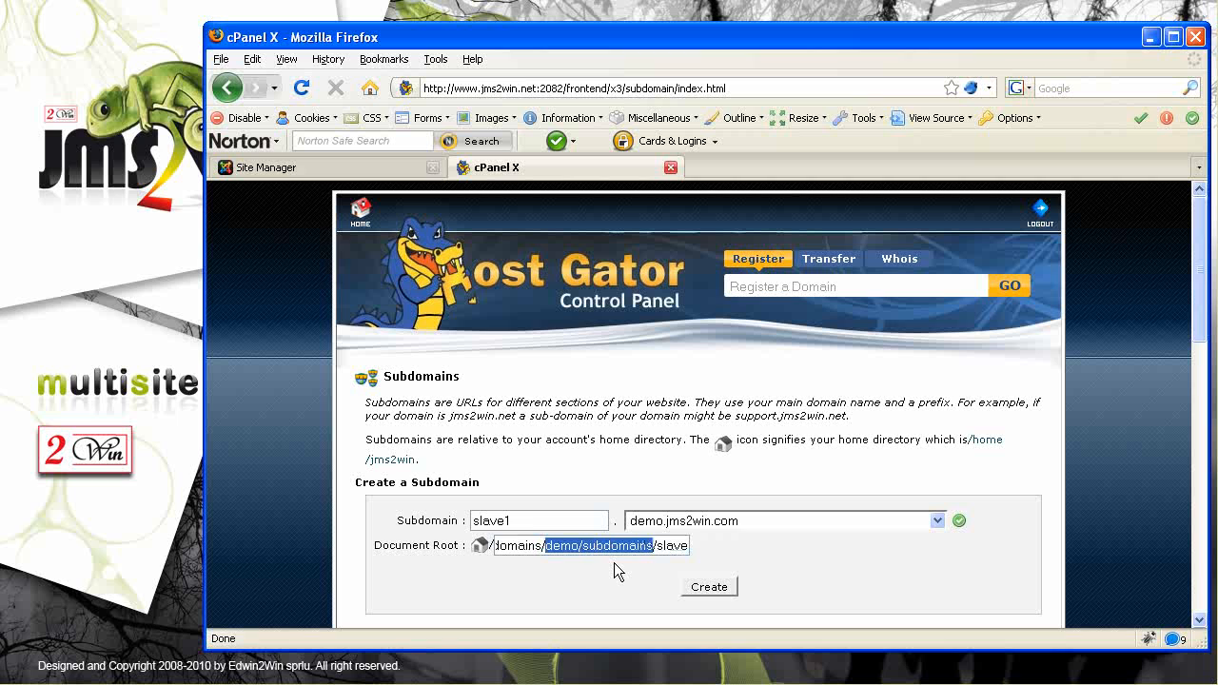
key(shift+Right)
key(shift+Right)
key(shift+Right)
key(shift+Right)
key(shift+Right)
key(shift+Right)
key(shift+Right)
key(shift+Right)
key(shift+Right)
key(shift+Right)
key(shift+Right)
key(shift+Right)
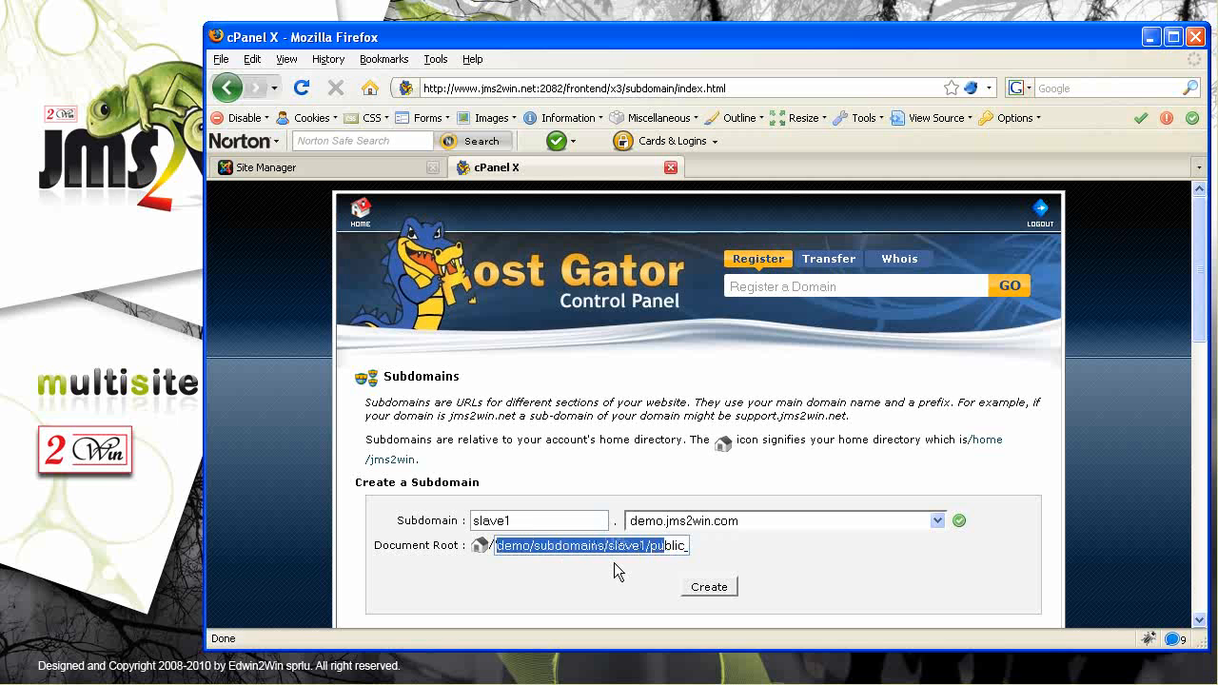
key(shift+Right)
key(shift+Right)
key(shift+Right)
key(shift+Right)
key(shift+Right)
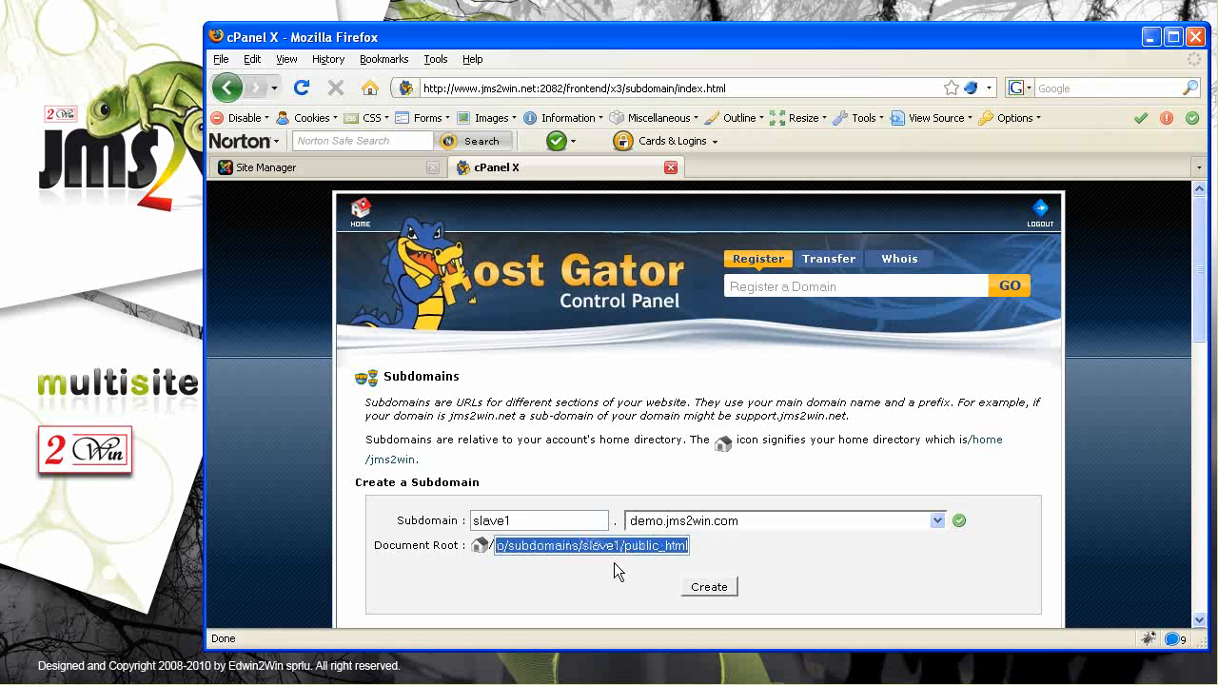
click(706, 587)
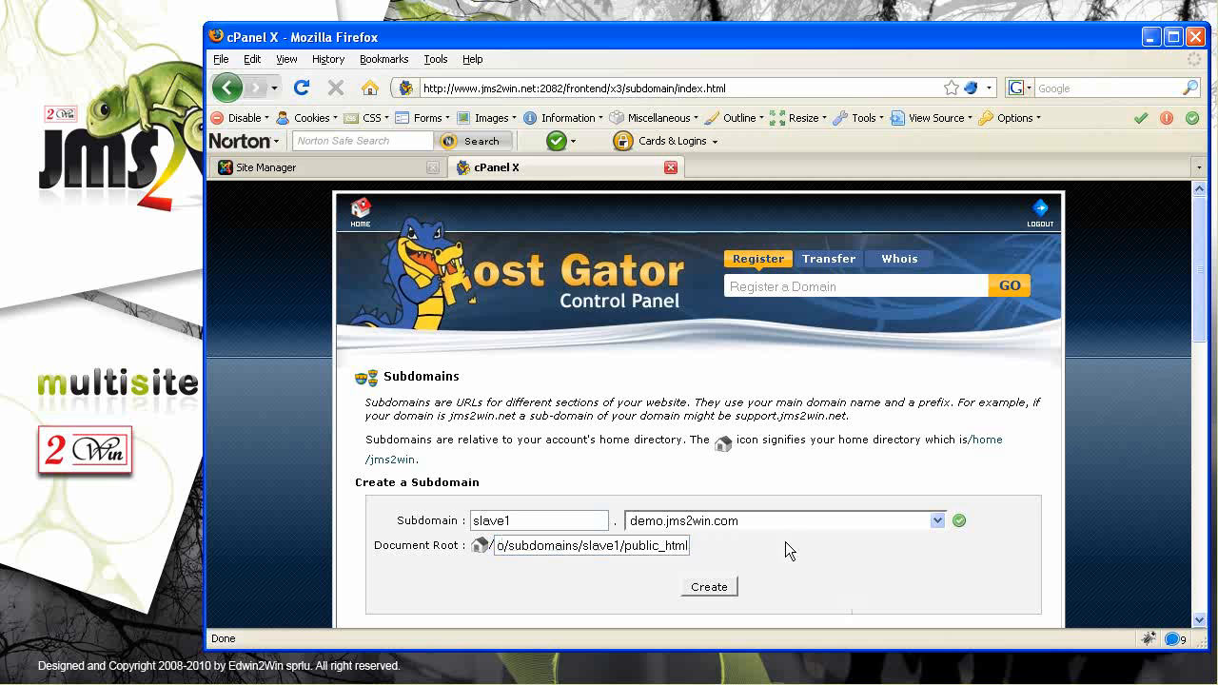
click(719, 587)
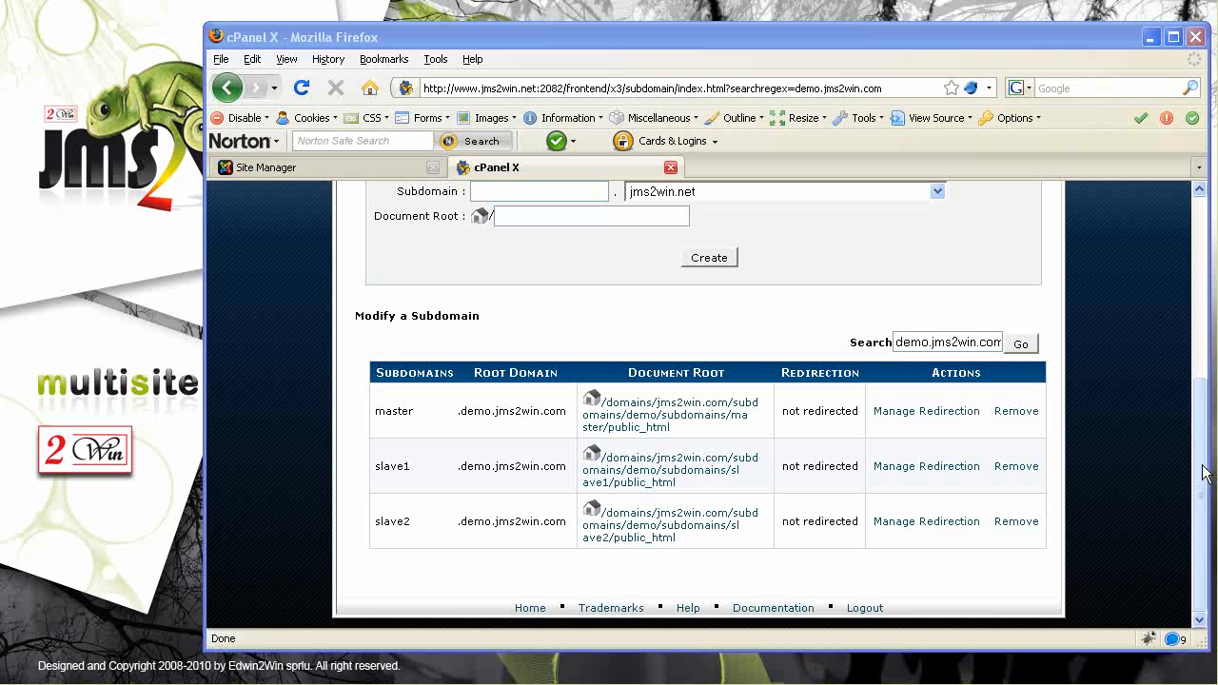
Review the subdomain list: master, slave1 and slave2, each rooted at demo/subdomains/<name>/public_html
drag(1204, 478, 1204, 413)
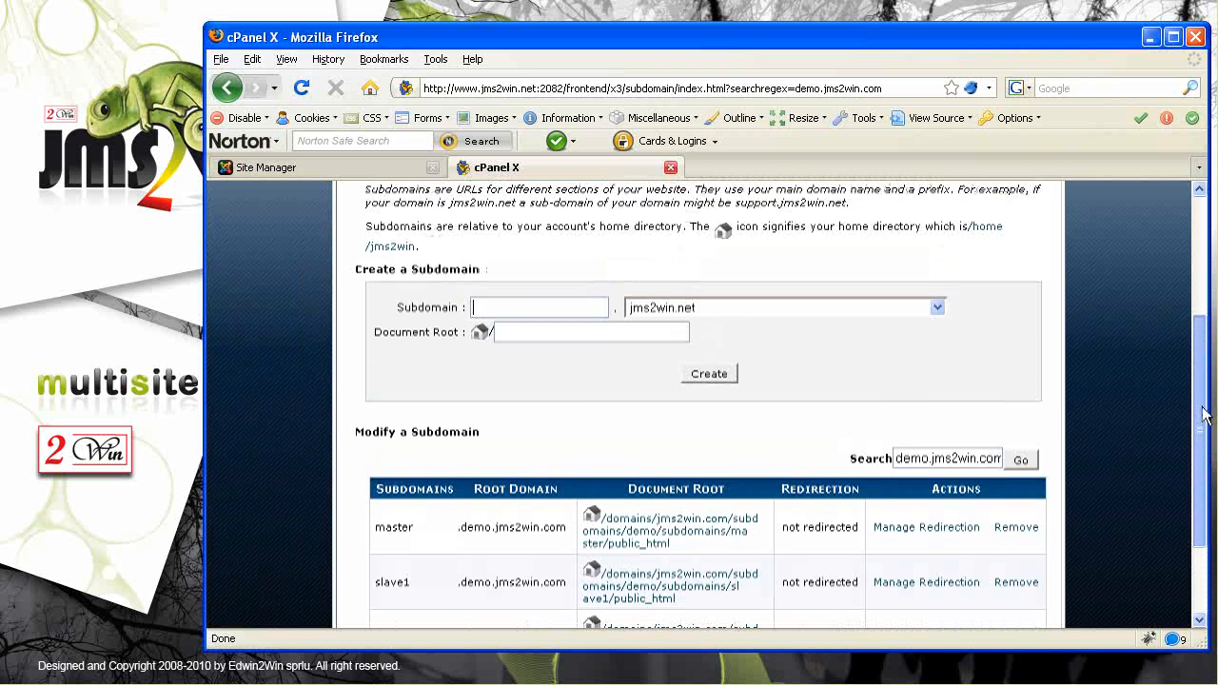
scroll(1204, 412, down, 3)
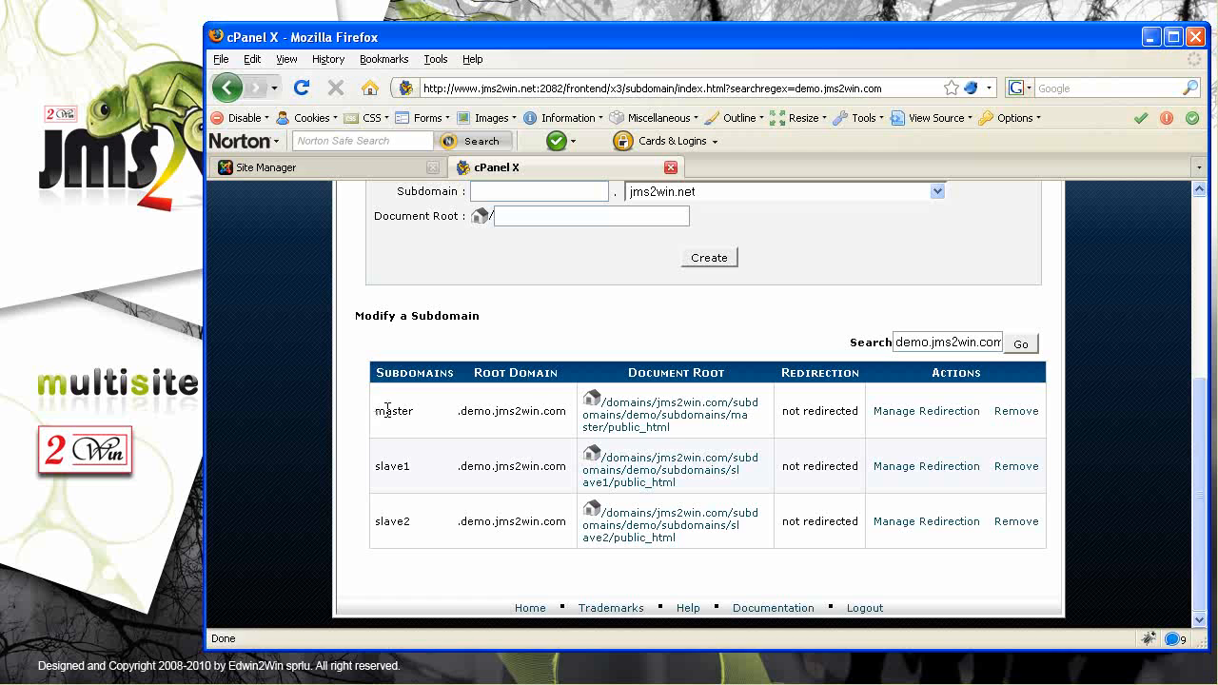
drag(707, 435, 603, 407)
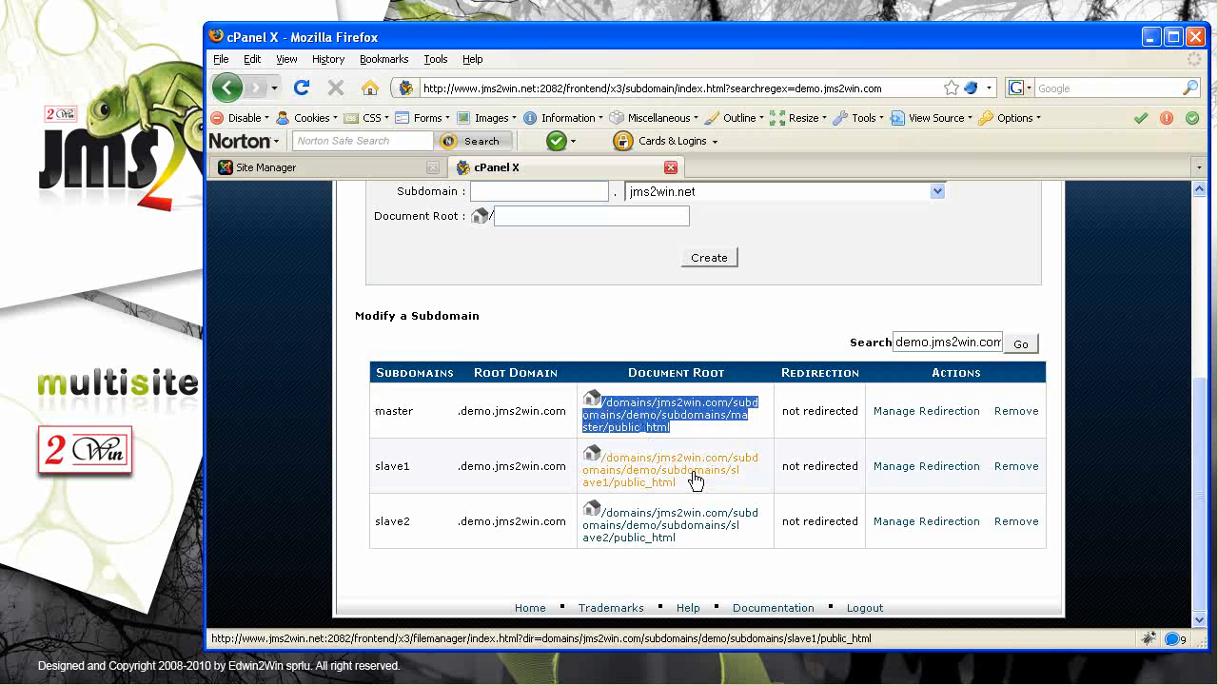
drag(700, 485, 604, 466)
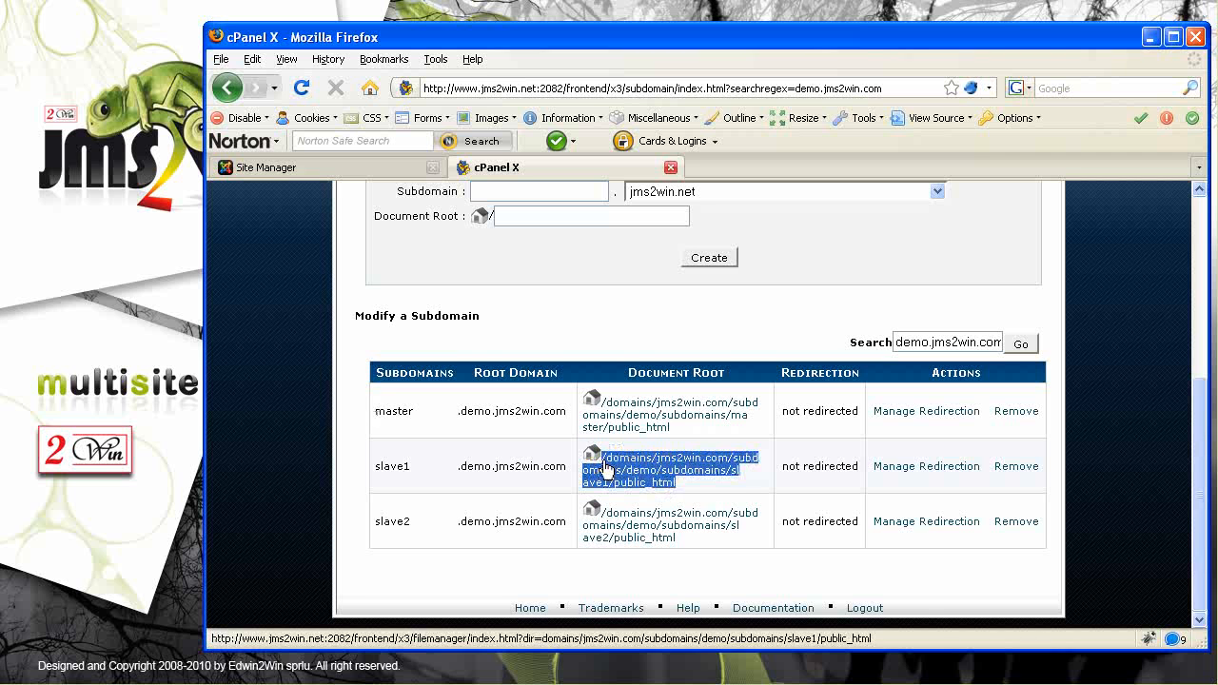
drag(374, 469, 419, 476)
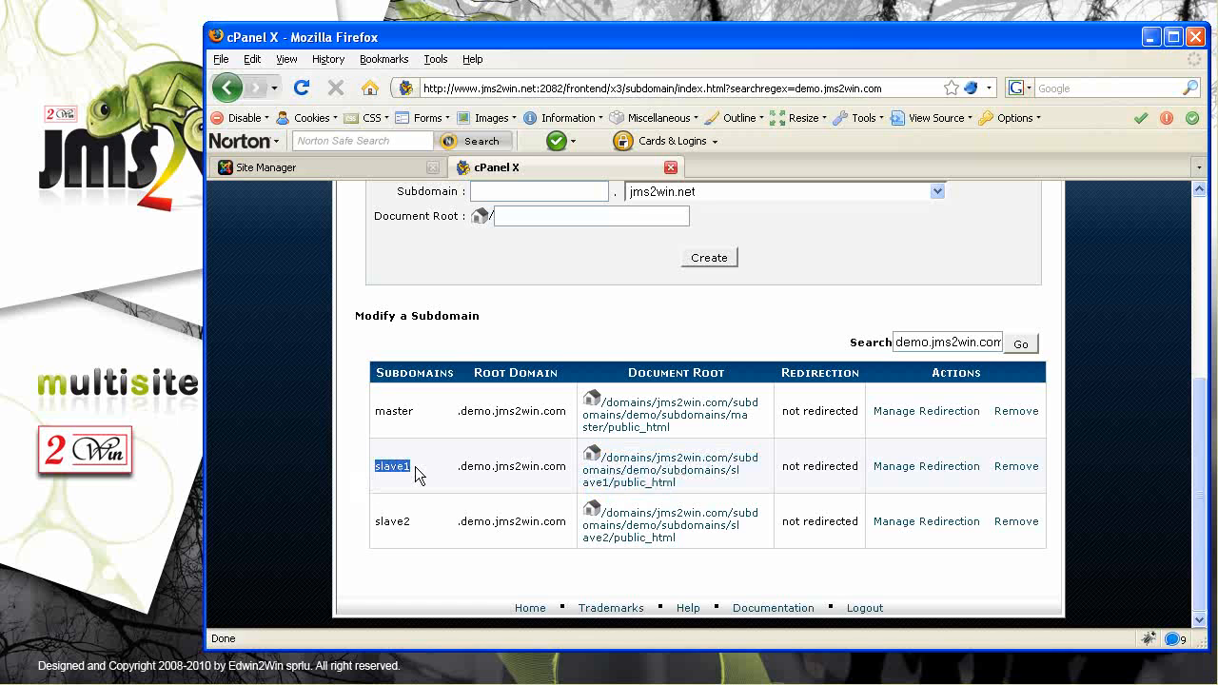
drag(375, 411, 410, 410)
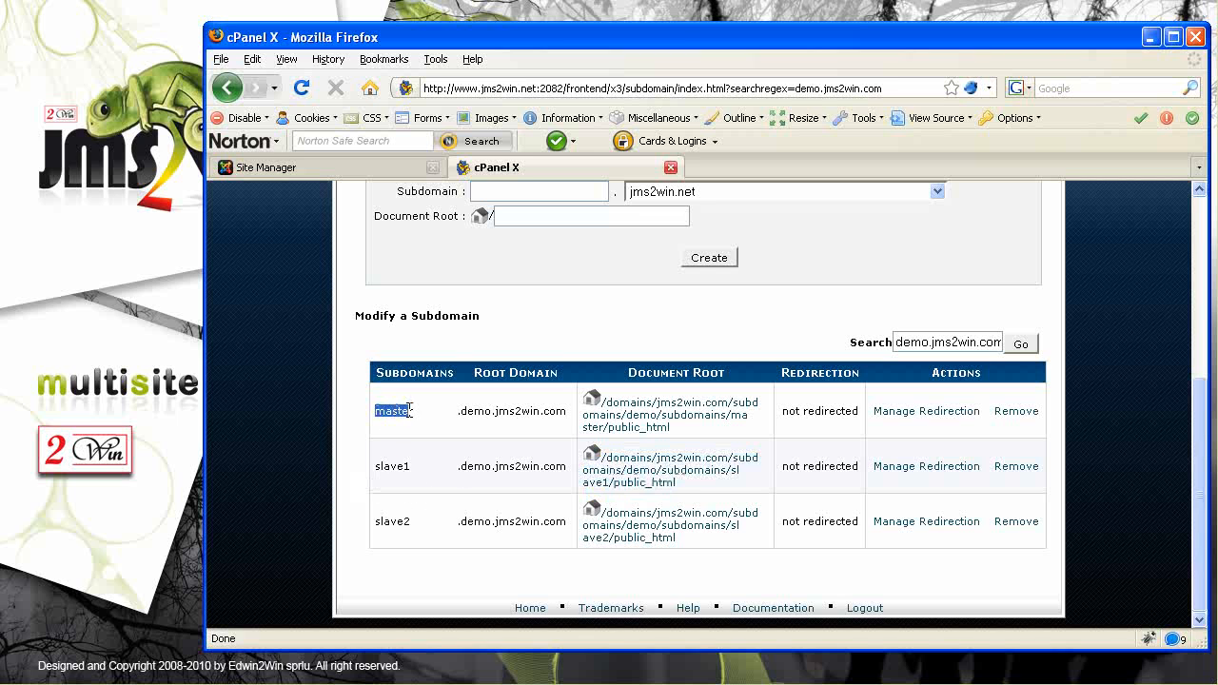
drag(375, 466, 406, 467)
drag(380, 522, 402, 521)
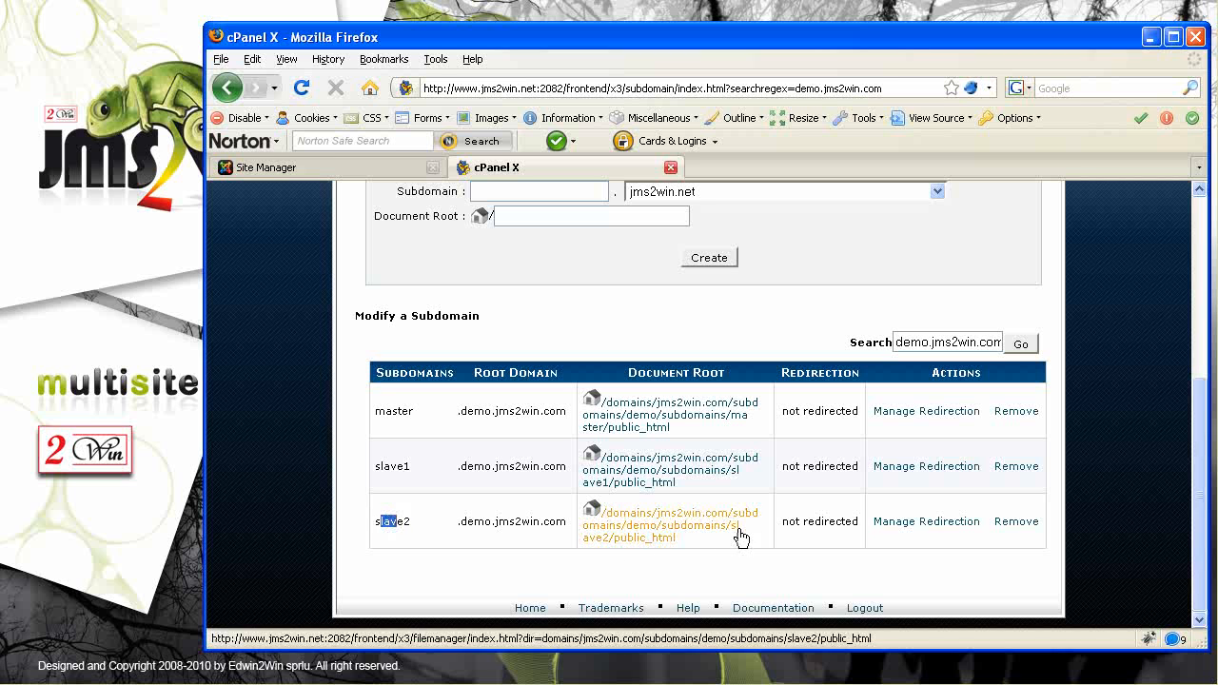
drag(695, 538, 629, 535)
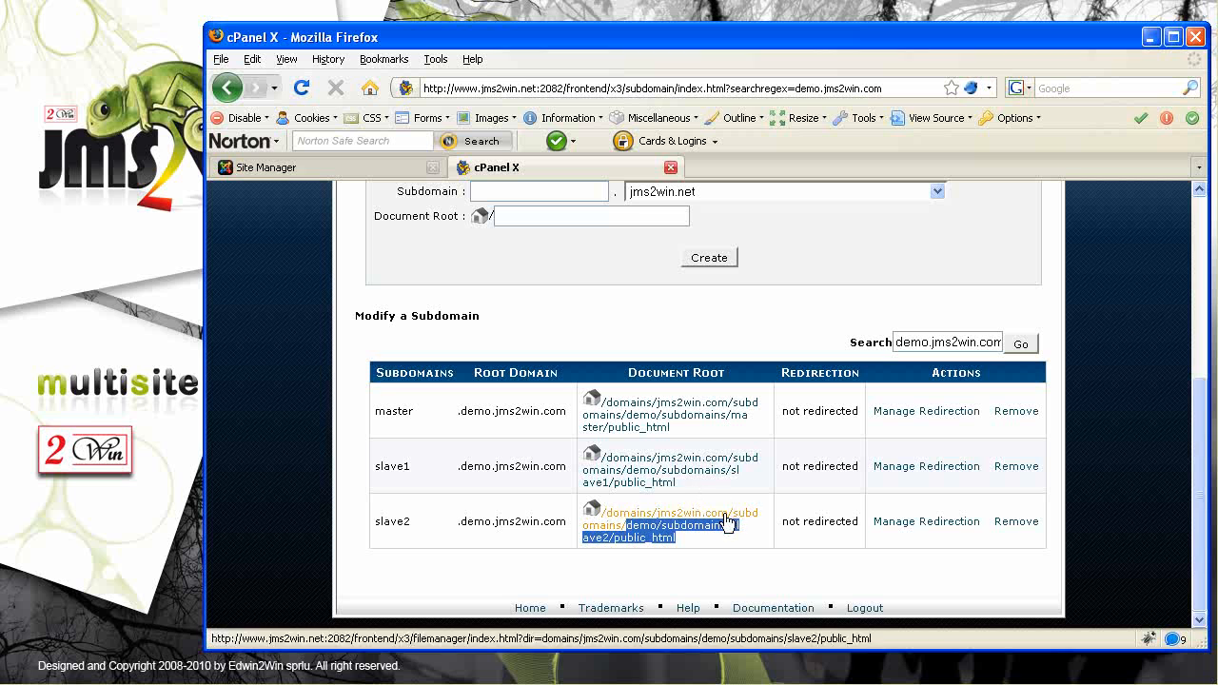
drag(677, 540, 731, 535)
drag(681, 488, 735, 476)
drag(678, 431, 729, 421)
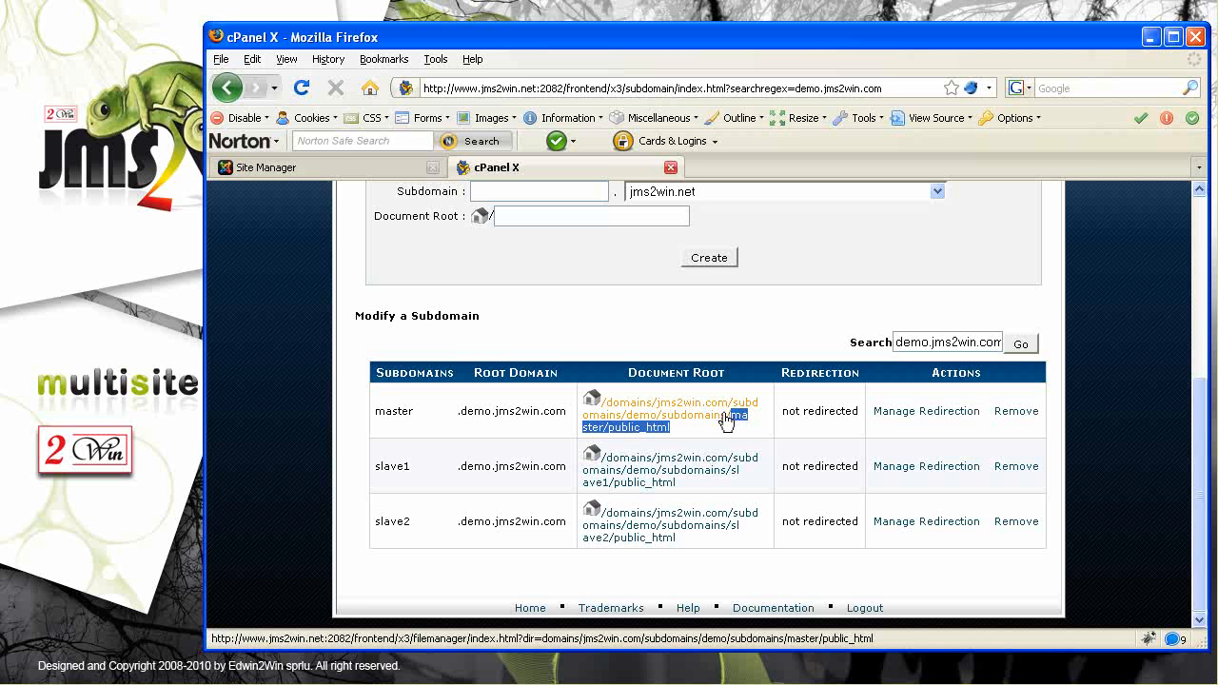
click(307, 172)
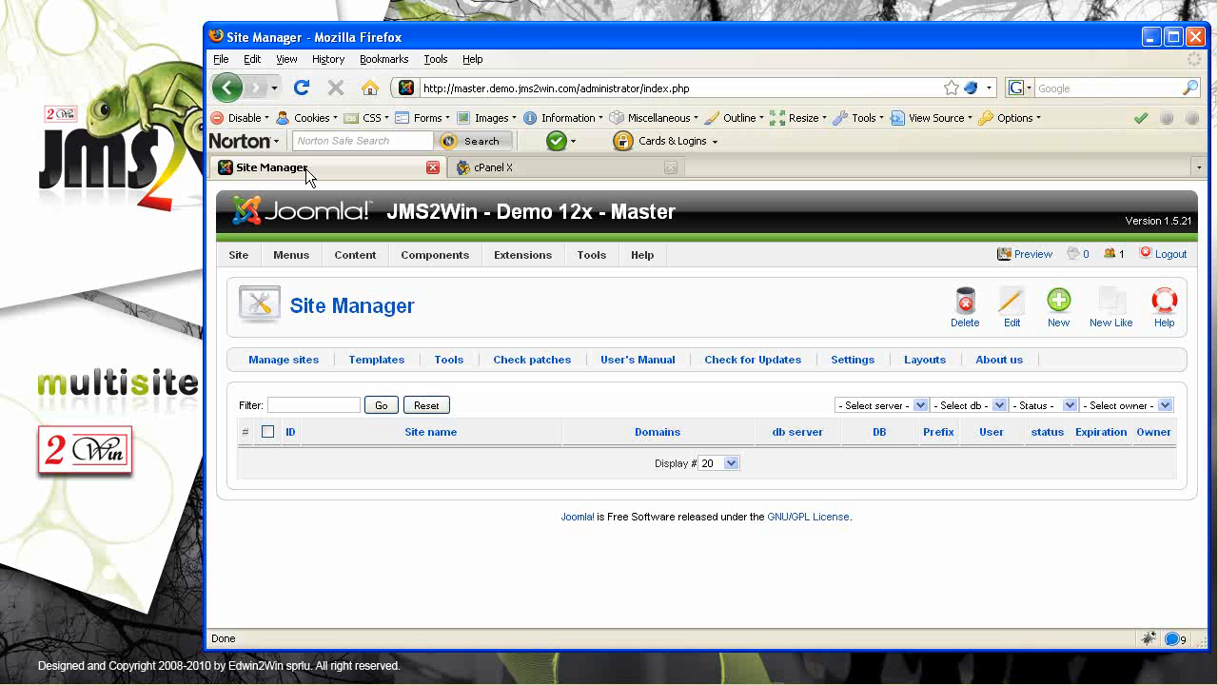
Cancel the new site form and go to the Multi Sites website templates manager
click(1059, 315)
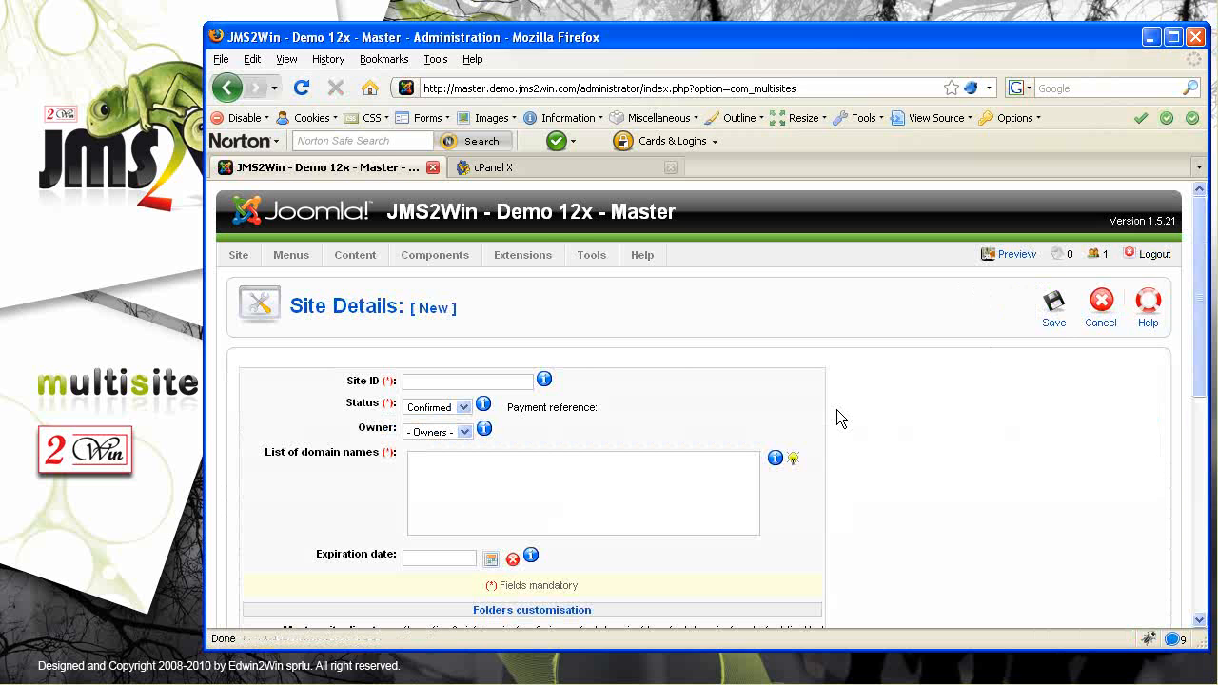
mouse_move(1204, 359)
mouse_down()
mouse_move(1205, 595)
mouse_move(1205, 370)
mouse_up()
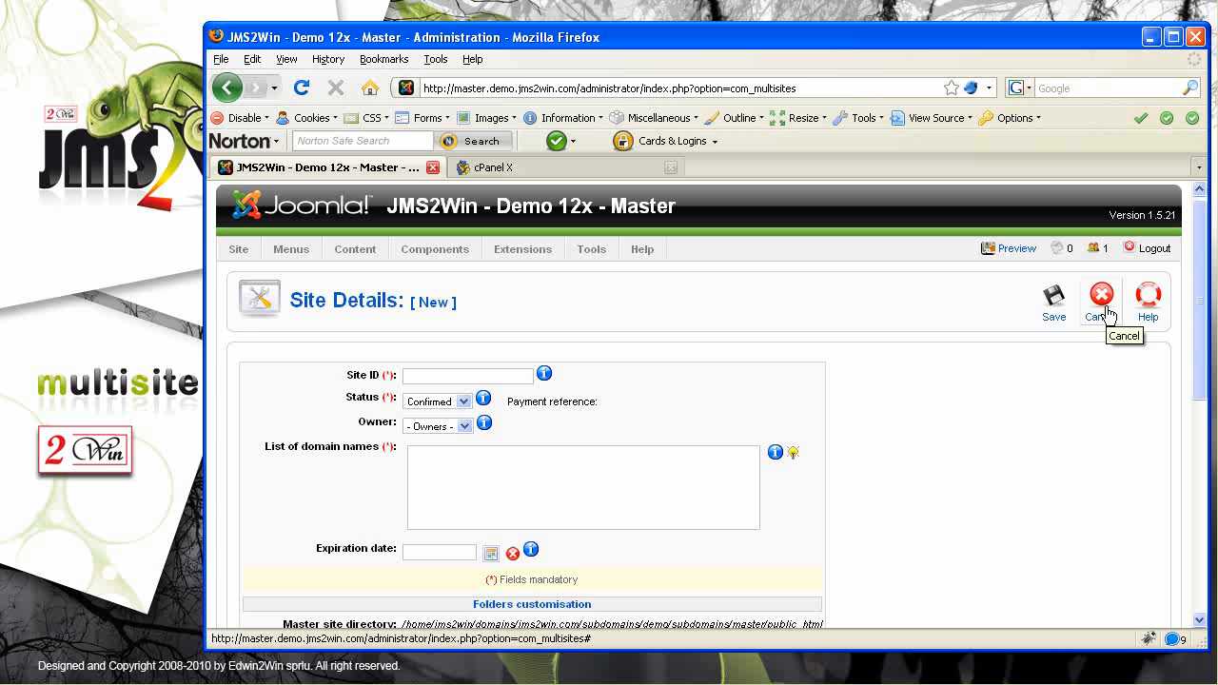
click(1103, 303)
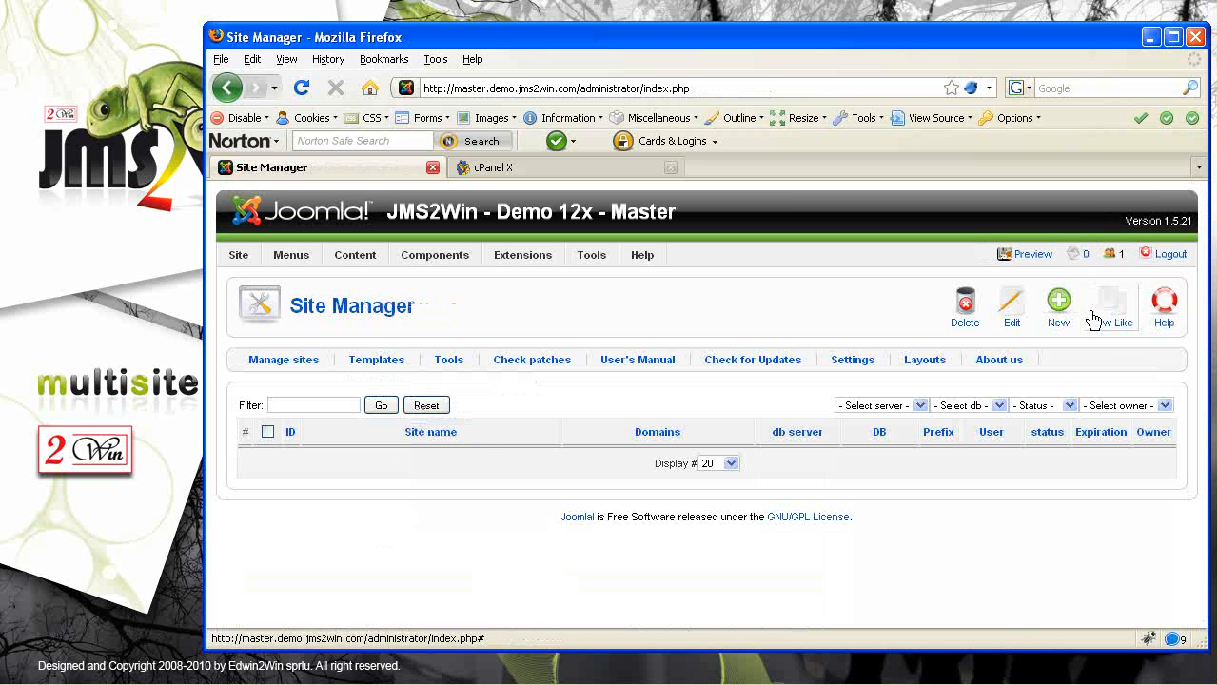
click(390, 360)
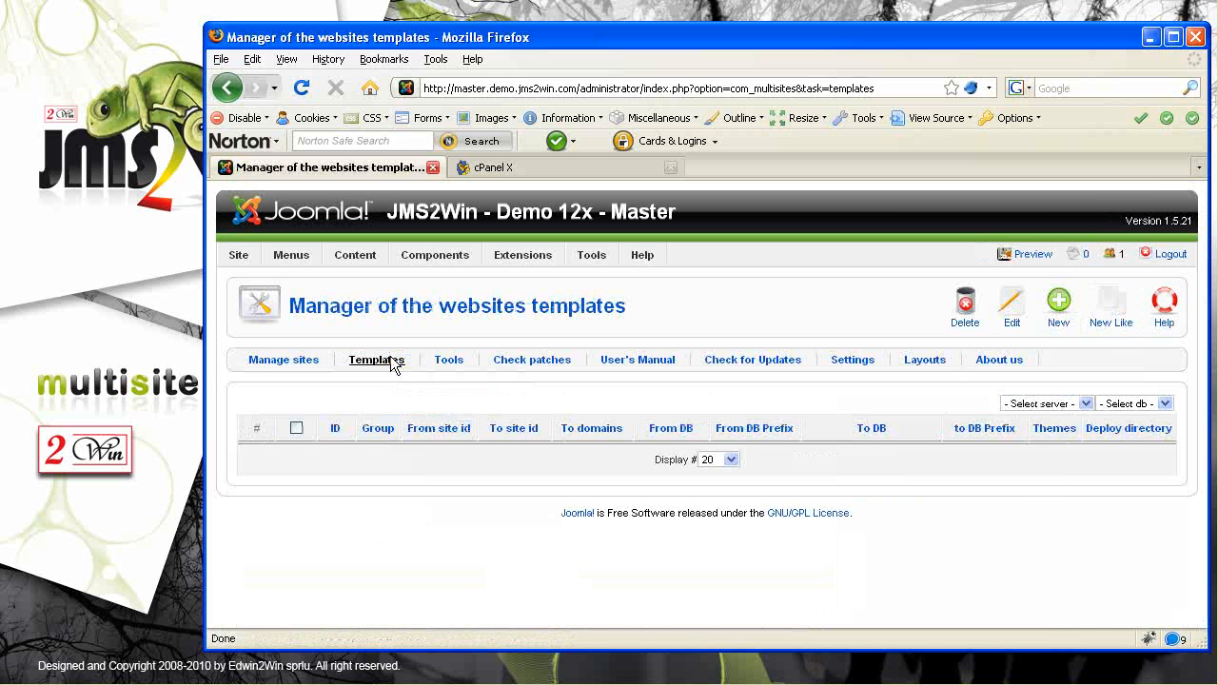
Create a new website template with the ID freshSlave
click(1066, 308)
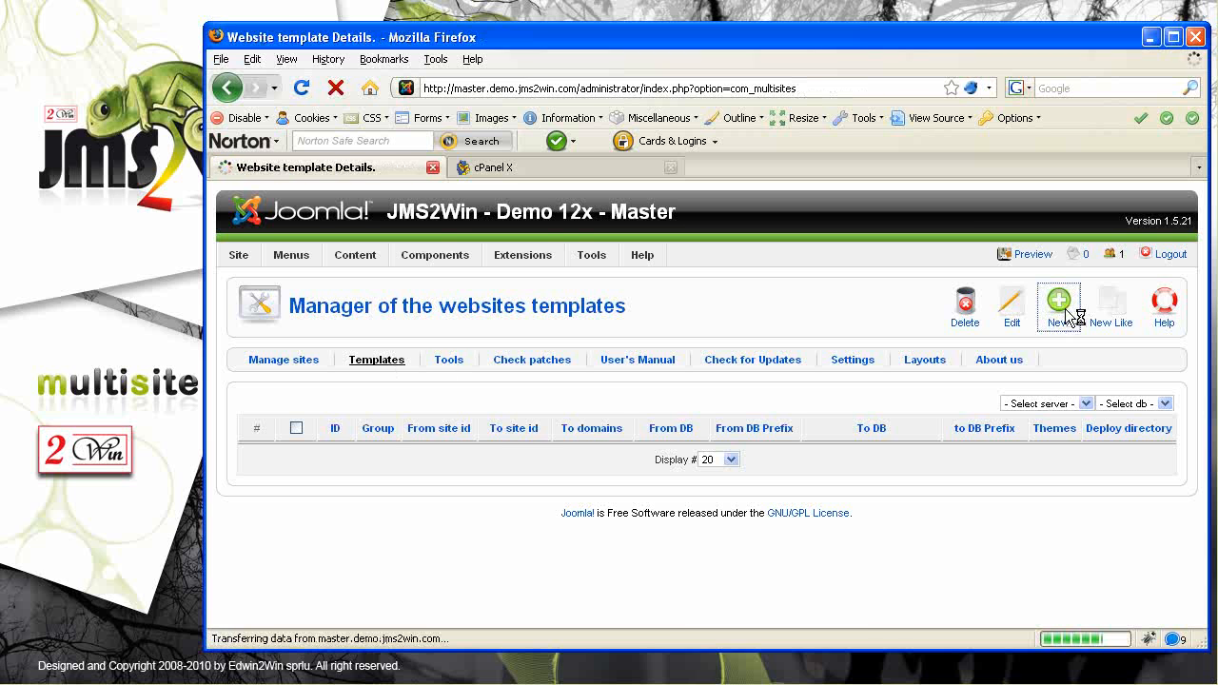
click(423, 425)
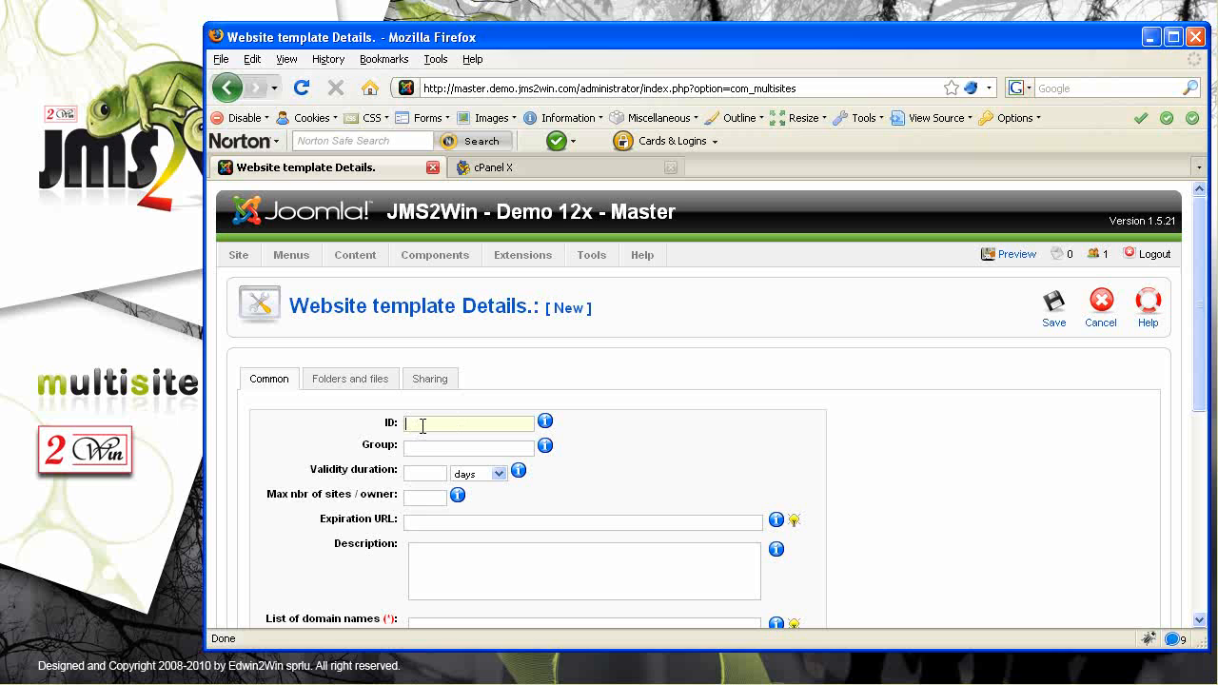
text(fres)
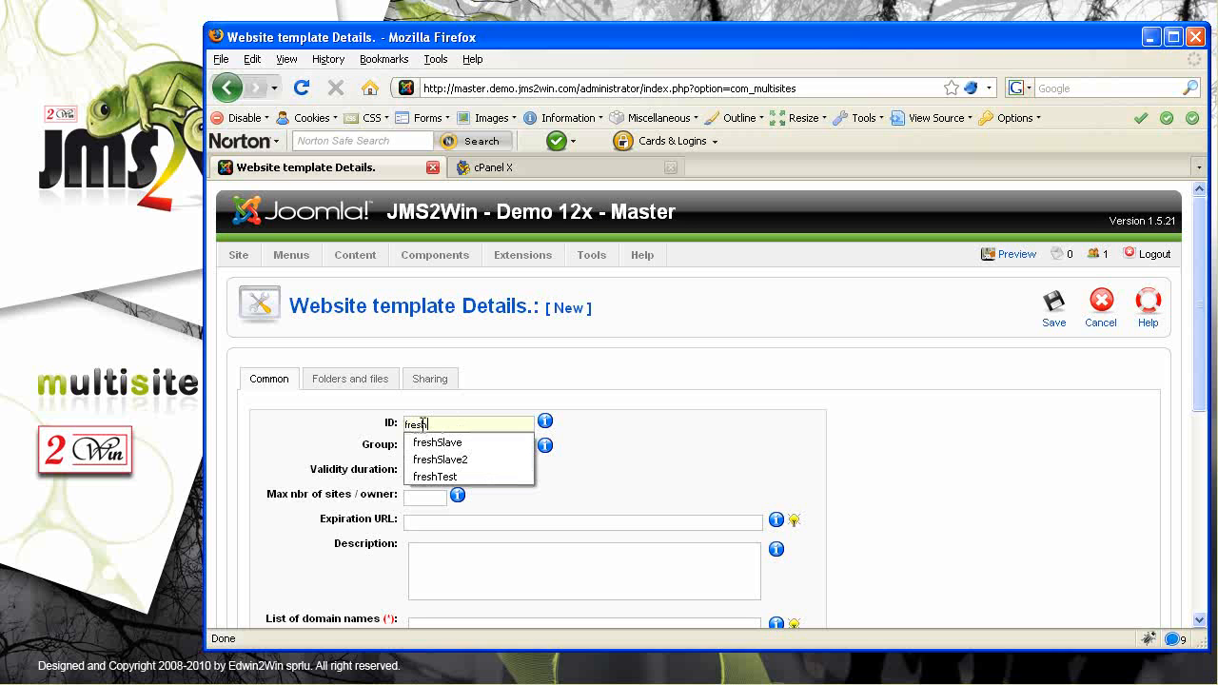
text(h)
key(Down)
key(Return)
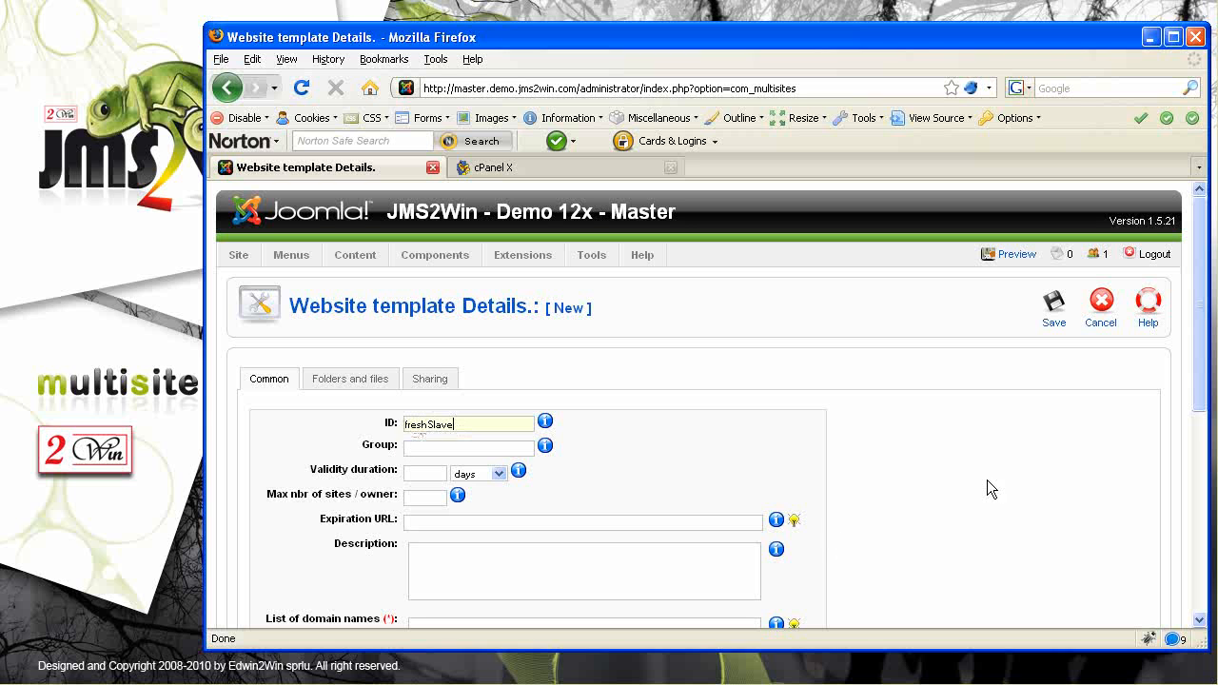
Enter {site_id}.demo.jms2win.com as the template's list of domain names
drag(1199, 385, 1207, 500)
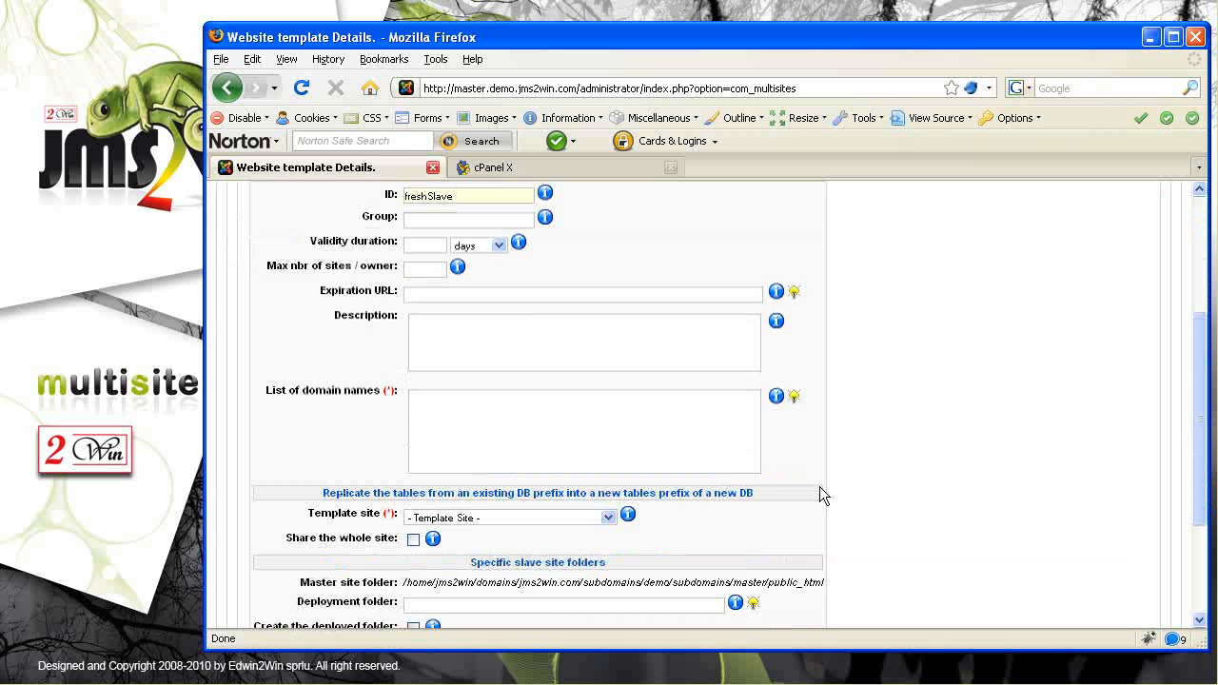
click(466, 398)
text({si)
text(_id})
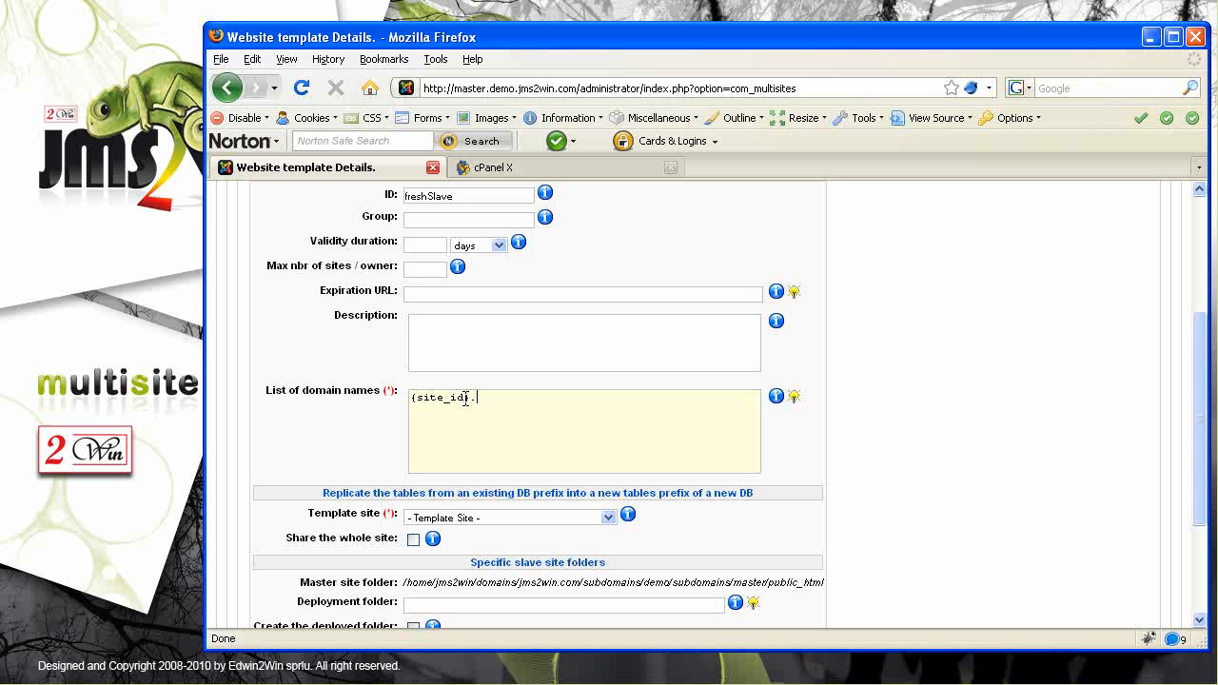
text(.demo.jms2win.com)
key(ctrl+shift+Left)
key(ctrl+shift+Left)
key(ctrl+shift+Left)
key(ctrl+shift+Left)
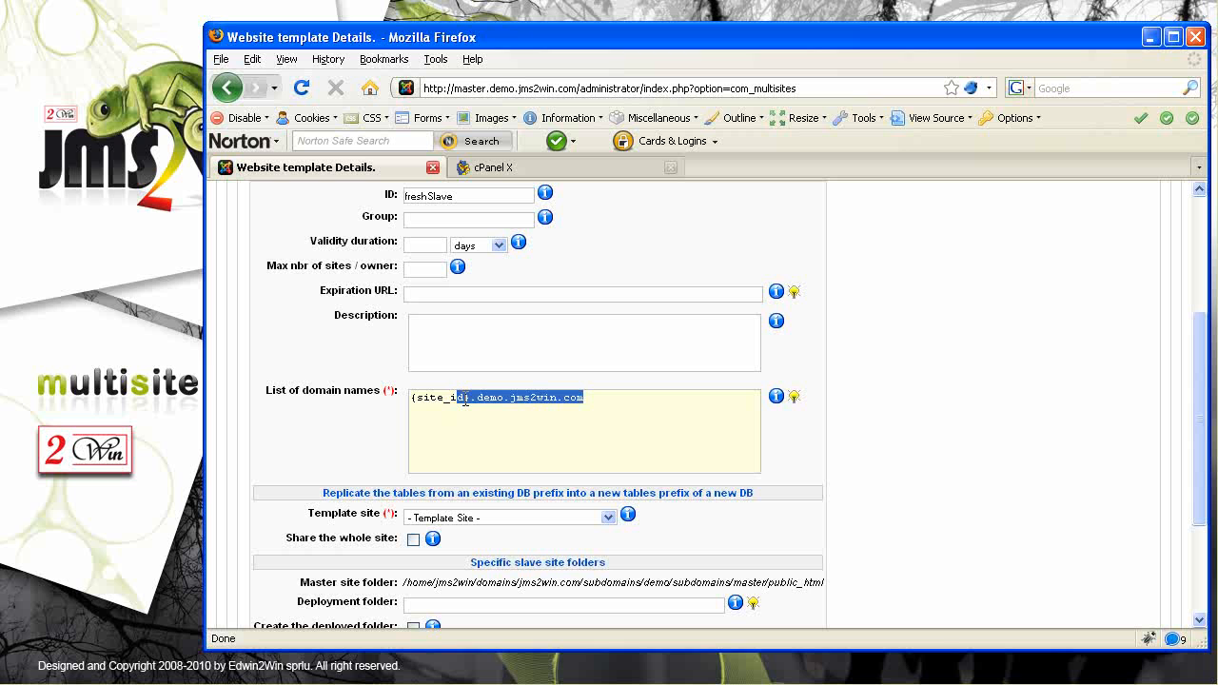
key(Home)
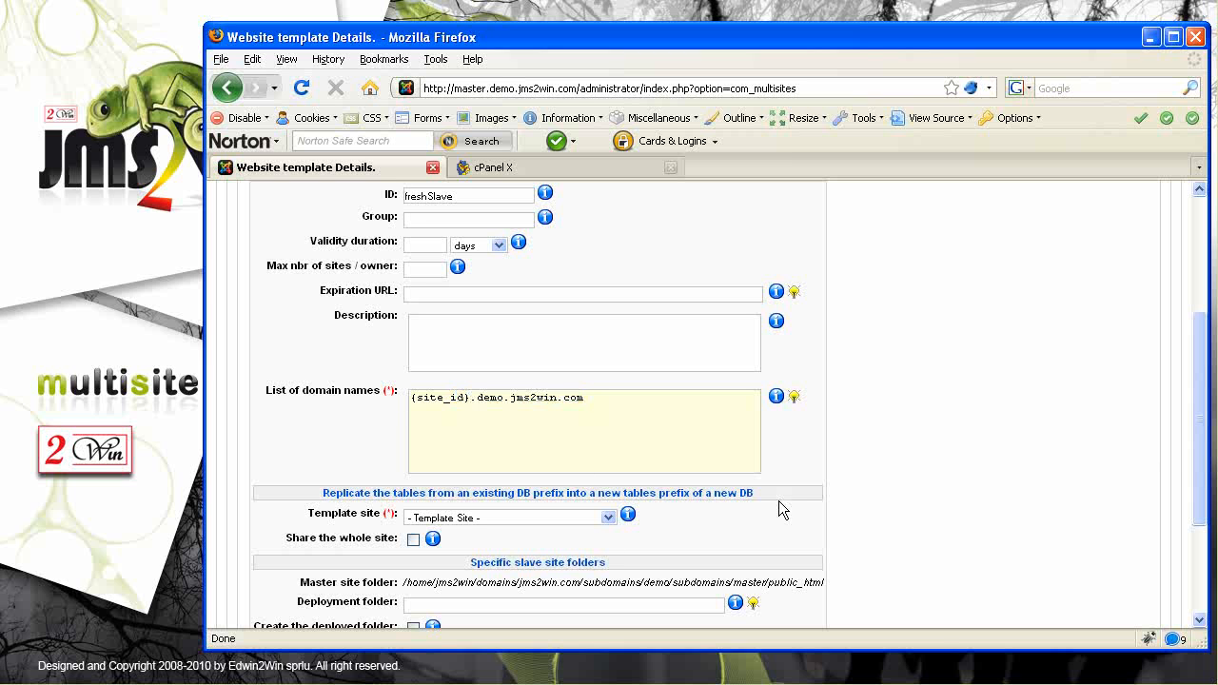
Paste the master site folder path into Deployment folder, replacing 'master' with {site_id}
drag(1200, 466, 1205, 531)
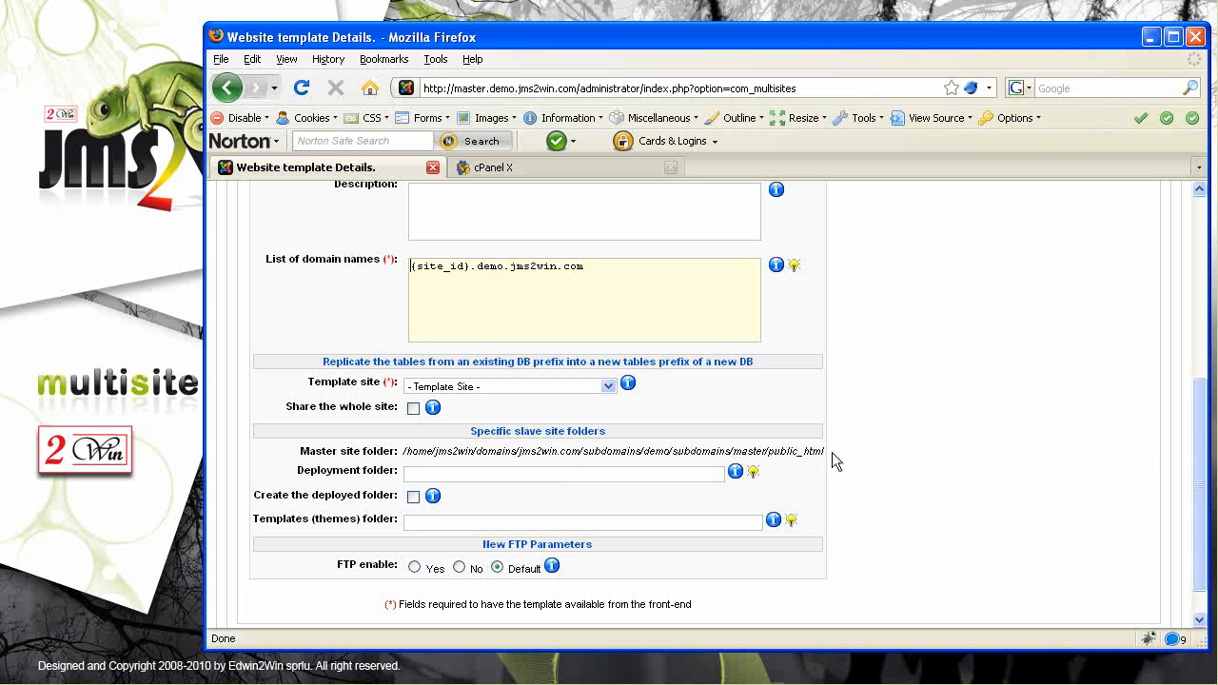
drag(405, 452, 830, 461)
key(ctrl+c)
click(404, 451)
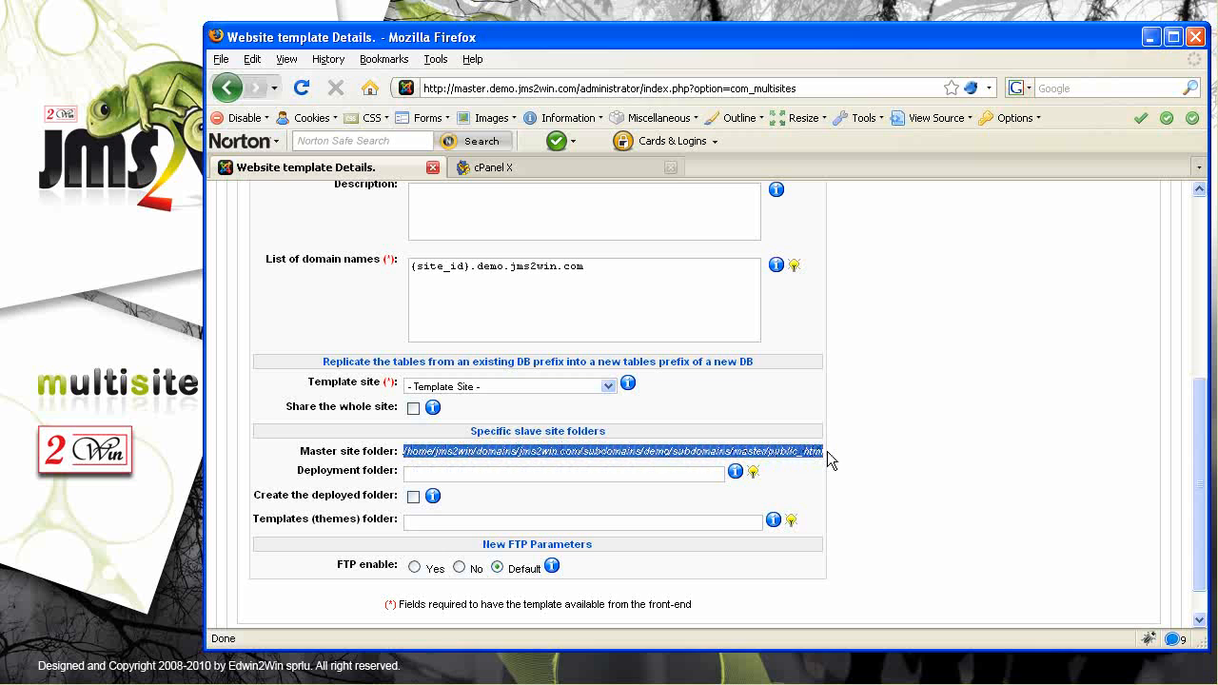
click(447, 473)
key(ctrl+v)
click(654, 474)
key(shift+Right)
key(shift+Right)
key(shift+Right)
key(shift+Right)
key(shift+Right)
key(shift+Right)
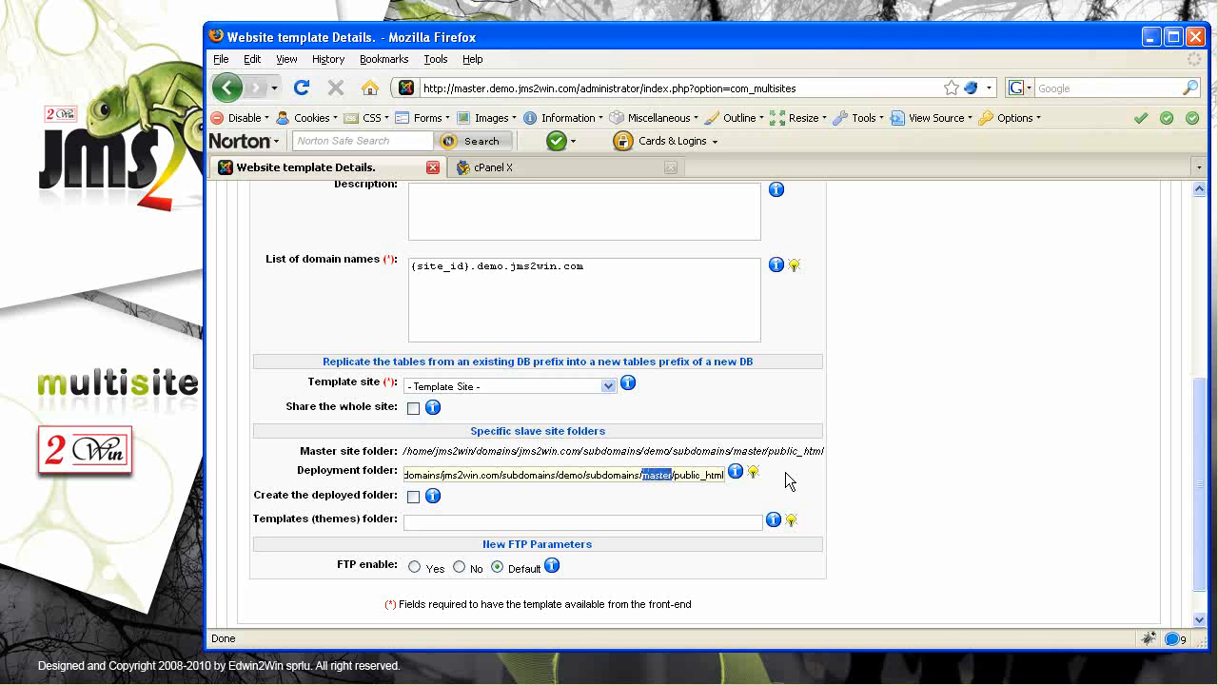
text({site_id})
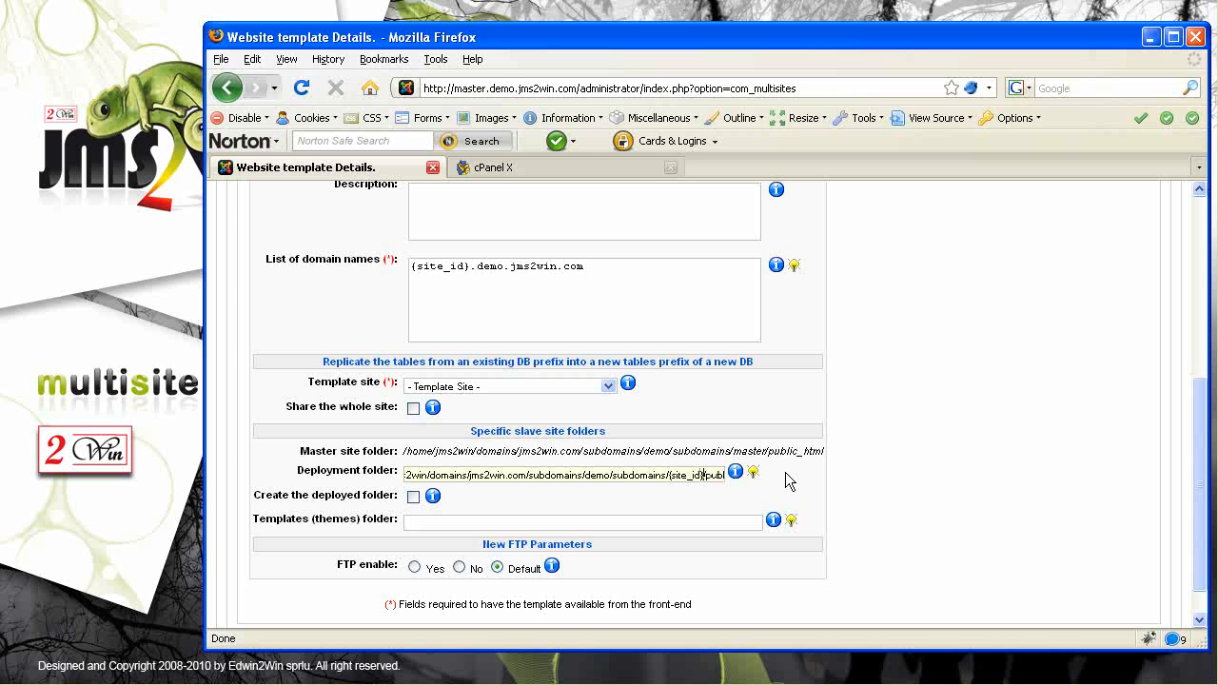
key(Home)
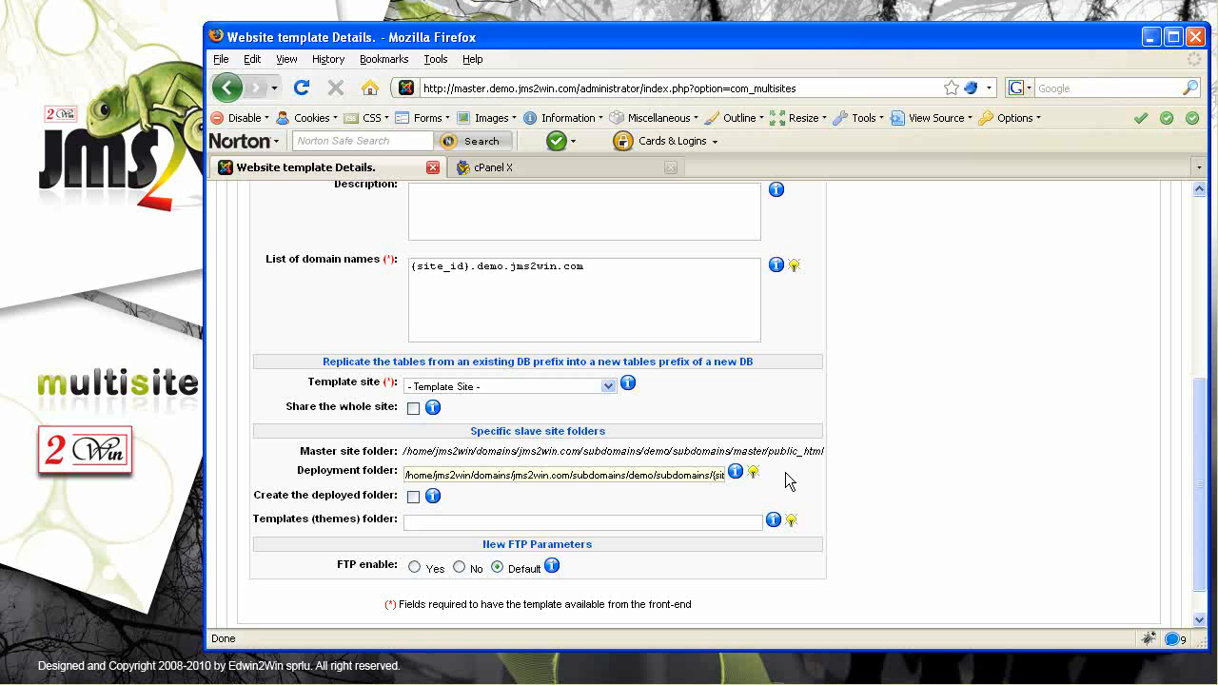
drag(1199, 489, 1204, 305)
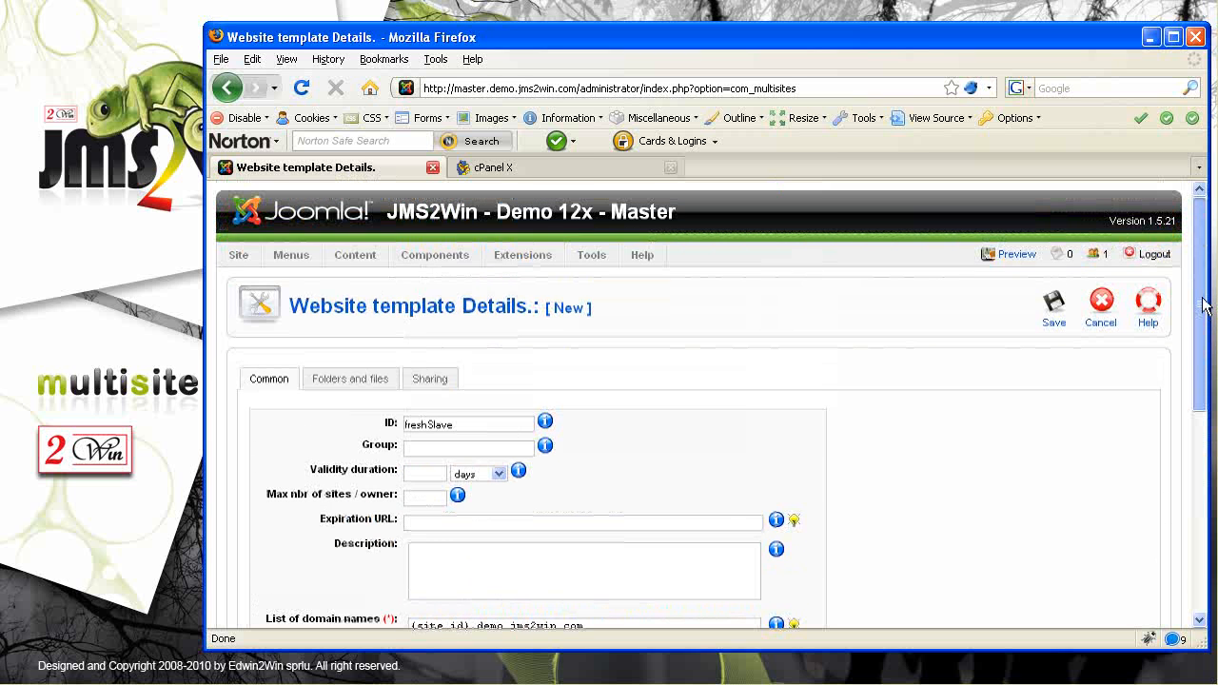
In Folders and files, set _installation to ignore and templates to special copy
click(360, 382)
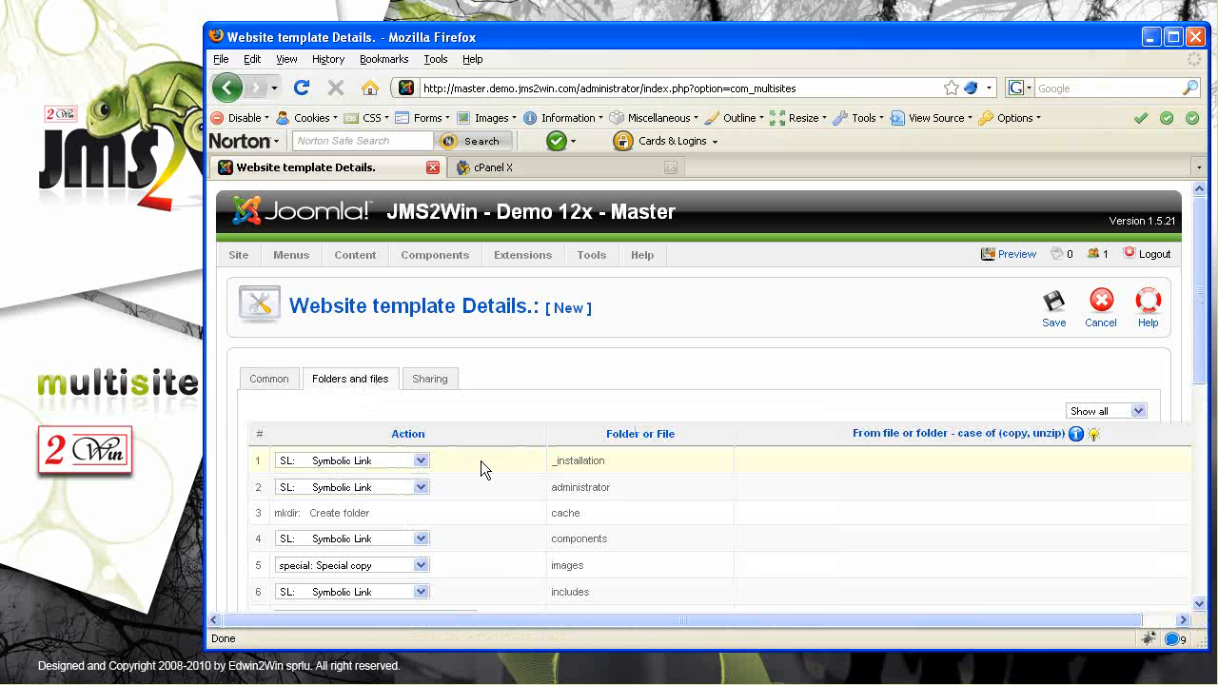
drag(633, 459, 559, 480)
click(420, 462)
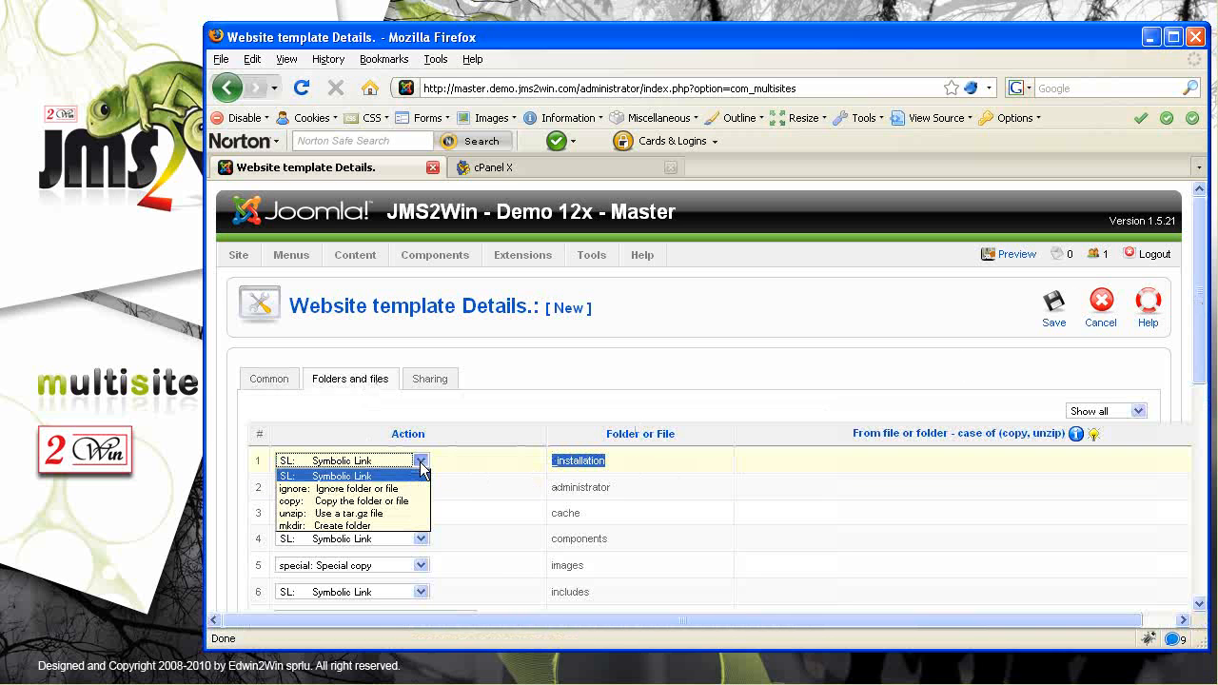
click(381, 488)
drag(1201, 303, 1206, 457)
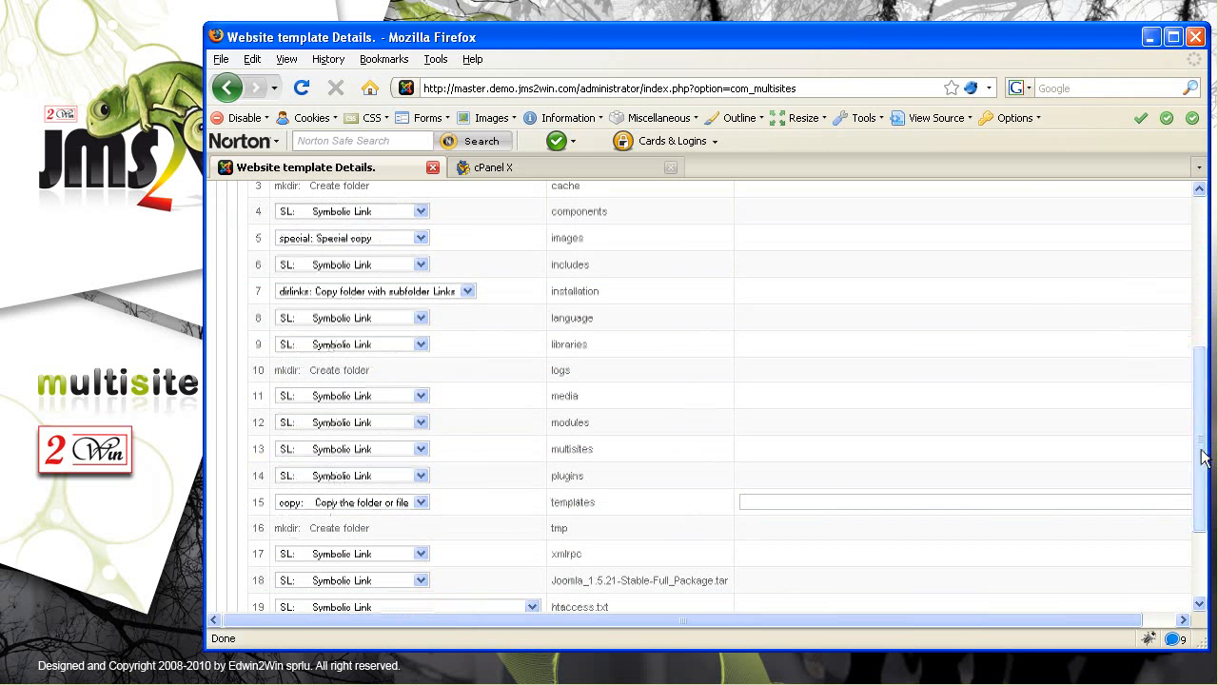
drag(596, 290, 551, 294)
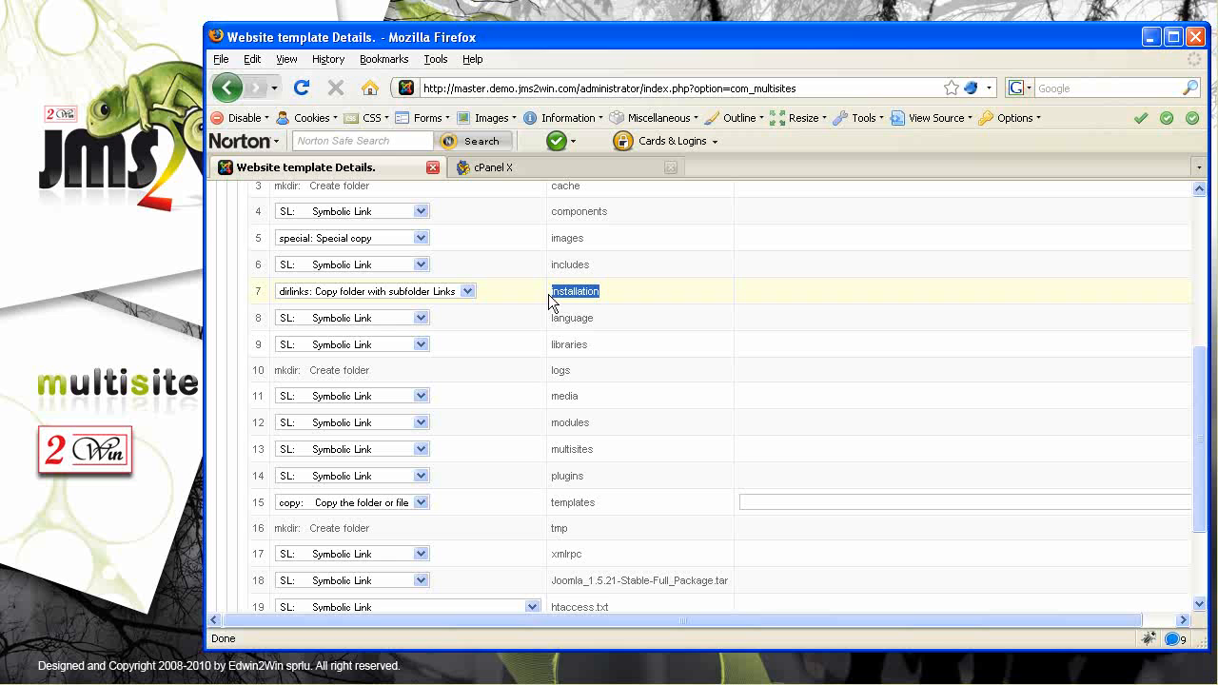
drag(616, 504, 550, 505)
mouse_move(1202, 471)
mouse_down()
mouse_move(1206, 503)
mouse_move(1207, 464)
mouse_up()
drag(595, 254, 541, 254)
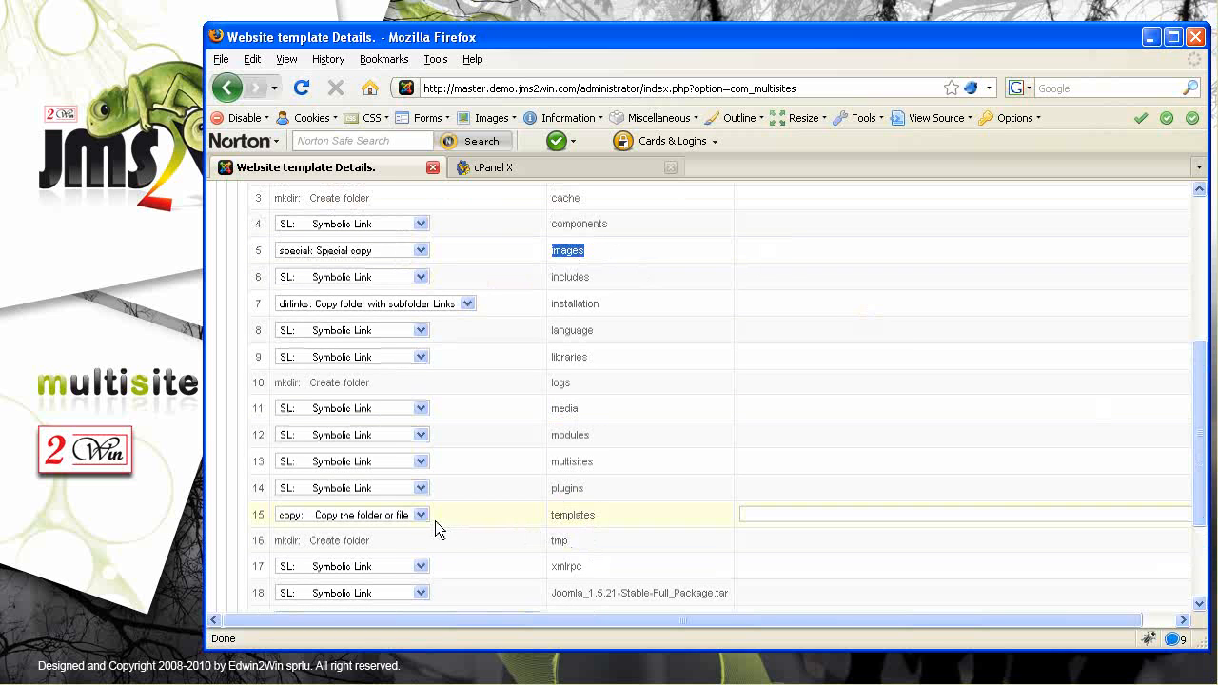
click(420, 515)
click(380, 530)
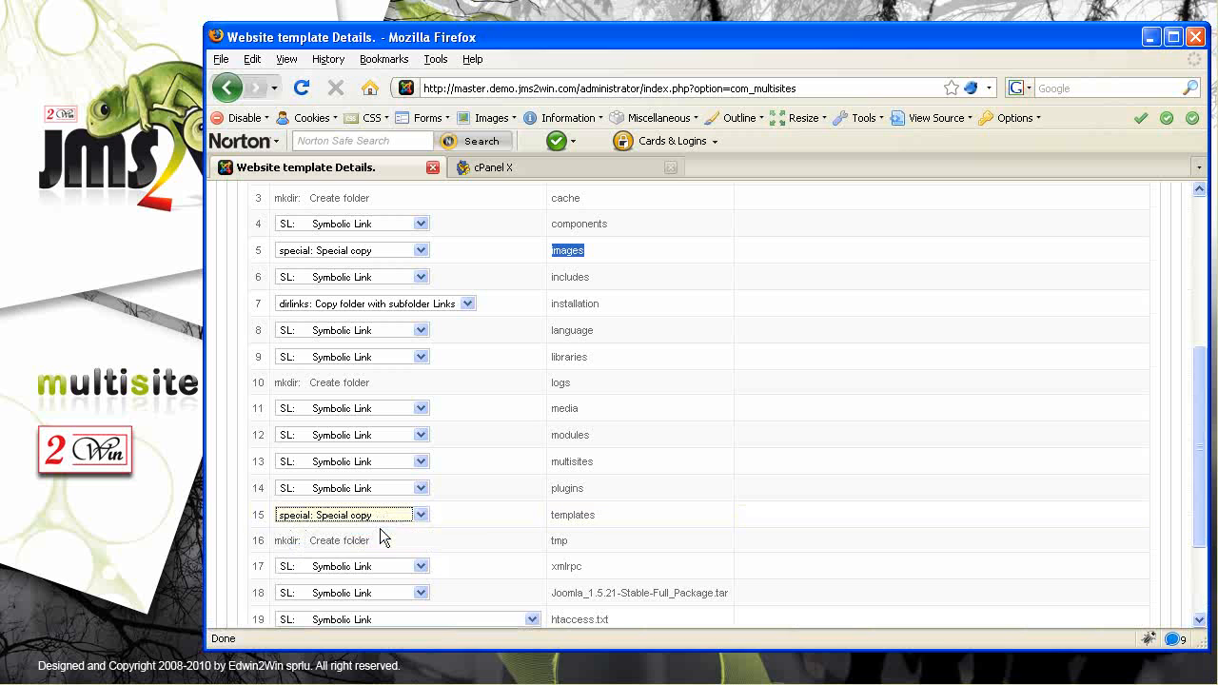
Ignore the Joomla package archive and set htaccess.txt and robots.txt to copy
drag(633, 515, 538, 516)
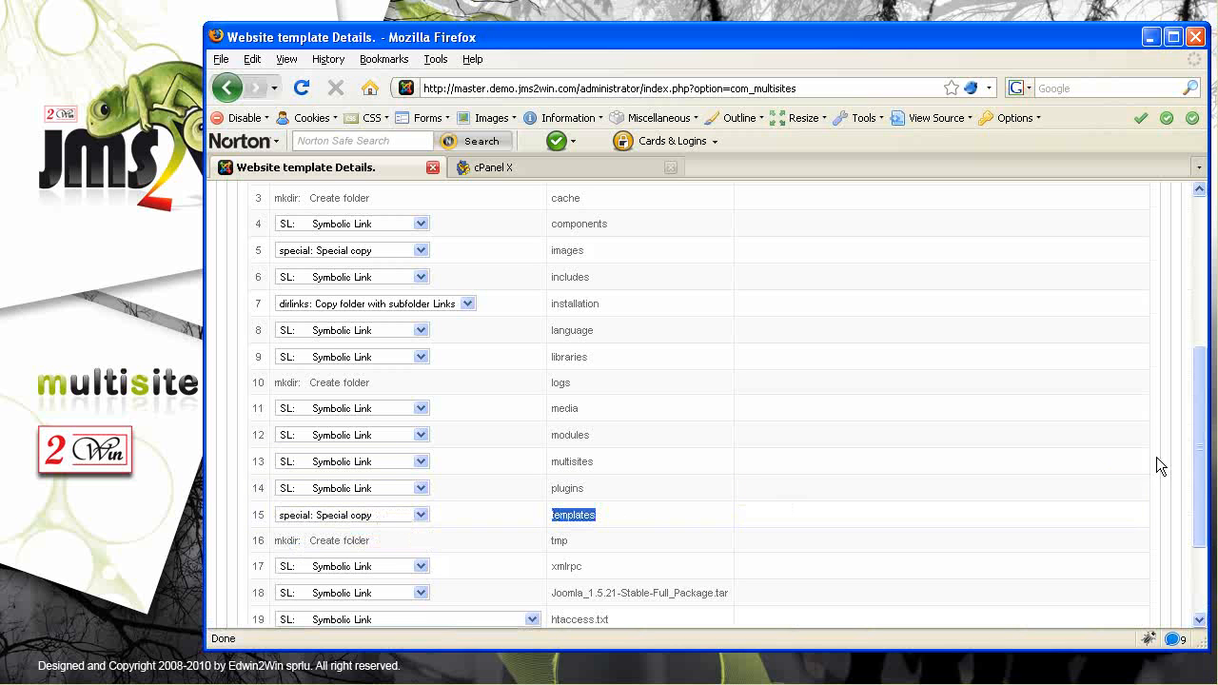
drag(1201, 469, 1203, 498)
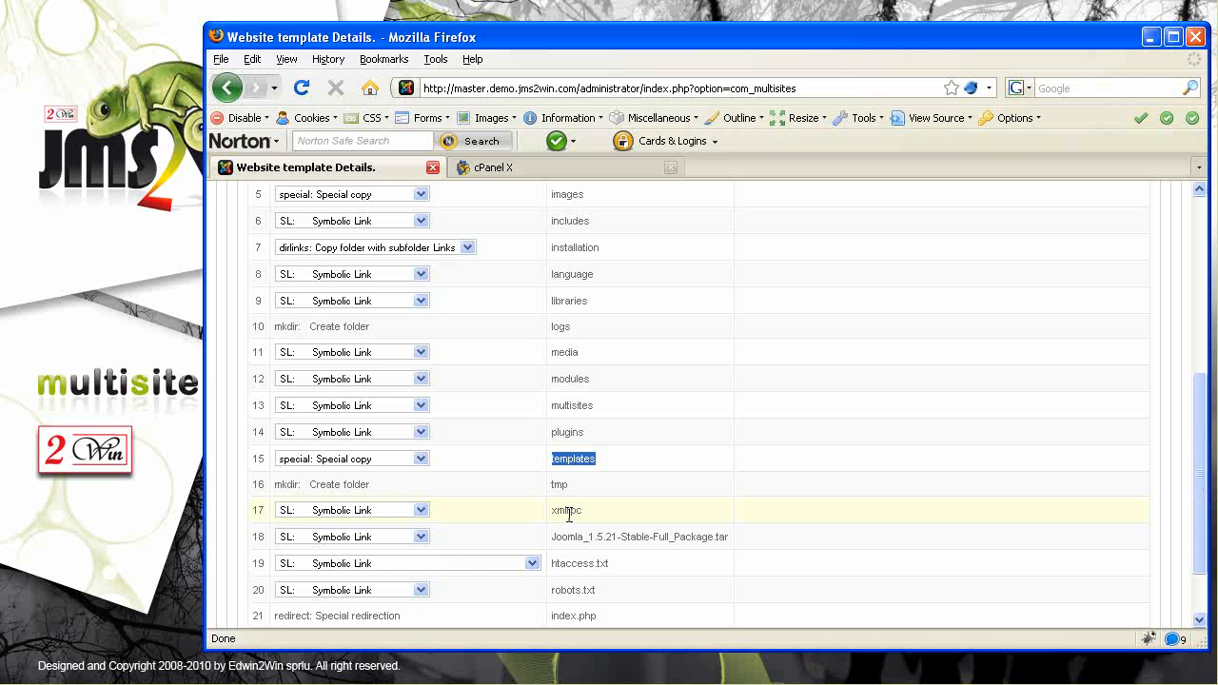
drag(728, 538, 555, 538)
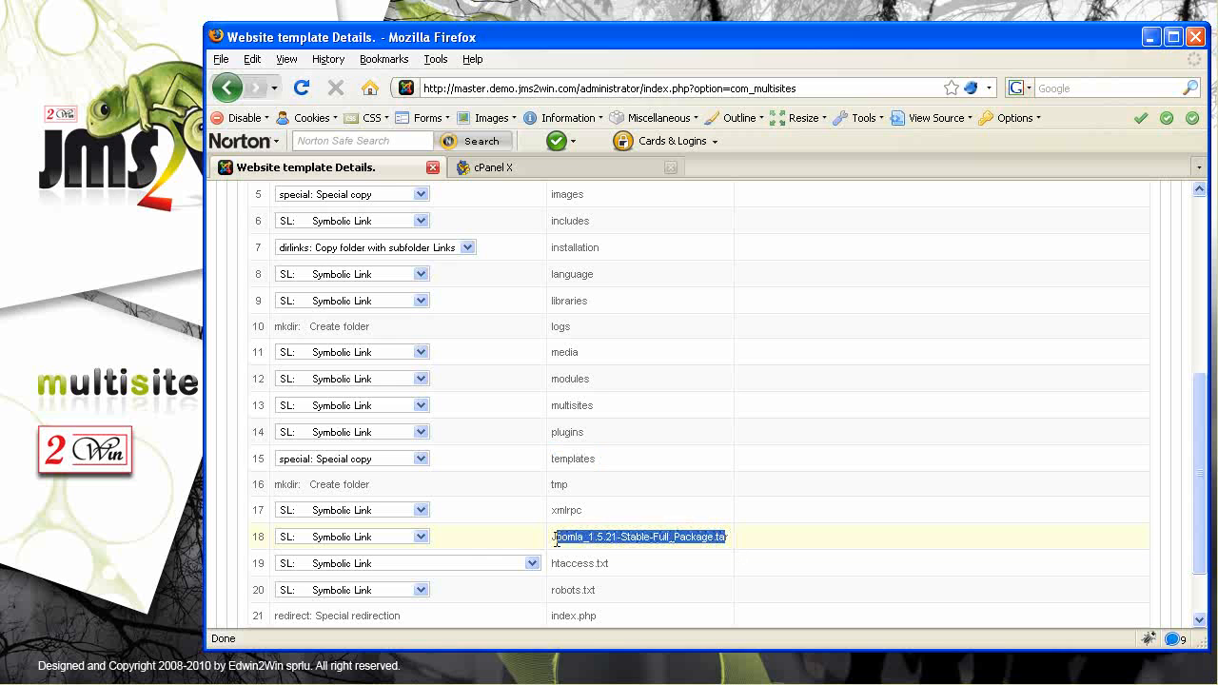
click(421, 537)
click(384, 566)
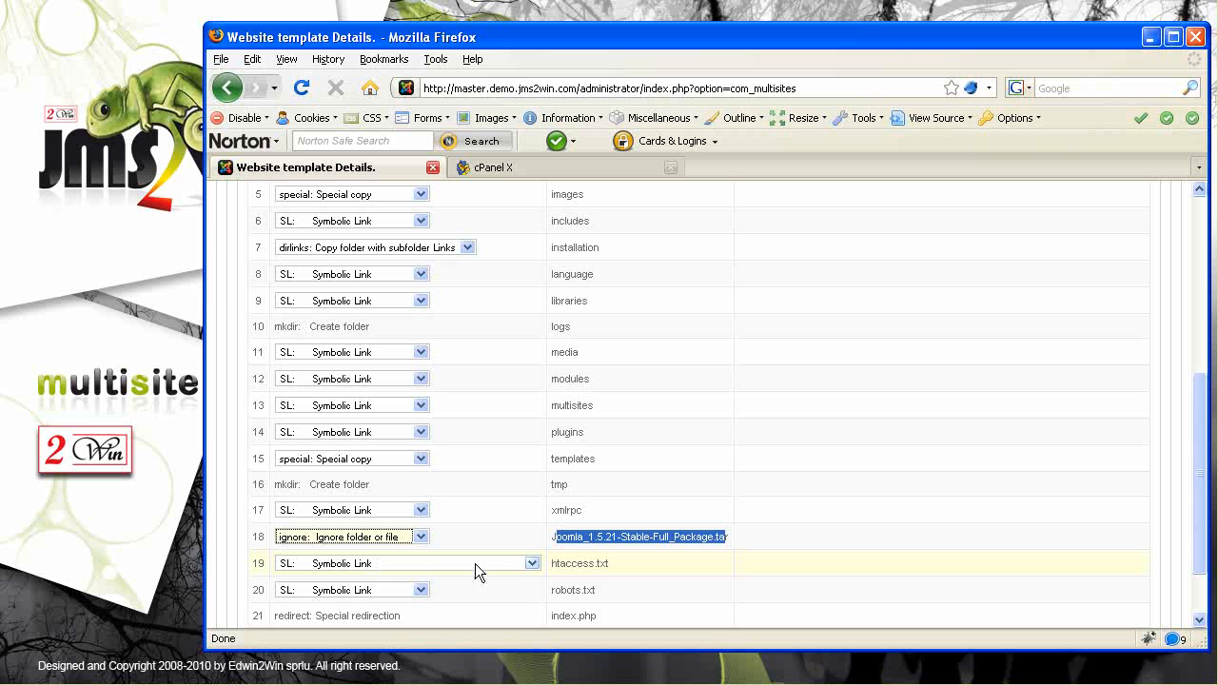
click(532, 563)
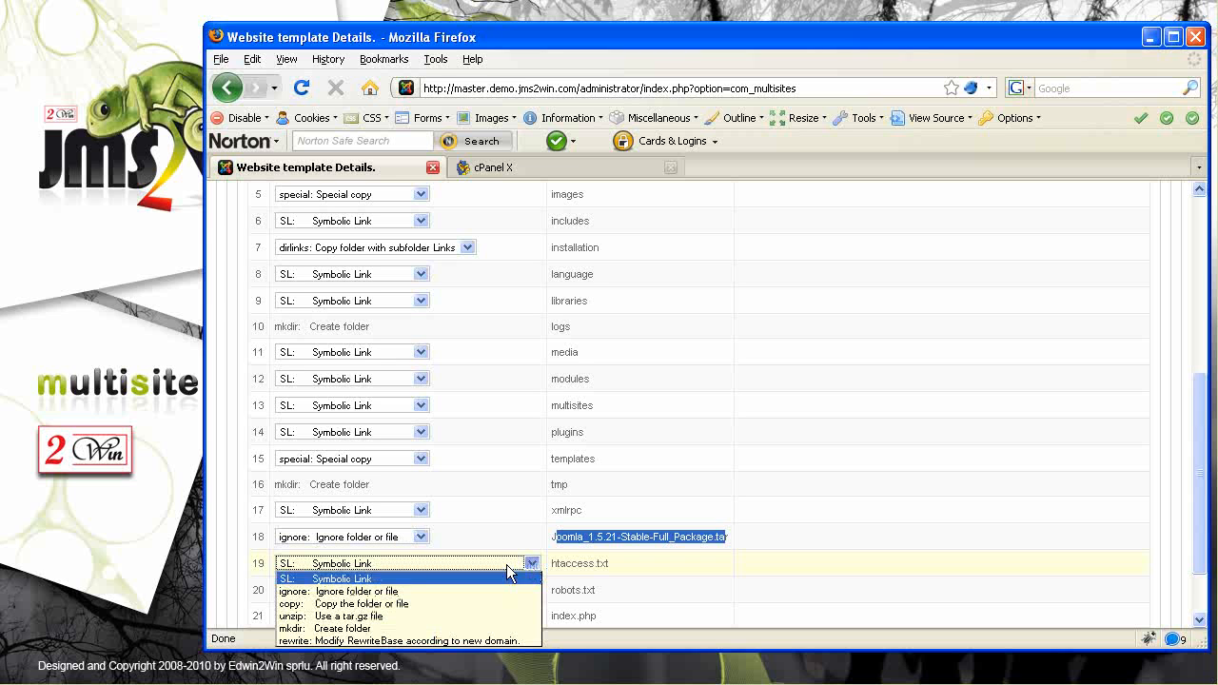
click(345, 604)
click(419, 590)
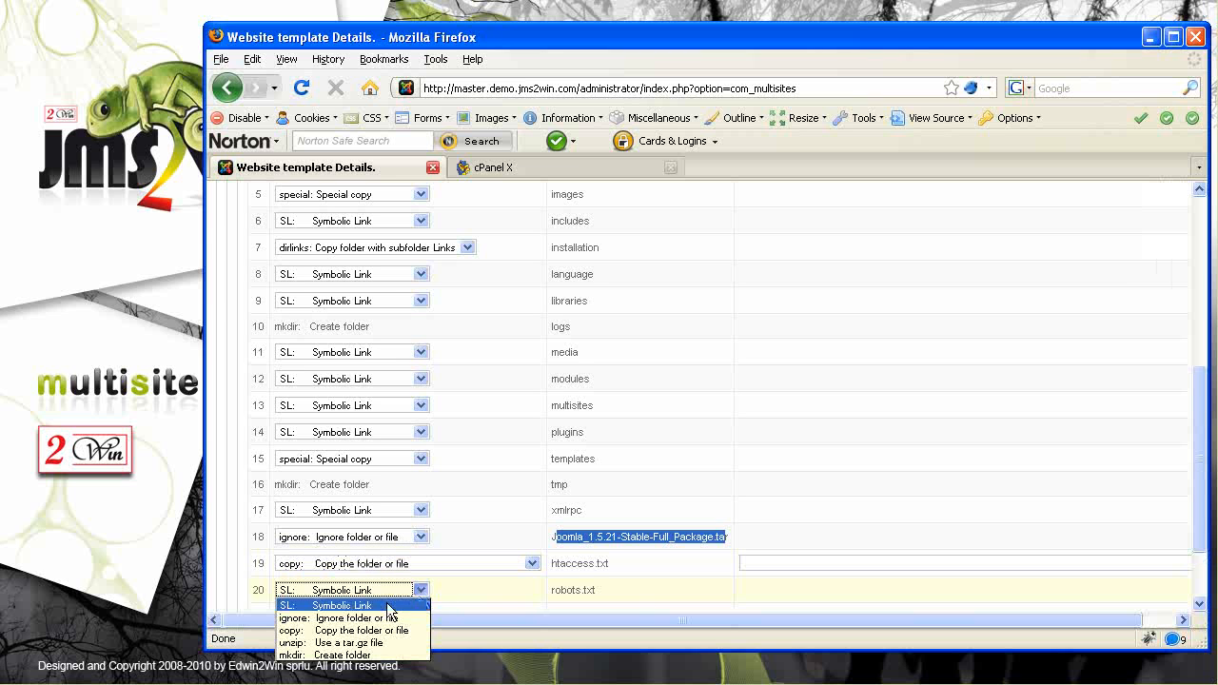
click(367, 630)
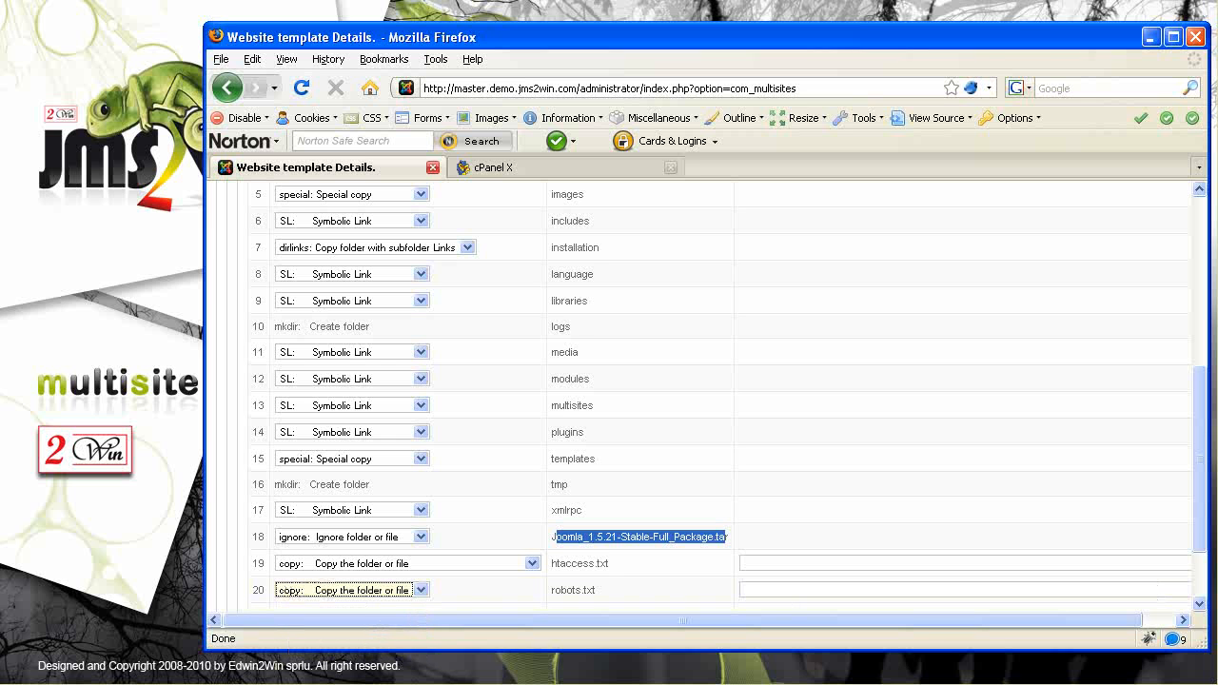
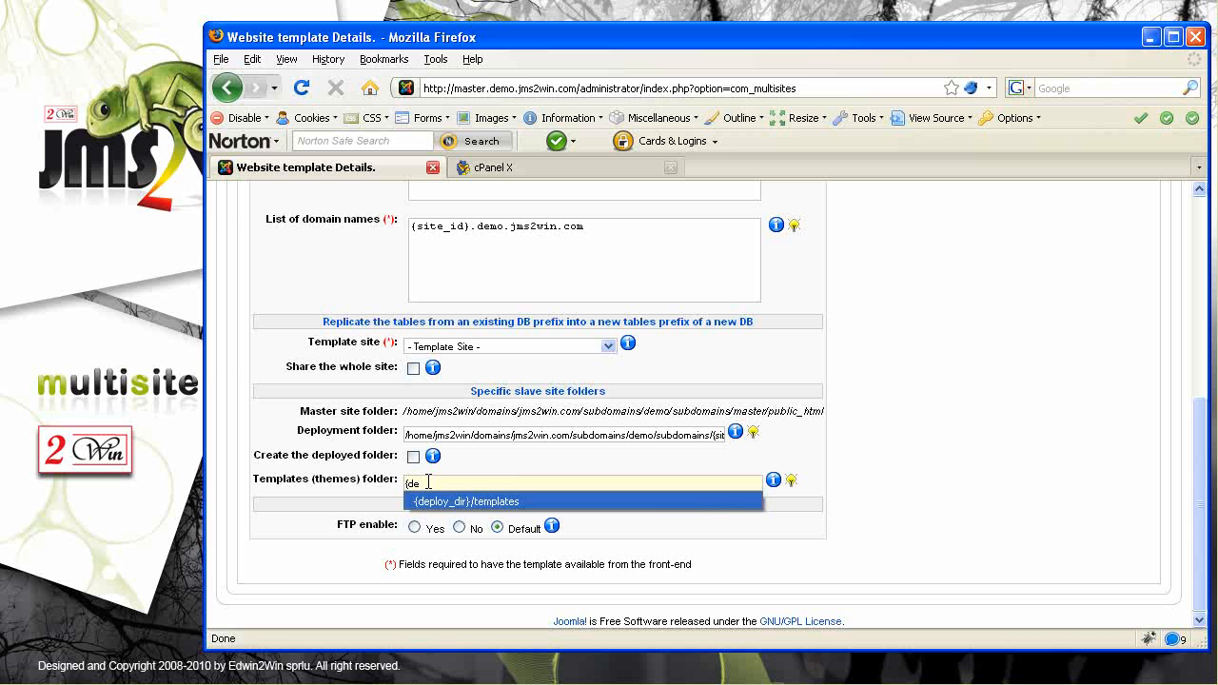
Clear the freshSlave template's Templates (themes) folder path so it is left blank
triple_click(429, 481)
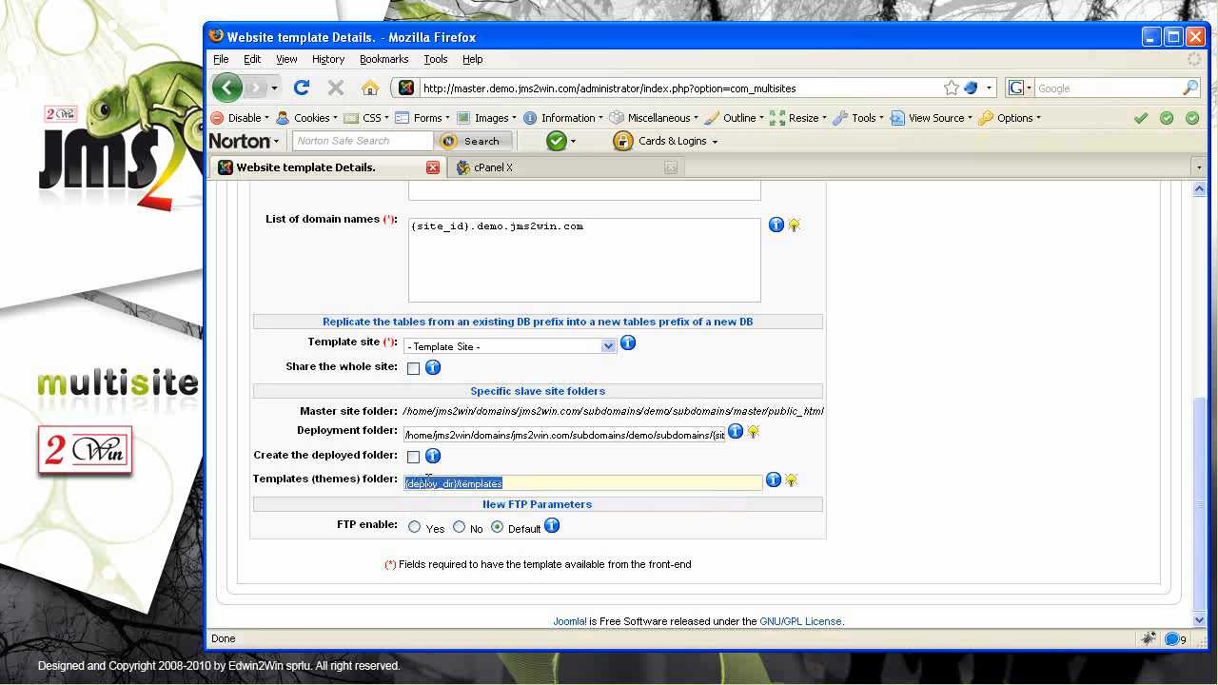
key(BackSpace)
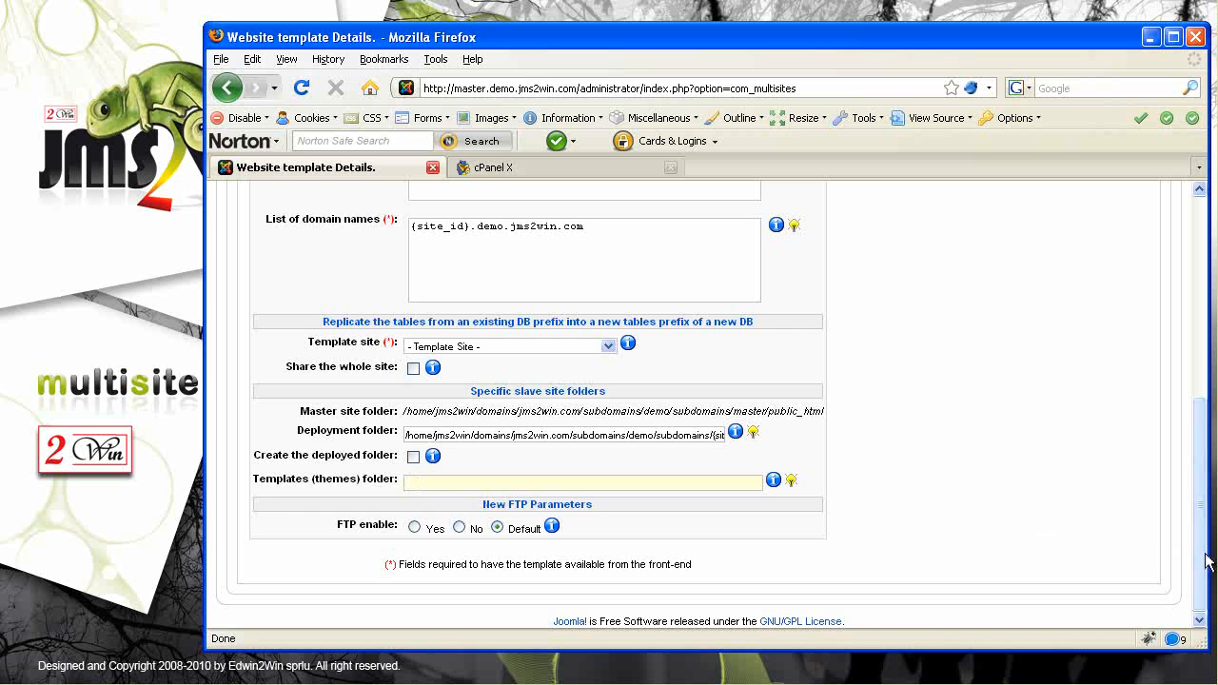
drag(1204, 578, 1197, 338)
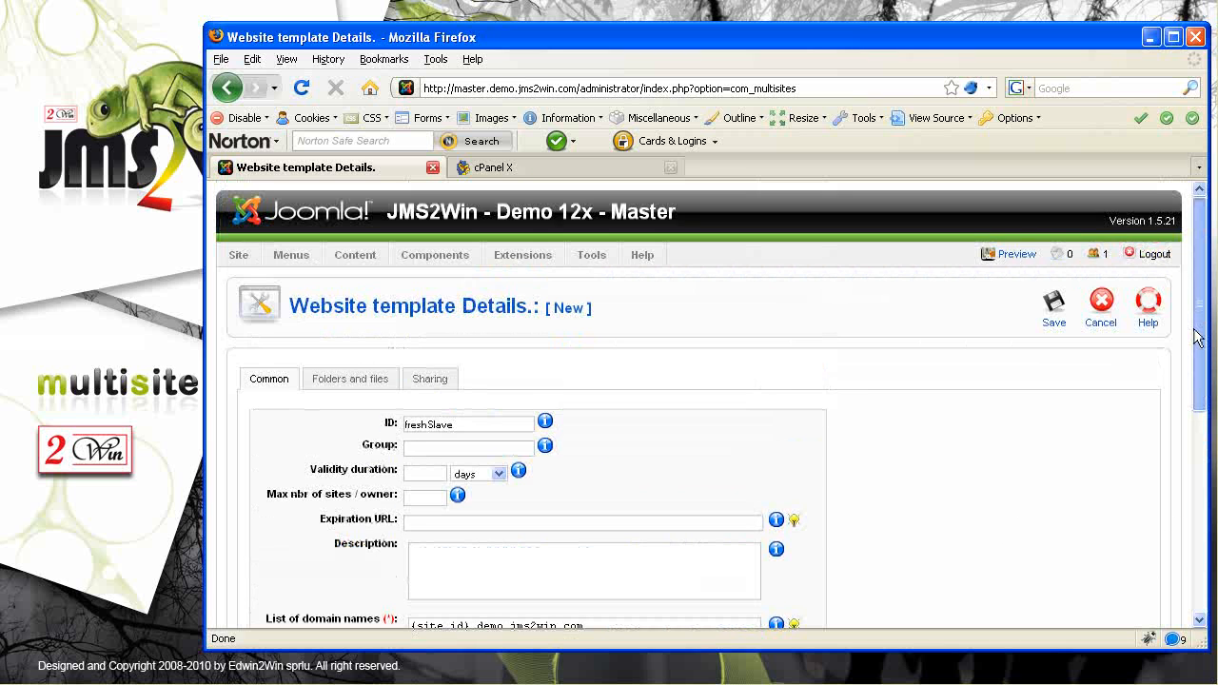
Save the freshSlave template and start a new site entry in Manage sites
click(1054, 305)
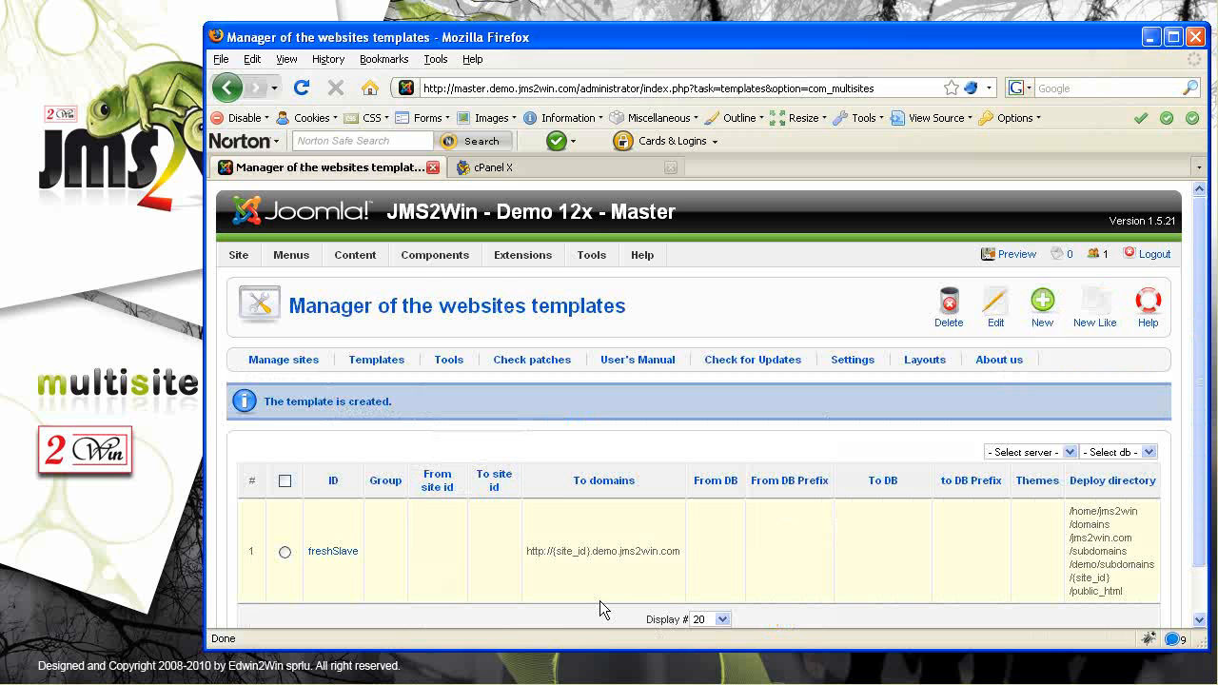
click(283, 362)
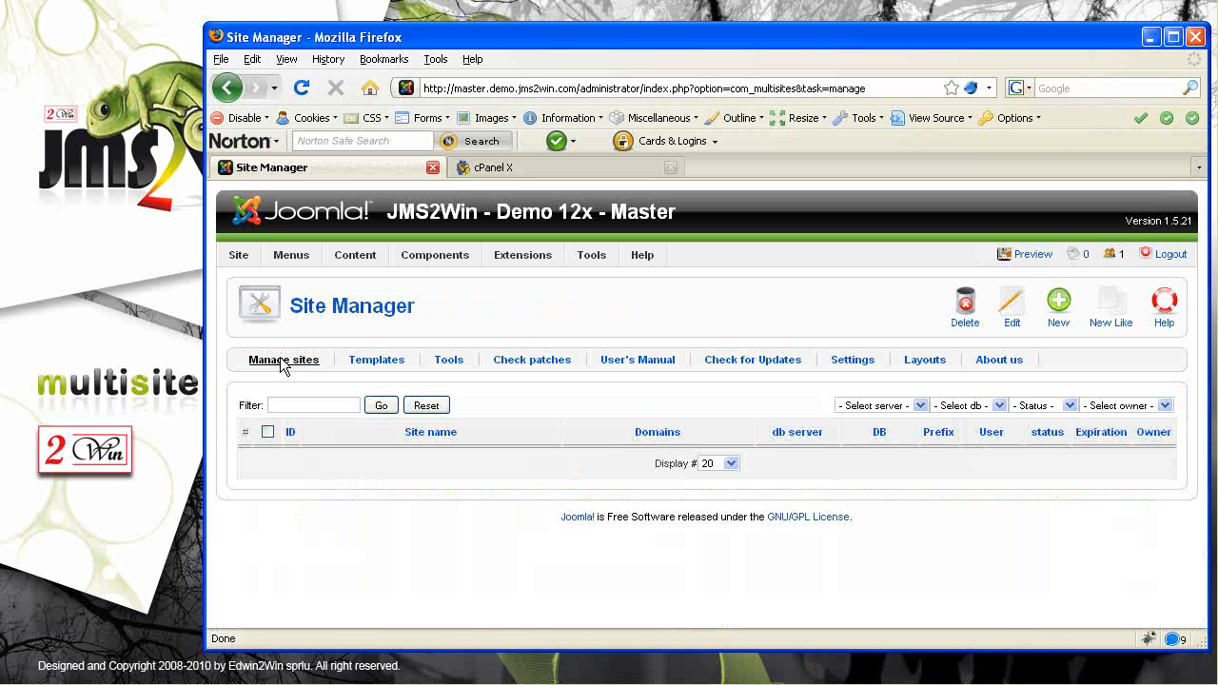
click(1065, 307)
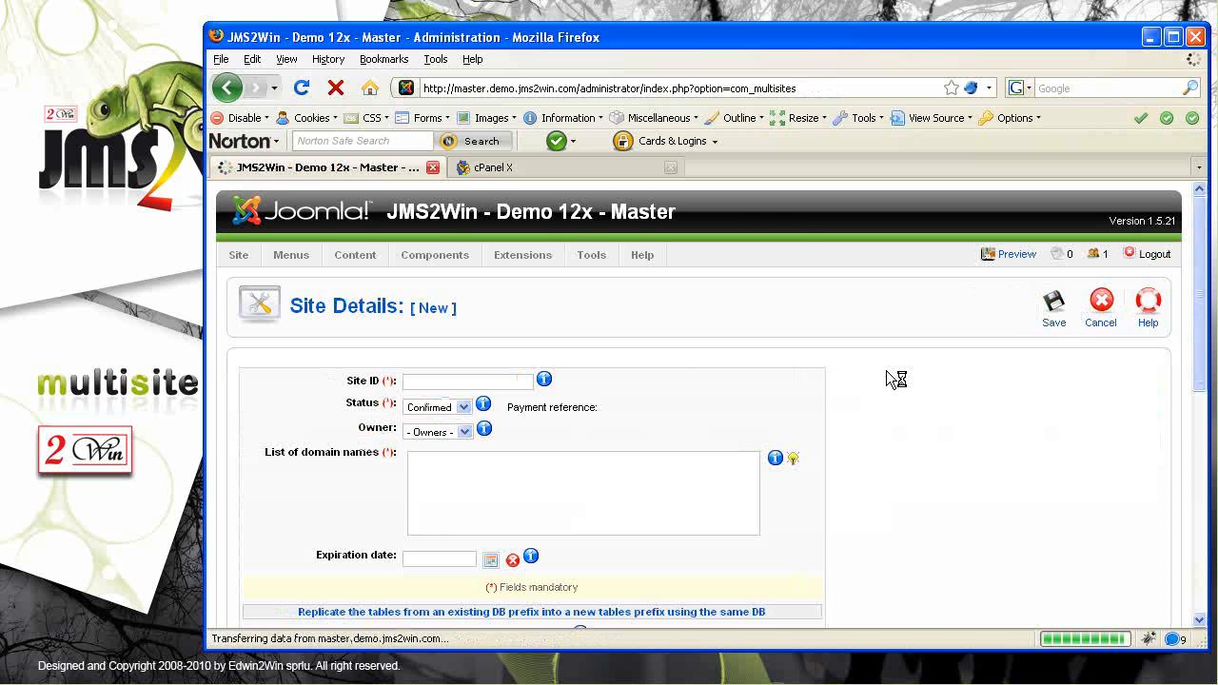
Create site ID slave1 using the freshSlave template, then save to deploy it
click(469, 379)
text(slave1)
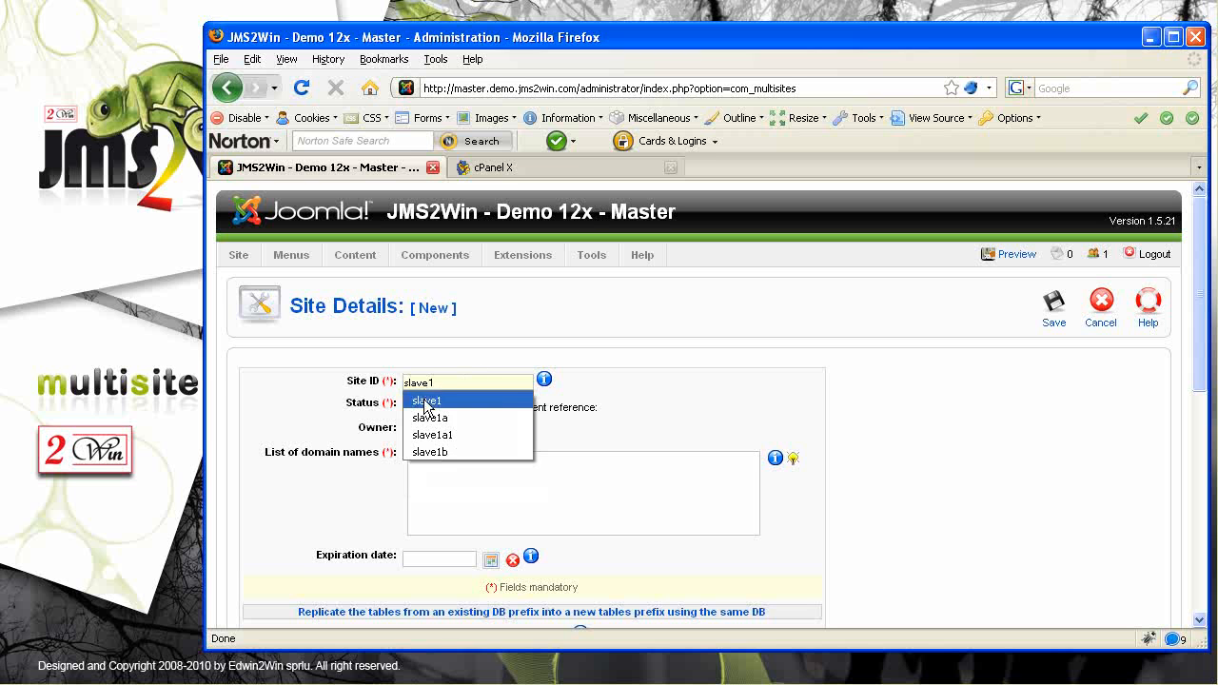
click(433, 409)
scroll(1185, 377, down, 6)
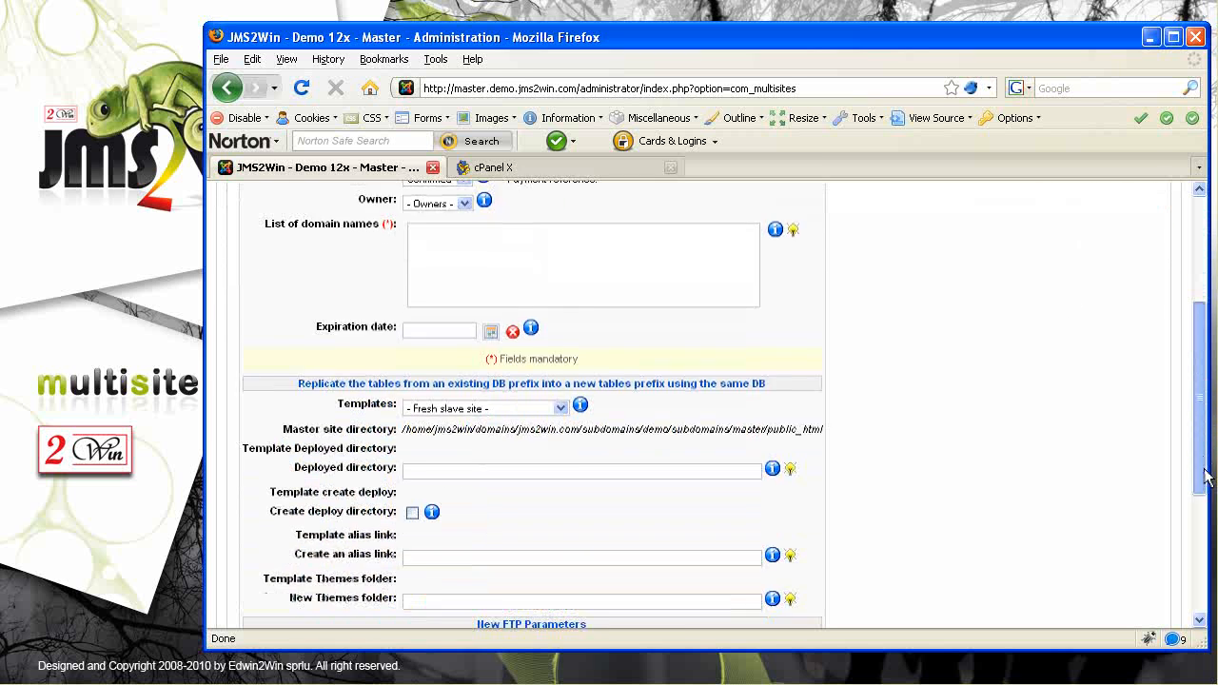
click(476, 339)
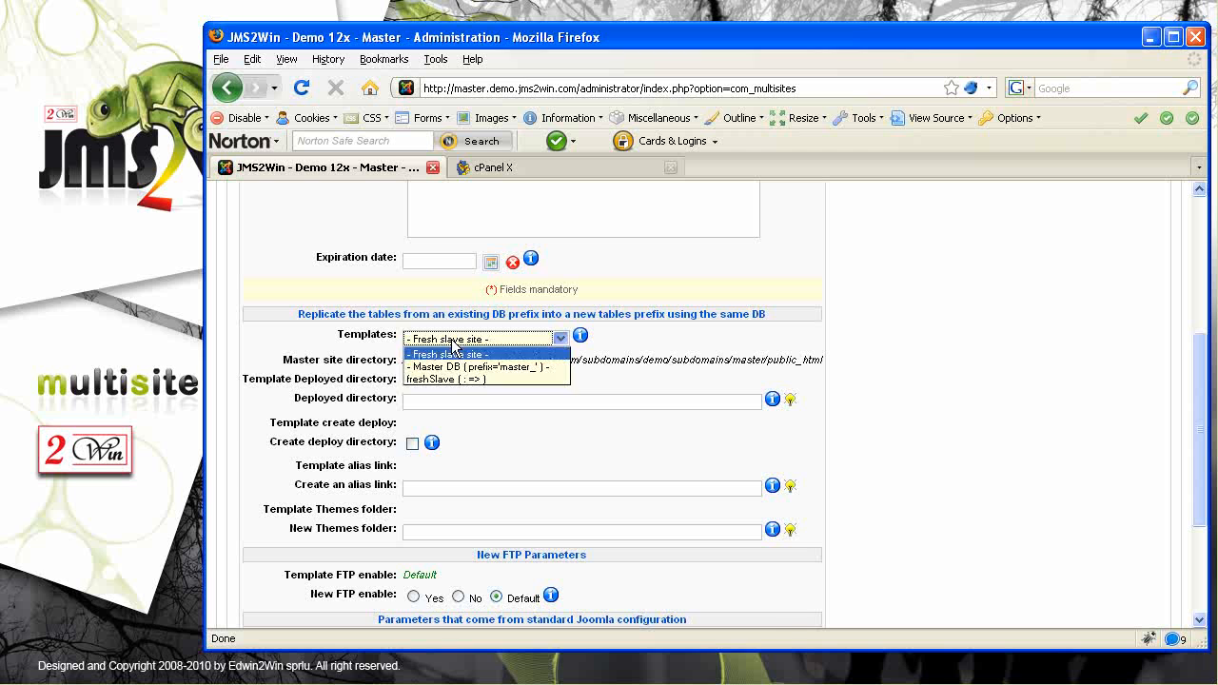
click(451, 379)
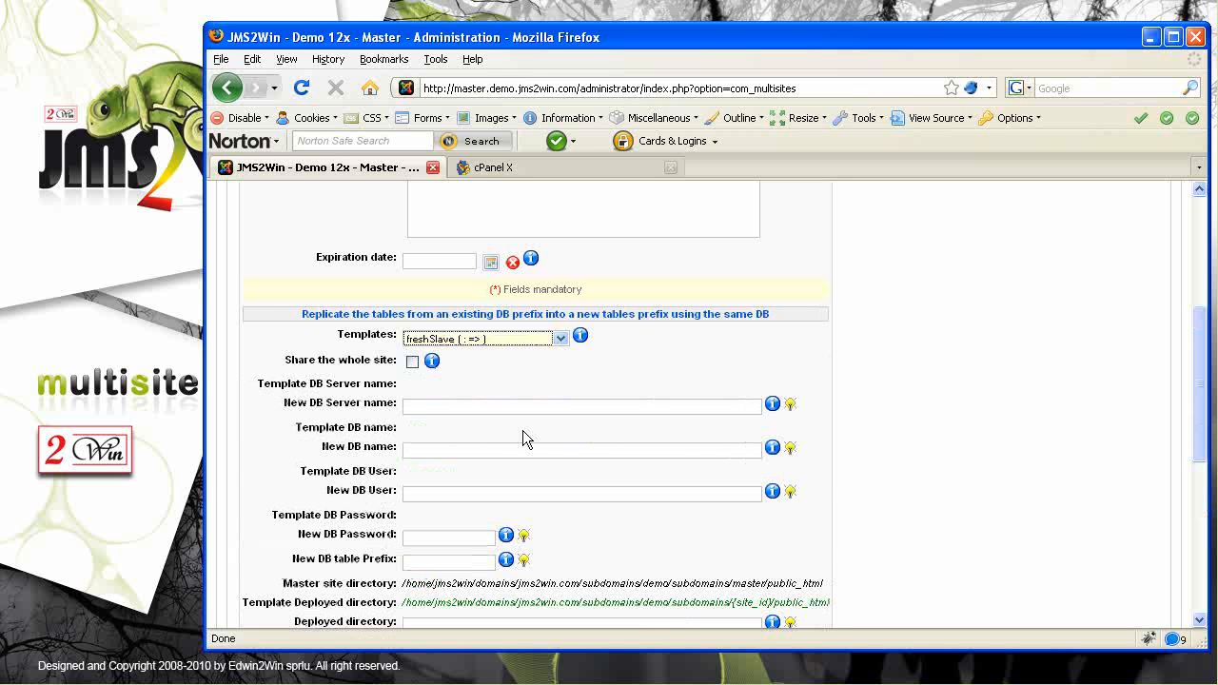
drag(1203, 408, 1203, 514)
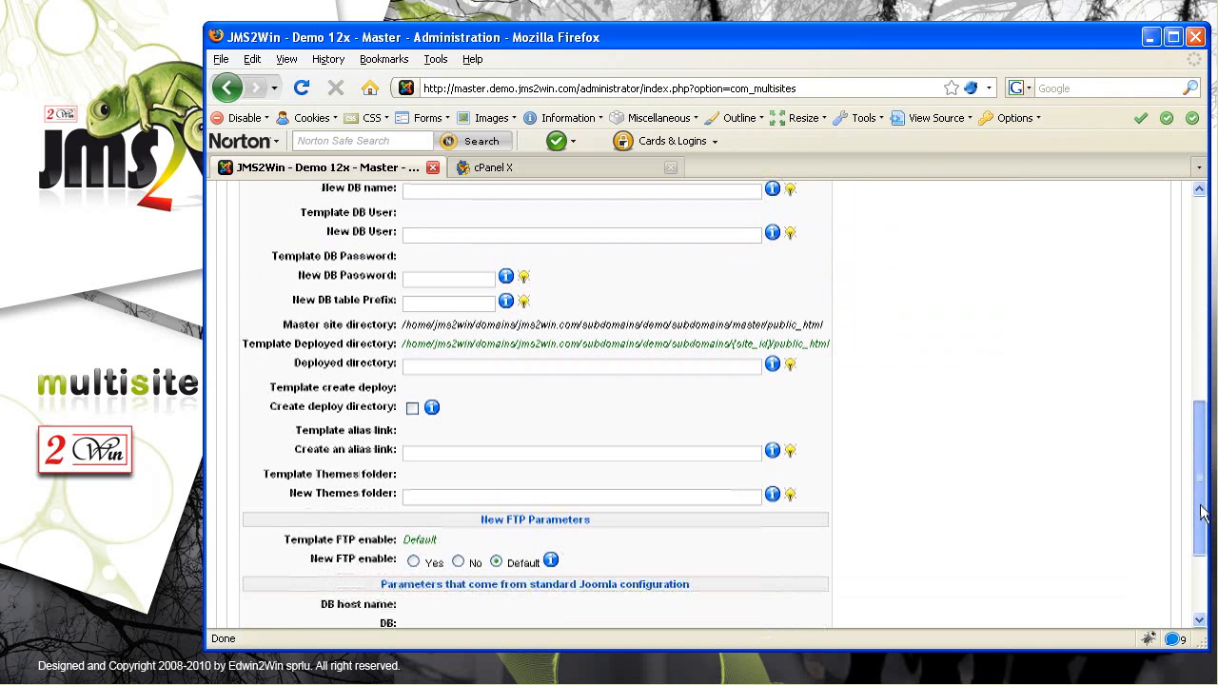
drag(1201, 514, 1192, 333)
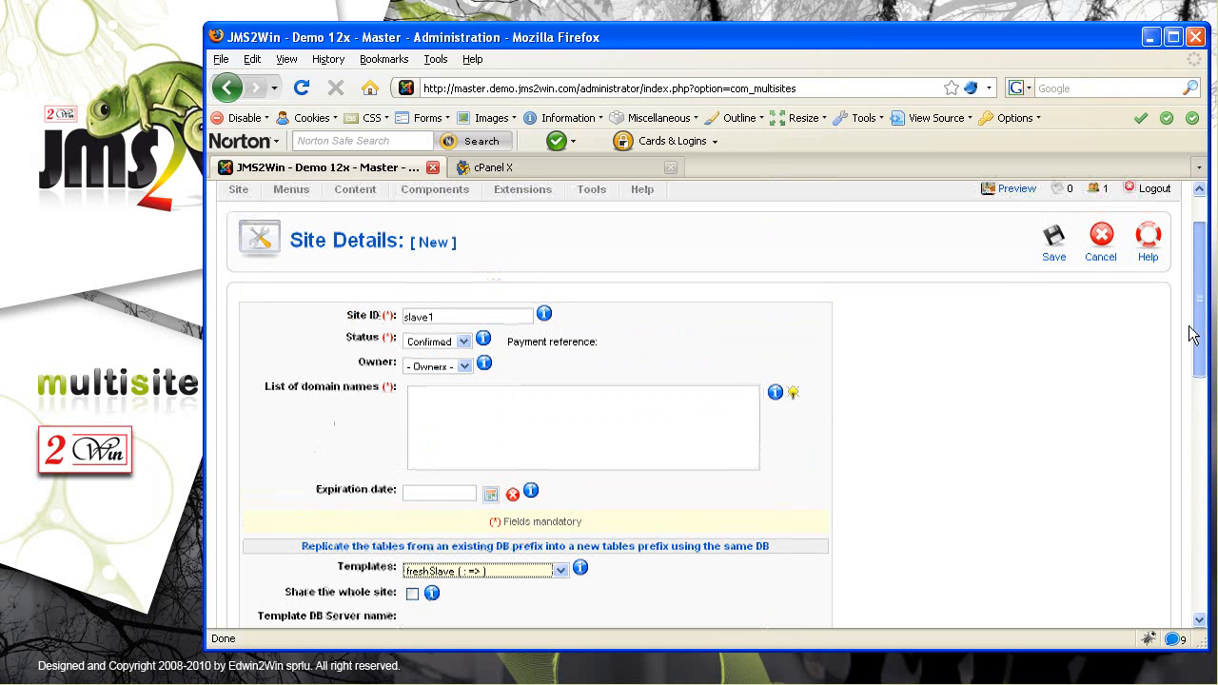
click(1051, 242)
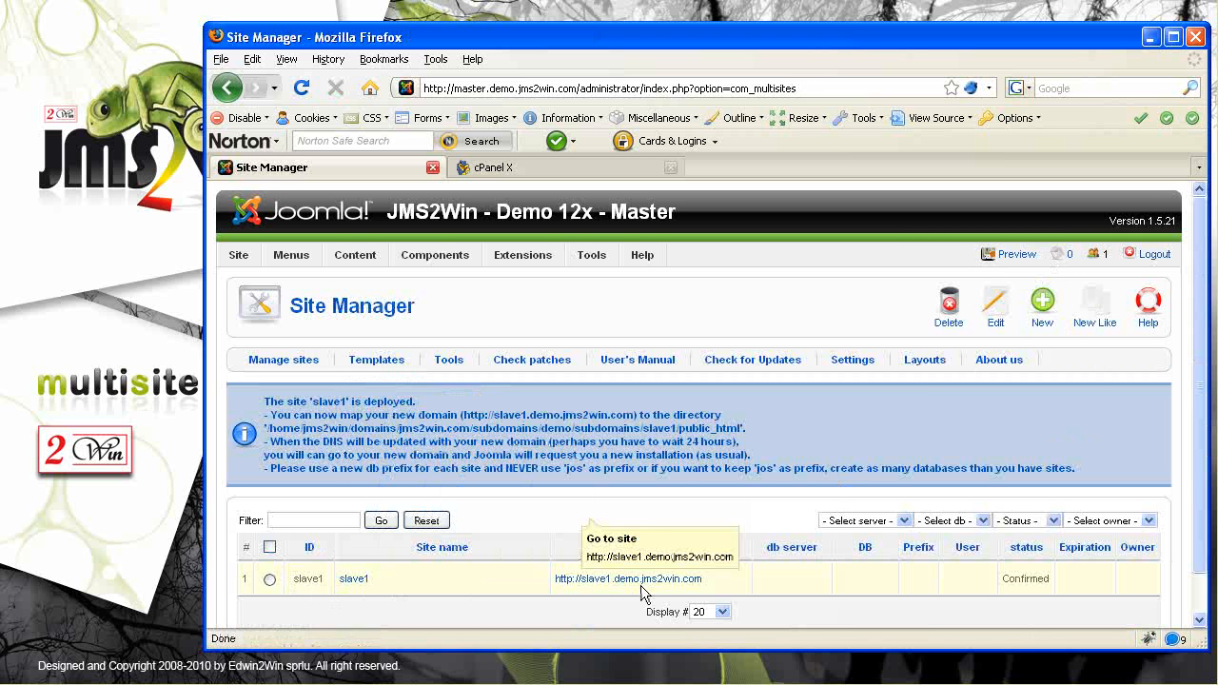
Open the slave1.demo.jms2win.com domain link in a new browser tab
scroll(638, 586, down, 1)
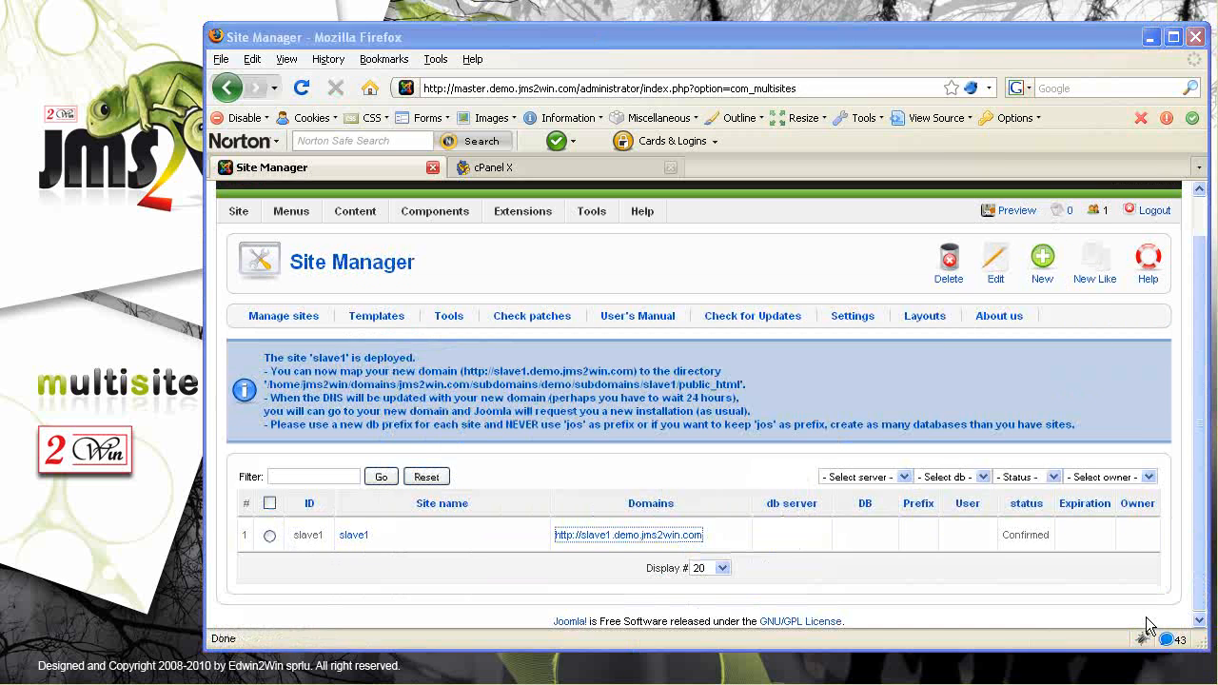
right_click(619, 543)
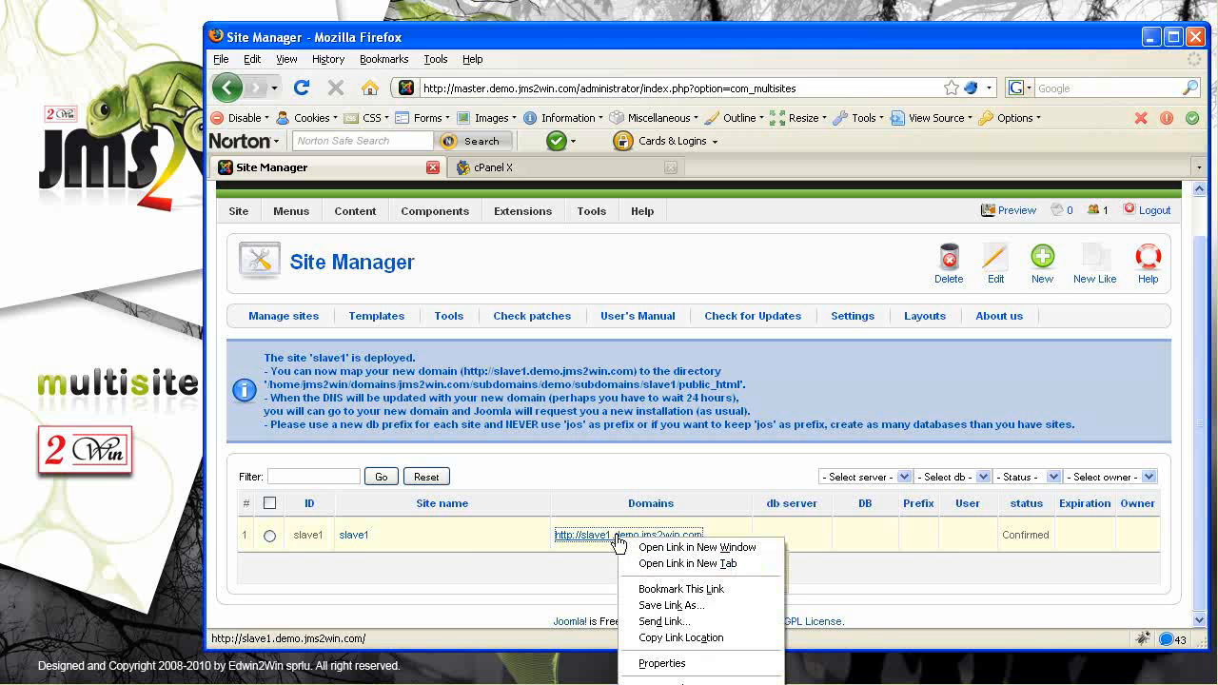
click(672, 564)
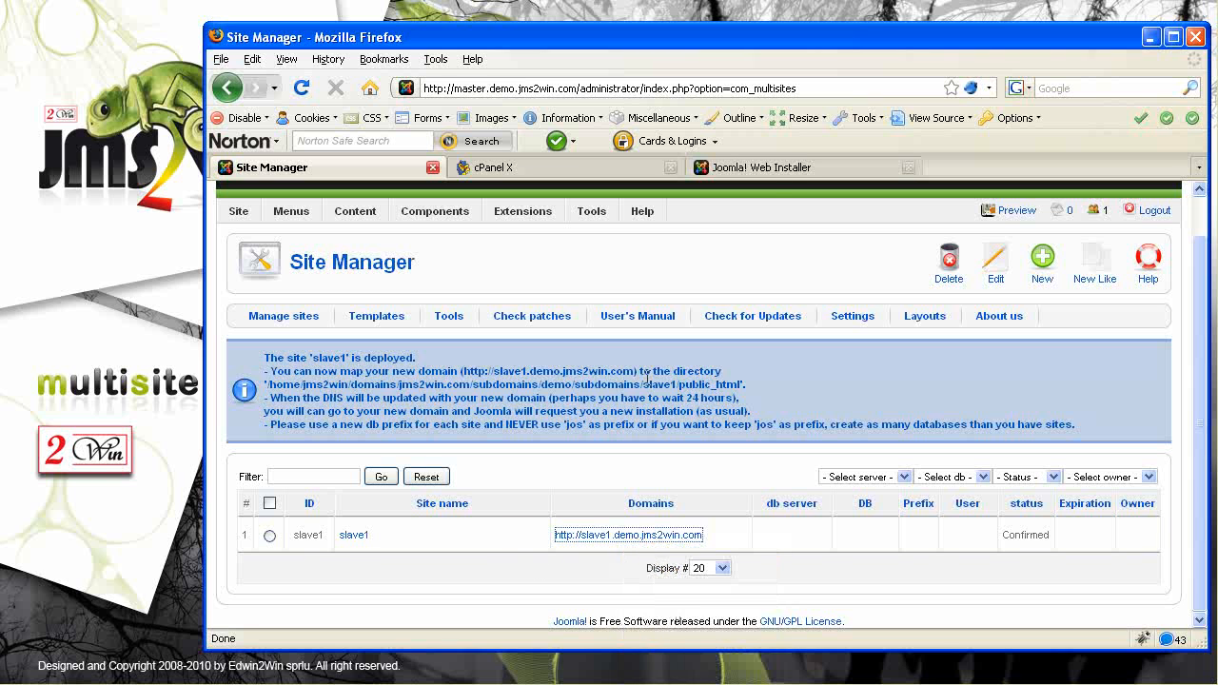
click(776, 171)
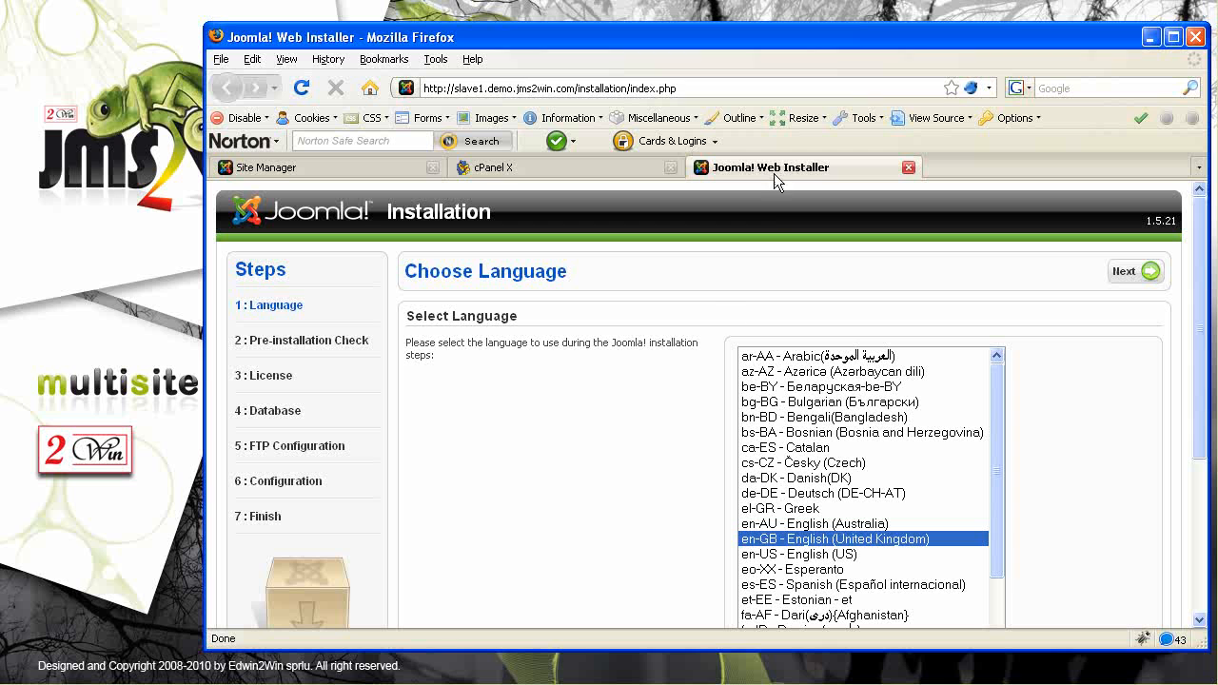
Advance the installer past Language, Pre-installation Check and License
click(1132, 273)
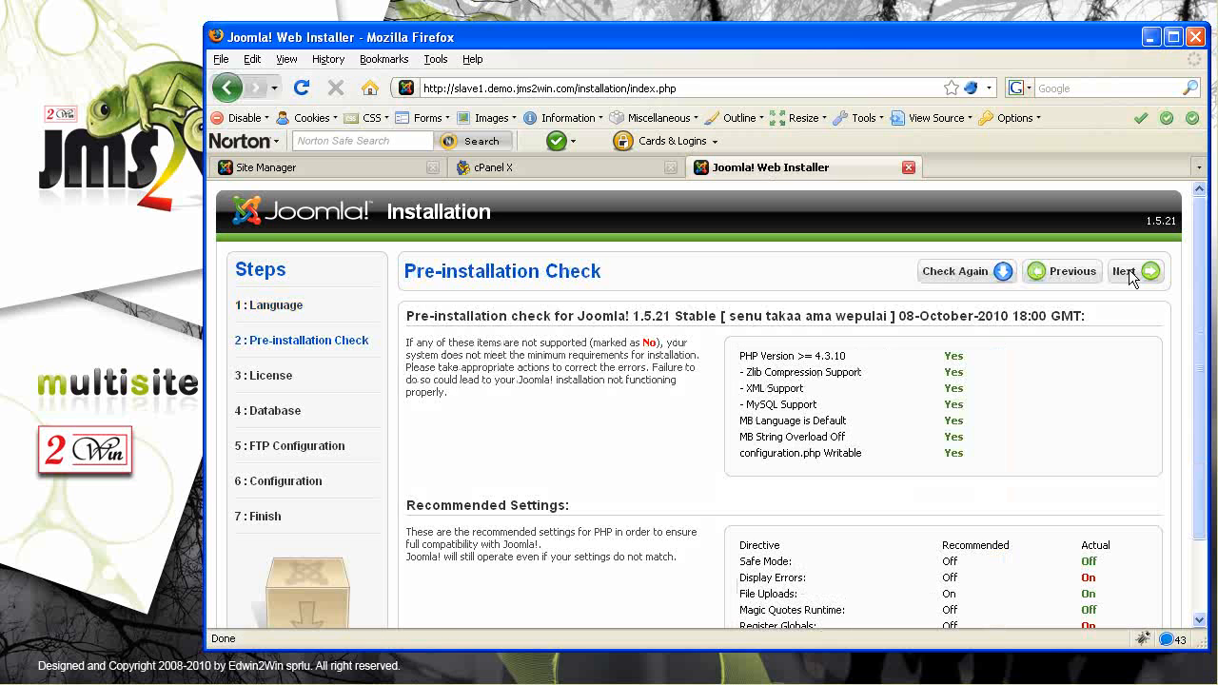
click(1129, 274)
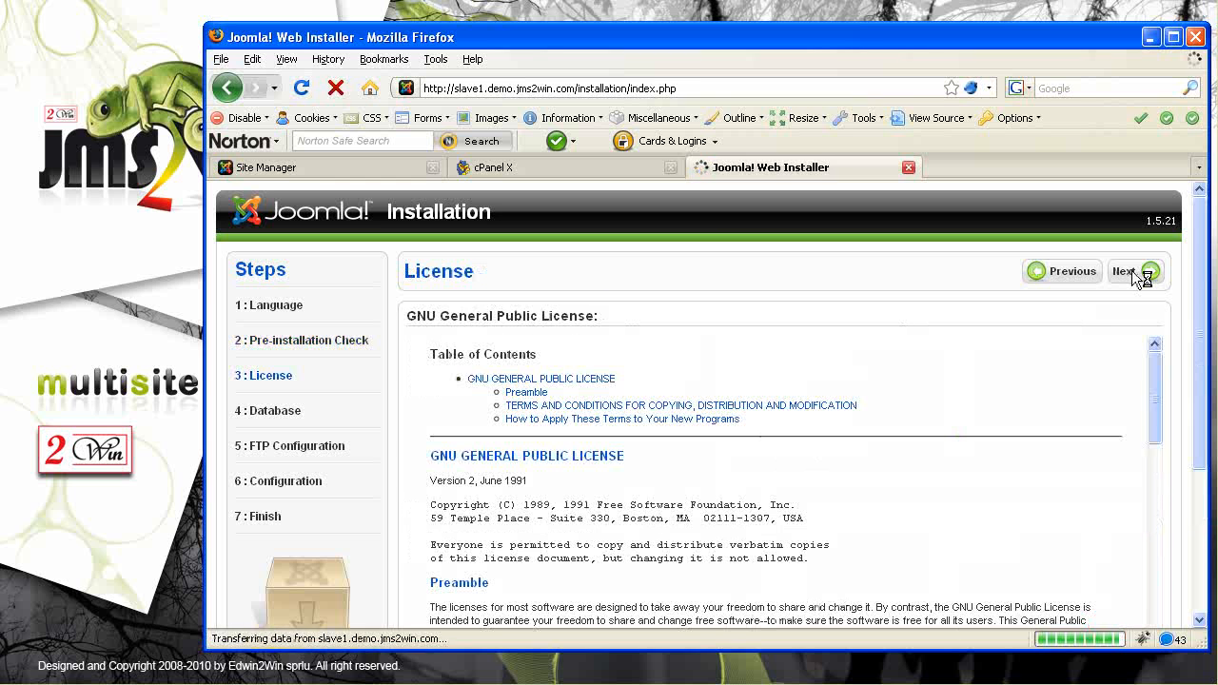
click(1132, 270)
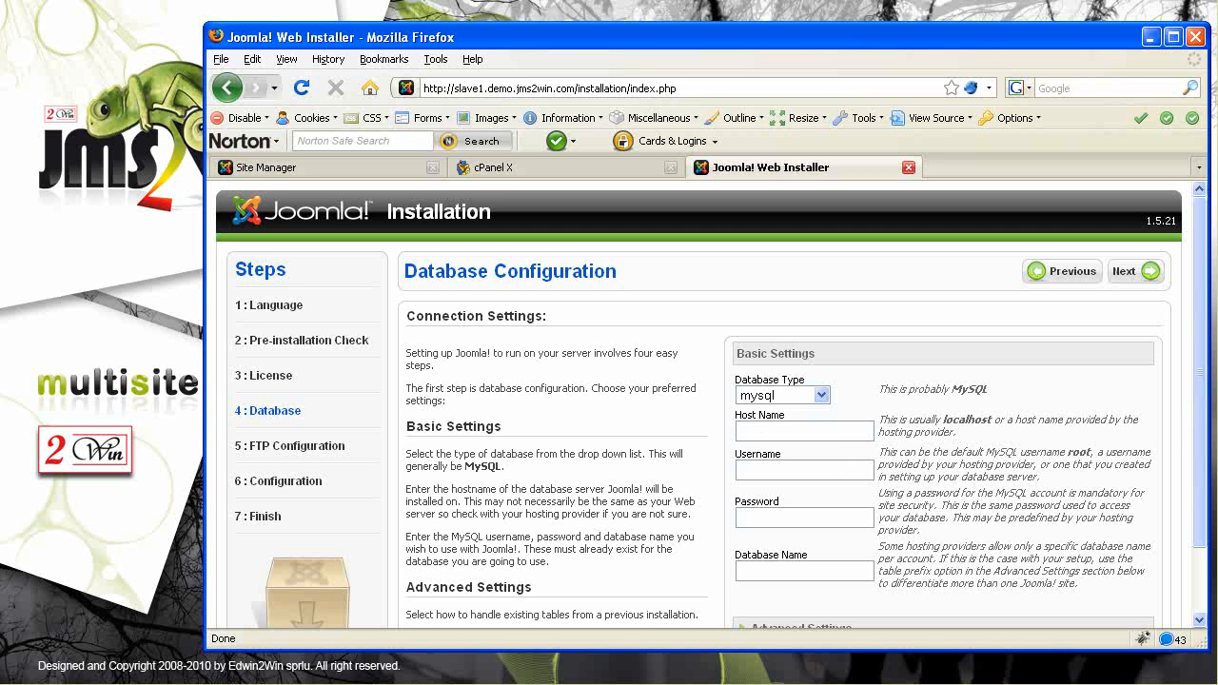
Enter the database host and username, copy the username as database name, and fill the password
text(localhost)
text(jm)
text(s2win)
text(_demo)
double_click(748, 469)
key(ctrl+c)
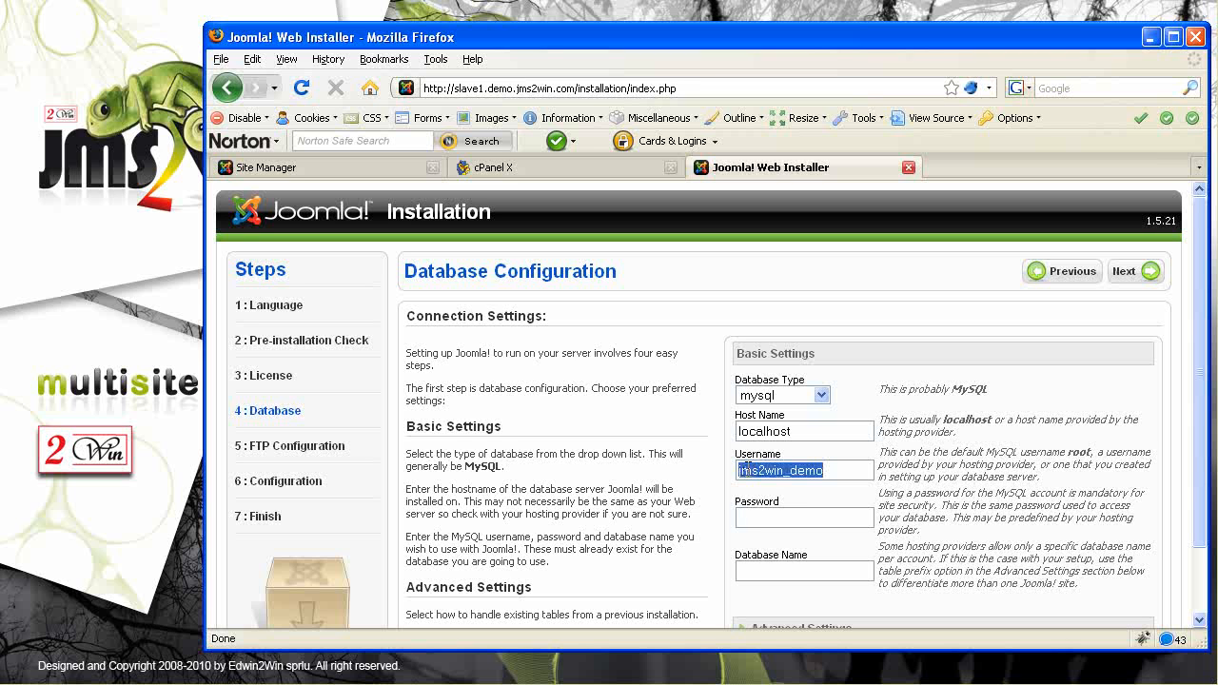
key(Tab)
key(Tab)
key(ctrl+v)
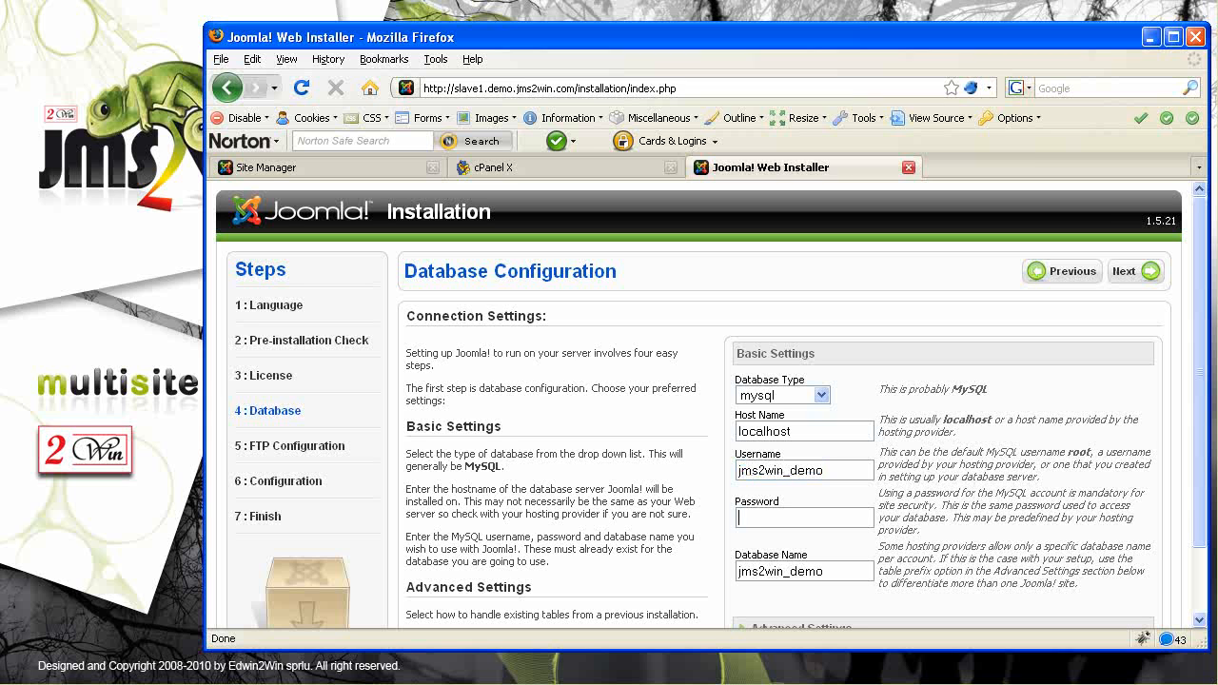
click(756, 516)
key(ctrl+v)
In Advanced Settings, change the table prefix from jos_ to slave1_ and continue past FTP
drag(1201, 538, 1201, 601)
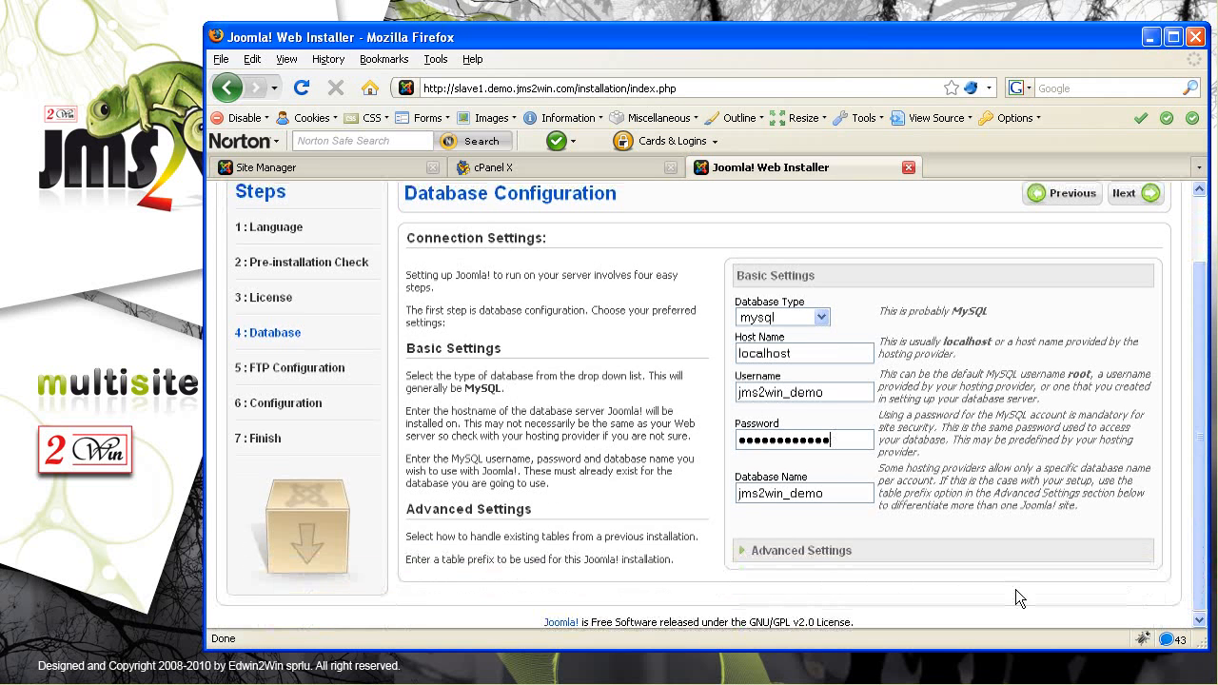
click(743, 550)
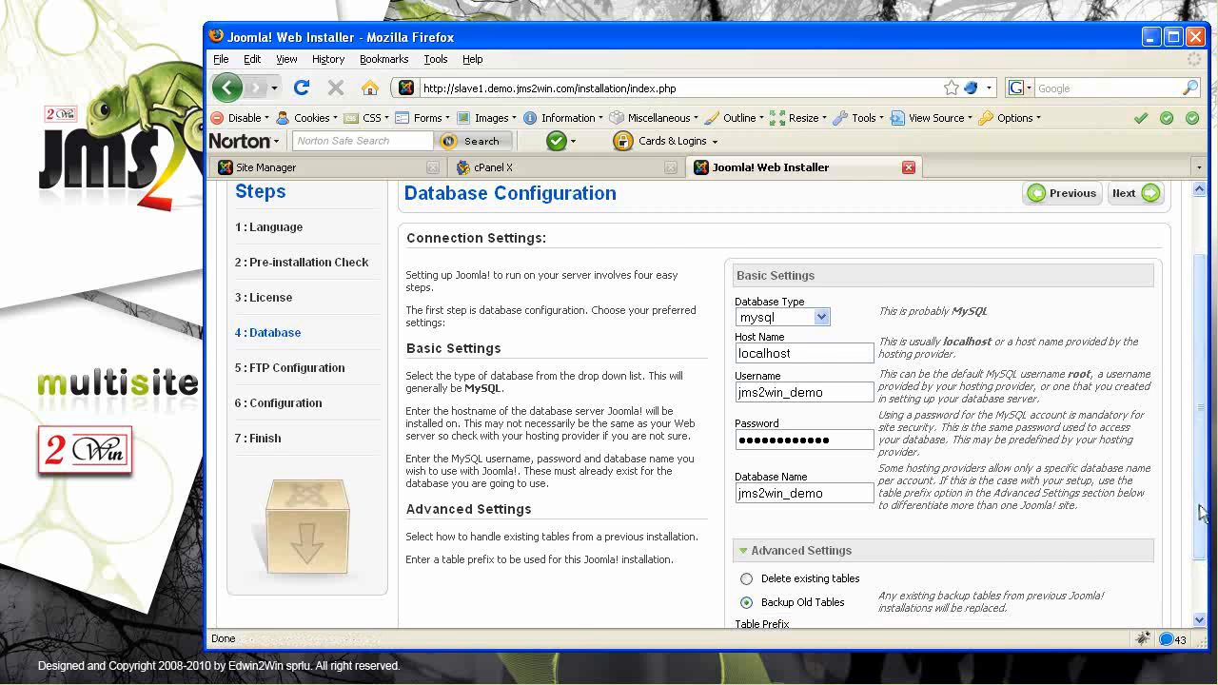
drag(1197, 506, 1196, 606)
drag(764, 569, 711, 576)
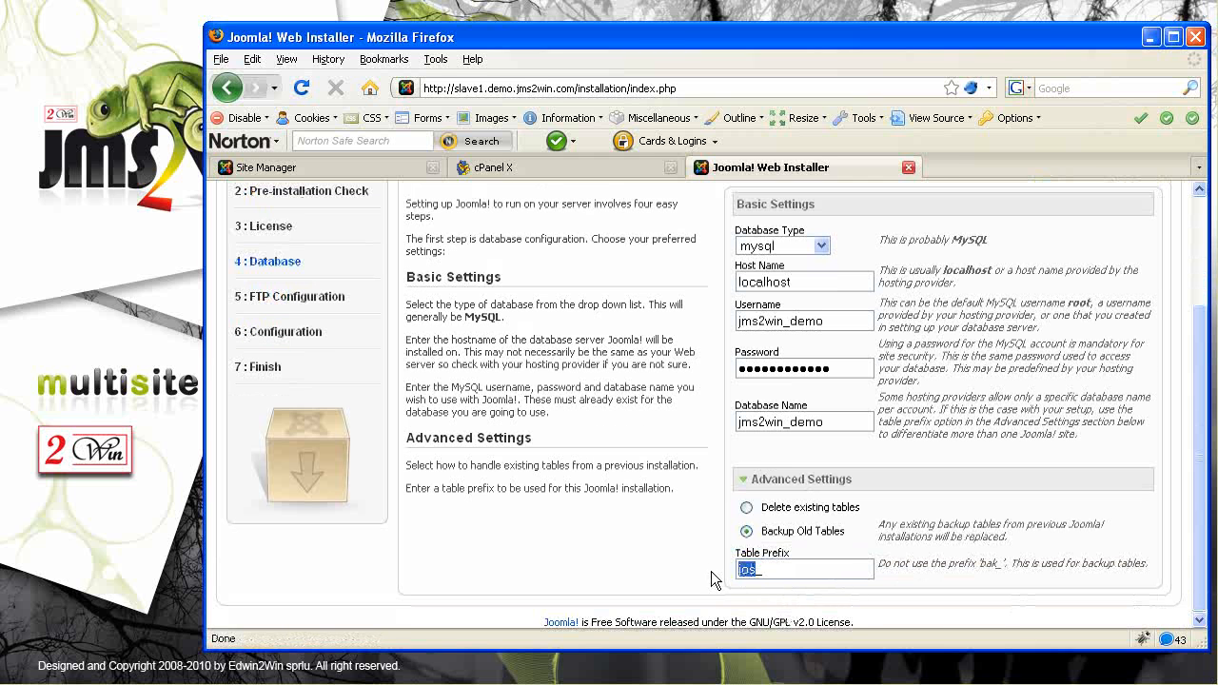
text(slave1_)
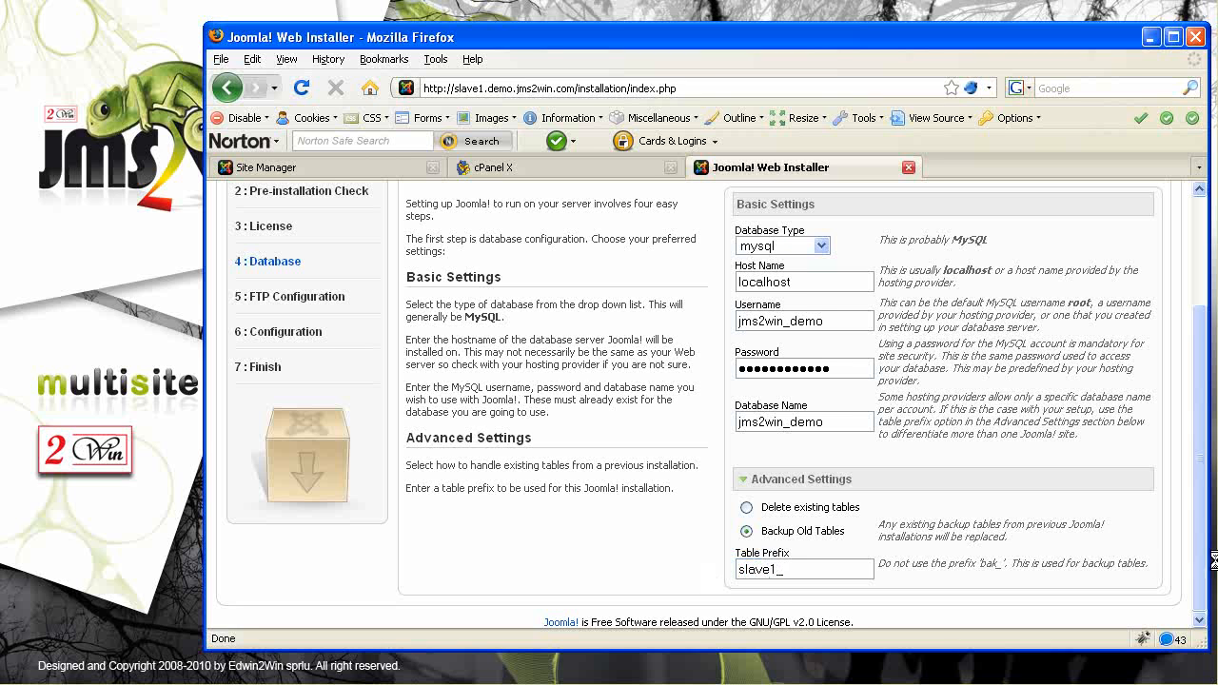
drag(1200, 578, 1200, 457)
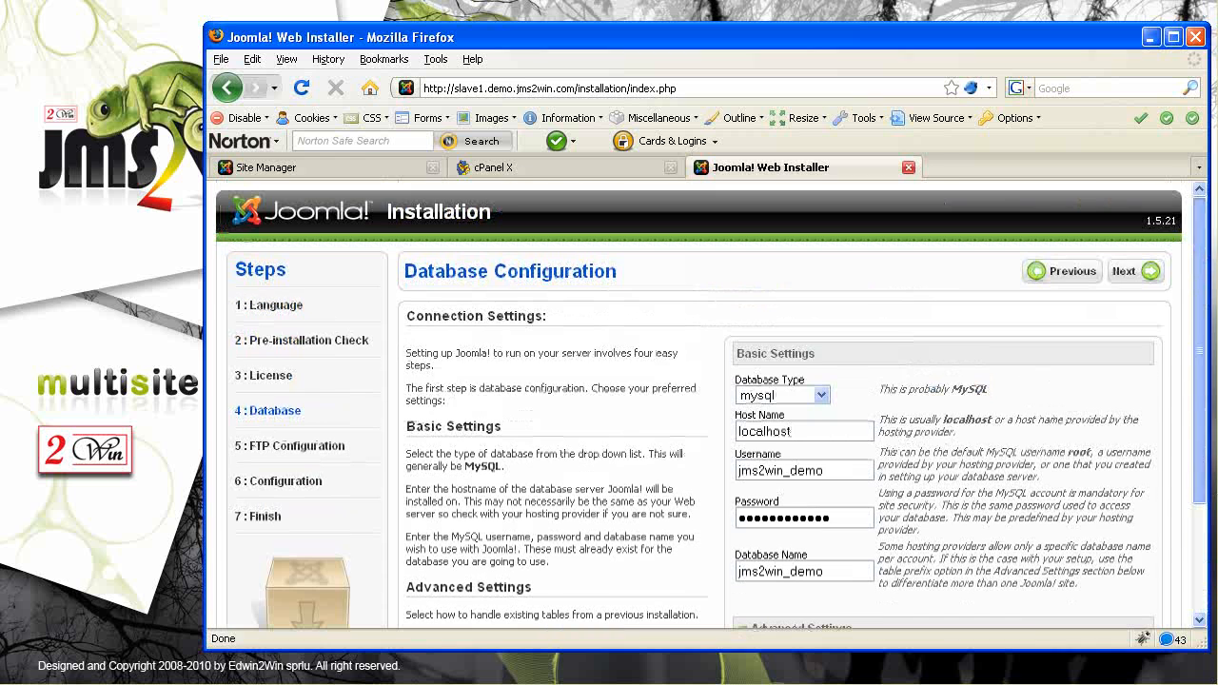
click(1127, 273)
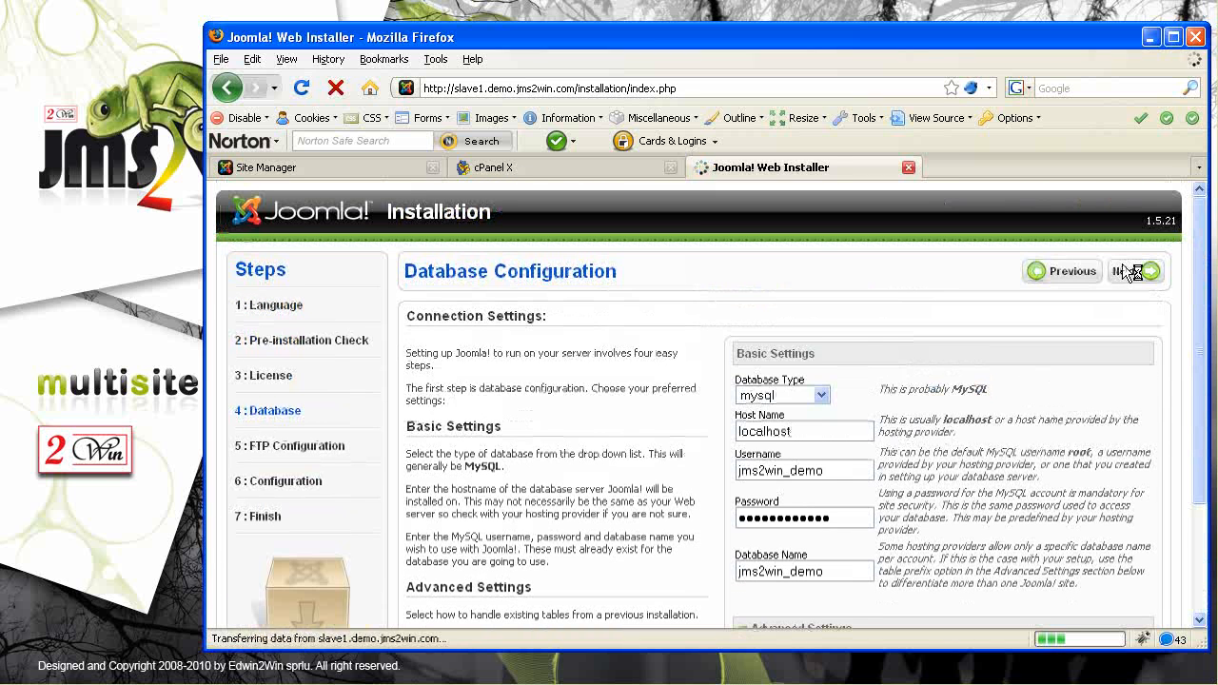
click(1133, 274)
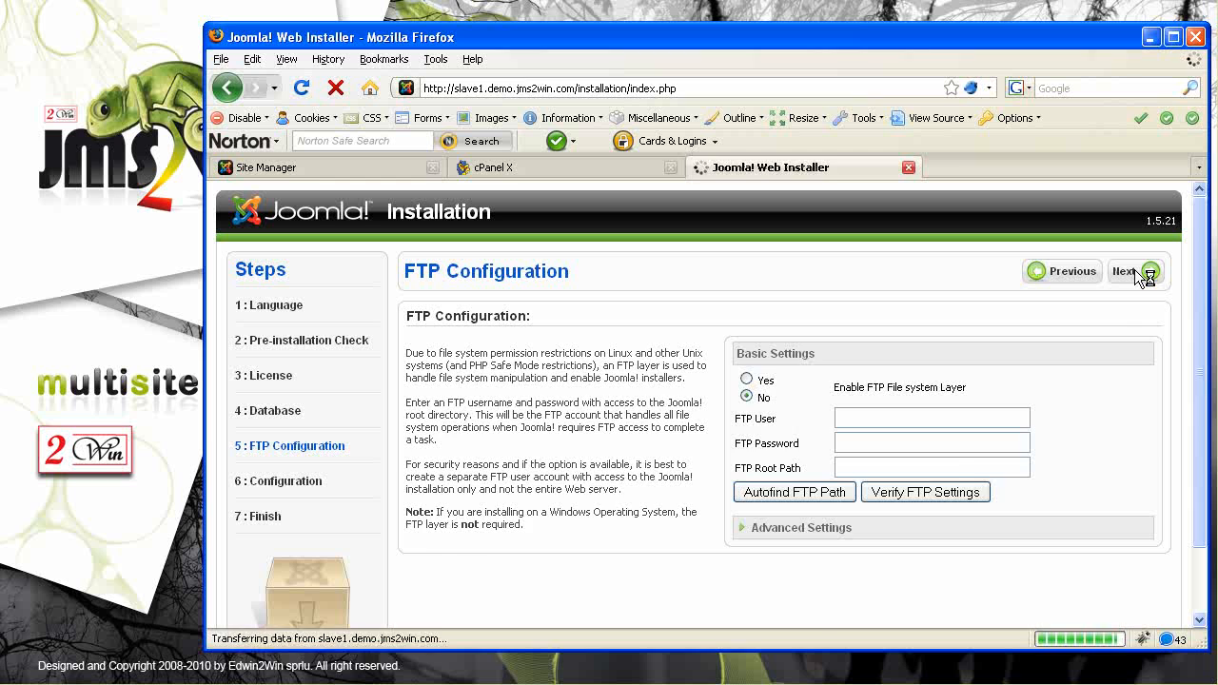
Enter site name 'JMS2Win - Demo 12x - Slave 1', admin e-mail and password; install without sample data
click(851, 379)
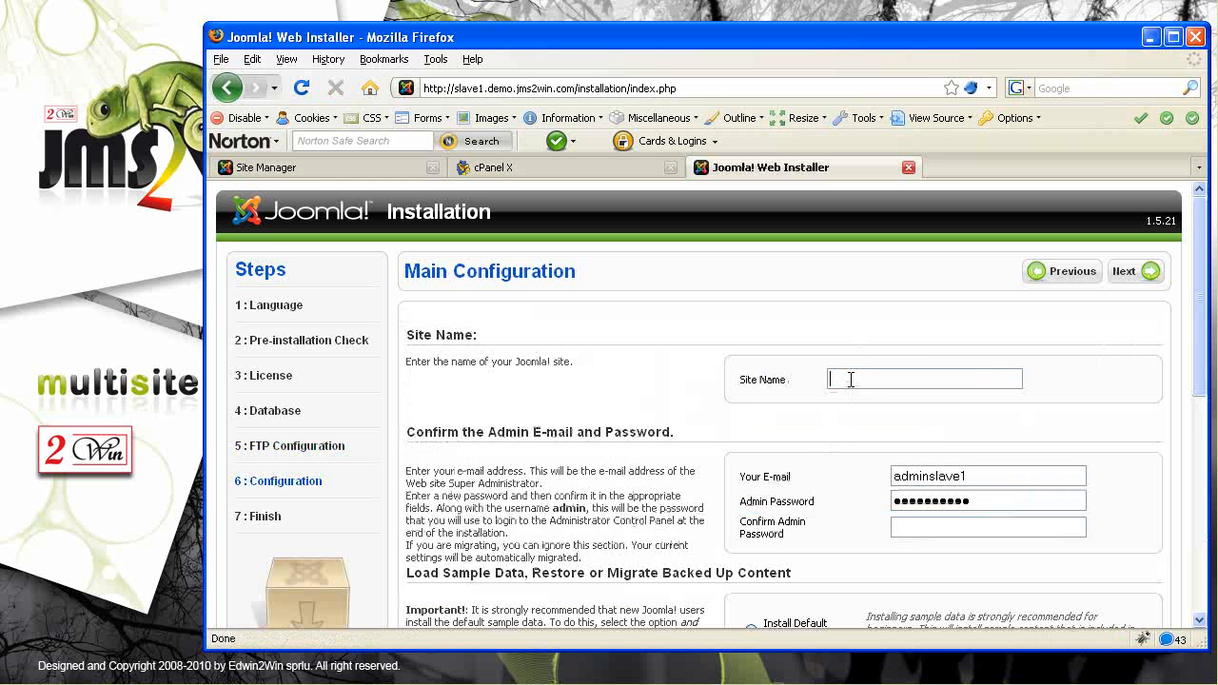
text(JMS2Win - Demo 12x - Slave 1)
key(ctrl+Left)
key(ctrl+Left)
drag(994, 475, 705, 465)
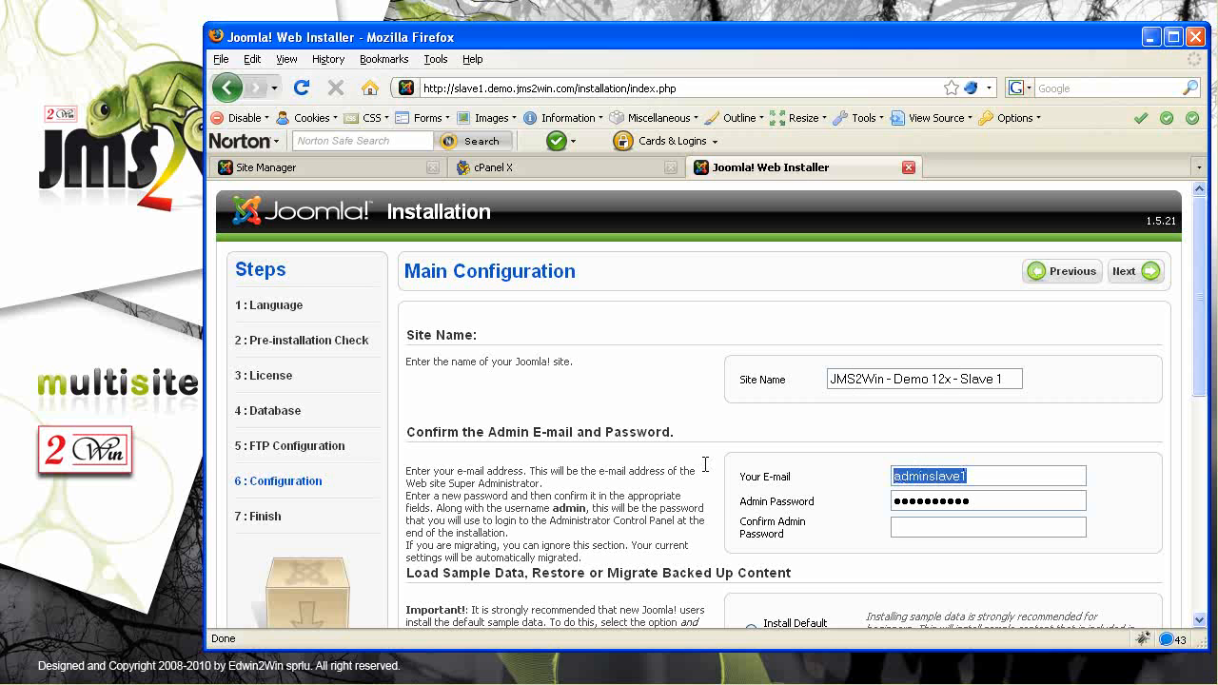
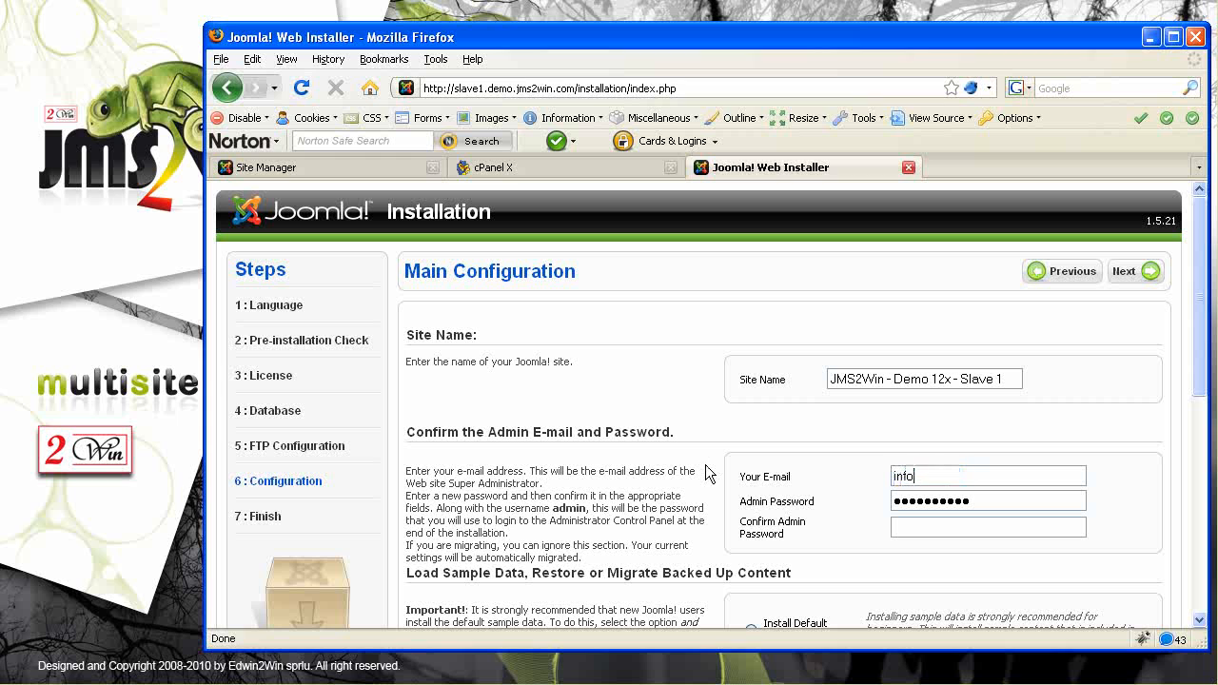
key(Tab)
key(BackSpace)
text(••••••••••••••)
click(1133, 272)
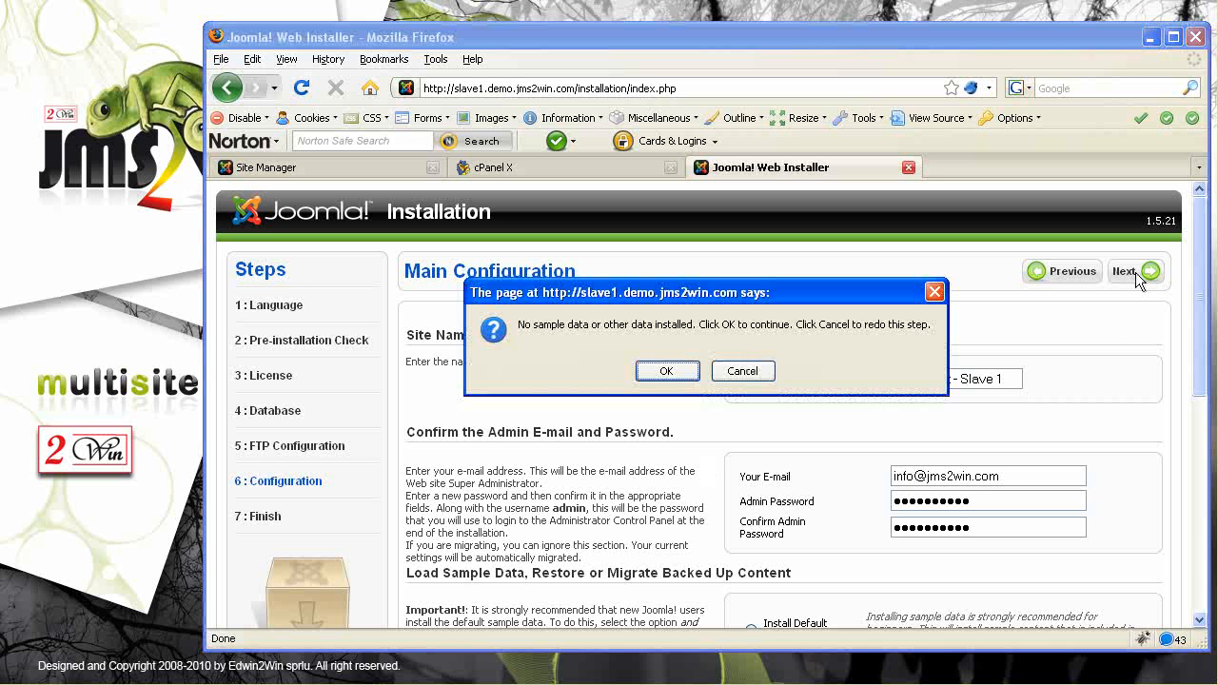
click(669, 371)
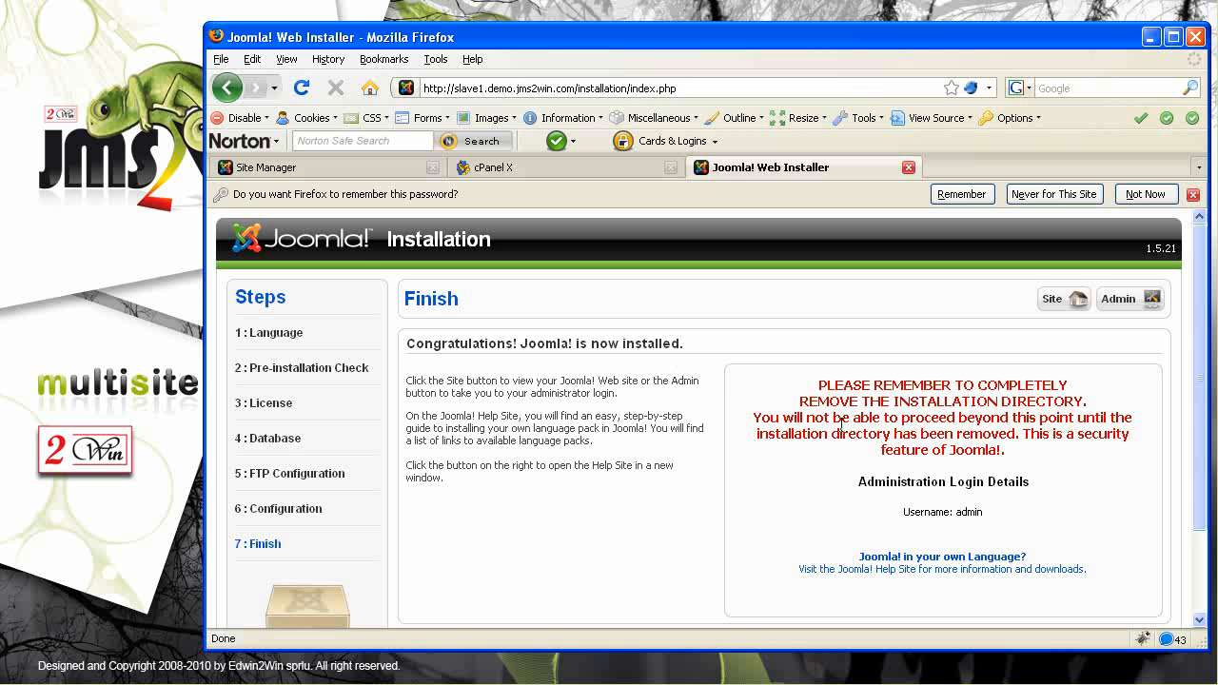
Open the Slave 1 administrator login and sign in as admin with the admin password
drag(801, 401, 896, 405)
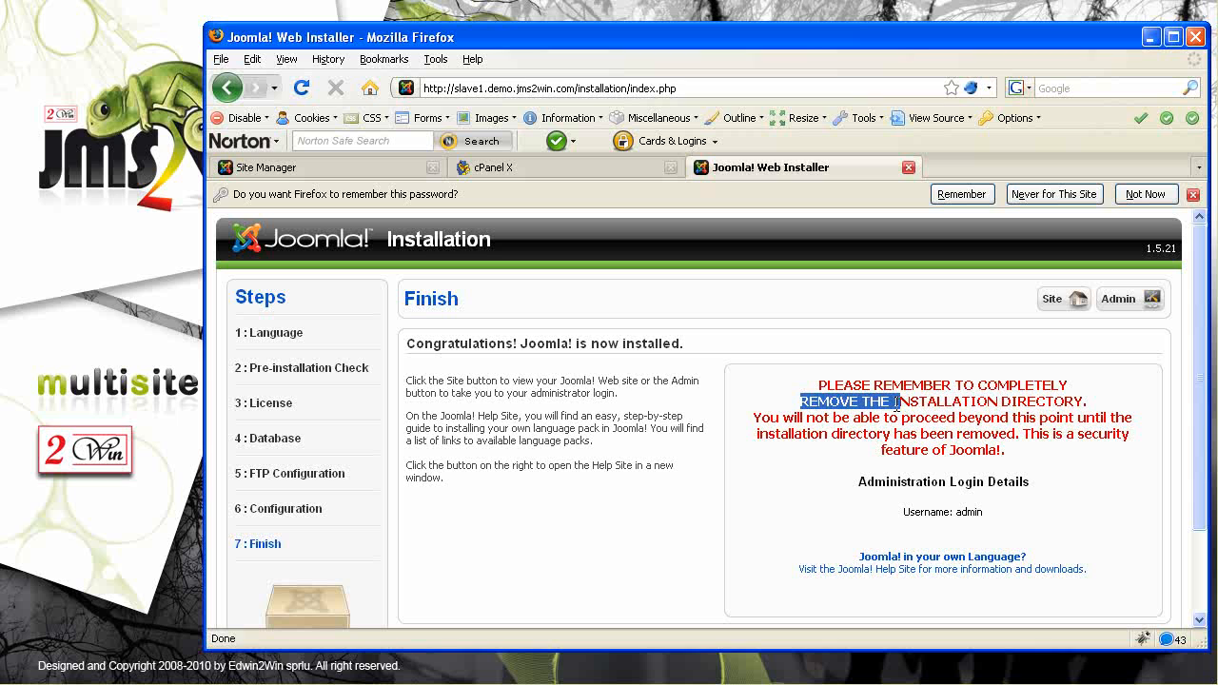
click(1133, 301)
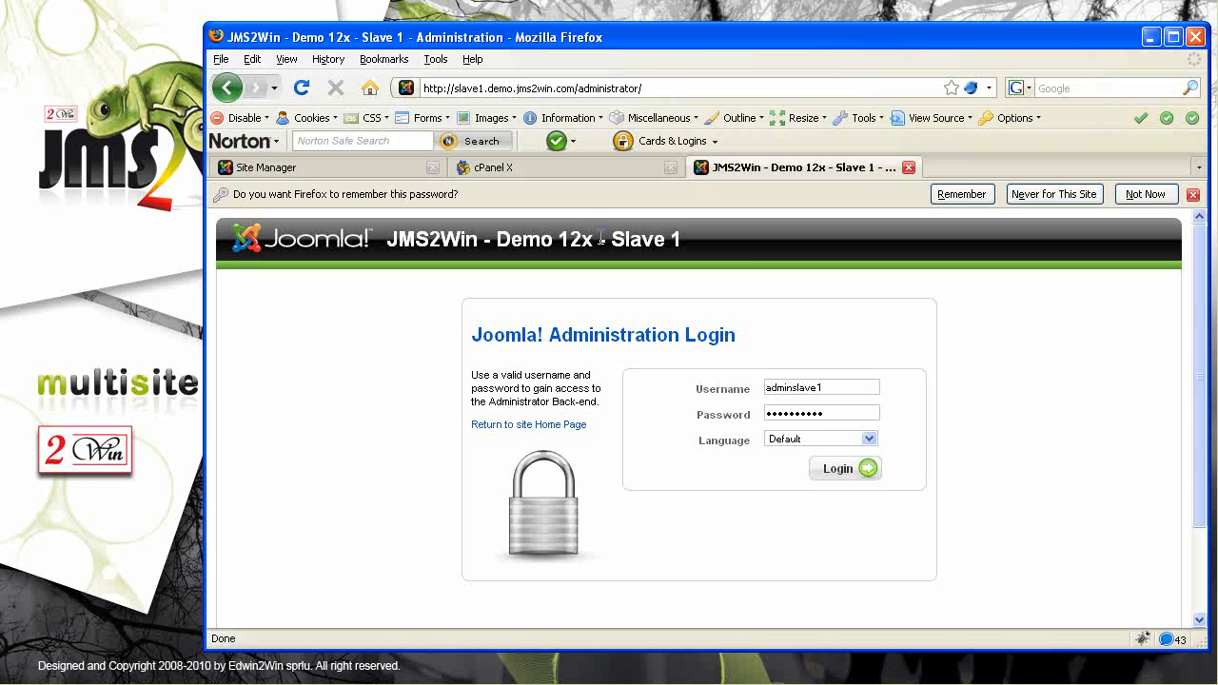
drag(600, 238, 734, 242)
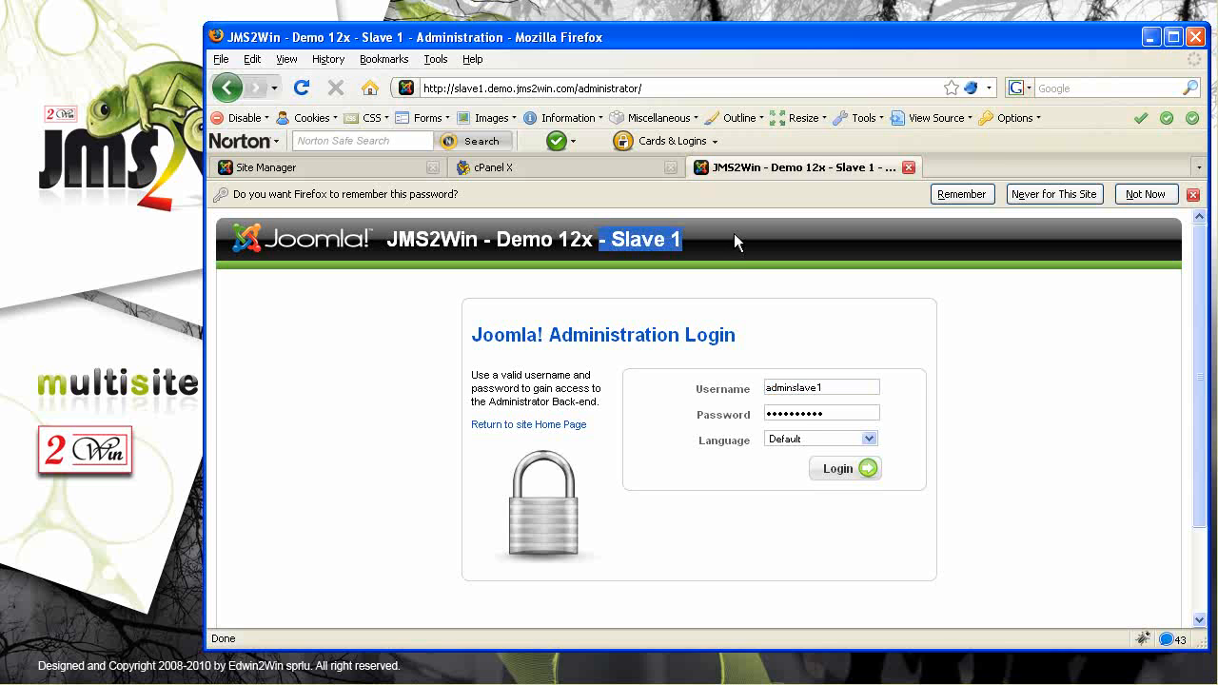
drag(847, 387, 709, 388)
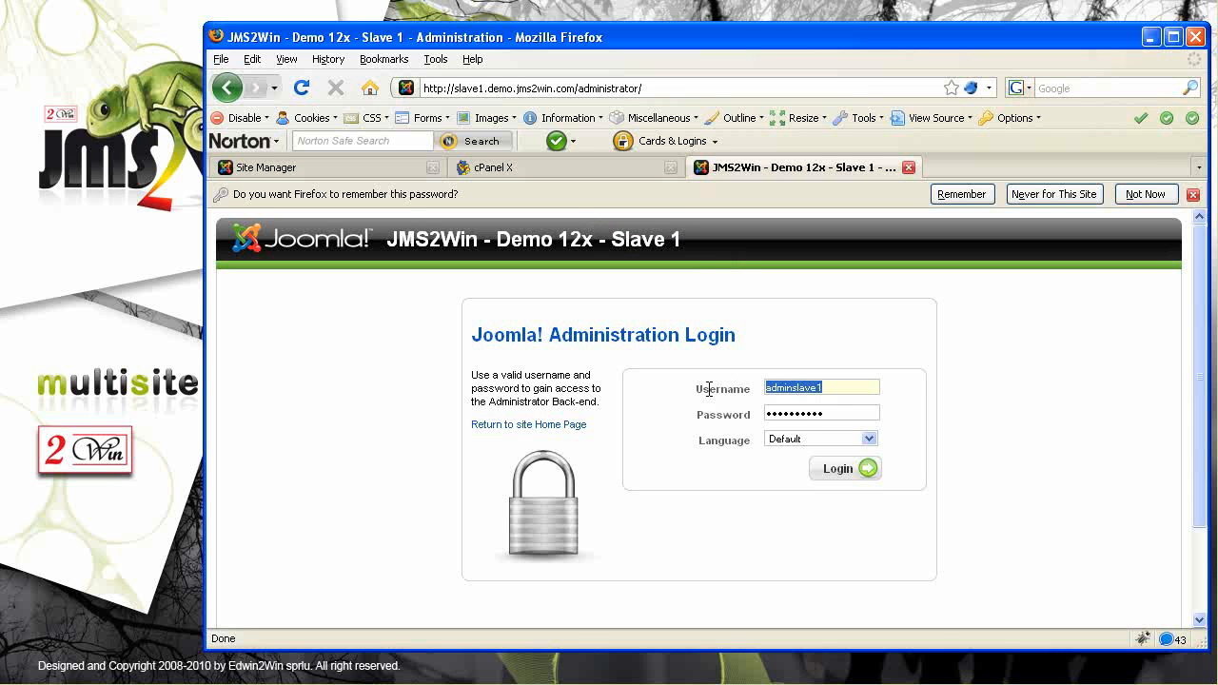
text(admin)
key(Tab)
text(demoslave1)
click(846, 471)
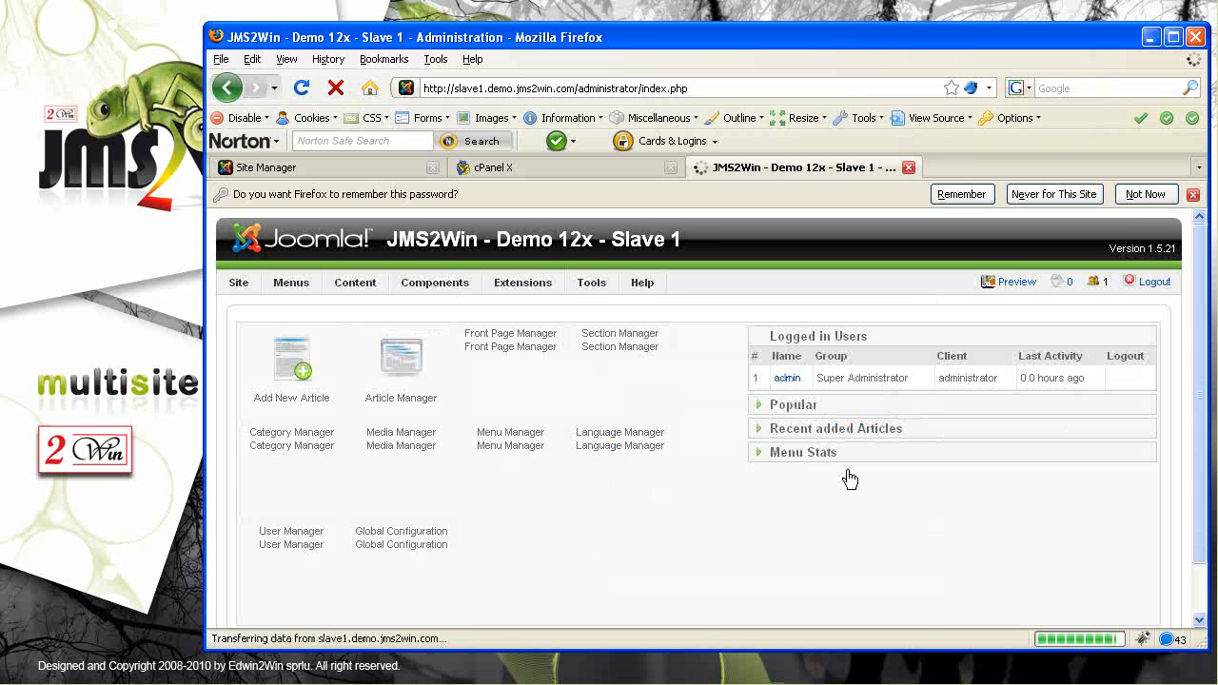
Dismiss the save-password prompt and look through the Components, Content, Menus and Extensions menus
click(1145, 193)
mouse_move(427, 269)
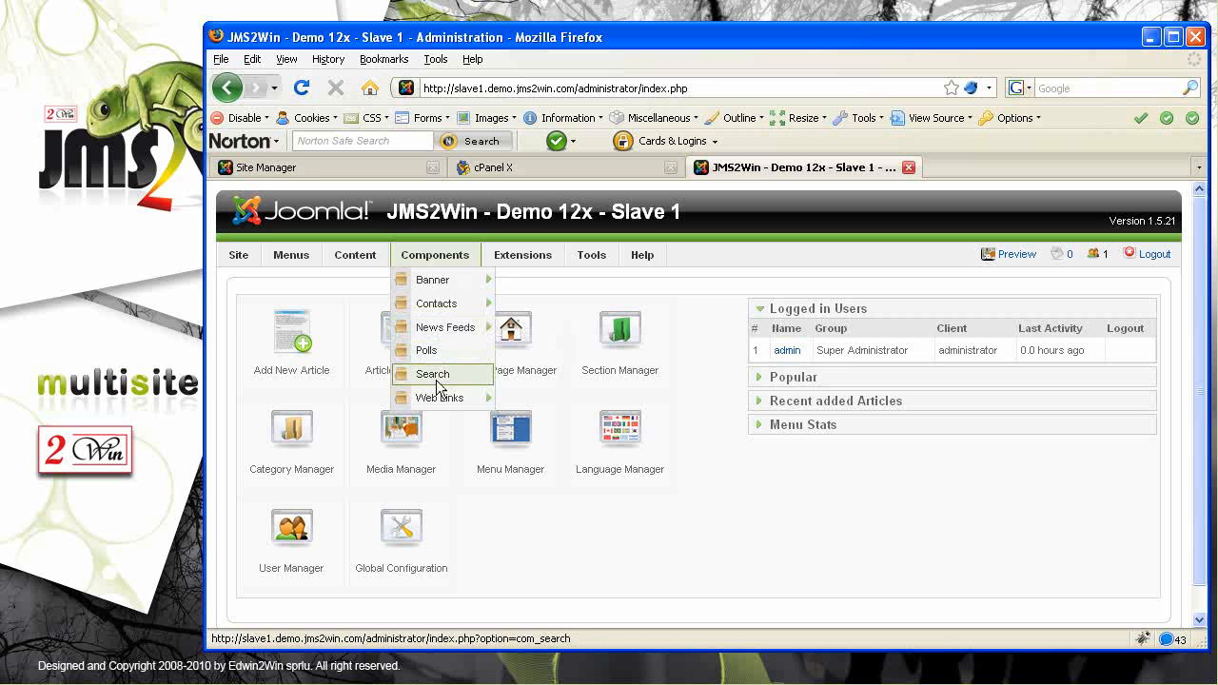
mouse_move(434, 312)
mouse_move(434, 333)
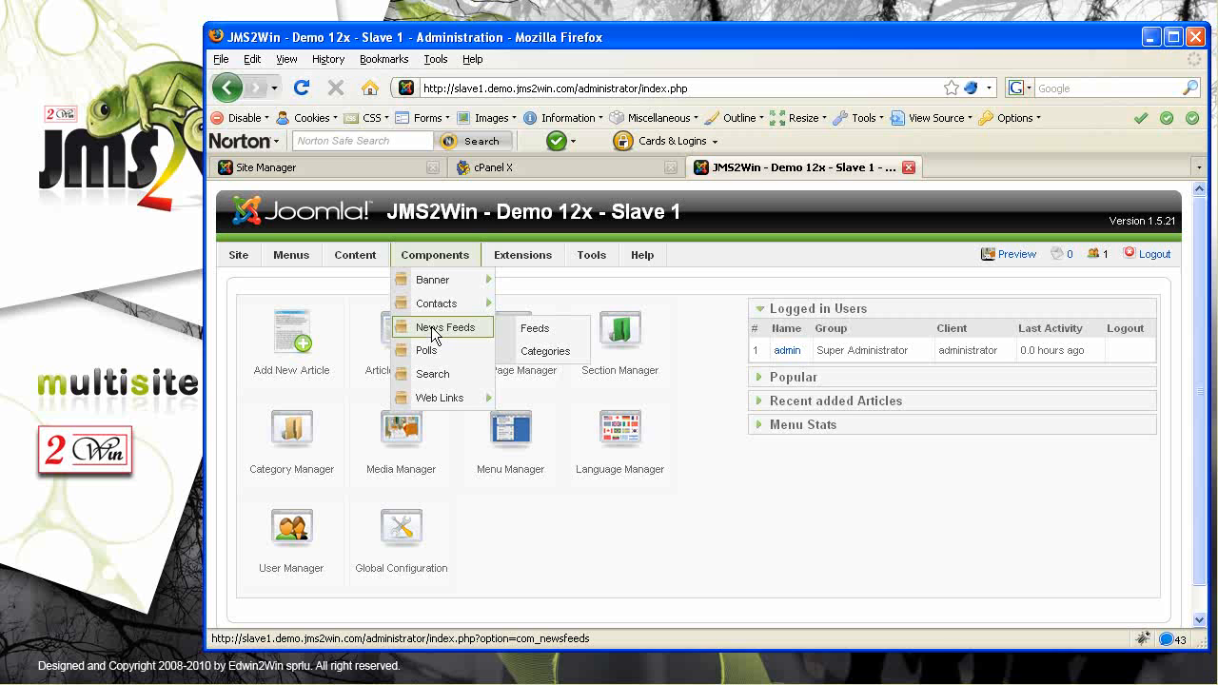
mouse_move(360, 257)
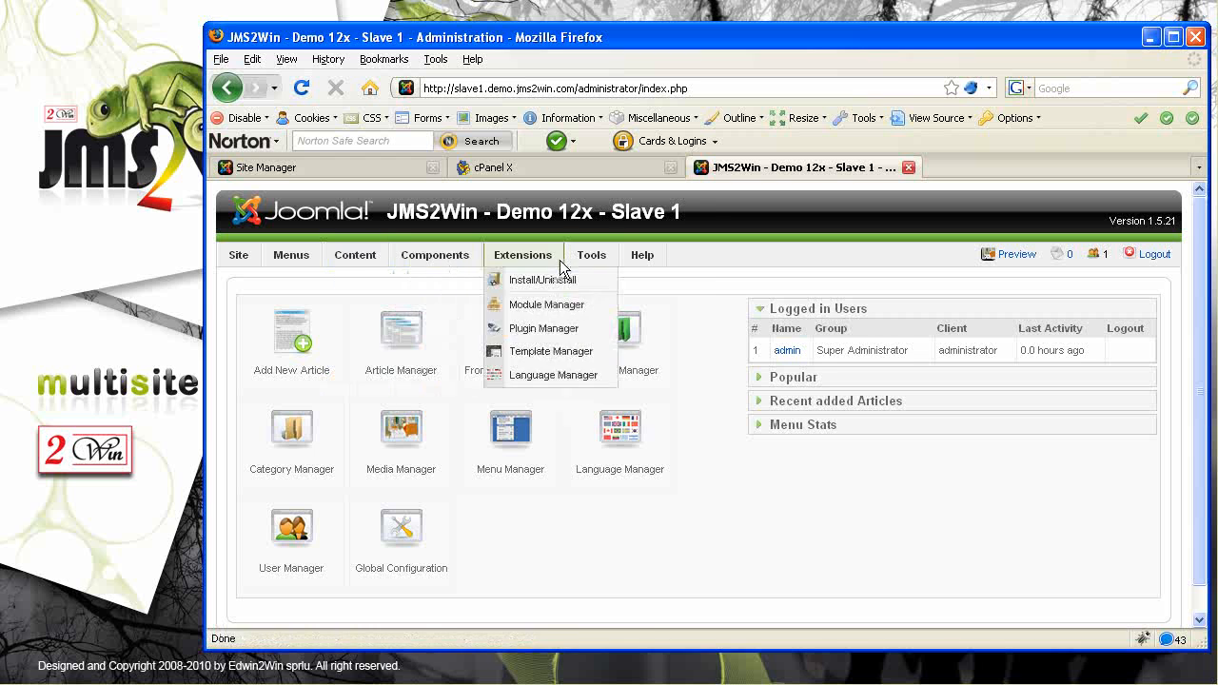
mouse_move(306, 259)
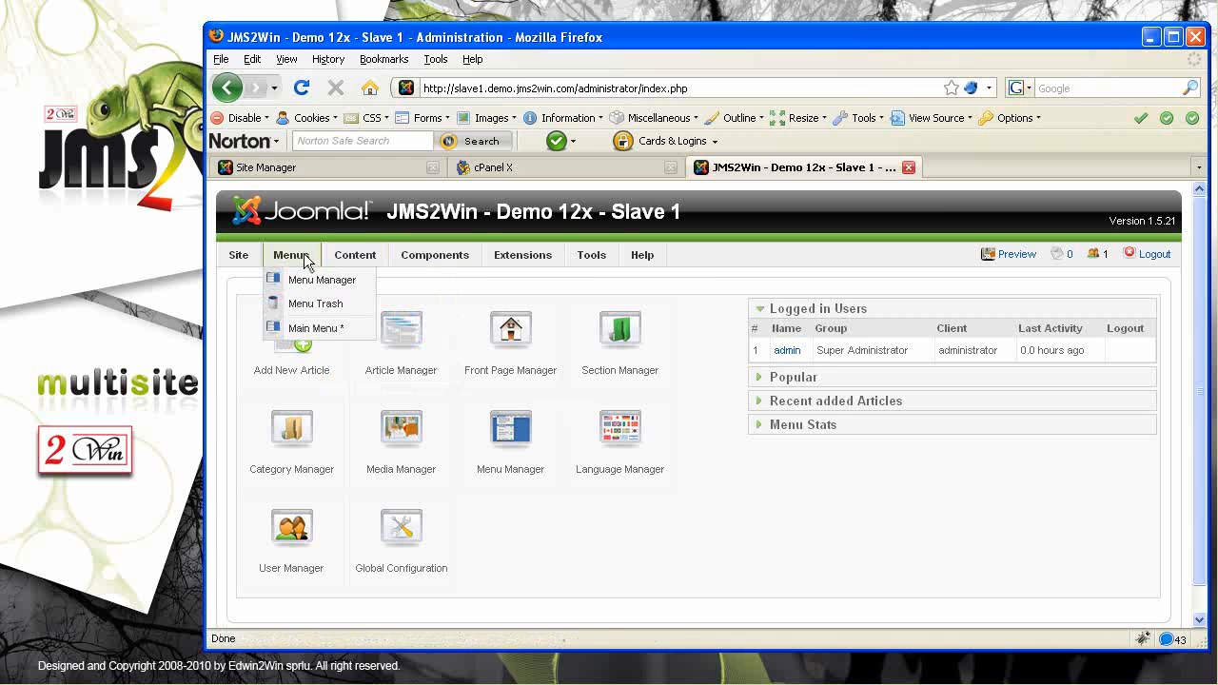
mouse_move(513, 250)
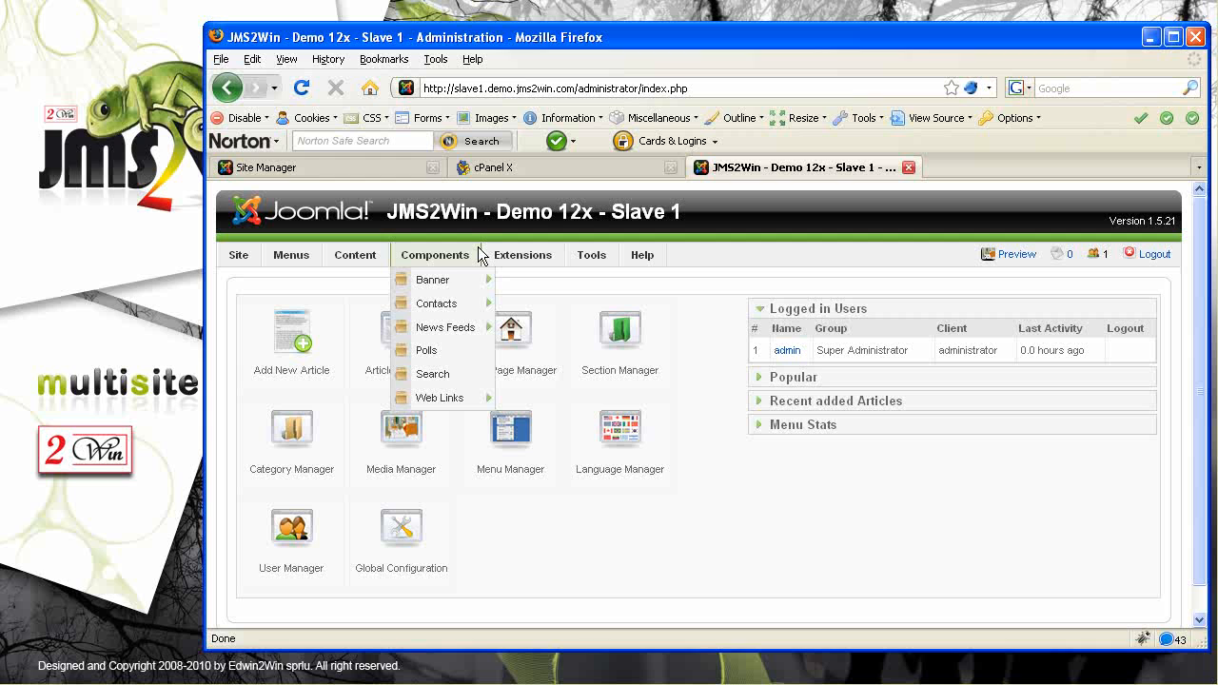
mouse_move(541, 255)
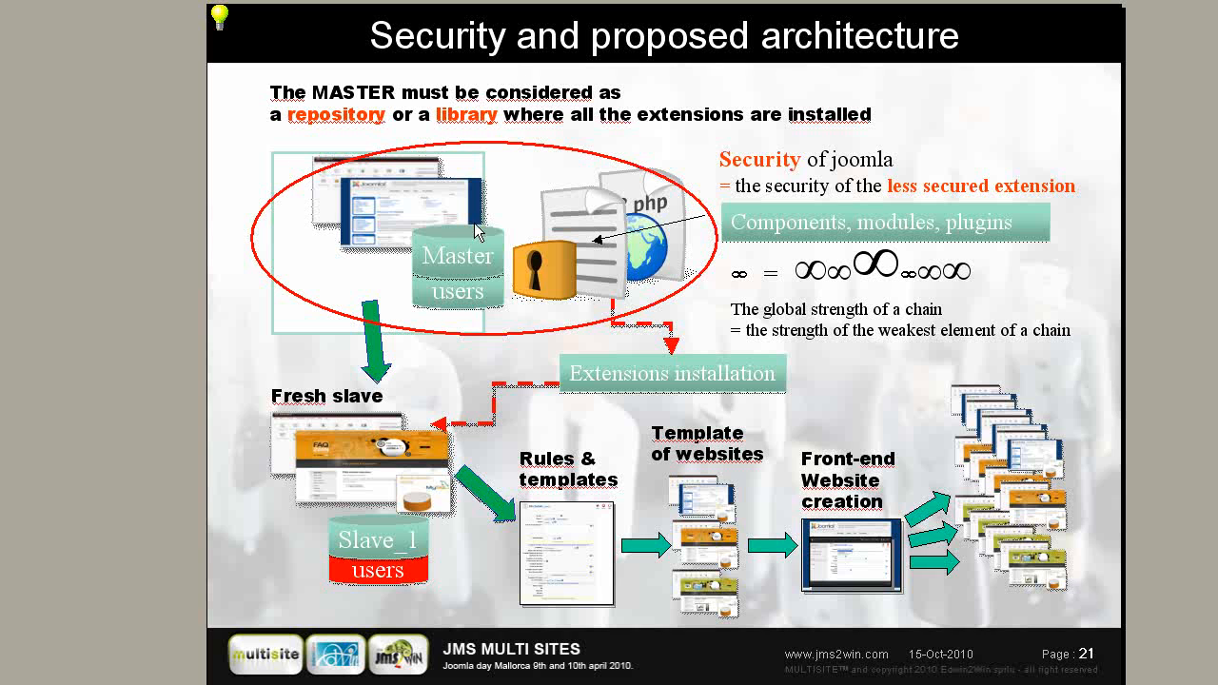
drag(309, 91, 387, 91)
click(308, 114)
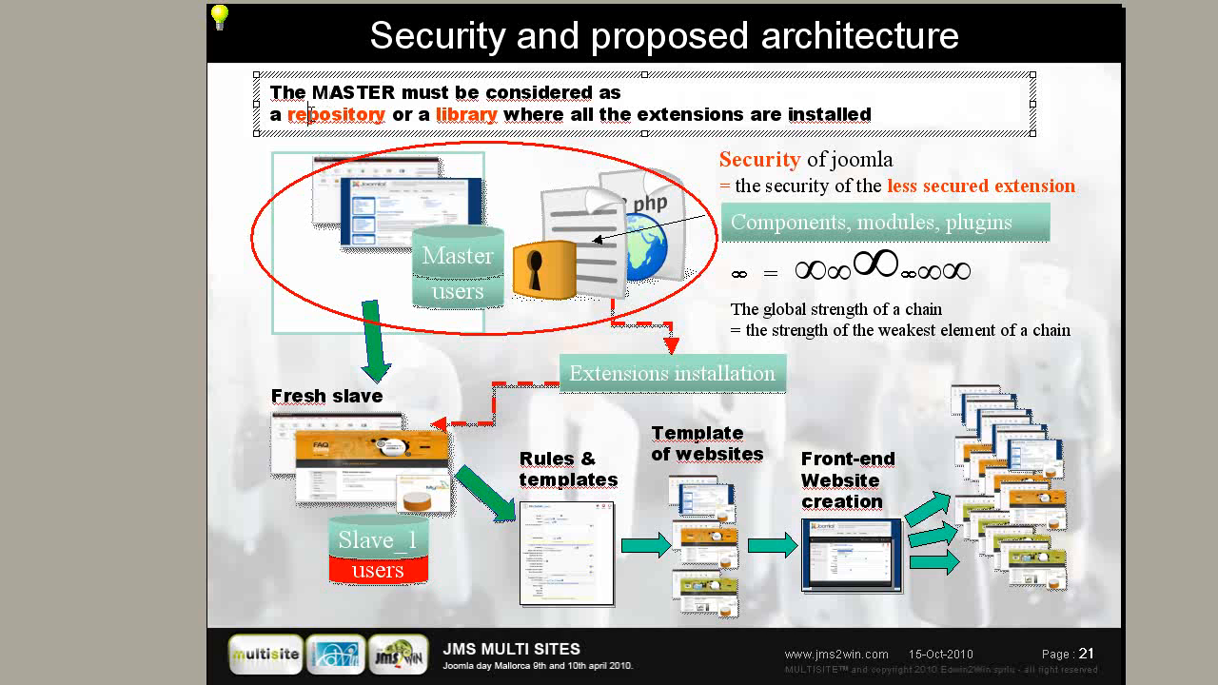
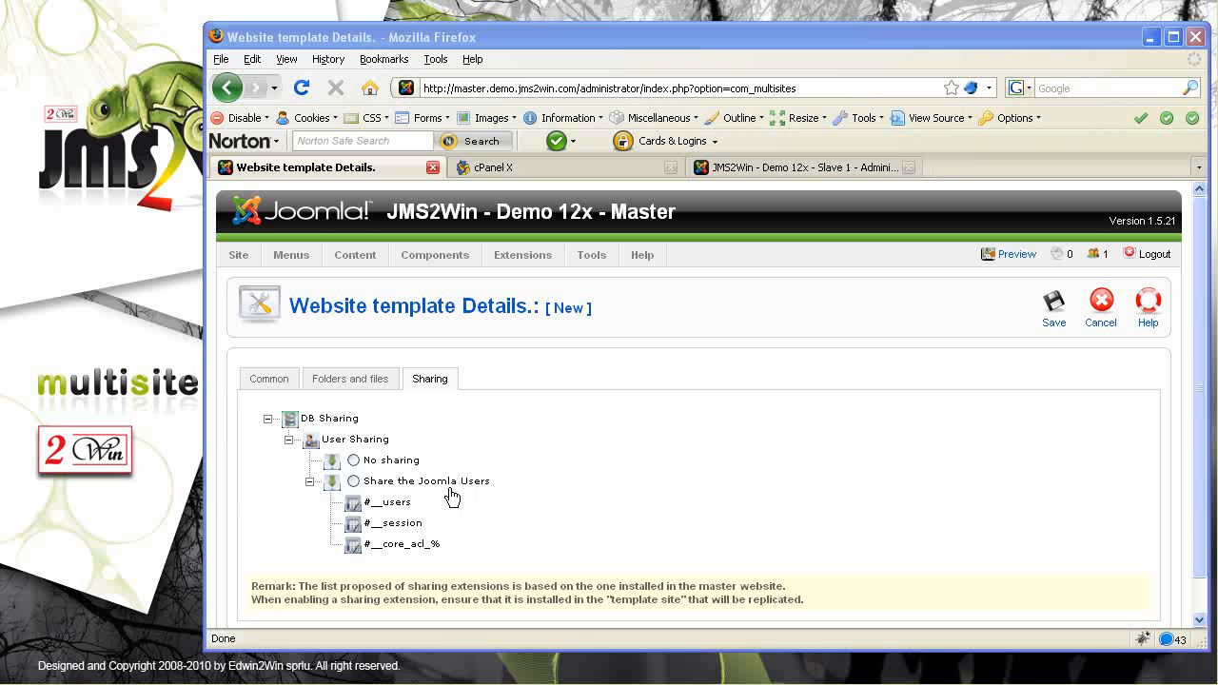
Review the template's folder and file actions (symbolic links, special copies, copies, redirects) and save it
click(346, 384)
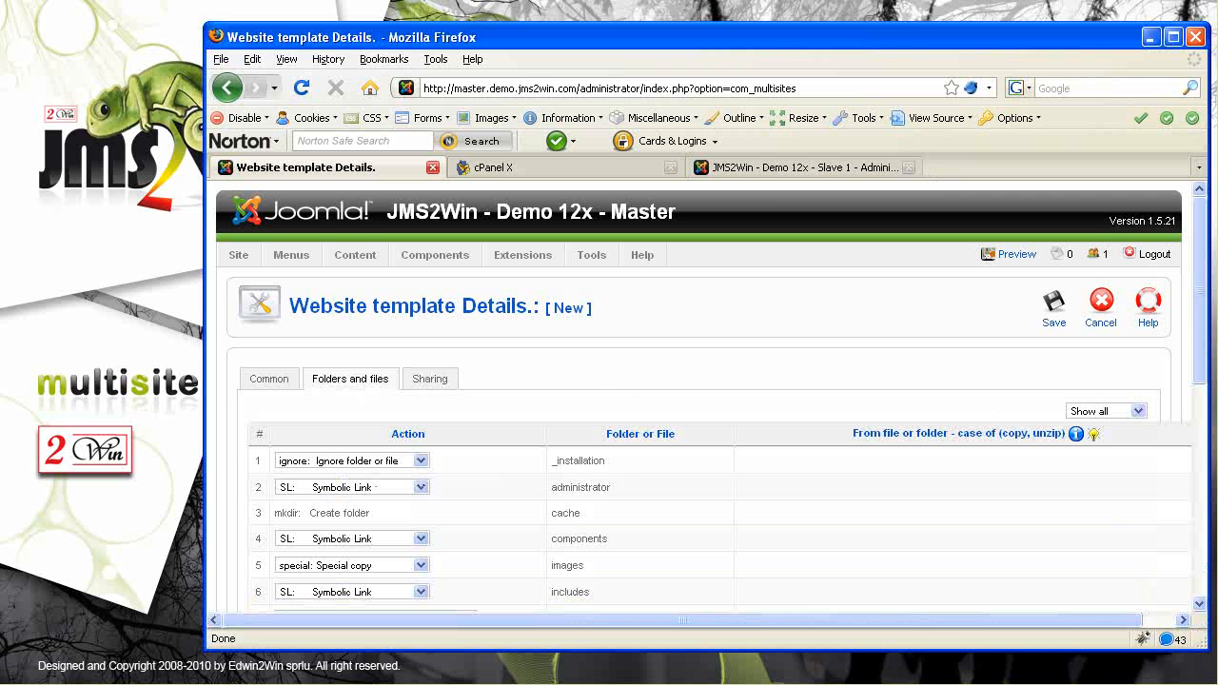
drag(1201, 339, 1200, 373)
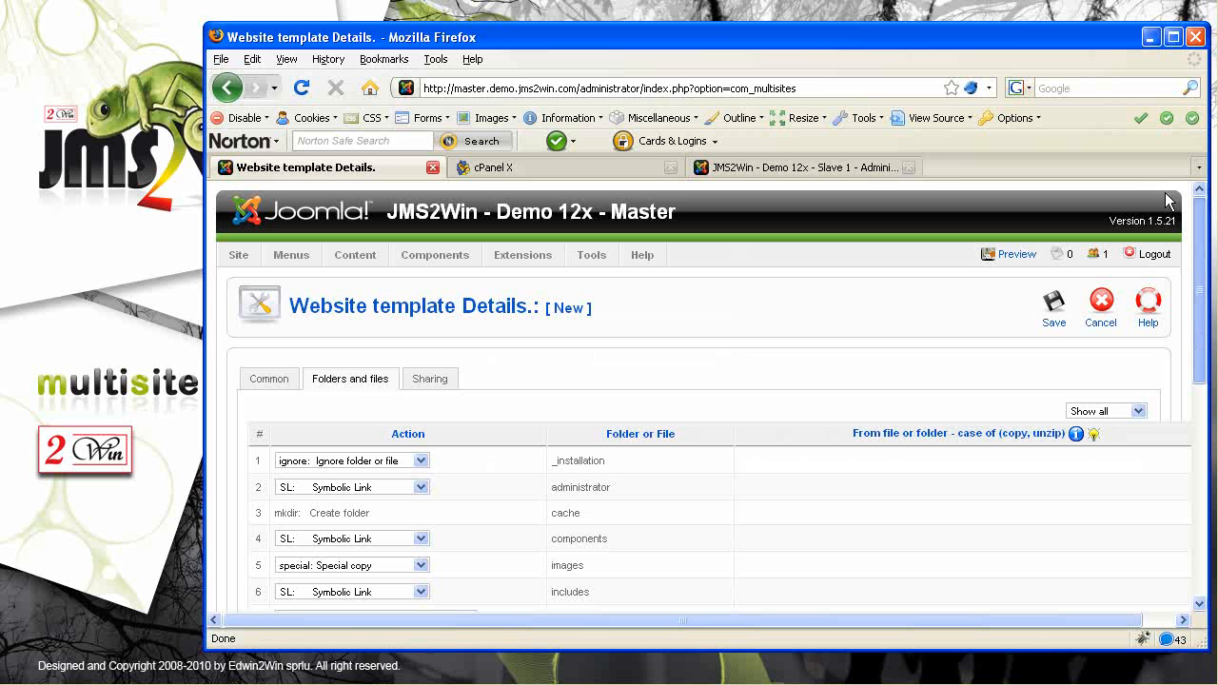
click(1055, 314)
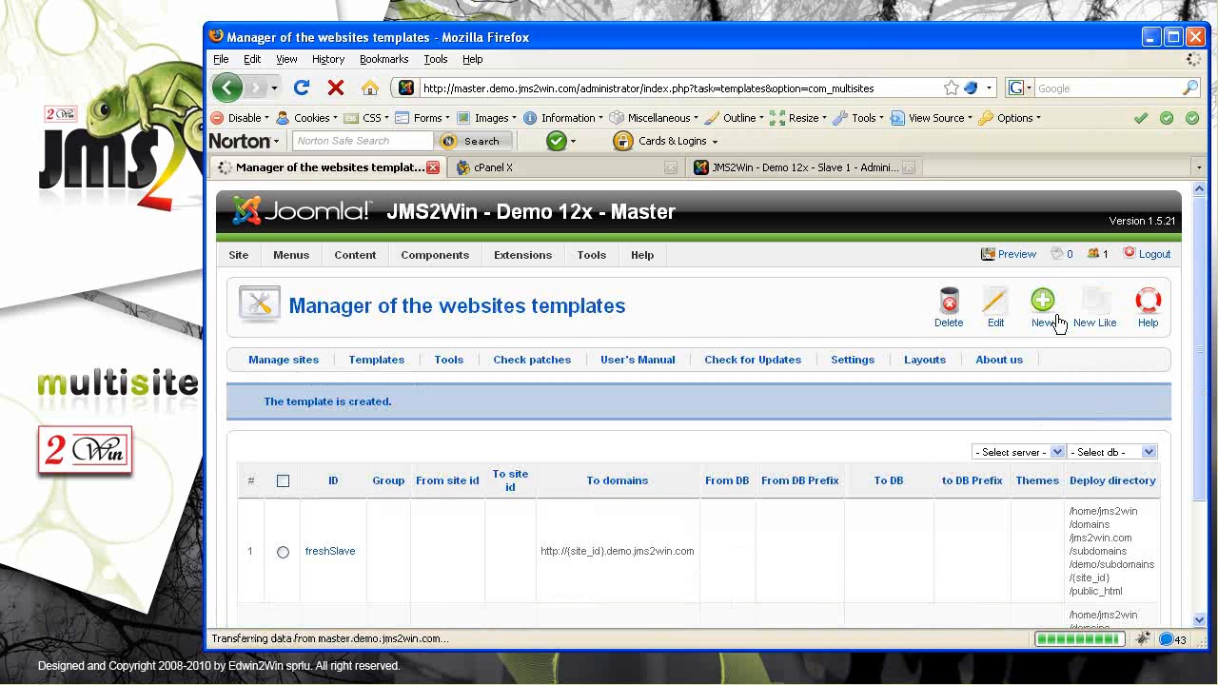
Confirm replicMaster is listed beside freshSlave with source :master_db:, then show the managed sites
drag(1203, 289, 1189, 435)
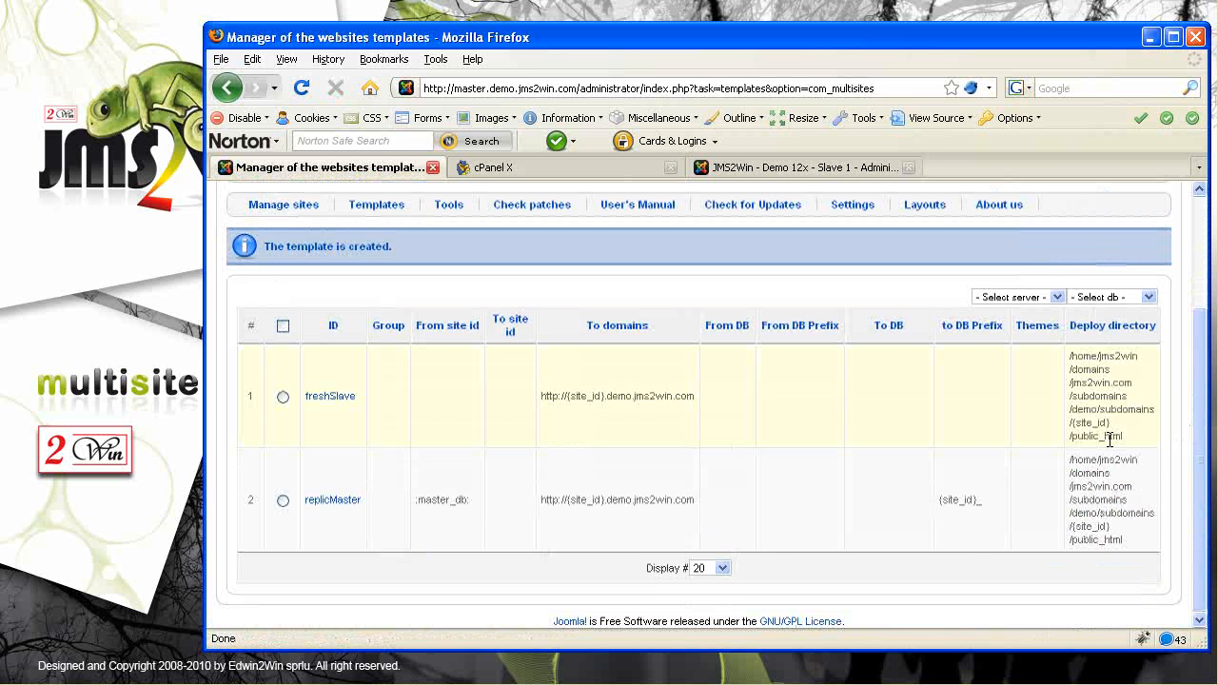
drag(423, 325, 469, 338)
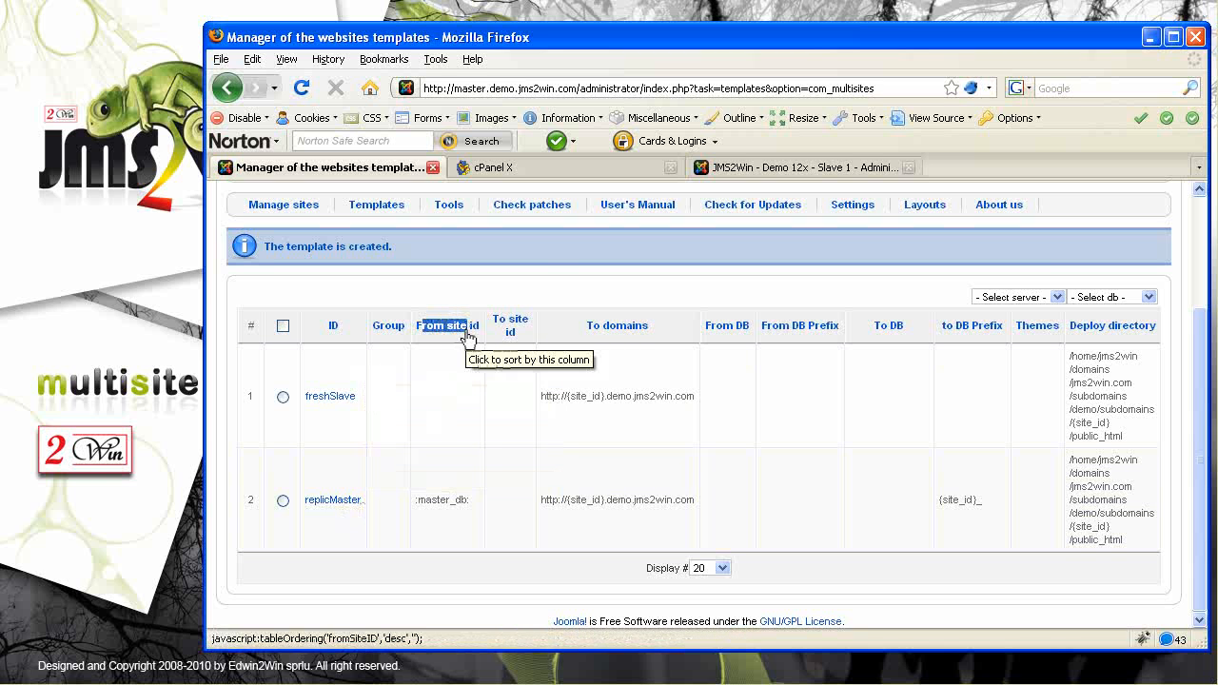
drag(945, 325, 963, 326)
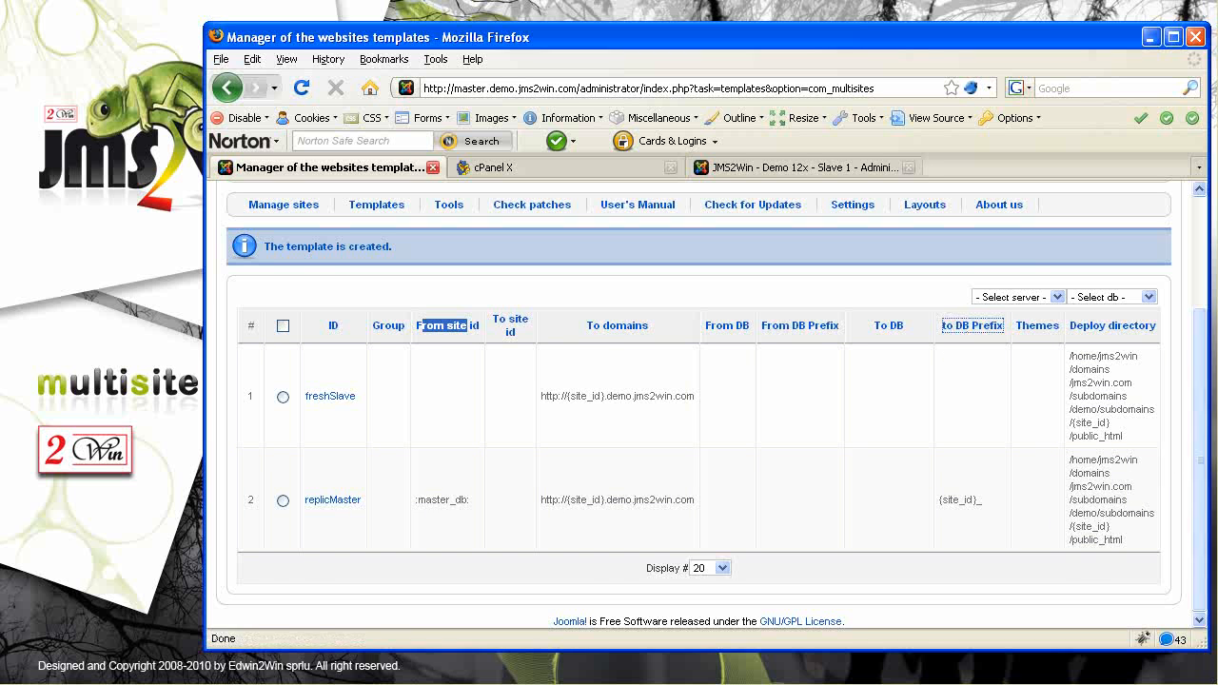
scroll(1204, 507, up, 3)
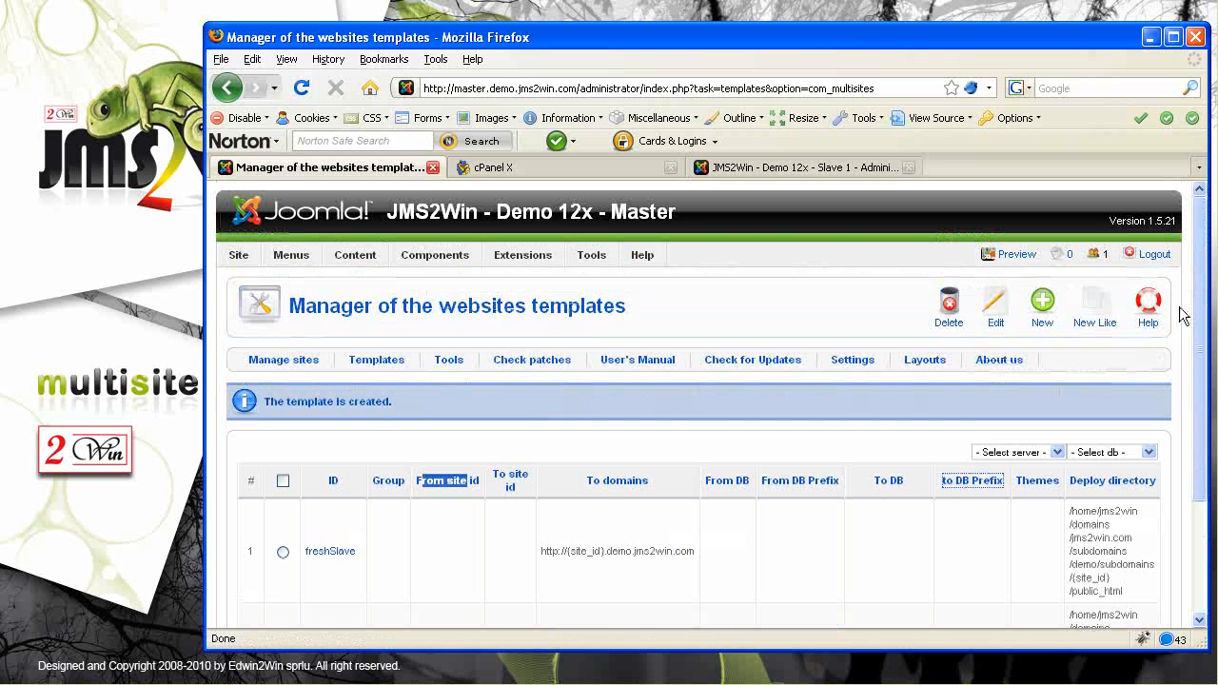
click(284, 360)
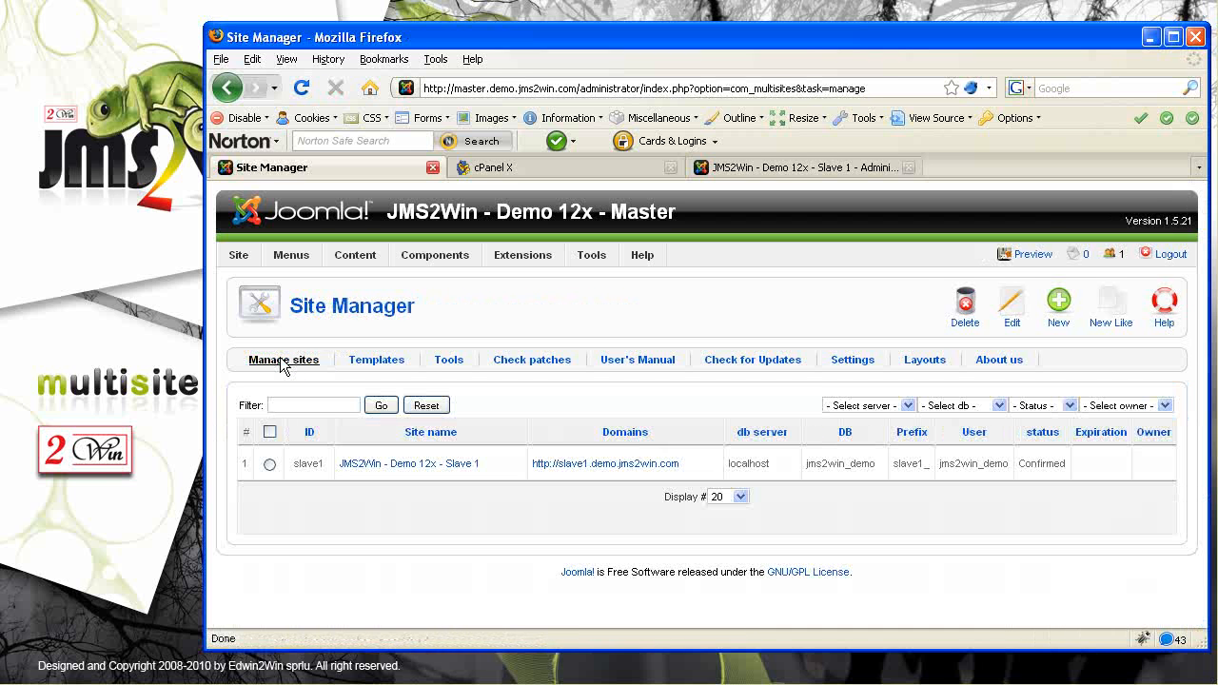
Start a new site with Site ID slave2 based on the replicMaster template
click(1057, 310)
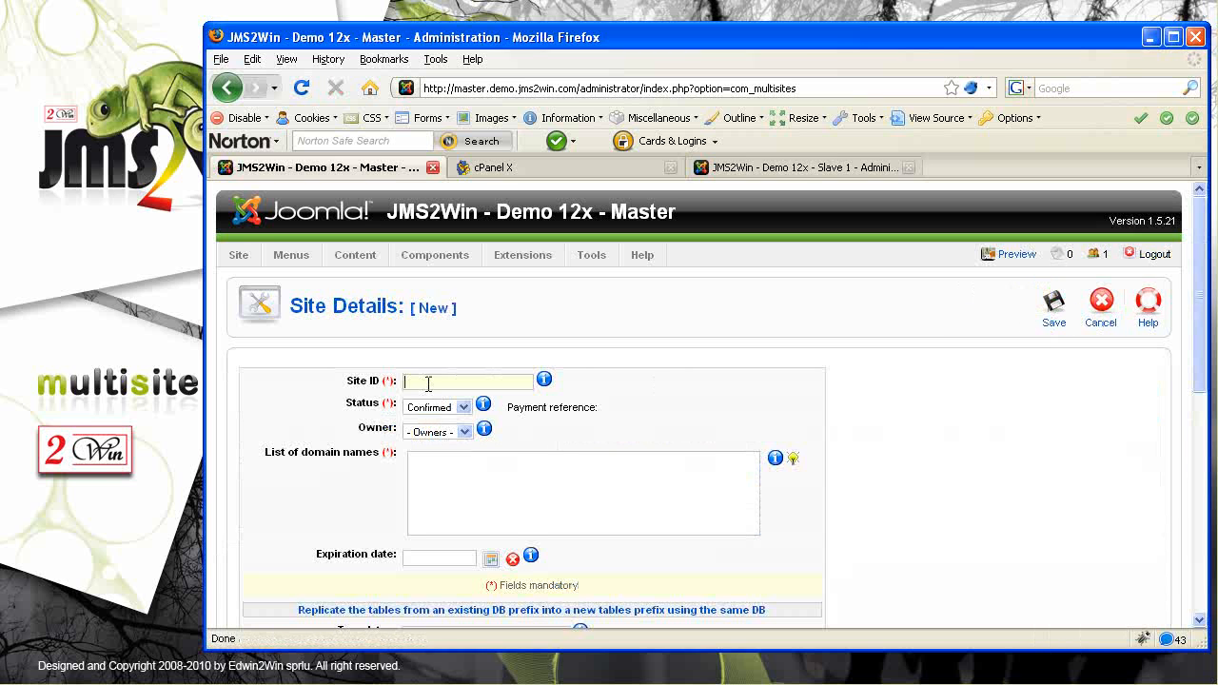
click(429, 381)
text(slave2)
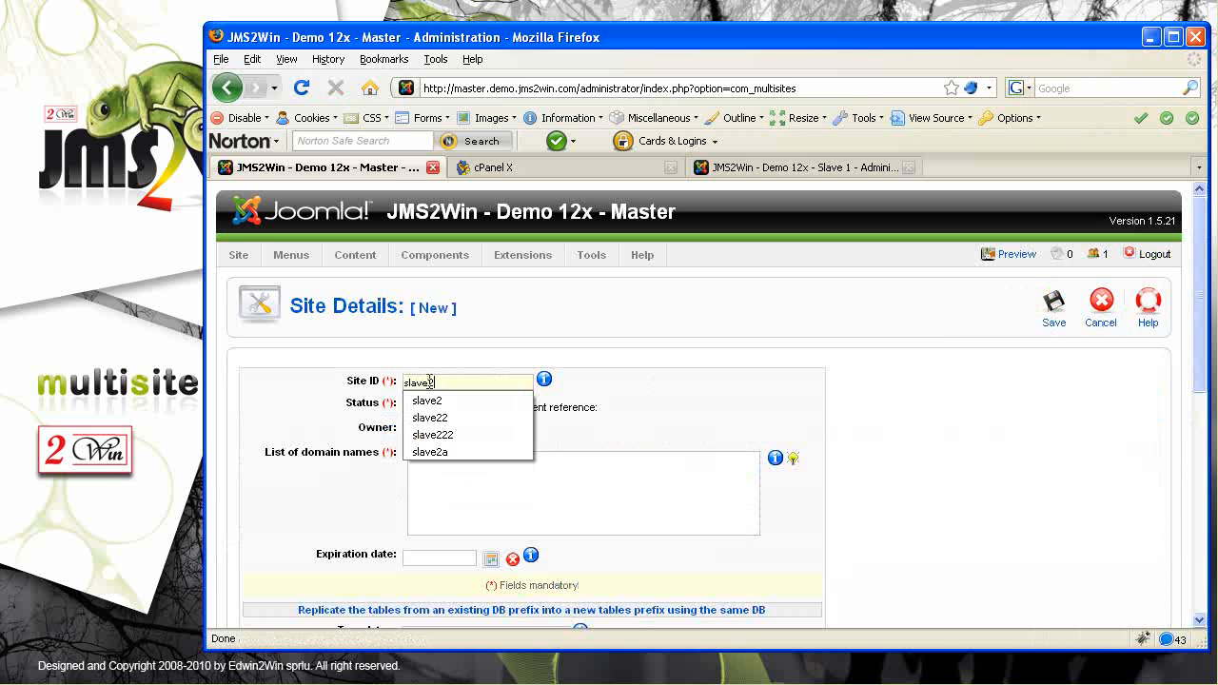
click(637, 512)
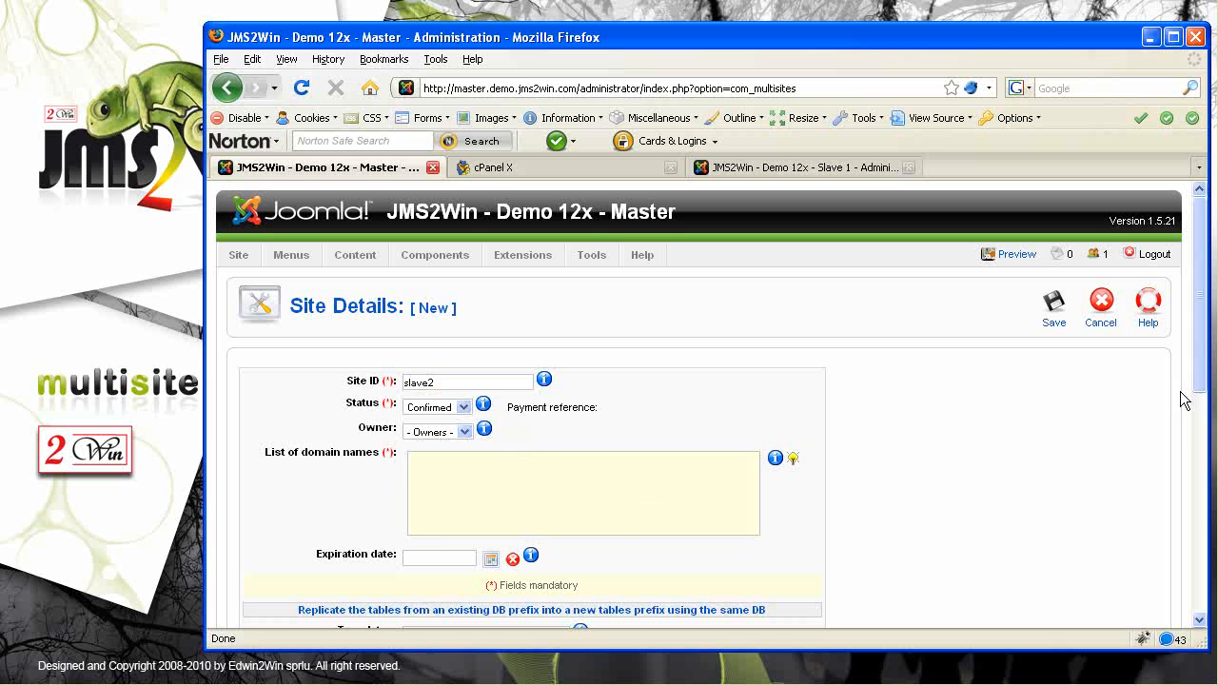
scroll(1185, 400, down, 5)
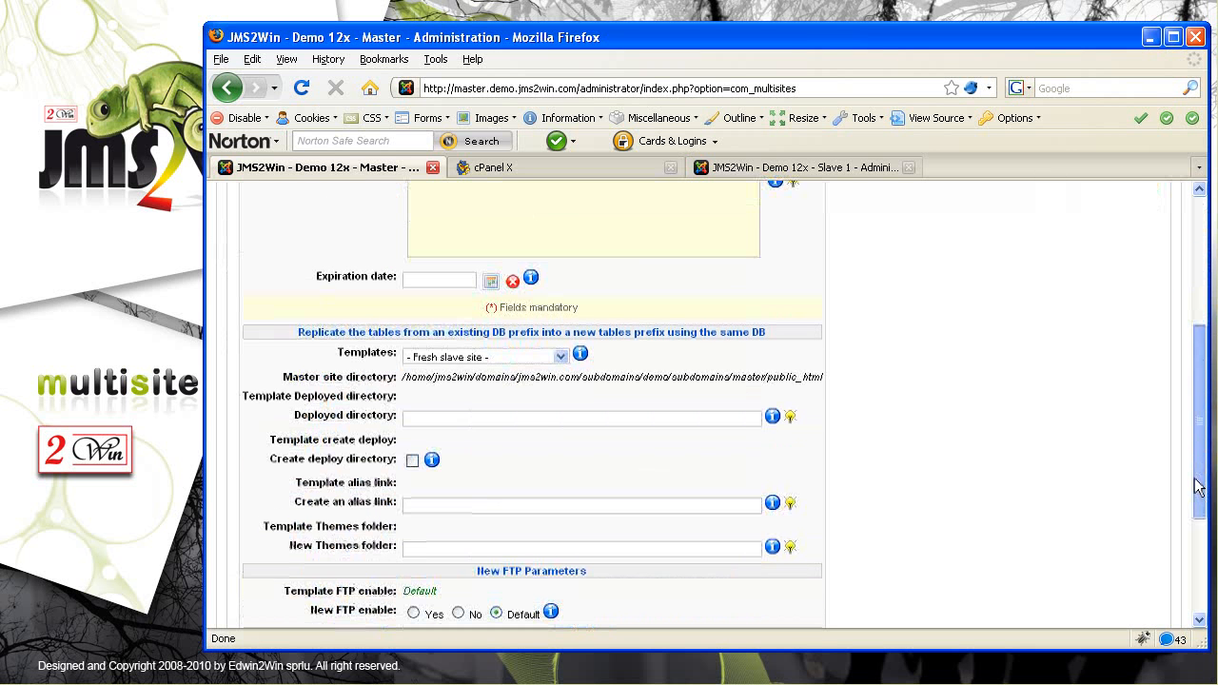
click(430, 354)
click(435, 413)
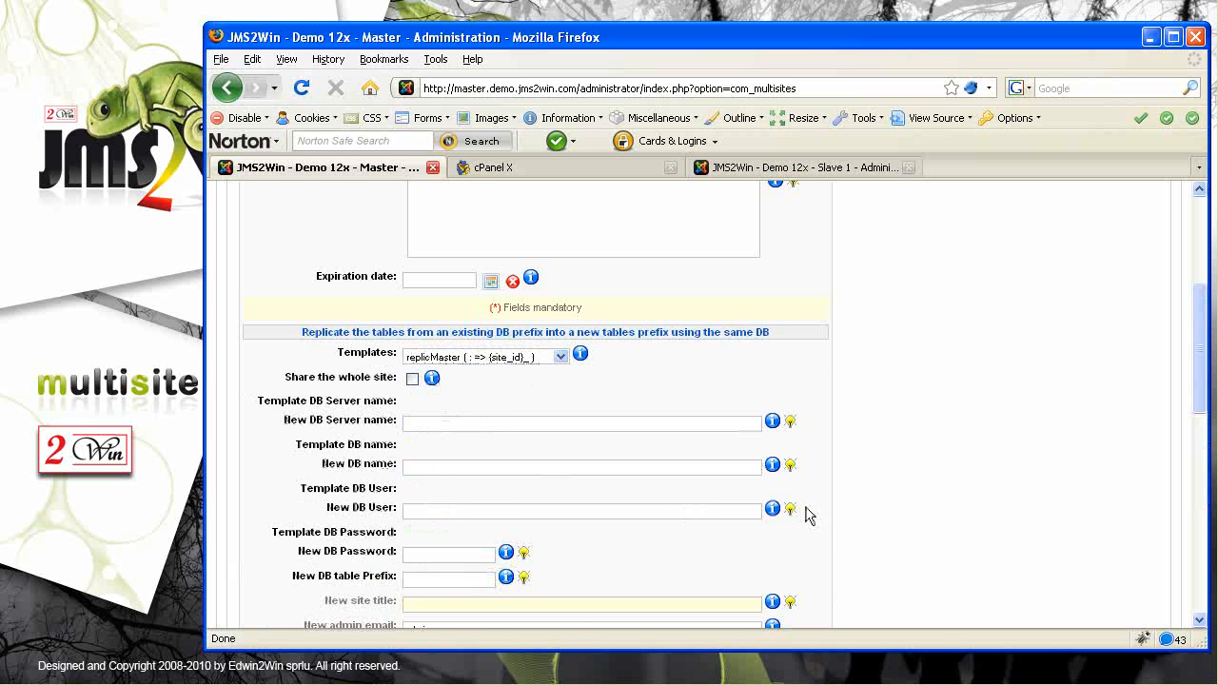
Title the site 'JMS2Win - Demo 12x - Slave 2' and save to deploy it
text(JMS)
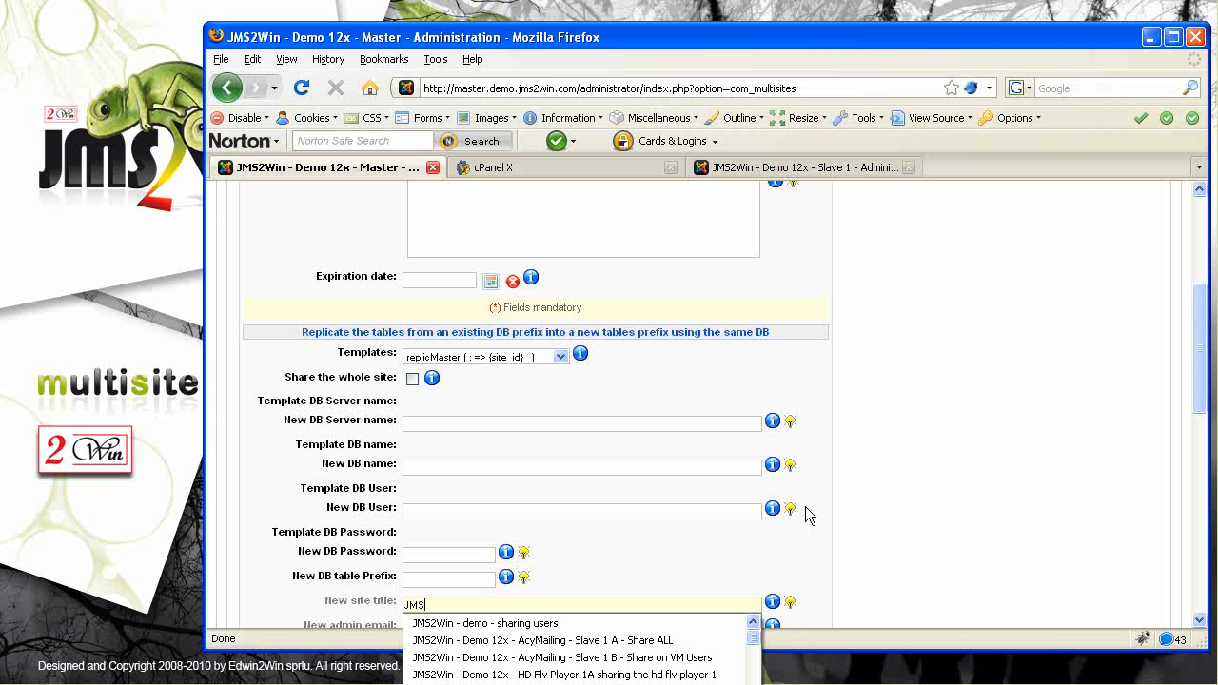
key(Down)
key(Down)
key(Down)
key(Up)
key(Return)
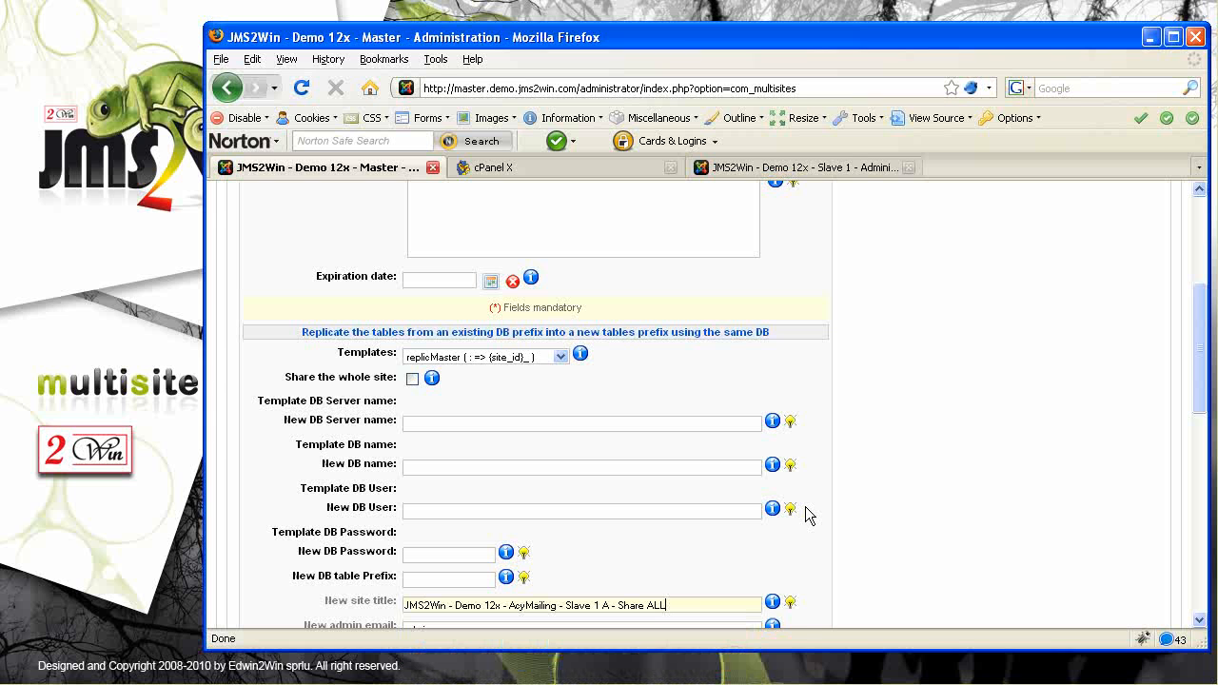
key(shift+Left)
key(shift+Left)
key(shift+Left)
key(shift+Left)
key(shift+Left)
key(shift+Left)
key(shift+Left)
key(shift+Left)
key(shift+Left)
key(shift+Left)
key(shift+Left)
key(shift+Left)
text(2)
key(shift+Left)
key(shift+Left)
key(shift+Left)
key(shift+Left)
key(shift+Left)
key(shift+Left)
key(shift+Left)
key(shift+Left)
key(shift+Left)
key(shift+Left)
key(shift+Left)
key(shift+Left)
key(shift+Left)
key(BackSpace)
drag(1201, 359, 1199, 267)
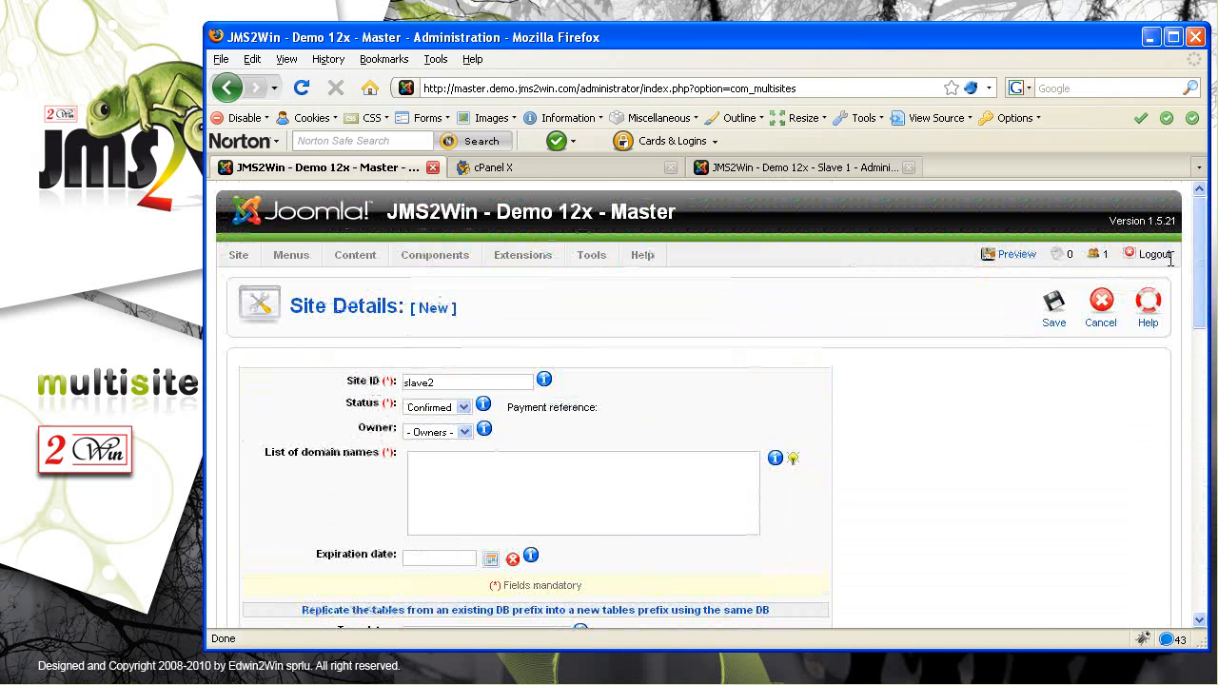
click(1054, 307)
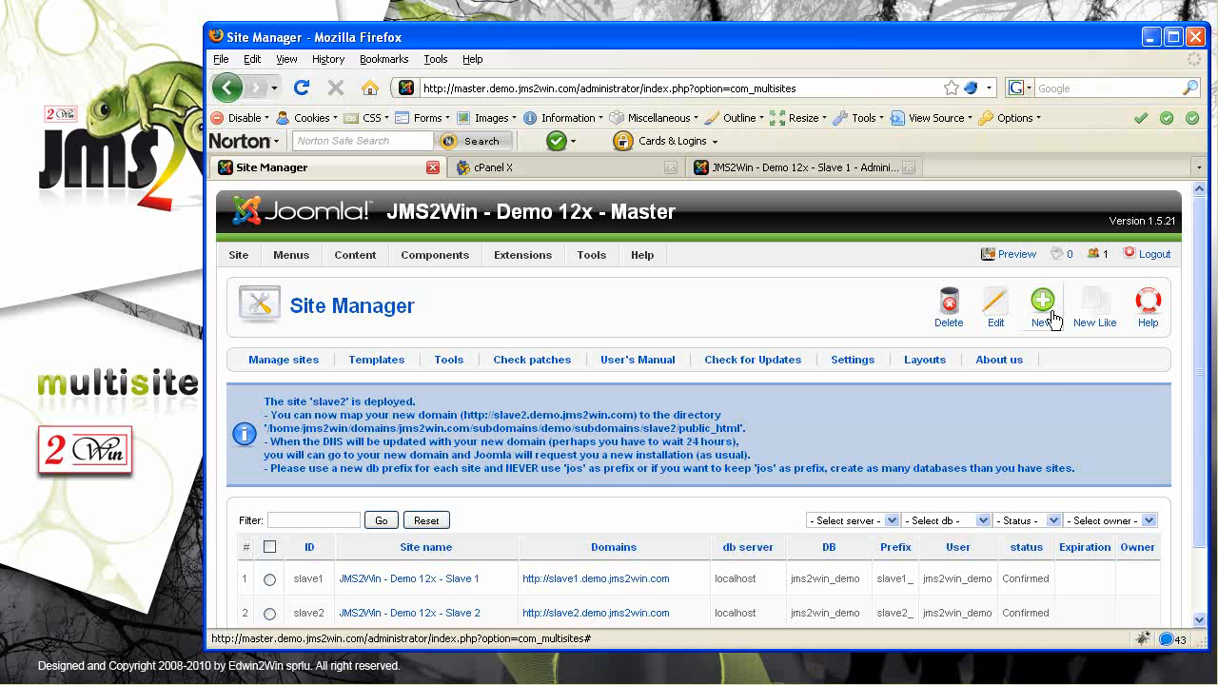
Open the slave2 domain link from the Site Manager list in a new browser tab
drag(1200, 291, 1187, 396)
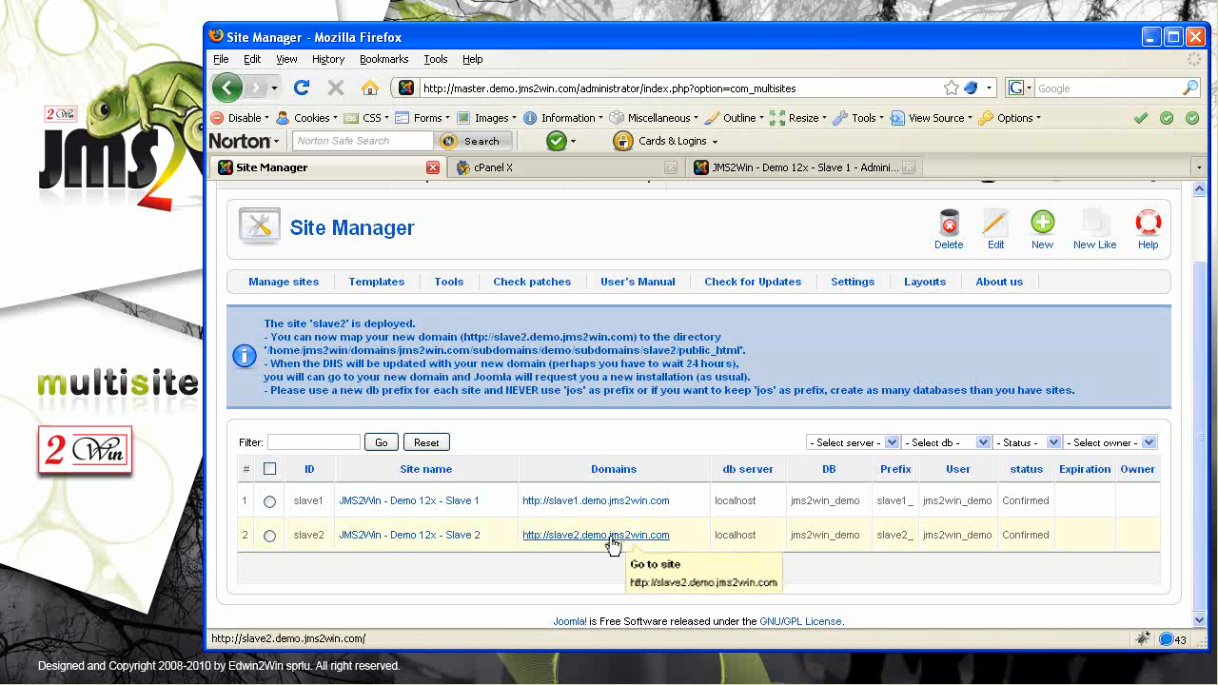
click(583, 536)
right_click(582, 536)
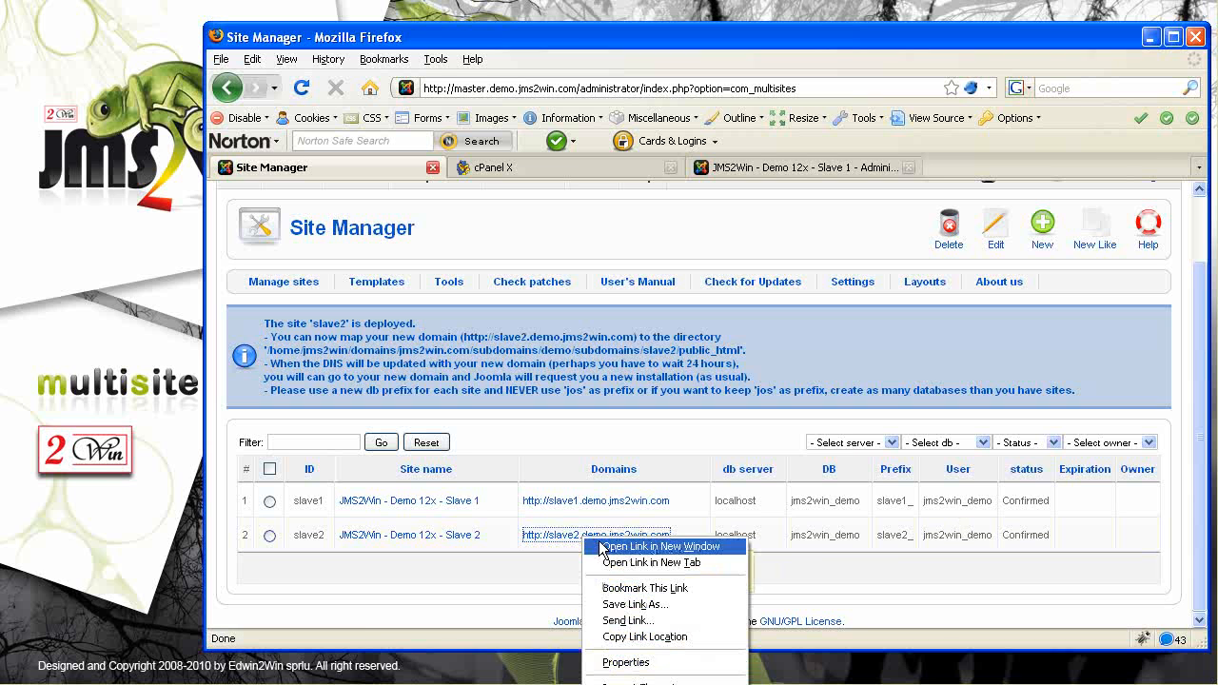
click(643, 569)
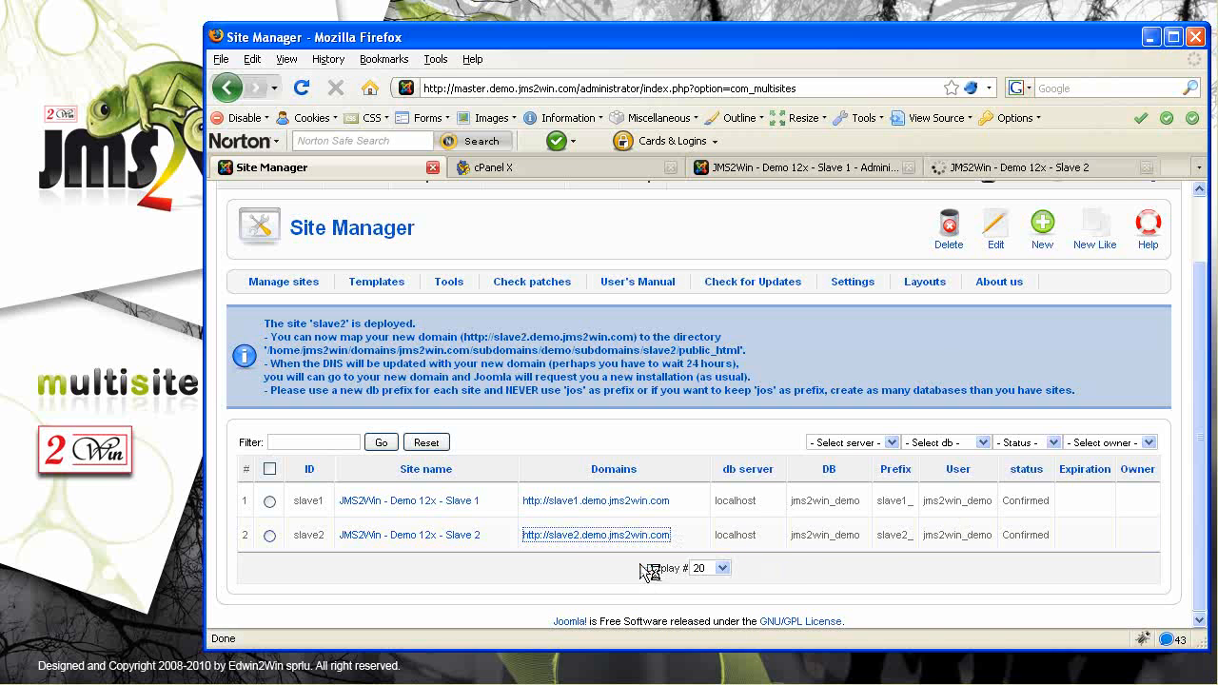
In the Slave 2 tab, load the site's /administrator login page
click(1046, 170)
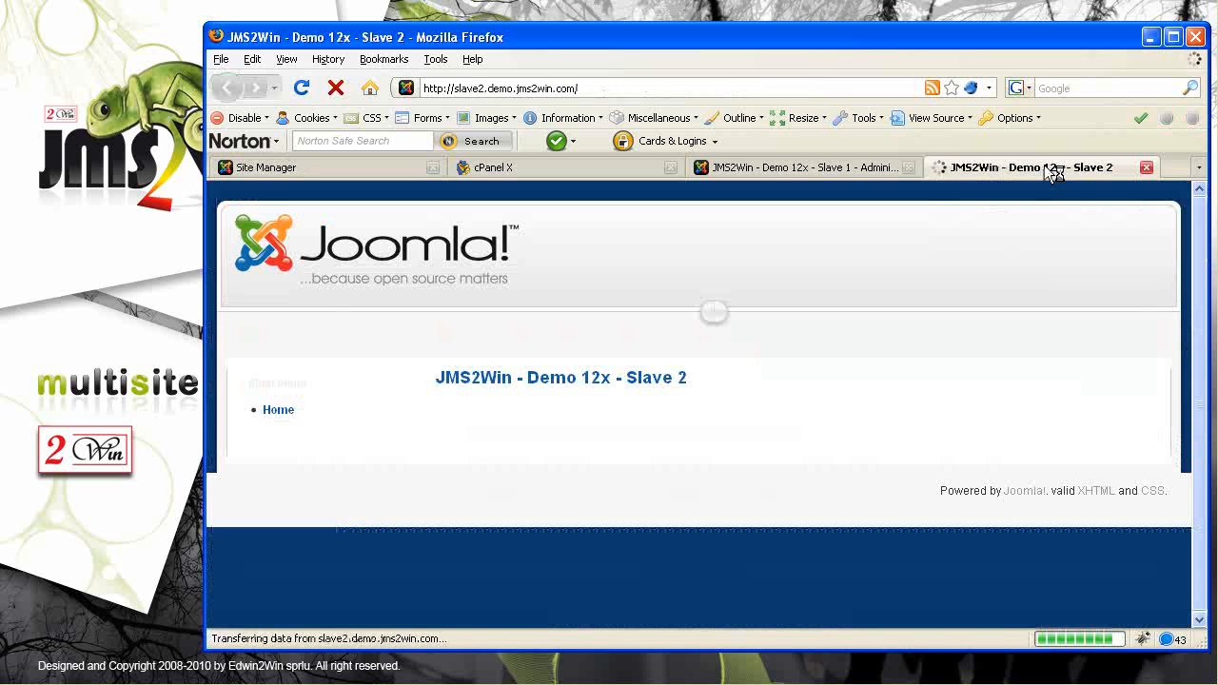
click(599, 86)
click(598, 87)
text(admini)
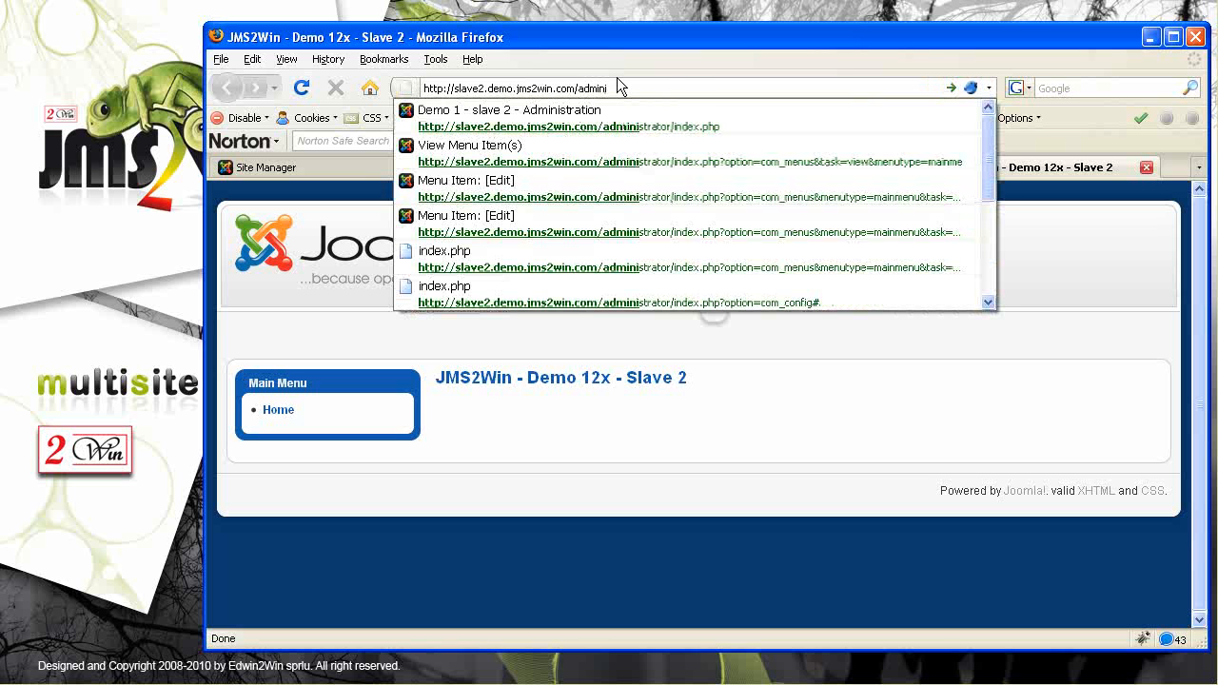
key(Down)
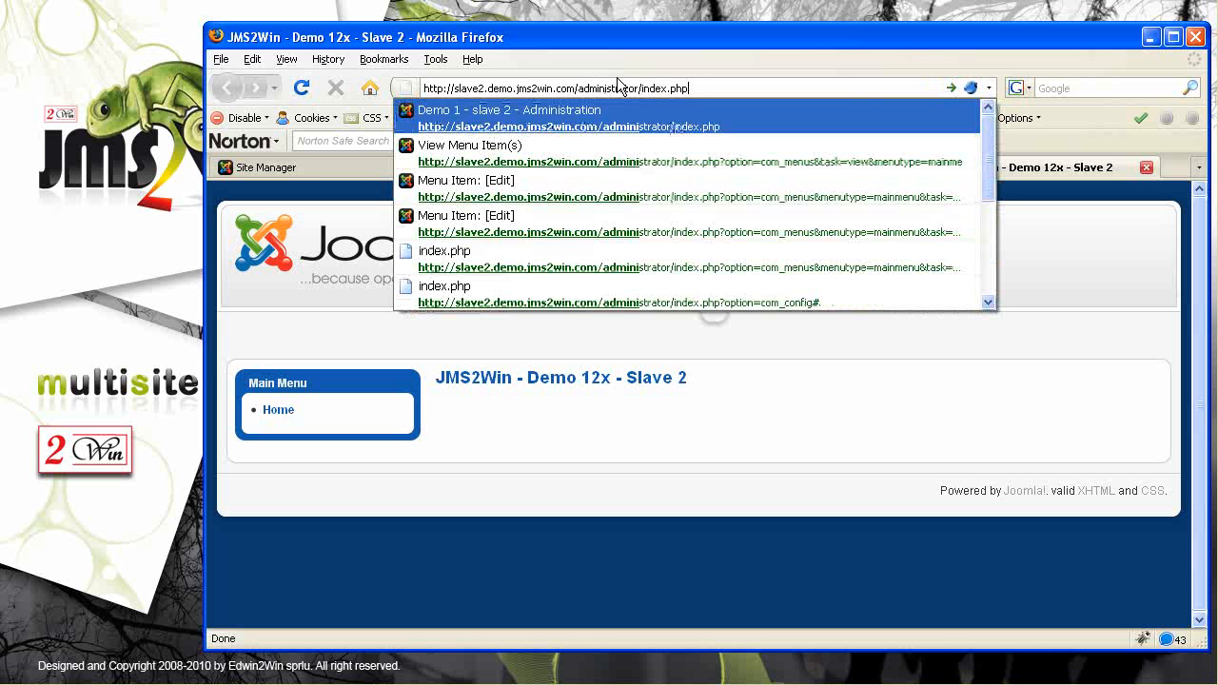
key(Return)
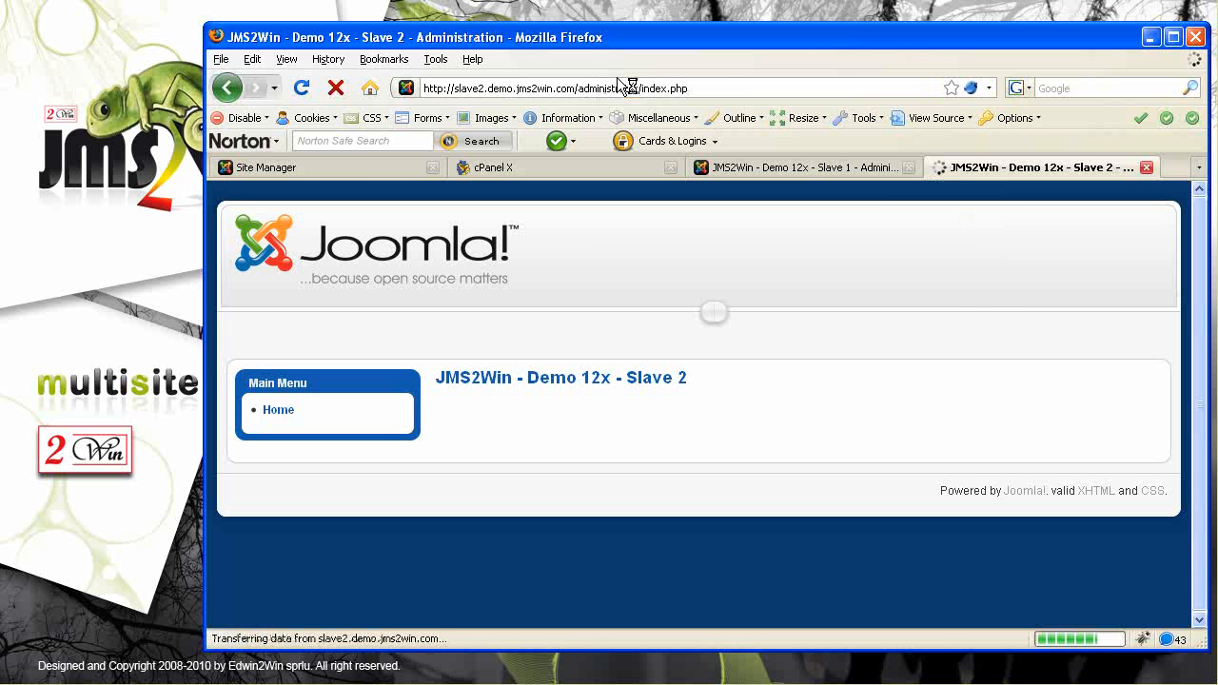
Log in to Slave 2 as admin with its password, decline saving it, and return to the master tab
key(End)
key(shift+Left)
key(shift+Left)
key(shift+Left)
key(shift+Left)
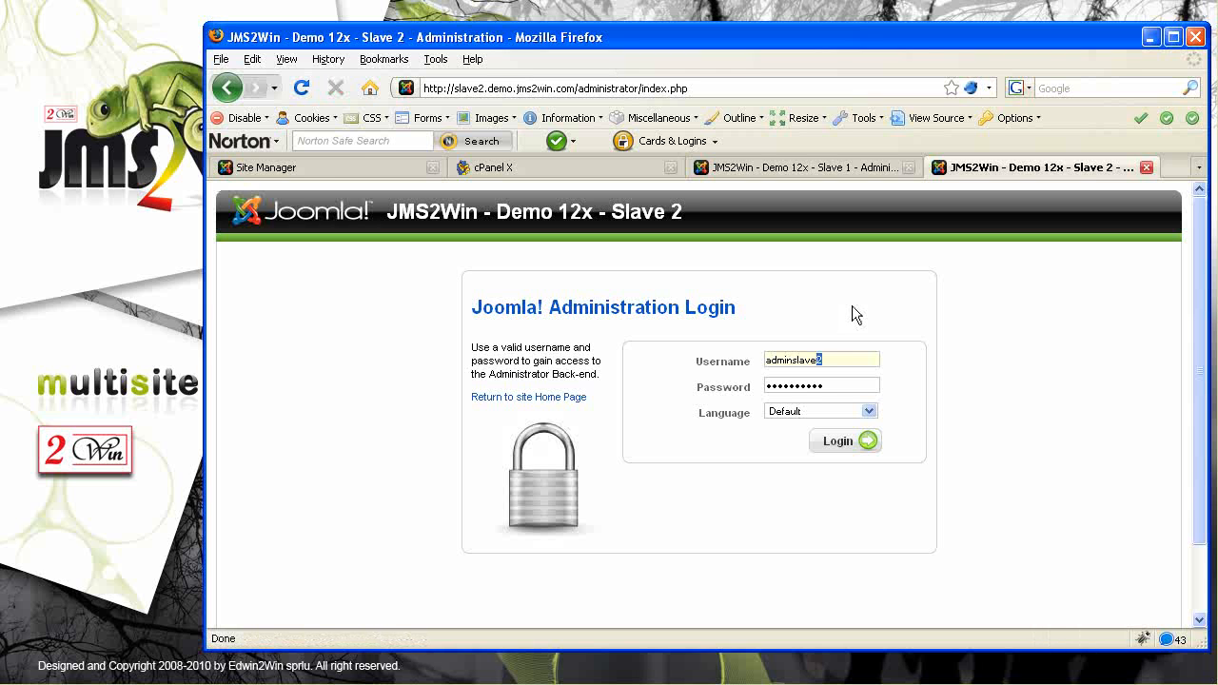
key(shift+Left)
key(BackSpace)
key(Tab)
text(admin2••••)
click(843, 447)
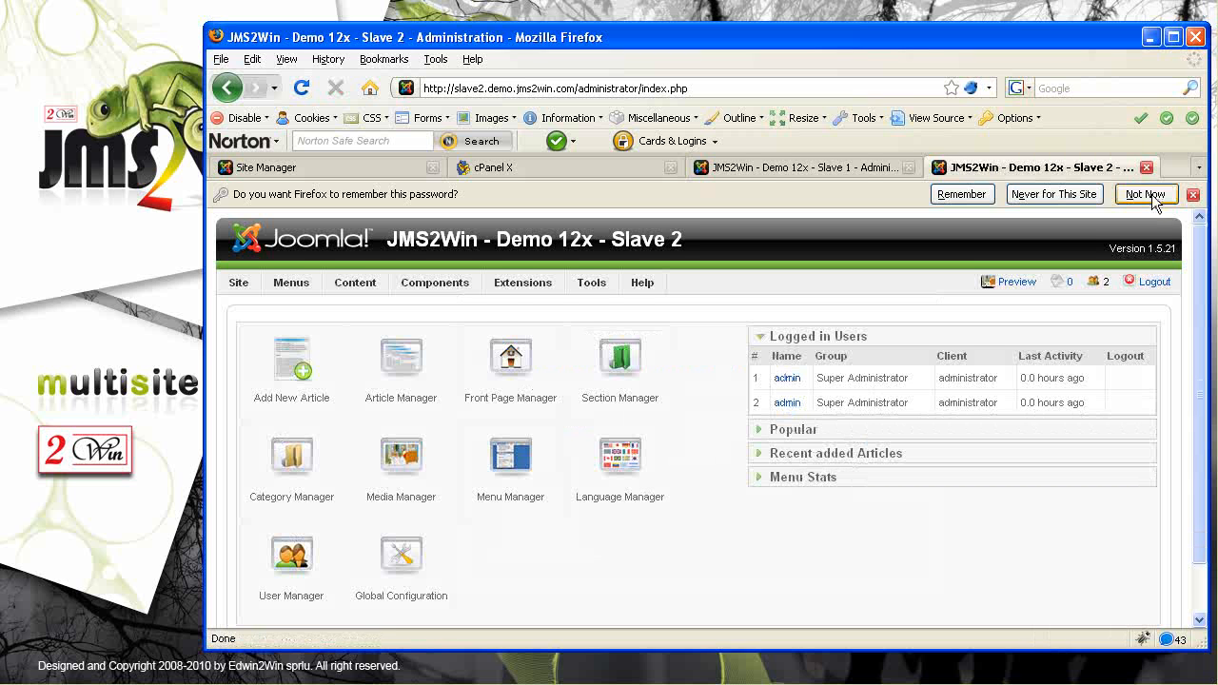
click(1148, 194)
mouse_move(443, 259)
mouse_move(434, 312)
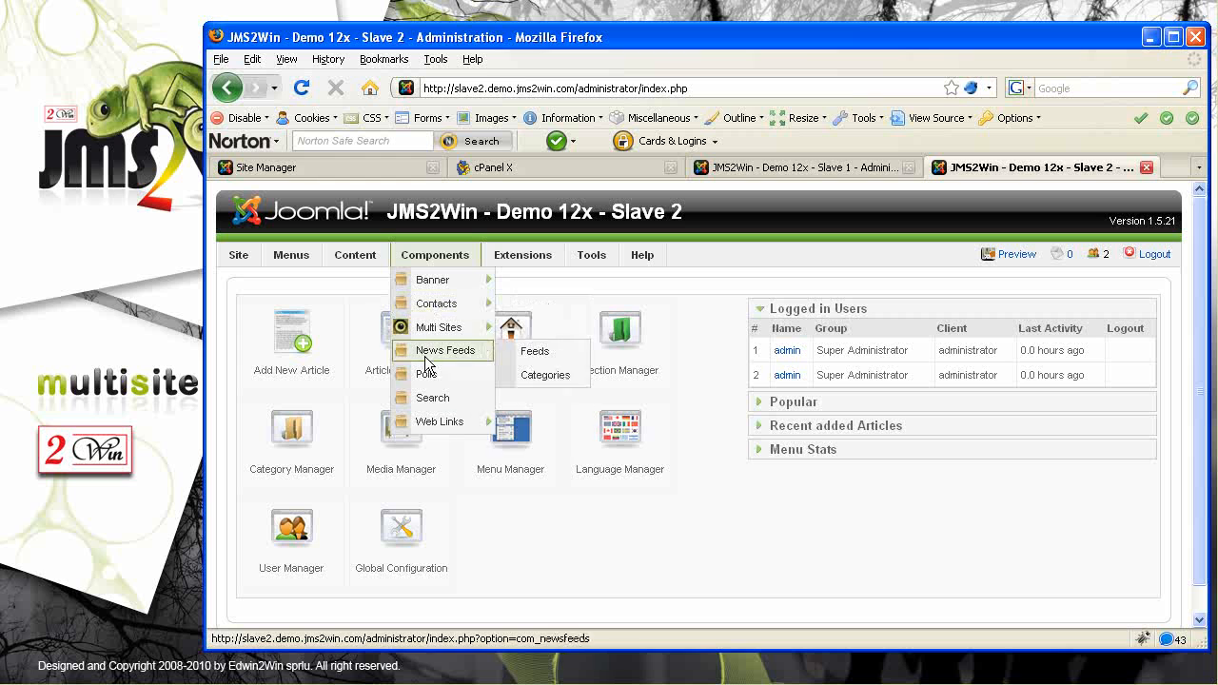
mouse_move(433, 334)
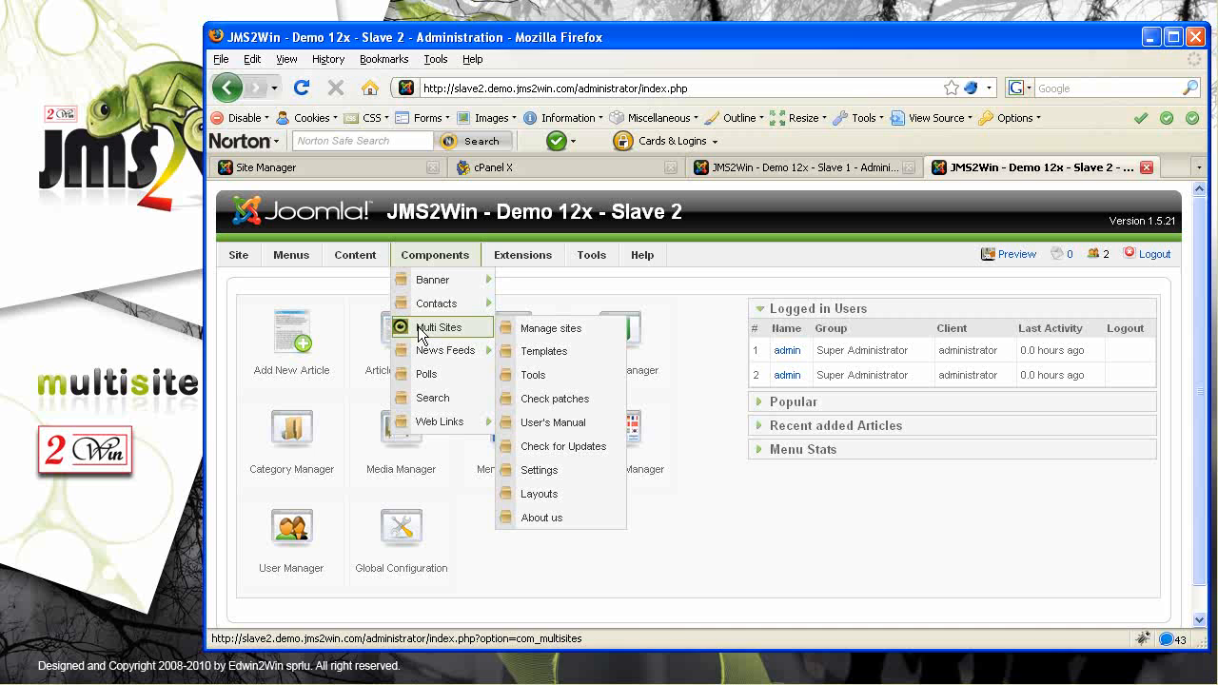
click(285, 167)
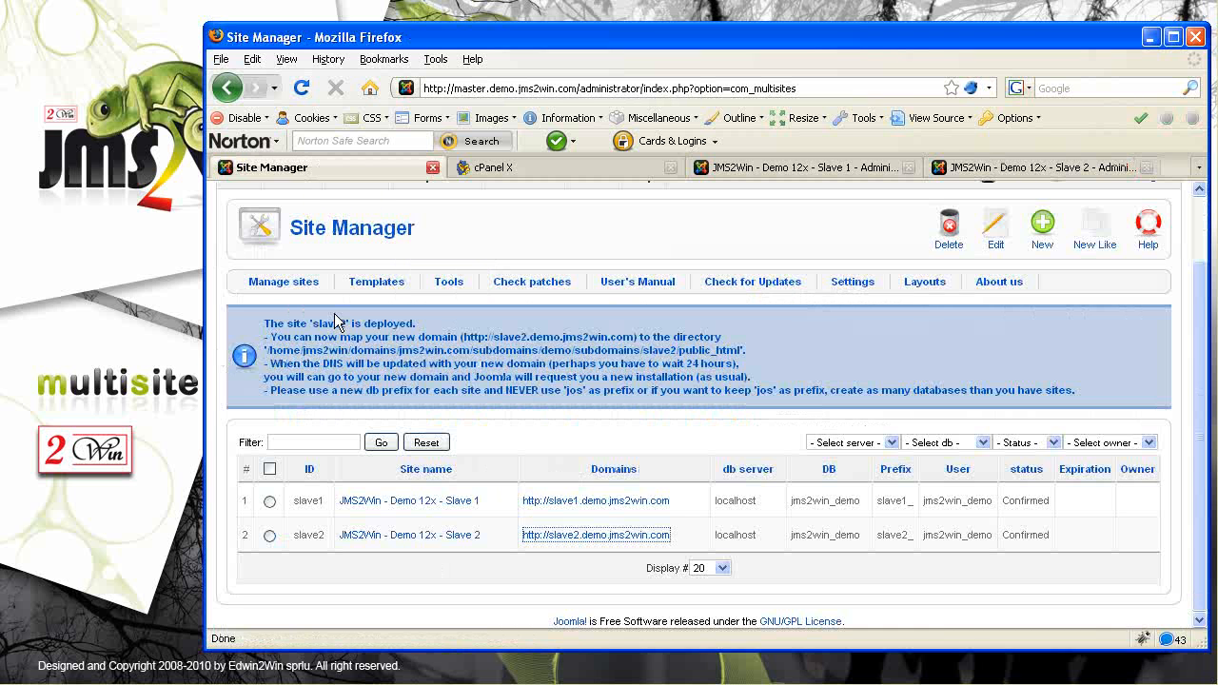
In Multi Sites Tools, expand :master_db: and show slave2's details (template replicMaster, prefix slave2_)
click(448, 283)
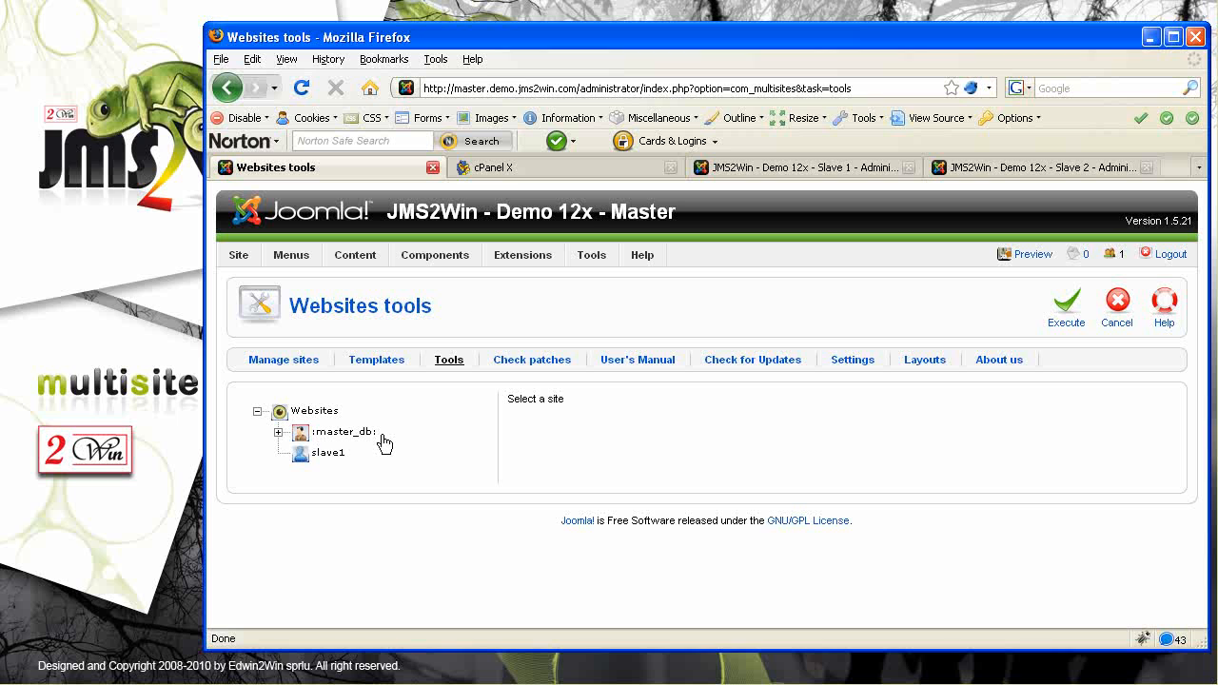
click(318, 455)
click(278, 432)
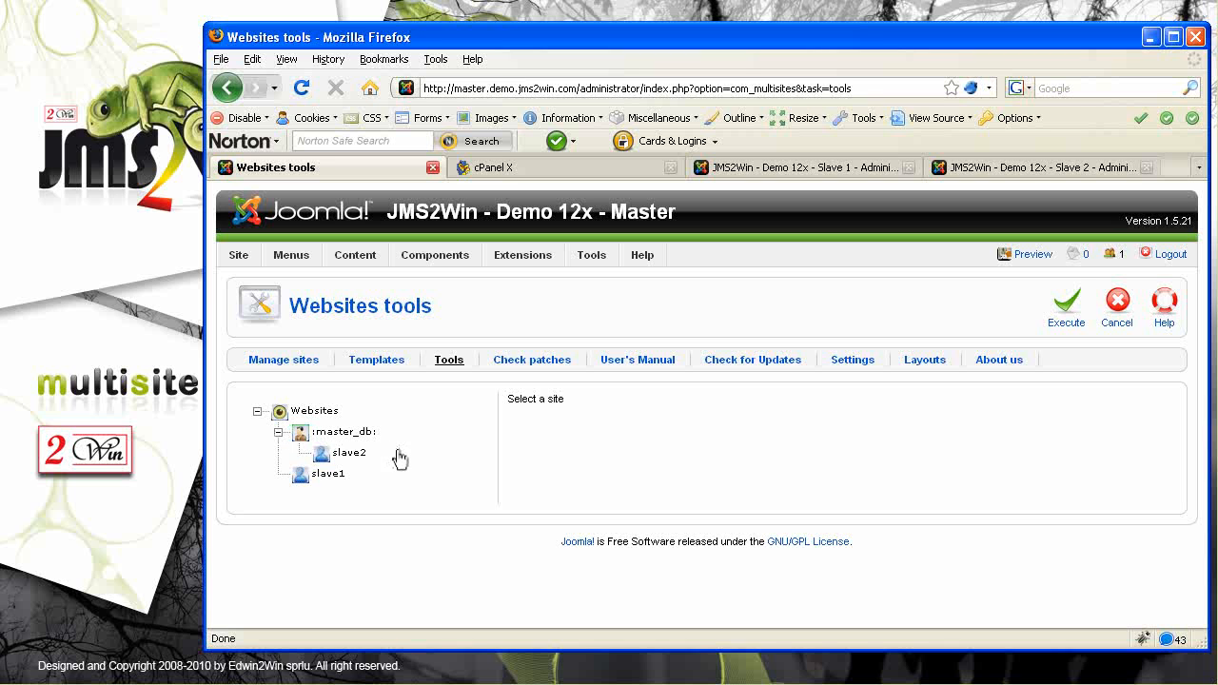
click(335, 458)
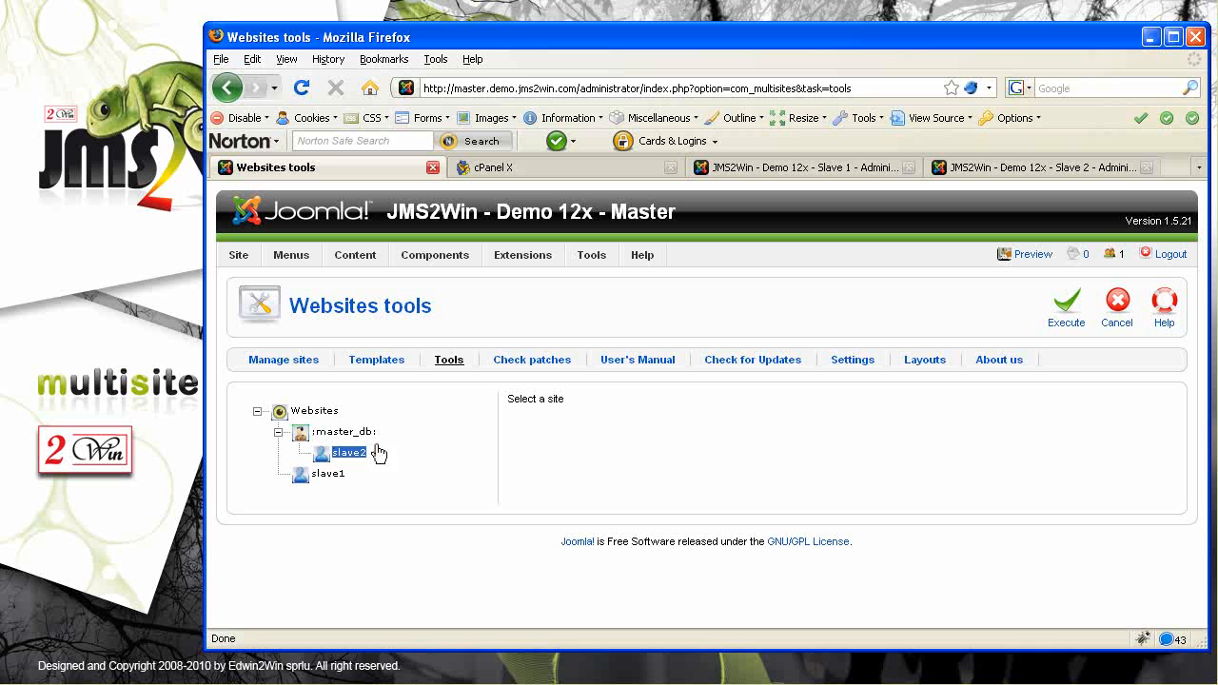
click(348, 454)
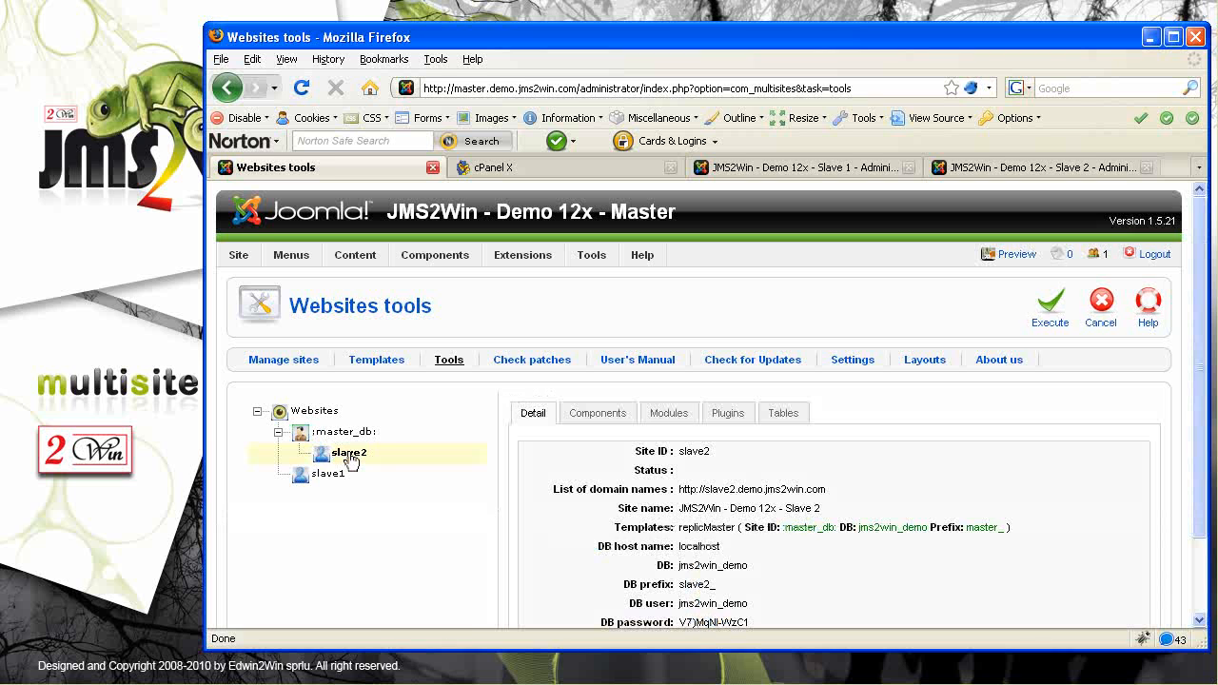
Browse slave2's Components, Modules, Plugins and Tables tabs
drag(1201, 344, 1201, 520)
click(613, 320)
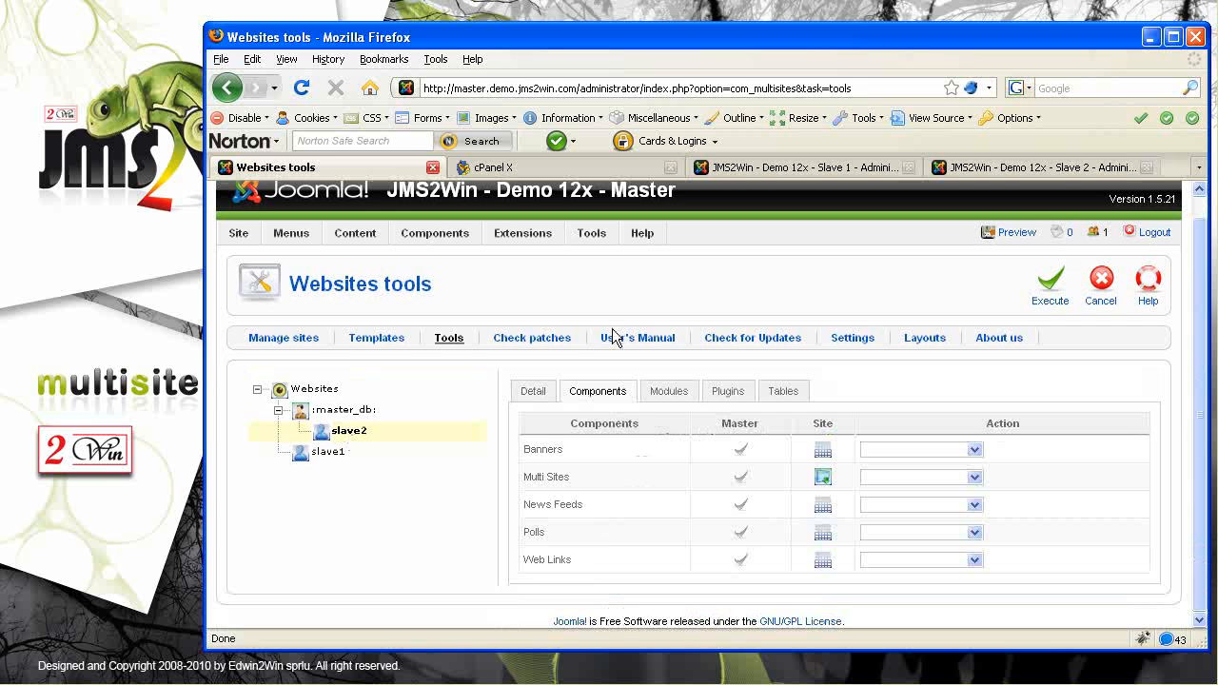
click(668, 394)
click(729, 394)
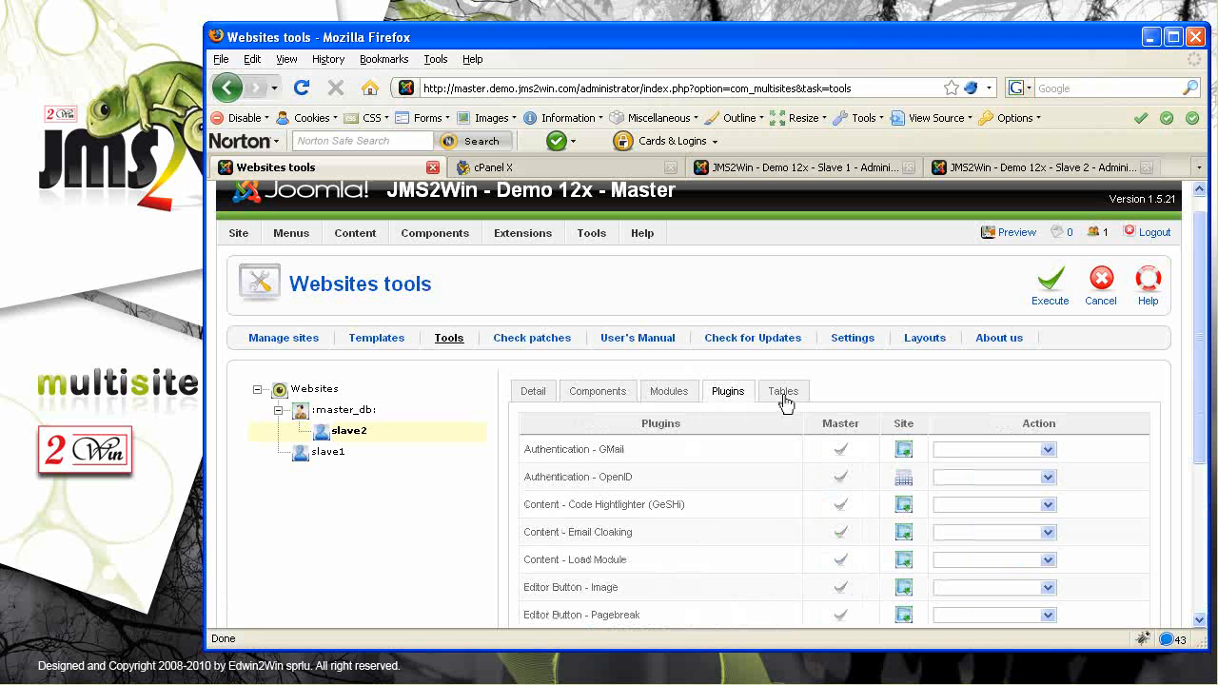
scroll(1047, 361, down, 2)
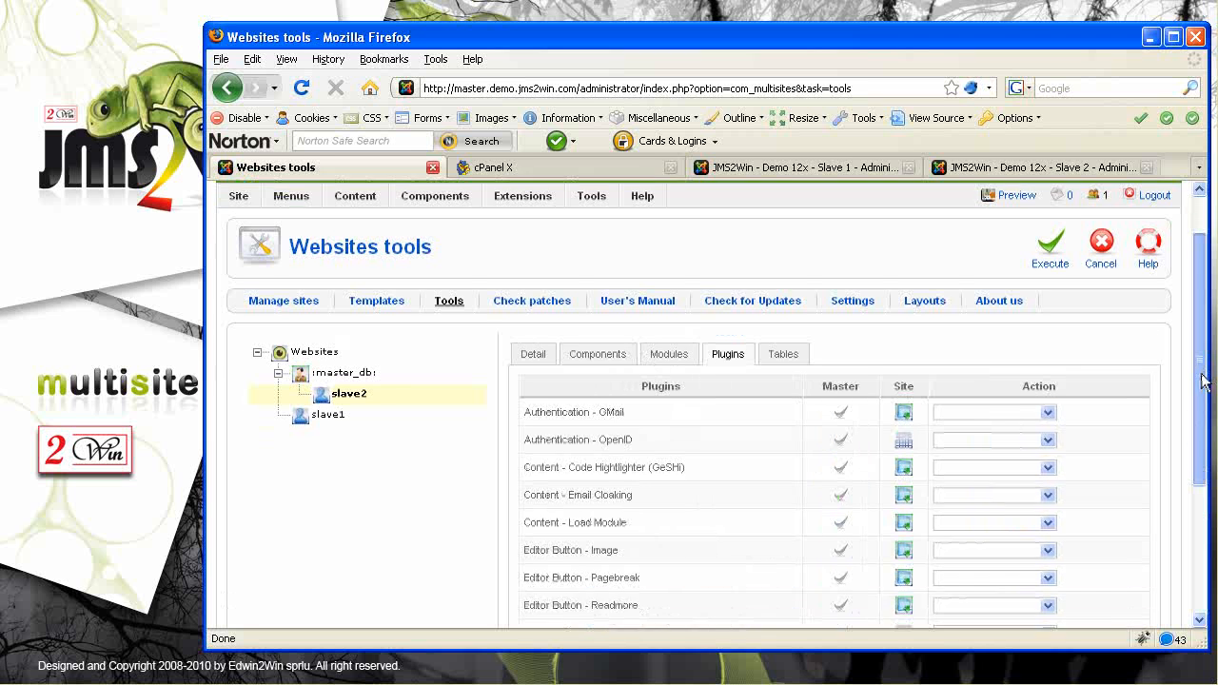
click(786, 320)
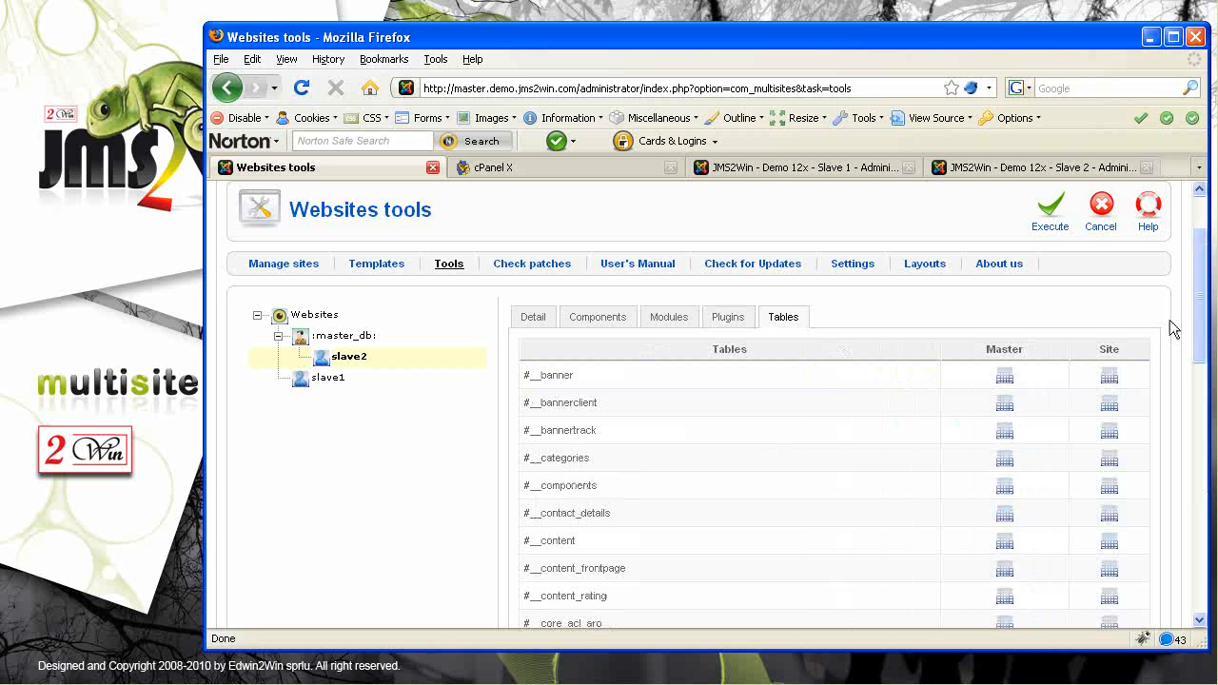
mouse_move(1199, 323)
mouse_down()
mouse_move(1195, 595)
mouse_move(1206, 340)
mouse_up()
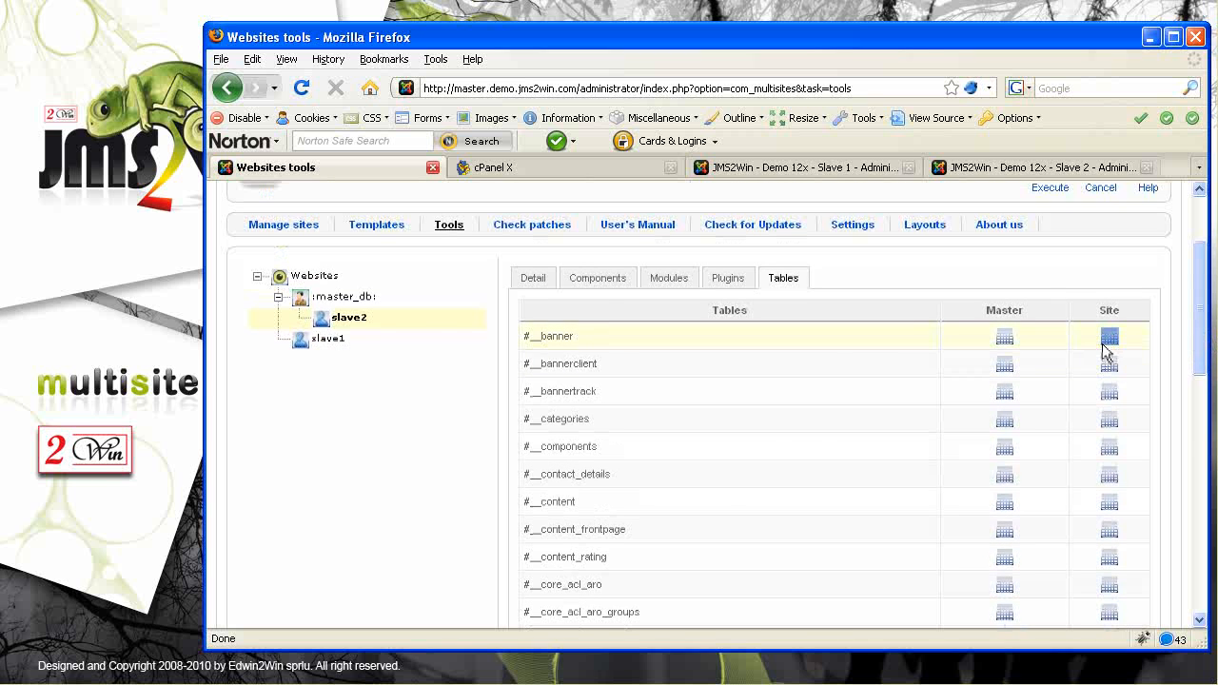
Uninstall the Multi Sites component from slave2 and return to Websites tools
click(596, 278)
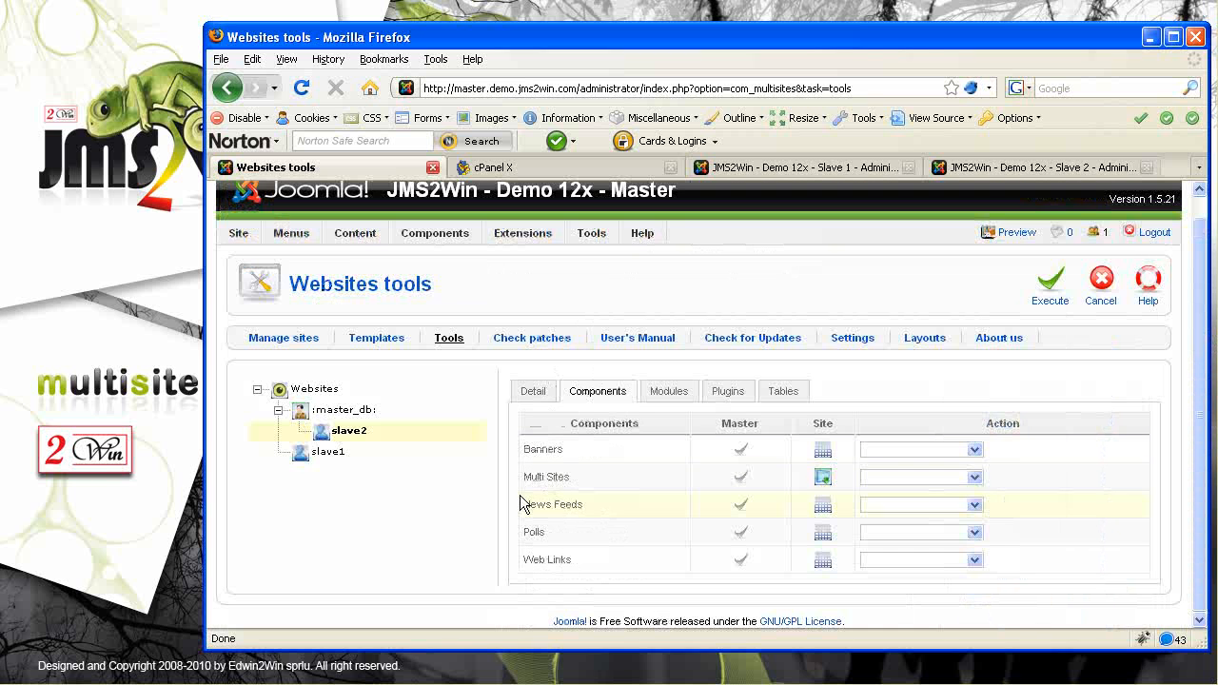
drag(592, 480, 517, 493)
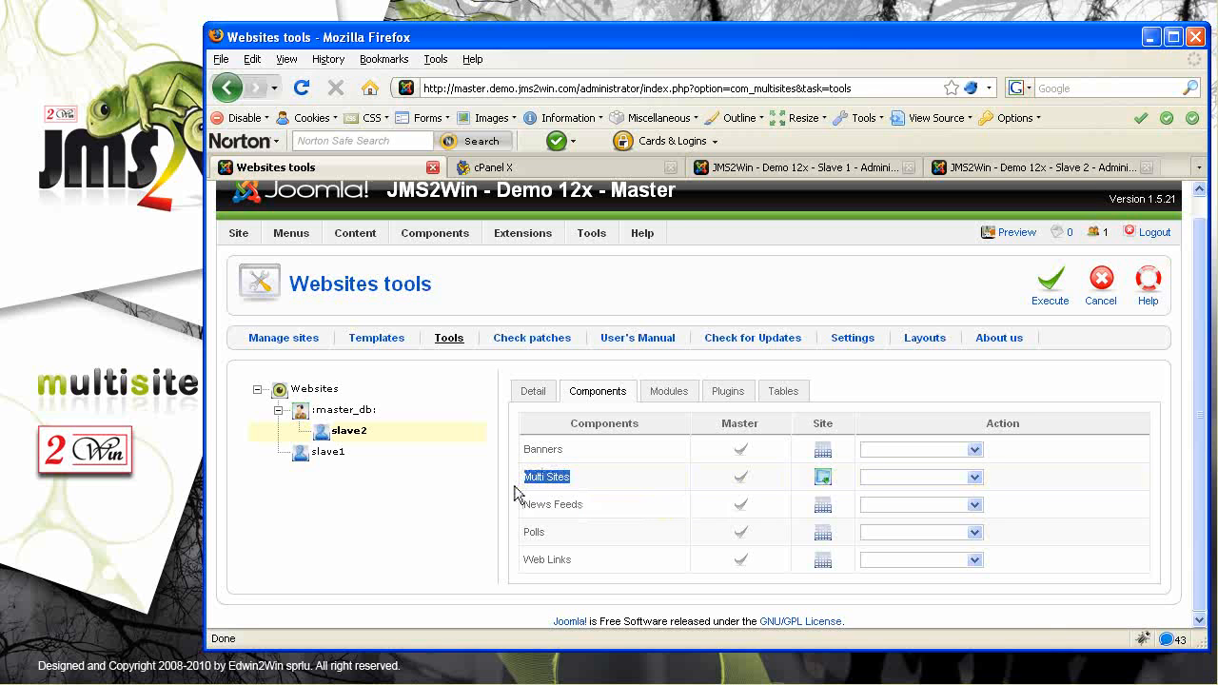
click(977, 478)
click(900, 505)
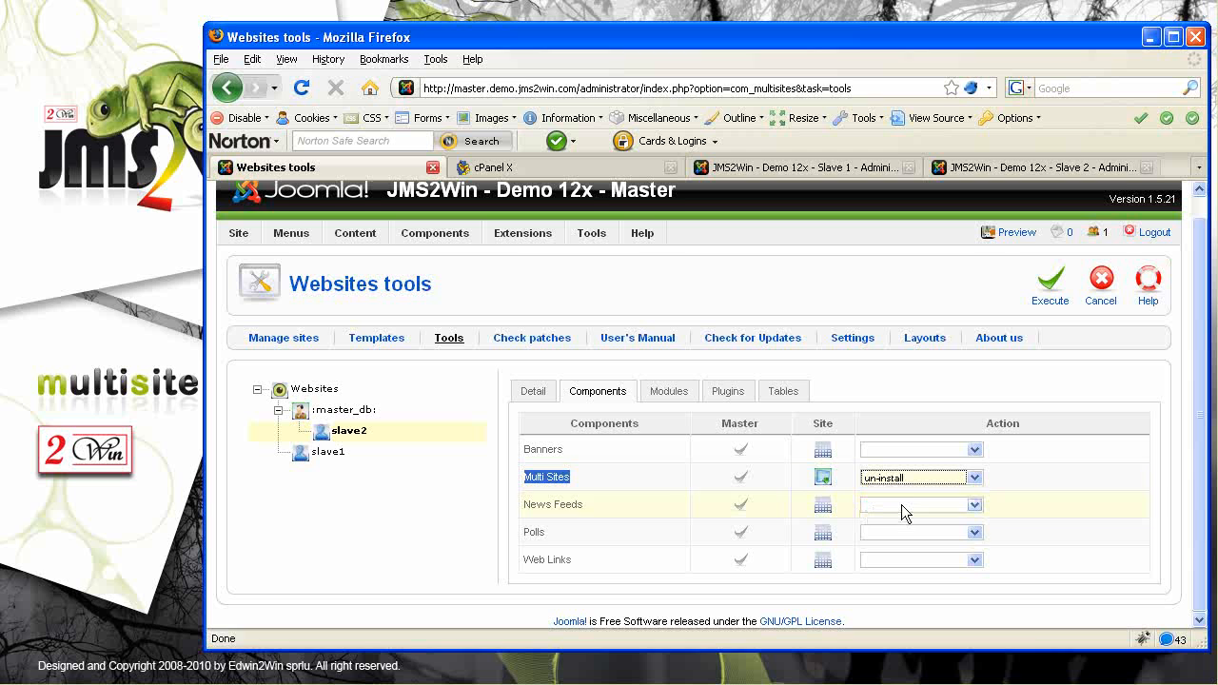
click(1048, 297)
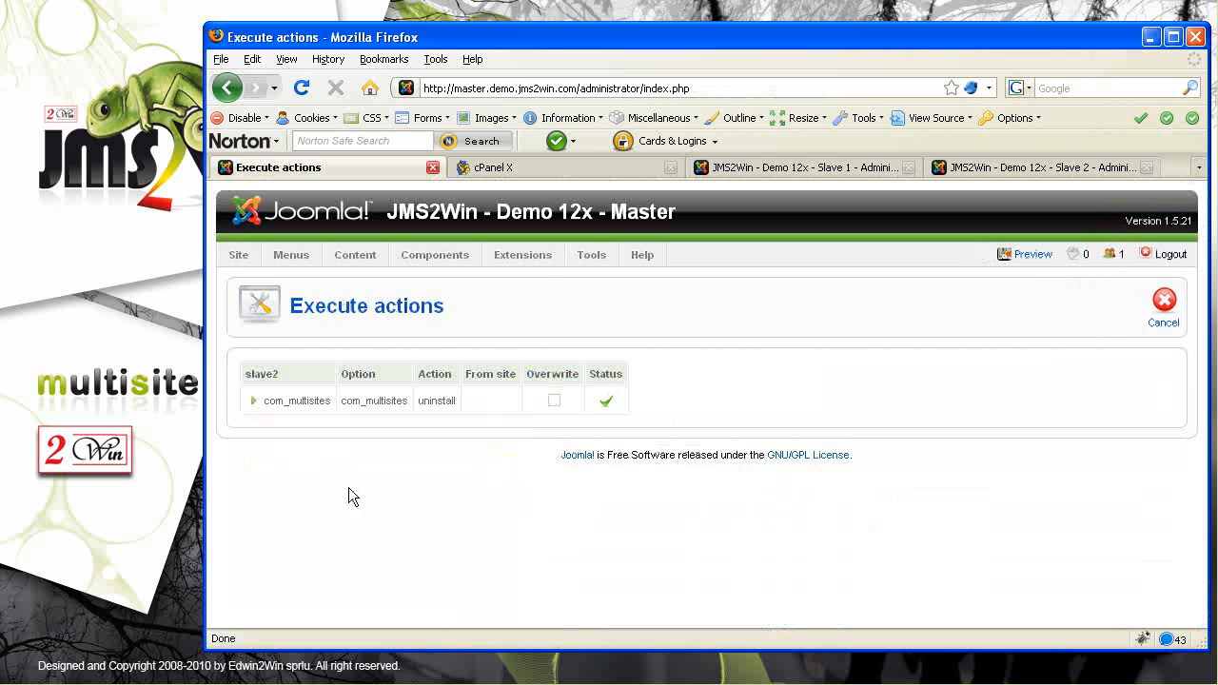
click(1165, 314)
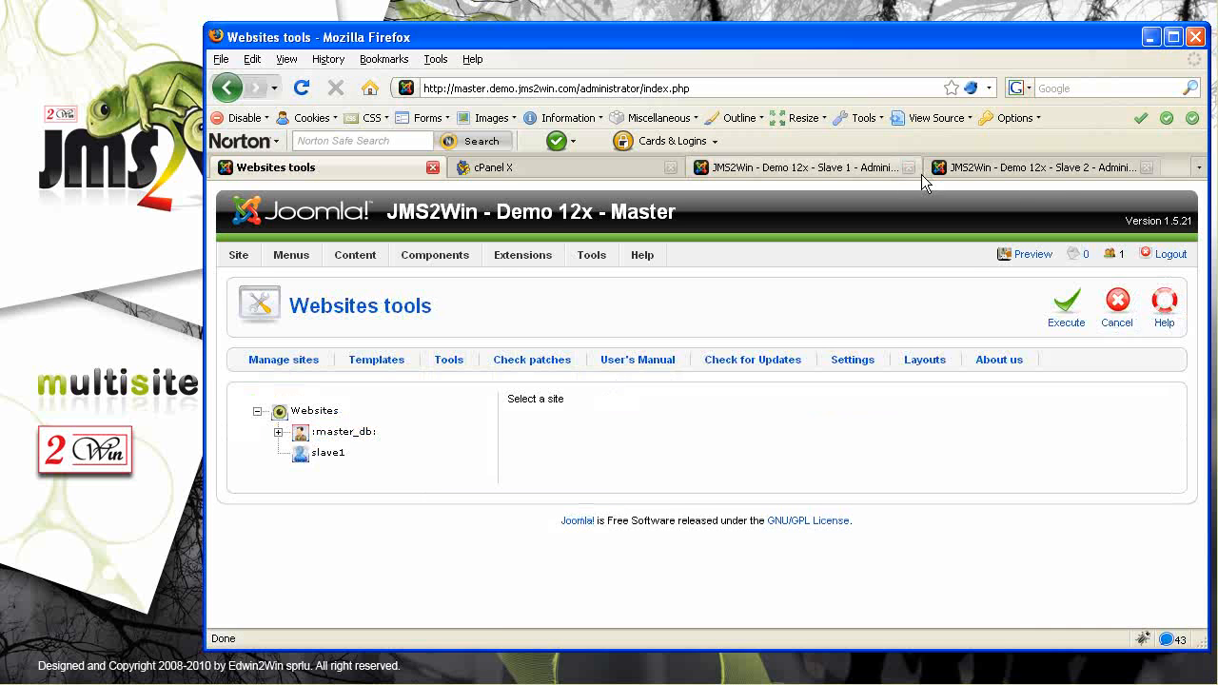
click(1054, 168)
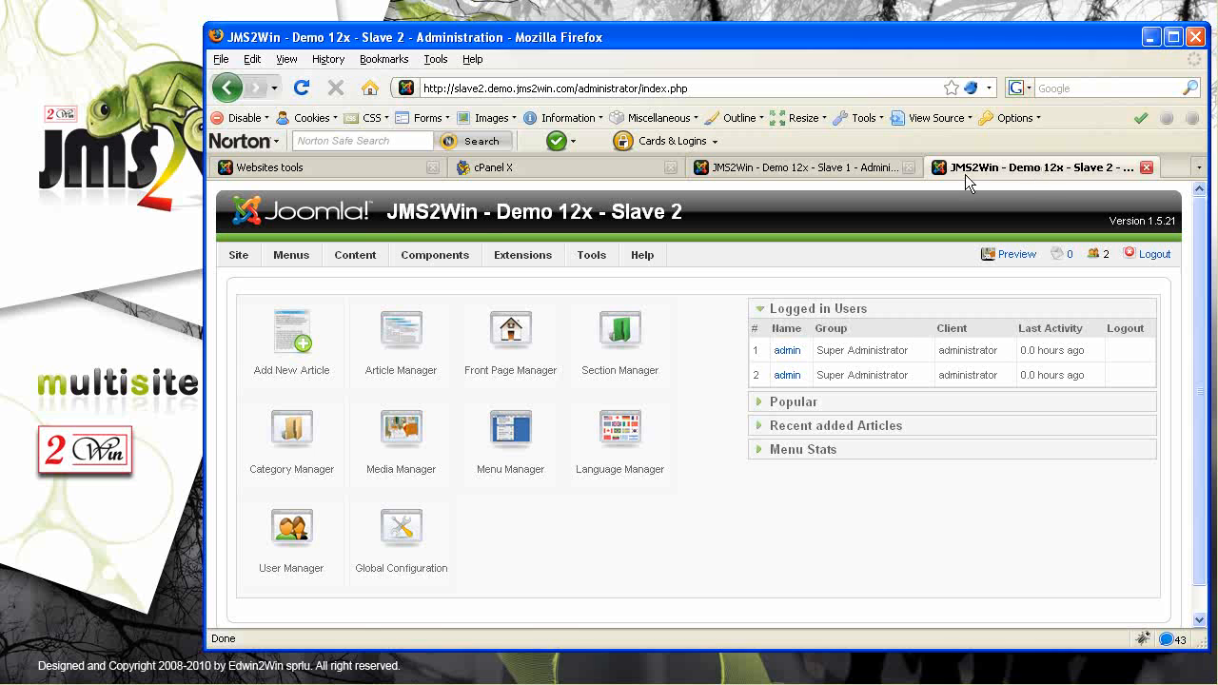
Open Slave 2's Banner Manager and check that Multi Sites is missing from its Components menu
mouse_move(435, 255)
click(447, 283)
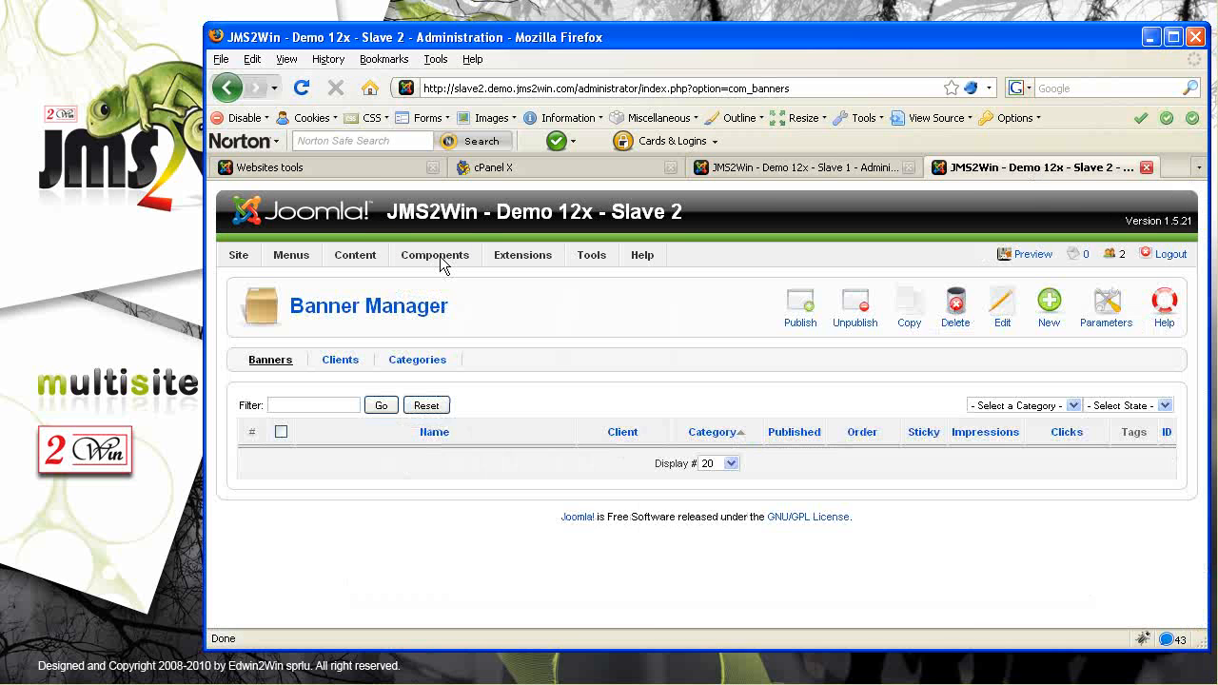
mouse_move(439, 257)
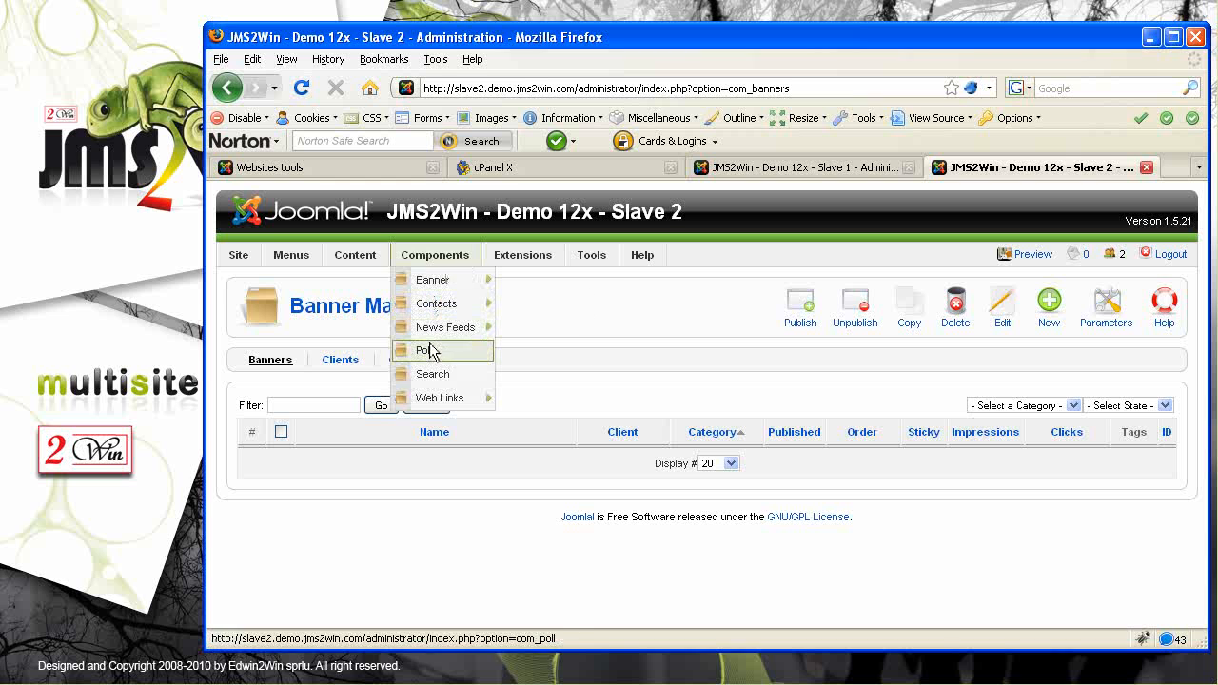
mouse_move(522, 257)
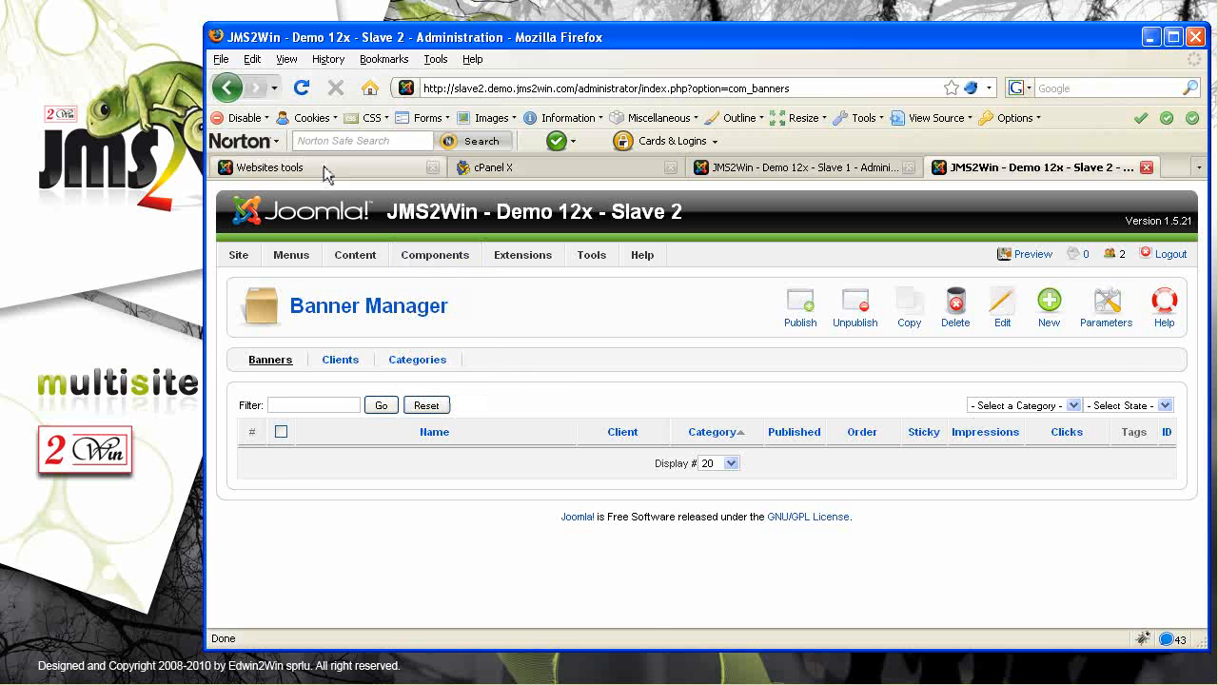
Upload and install com_multisitescontent_V1.0.12.zip on the master site via Extensions > Install/Uninstall
click(268, 168)
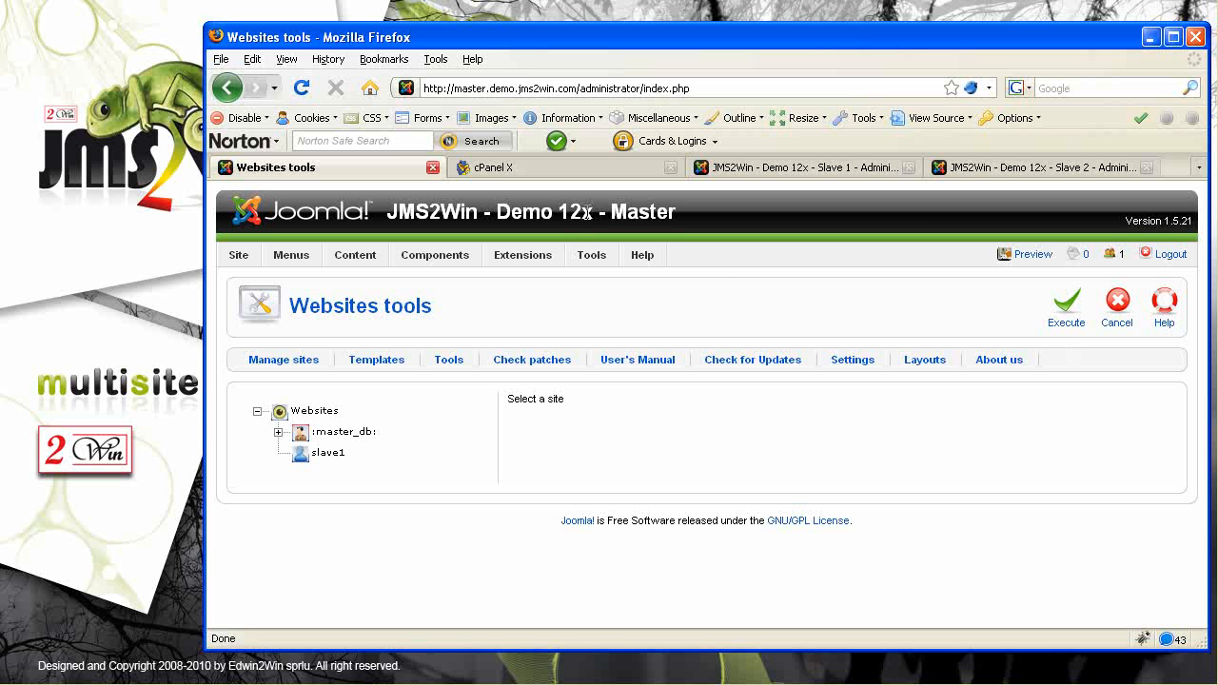
mouse_move(538, 261)
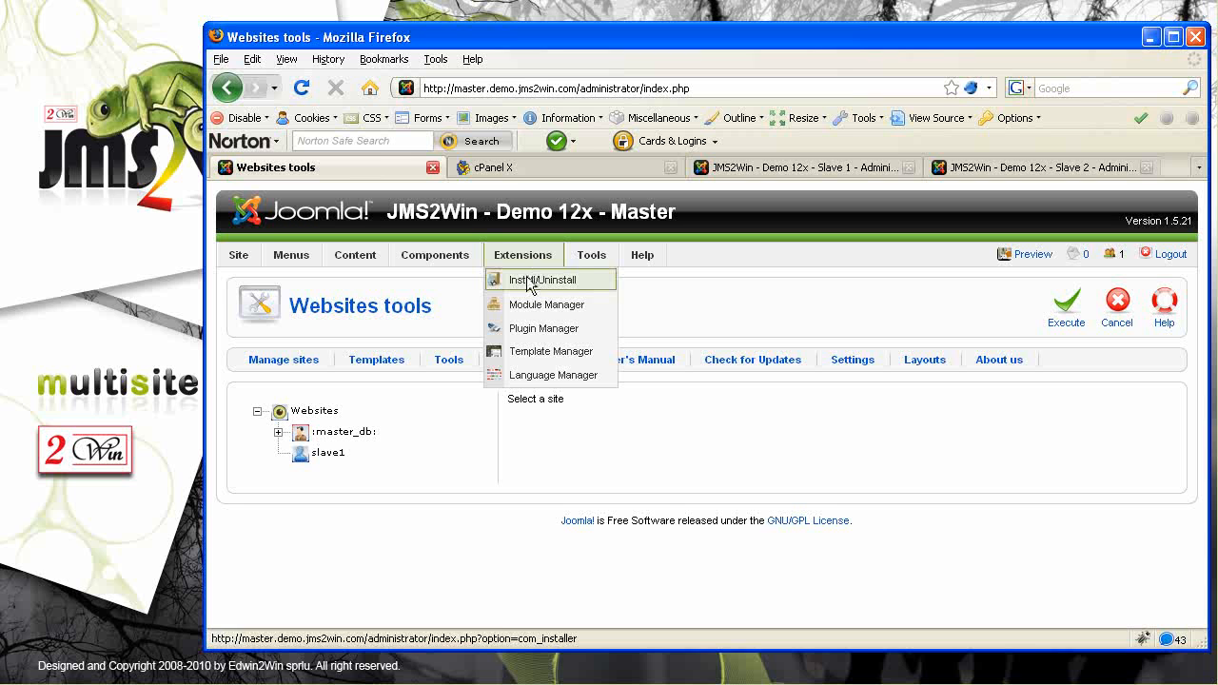
click(533, 281)
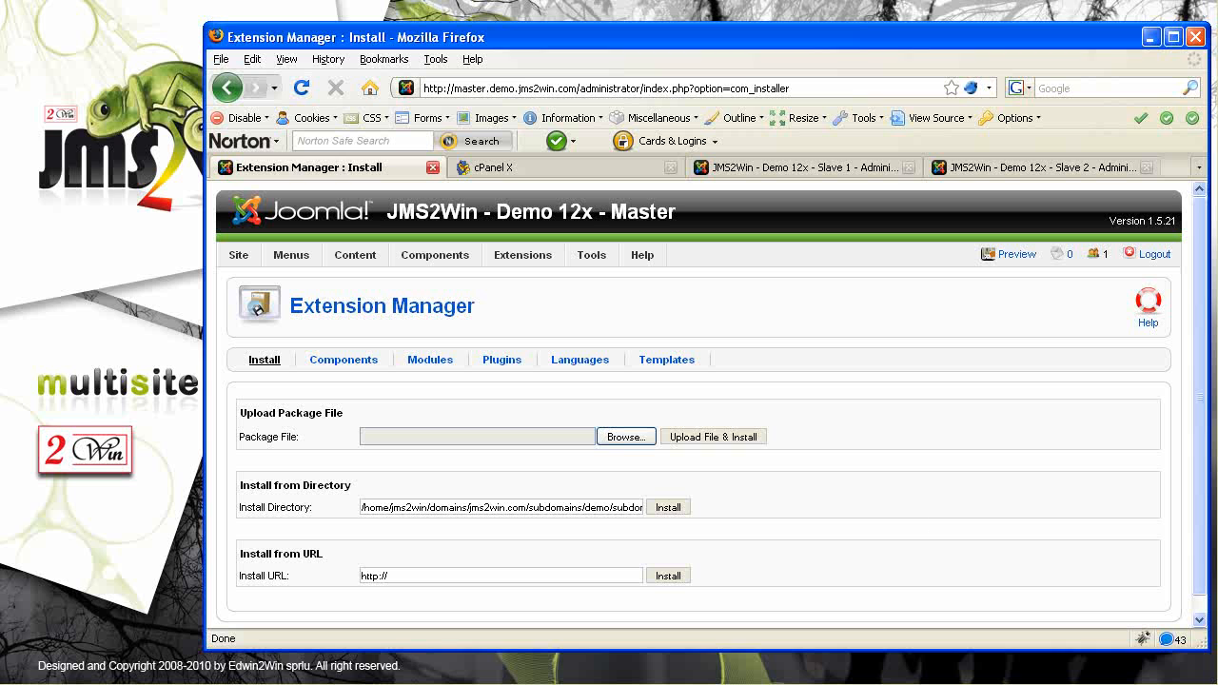
click(627, 437)
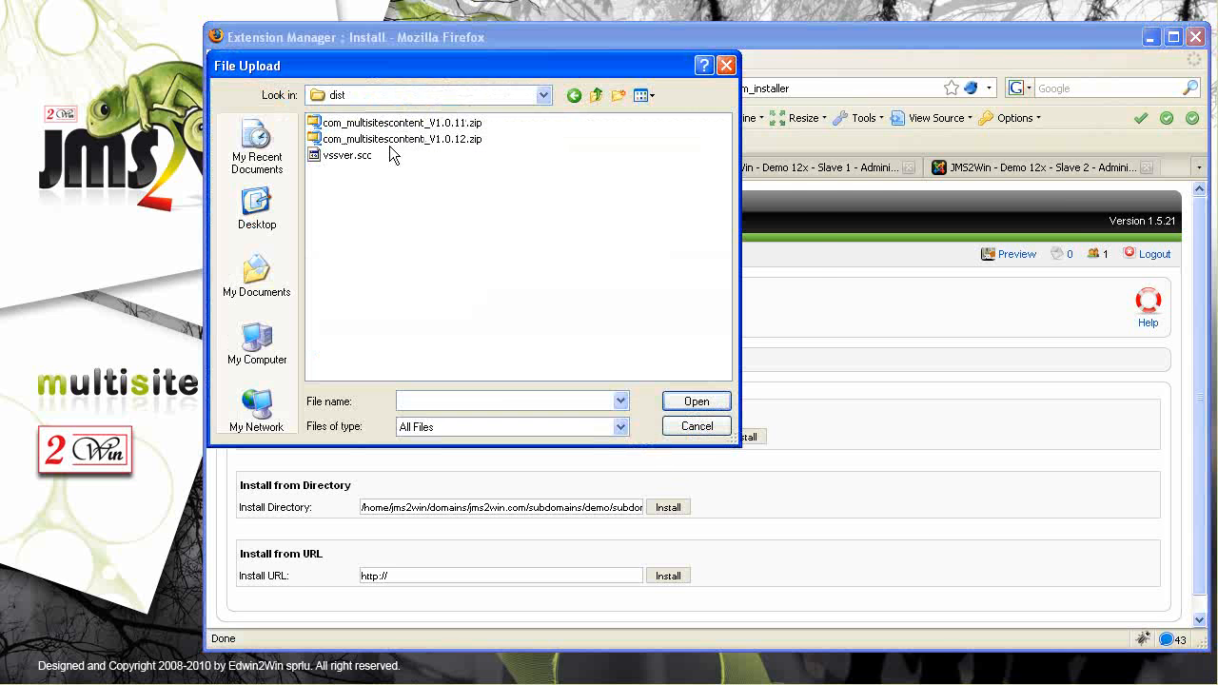
click(371, 140)
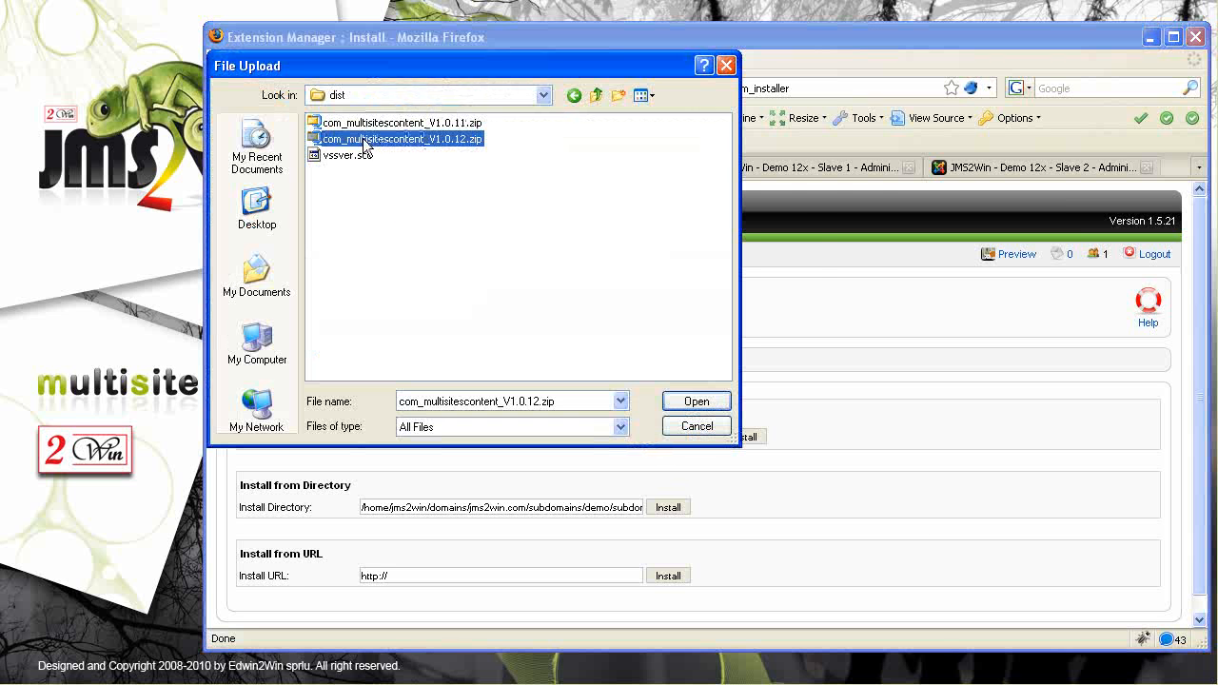
click(696, 402)
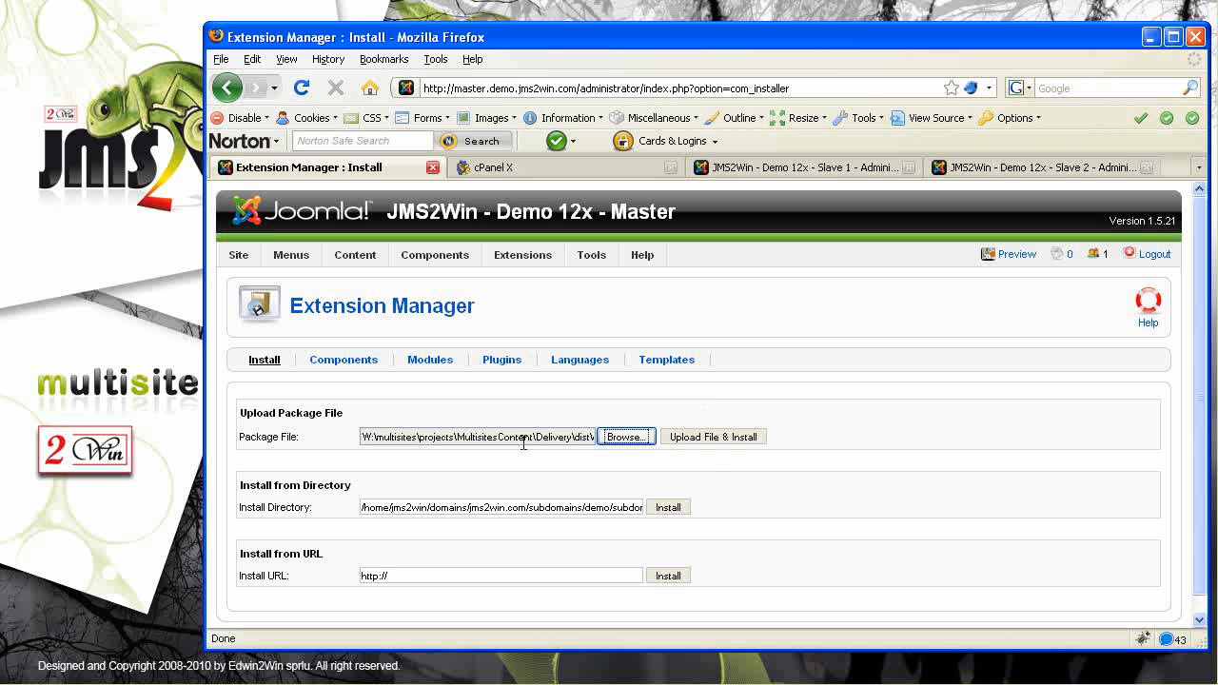
click(716, 448)
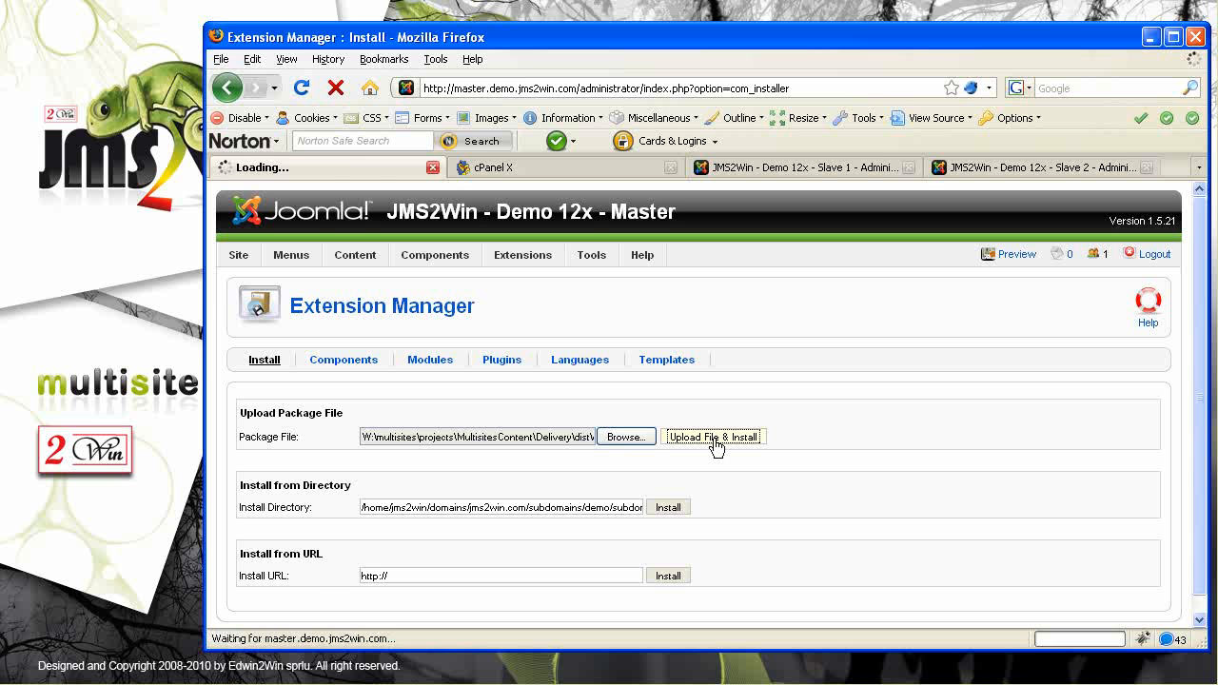
drag(1199, 355, 1203, 383)
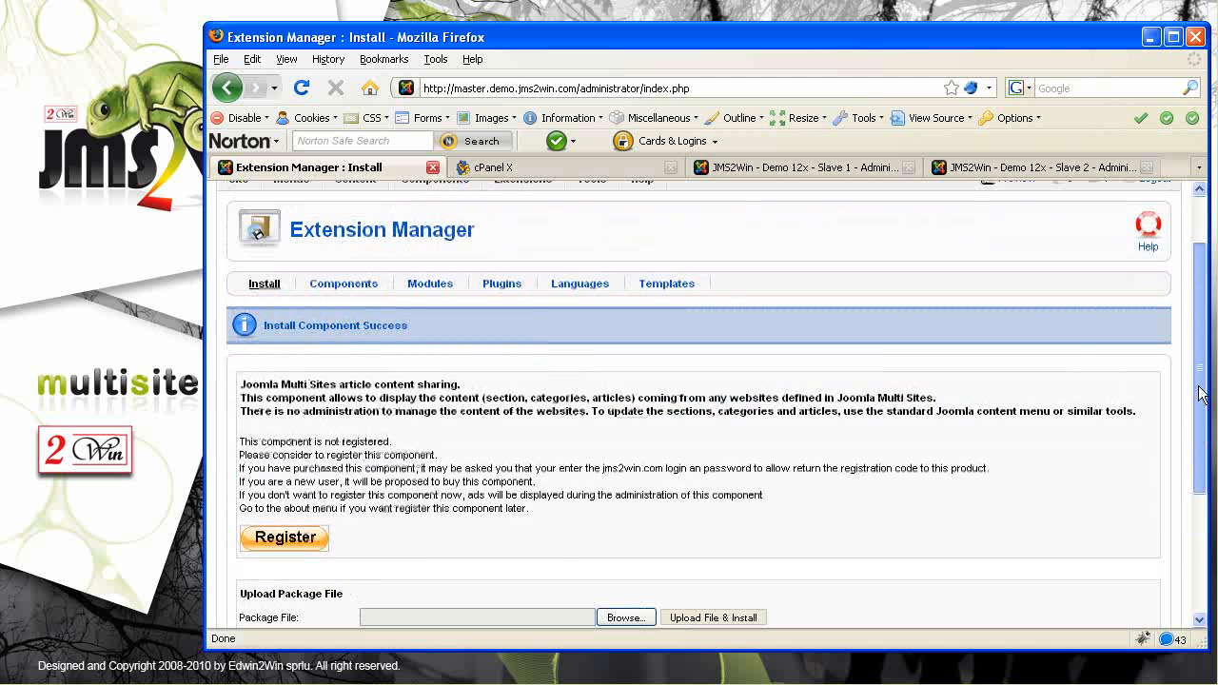
Register the Multi Sites article sharing component by logging in to jms2win with saved credentials
click(305, 540)
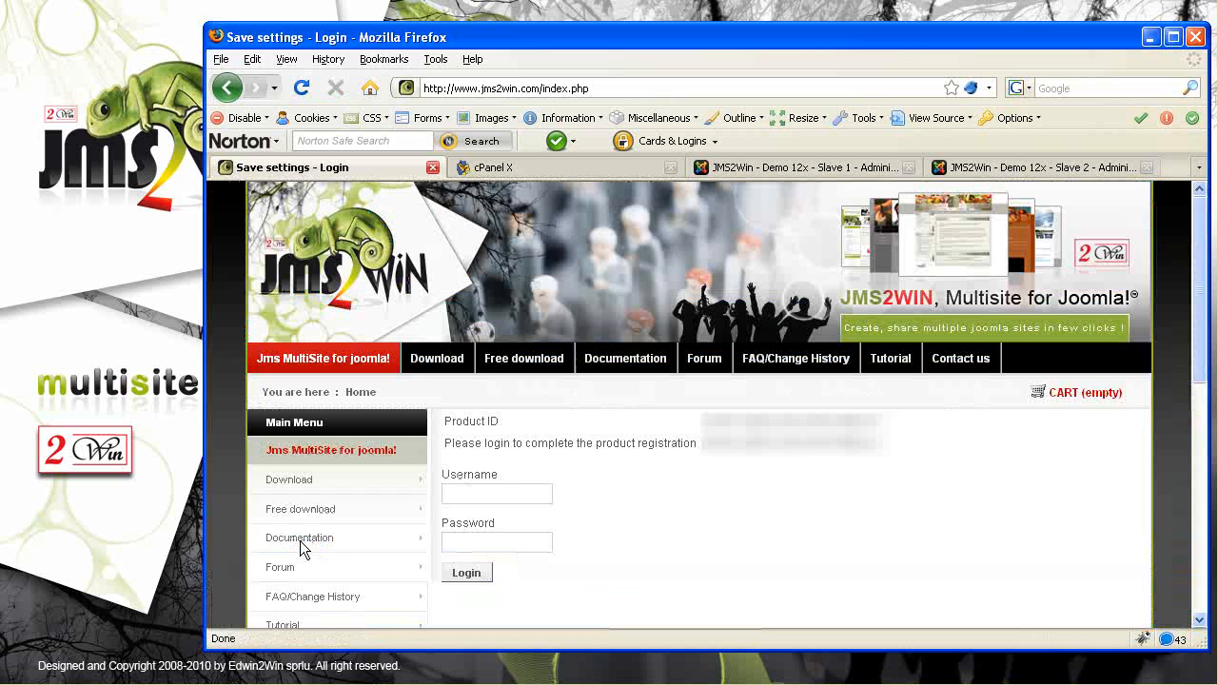
click(464, 491)
click(465, 486)
click(466, 500)
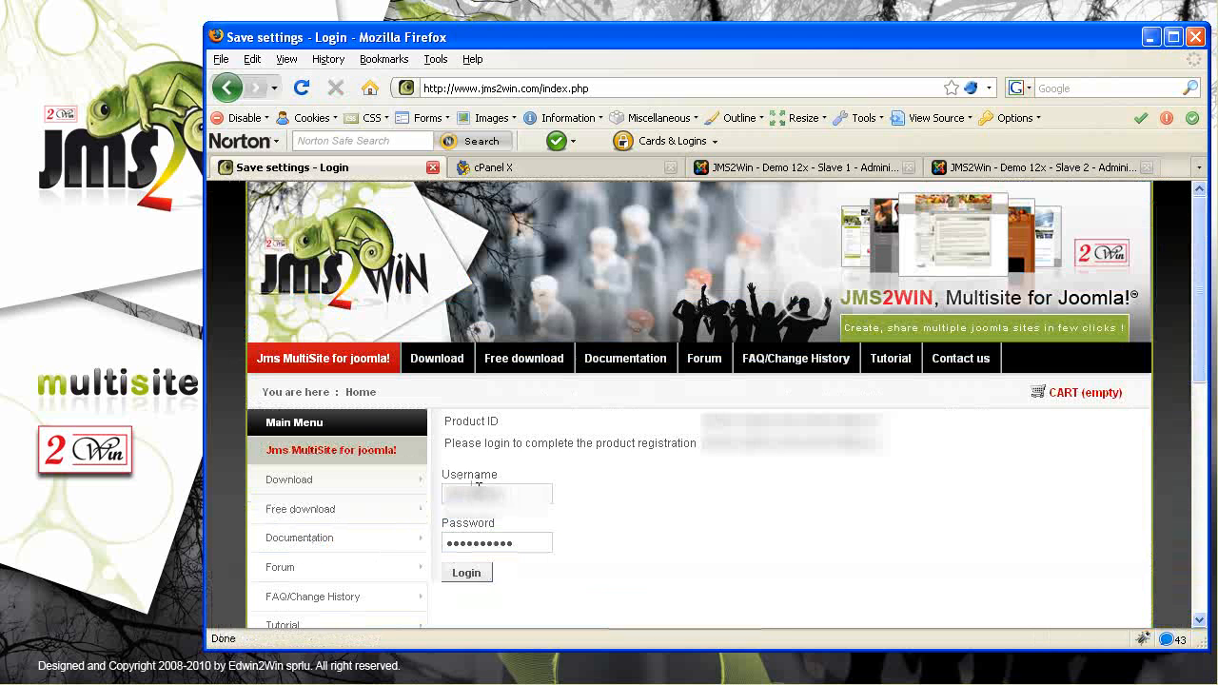
click(468, 573)
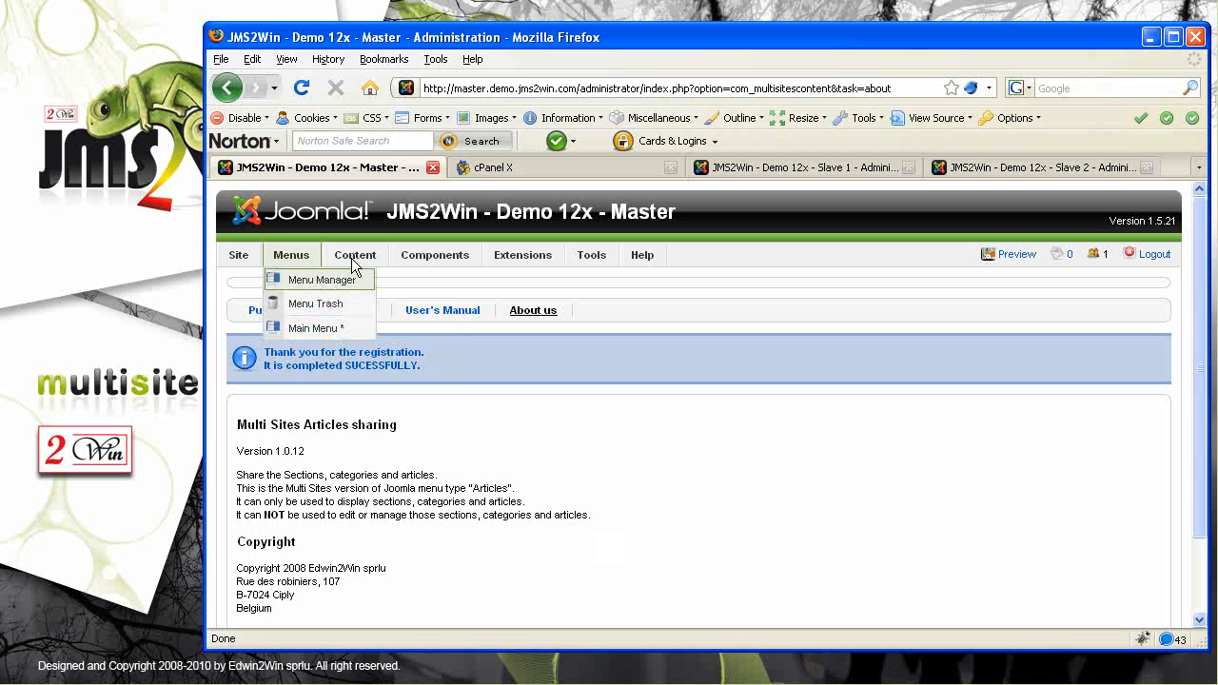
Open the Multi Sites websites tools and list the components available for slave1
mouse_move(353, 264)
mouse_move(435, 261)
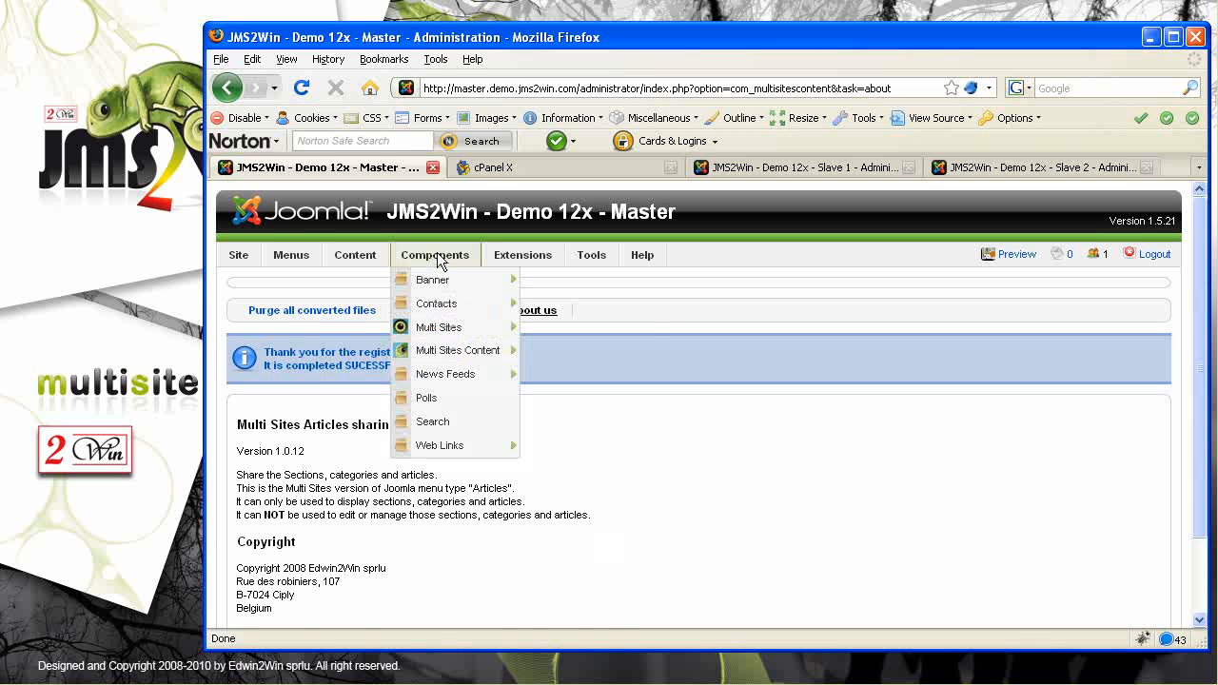
mouse_move(442, 354)
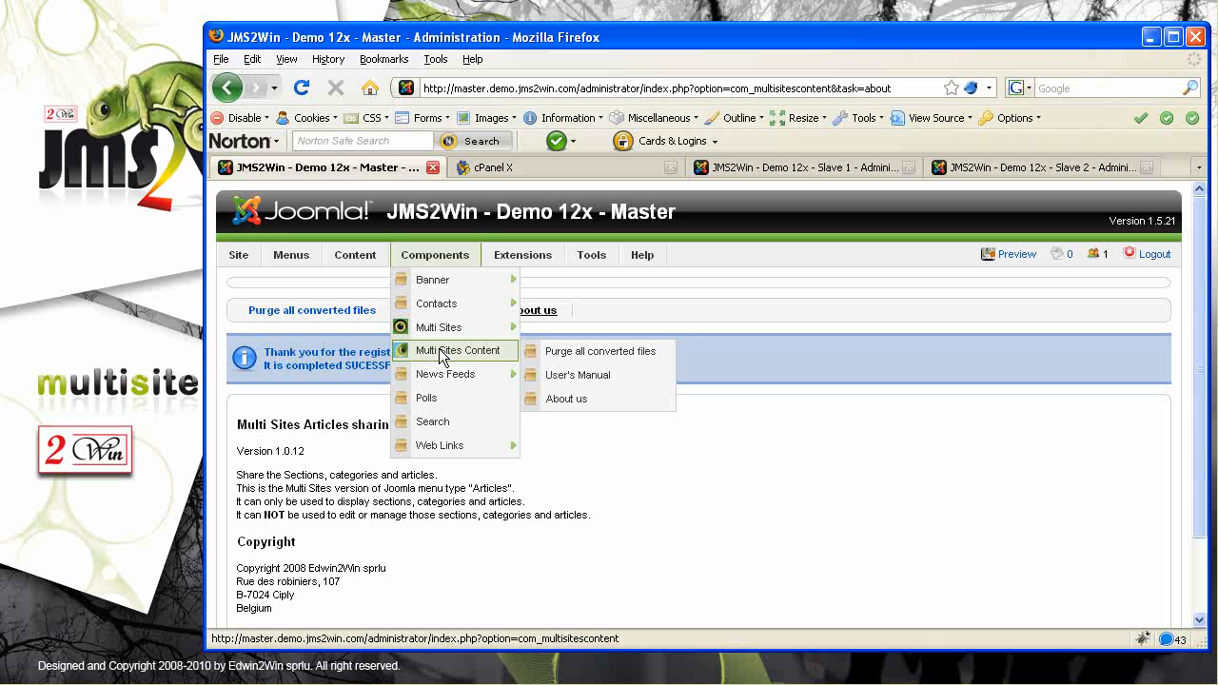
mouse_move(433, 333)
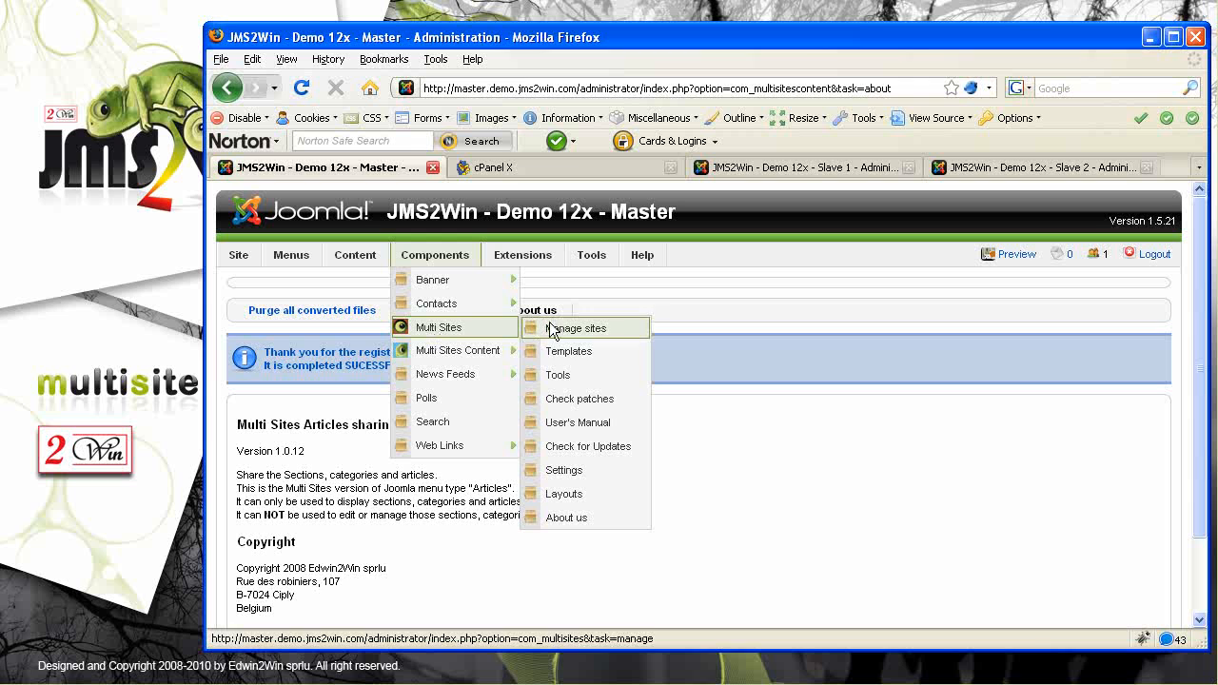
click(561, 376)
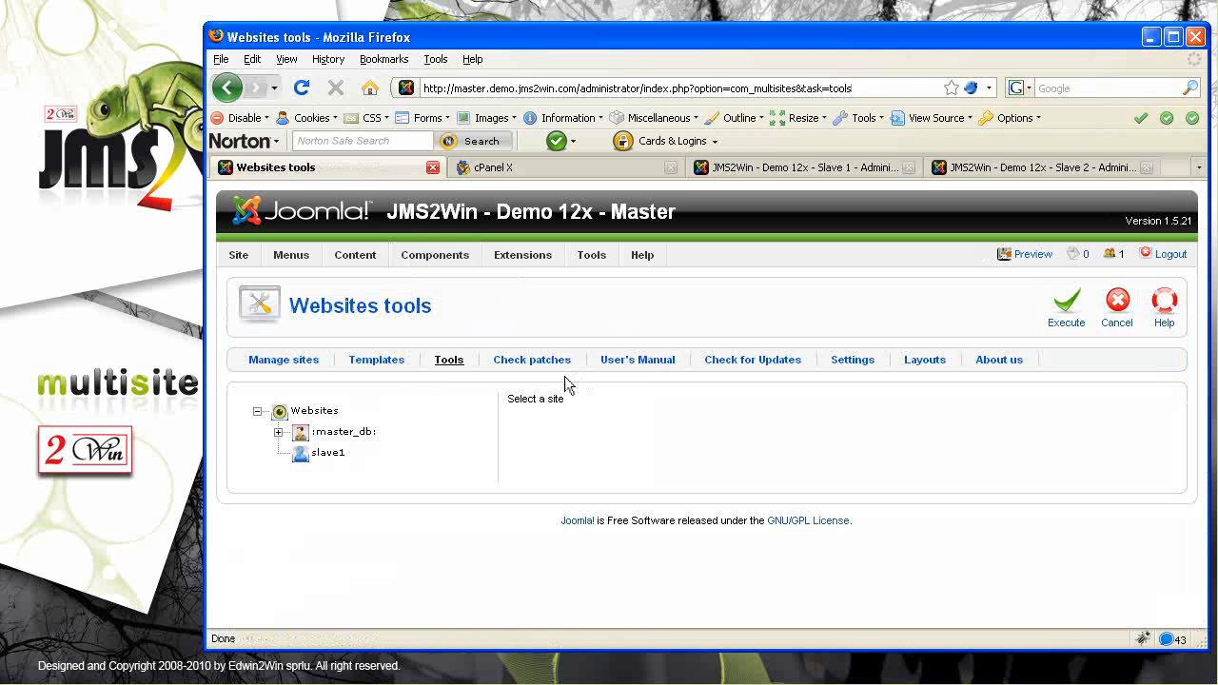
click(327, 455)
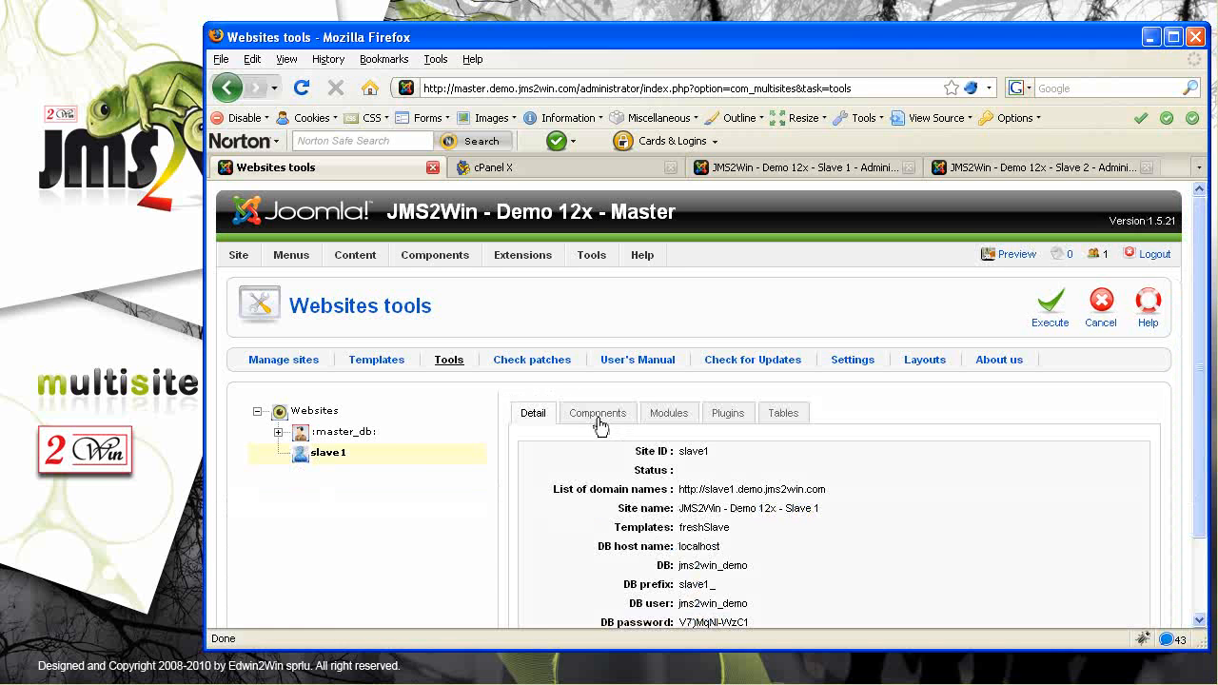
click(598, 415)
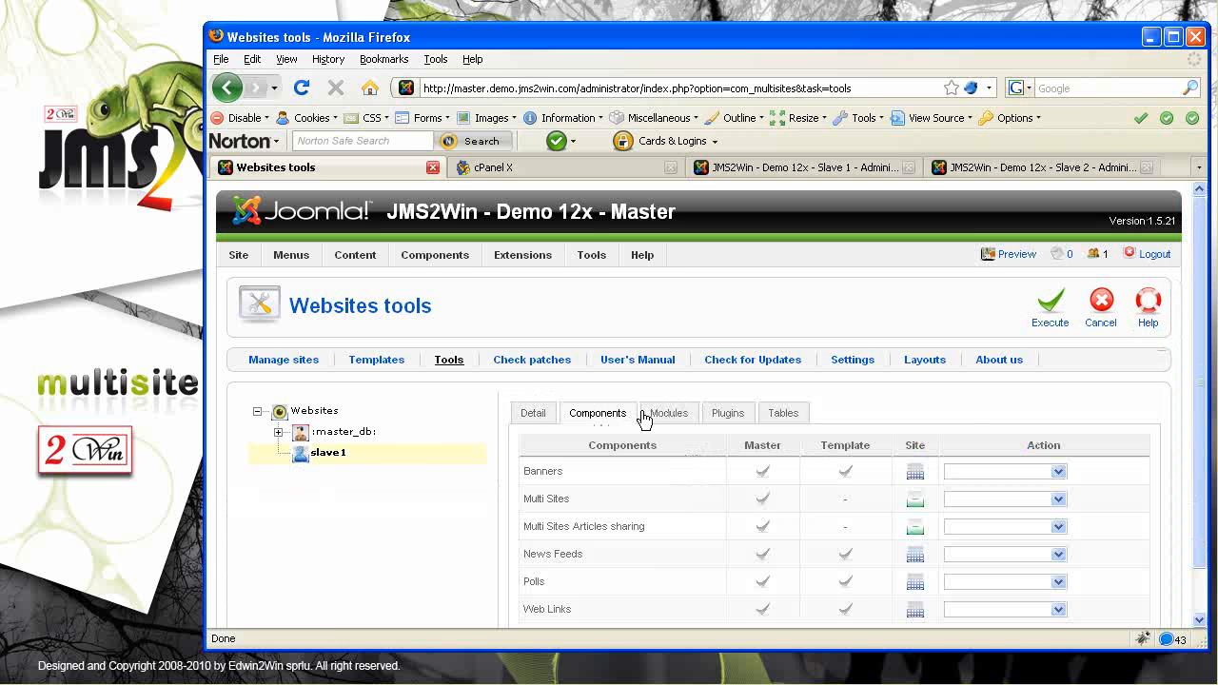
Set Multi Sites Articles sharing to 'install from master', execute it, and return to the tools
scroll(1186, 514, down, 1)
drag(646, 477, 540, 474)
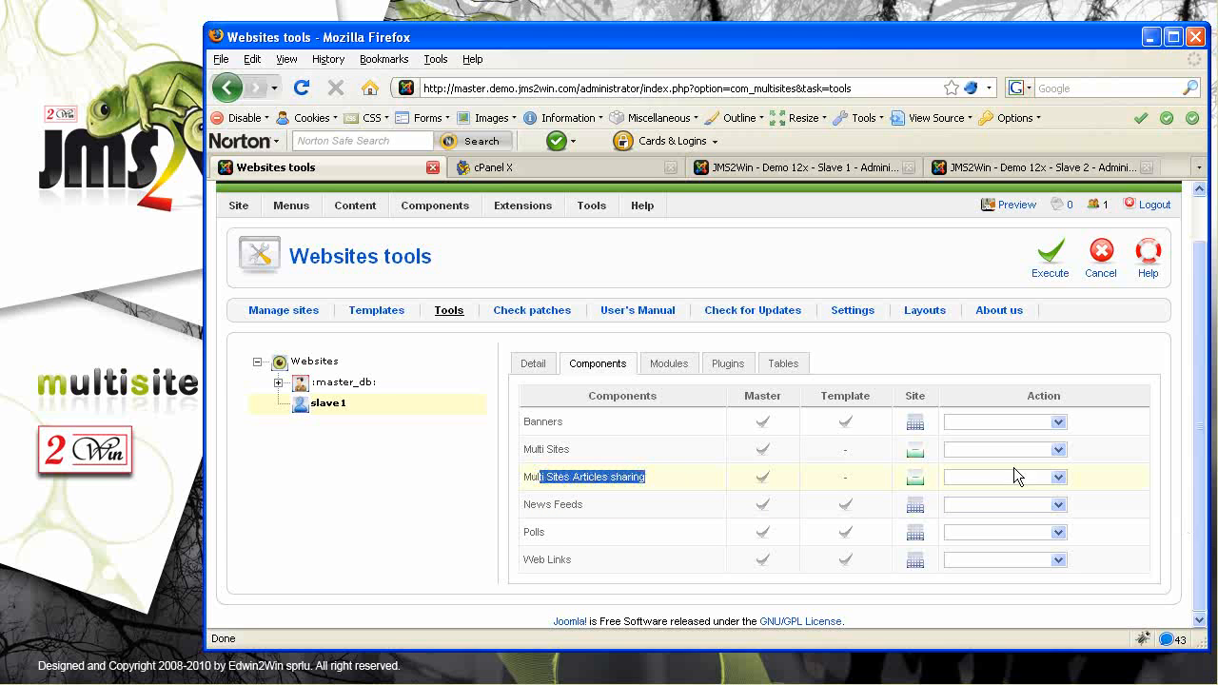
click(1057, 477)
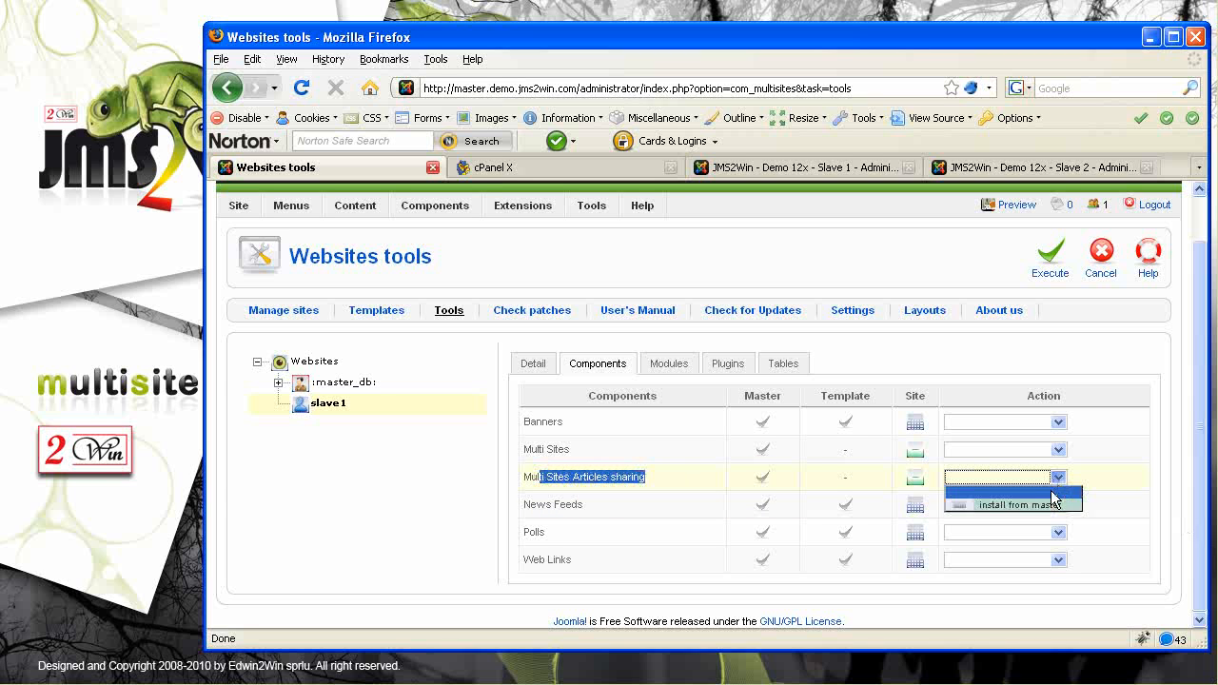
click(1041, 505)
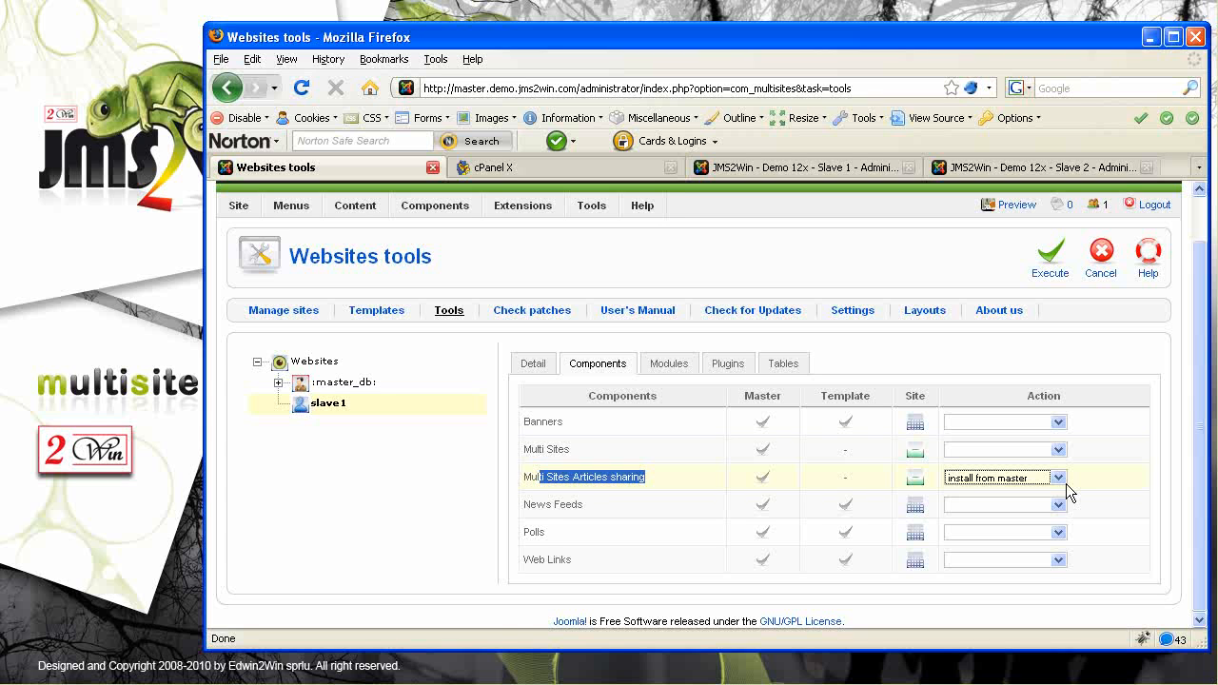
click(1051, 263)
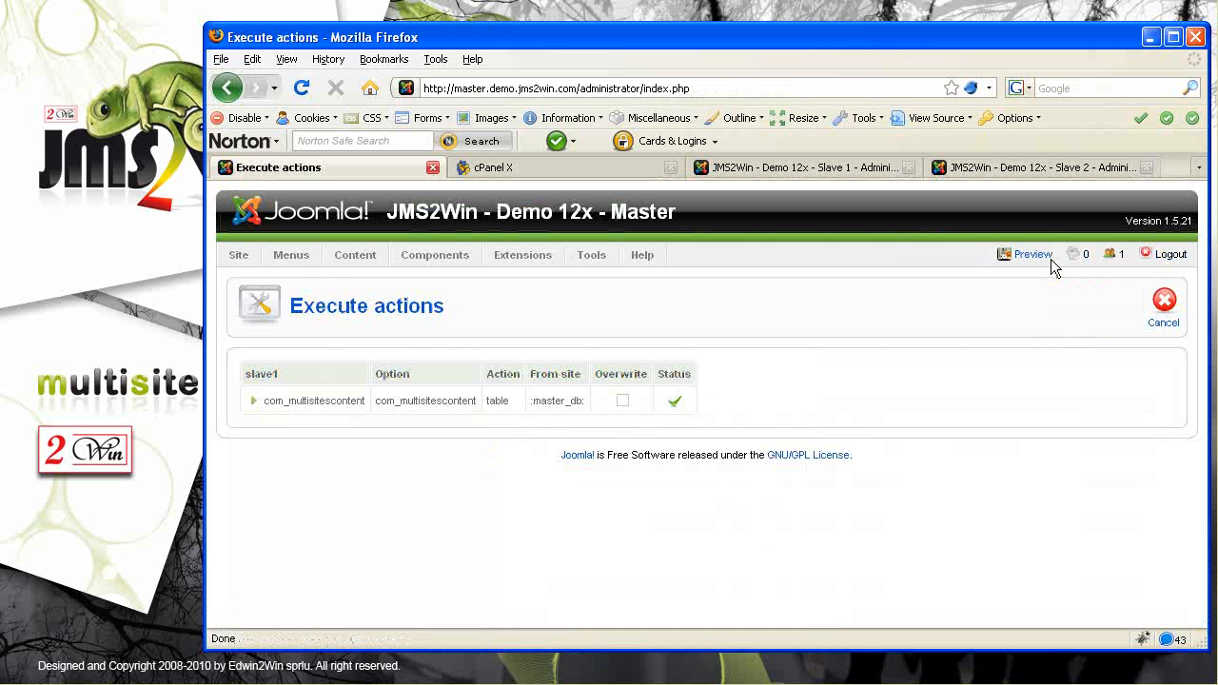
click(1165, 307)
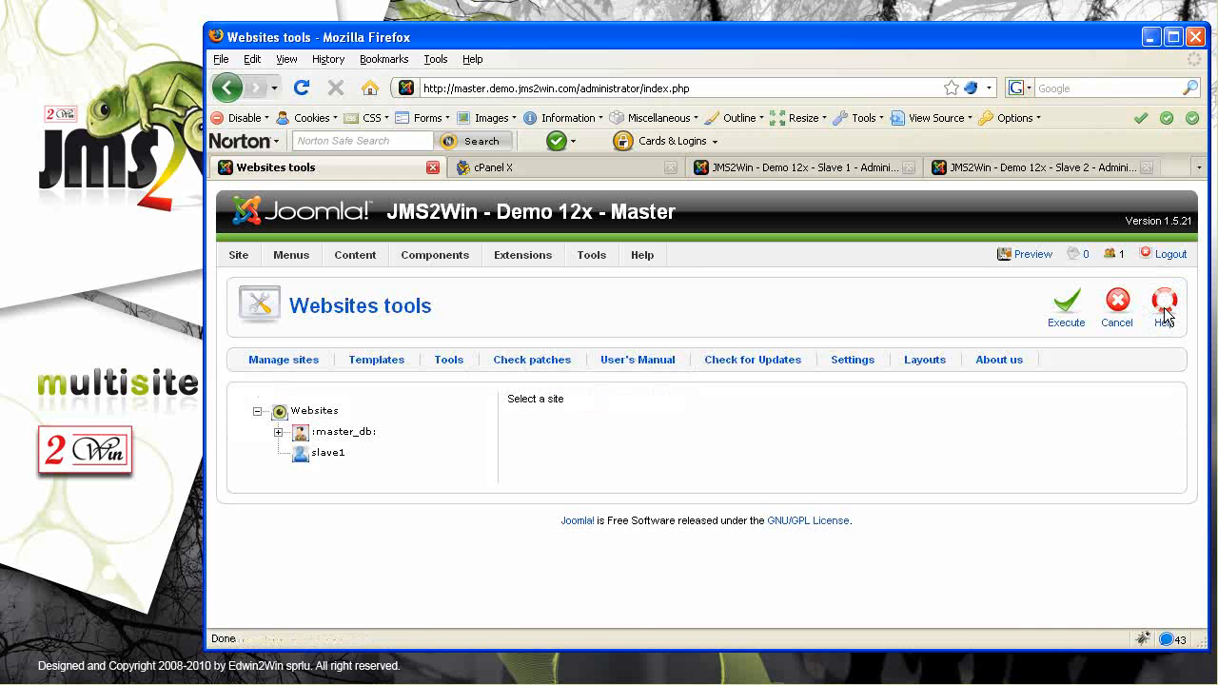
Run 'install extension' for Multi Sites Articles sharing on slave2, then return to Websites tools
click(277, 432)
click(350, 455)
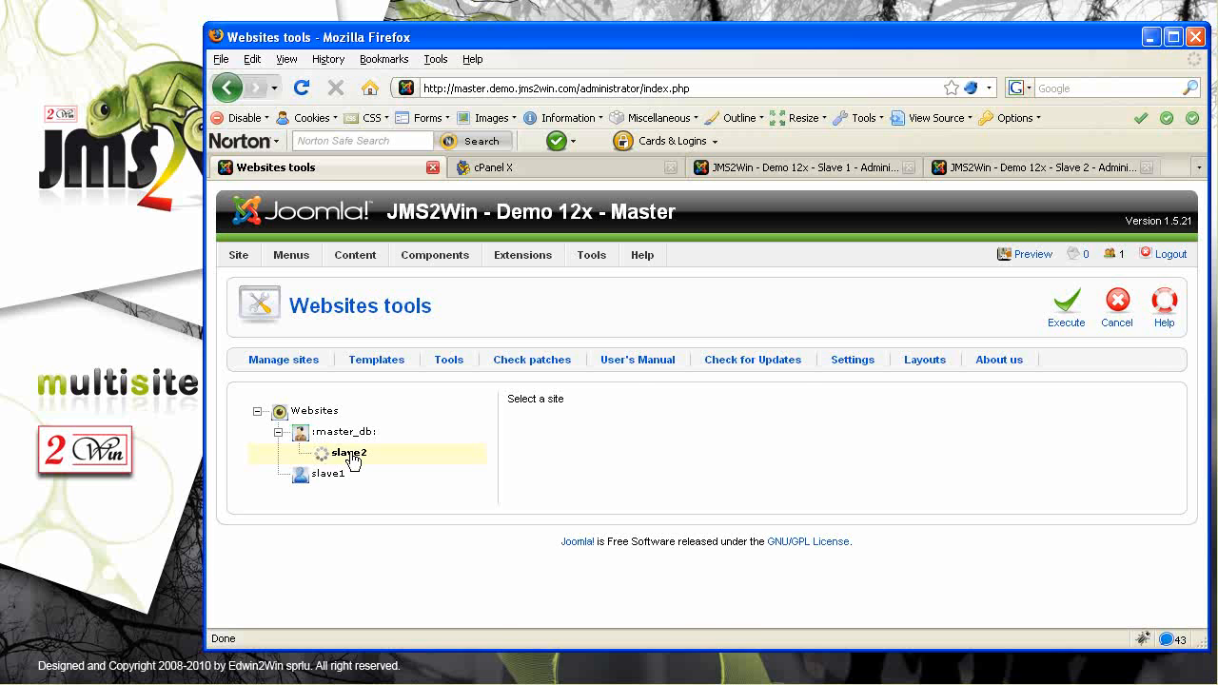
click(590, 413)
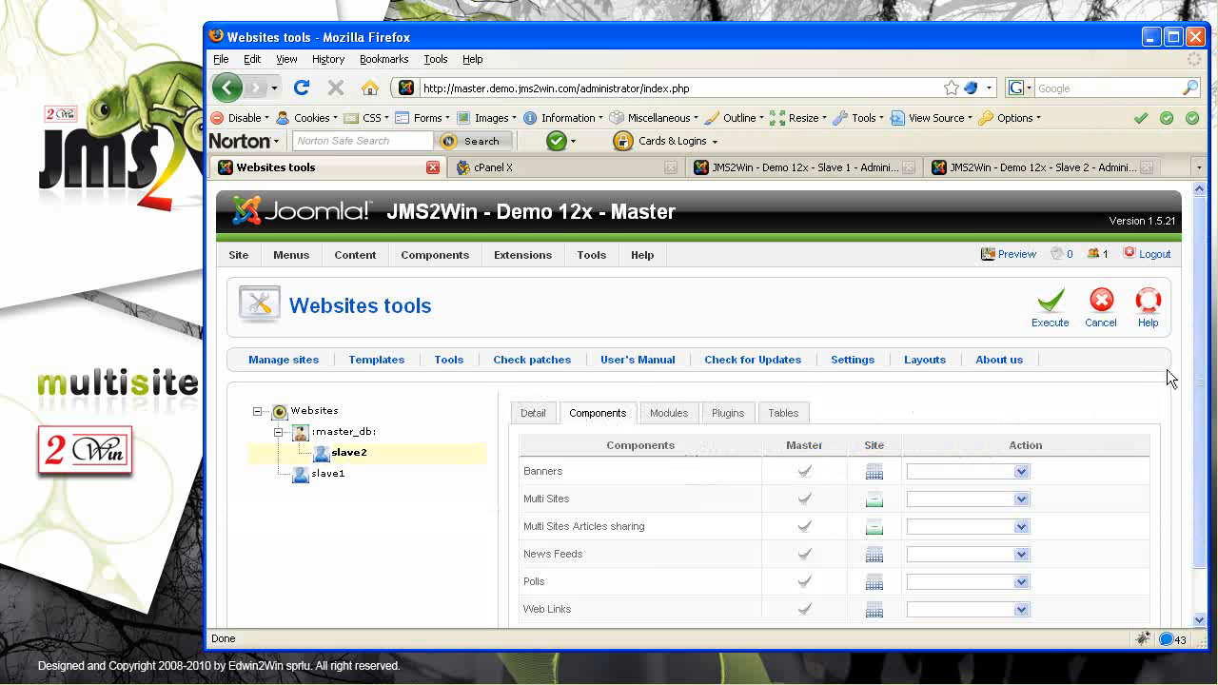
scroll(1201, 384, down, 1)
scroll(1201, 384, down, 1)
click(1022, 478)
click(980, 505)
click(1054, 269)
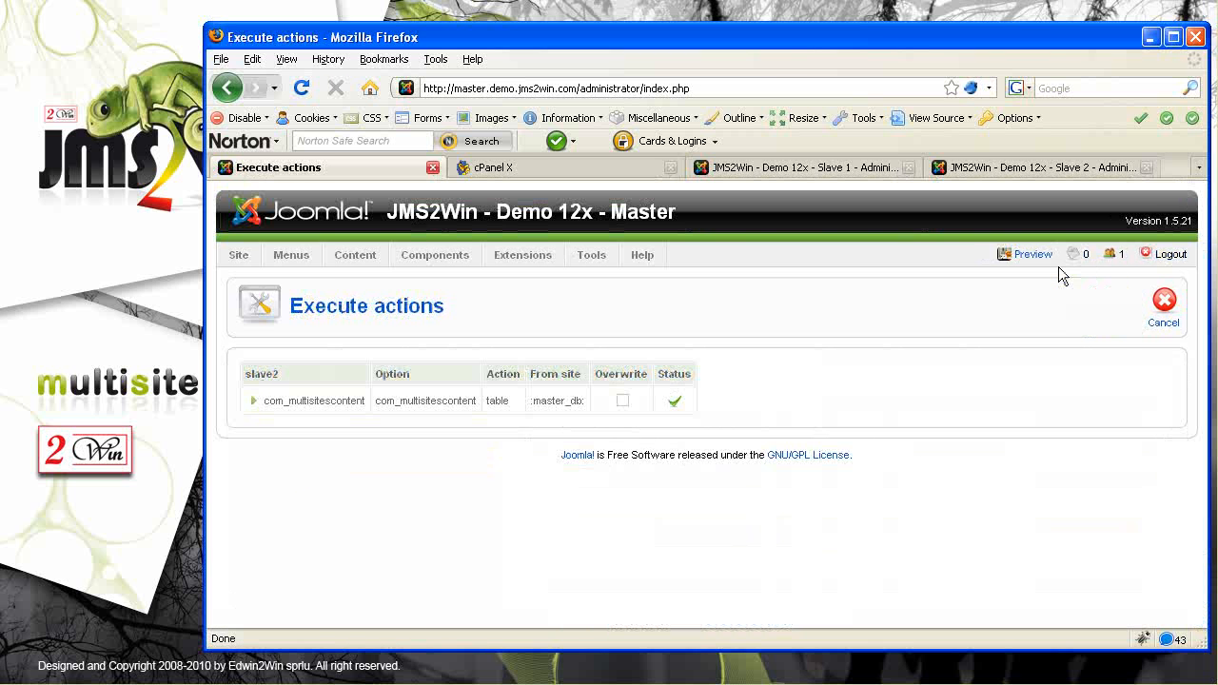
click(1167, 317)
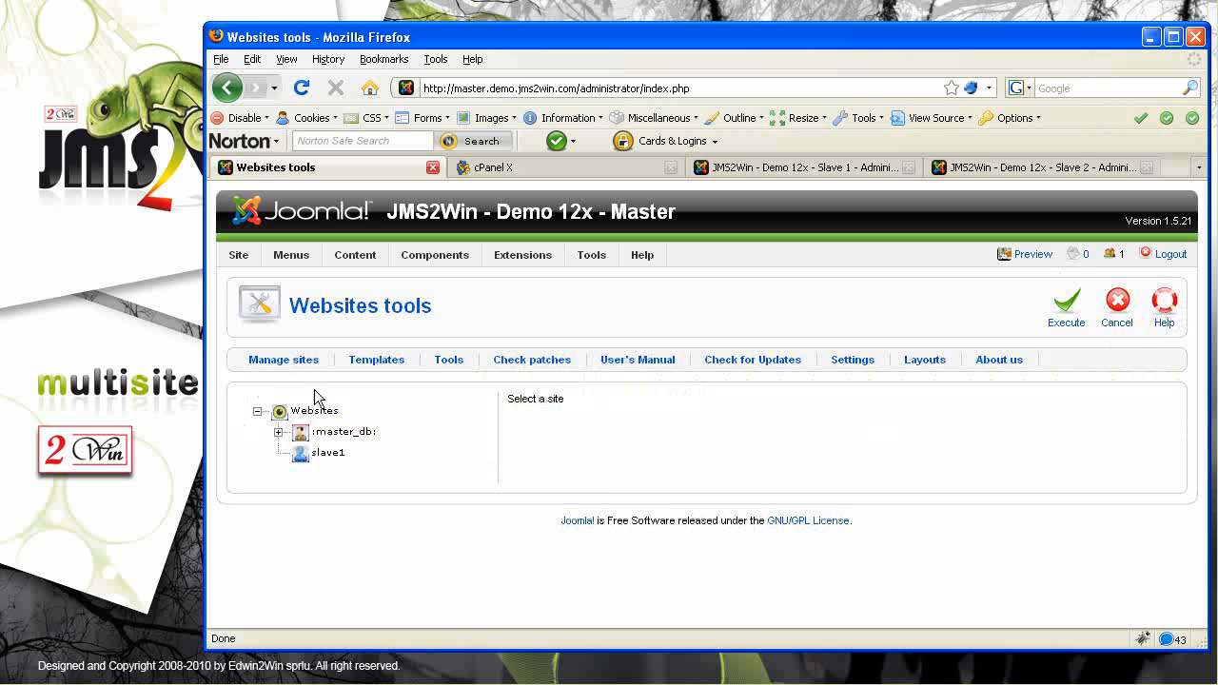
Open the master site's Section Manager from the Content menu
click(277, 432)
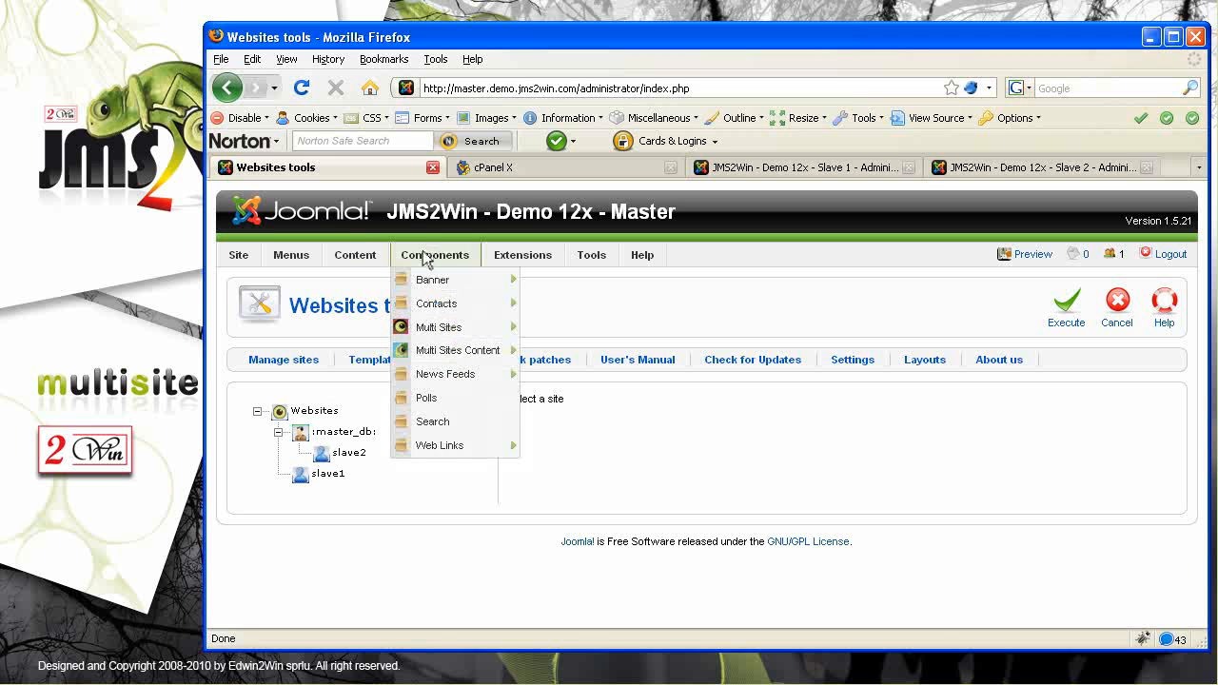
mouse_move(346, 266)
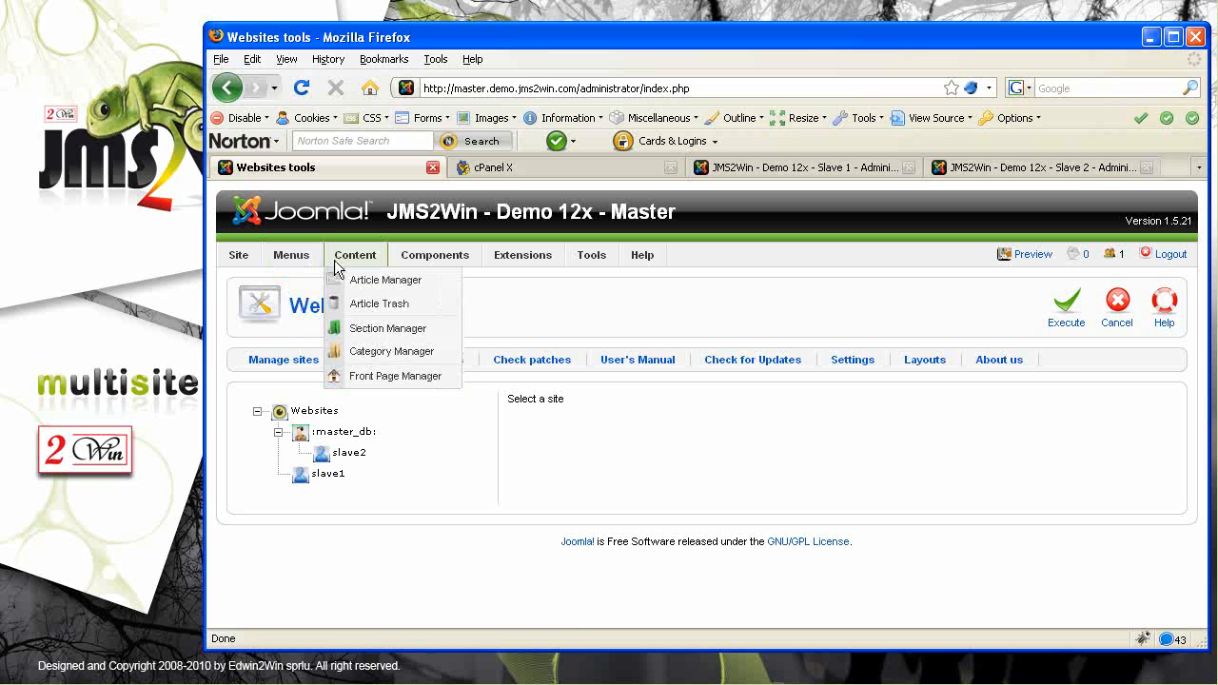
click(368, 330)
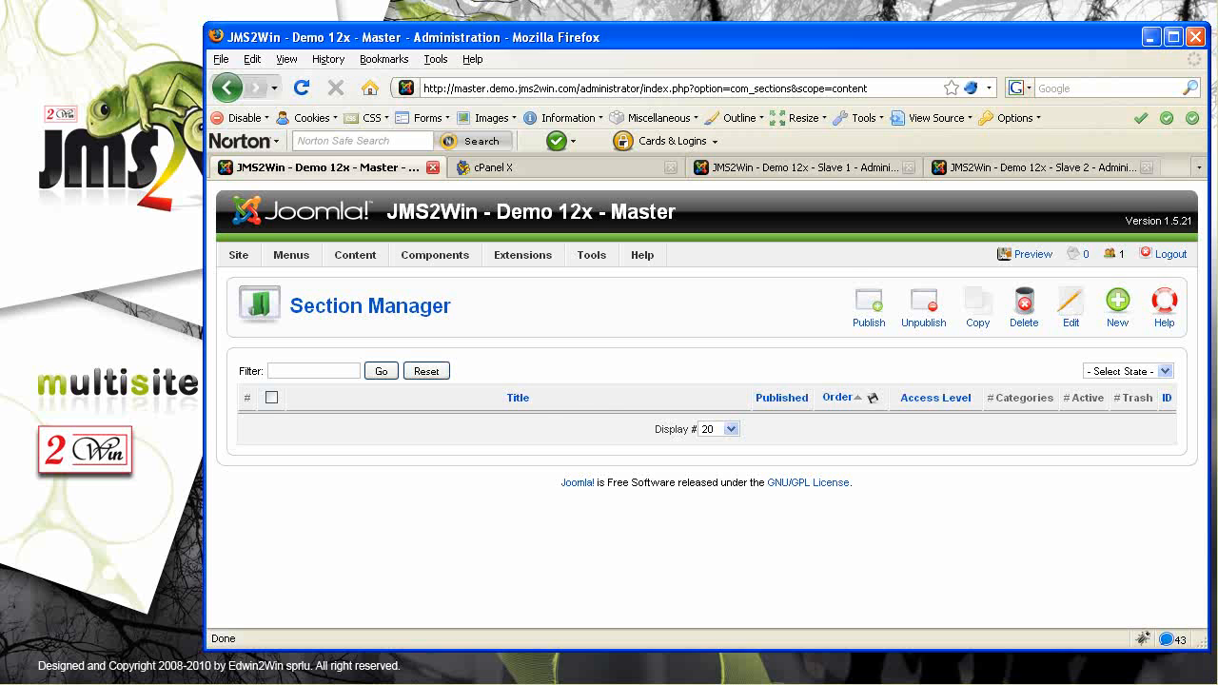
key(alt+Tab)
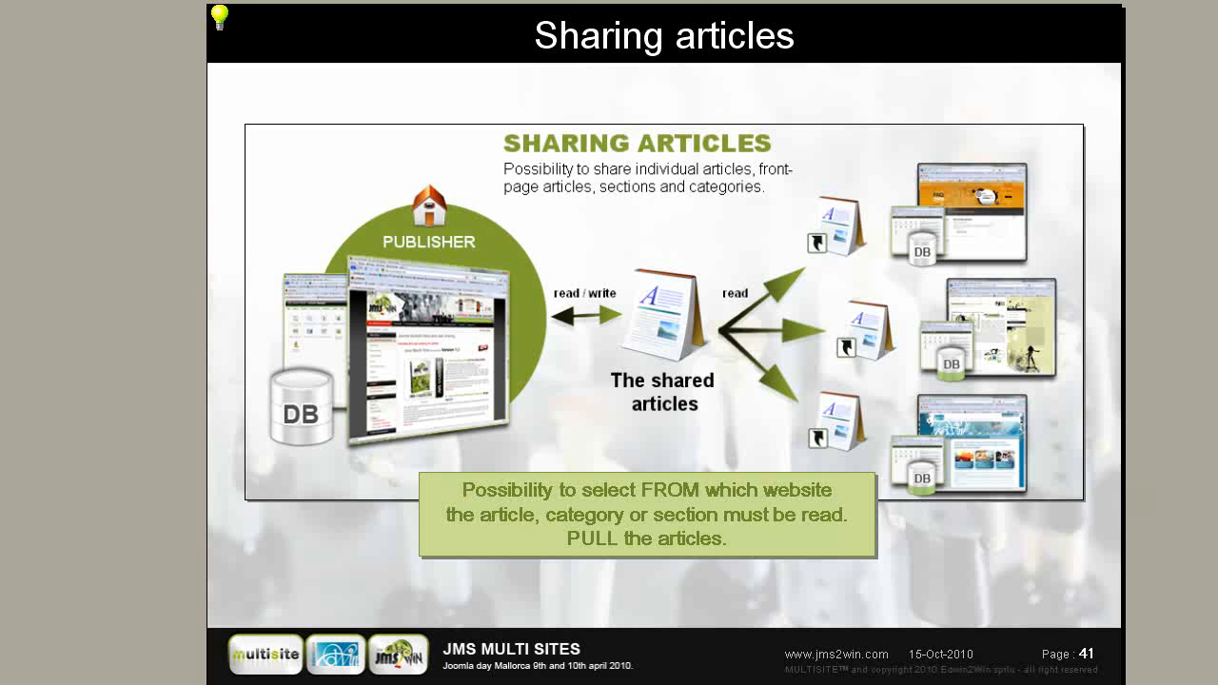
key(Page_Down)
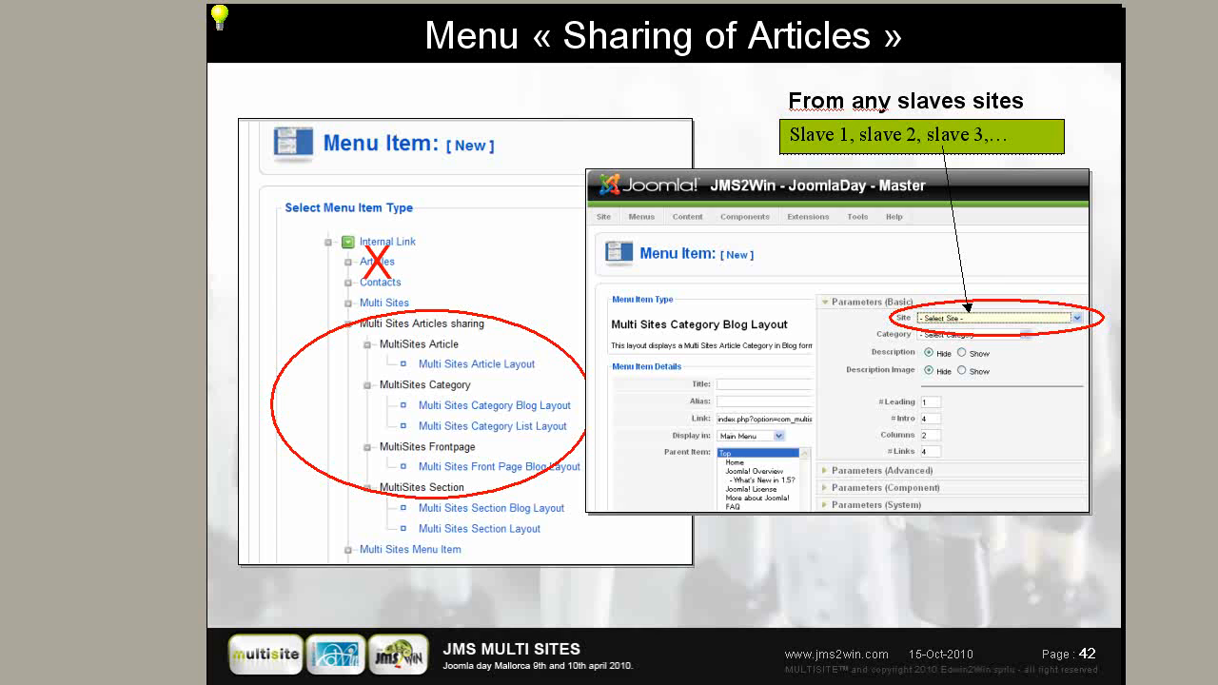
key(Page_Down)
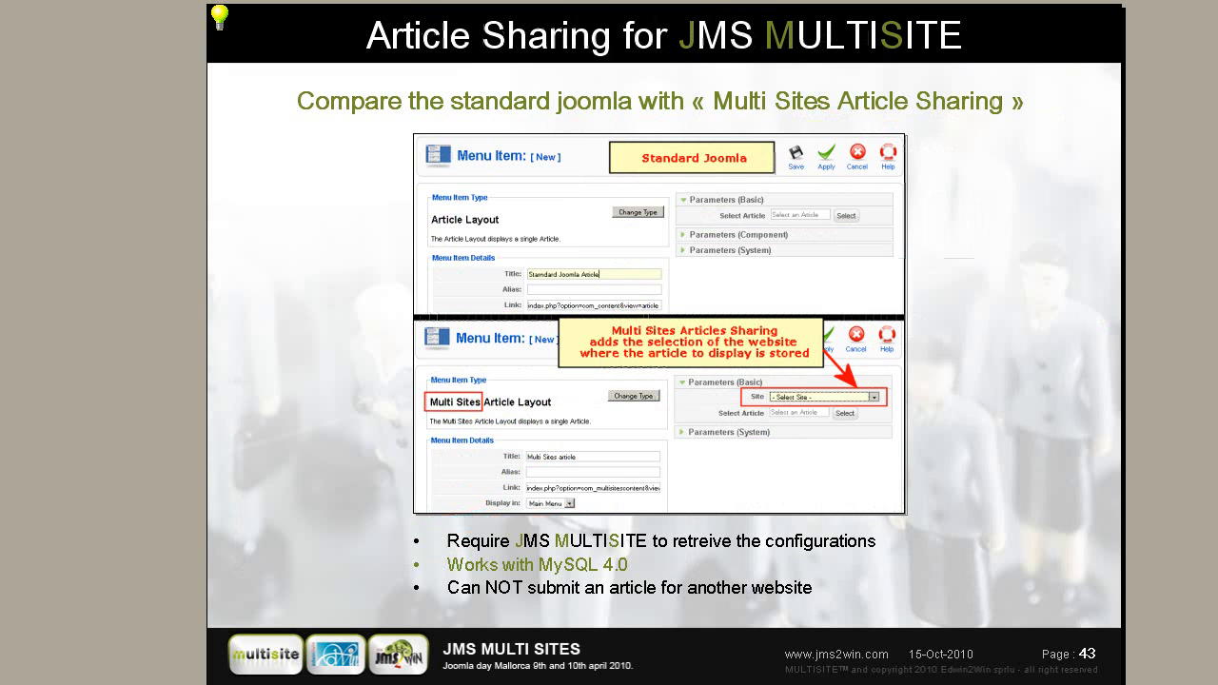
key(Page_Down)
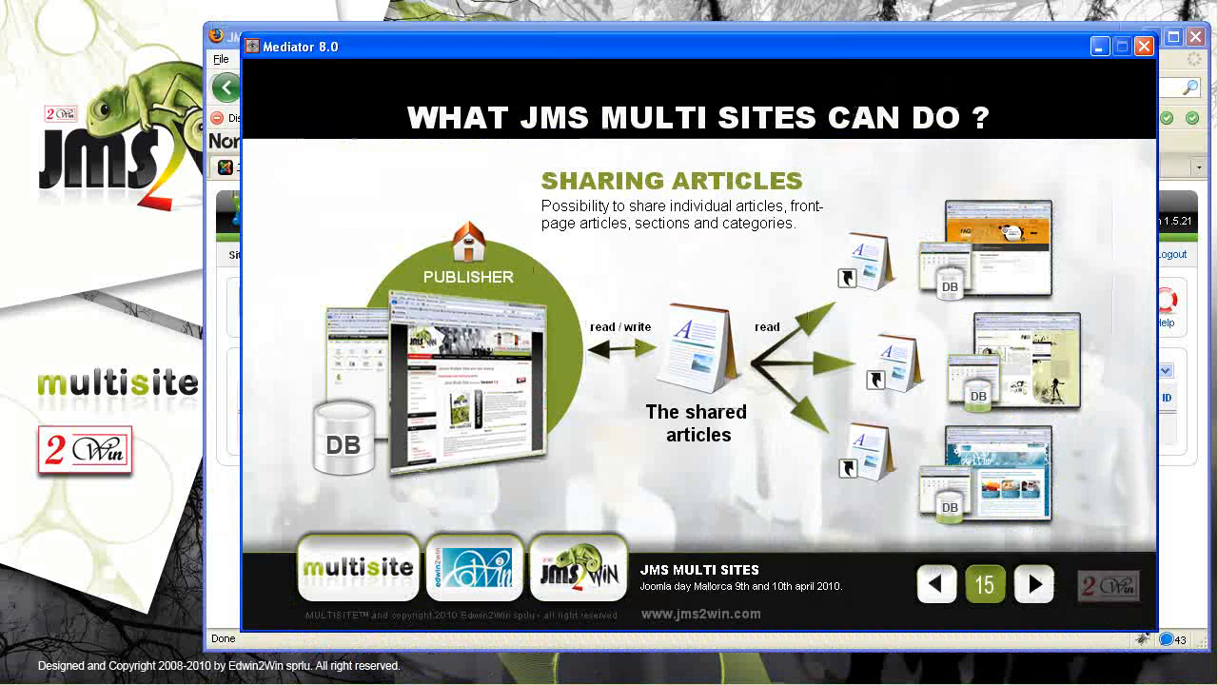
click(1099, 47)
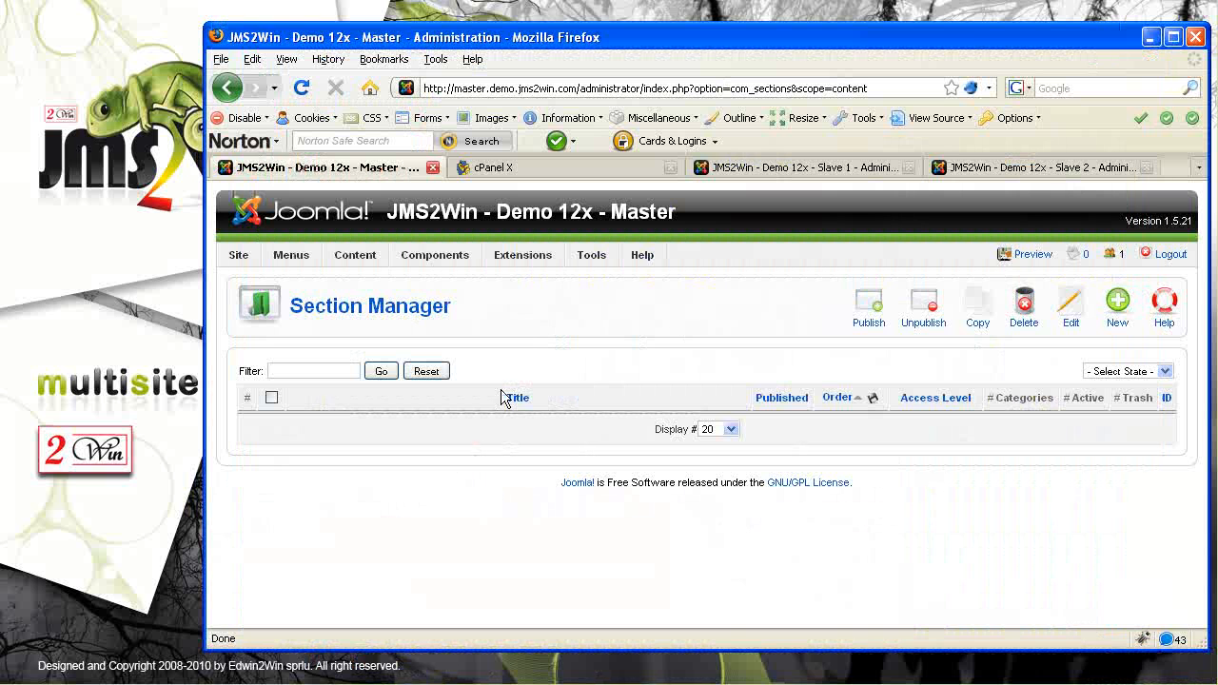
Start a new section titled 'National articles'
mouse_move(355, 255)
click(370, 333)
click(1119, 305)
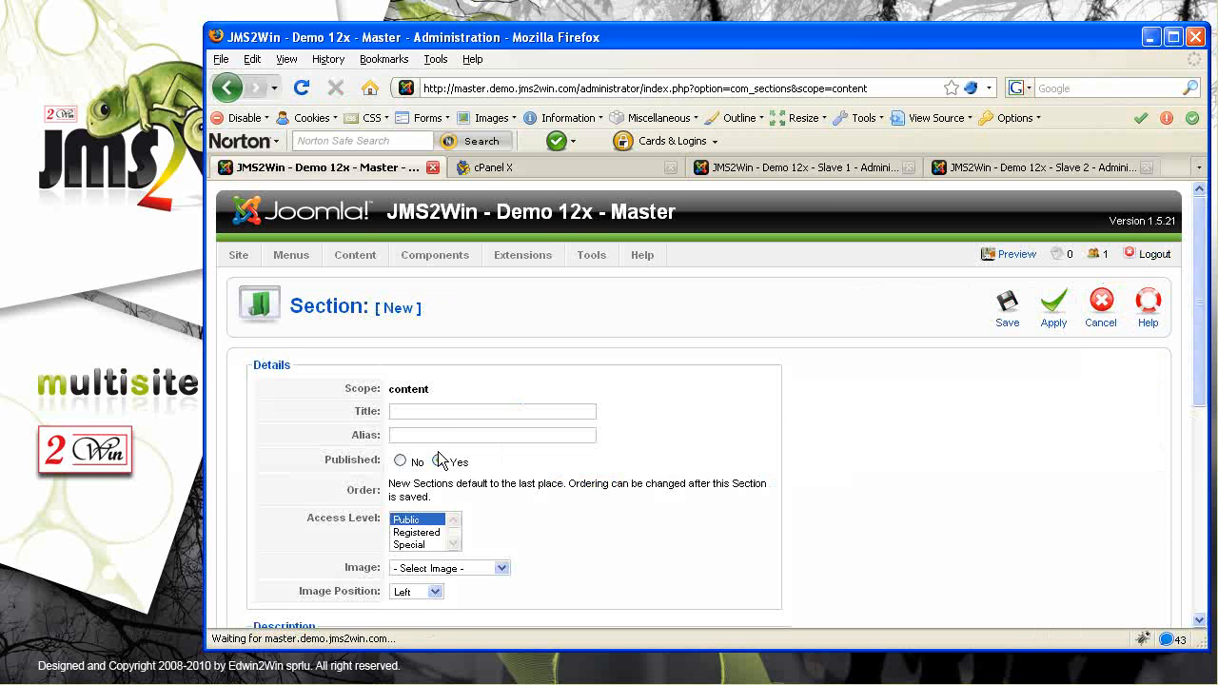
click(416, 410)
text(National)
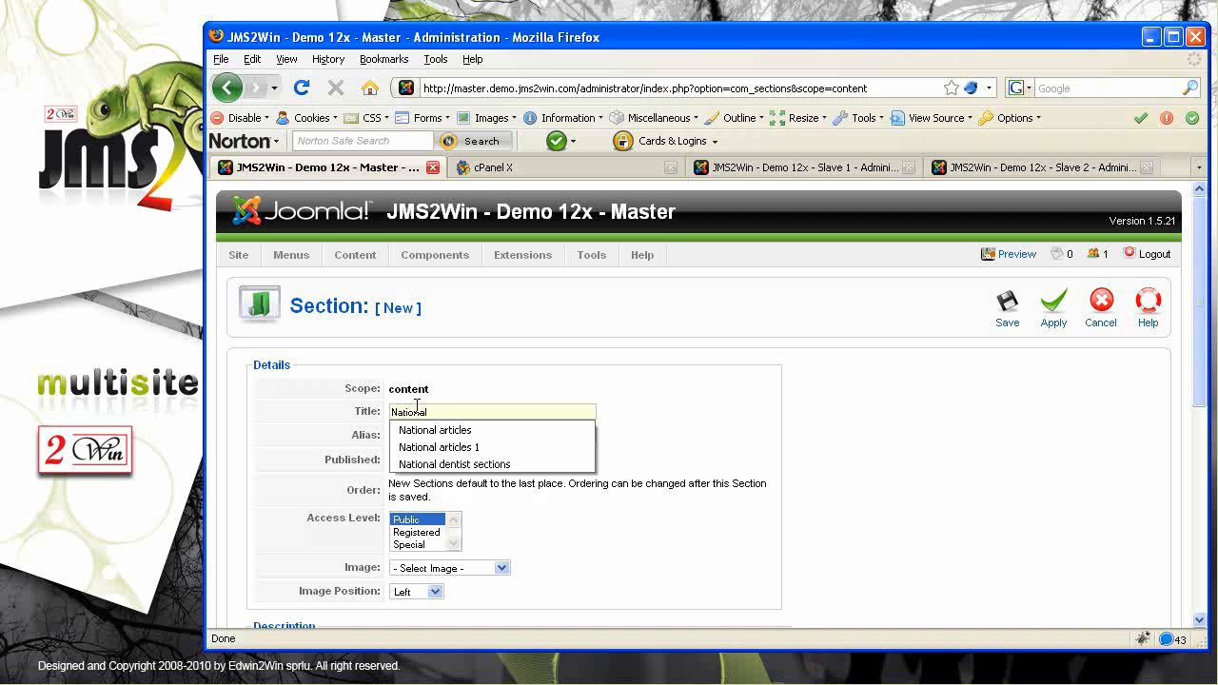
key(Down)
key(Return)
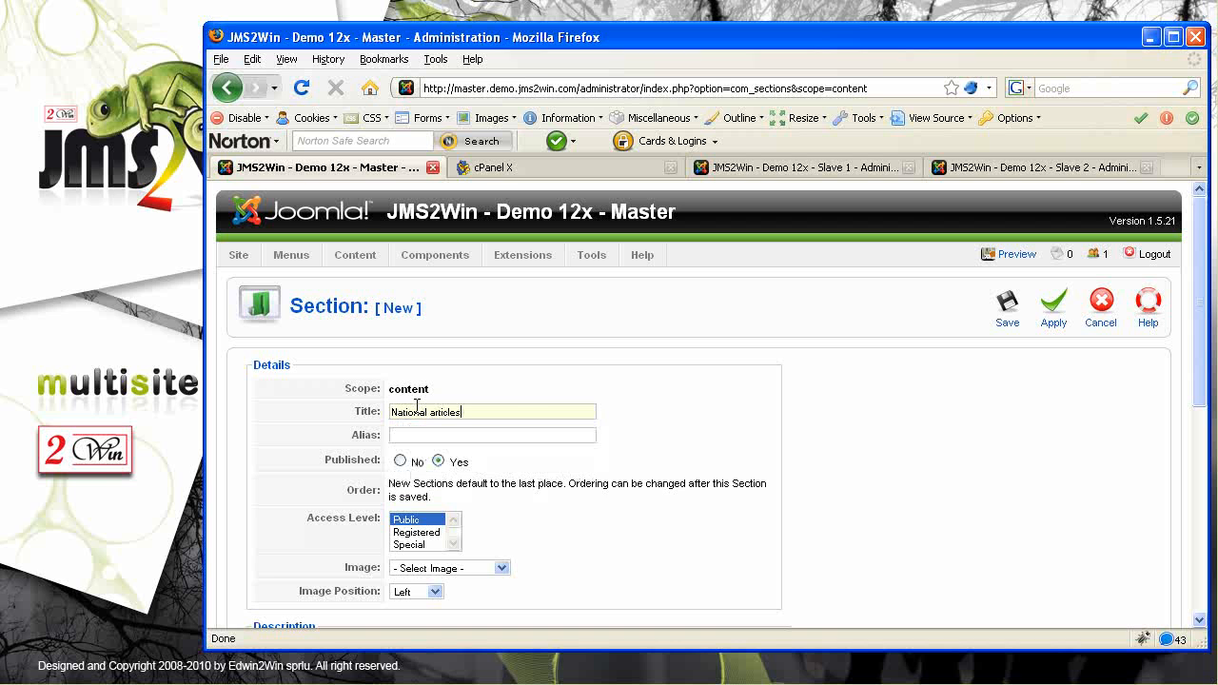
Give the section the description 'This is the national articles section.' and save it
drag(1204, 379, 1209, 590)
click(435, 378)
text(This is the)
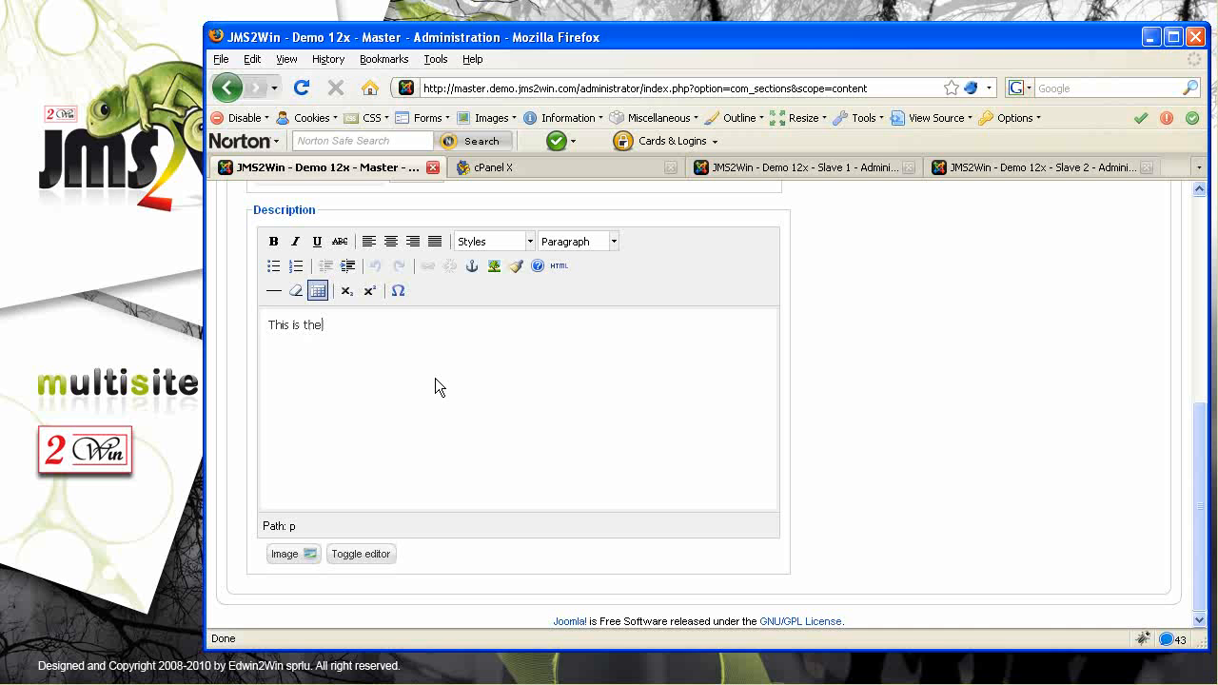
text( national articles section.)
drag(1200, 494, 1179, 267)
click(1013, 324)
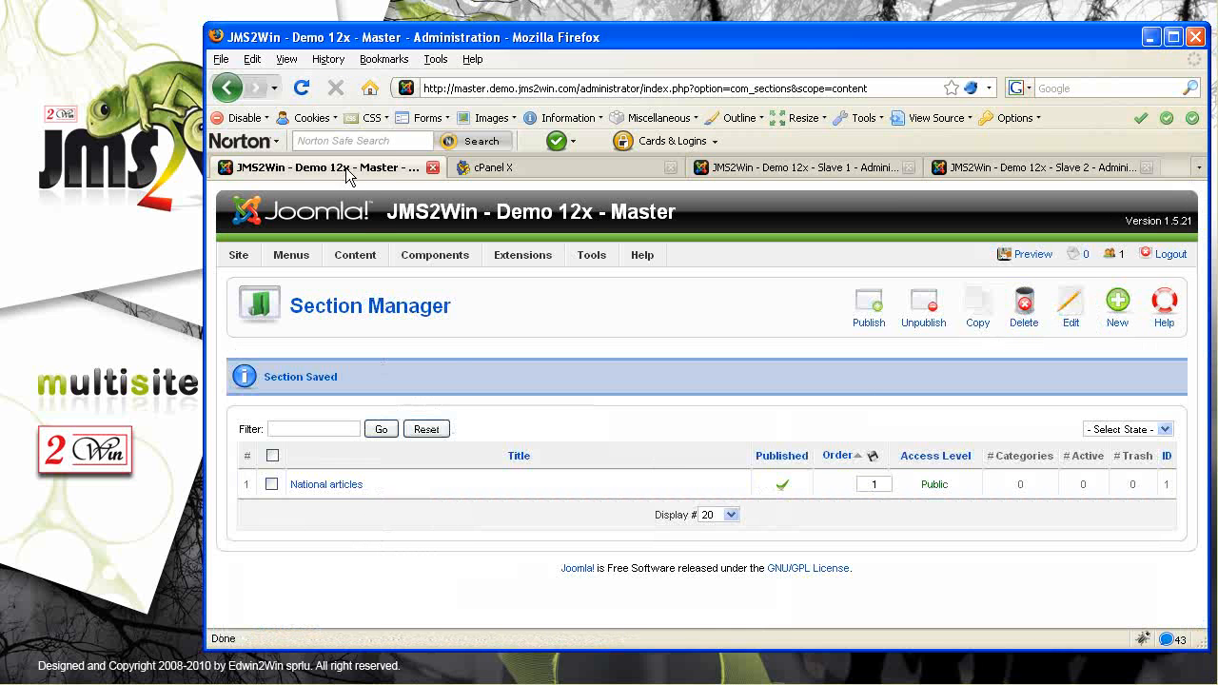
Go to the Category Manager and begin a new category
mouse_move(355, 255)
click(373, 350)
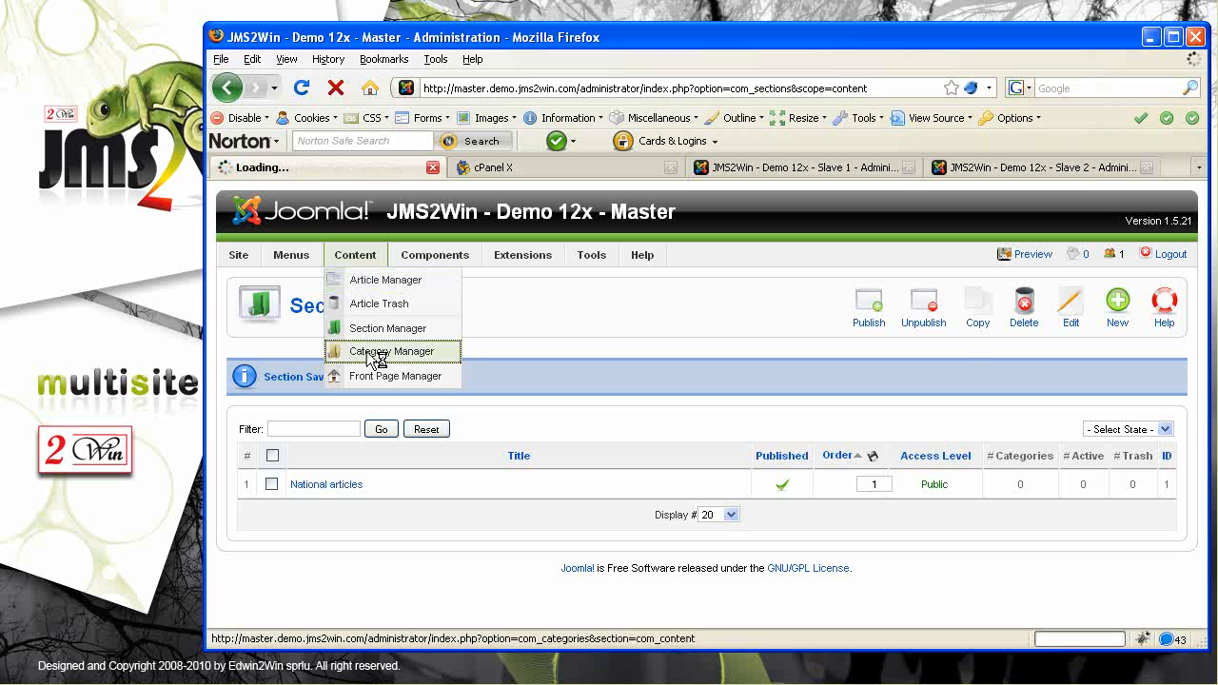
click(1119, 314)
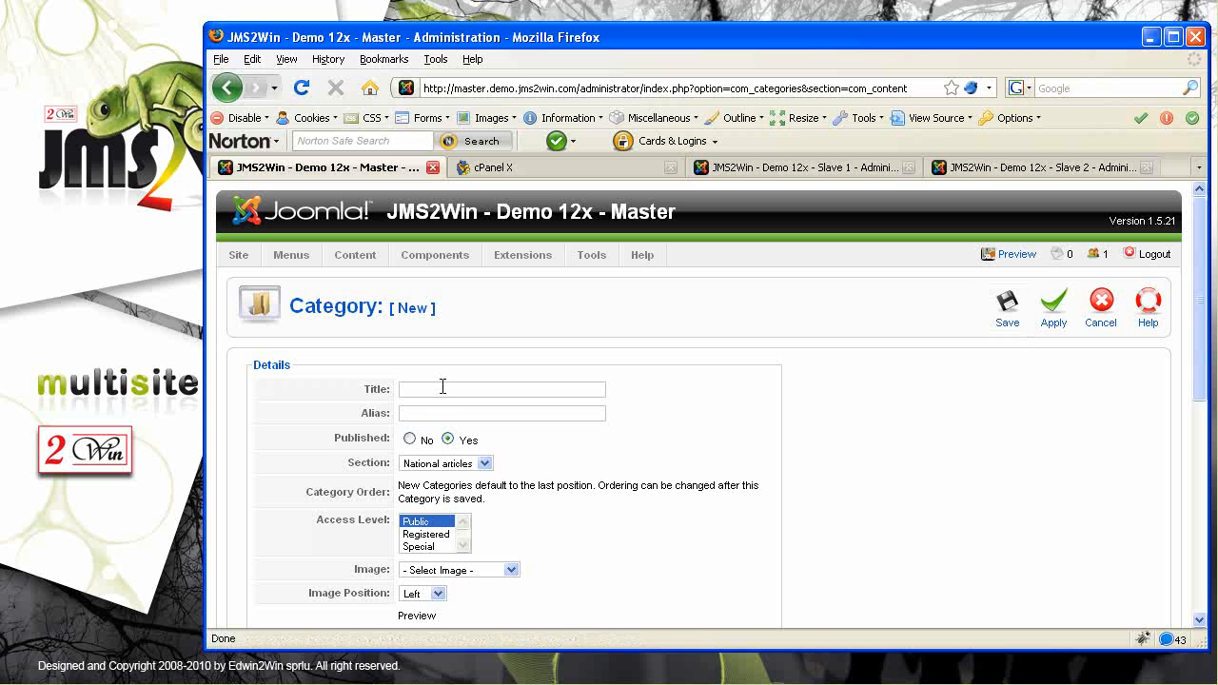
Save a new category 'National Sport' assigned to the National articles section
click(427, 384)
text(Na)
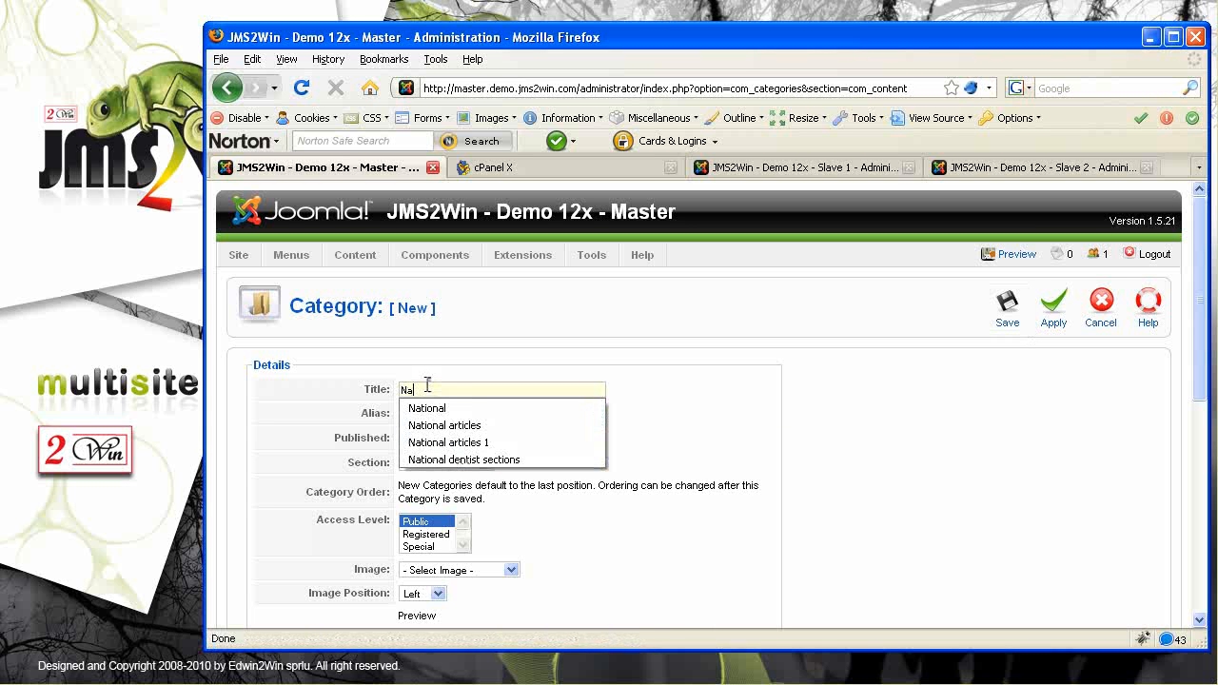
text(tional Sport)
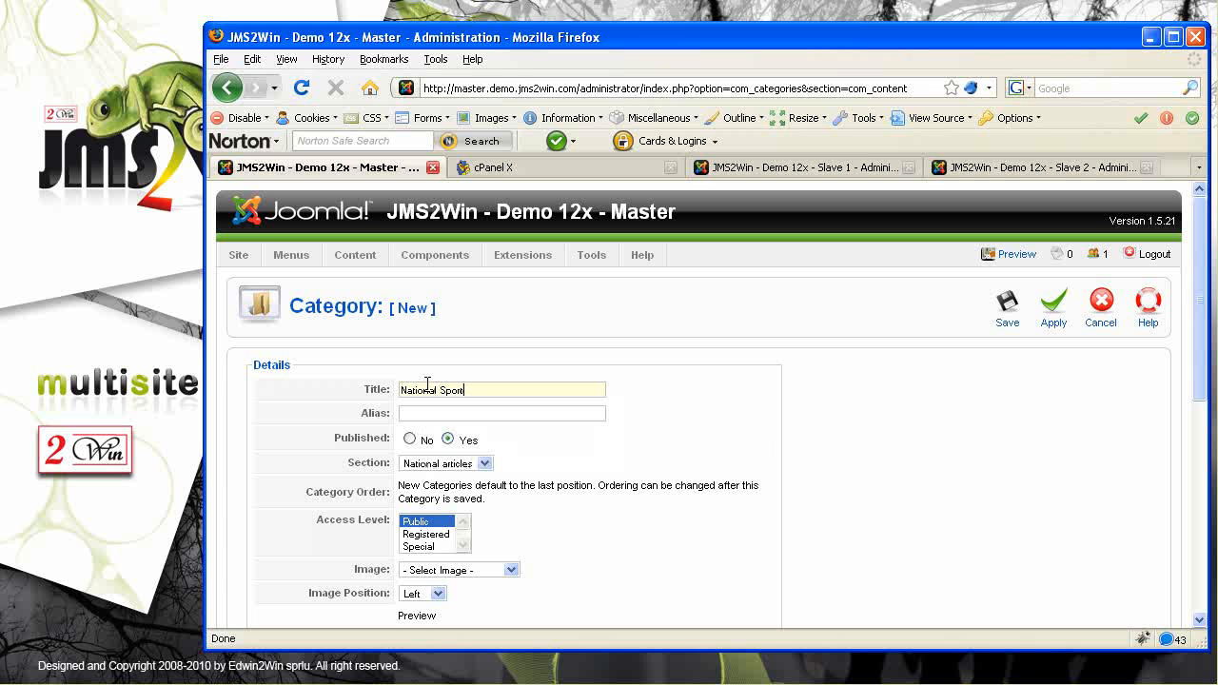
click(486, 463)
click(462, 480)
click(1009, 322)
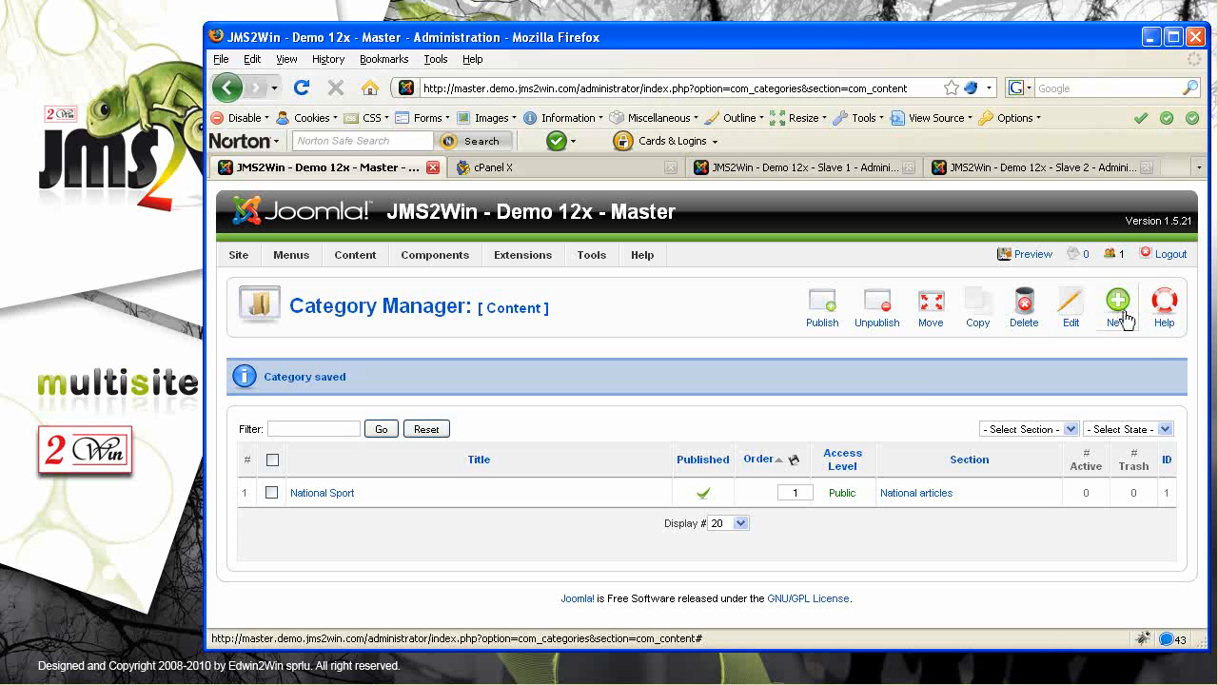
mouse_move(355, 255)
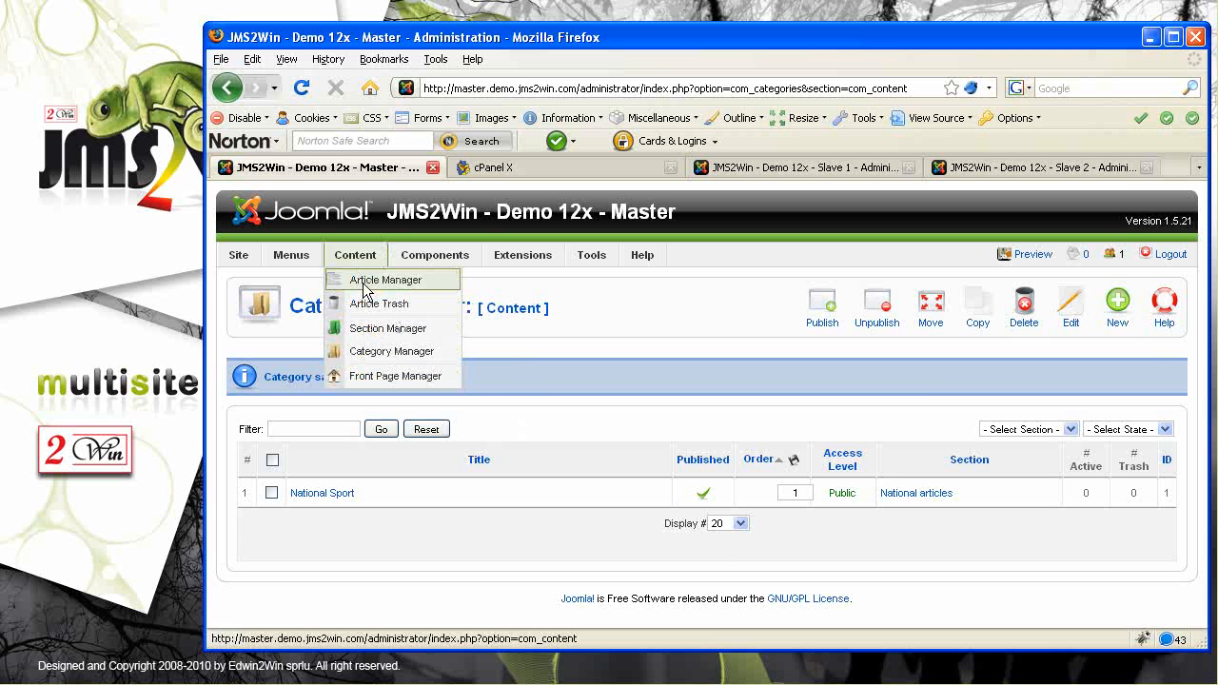
Start a new article titled 'Master article 1' in the National articles section
click(383, 282)
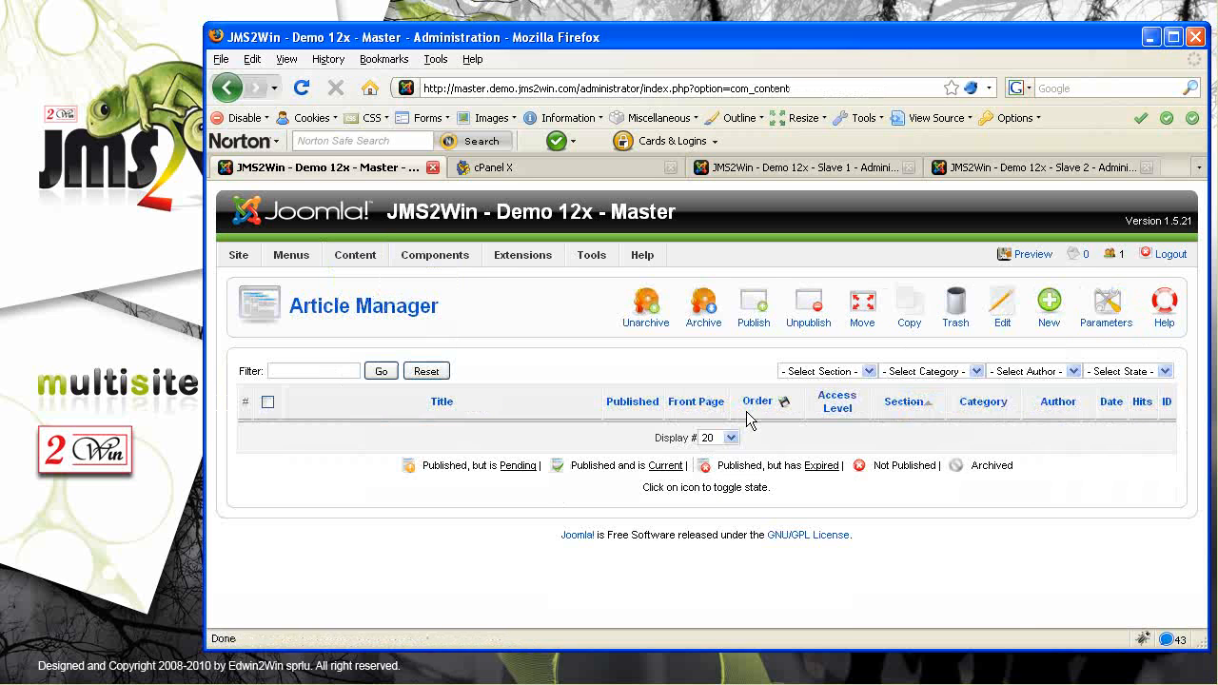
click(1051, 312)
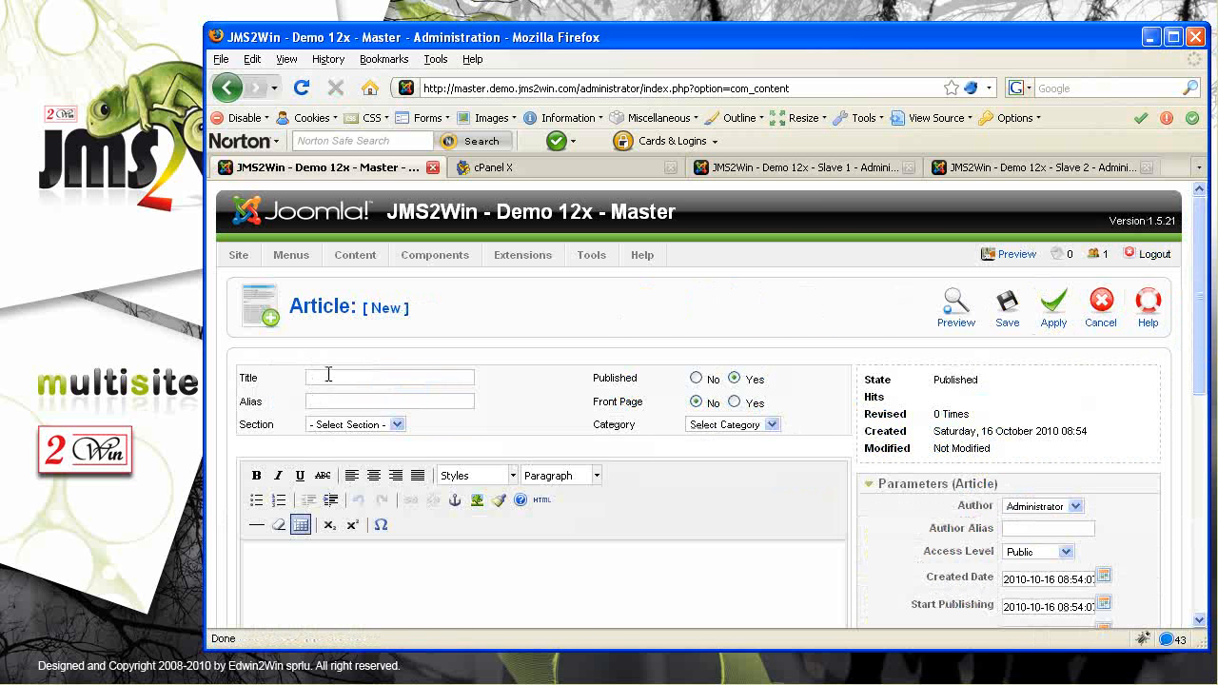
text(Mas)
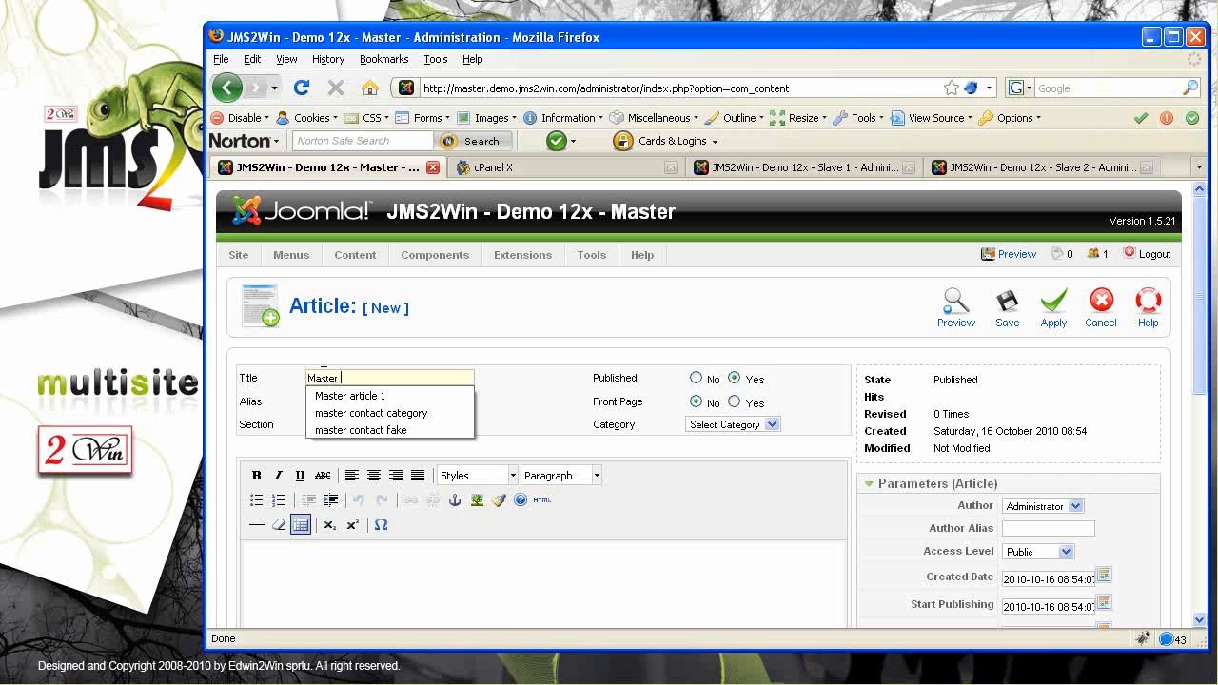
text(ter)
key(Down)
key(Return)
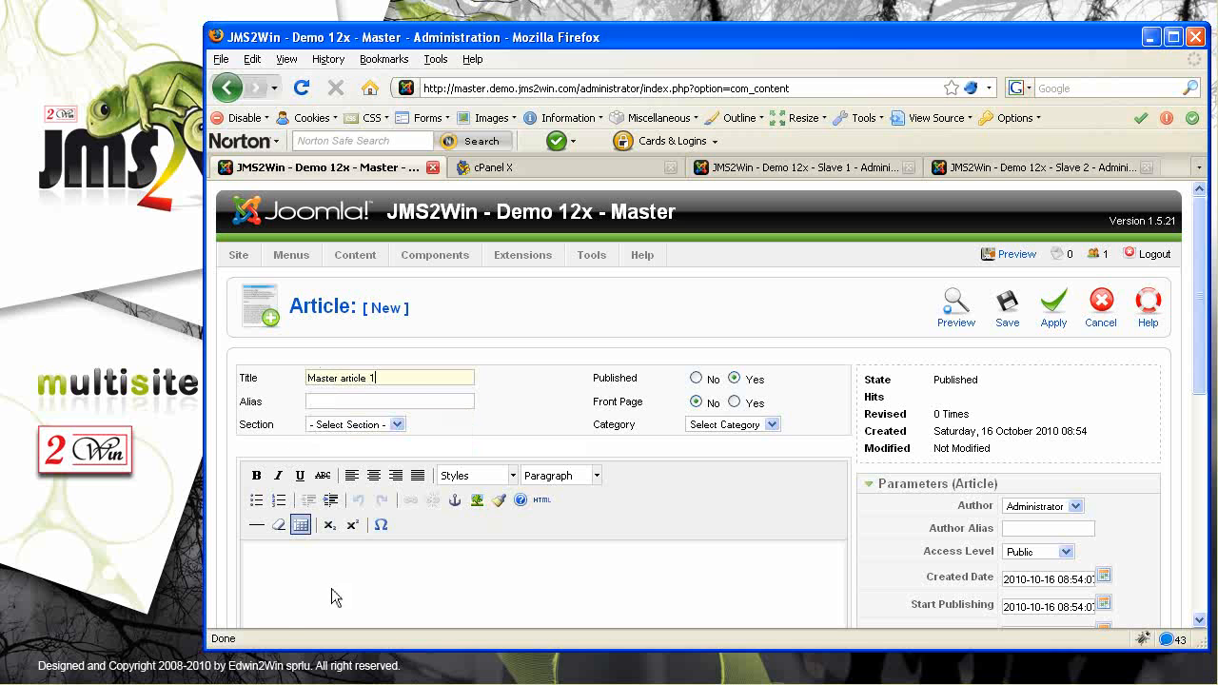
click(395, 427)
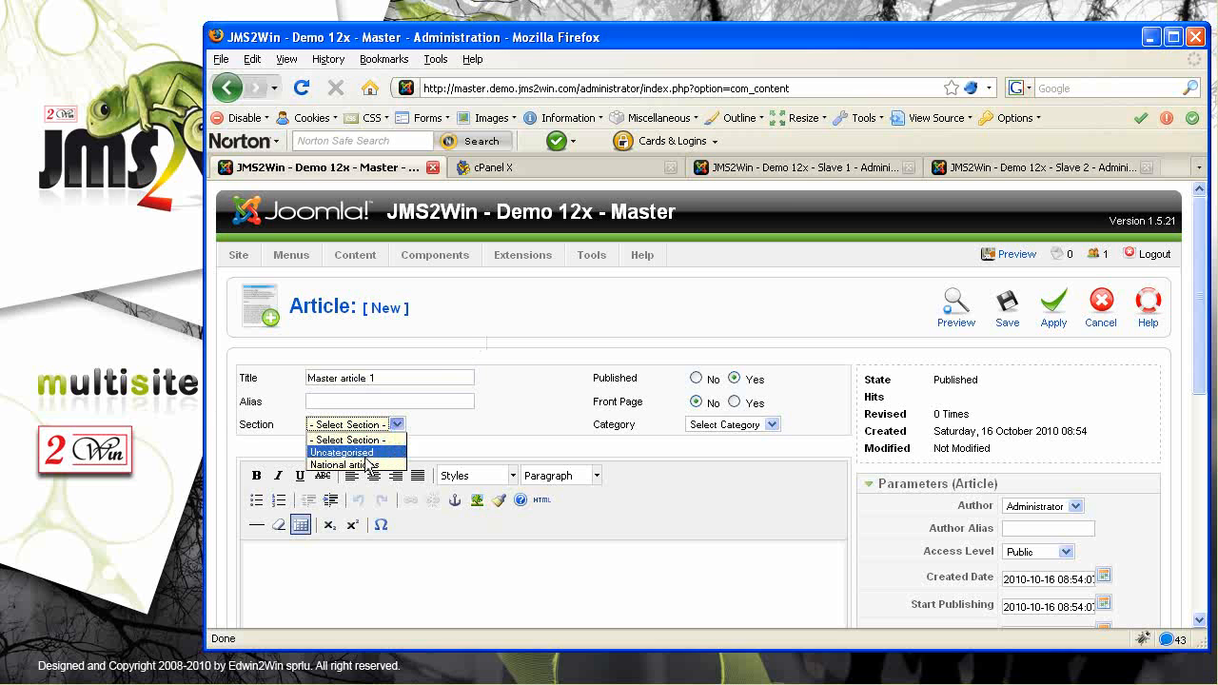
click(369, 467)
Write the body 'This is a national sport' and save the article
click(371, 553)
text(This is a )
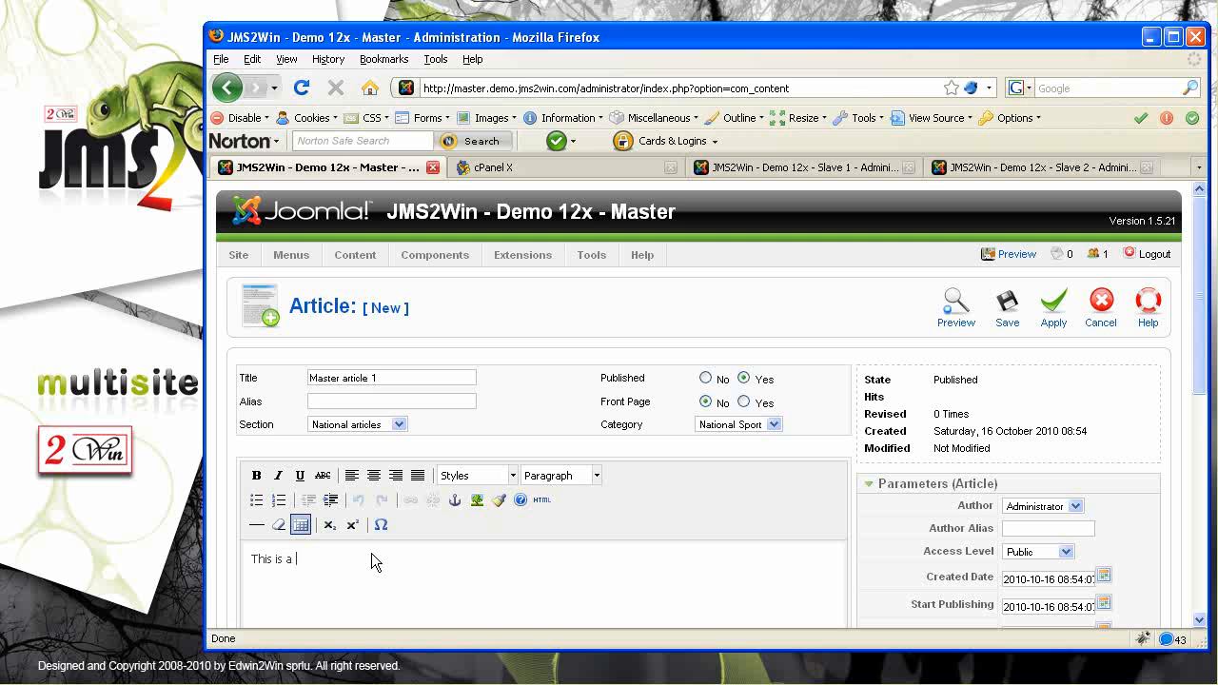
text(national sport article 1 coming from the master)
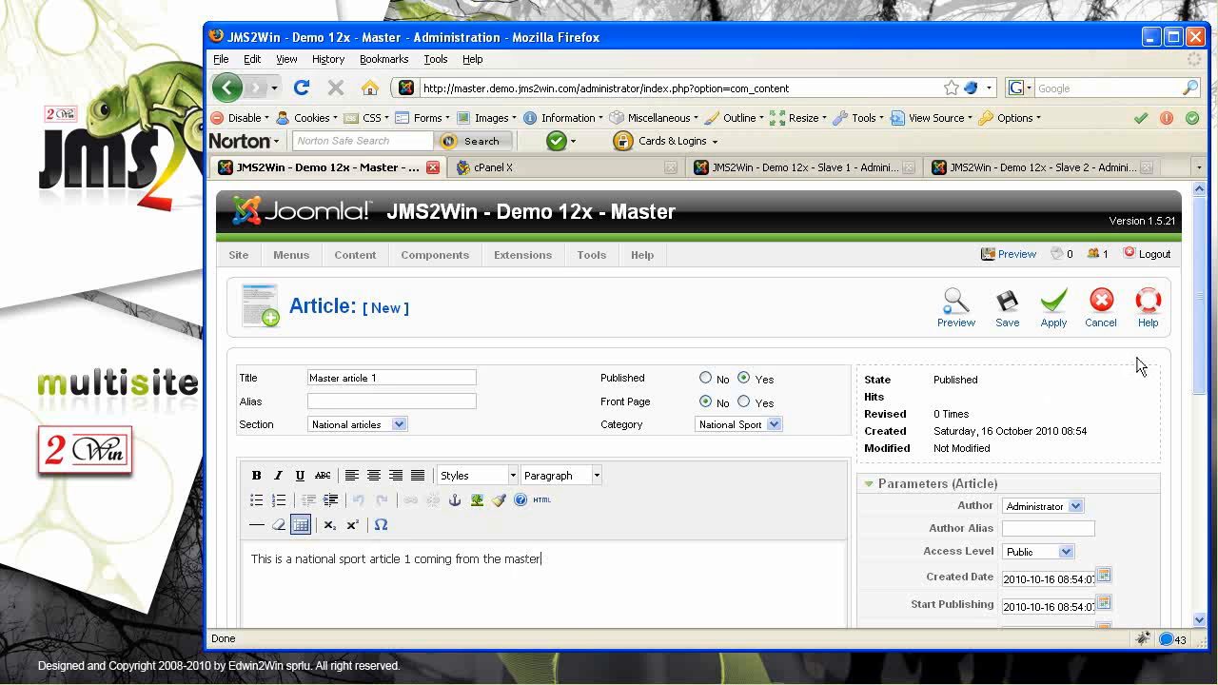
drag(1201, 354, 1205, 482)
scroll(1207, 488, up, 6)
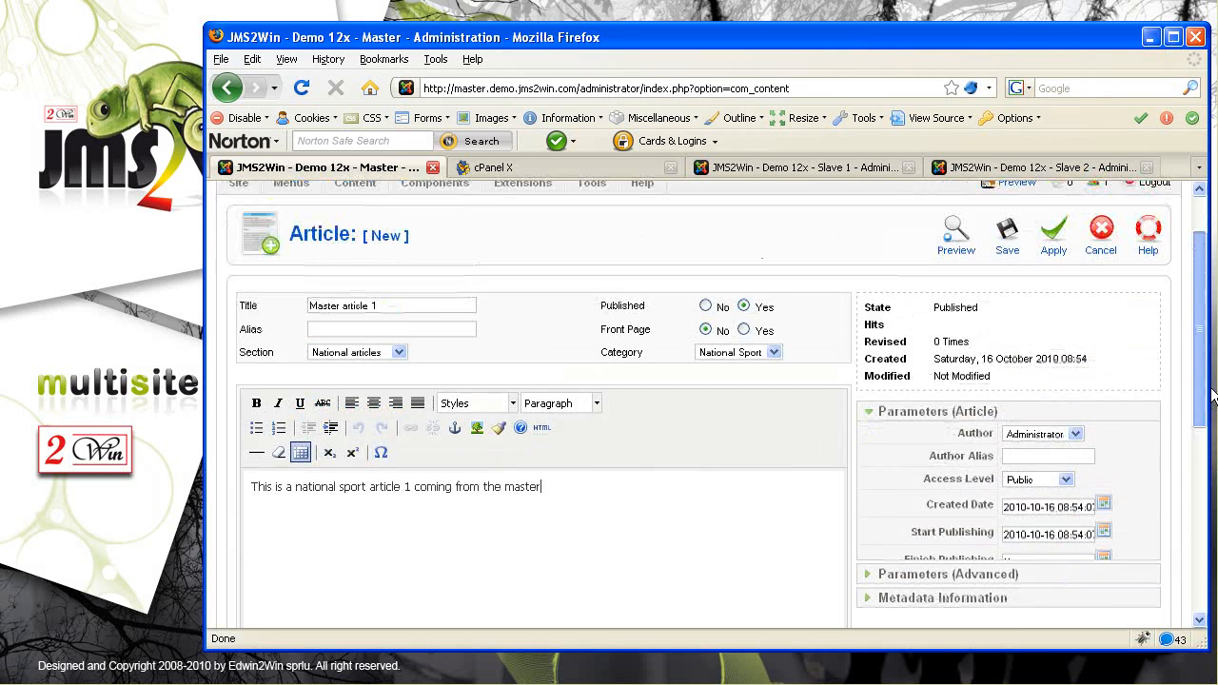
click(1010, 306)
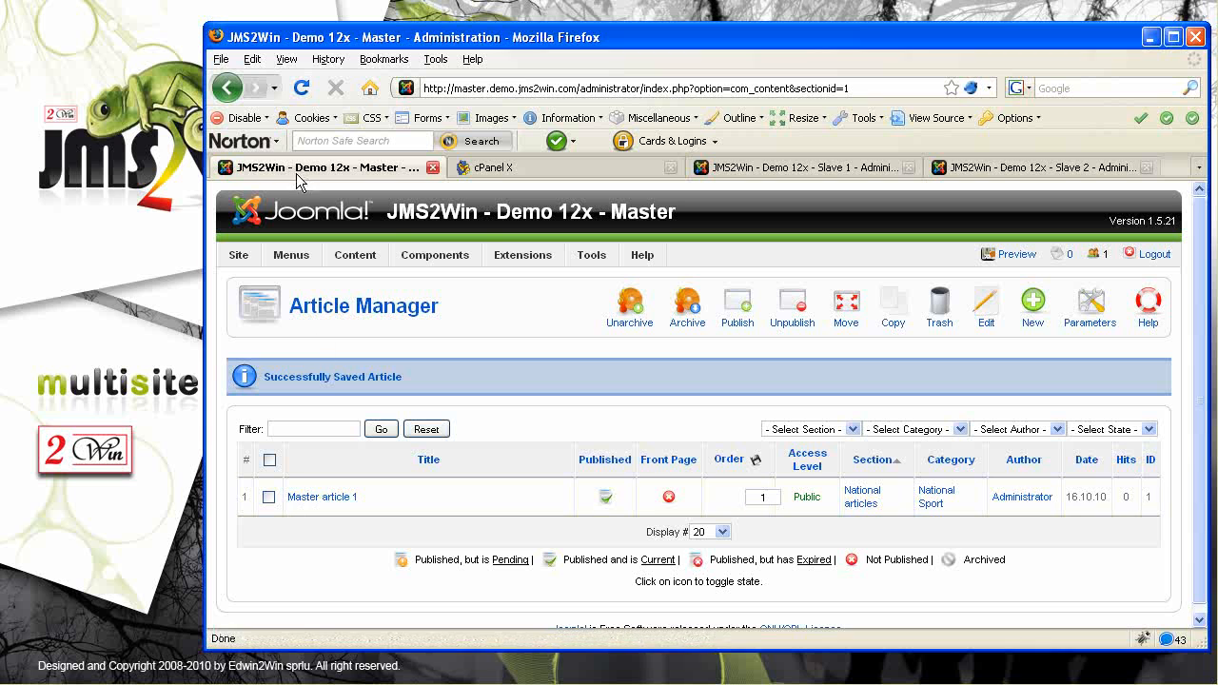
drag(715, 215, 600, 219)
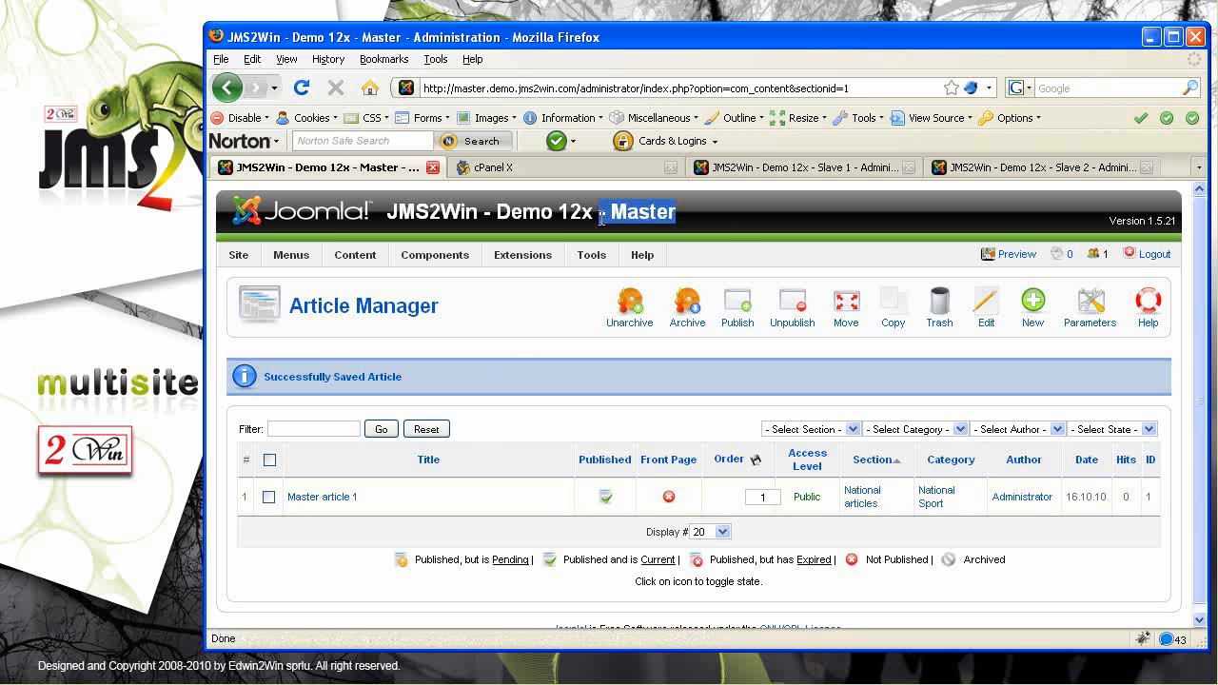
On the Slave 1 admin, start a new item in the Main Menu
click(797, 168)
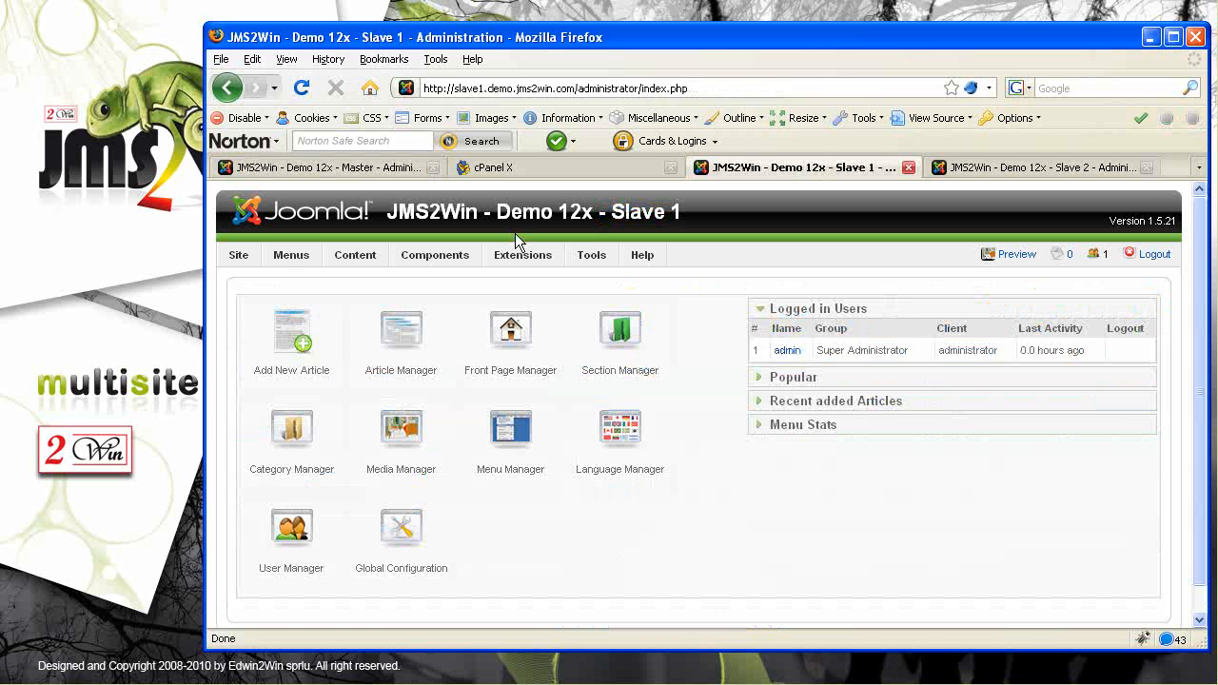
mouse_move(291, 255)
click(307, 330)
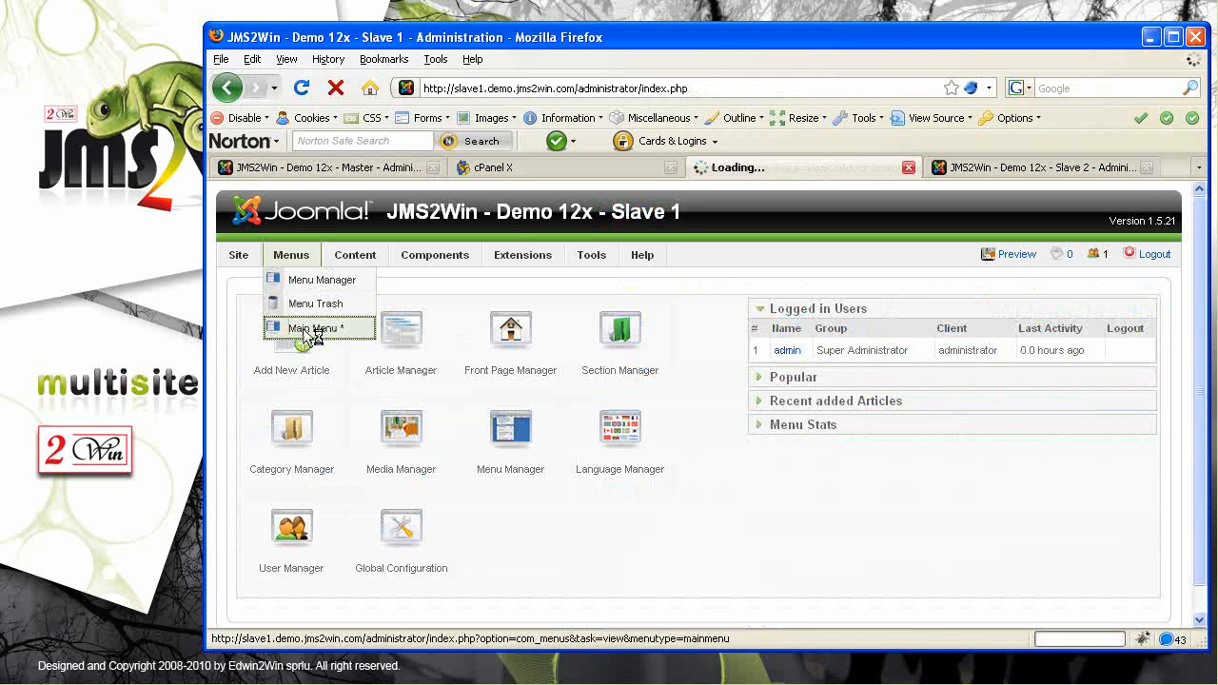
click(1117, 303)
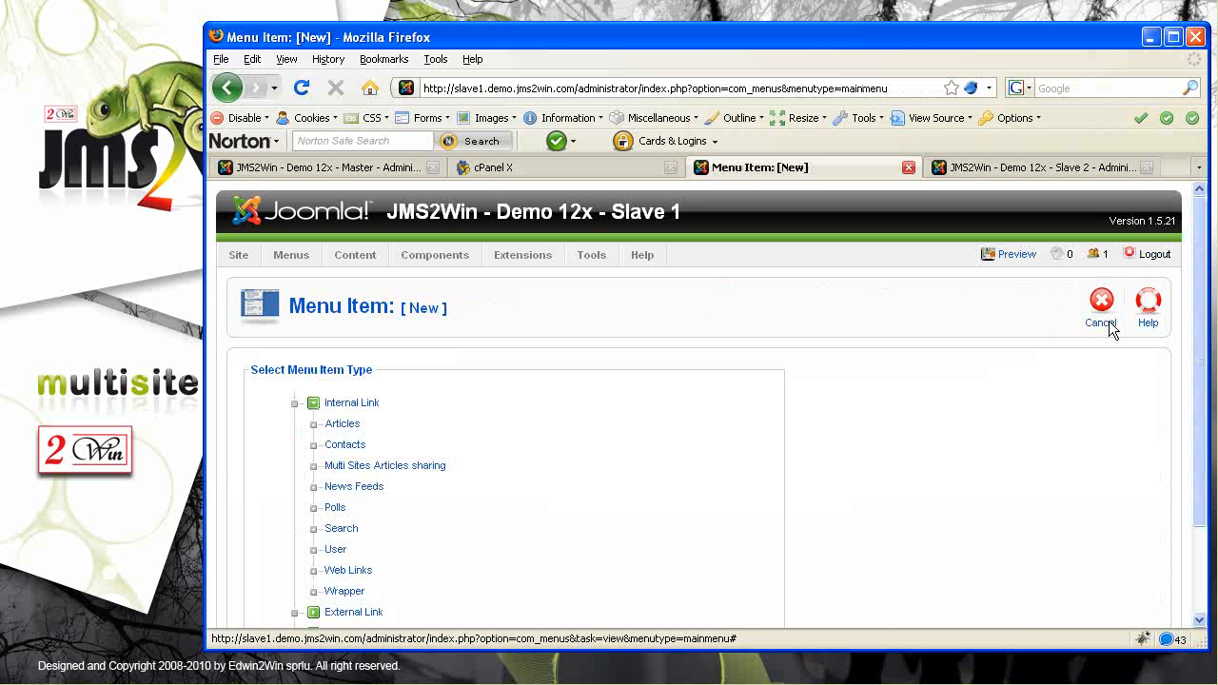
Choose the Multi Sites Category Blog Layout type under Multi Sites Articles sharing
click(357, 468)
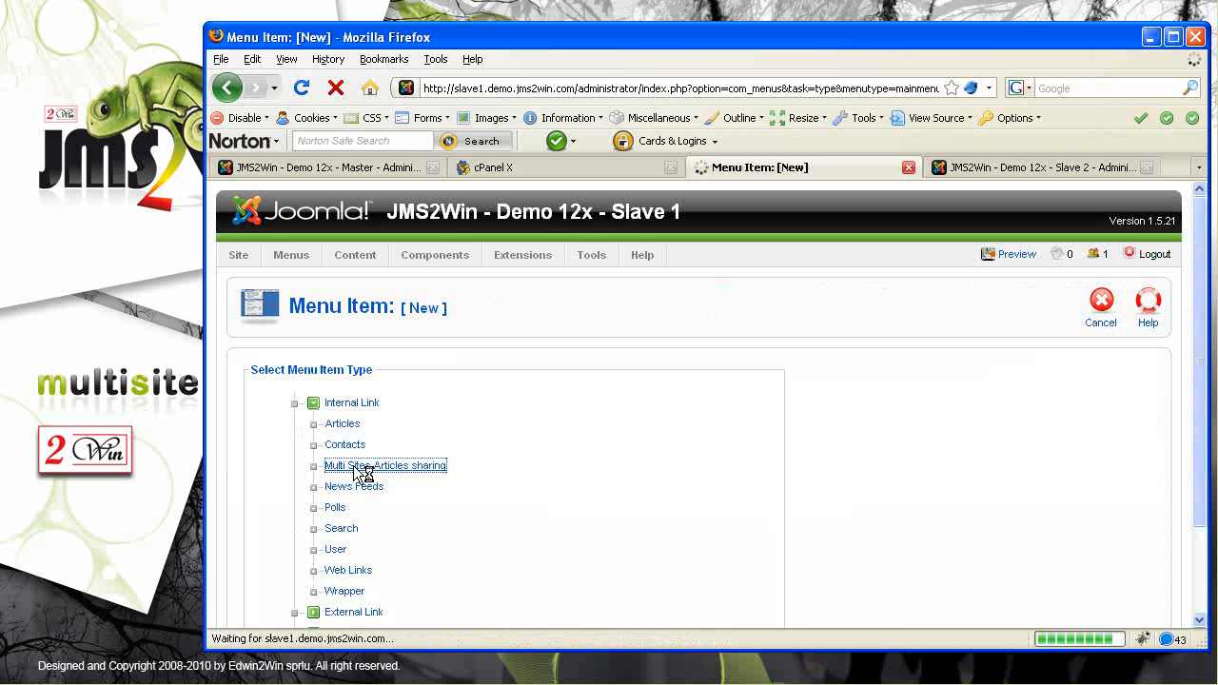
click(342, 431)
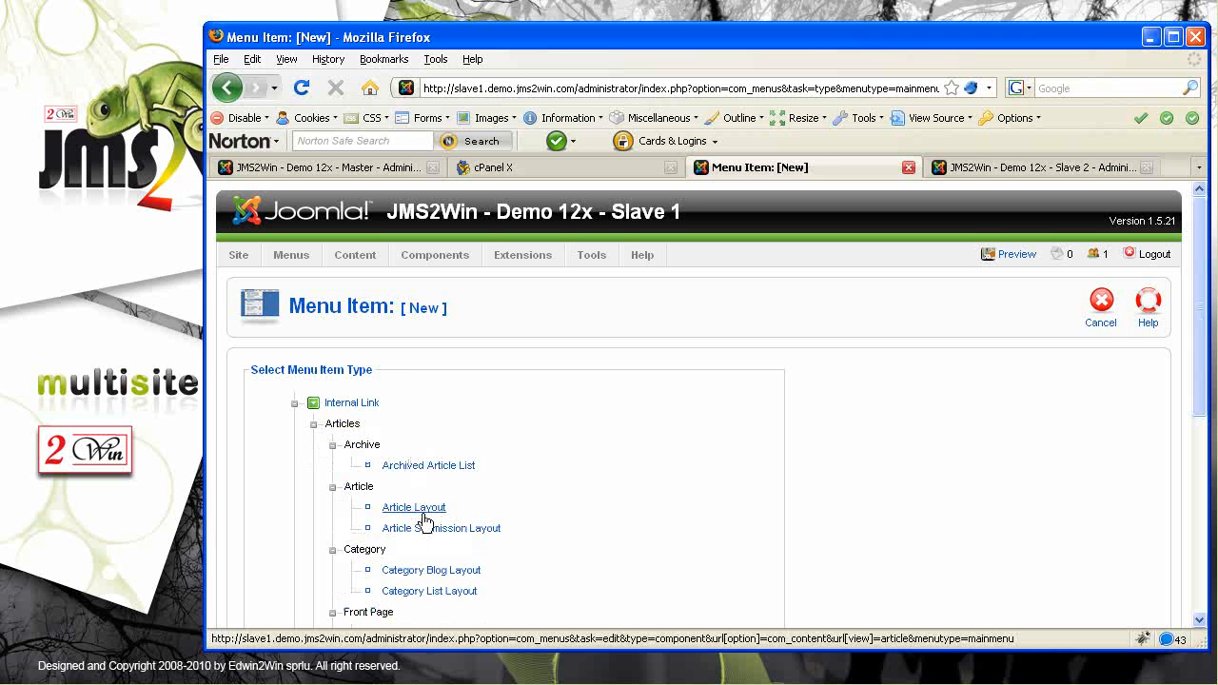
scroll(435, 501, down, 1)
scroll(451, 515, down, 4)
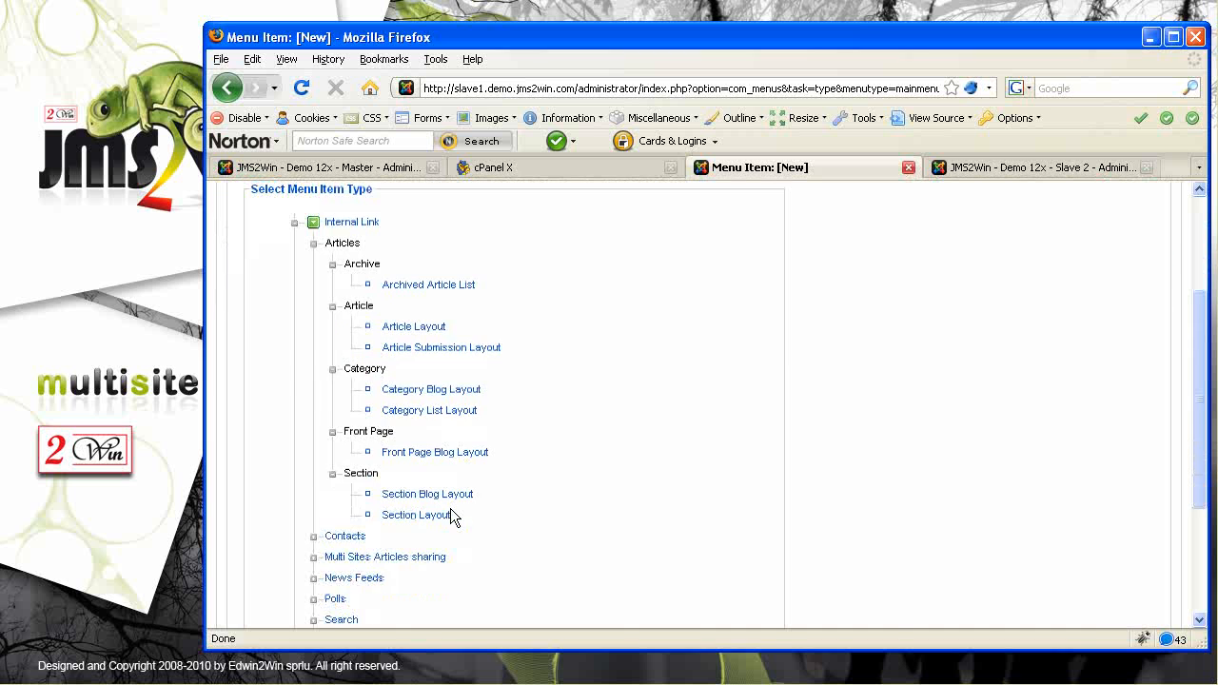
scroll(462, 501, down, 2)
click(390, 487)
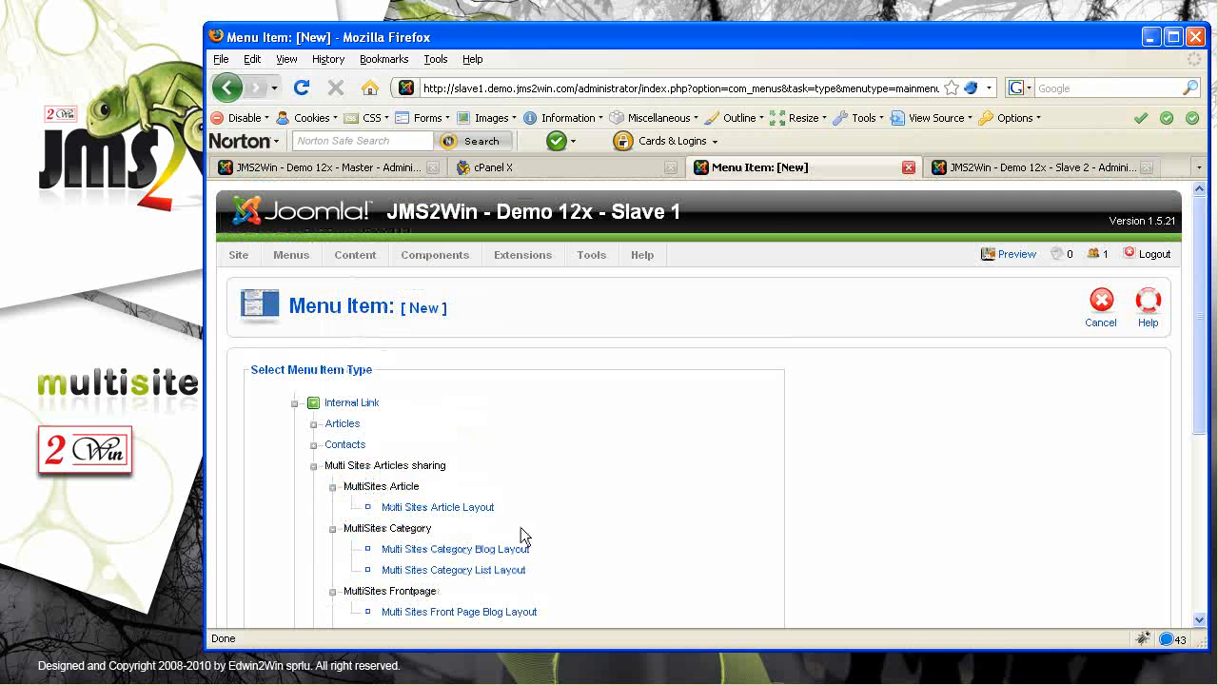
click(446, 552)
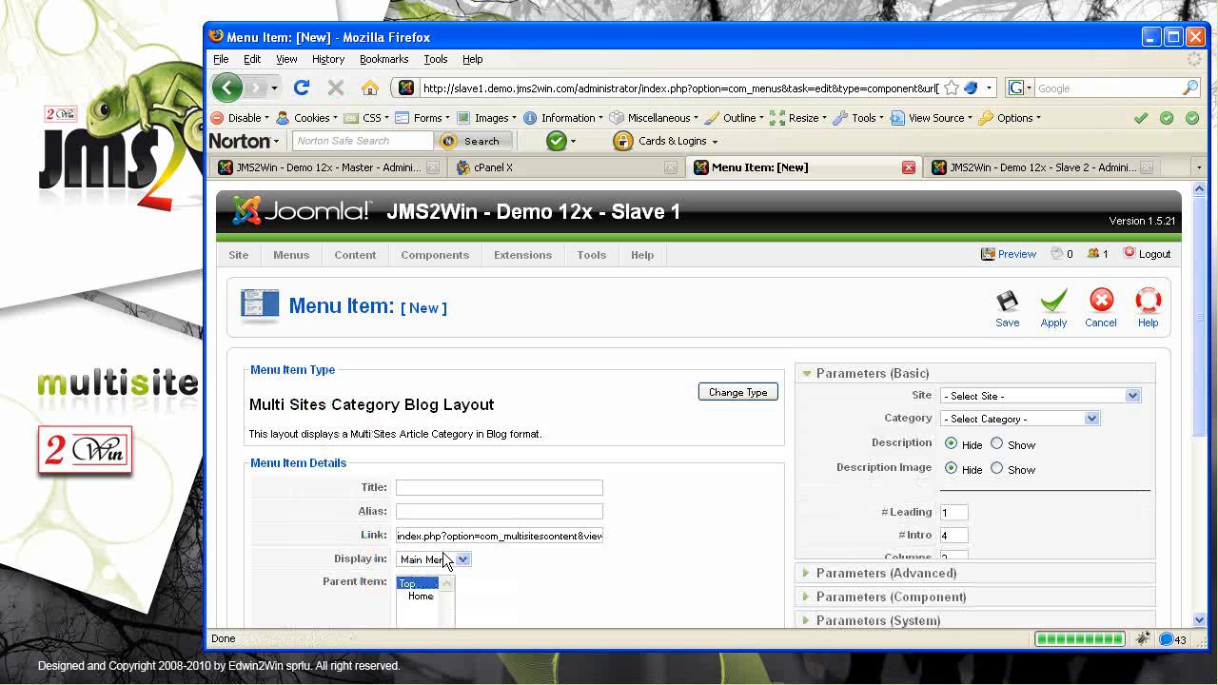
Set the item's Site to Master Site and category to National articles/National Sport
click(990, 397)
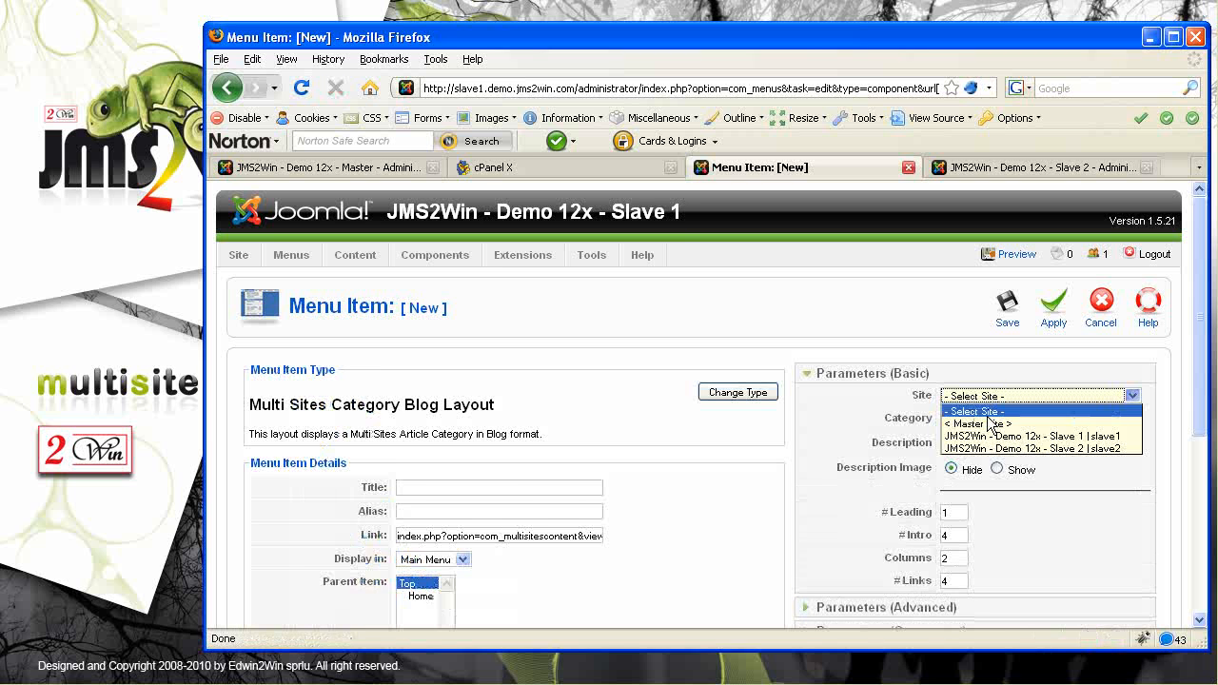
click(992, 416)
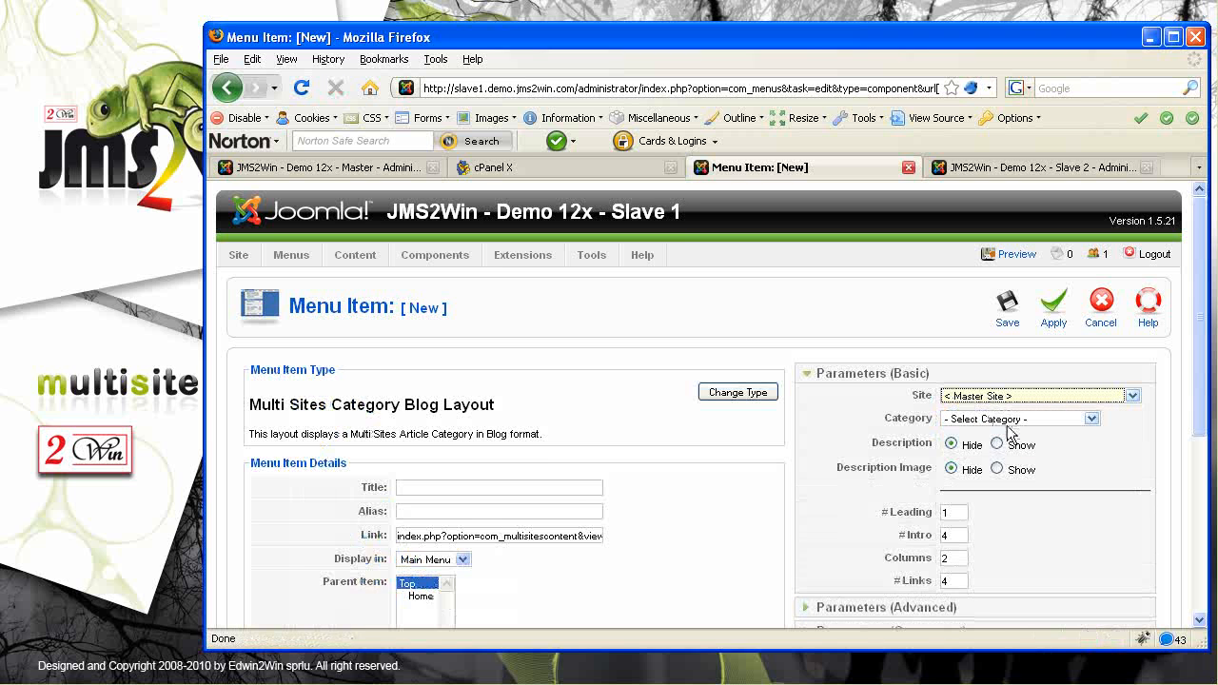
click(1011, 419)
click(1051, 448)
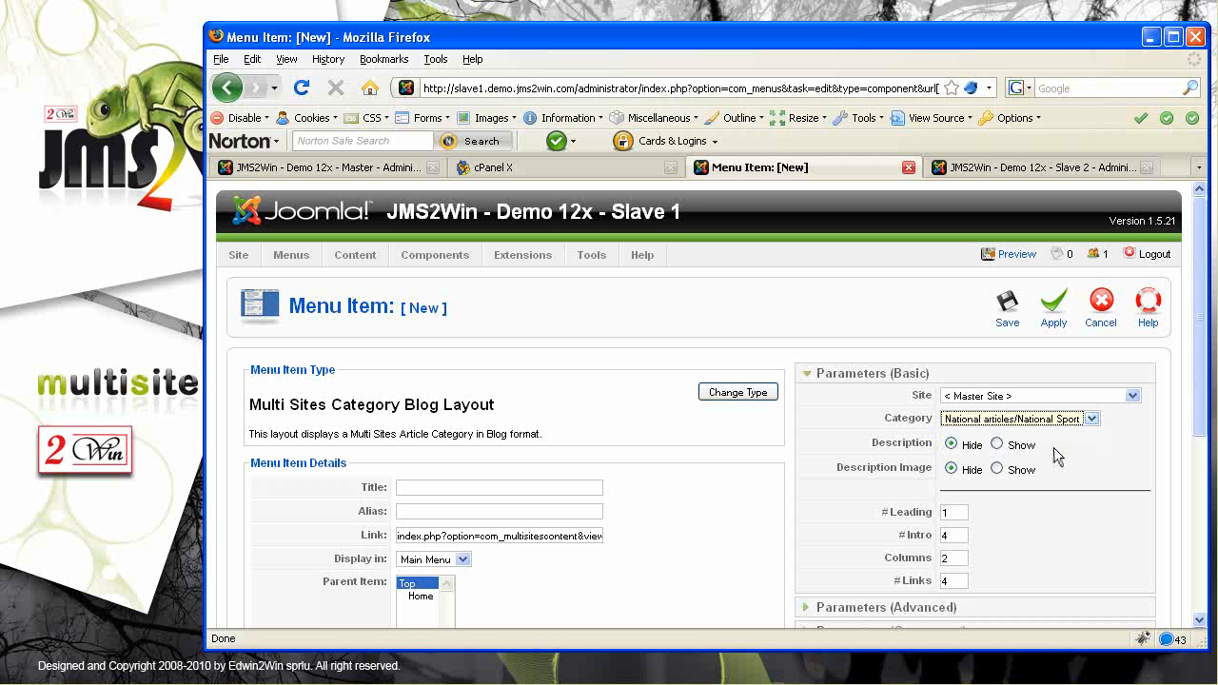
Title the item 'National sports master', save it, and preview the Slave 1 site
click(434, 488)
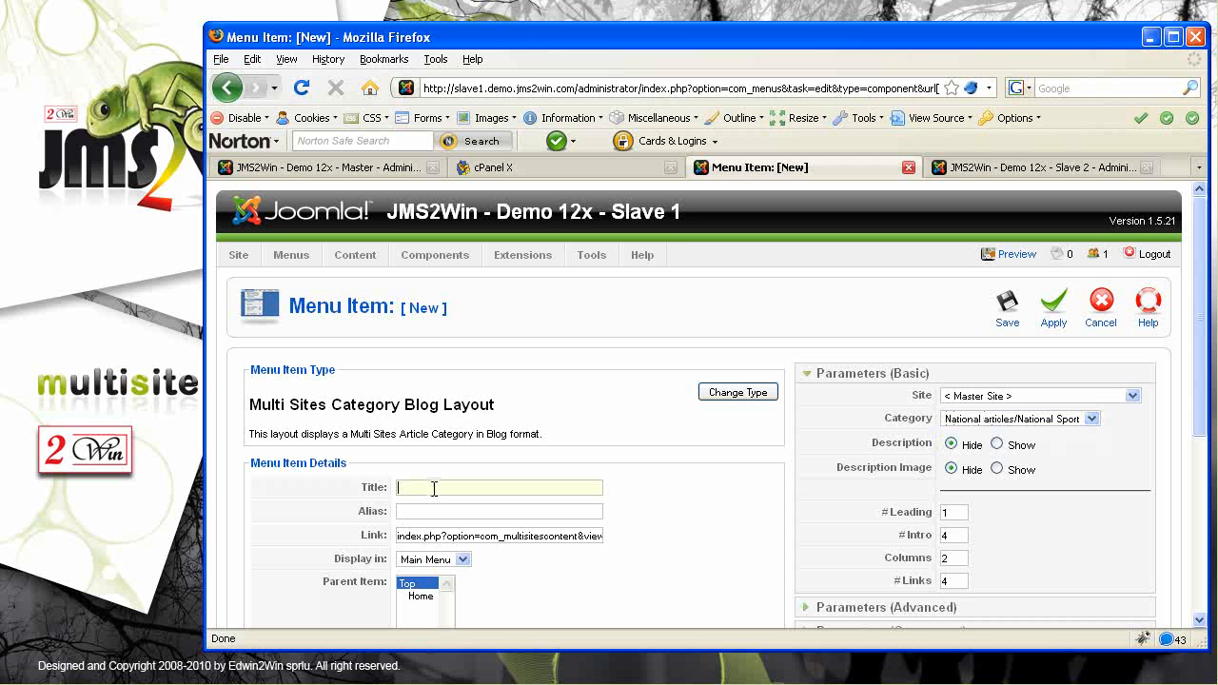
text(National)
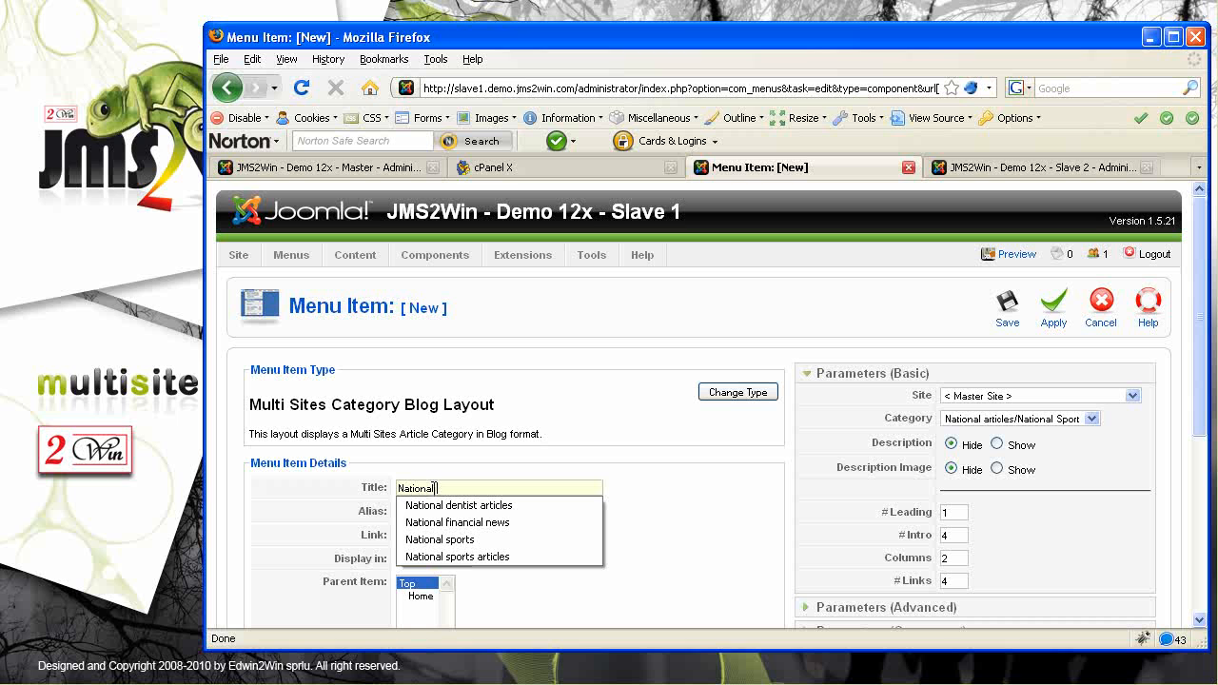
key(Down)
key(Down)
key(Down)
key(Return)
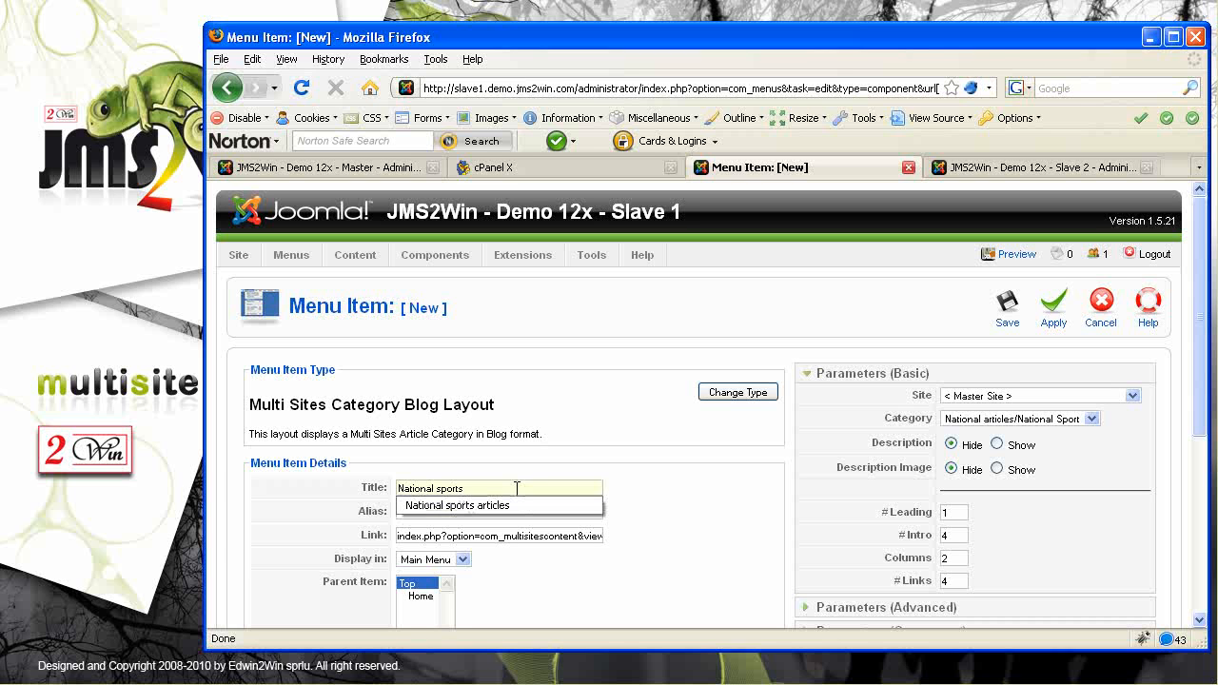
text(master)
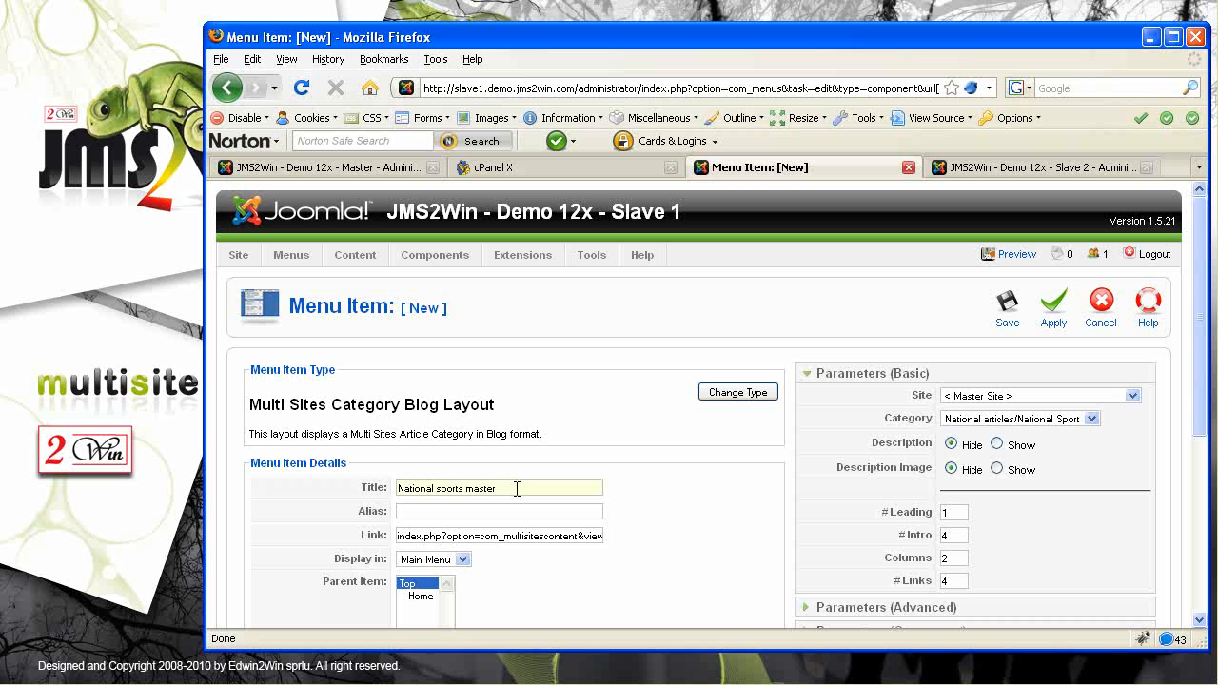
click(1008, 318)
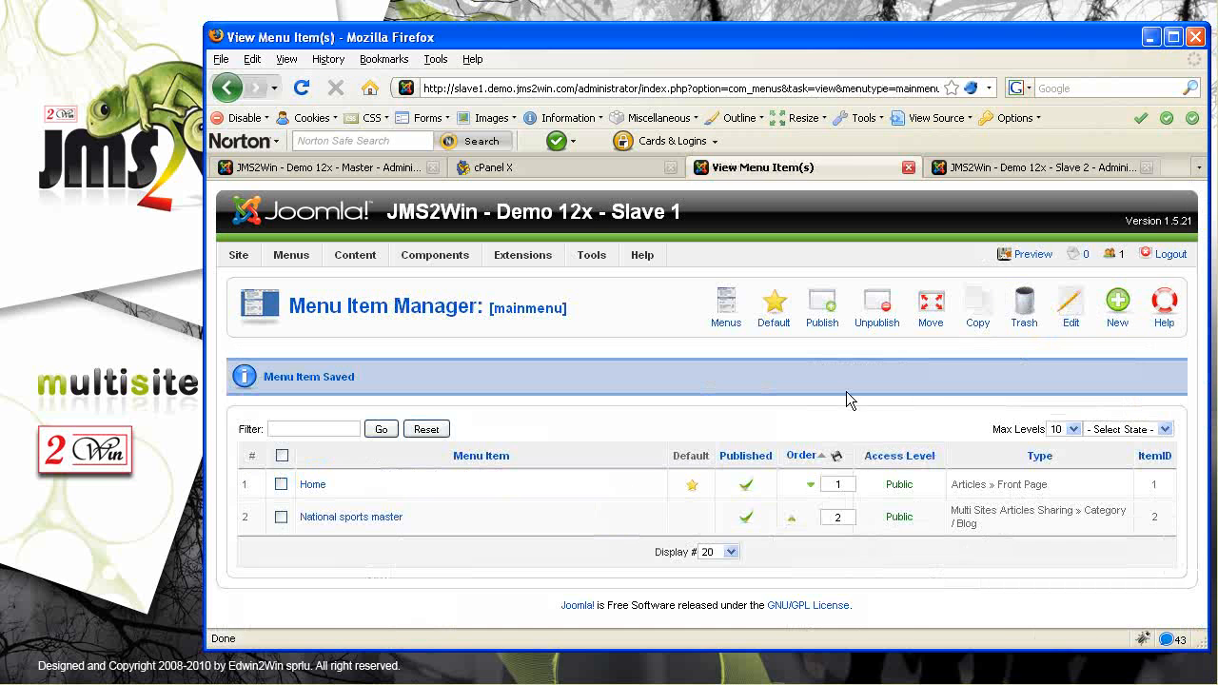
click(1034, 254)
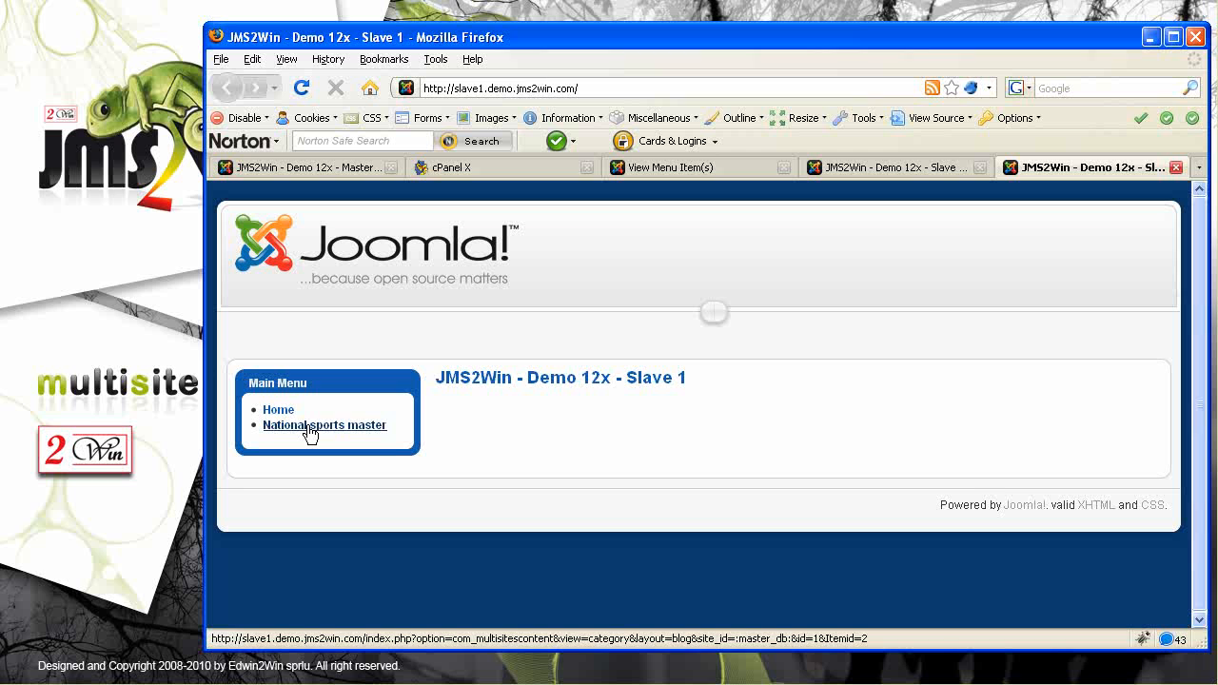
Open Slave 1's National sports master page and check the master's article text
drag(743, 383, 608, 378)
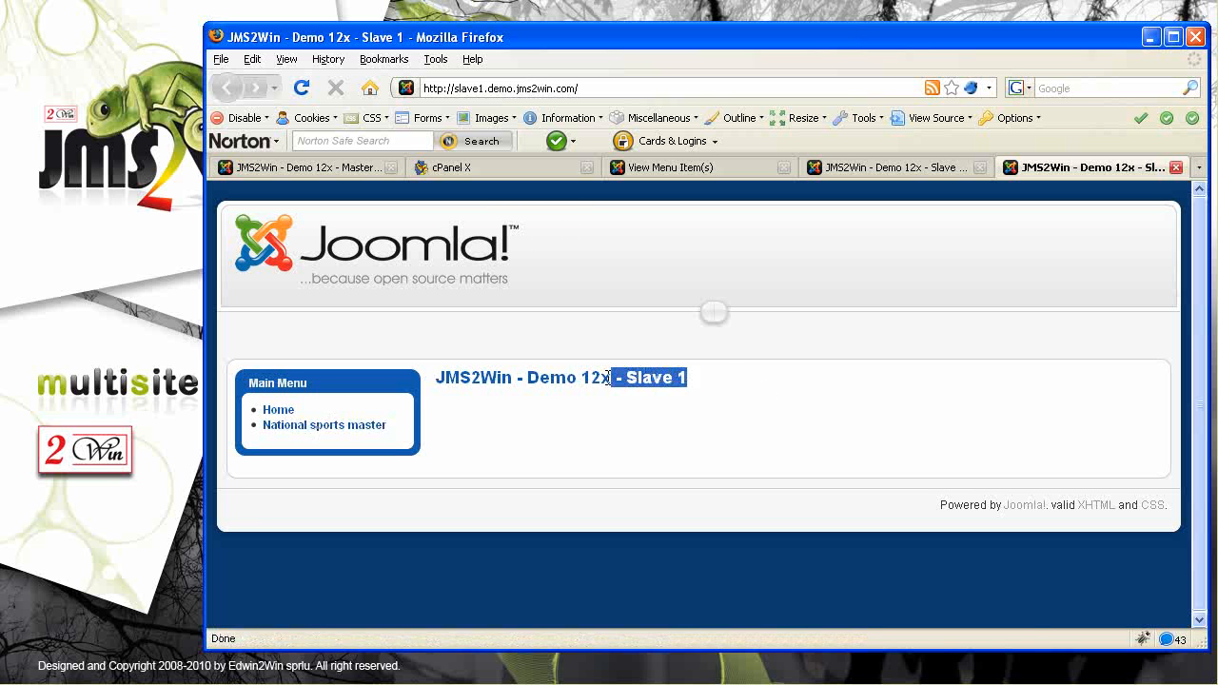
click(320, 430)
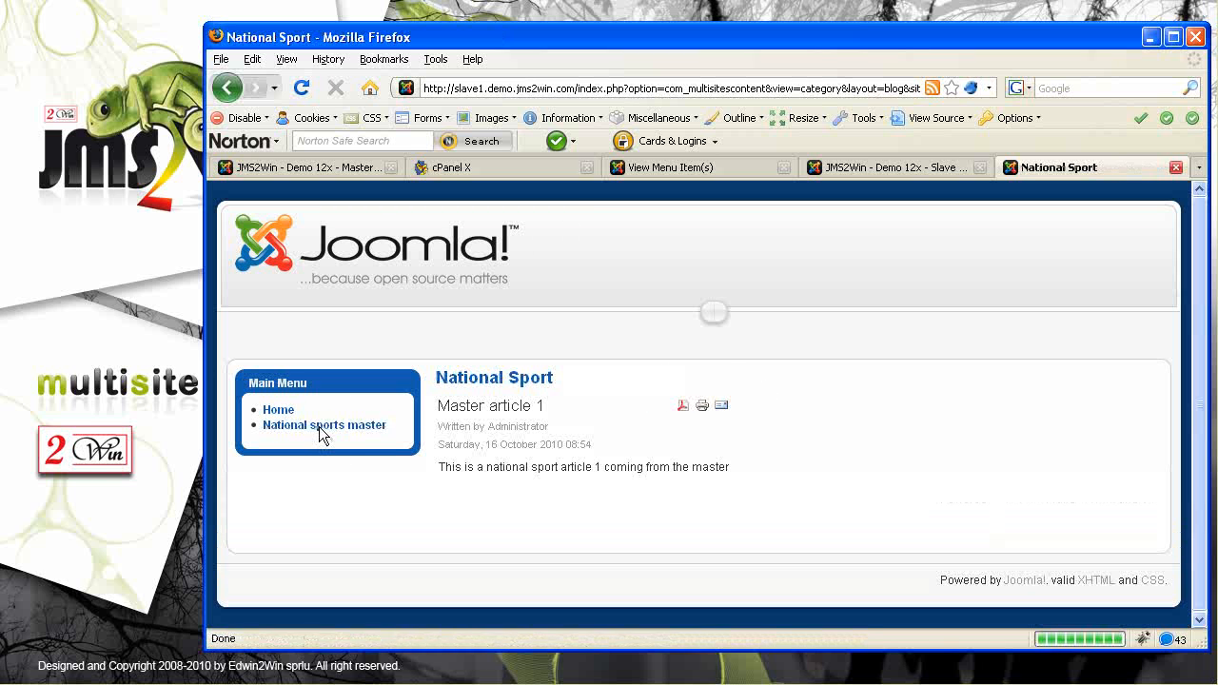
drag(456, 467, 718, 466)
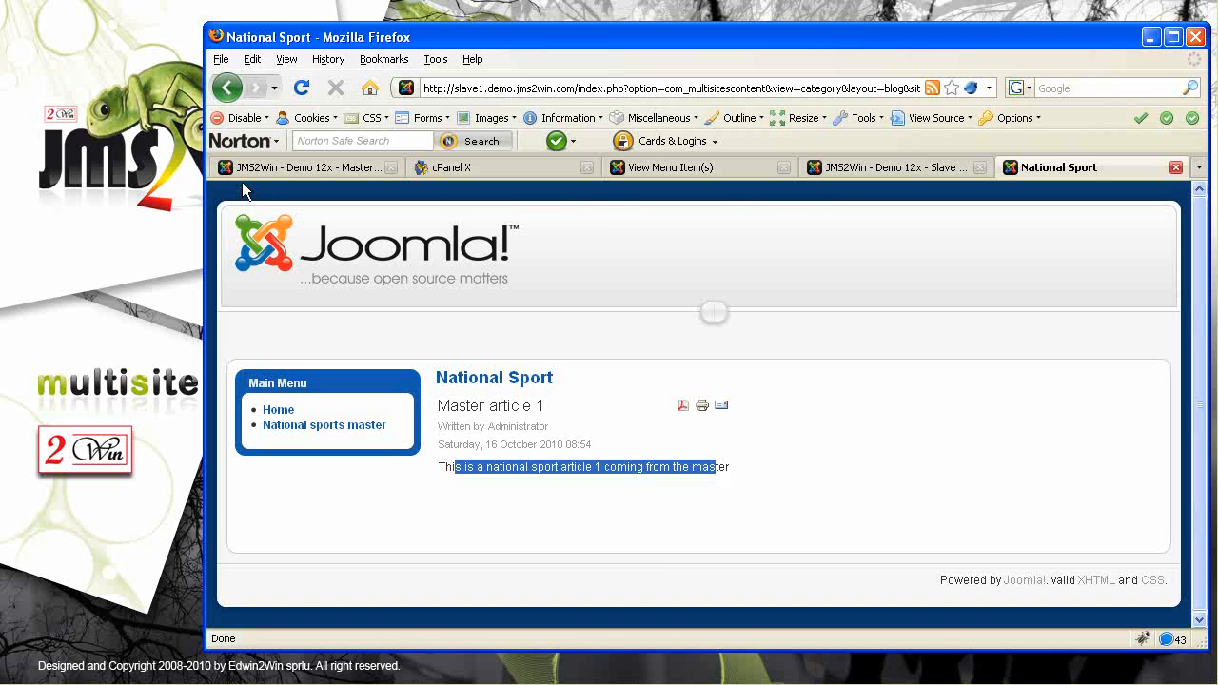
Confirm the National sports master item's Site is Master Site, close it, and return to the master admin
click(732, 169)
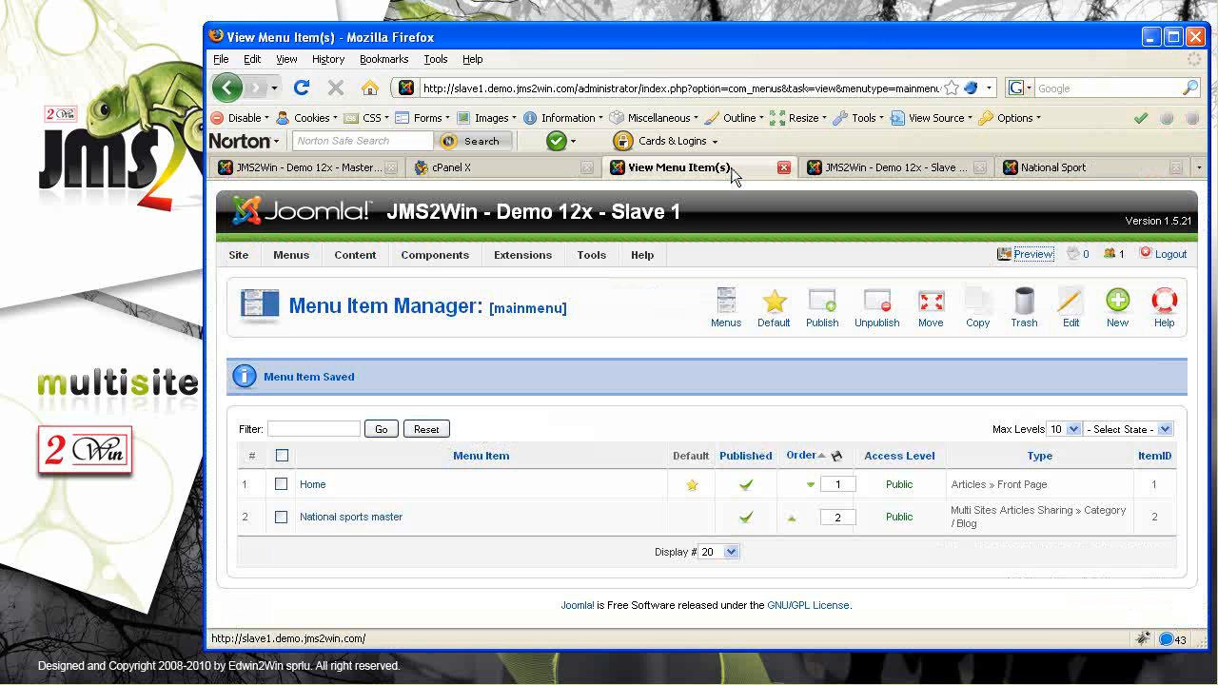
mouse_move(468, 250)
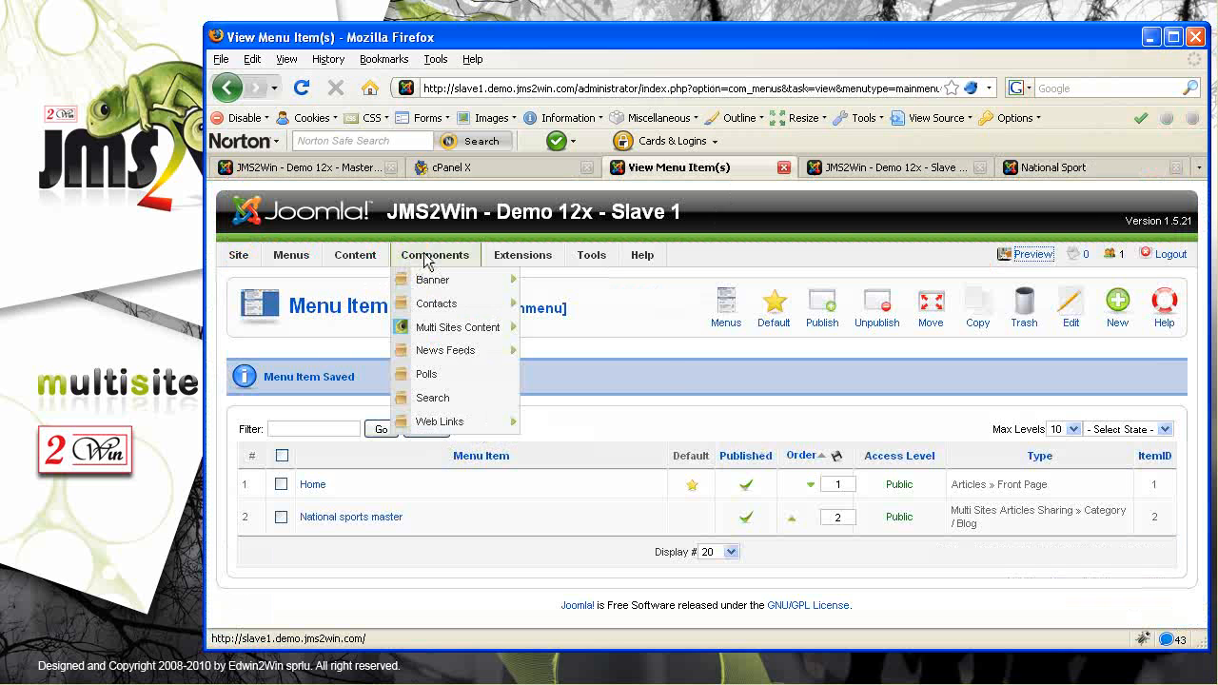
mouse_move(433, 328)
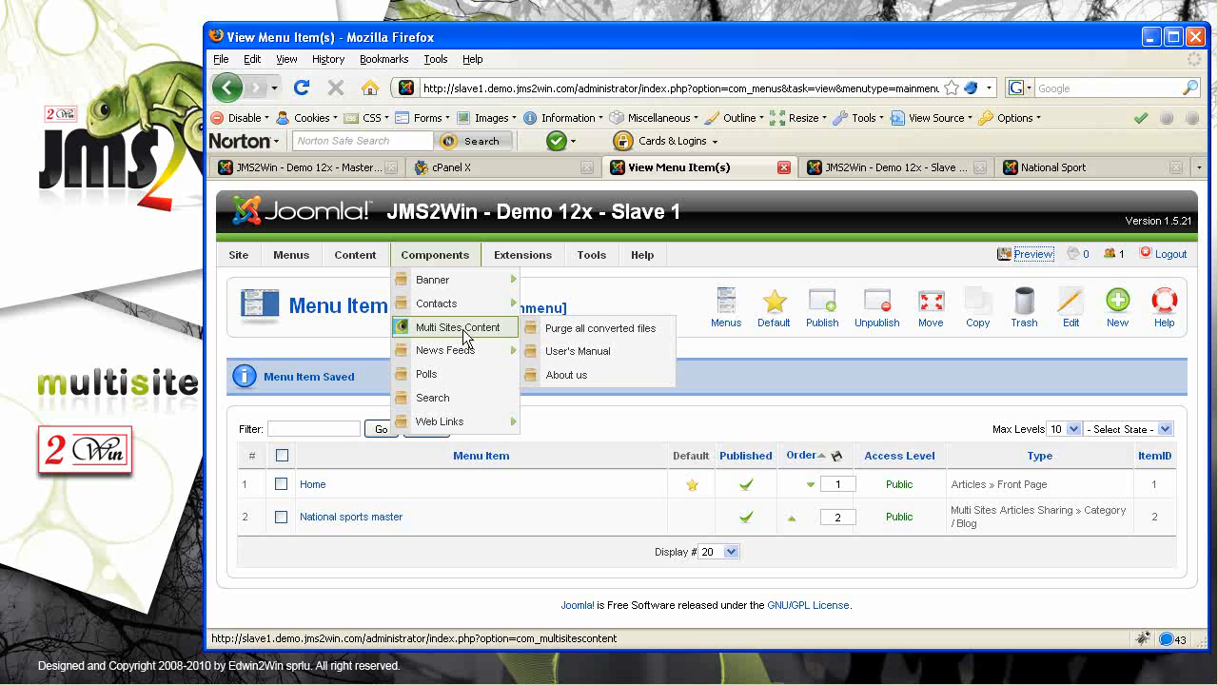
click(341, 520)
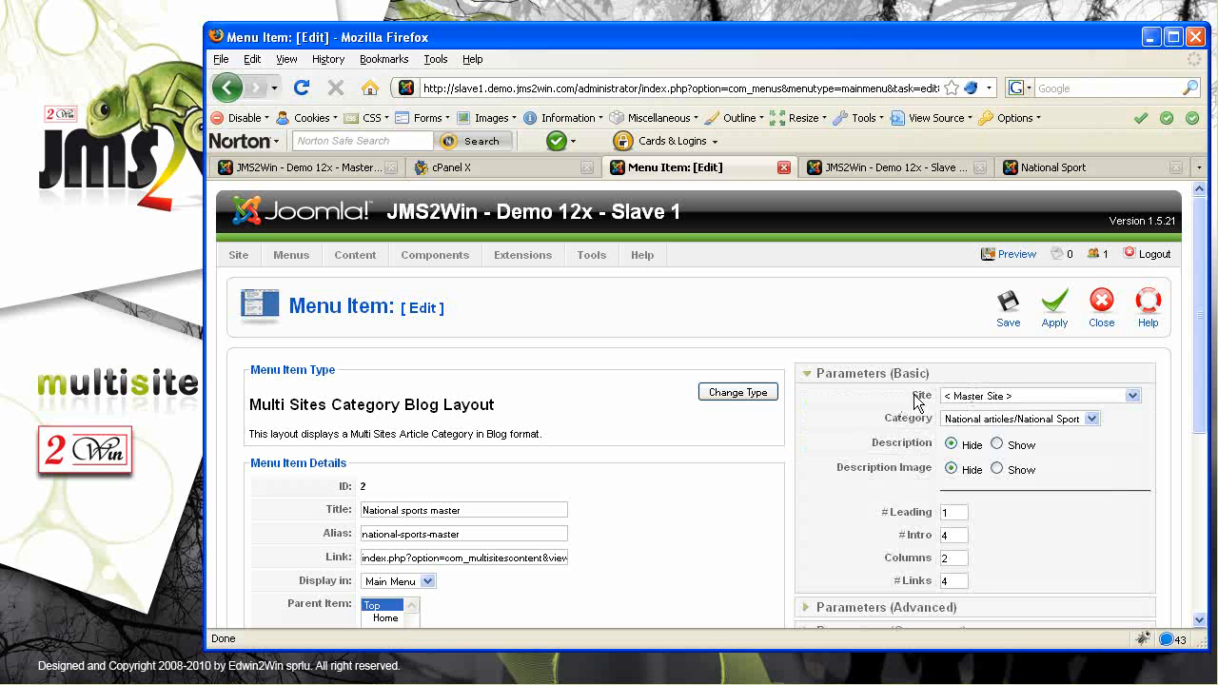
drag(914, 396, 933, 397)
click(1134, 396)
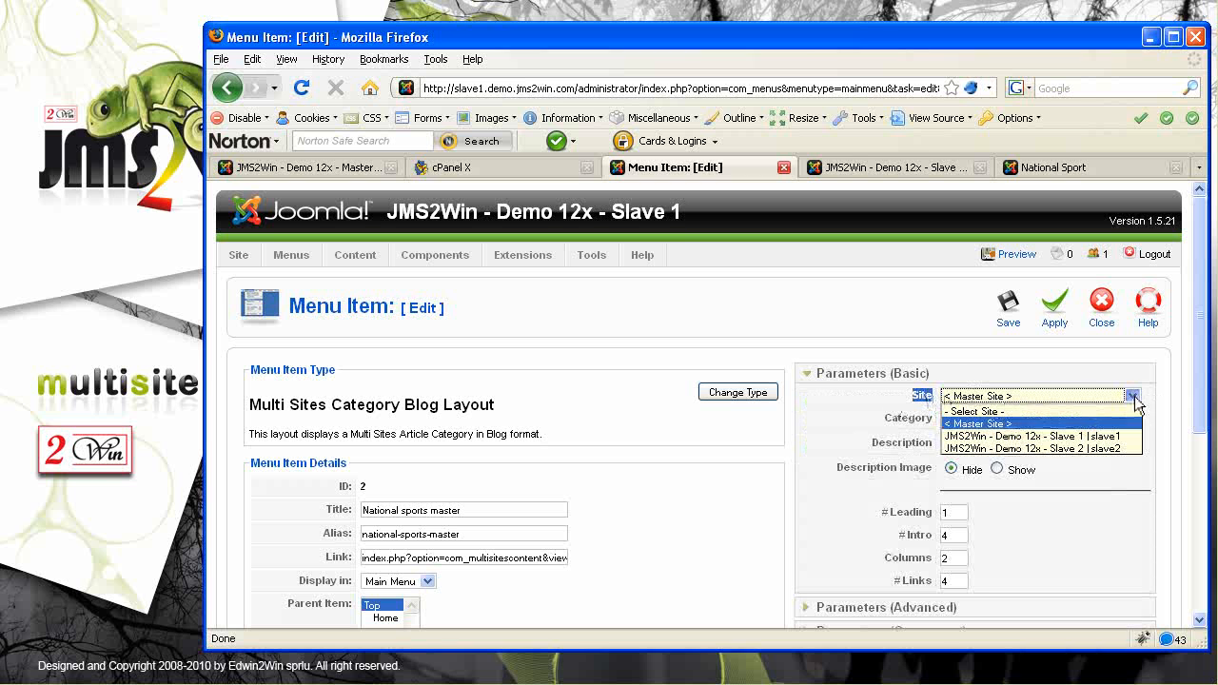
click(915, 404)
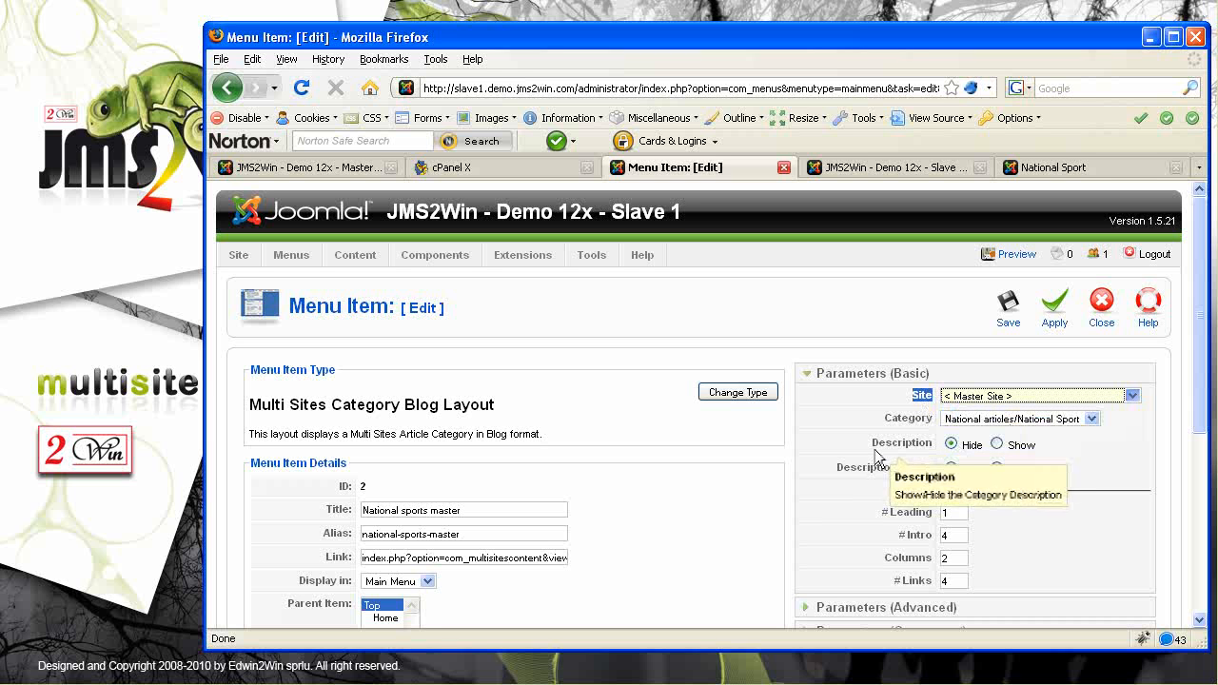
drag(1197, 401, 1194, 321)
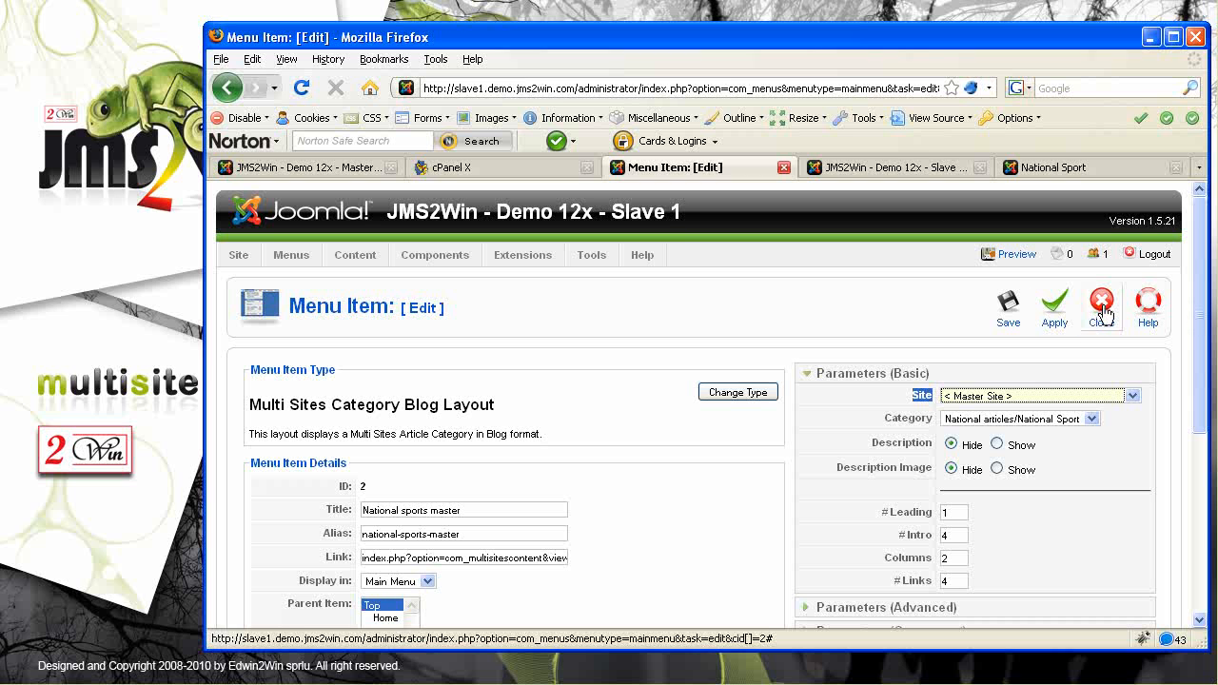
click(1102, 303)
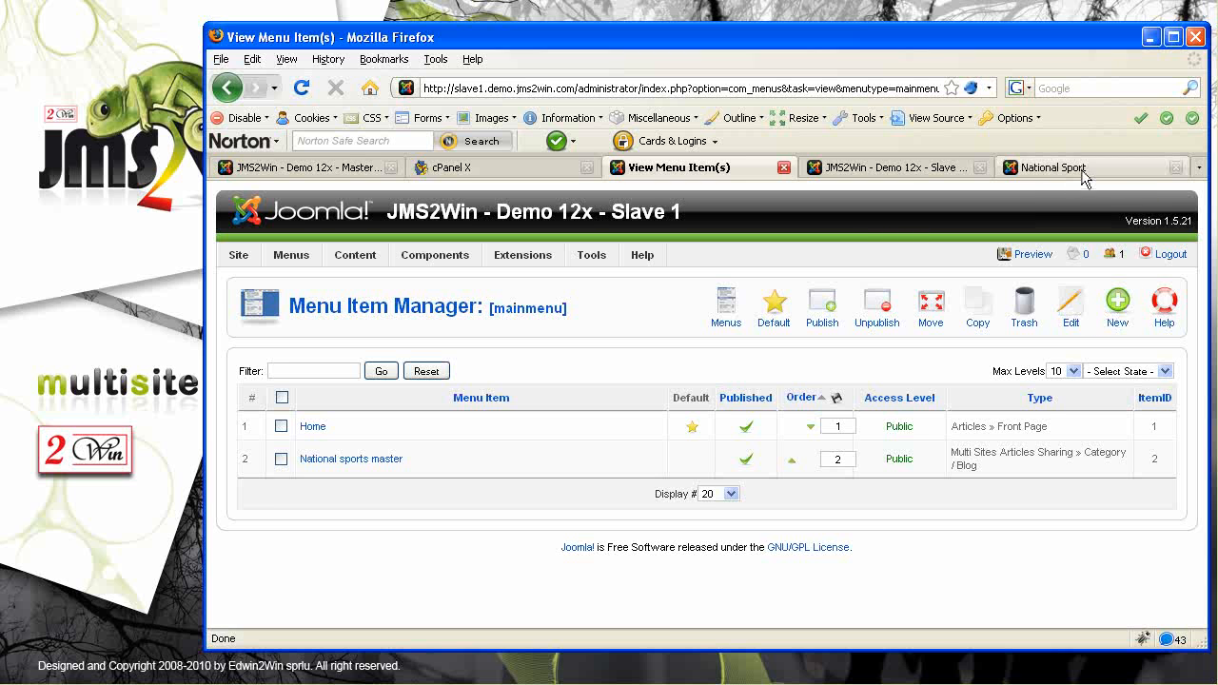
click(305, 169)
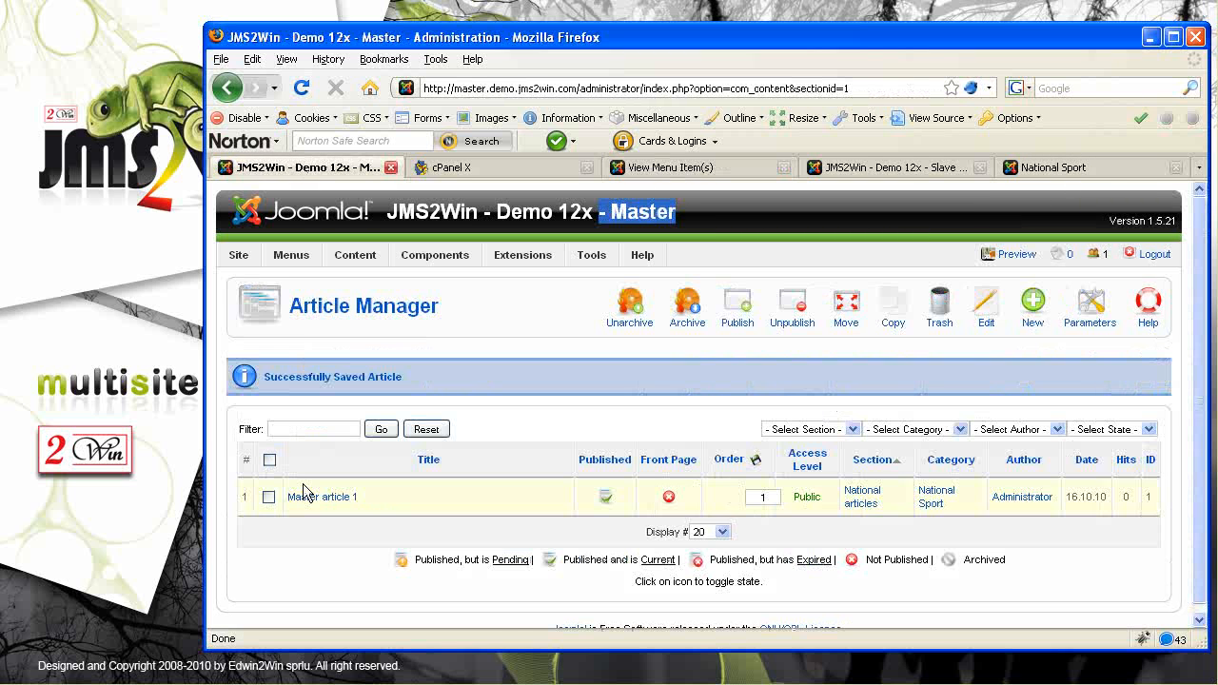
Open Master article 1 (National articles / National Sport) and scroll through its text and settings
click(328, 498)
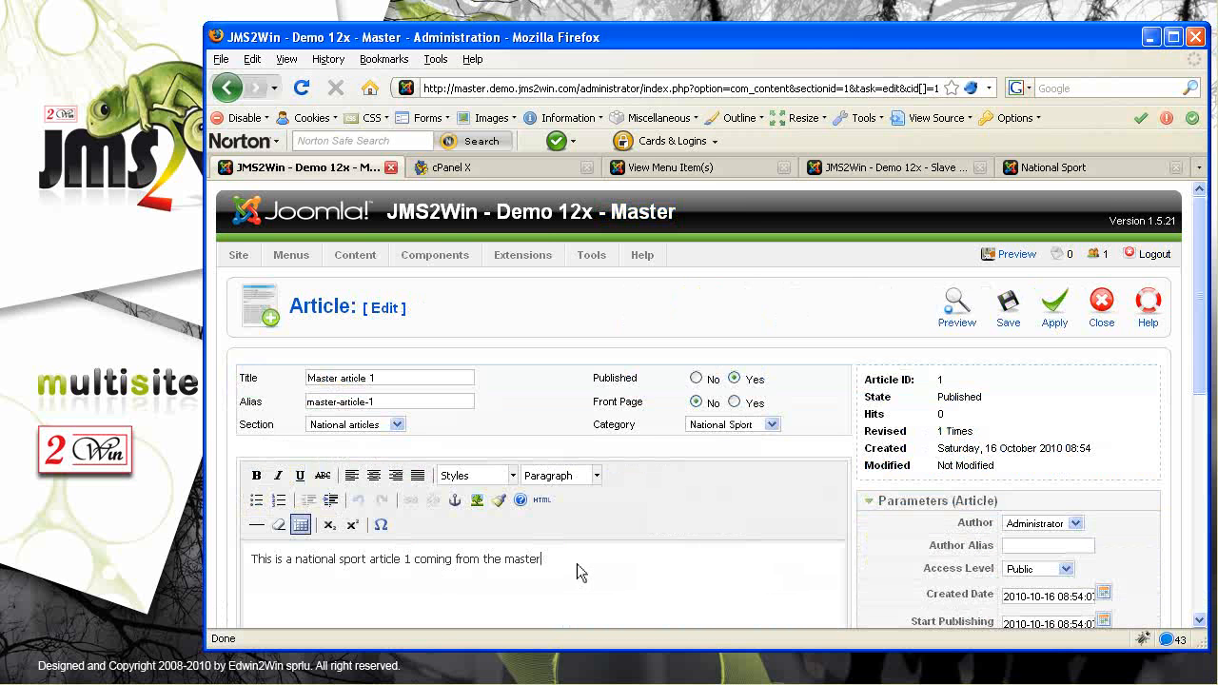
scroll(751, 535, down, 7)
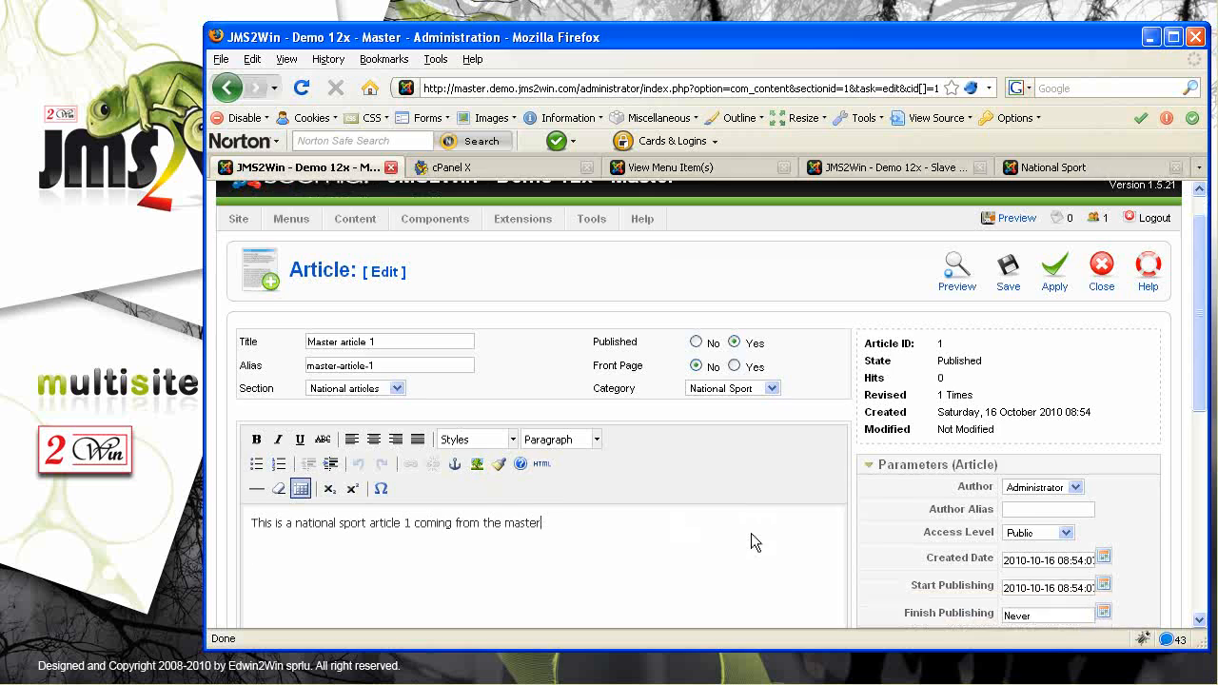
scroll(751, 542, down, 1)
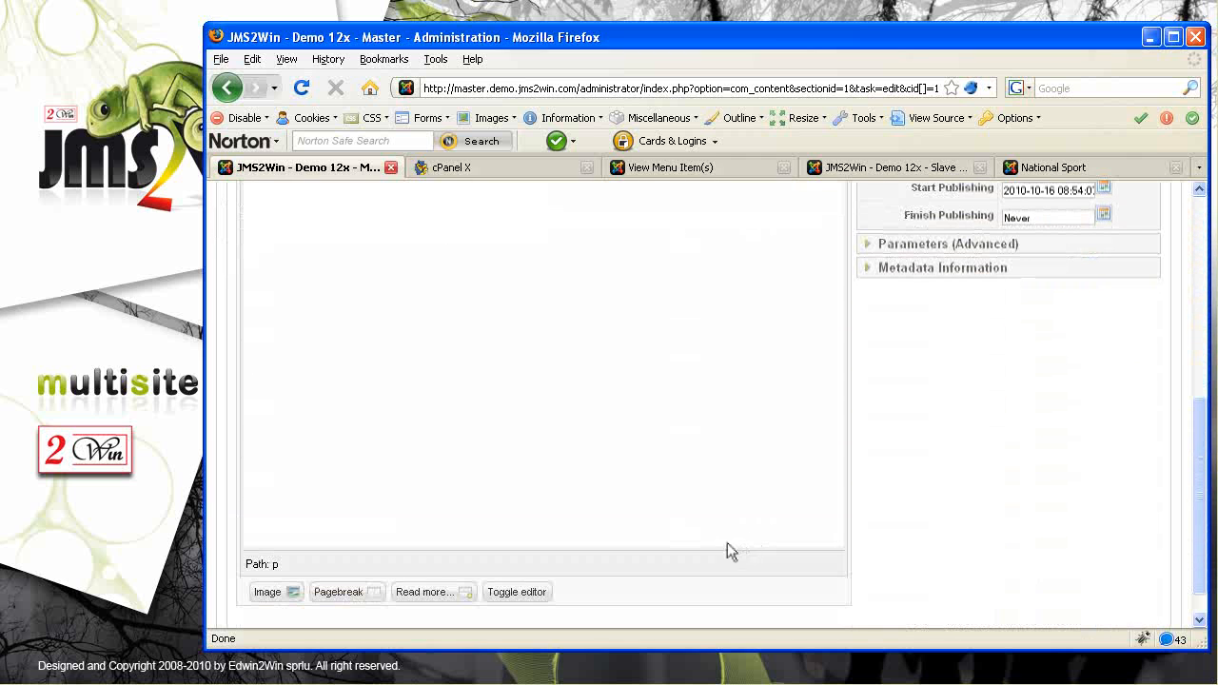
scroll(728, 552, up, 3)
scroll(729, 552, up, 4)
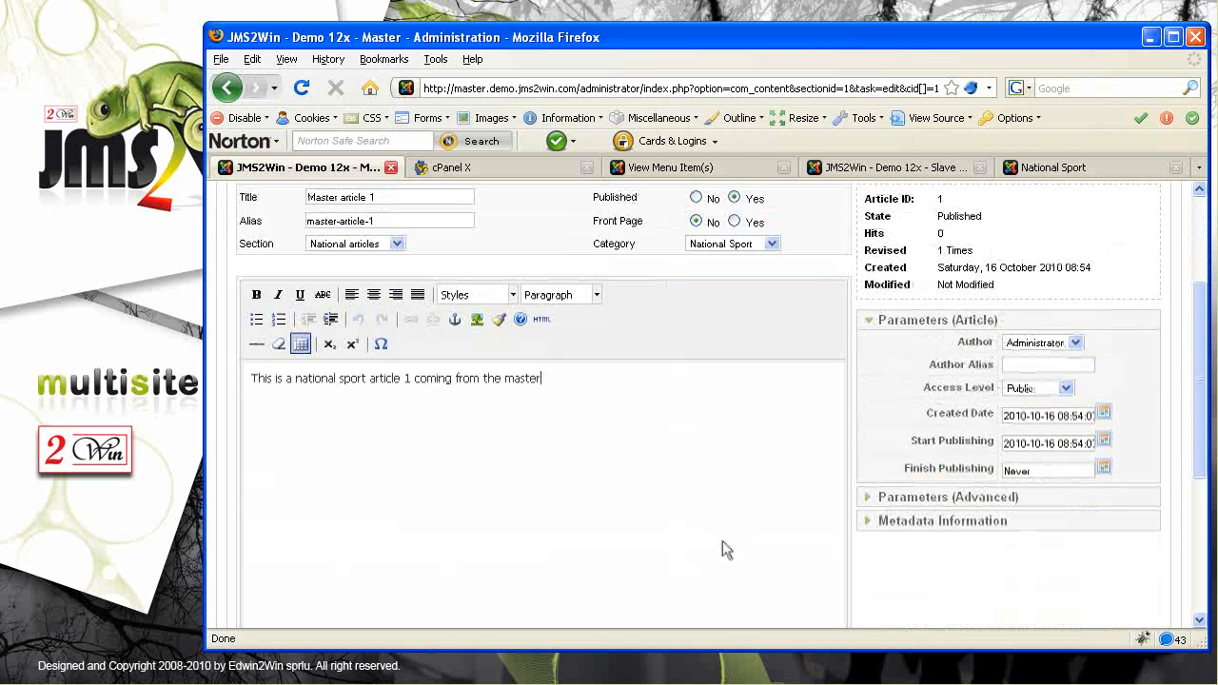
scroll(716, 551, up, 1)
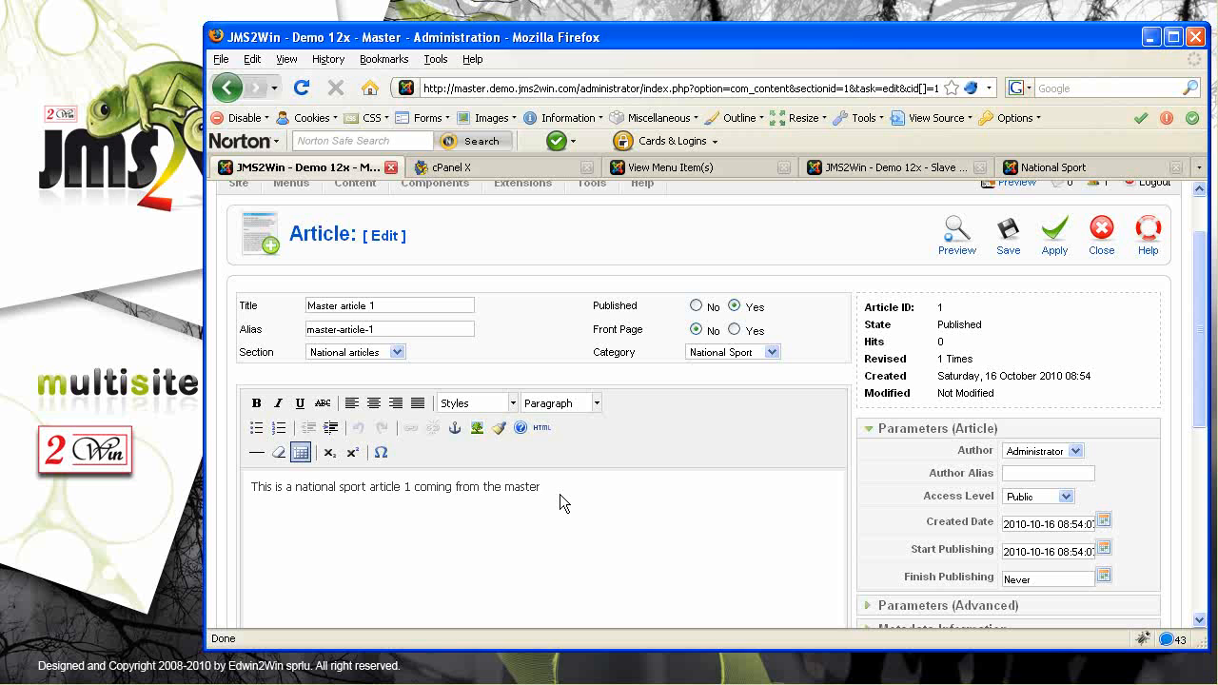
drag(1203, 371, 1203, 347)
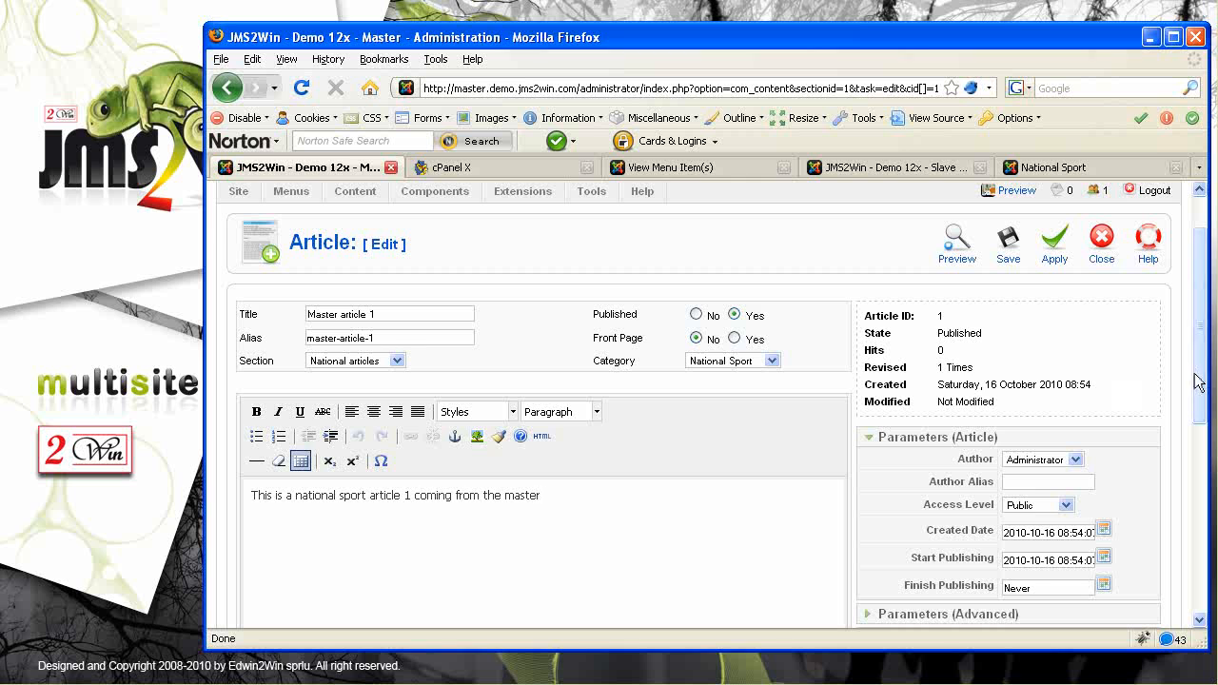
drag(1197, 386, 1198, 335)
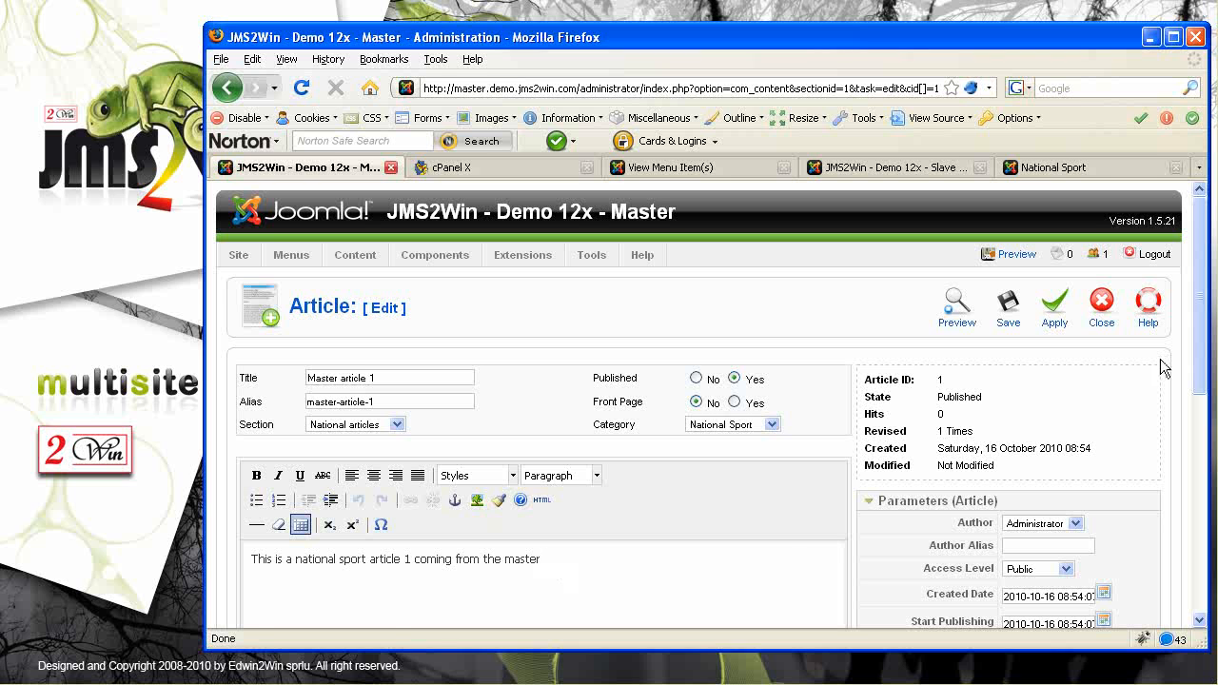
Close Master article 1 and go to the Extensions Install/Uninstall page
click(1101, 303)
mouse_move(499, 264)
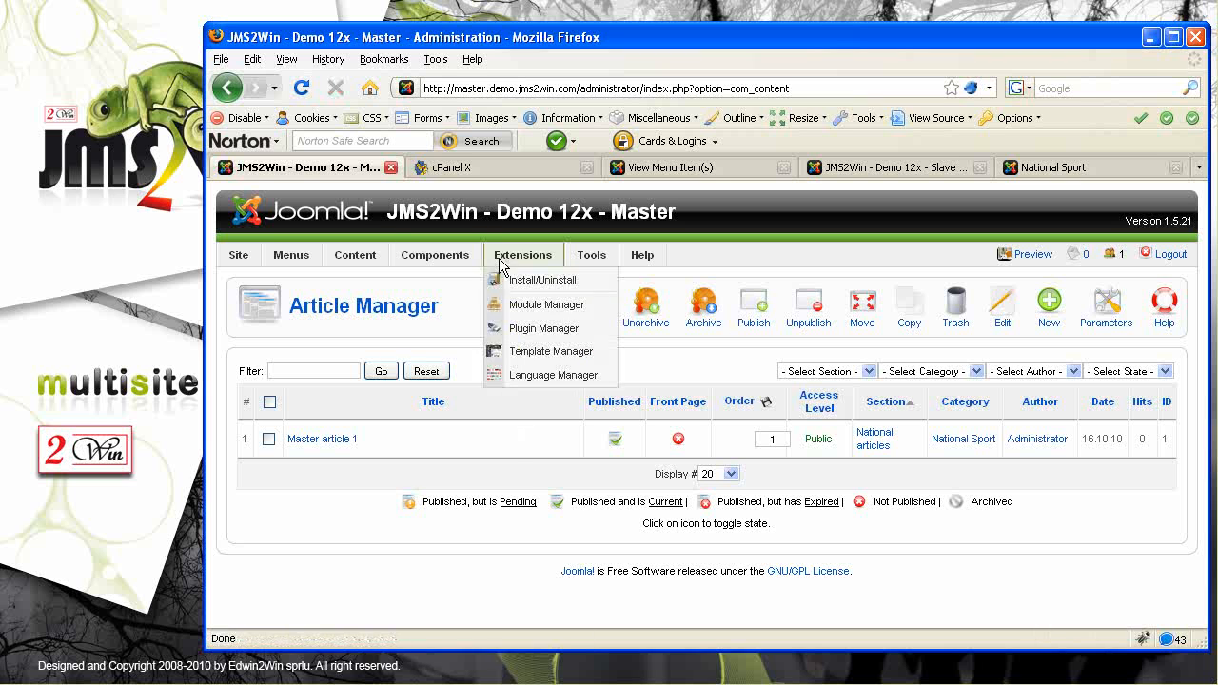
click(536, 288)
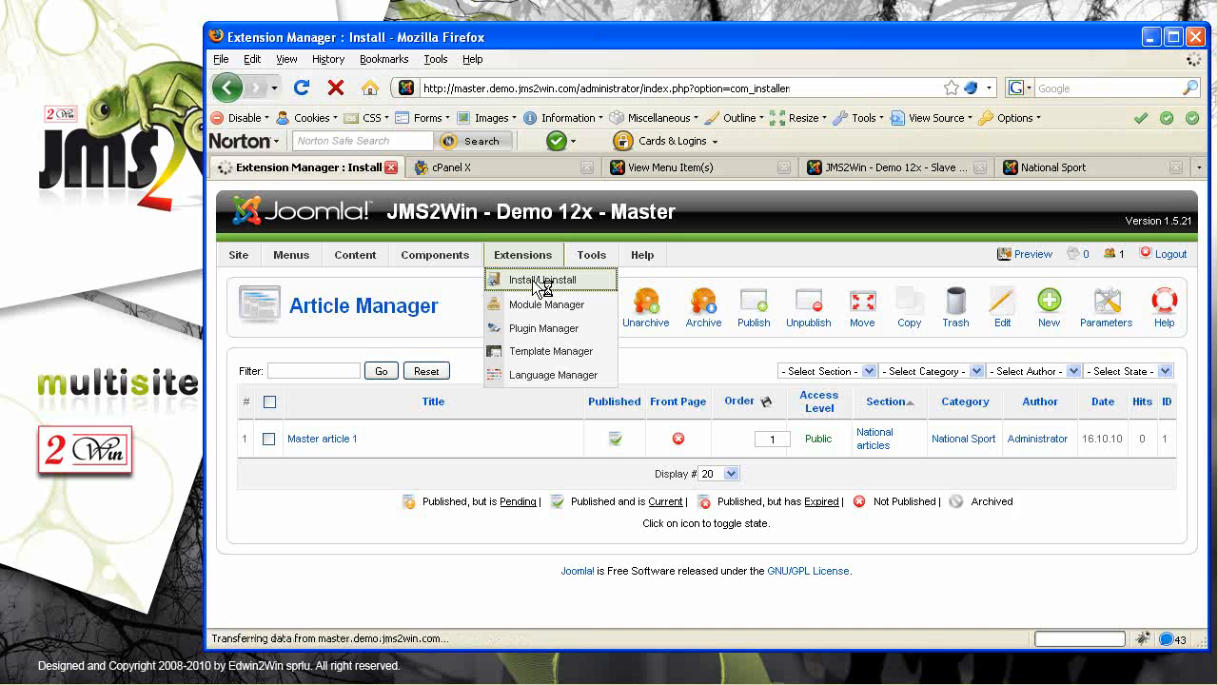
Upload and install com_multisitesmenuitem_V1.0.2.zip, then register the Multi Sites Menu Item component
click(598, 433)
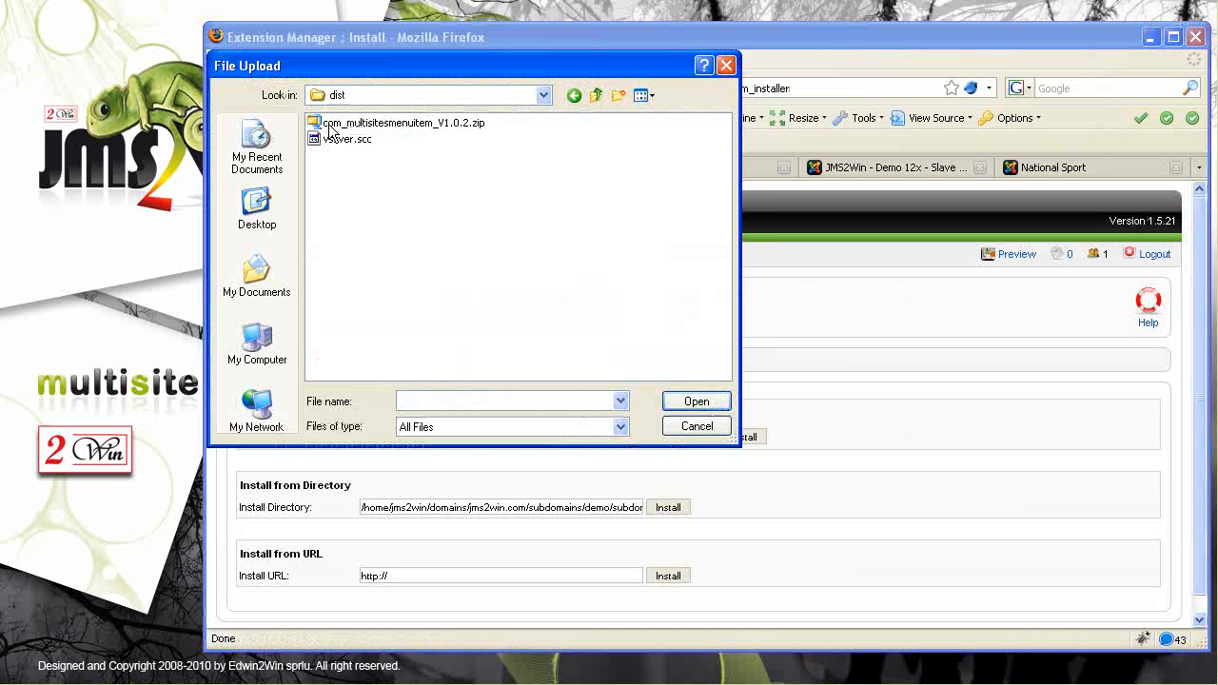
click(395, 131)
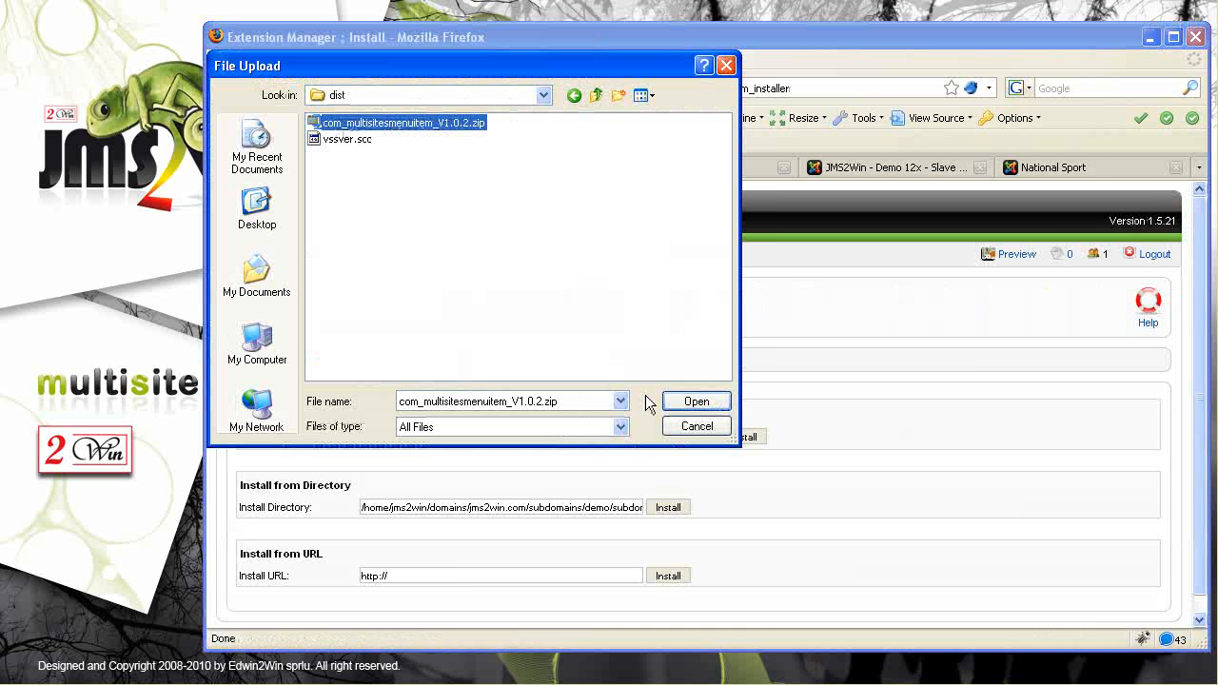
click(701, 403)
click(714, 442)
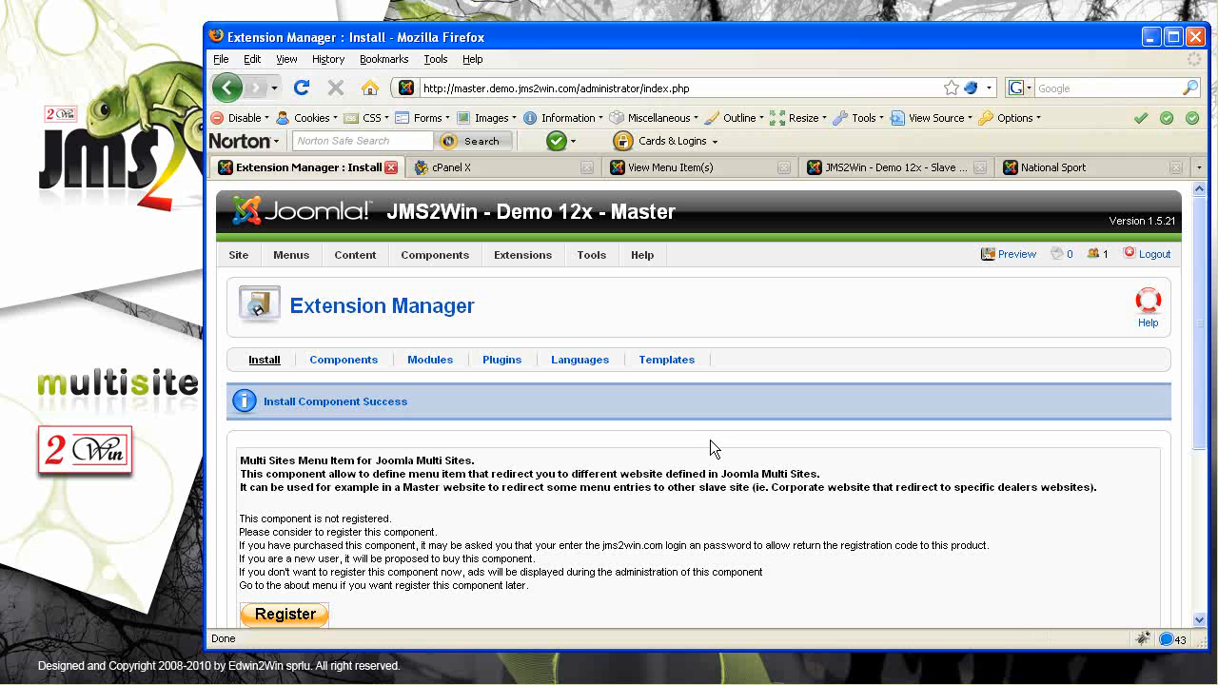
click(309, 619)
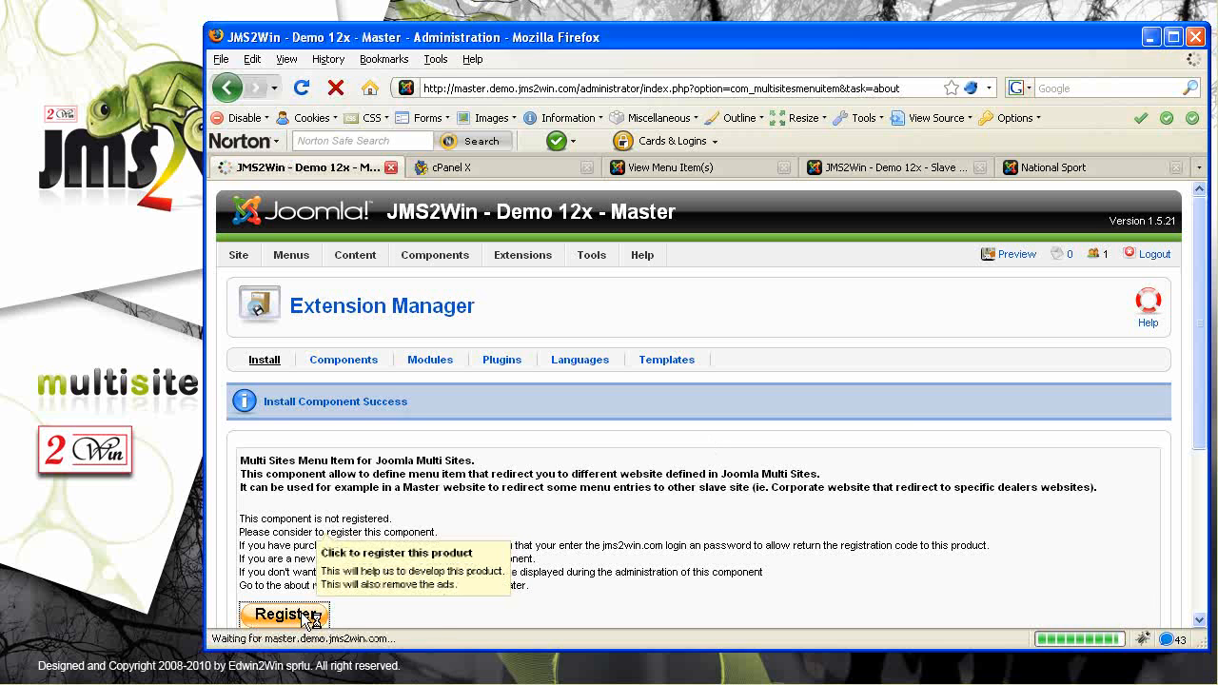
Open the master site's Main Menu items and start a new menu item
mouse_move(446, 257)
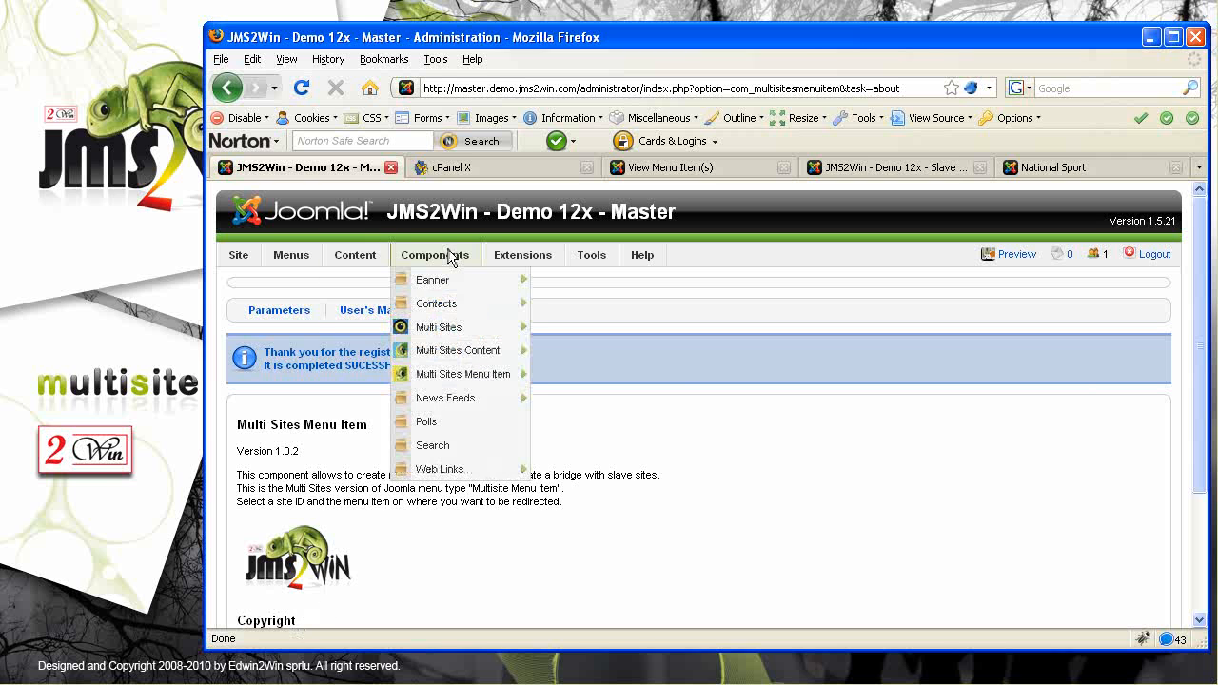
mouse_move(448, 380)
drag(514, 211, 657, 212)
mouse_move(291, 261)
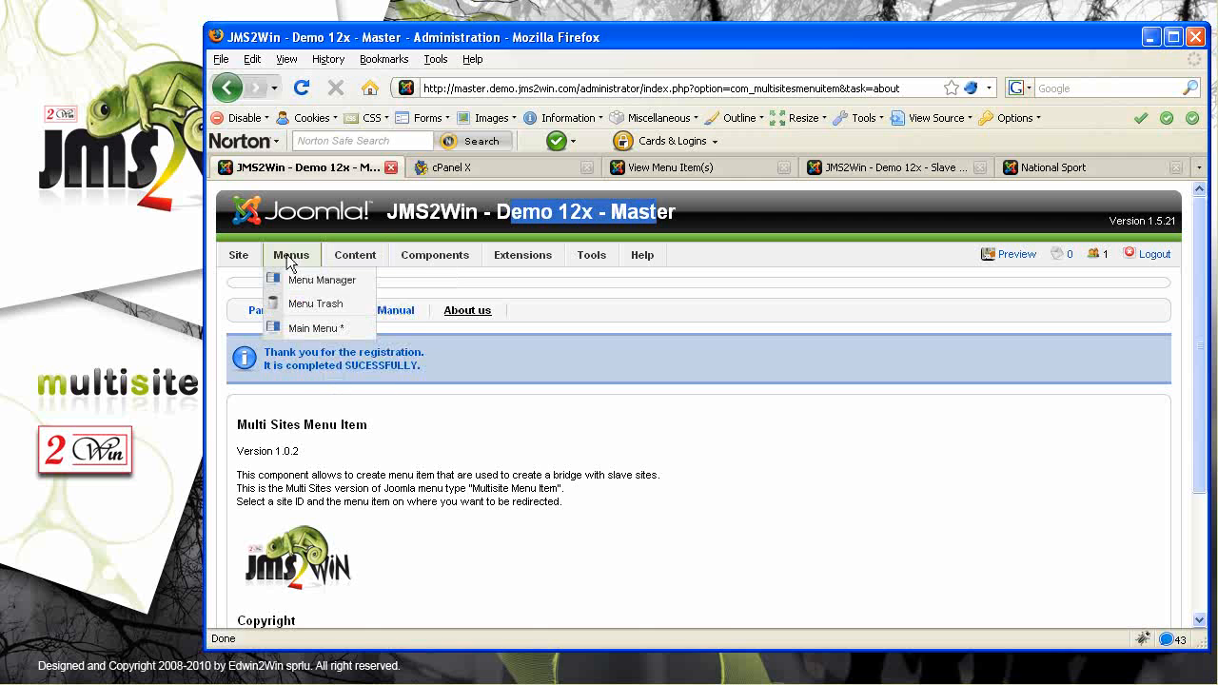
click(302, 331)
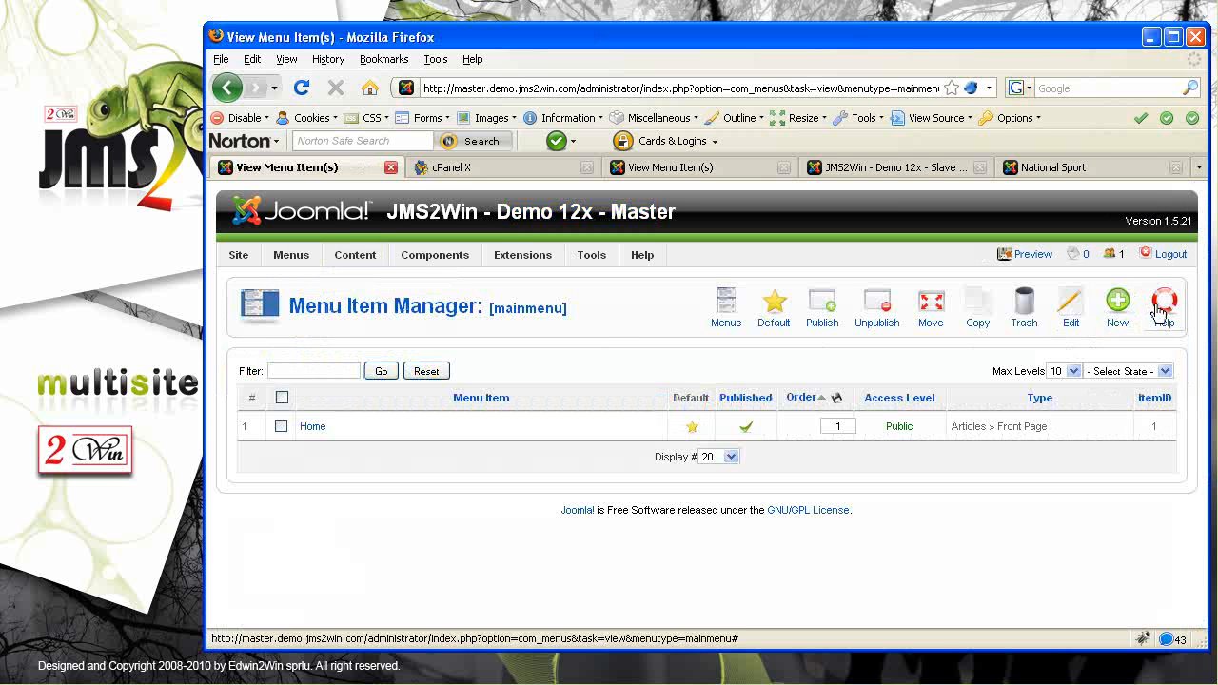
click(1121, 312)
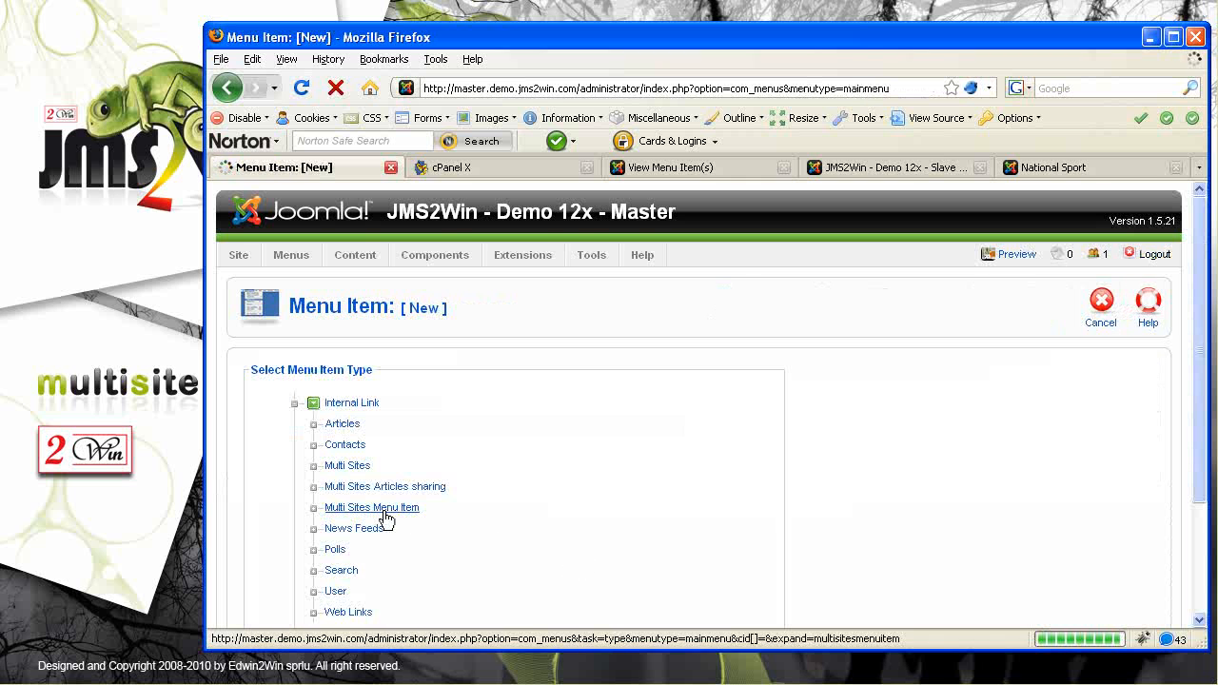
Choose the Multi Sites Menu Item Bridge type targeting Slave 1's 'National sports master' item
click(384, 511)
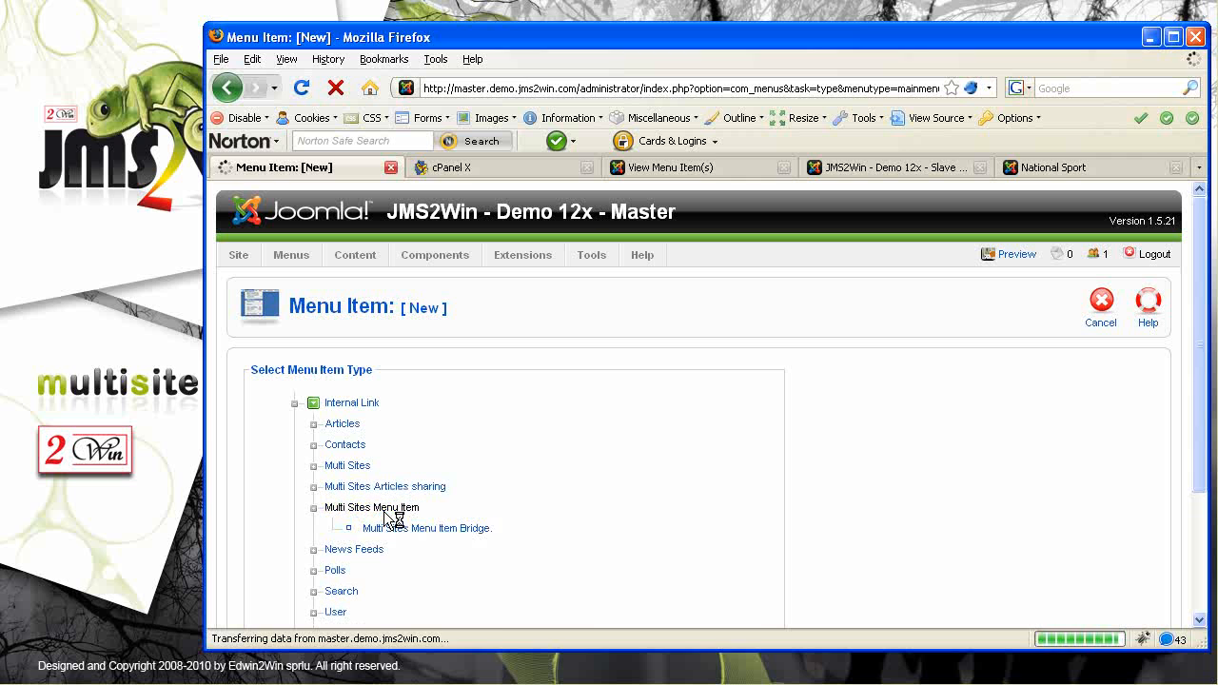
click(425, 530)
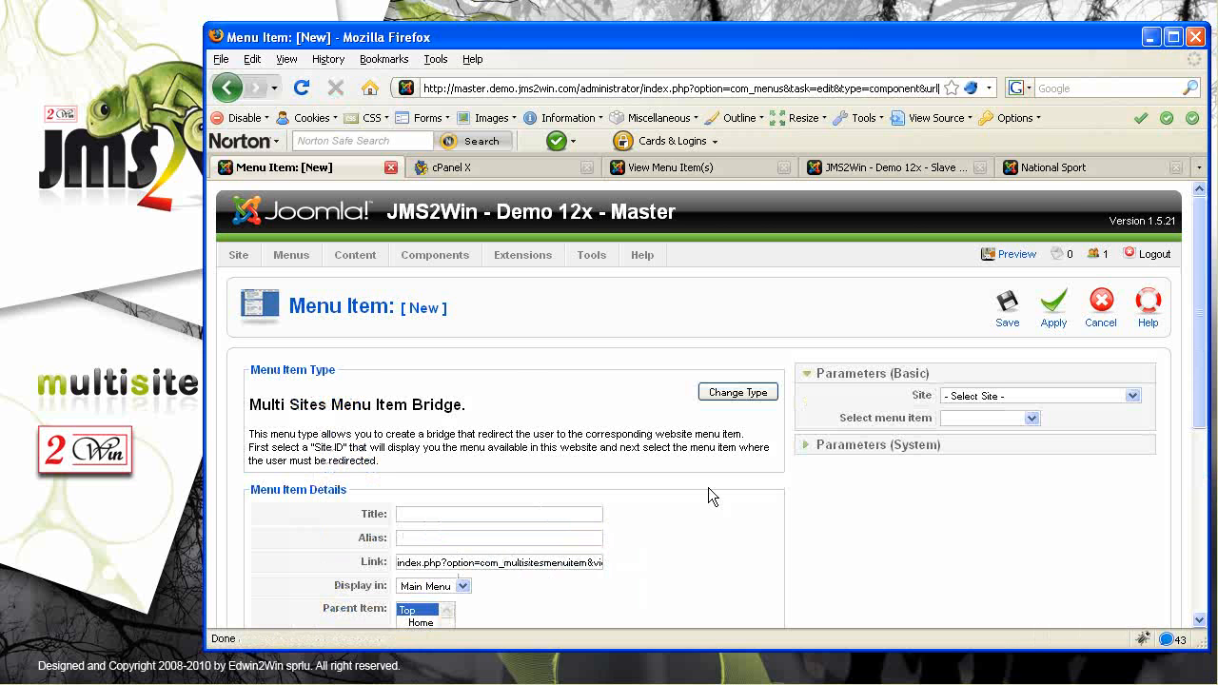
click(996, 398)
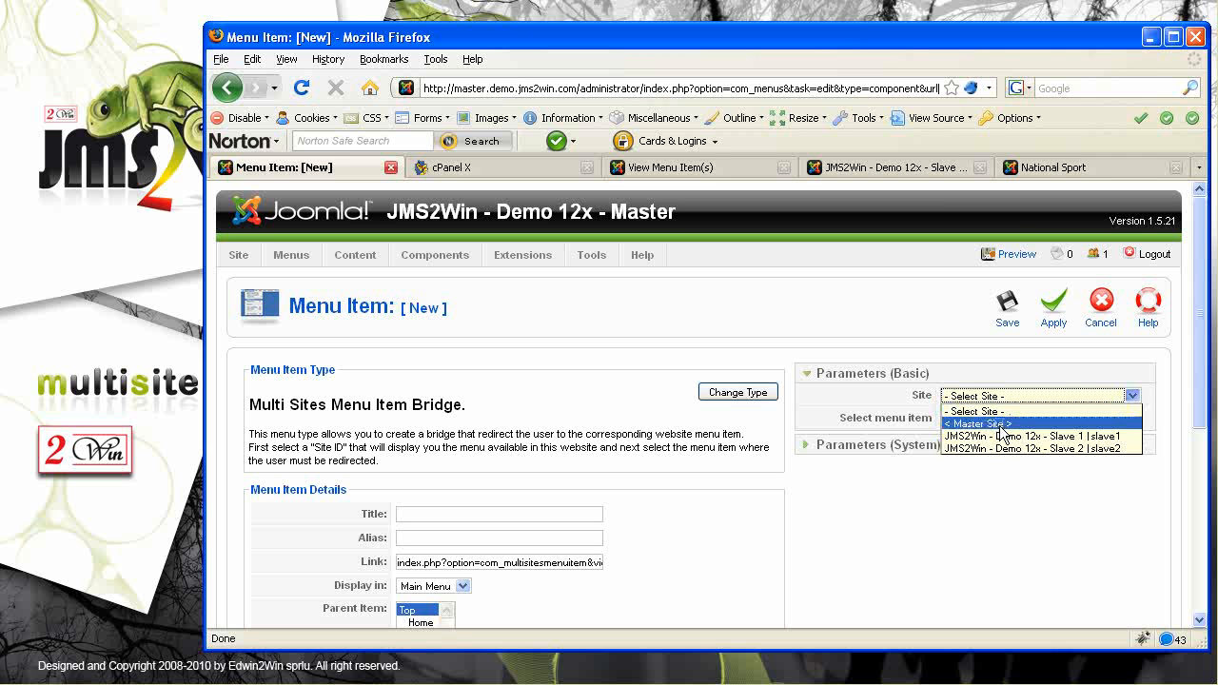
click(1055, 436)
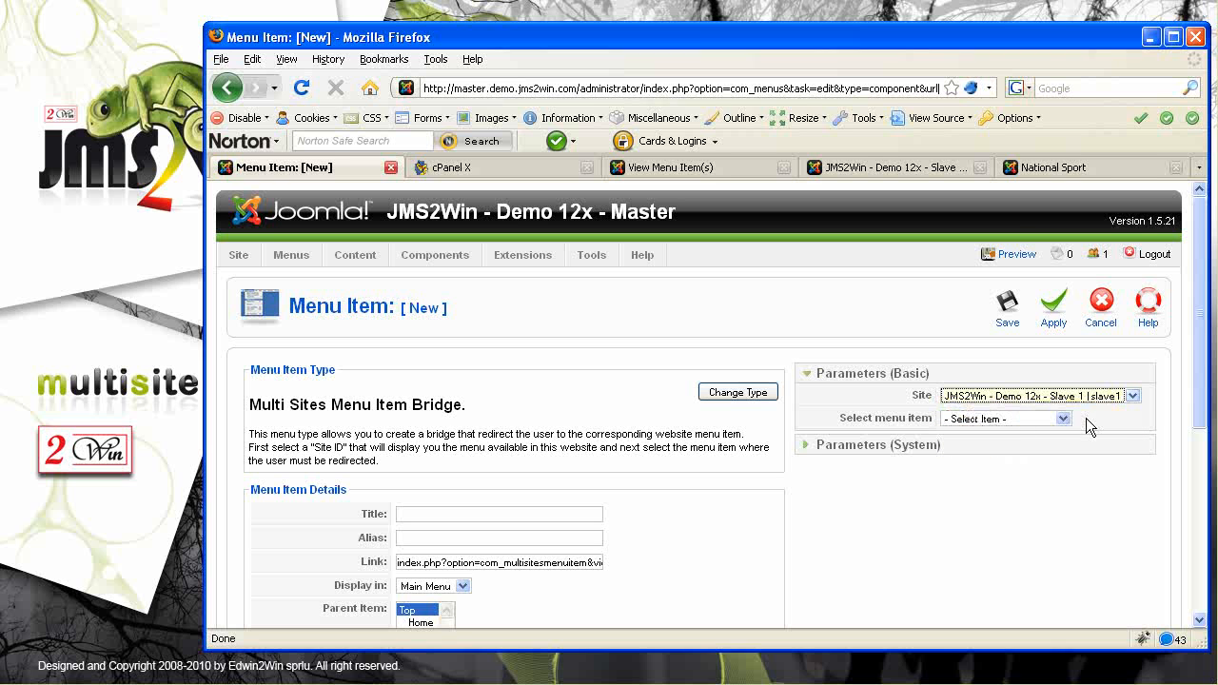
click(1063, 419)
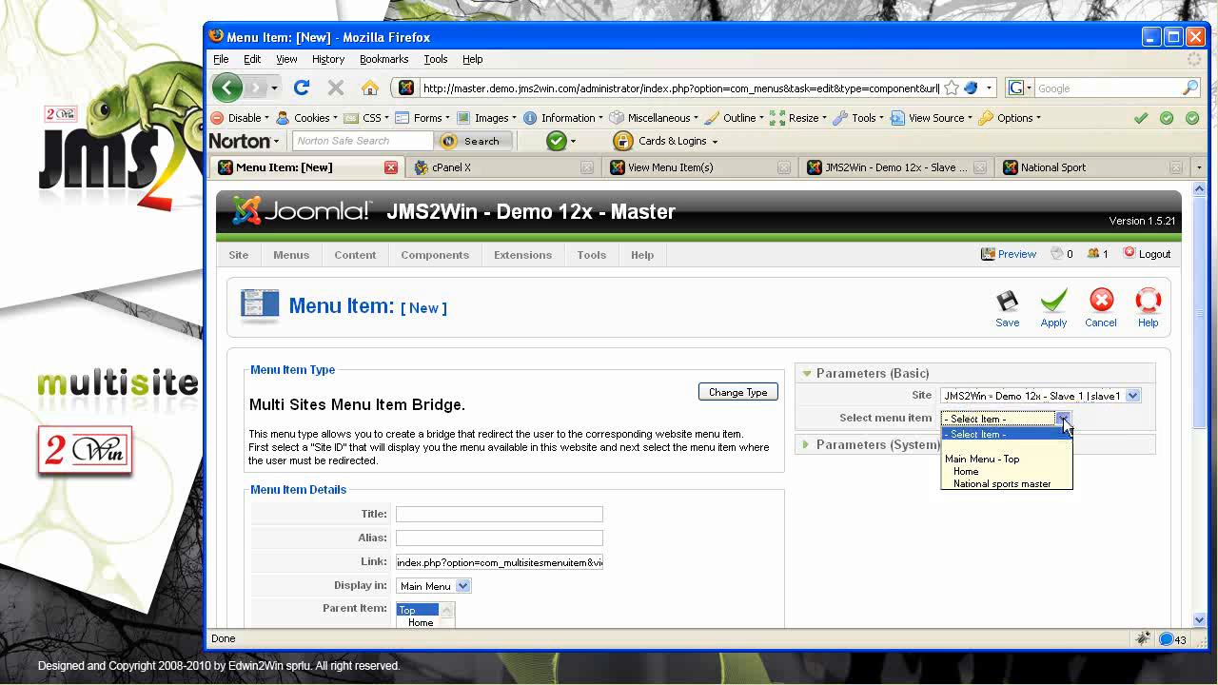
click(1012, 484)
Title the item 'National sport displayed in slave1' and save it
click(431, 513)
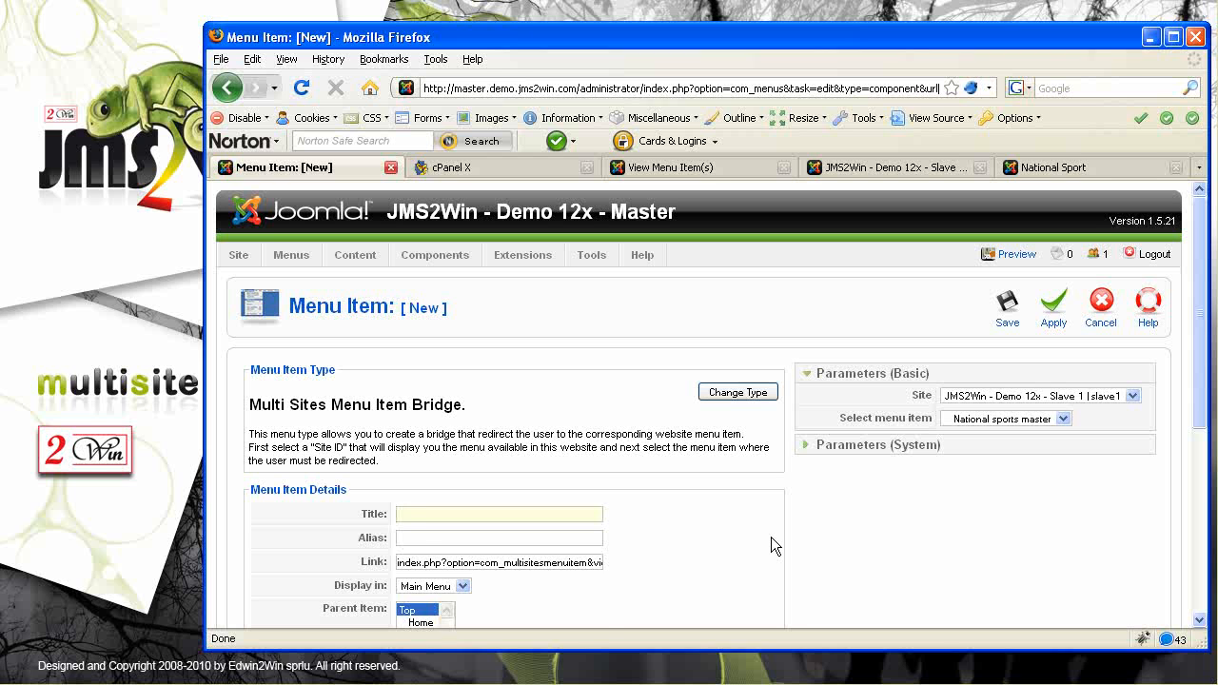
text(National )
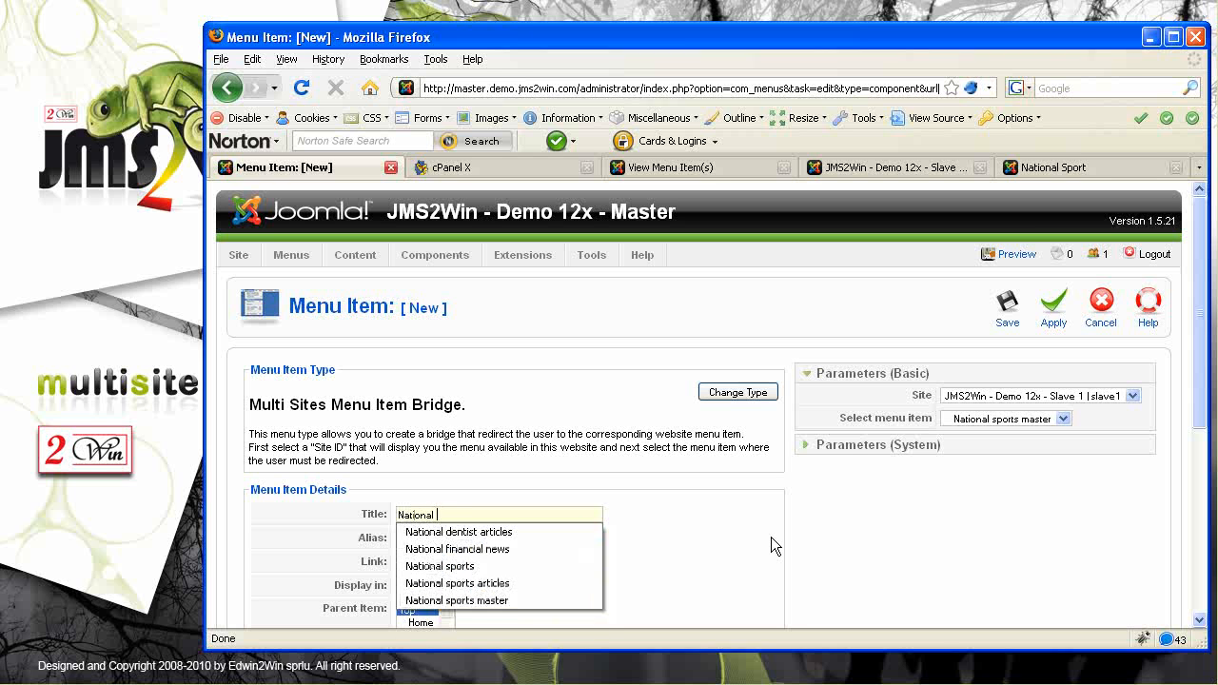
text(sport displayed in slave1)
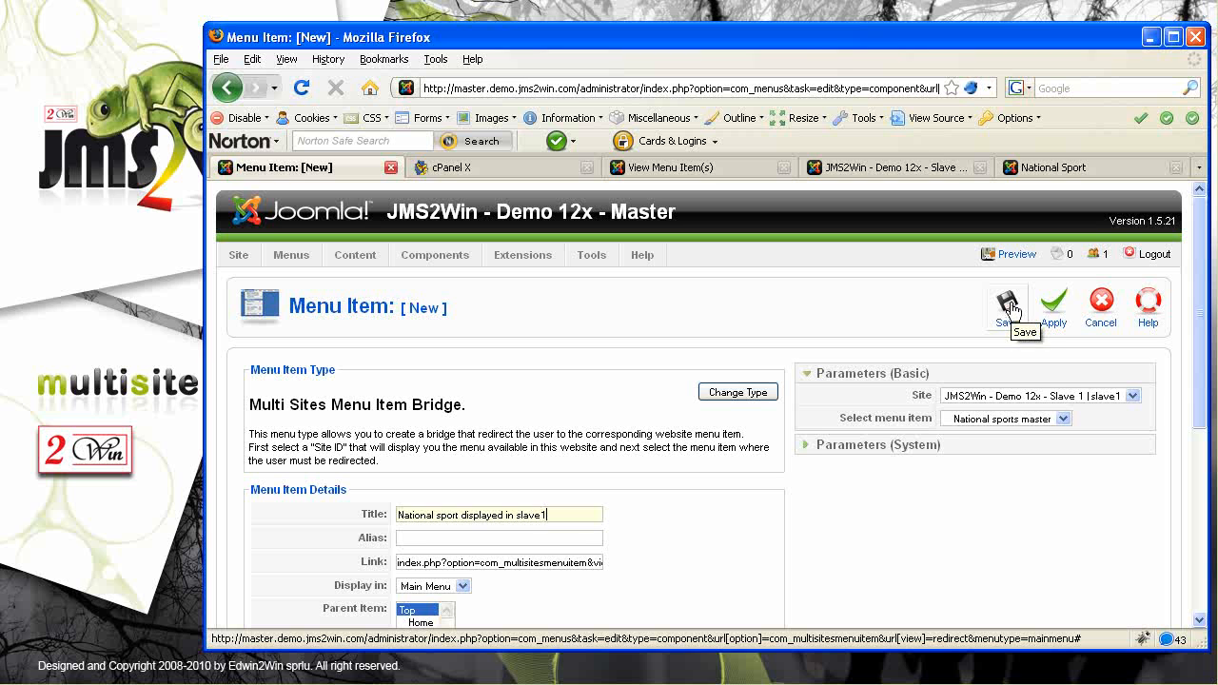
click(1011, 310)
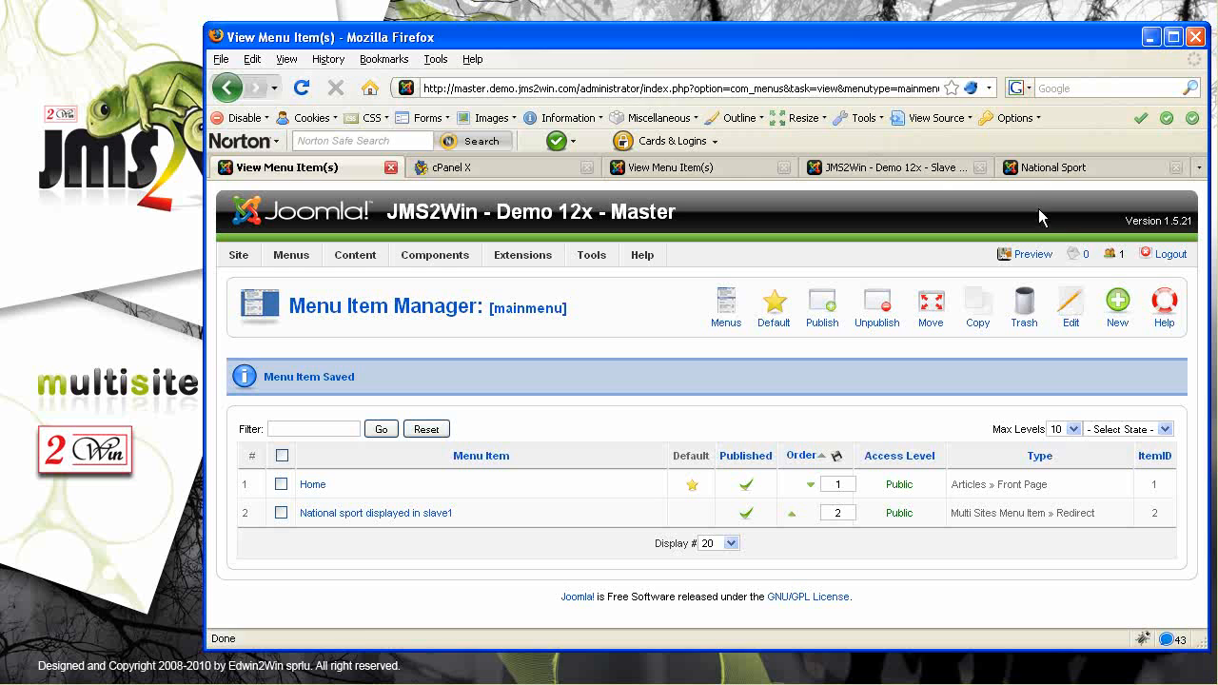
Preview the master front end and follow the new link to slave1's National sports master page
click(1033, 259)
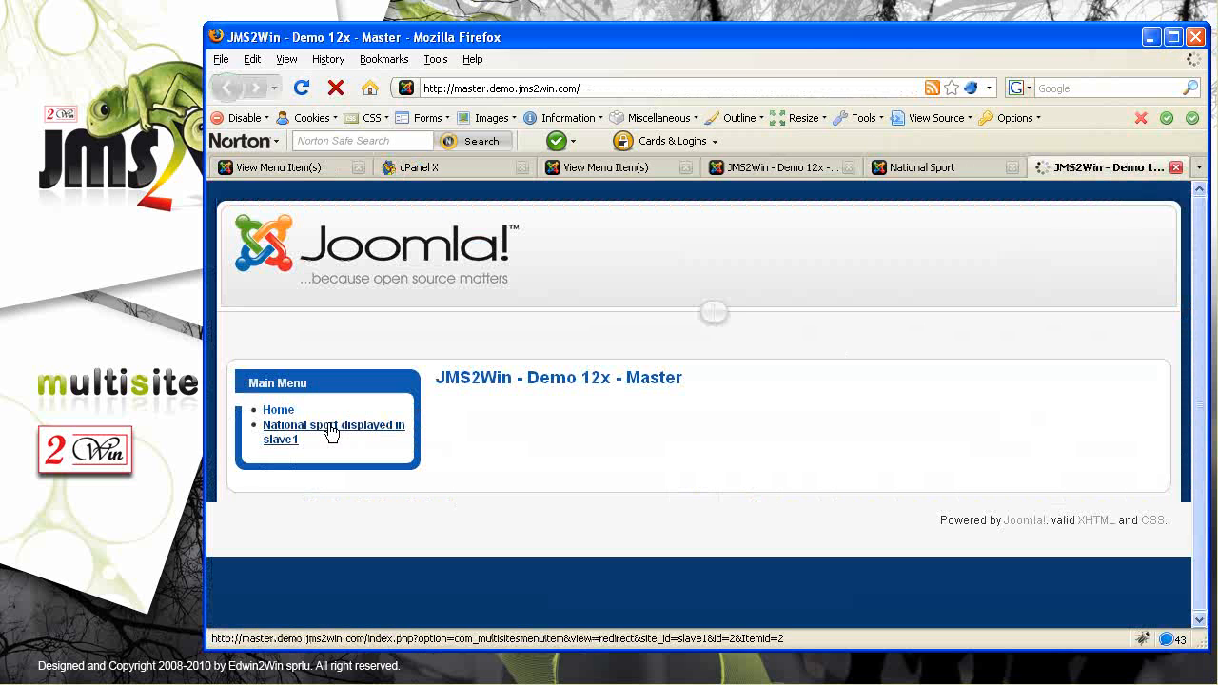
click(331, 435)
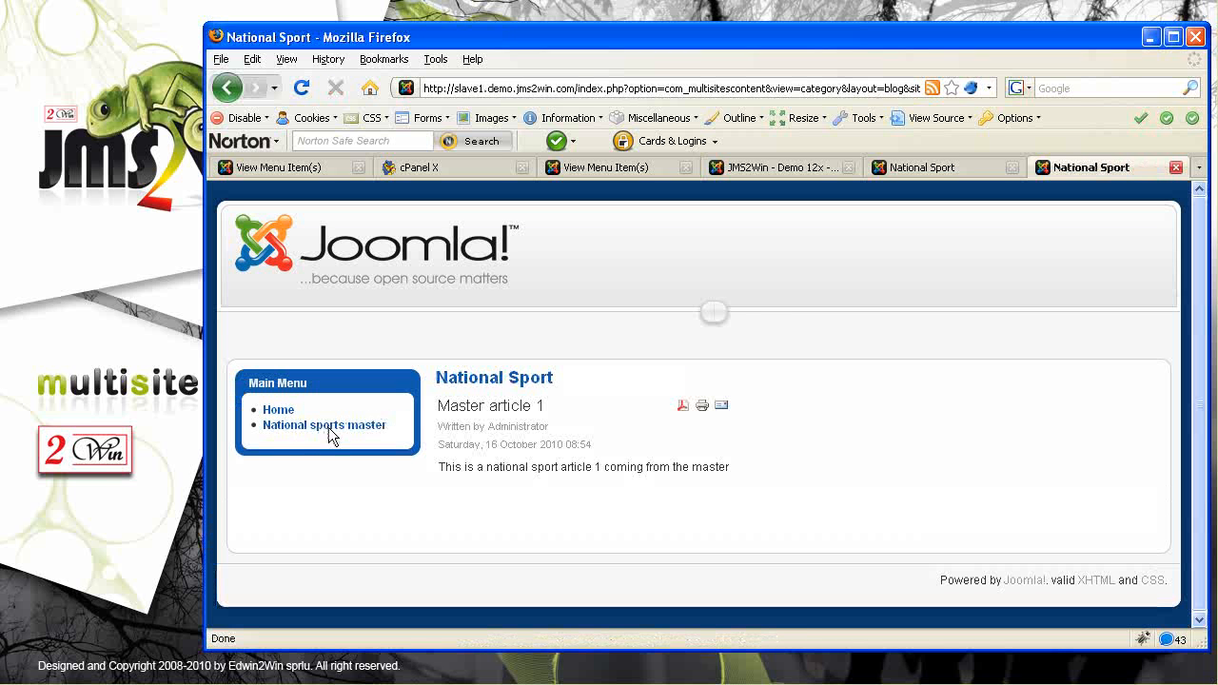
drag(454, 83, 488, 87)
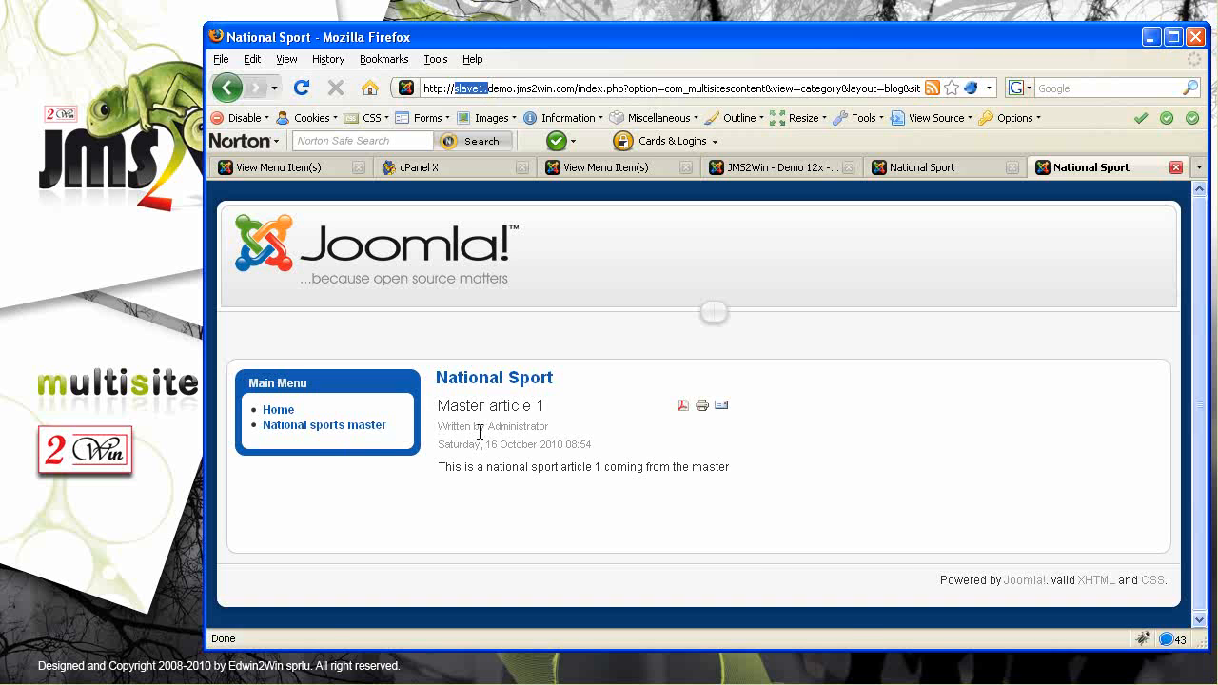
drag(398, 430, 284, 430)
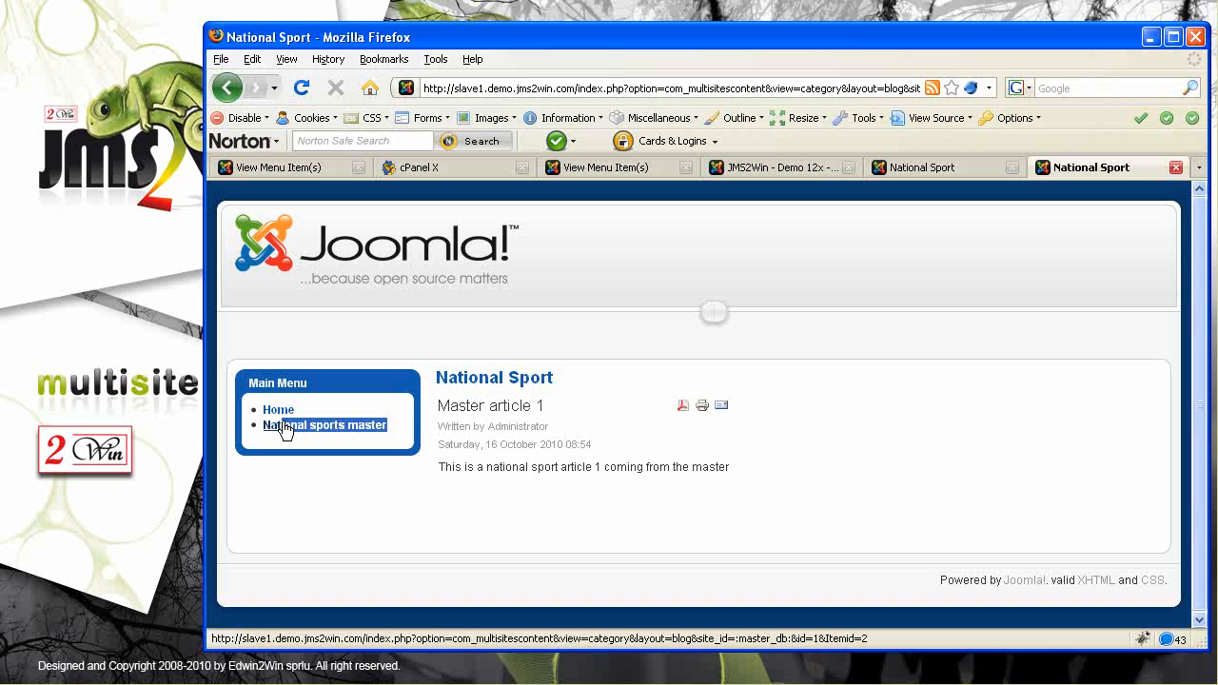
double_click(476, 468)
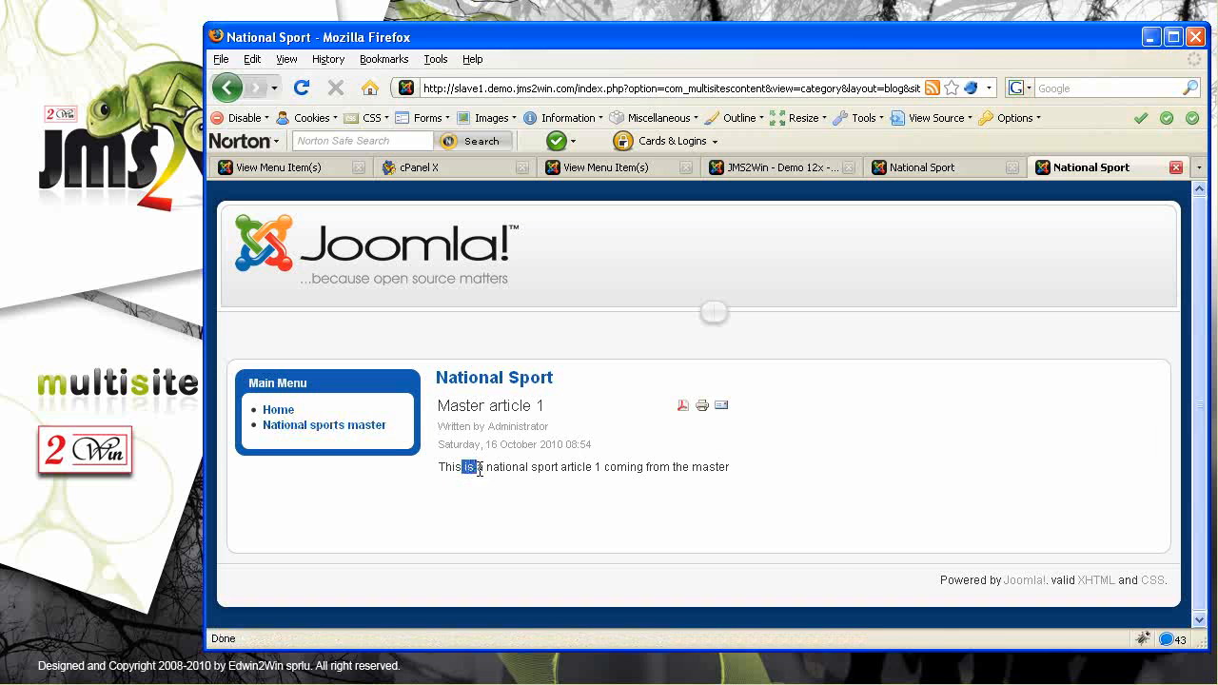
drag(479, 470, 749, 479)
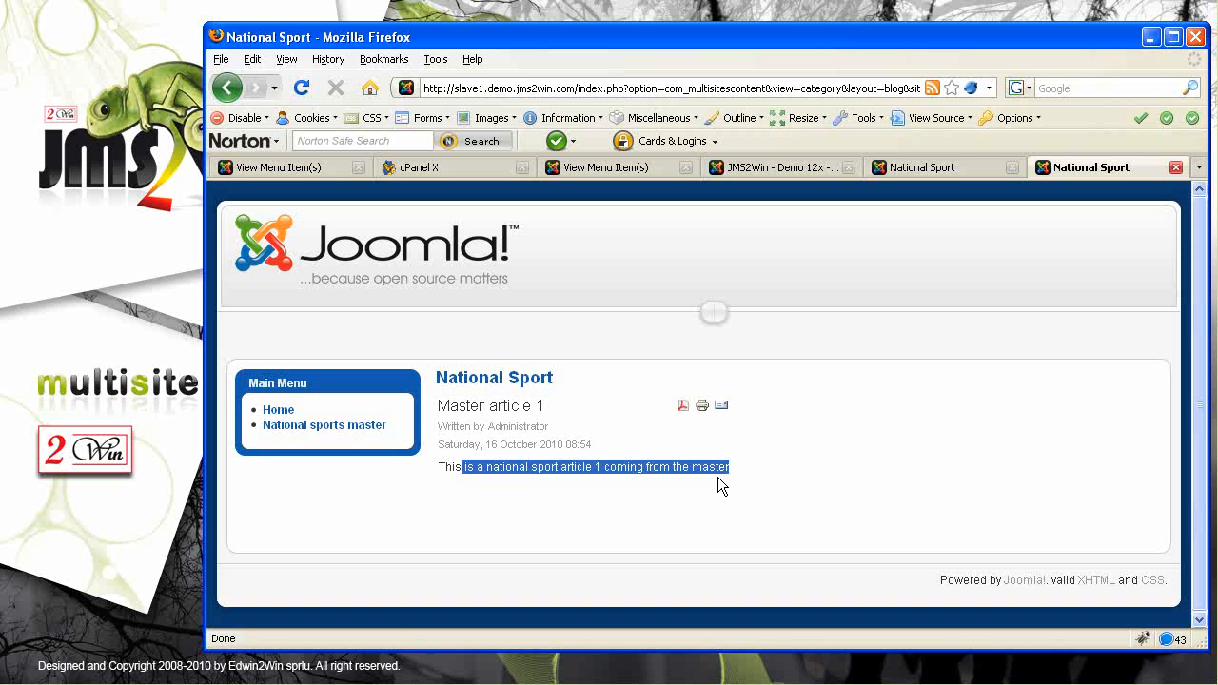
Go back to the master home page and highlight the master name in its title
key(alt+Left)
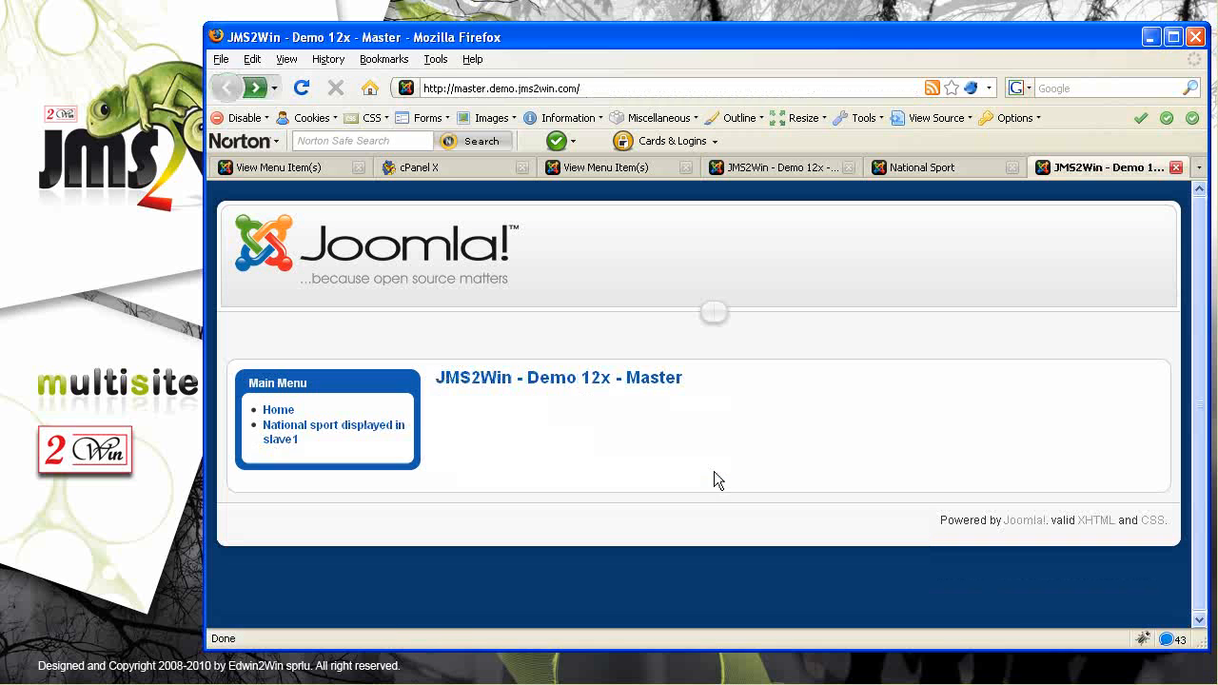
drag(484, 88, 454, 88)
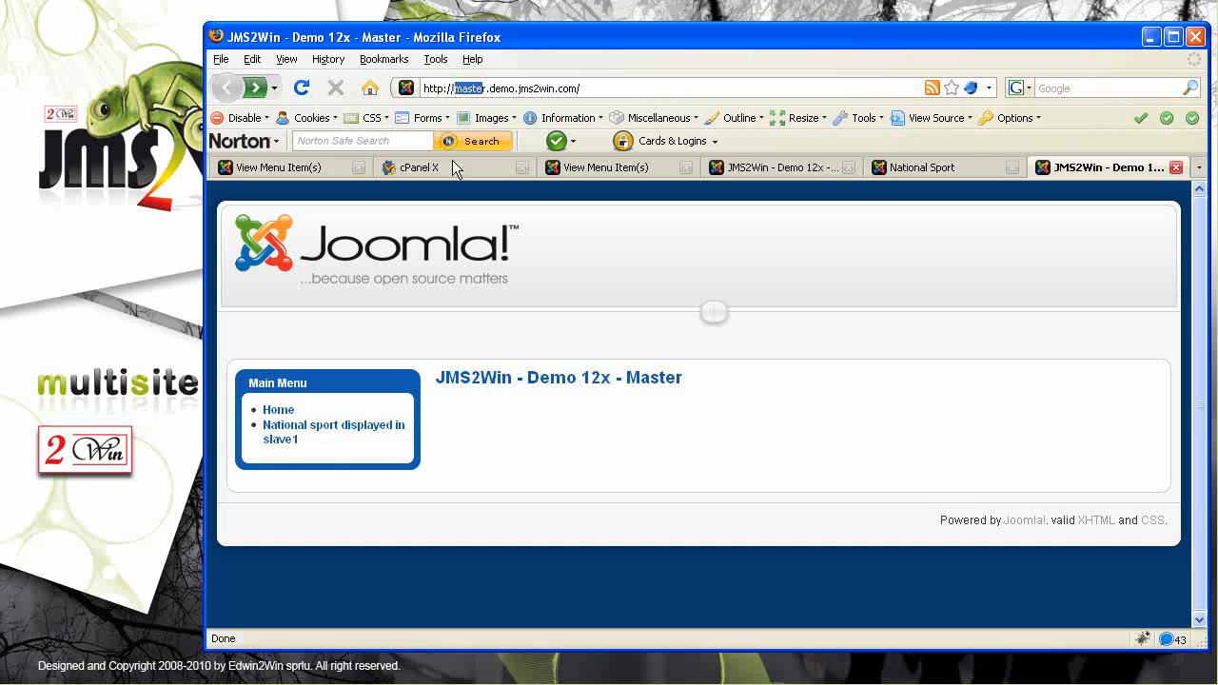
drag(590, 378, 664, 377)
click(648, 451)
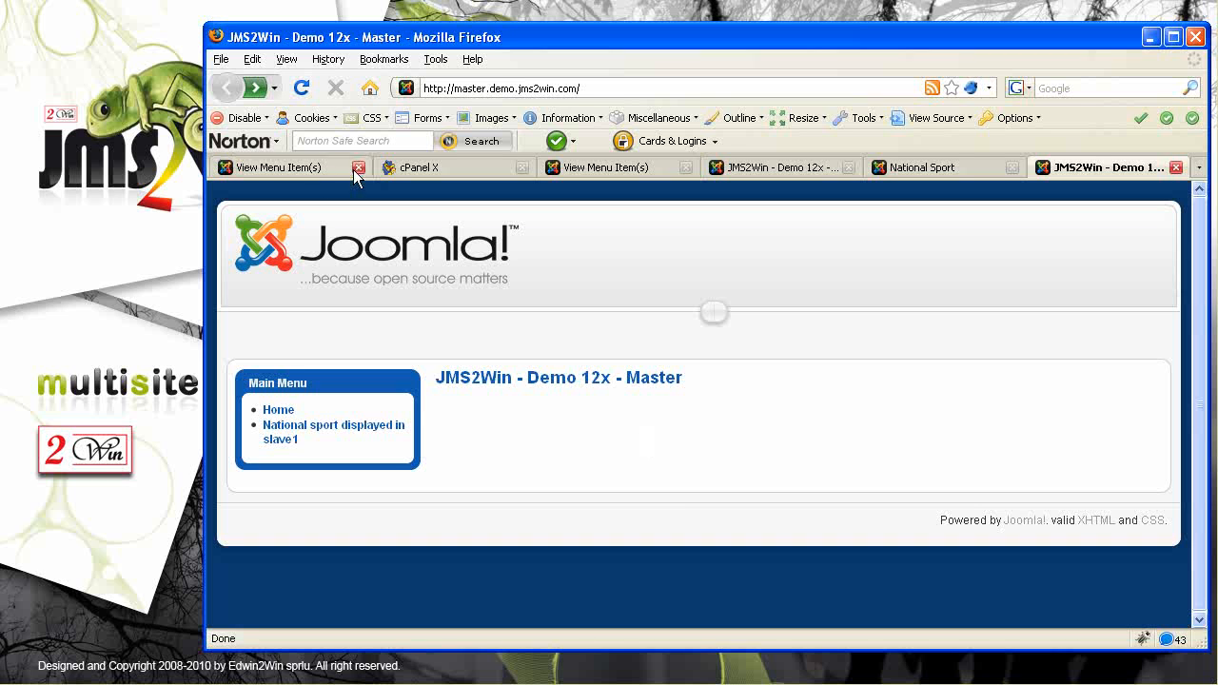
Upload and install com_multisitescontact_V1.0.0.zip through the master's Extensions installer
click(282, 170)
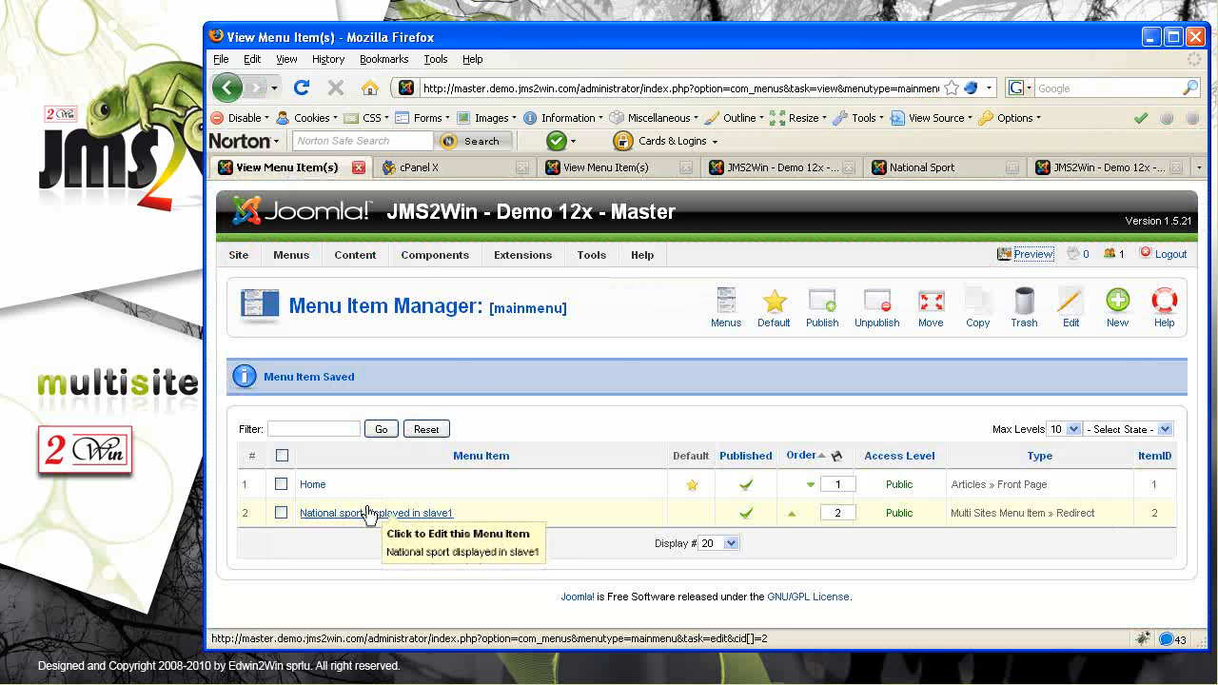
mouse_move(439, 265)
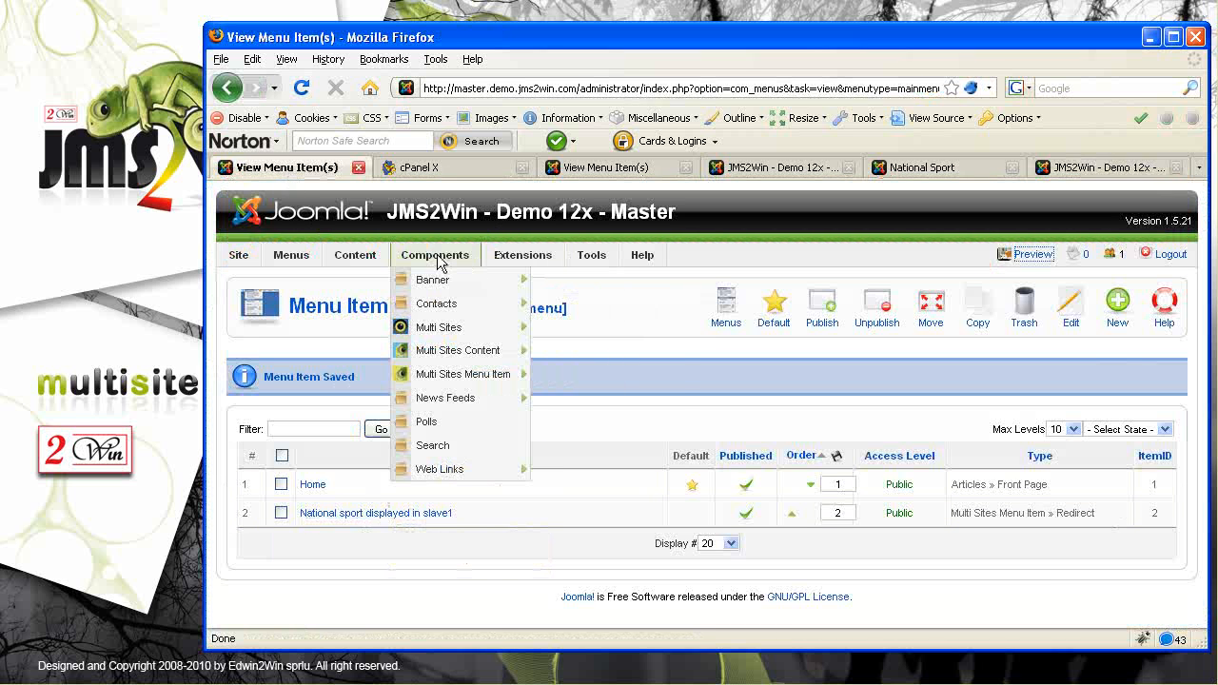
mouse_move(453, 360)
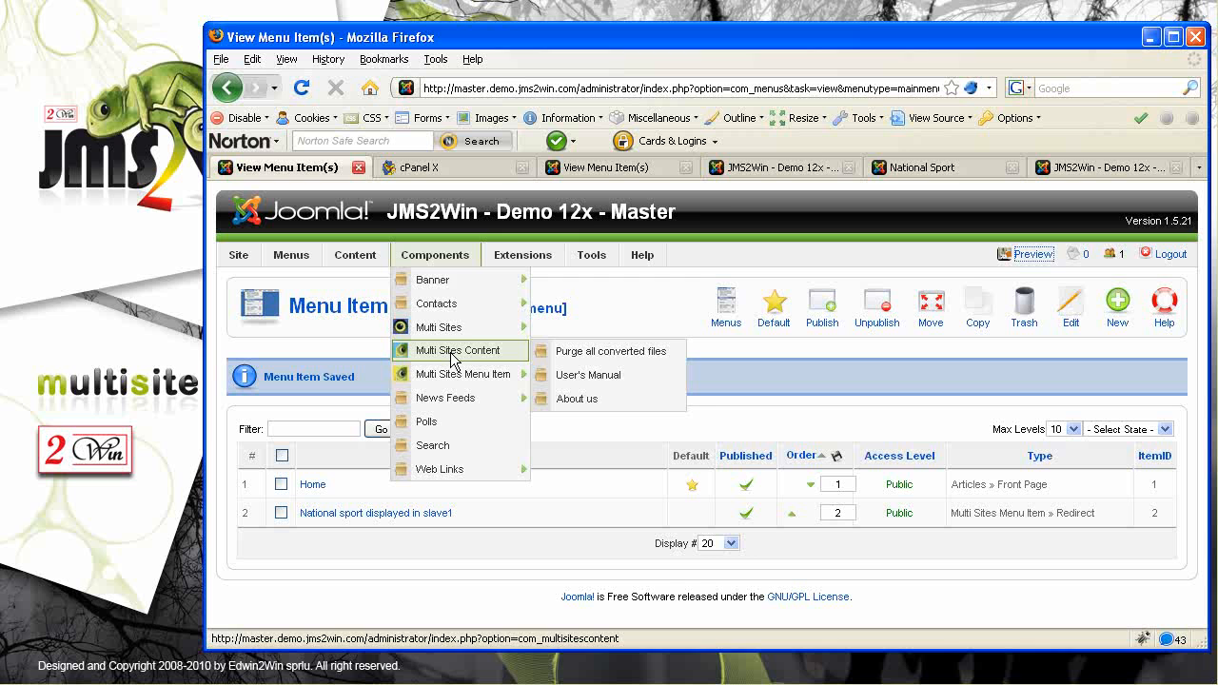
mouse_move(533, 260)
click(542, 283)
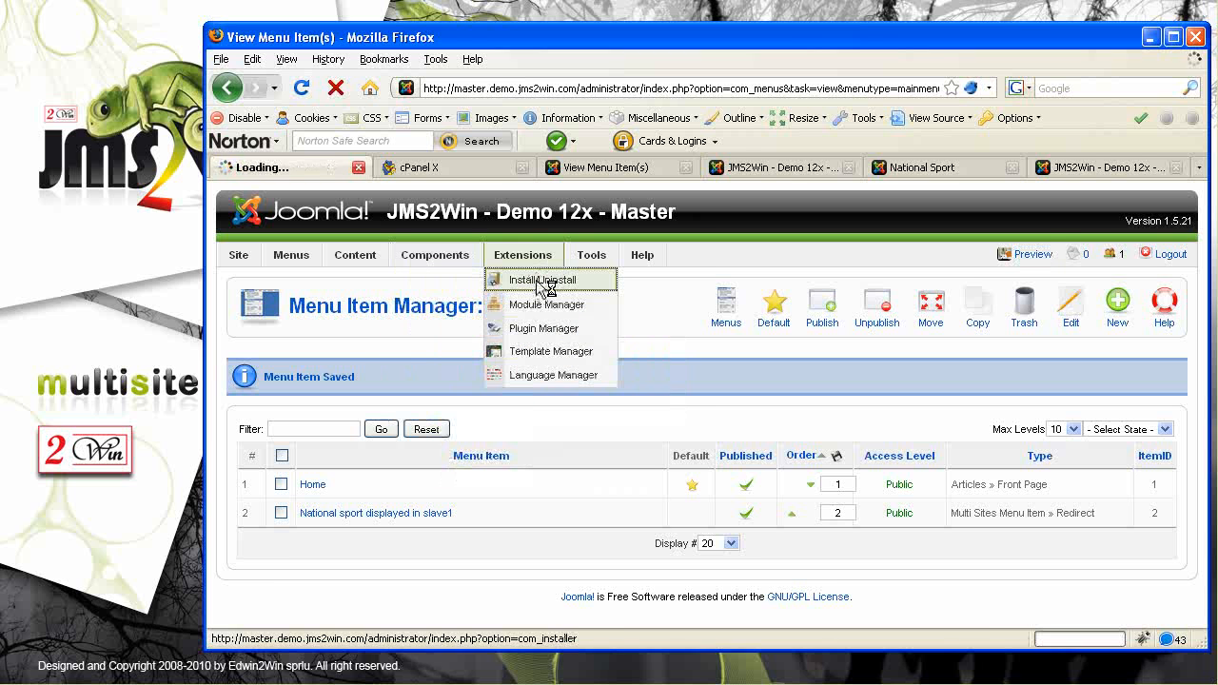
click(626, 437)
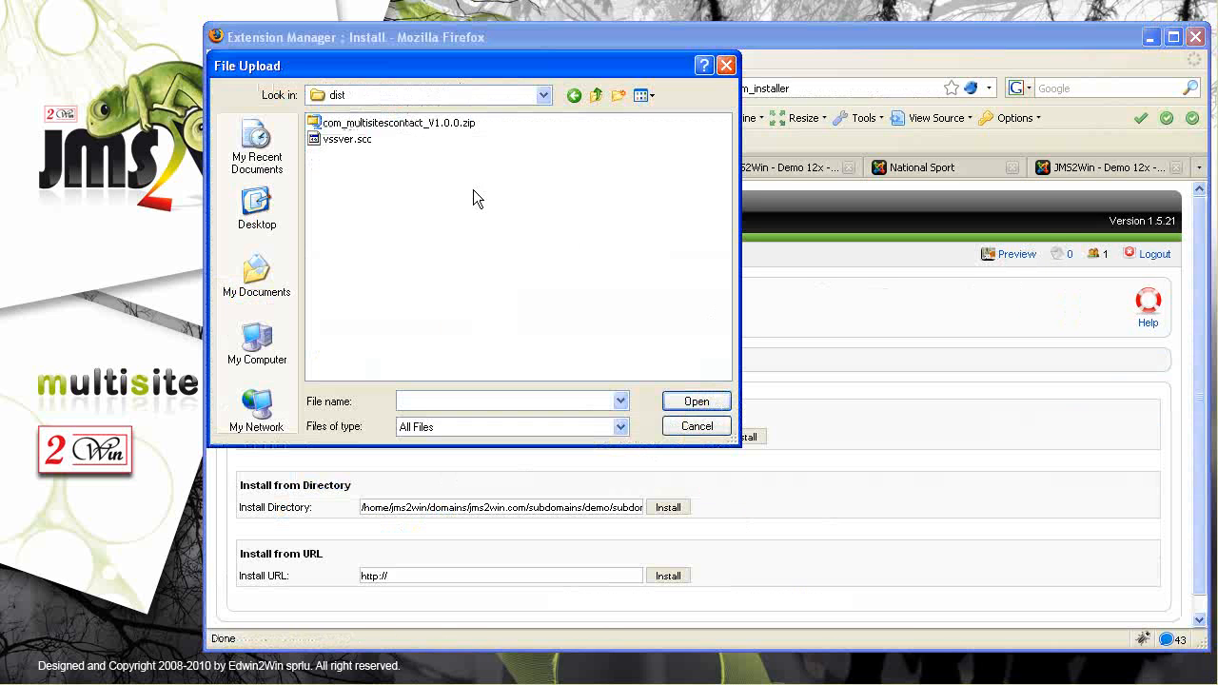
click(391, 126)
click(700, 404)
click(720, 436)
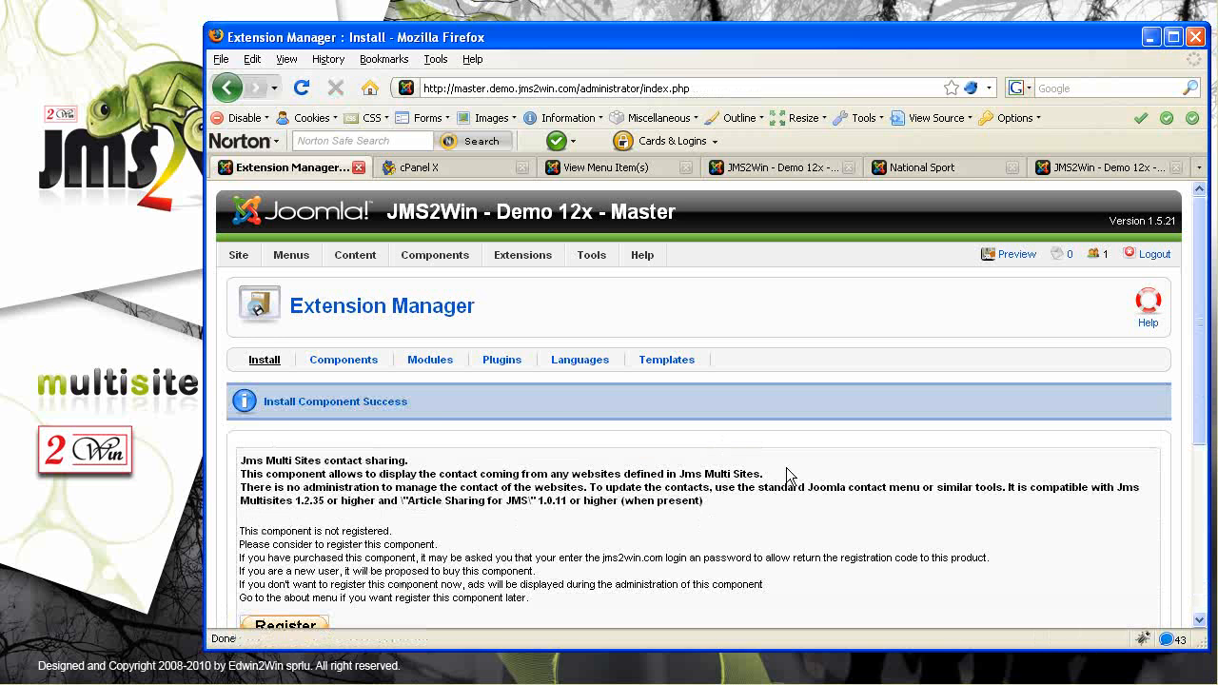
scroll(786, 473, down, 2)
Register the contact sharing component, then open the Multi Sites websites tools page
click(288, 520)
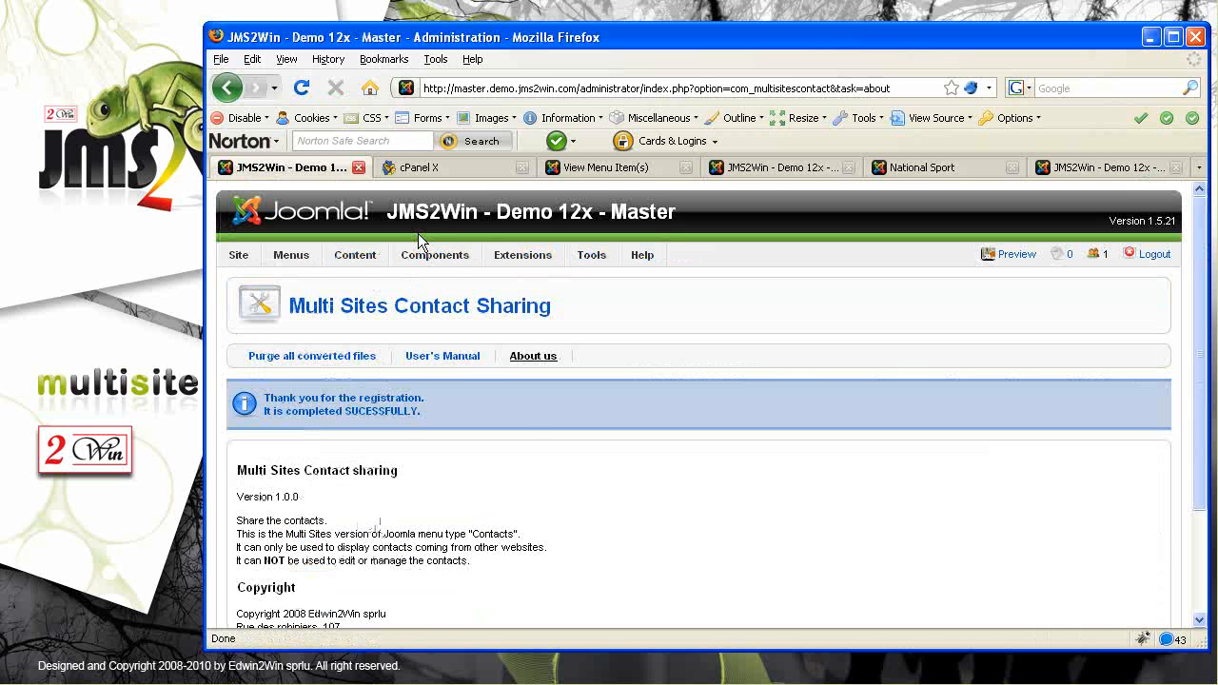
mouse_move(425, 259)
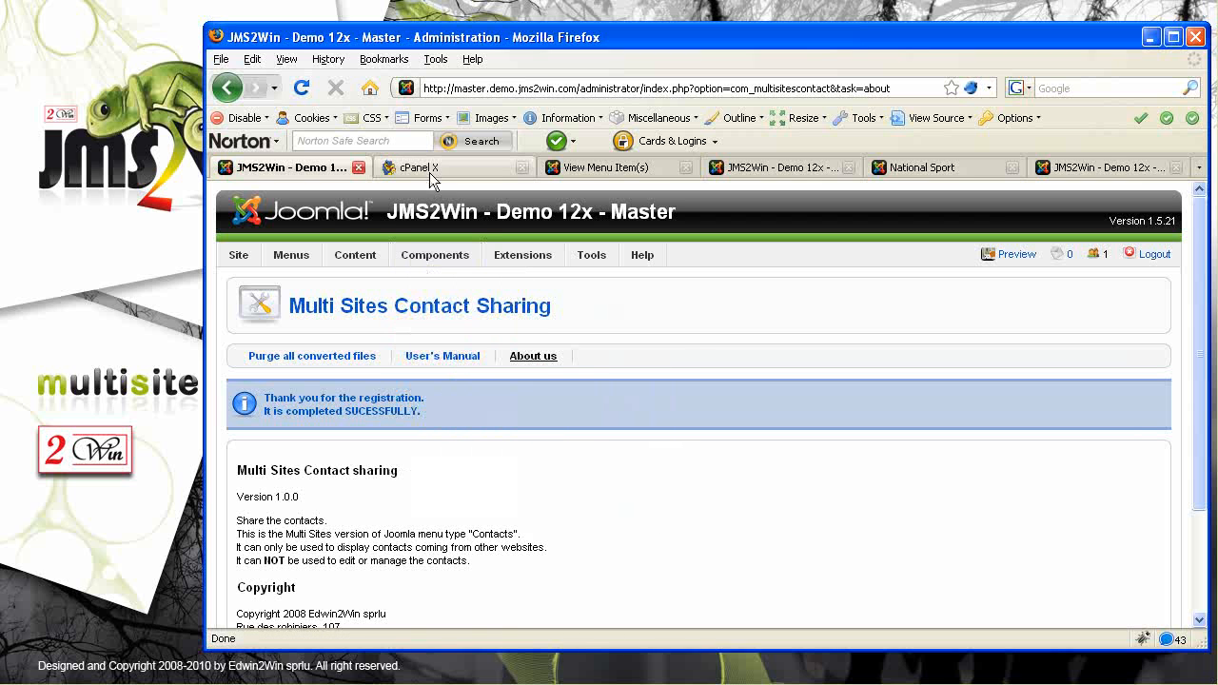
mouse_move(419, 258)
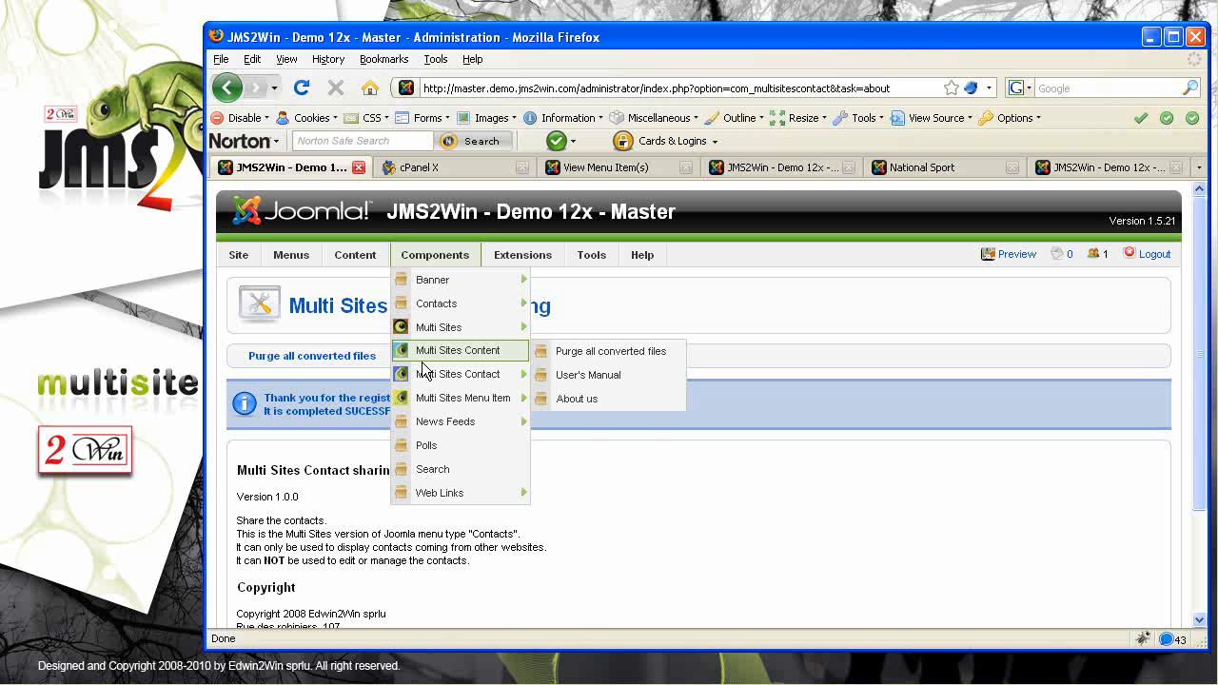
mouse_move(451, 326)
click(574, 377)
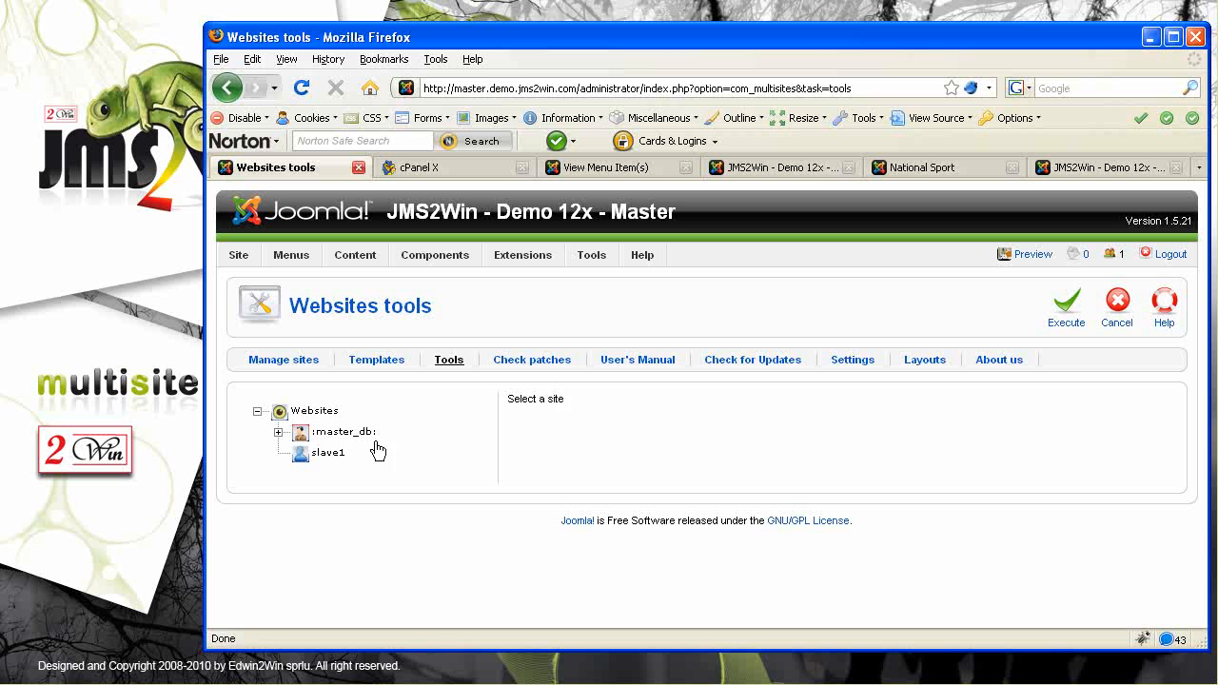
For slave1, set Multi Sites Contact sharing's action to 'install from master' and execute it
click(326, 454)
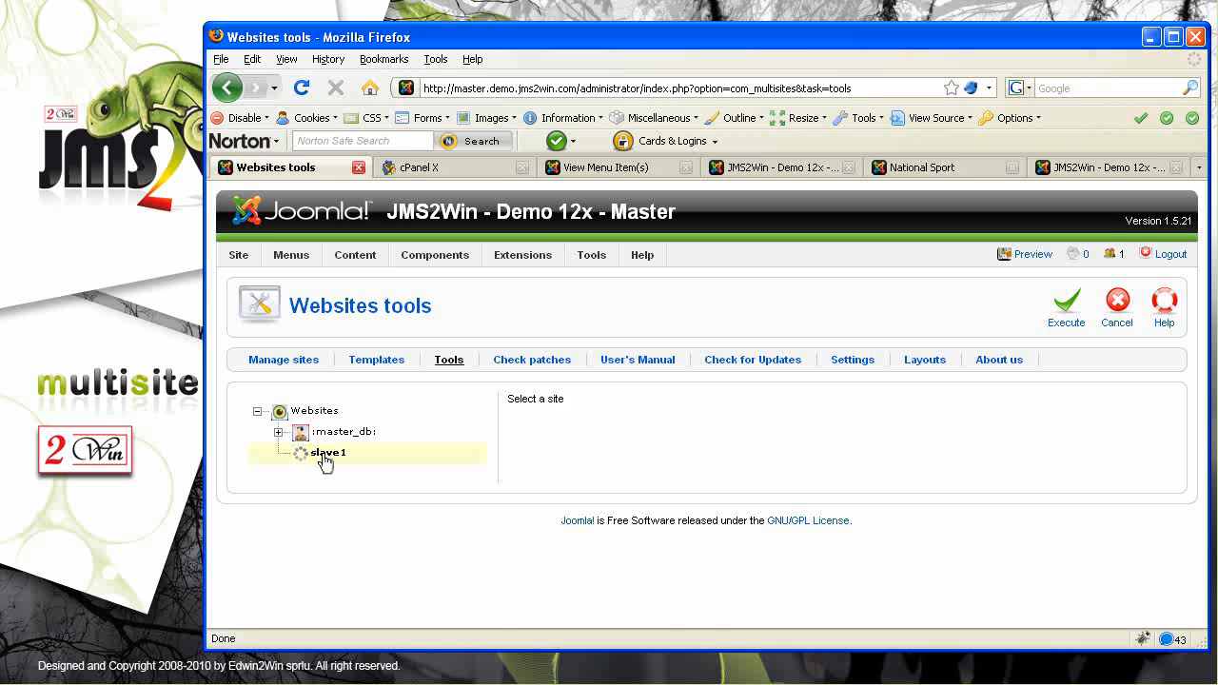
click(599, 415)
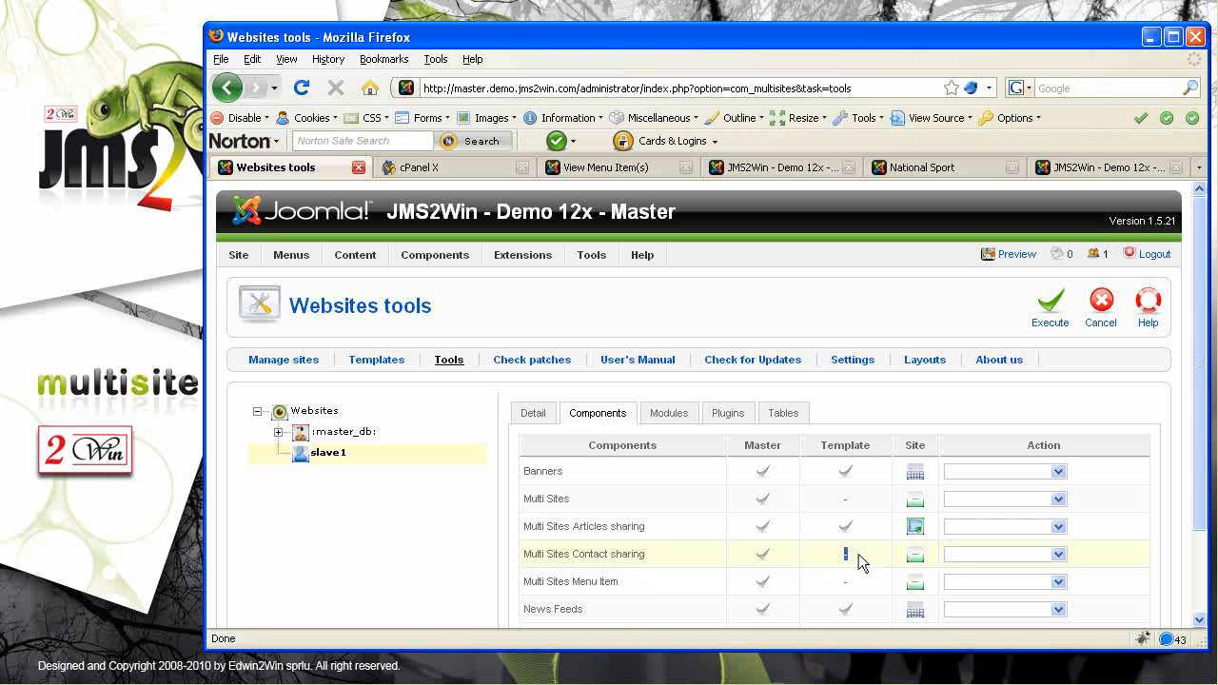
click(1060, 555)
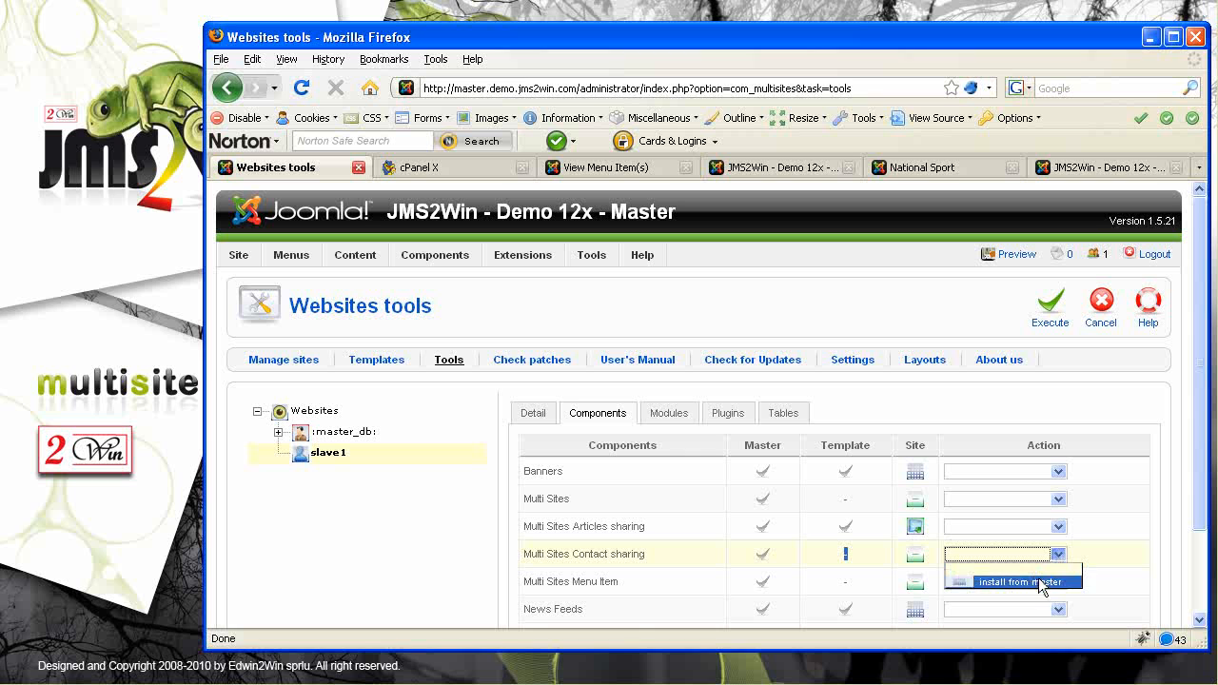
click(1037, 580)
click(1055, 321)
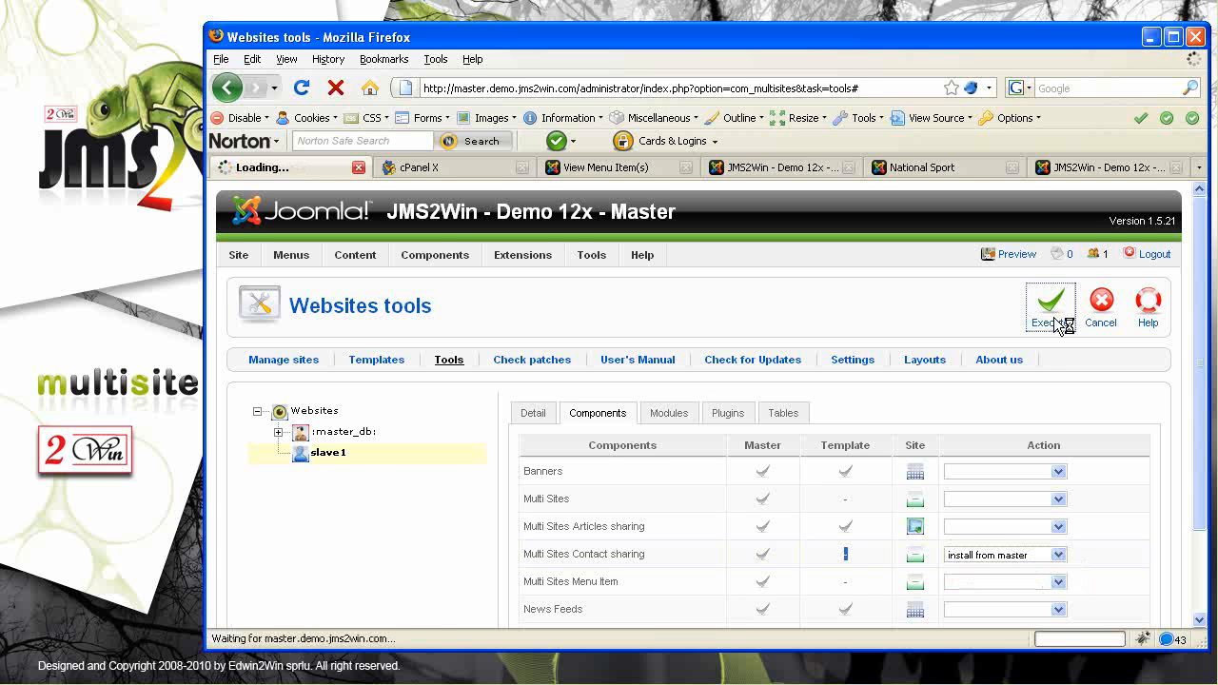
click(1164, 305)
Check the Slave 2 and slave1 admin tabs, then return to the master's websites tools
click(777, 174)
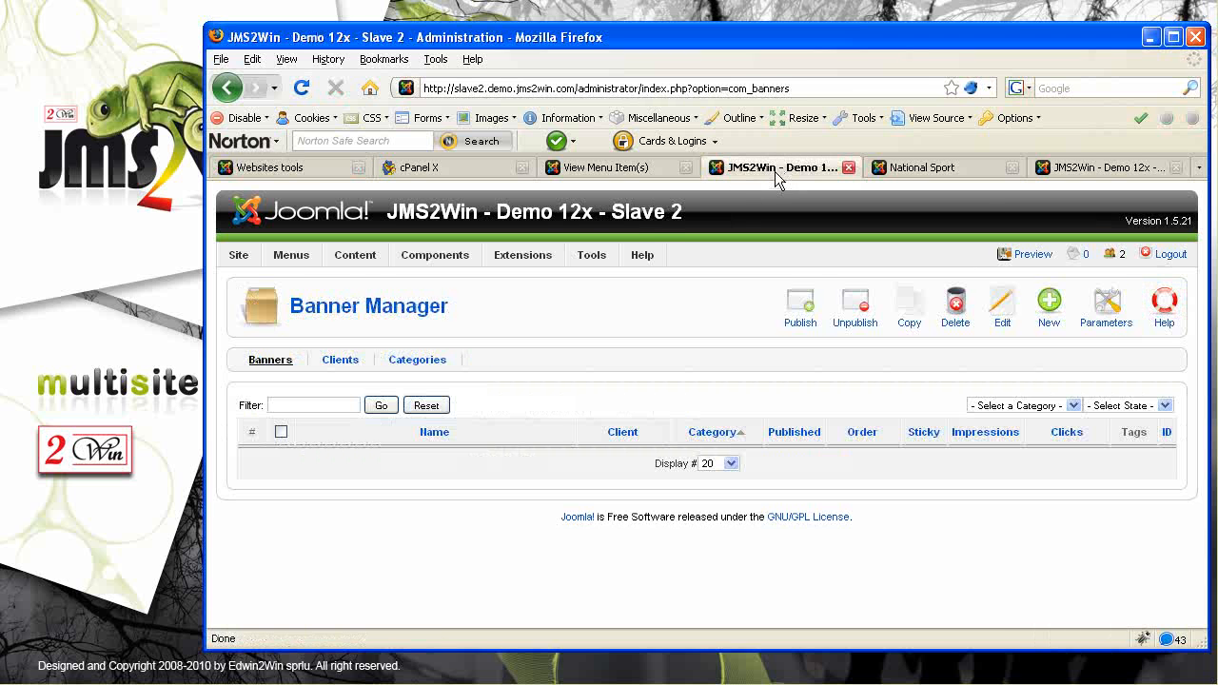
click(625, 167)
drag(559, 211, 747, 222)
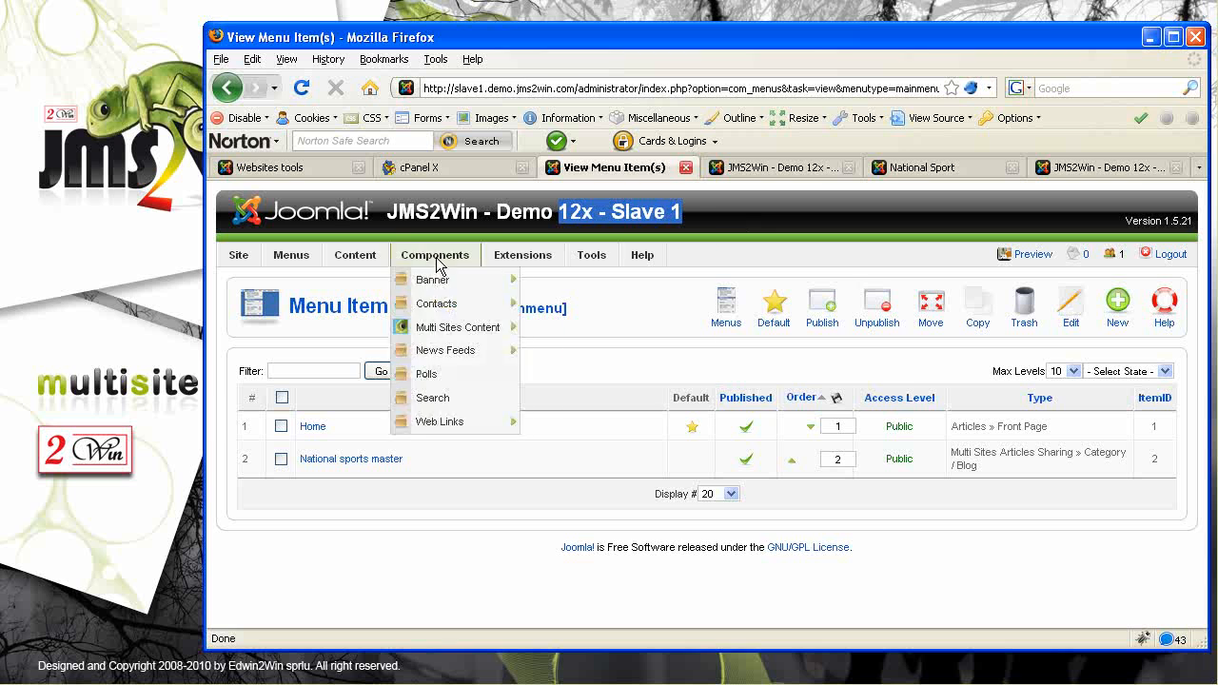
click(293, 169)
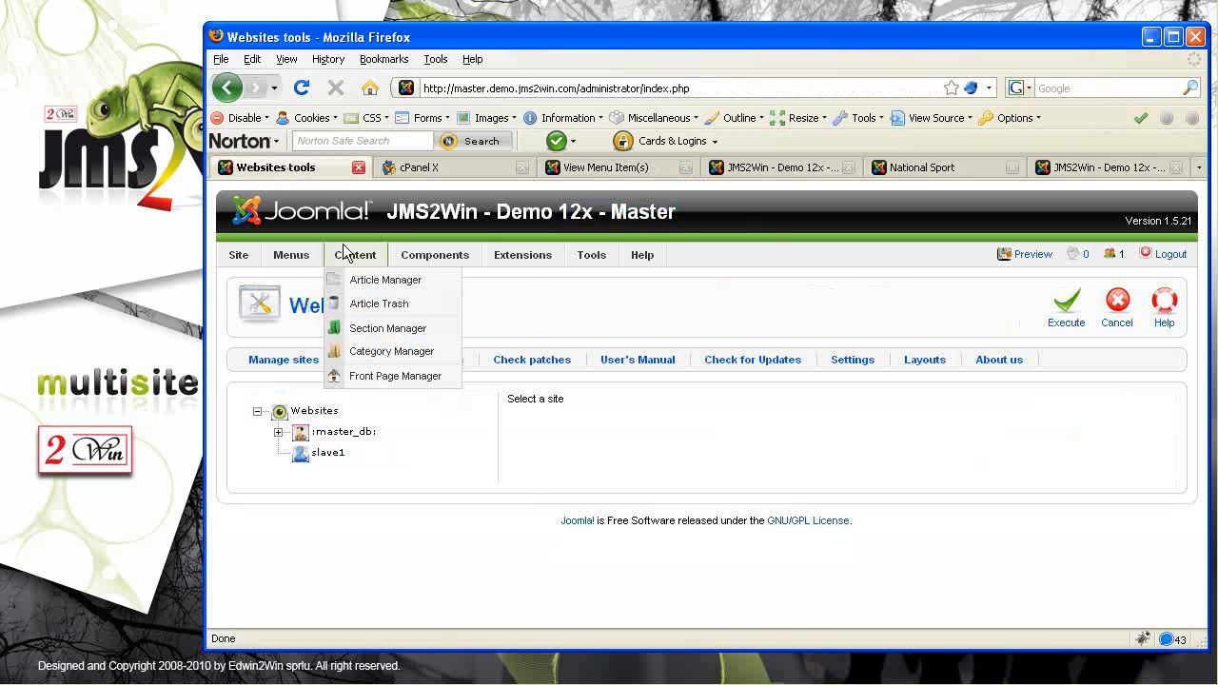
In the master's contact categories, add a new category titled 'Head office' and save it
click(434, 307)
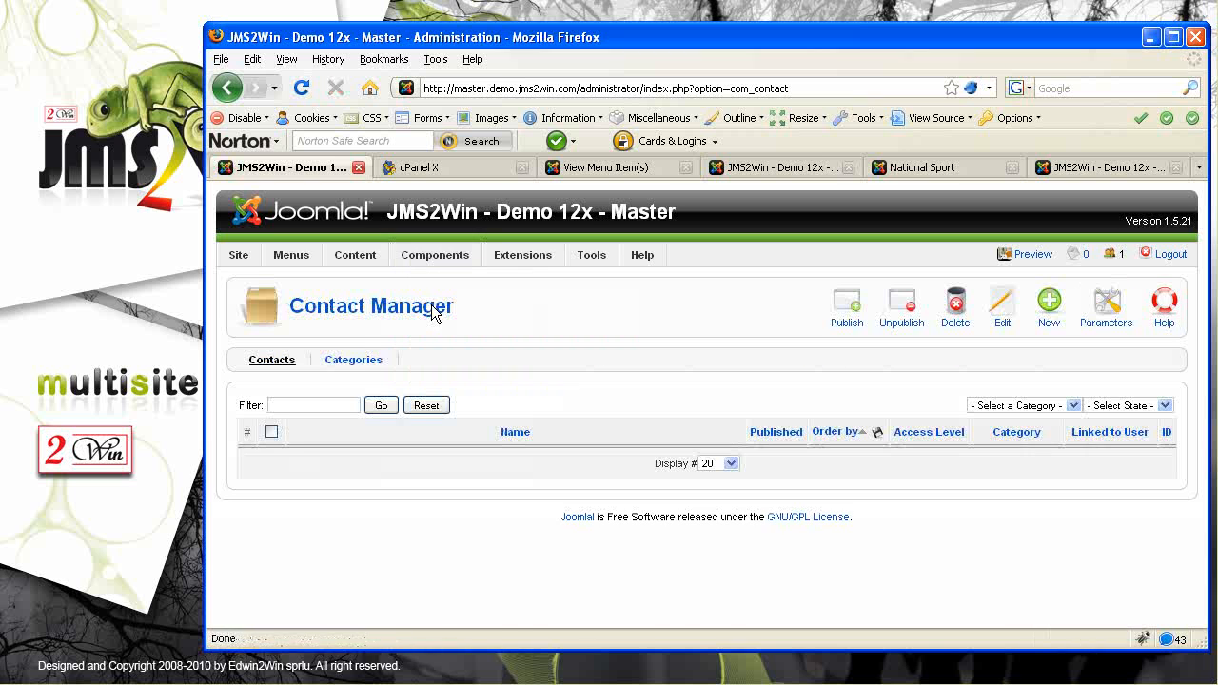
click(362, 362)
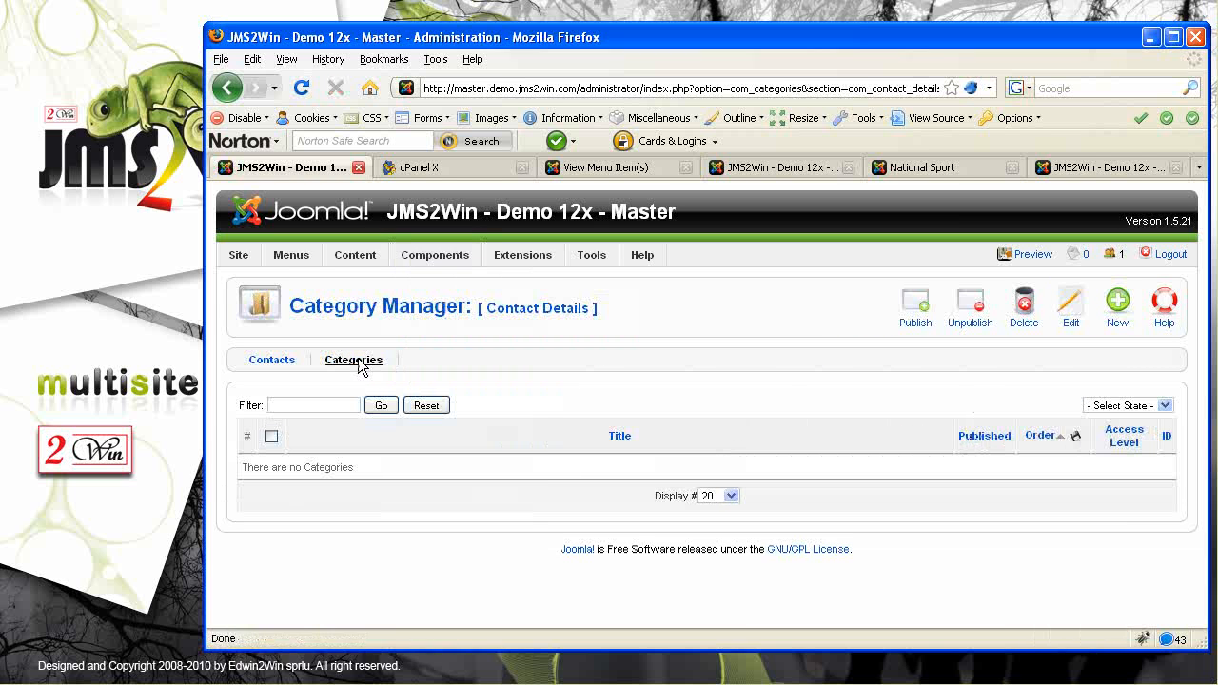
click(1118, 304)
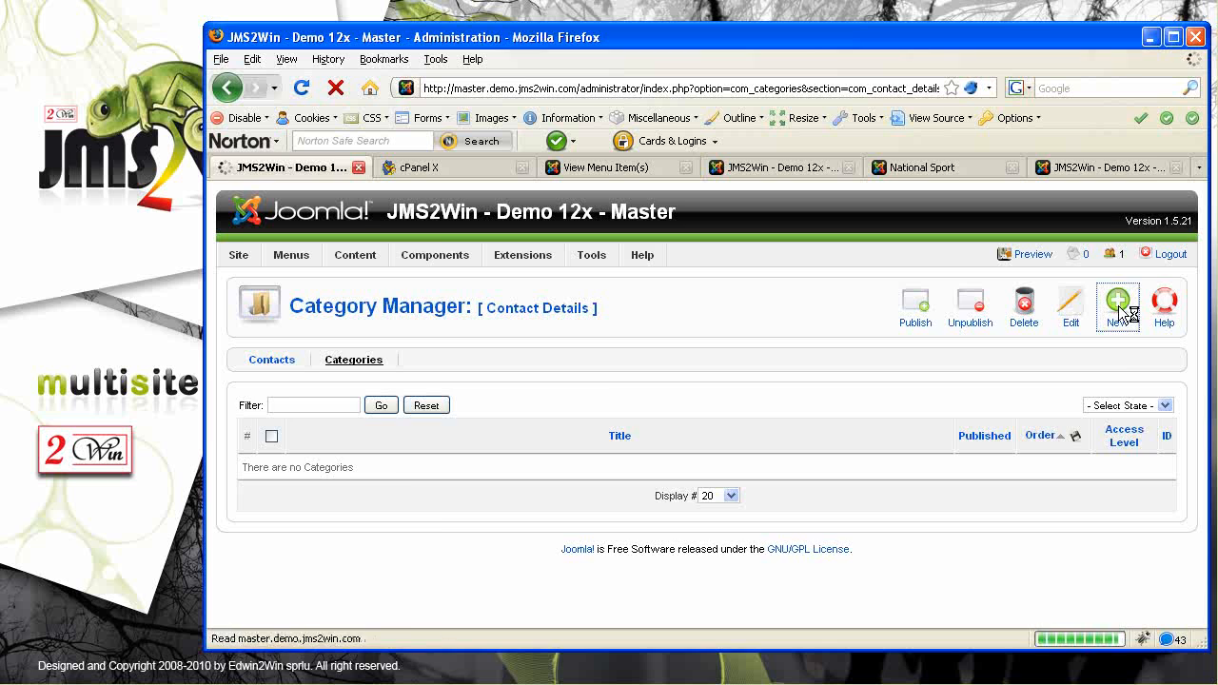
click(402, 389)
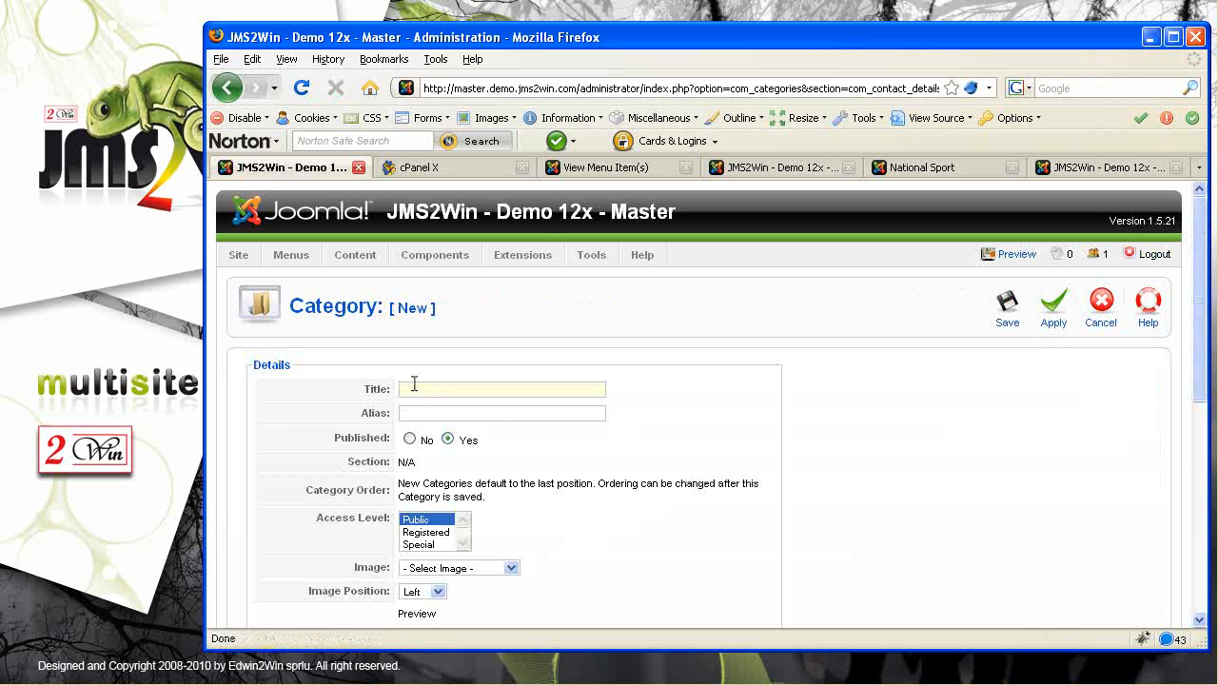
text(Head office)
click(1011, 309)
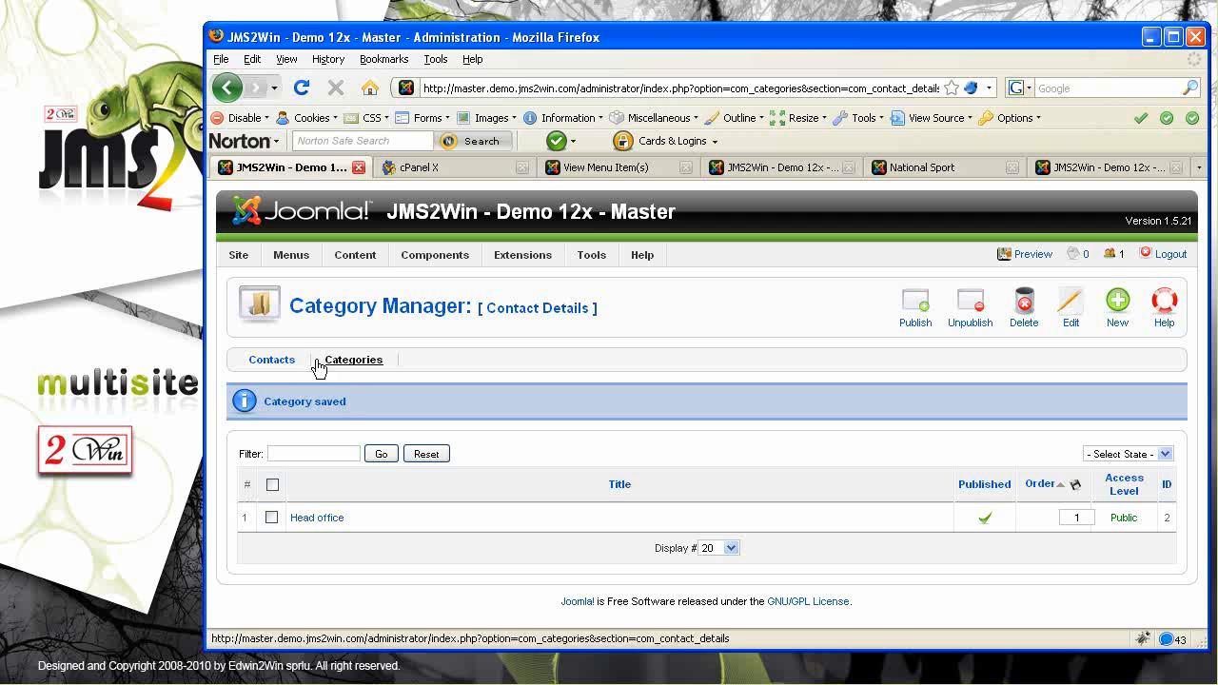
Start a new contact Central with position 'Secretary' and street address 'Head office'
click(269, 364)
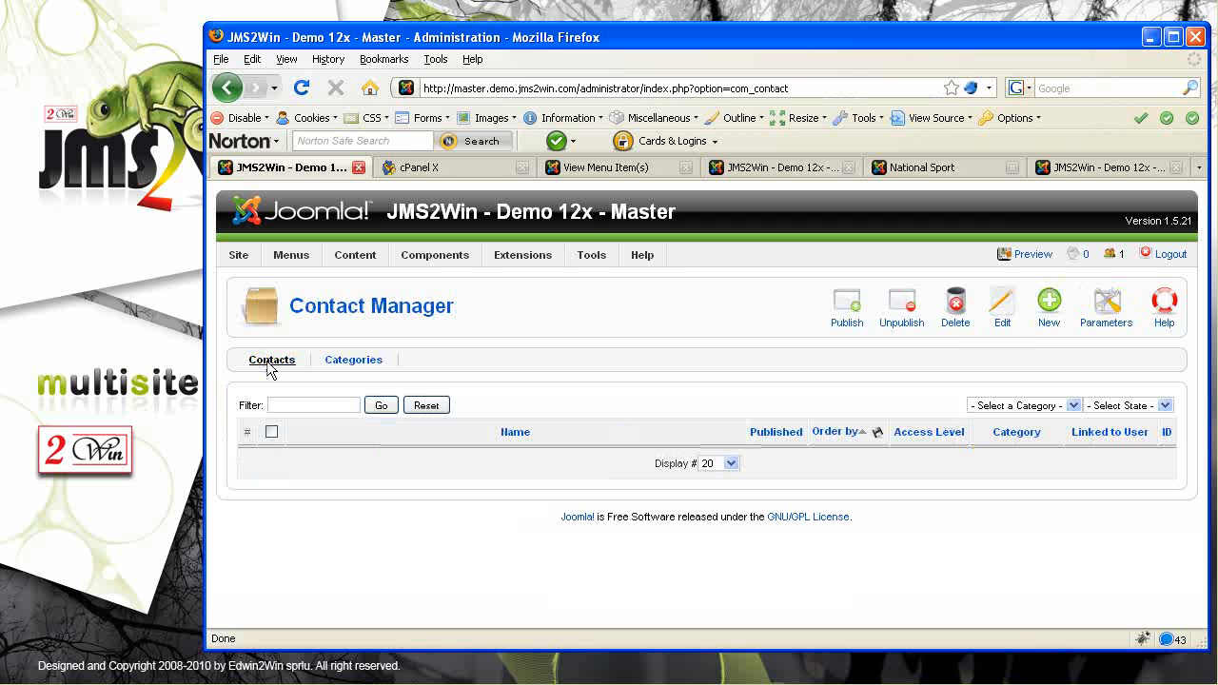
click(1047, 306)
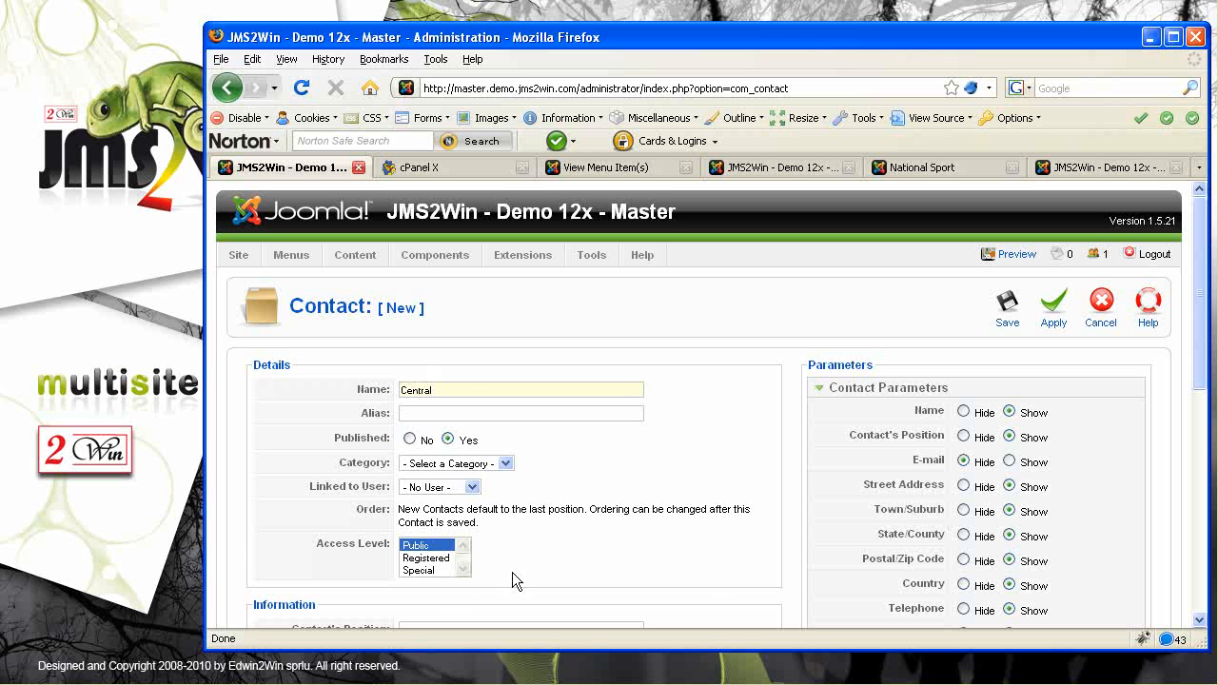
scroll(690, 538, down, 3)
click(463, 484)
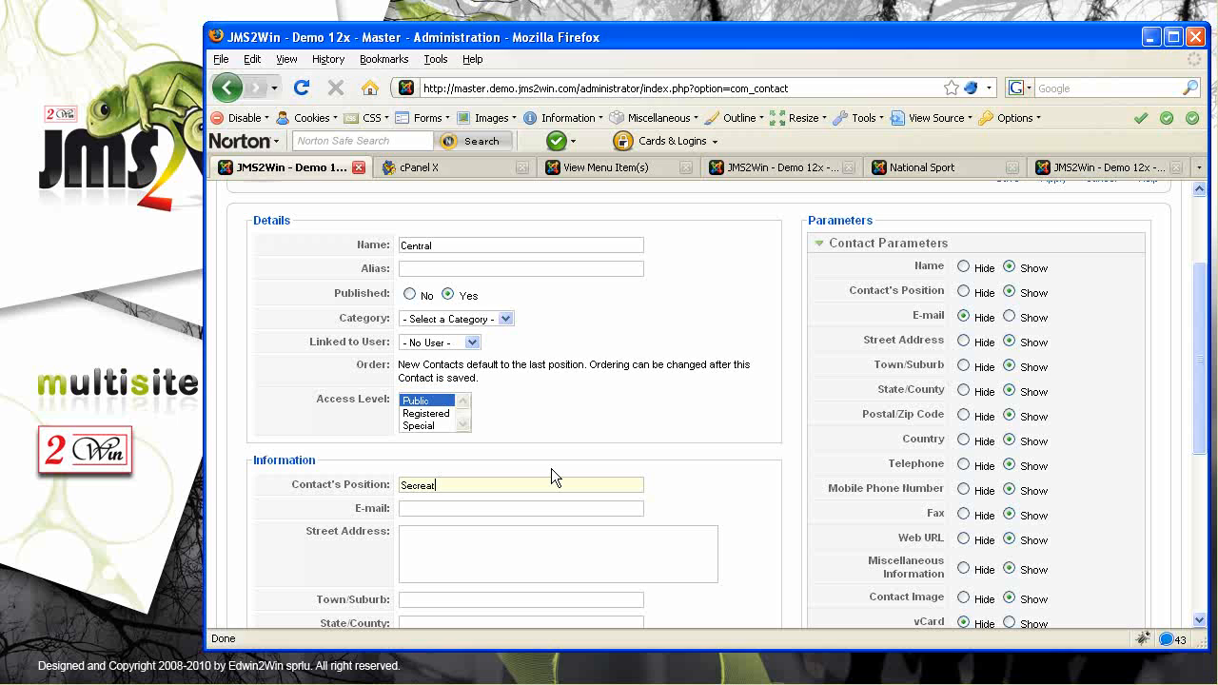
text(Secreat)
key(BackSpace)
key(BackSpace)
text(tary)
click(452, 542)
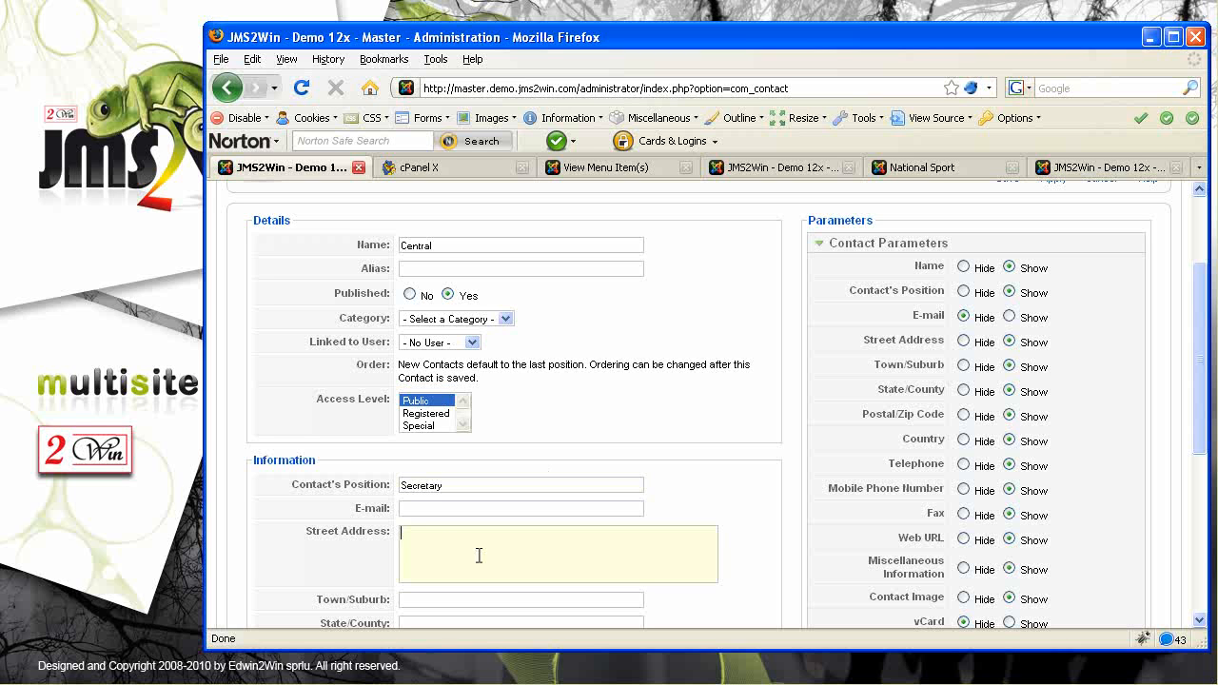
text(Header)
key(BackSpace)
key(BackSpace)
text(offic)
click(454, 596)
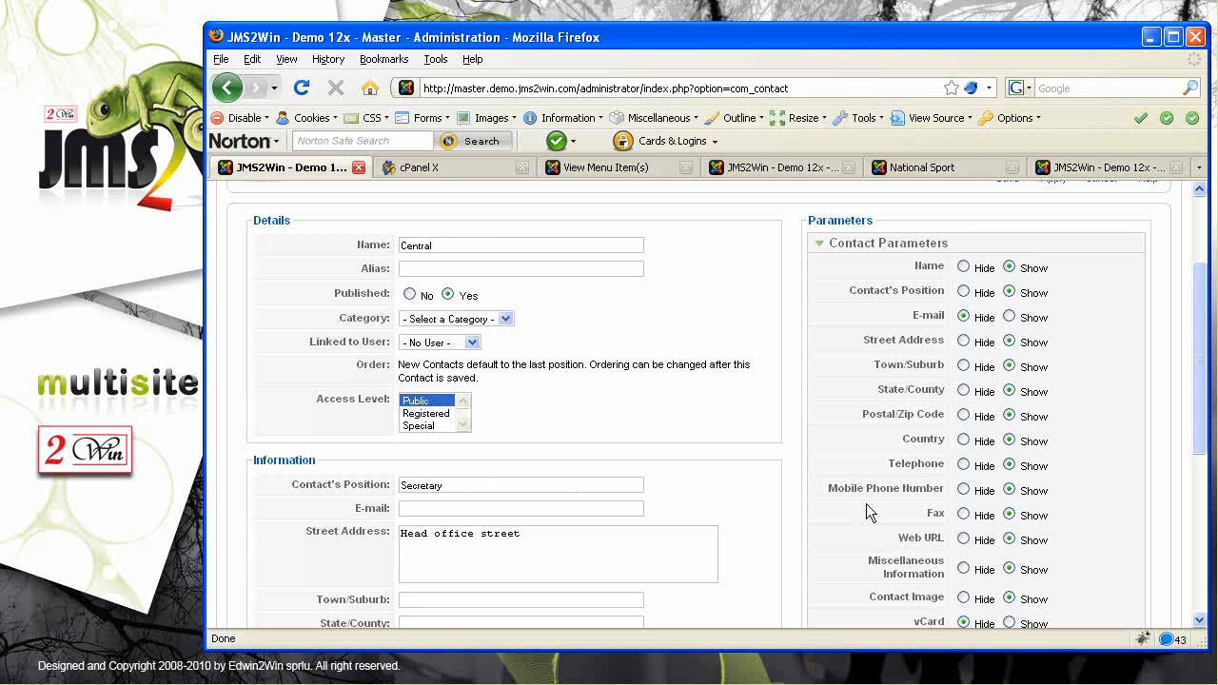
Assign the Central contact to the Head office category and save it
scroll(908, 455, up, 2)
click(1012, 310)
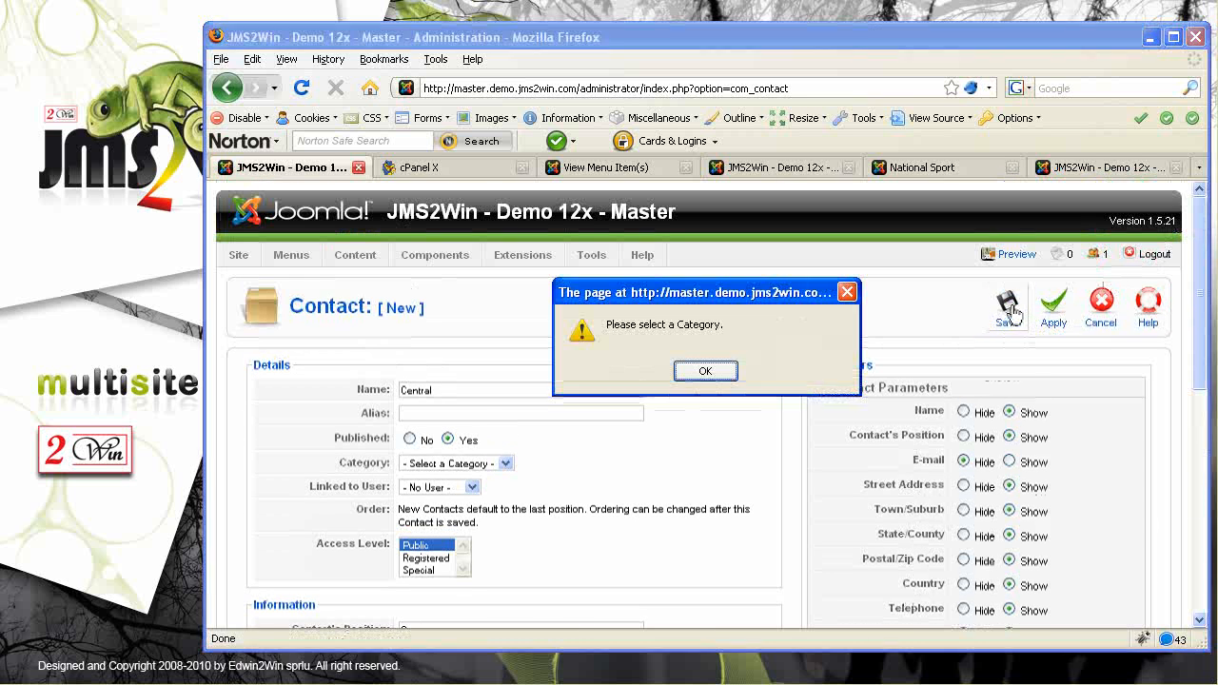
click(709, 372)
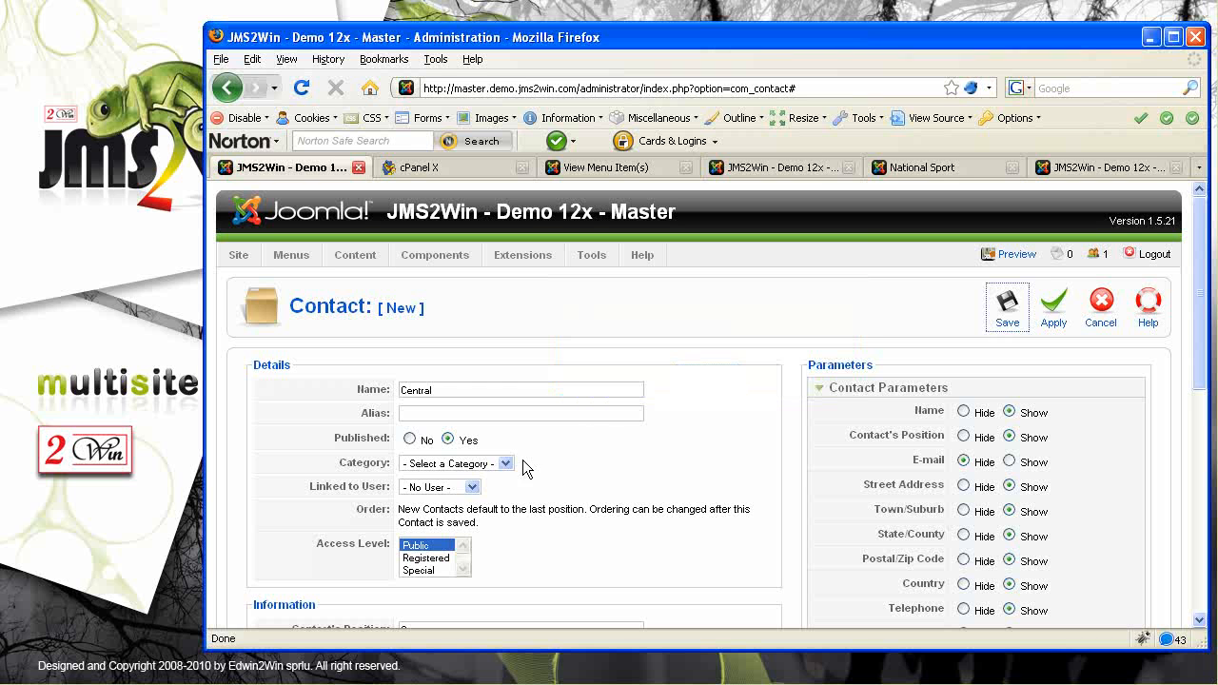
click(505, 463)
click(459, 490)
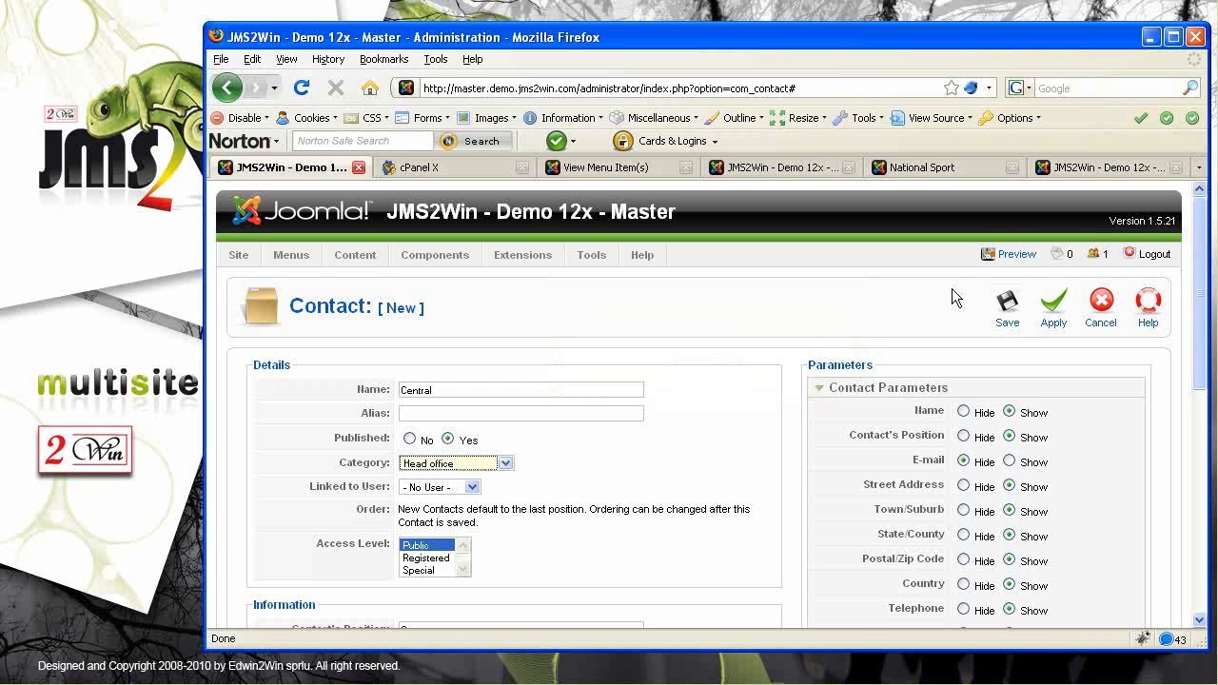
click(1009, 307)
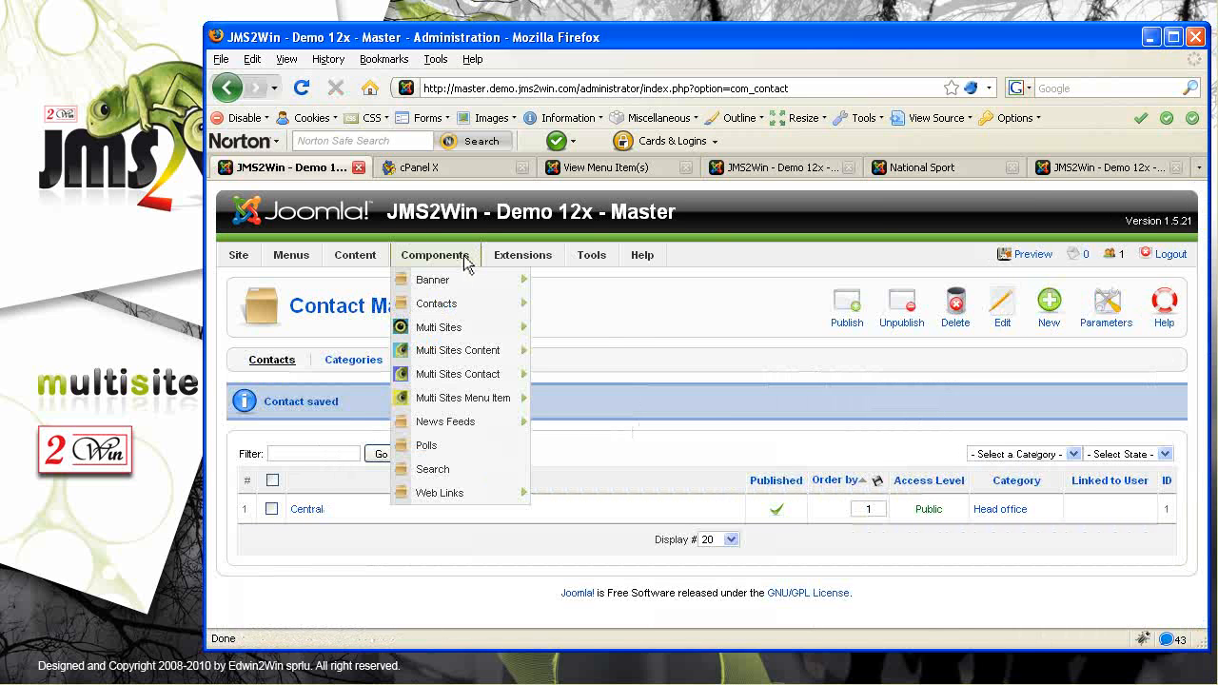
drag(571, 219, 679, 220)
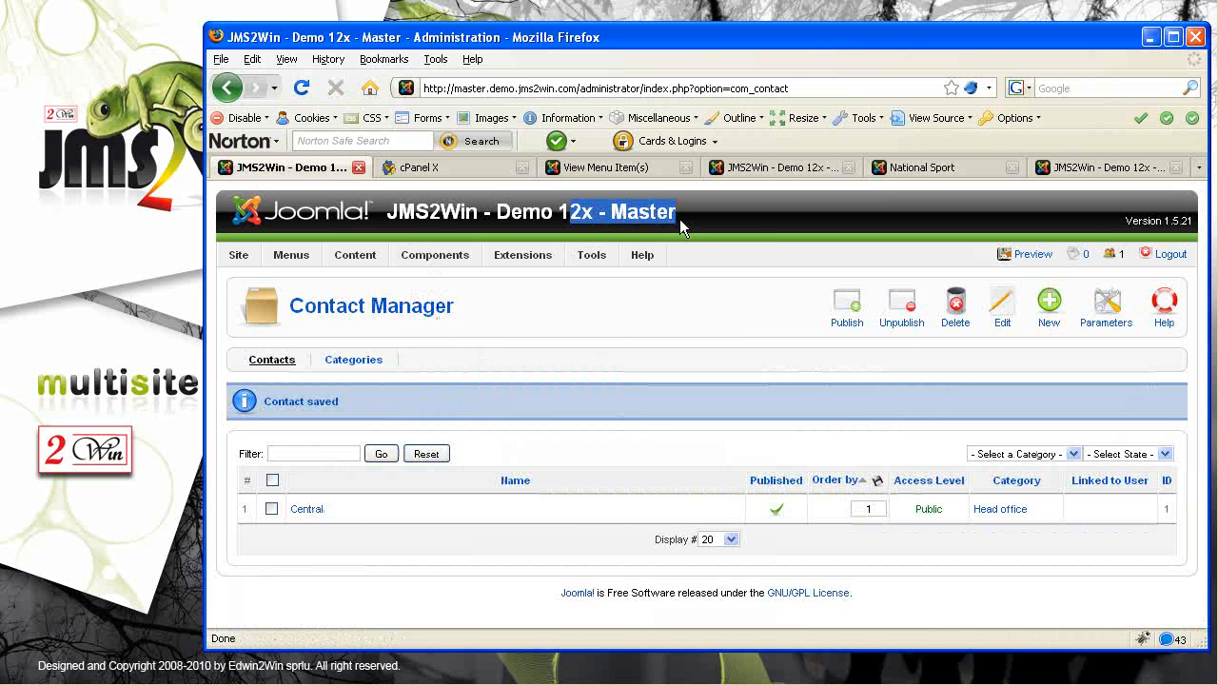
Start a new menu item in Slave 1's Main Menu
click(623, 168)
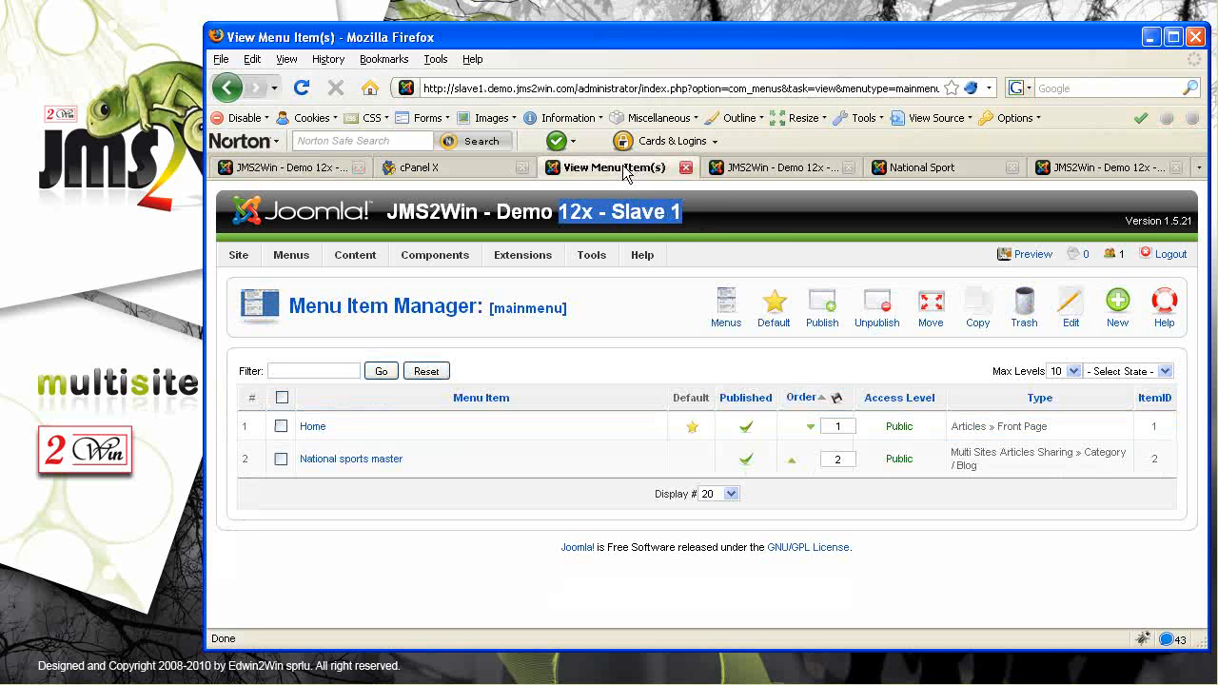
click(691, 212)
mouse_move(302, 291)
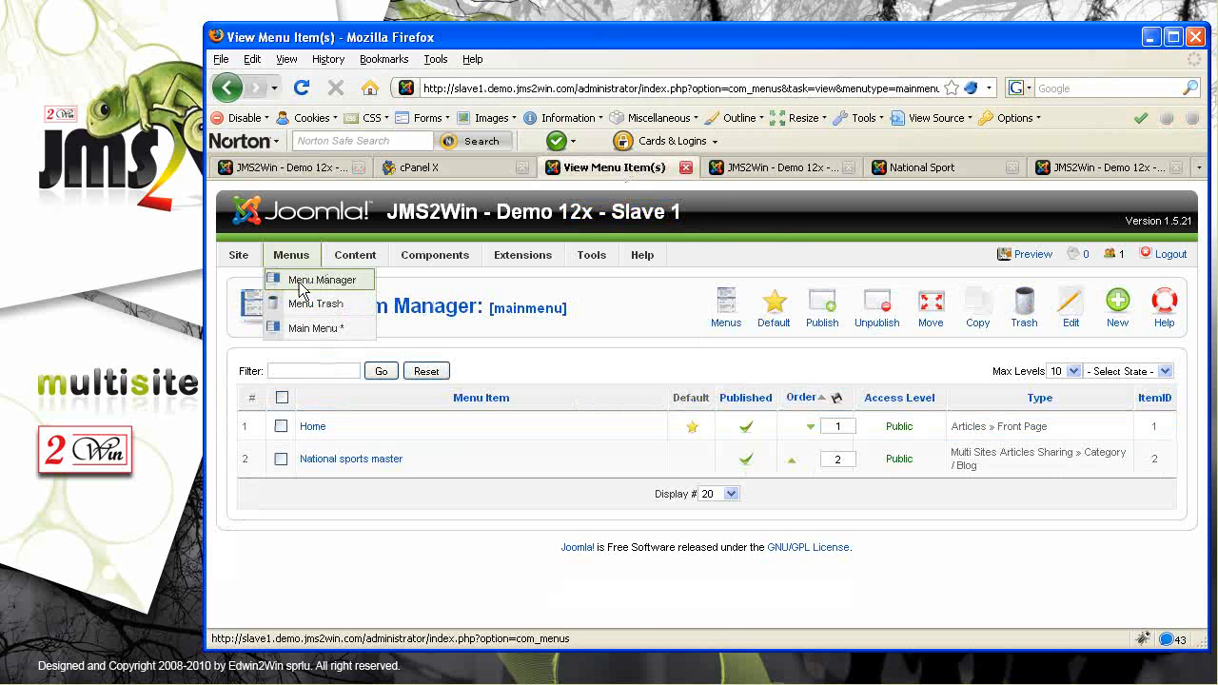
click(309, 329)
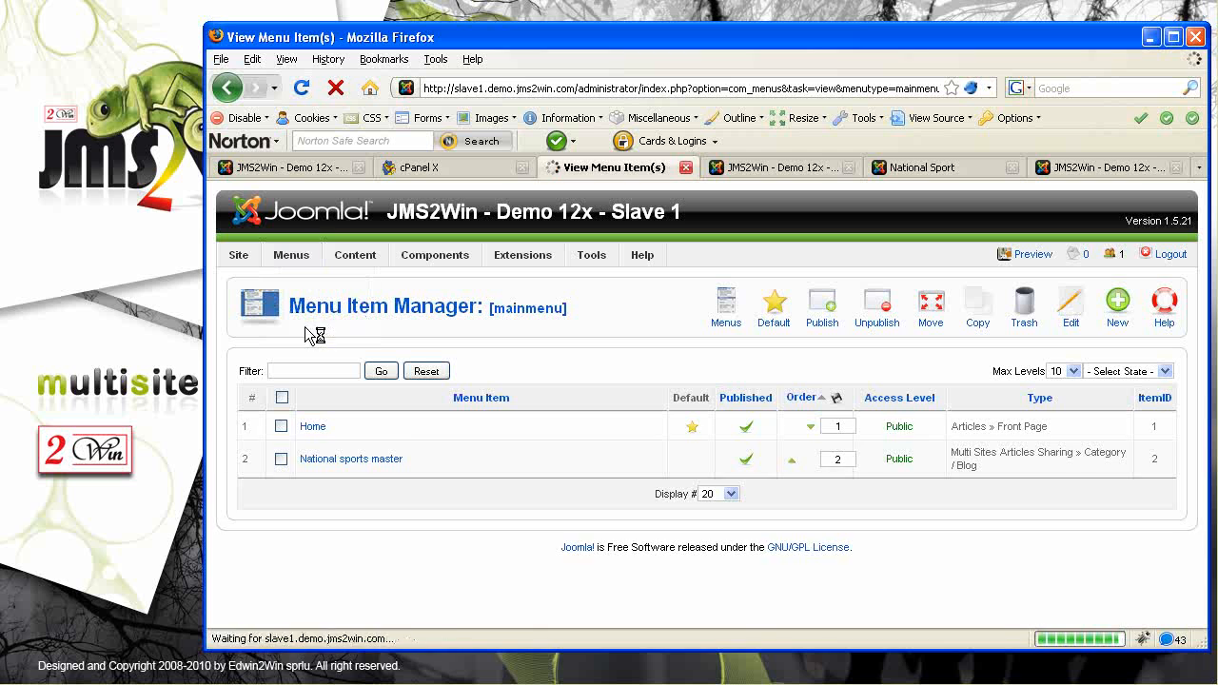
click(1121, 306)
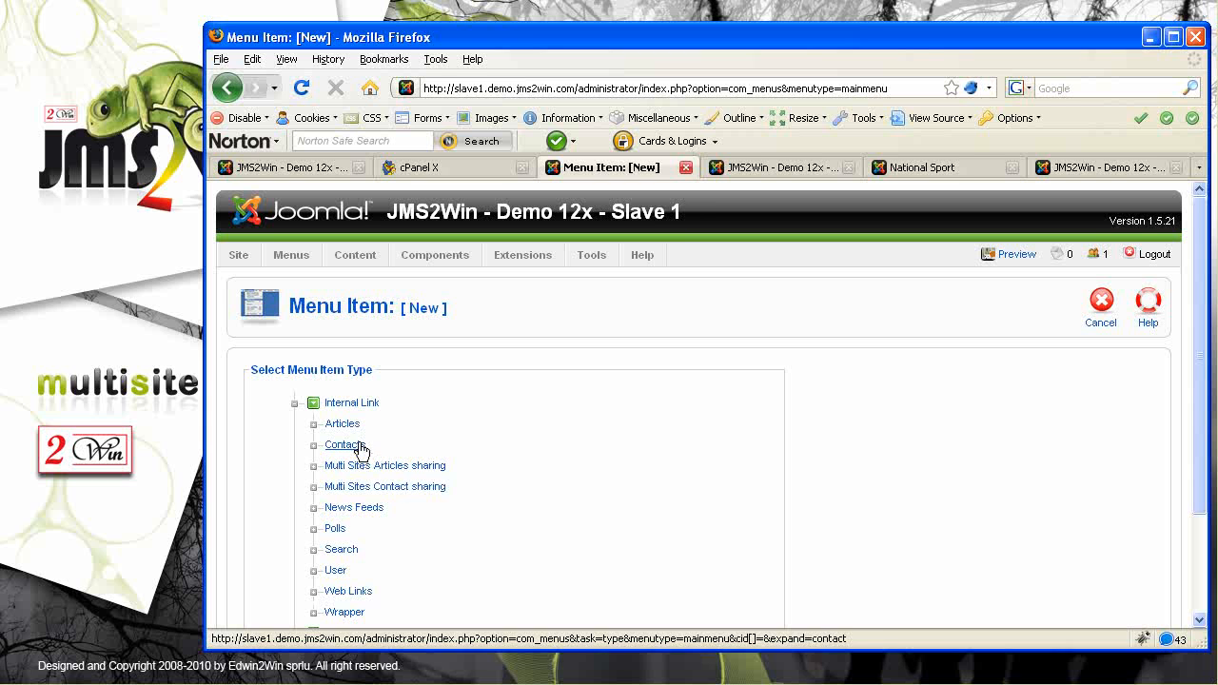
Set the item type to Multisites Contact Category Layout, using Master Site's Head office category
click(383, 489)
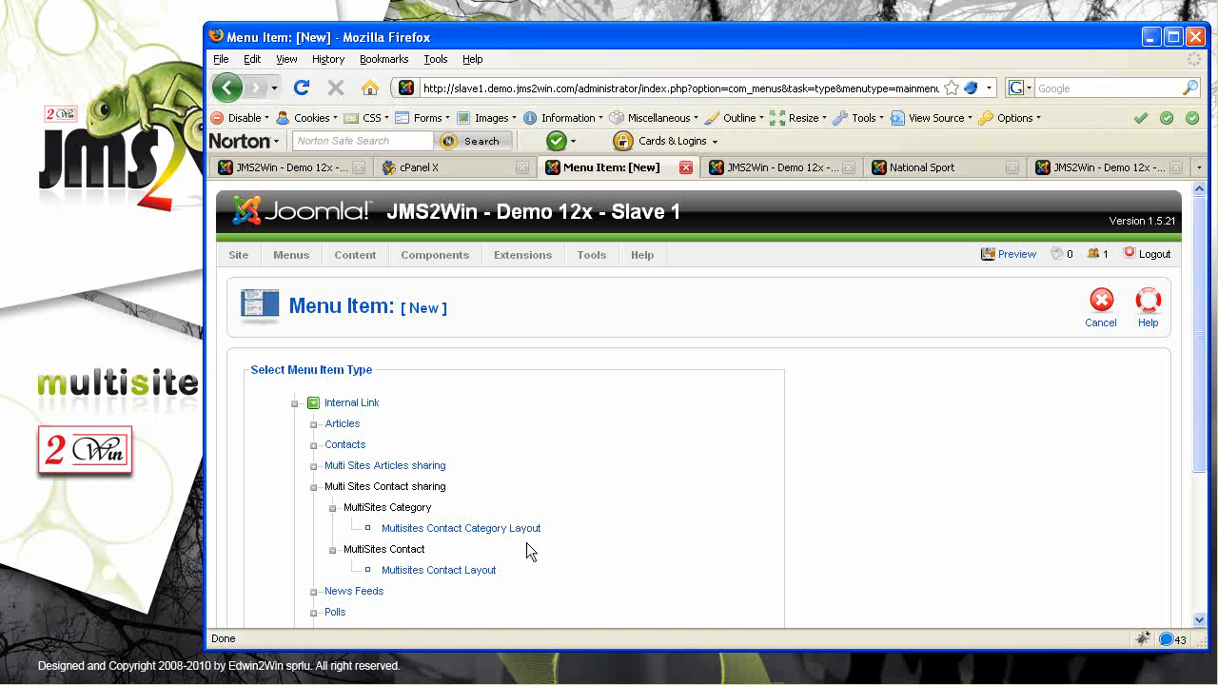
click(471, 529)
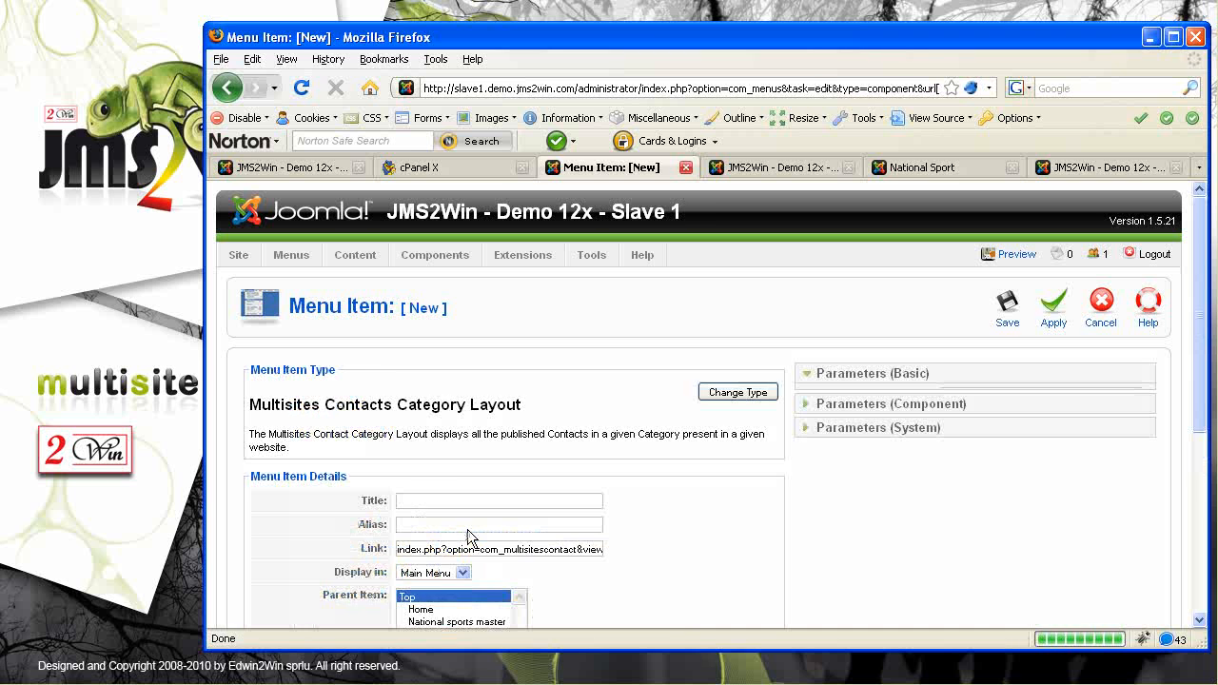
click(1000, 398)
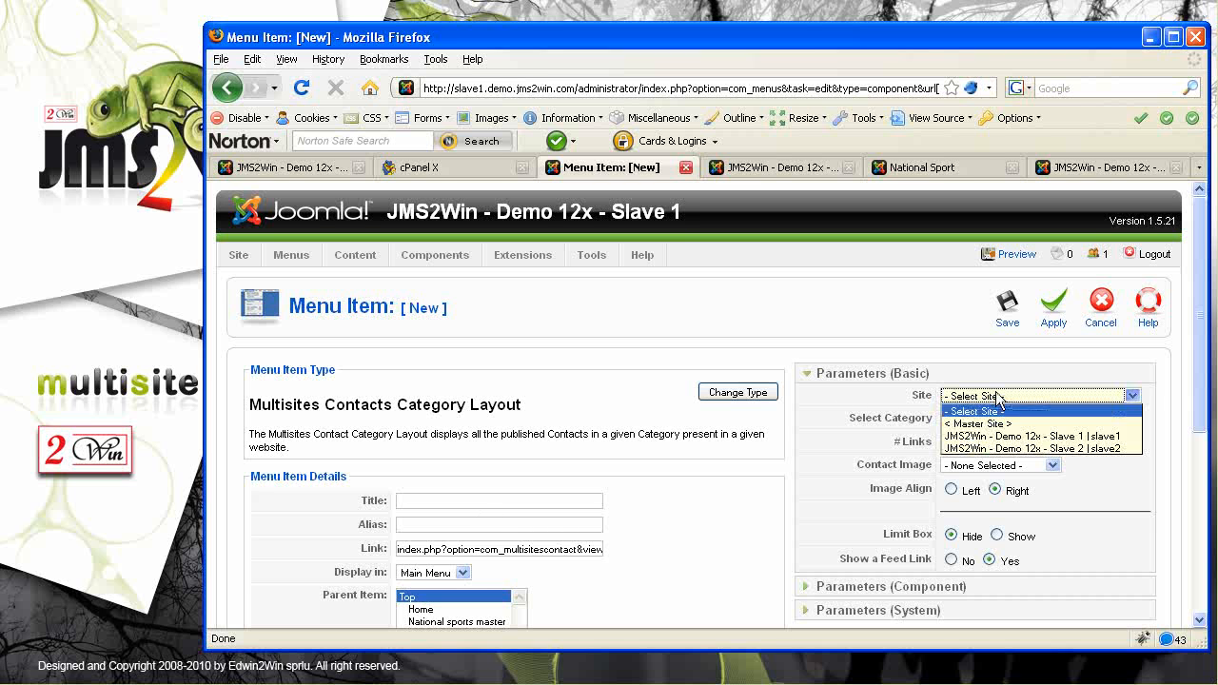
click(995, 423)
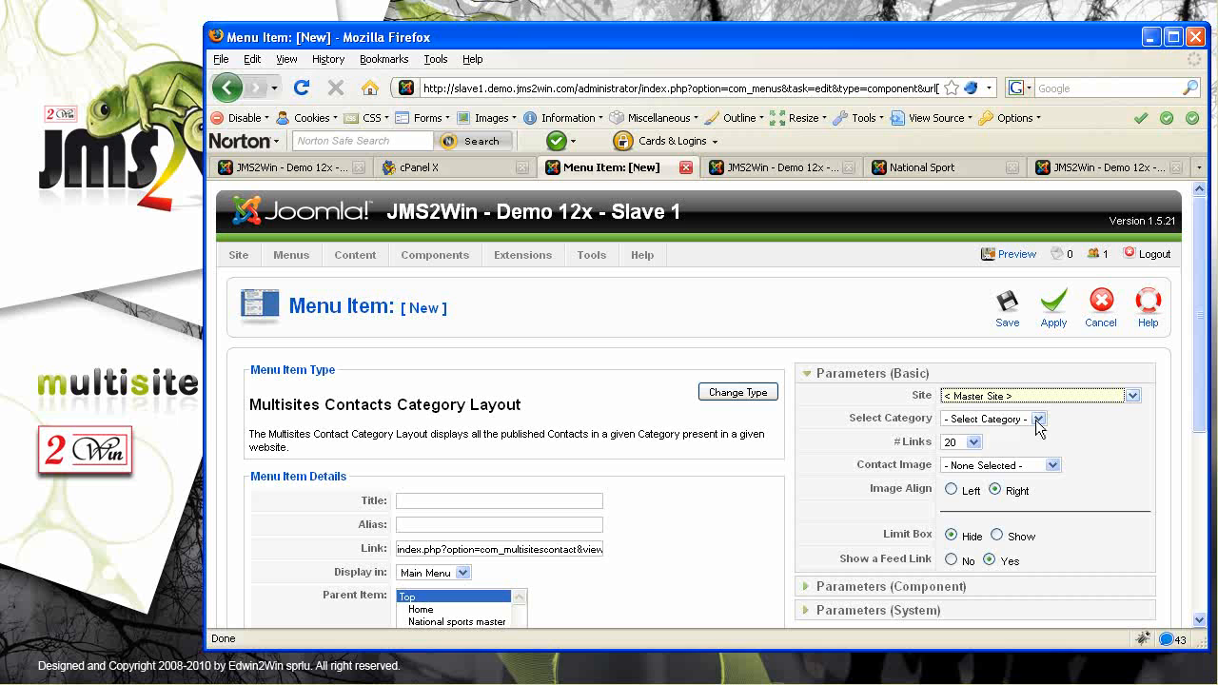
click(1039, 421)
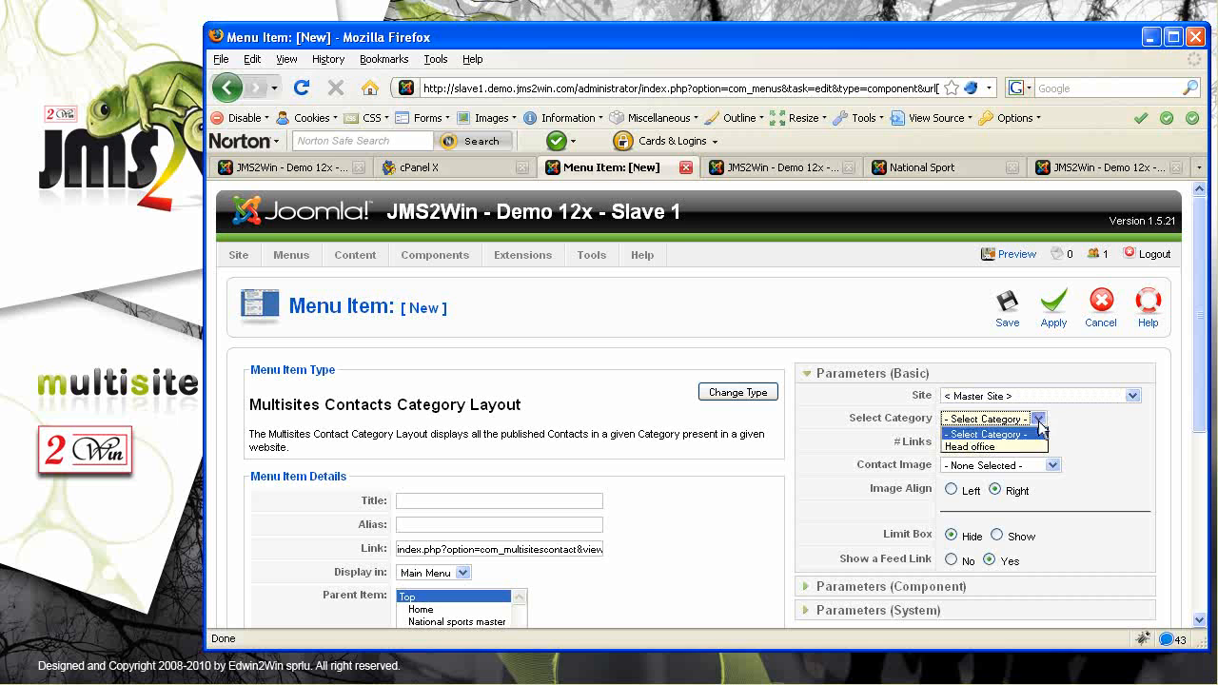
click(966, 446)
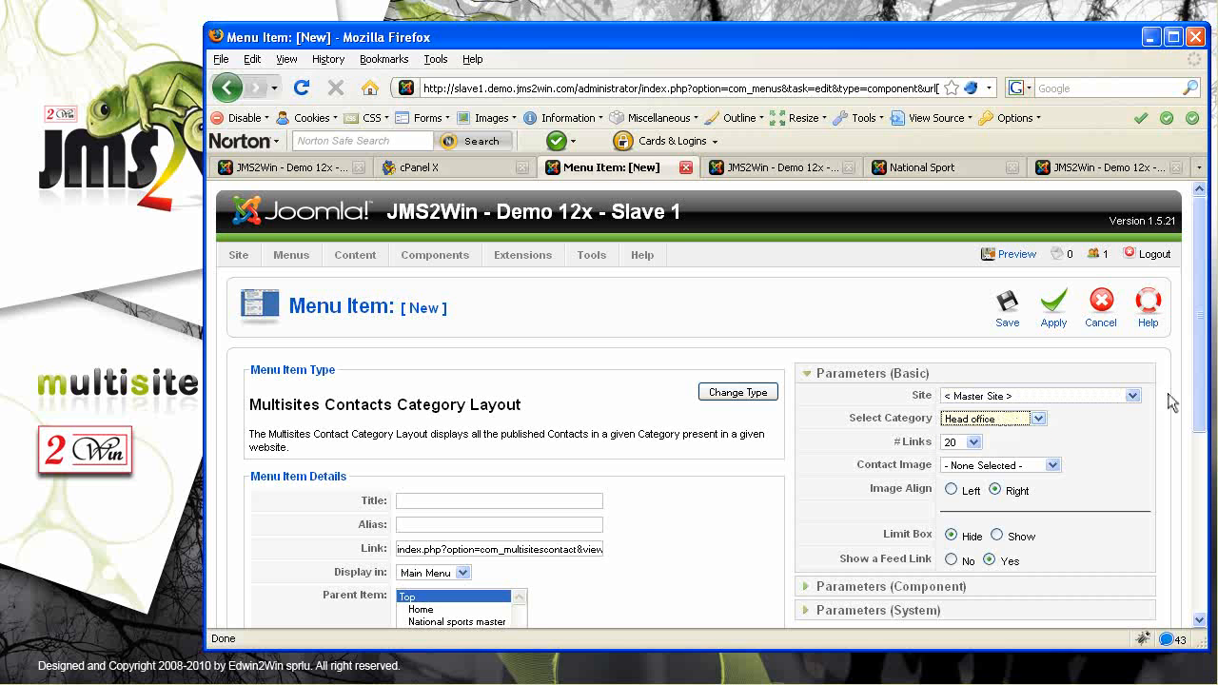
drag(1204, 350, 1211, 405)
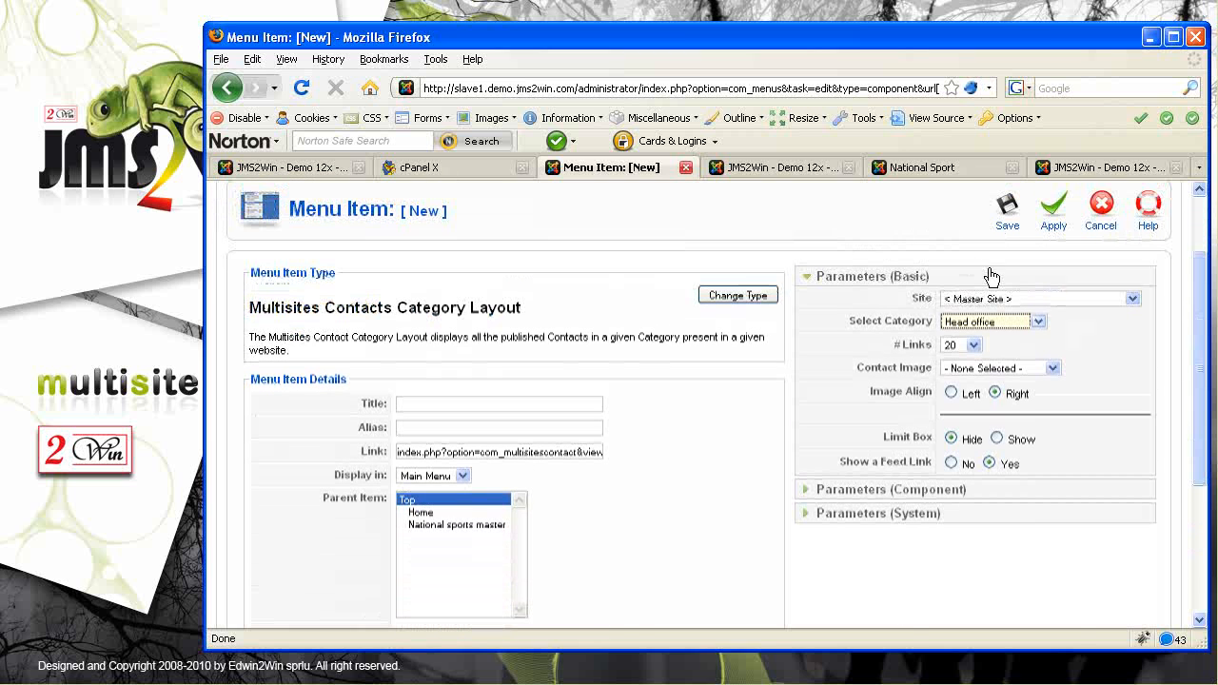
Title the menu item 'Master contact' and save it
click(414, 403)
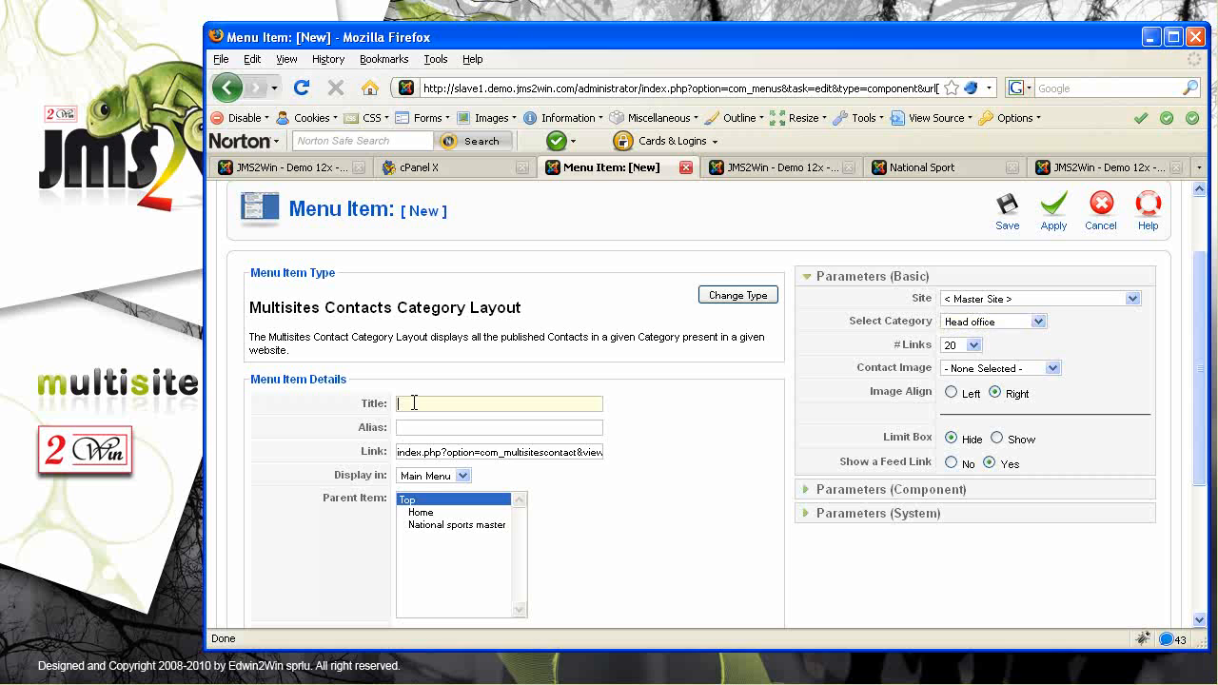
text(Master contac)
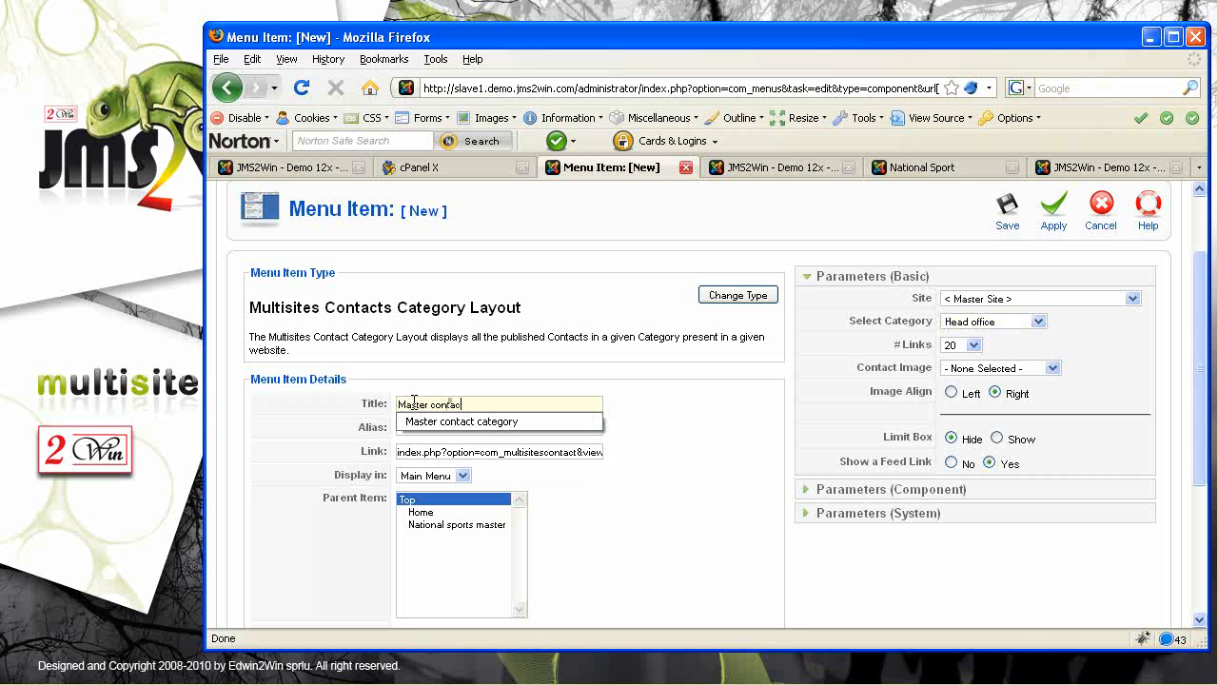
key(Escape)
click(1007, 209)
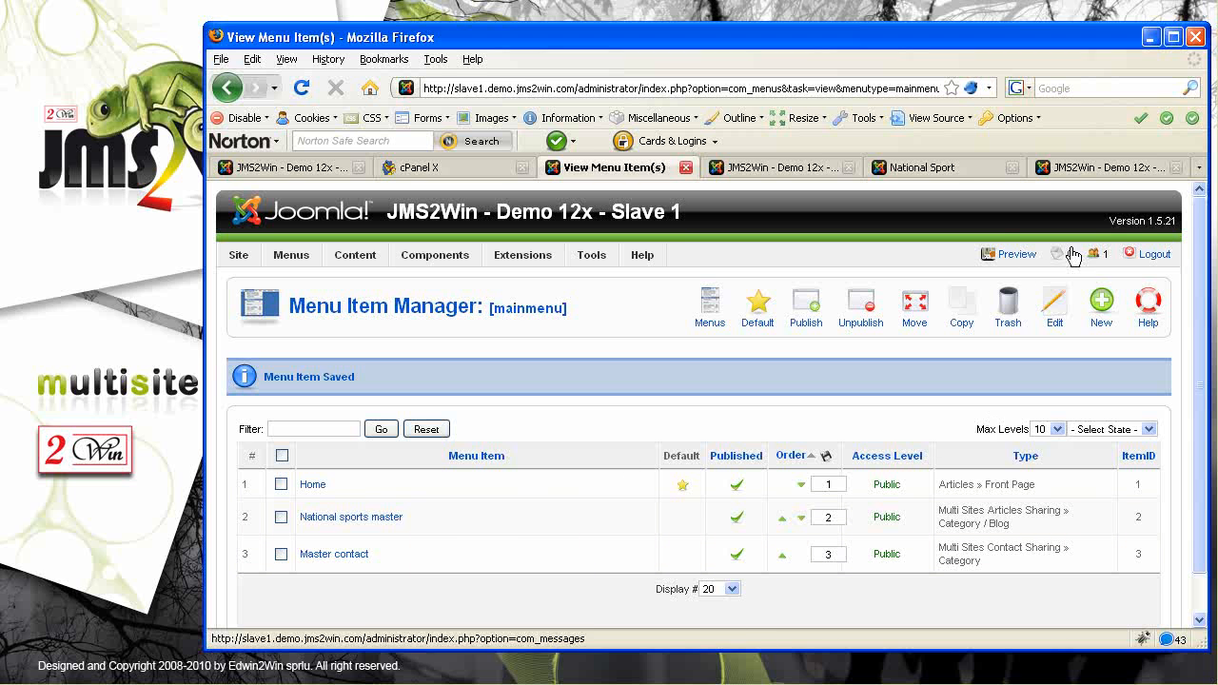
Preview Slave 1's site and open the Central contact from the Master contact page
click(1015, 255)
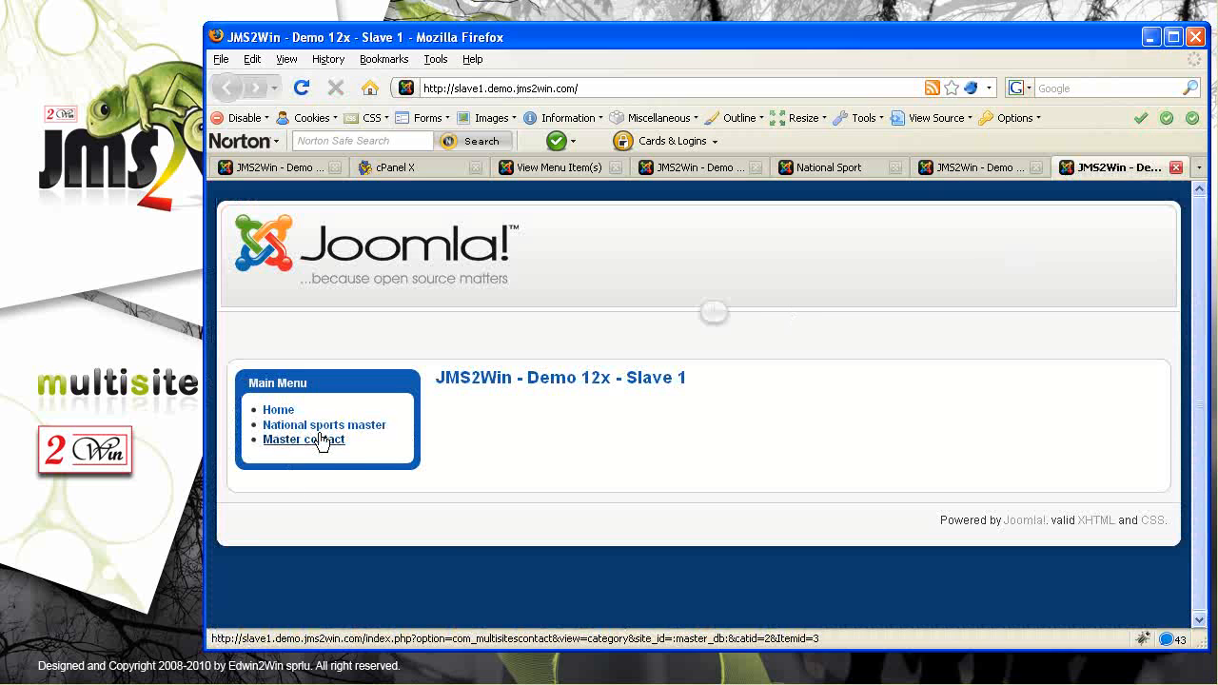
click(306, 441)
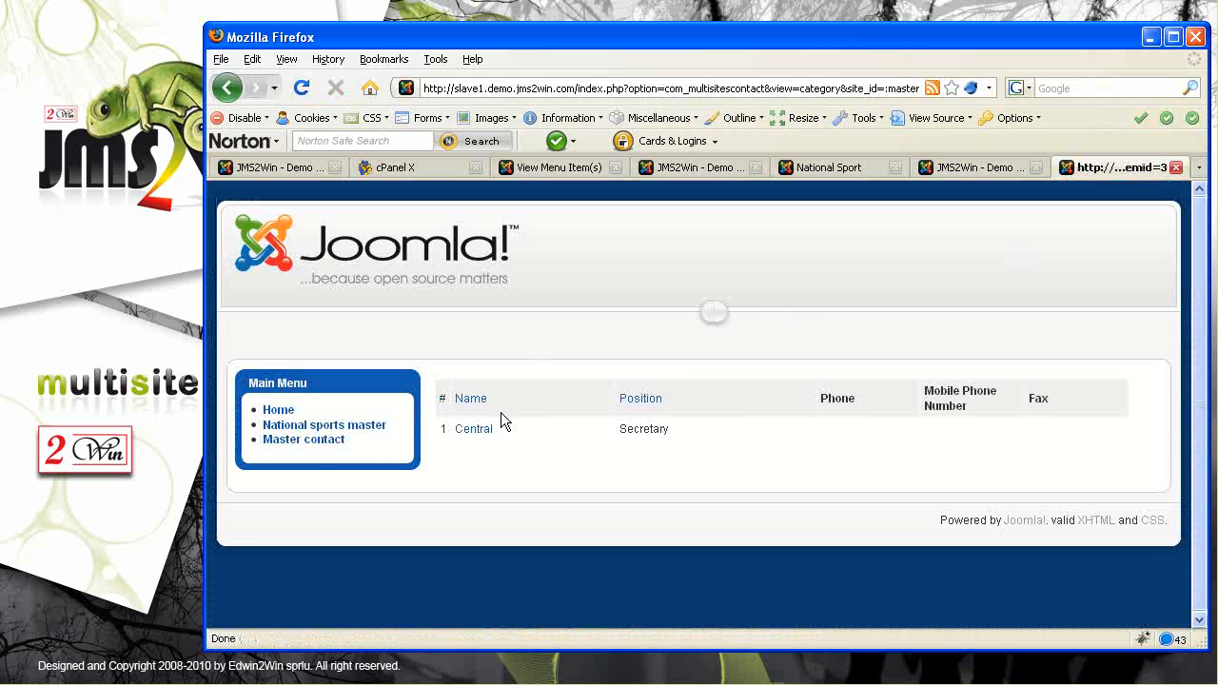
click(473, 431)
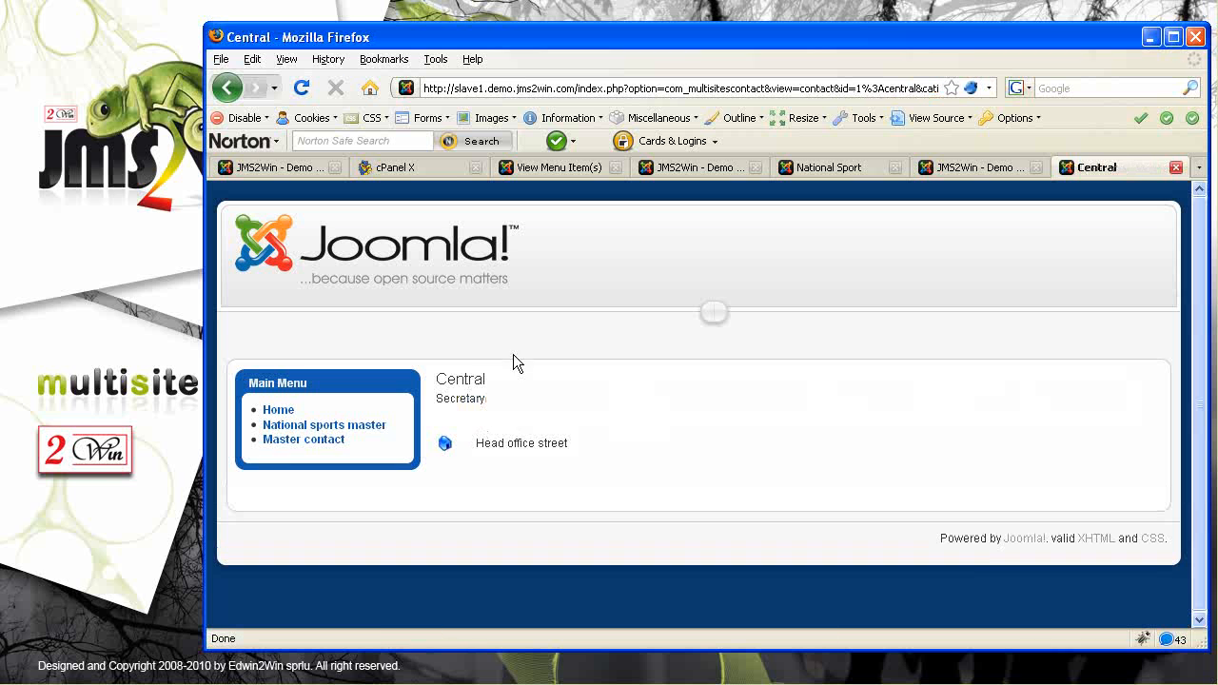
Highlight the Head office street address and the slave1 part of the web address
drag(587, 448, 483, 443)
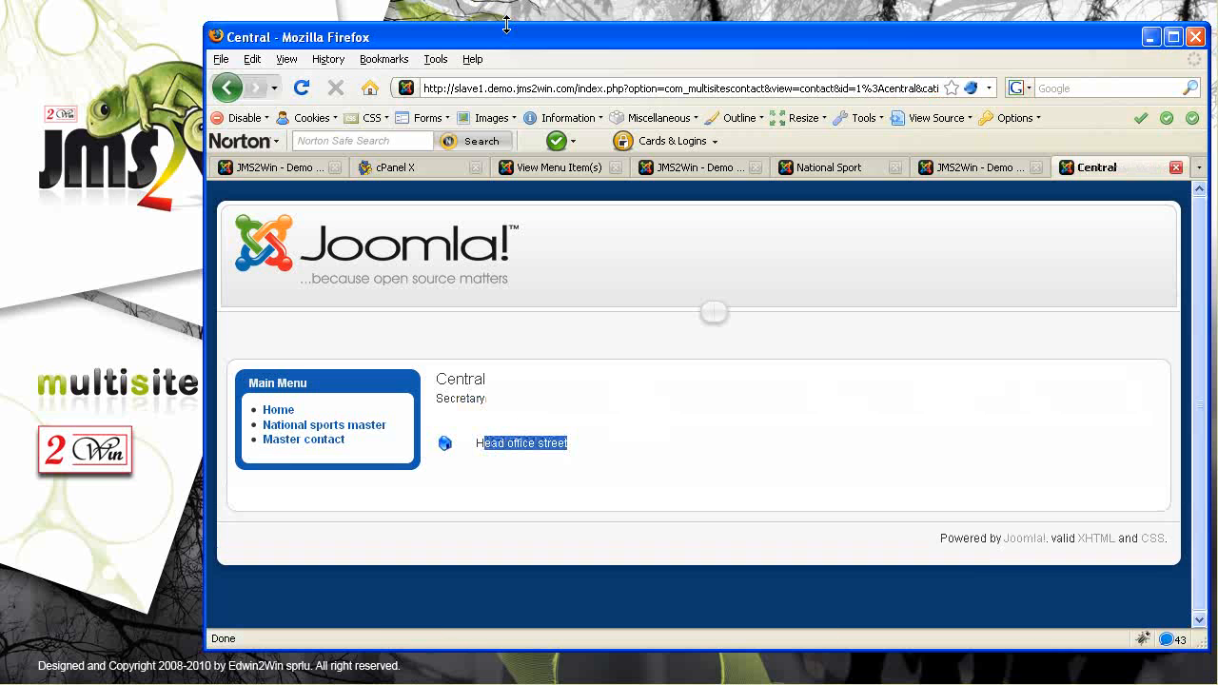
drag(452, 88, 490, 87)
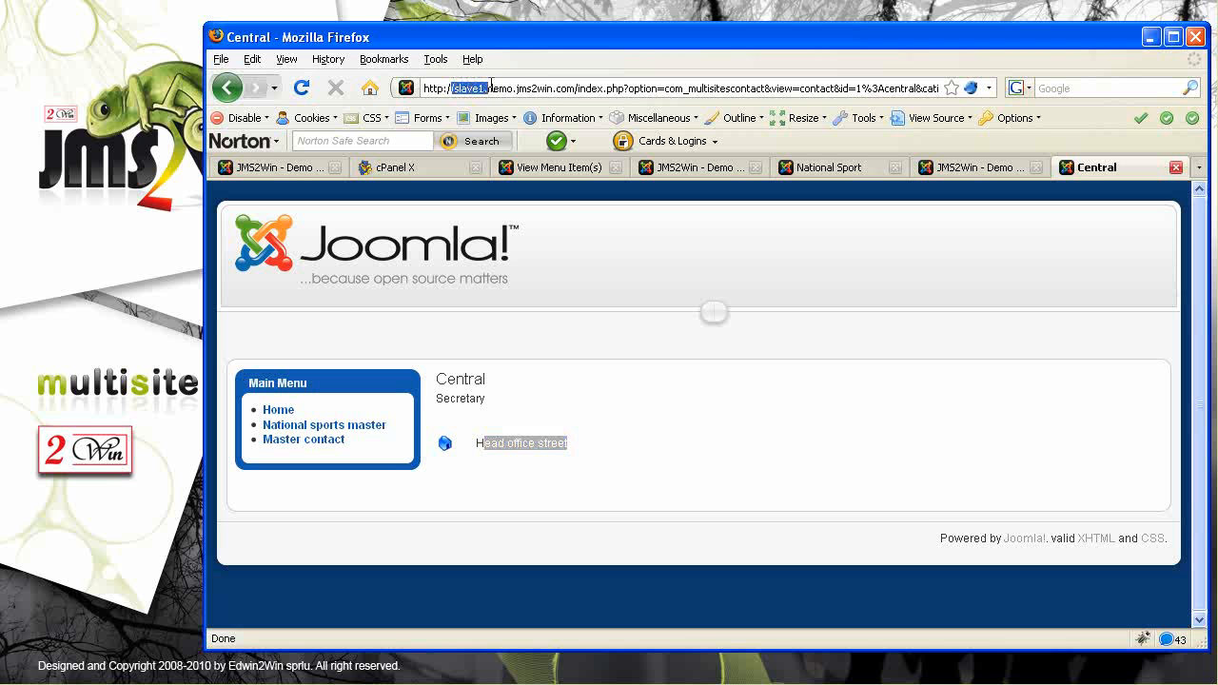
click(586, 431)
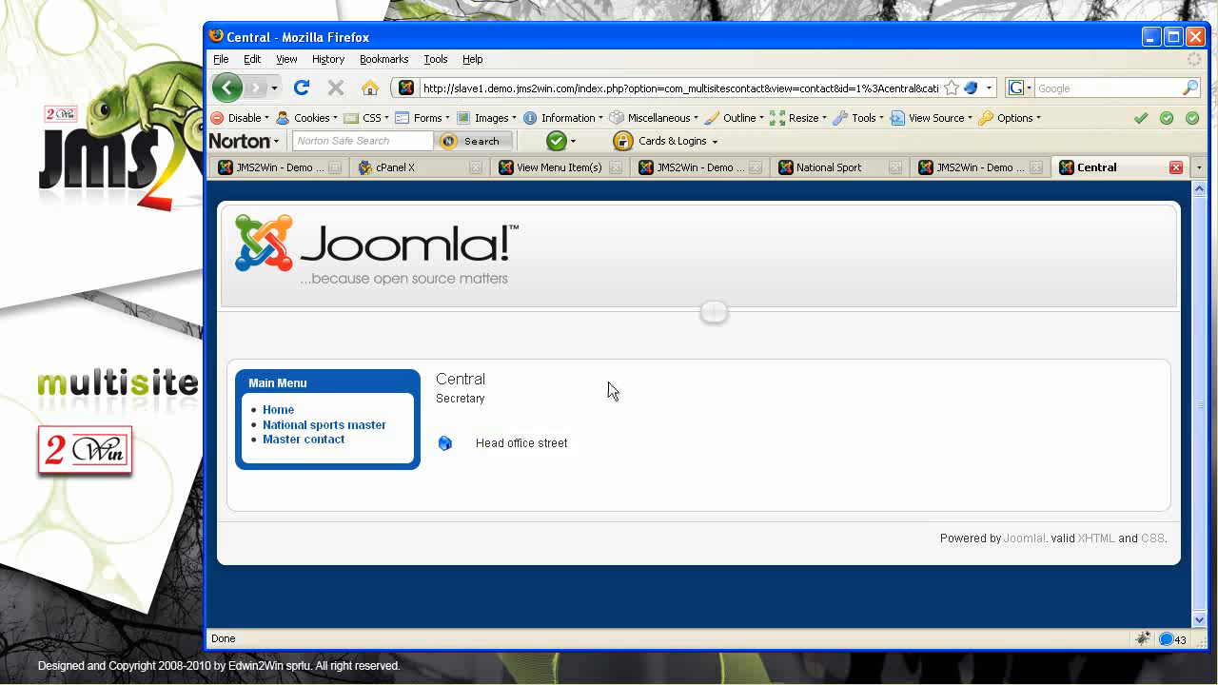
drag(575, 453, 483, 444)
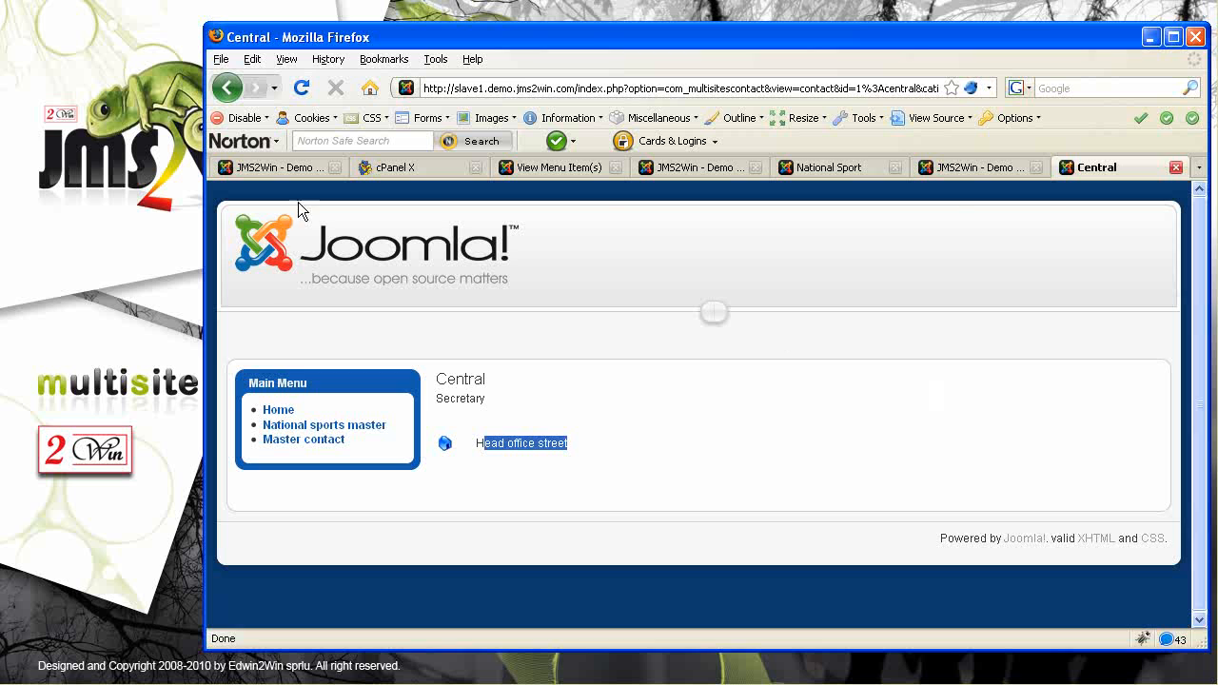
Switch back to the master site's admin tab and open Extensions > Install/Uninstall
click(271, 166)
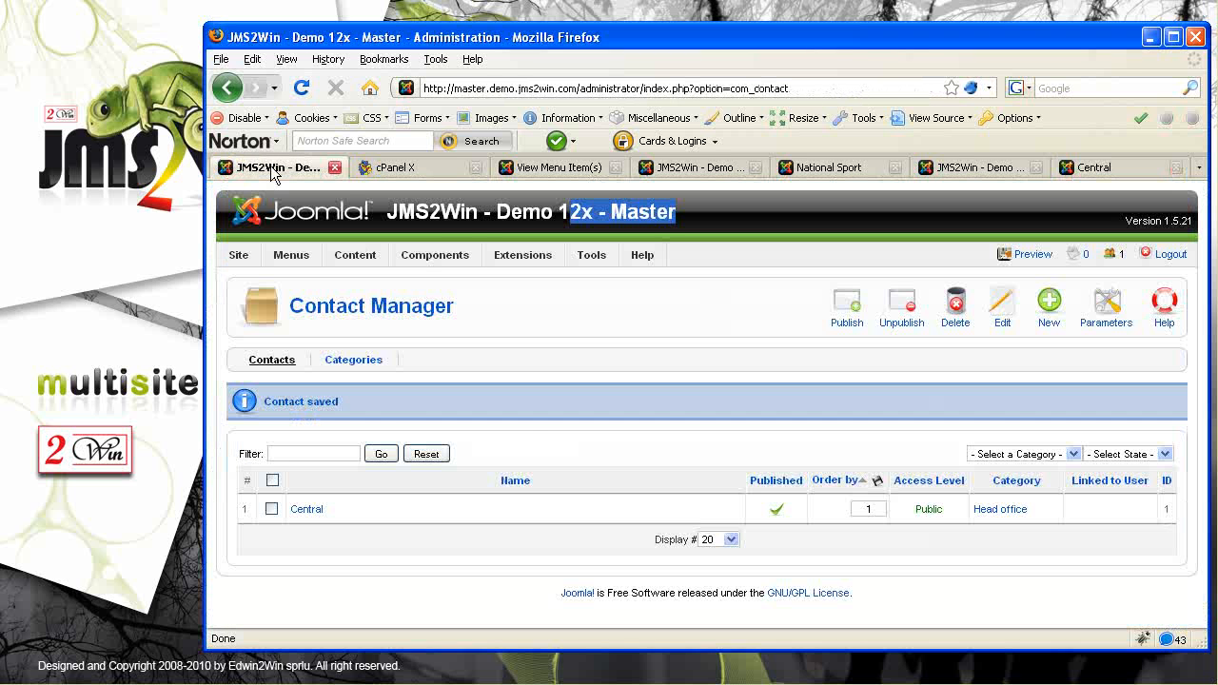
mouse_move(523, 255)
click(535, 284)
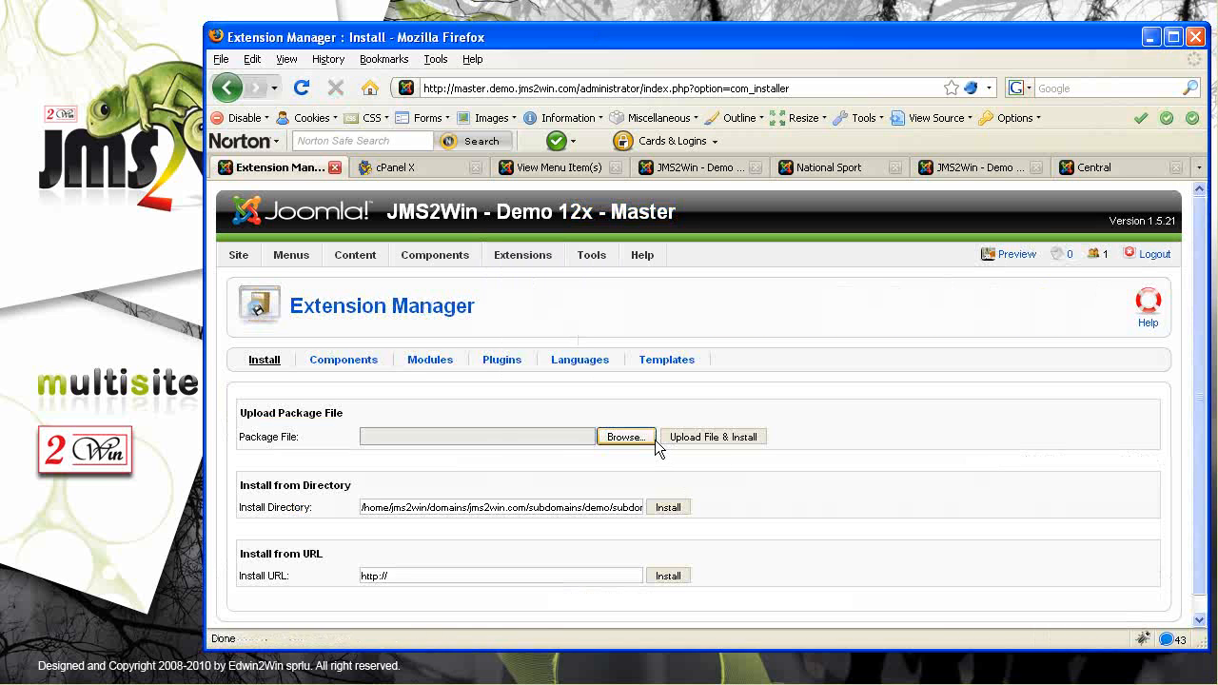
Upload and install the plgMultisitesCategories.zip package
click(653, 437)
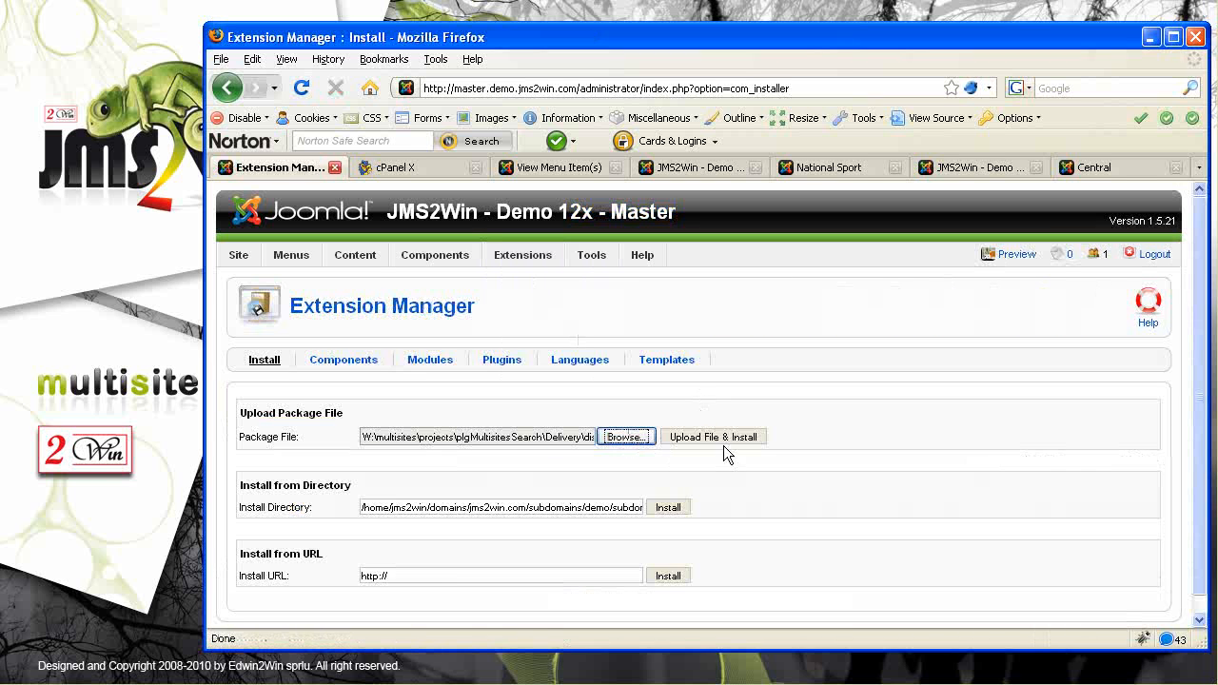
click(721, 440)
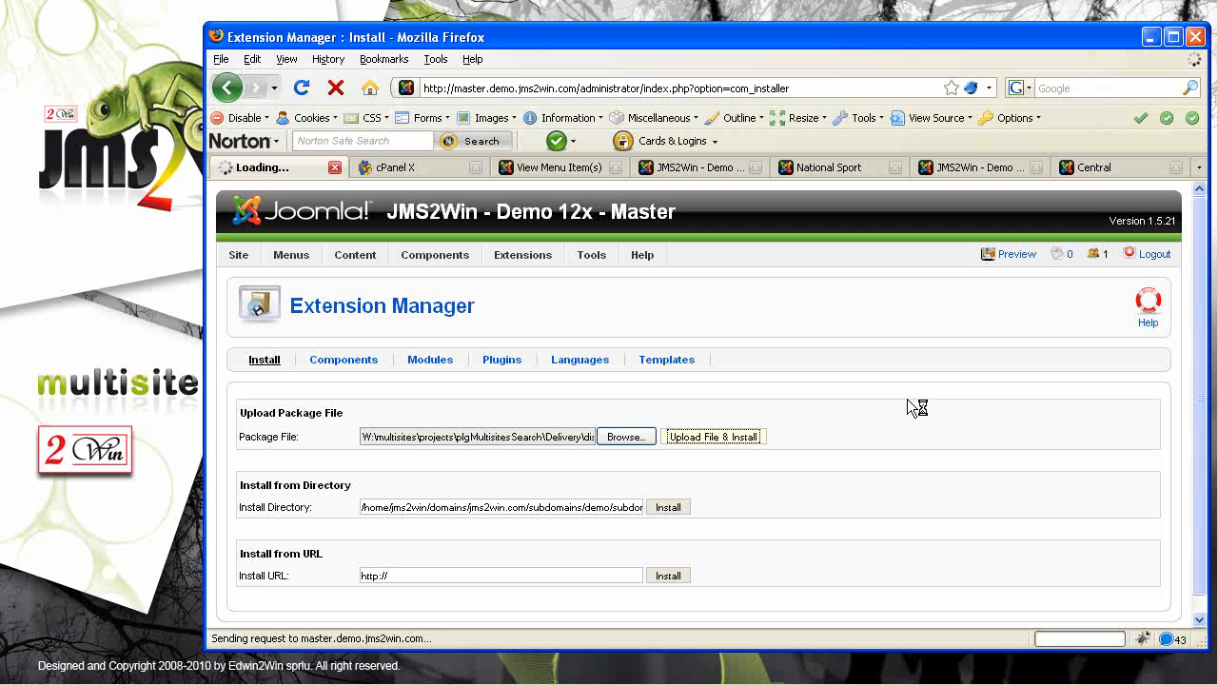
click(624, 437)
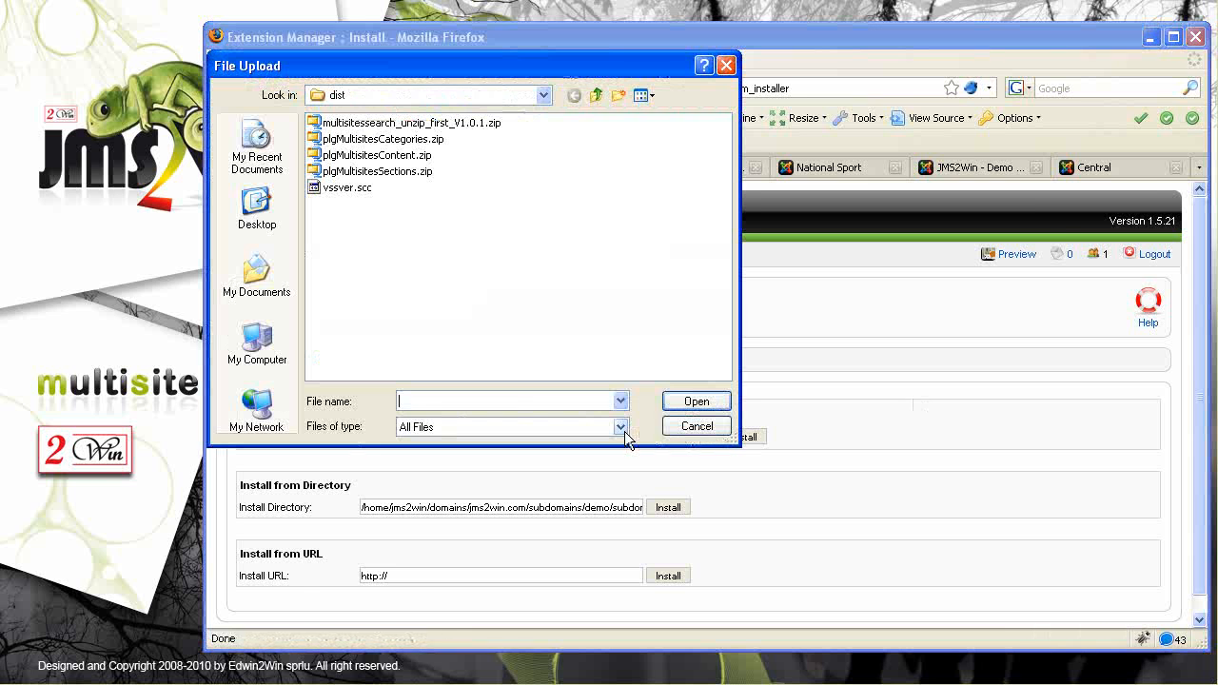
click(348, 143)
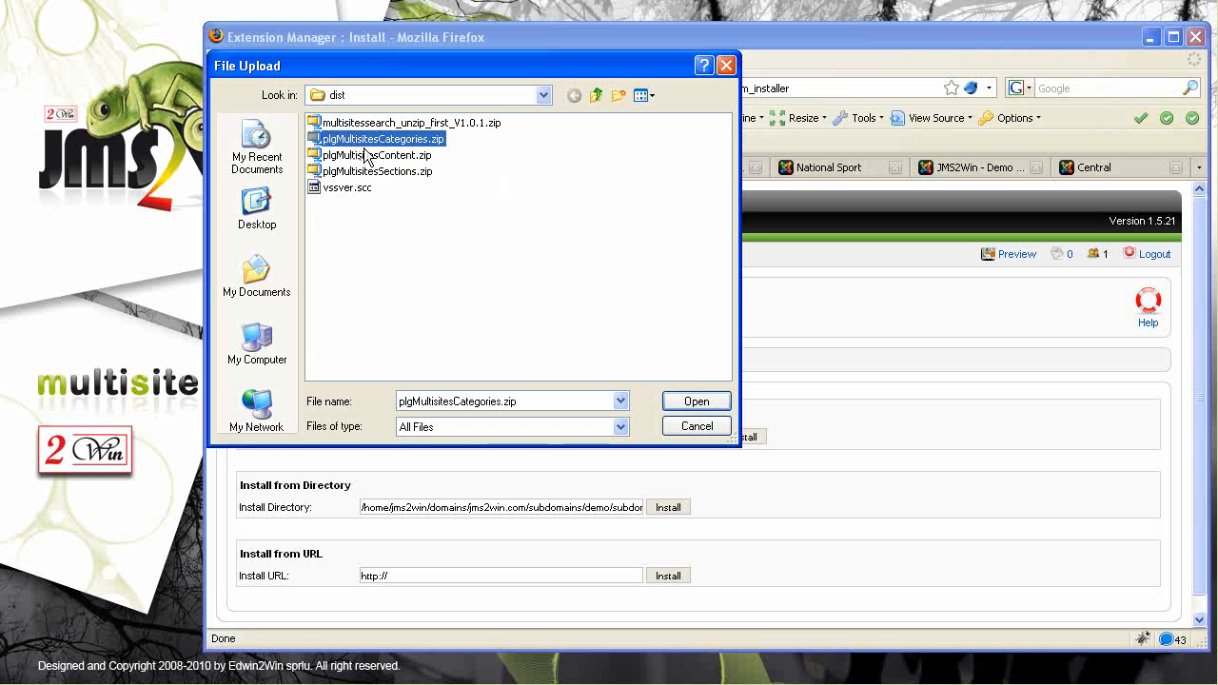
click(390, 156)
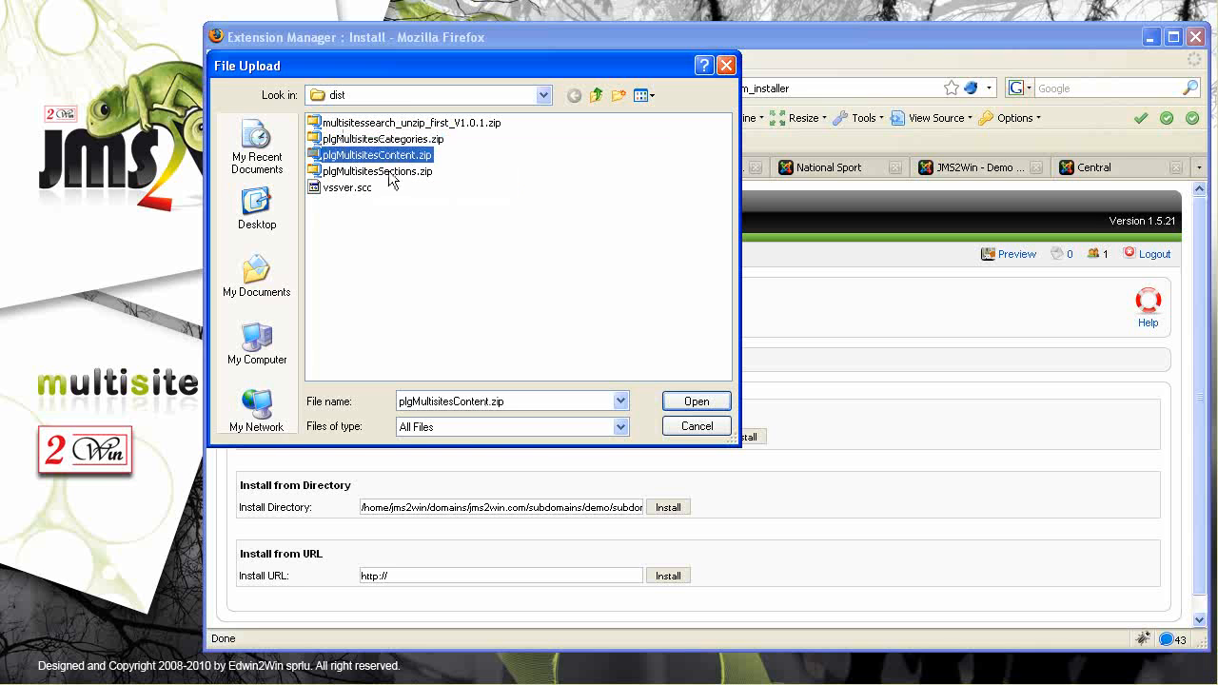
click(388, 171)
double_click(397, 140)
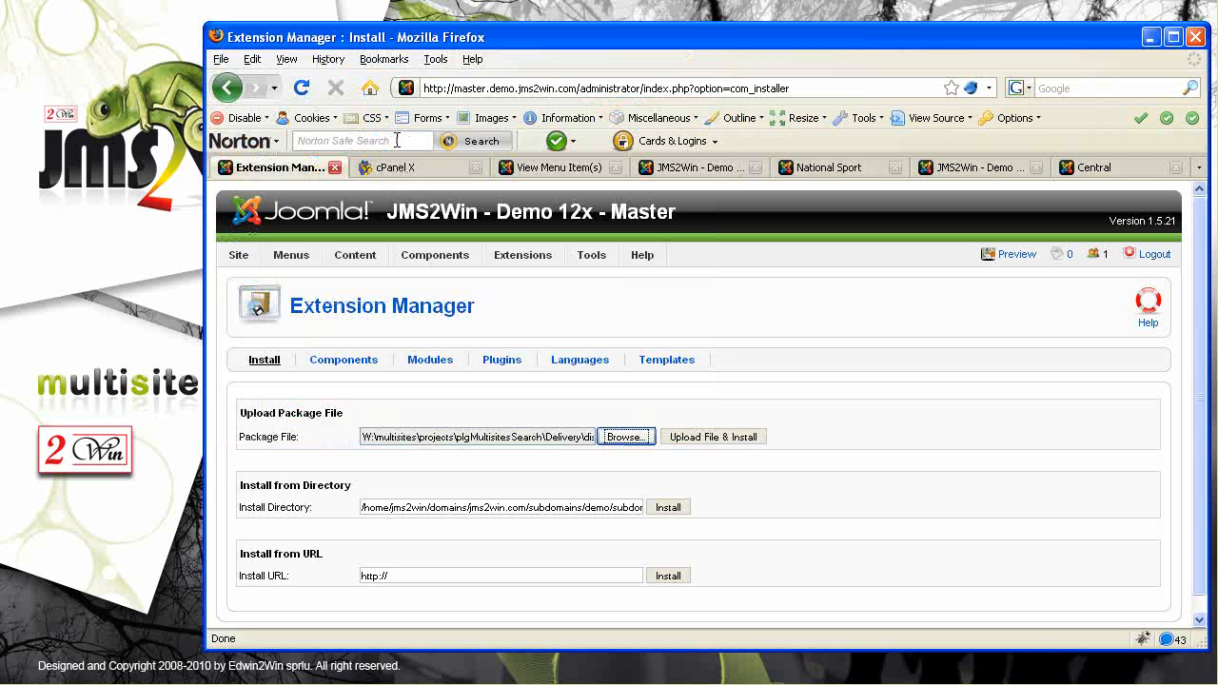
click(719, 439)
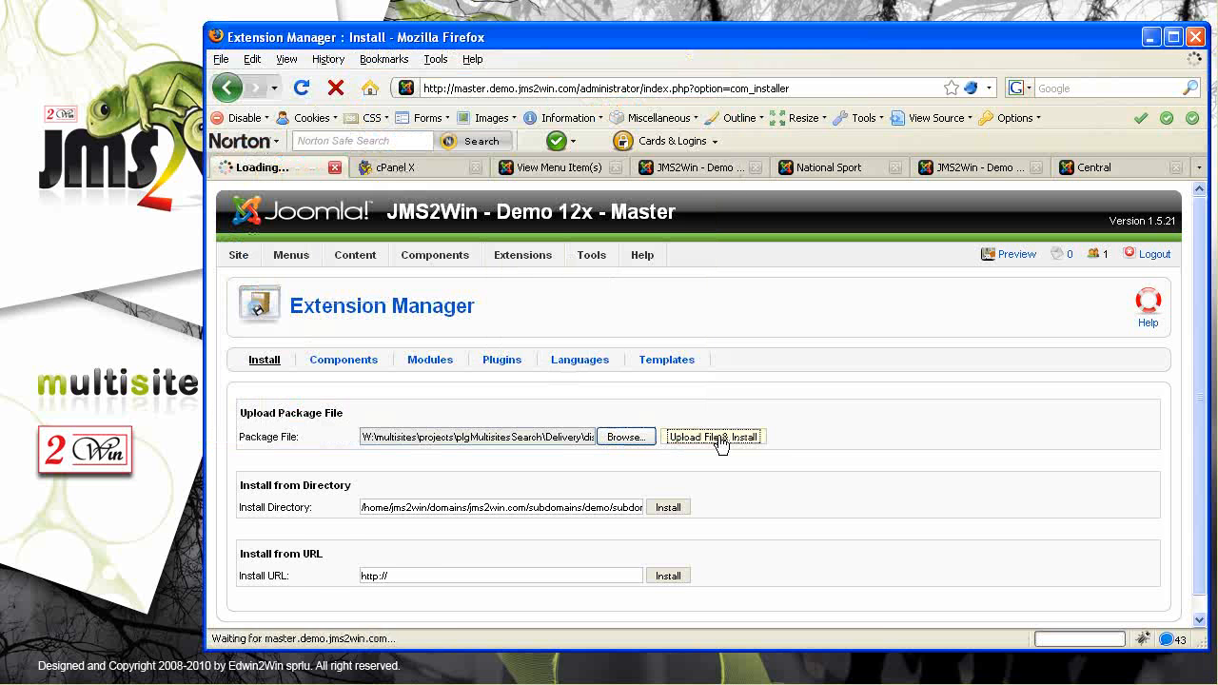
Upload and install plgMultisitesContent.zip and plgMultisitesSections.zip
click(631, 532)
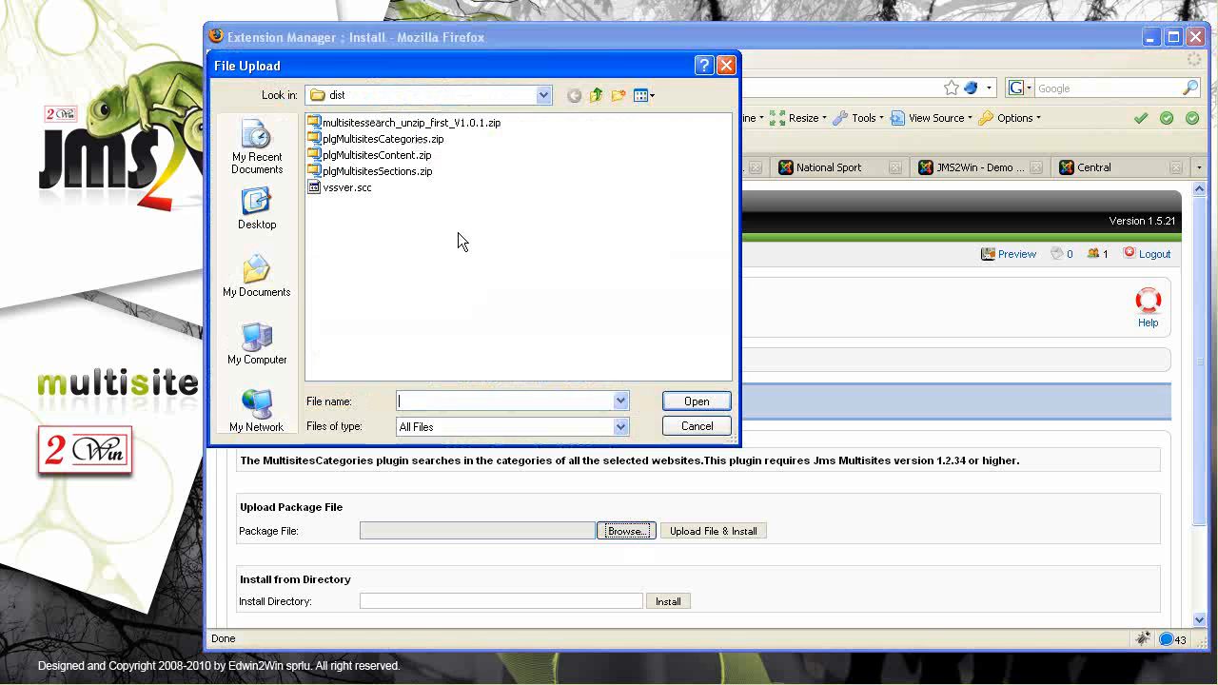
double_click(420, 158)
click(710, 534)
click(640, 547)
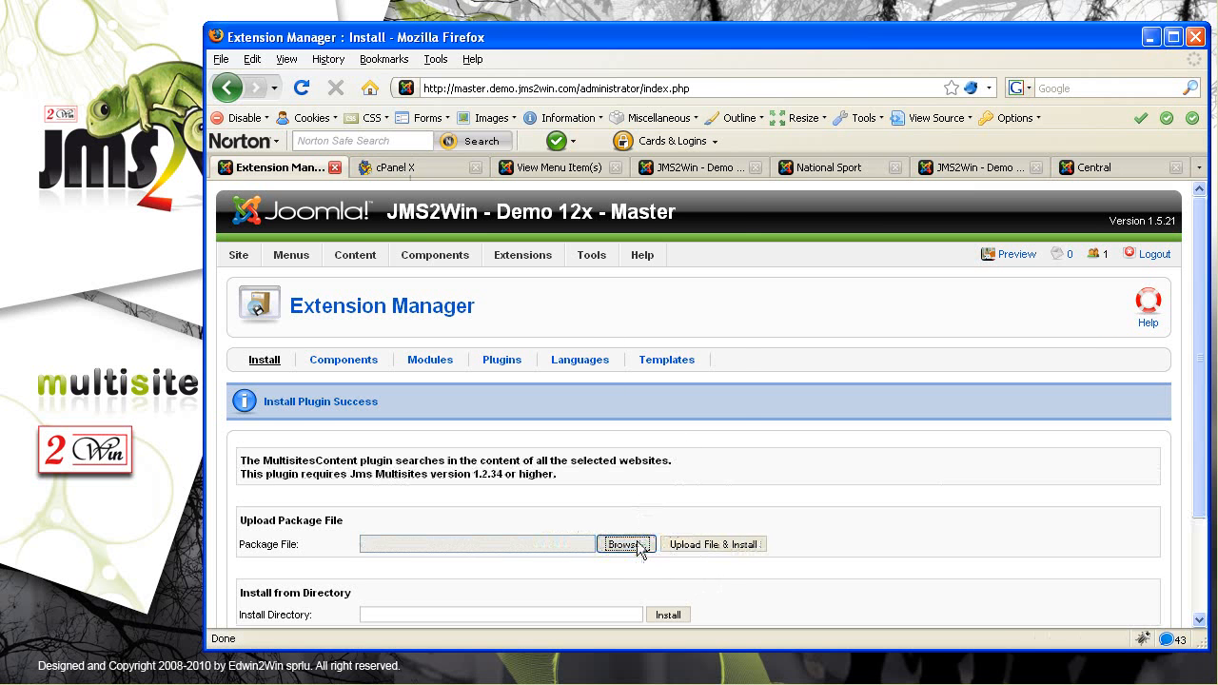
double_click(363, 171)
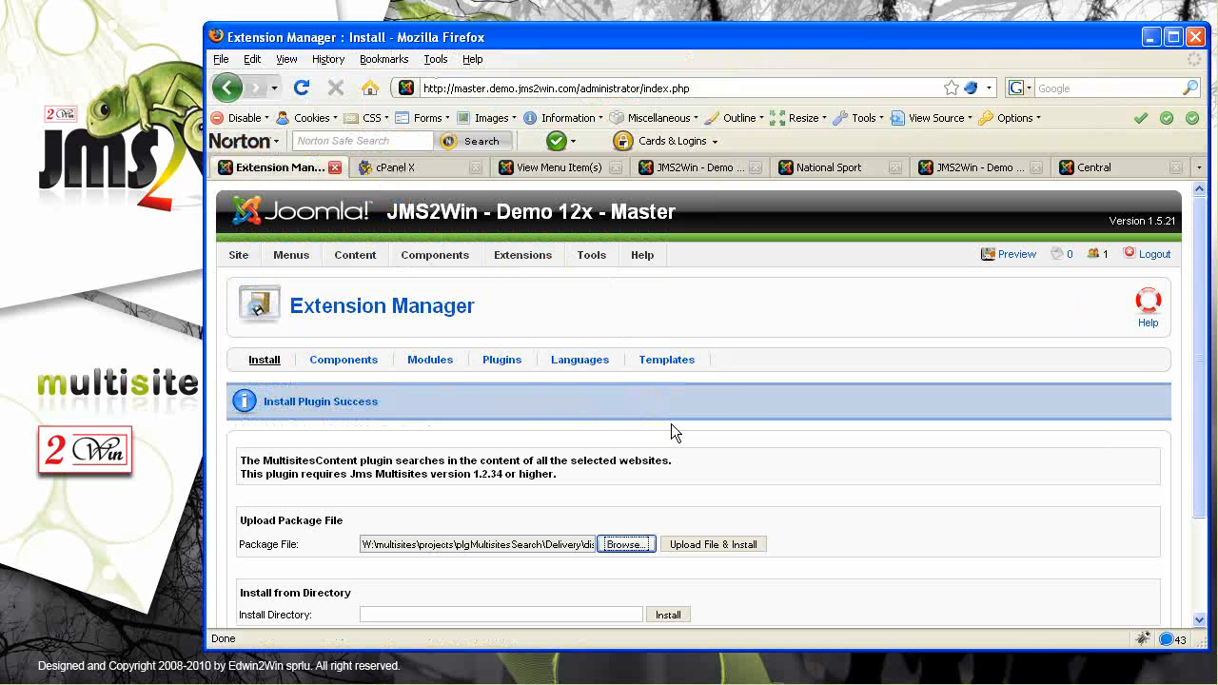
click(713, 545)
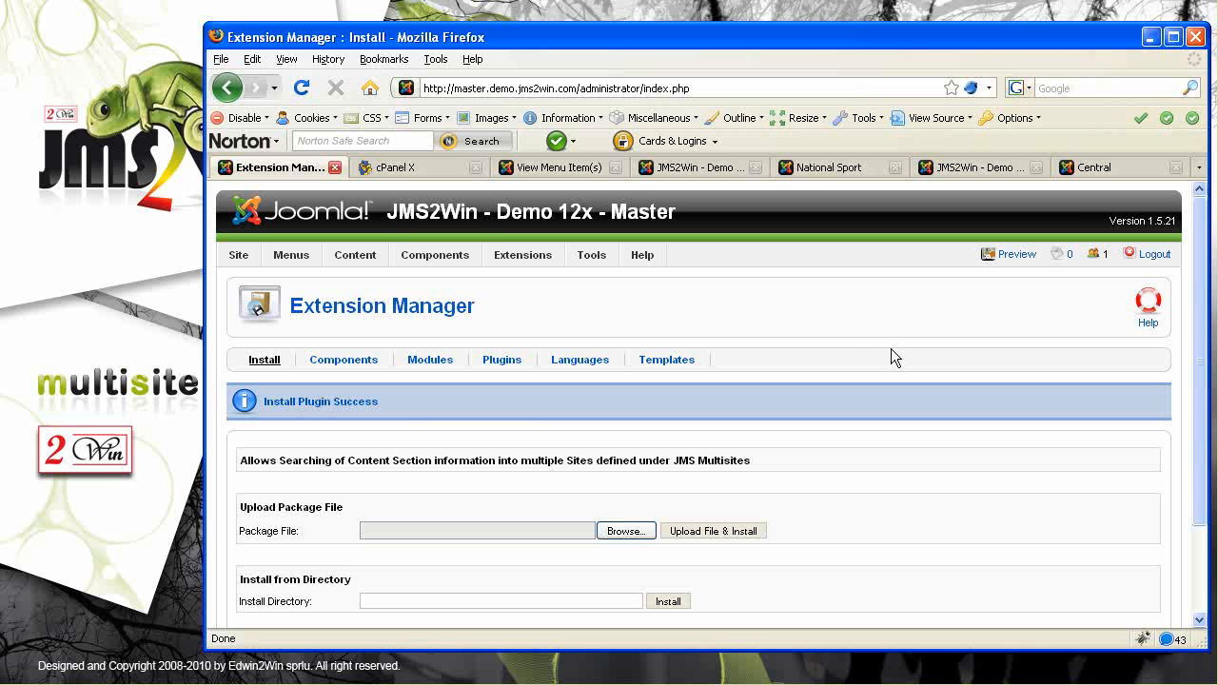
mouse_move(434, 264)
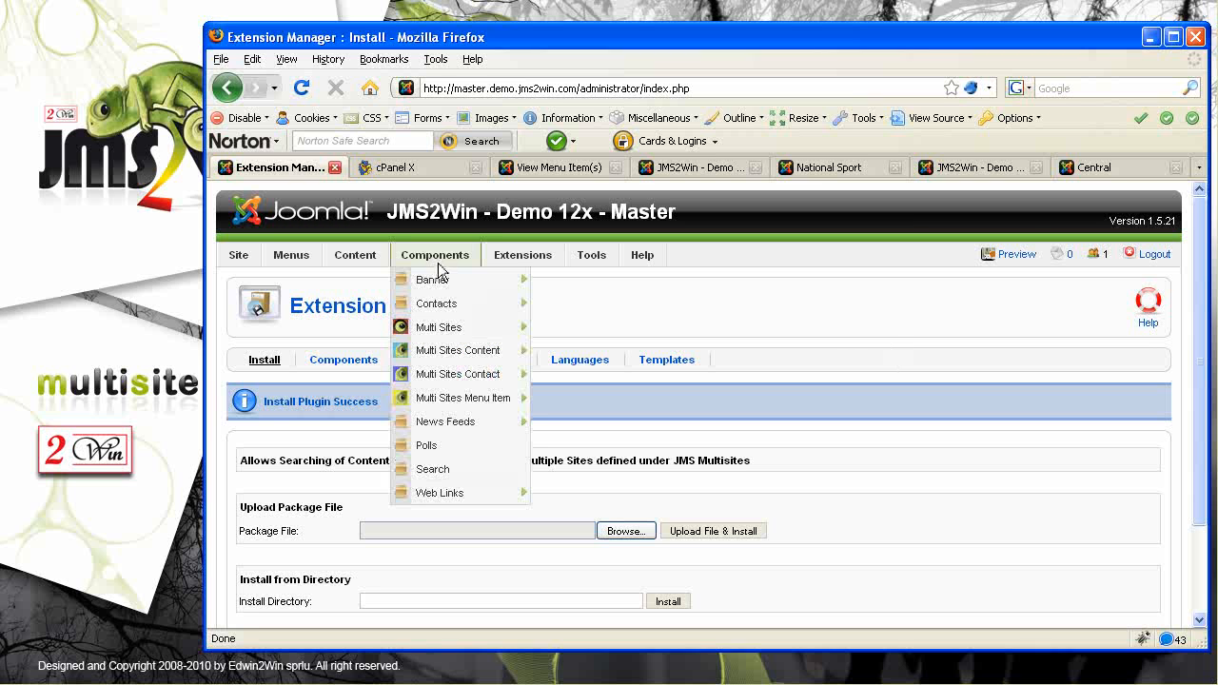
In Plugin Manager, filter on 'mult' and enable the Categories, Content and Sections Multisites search plugins
mouse_move(546, 259)
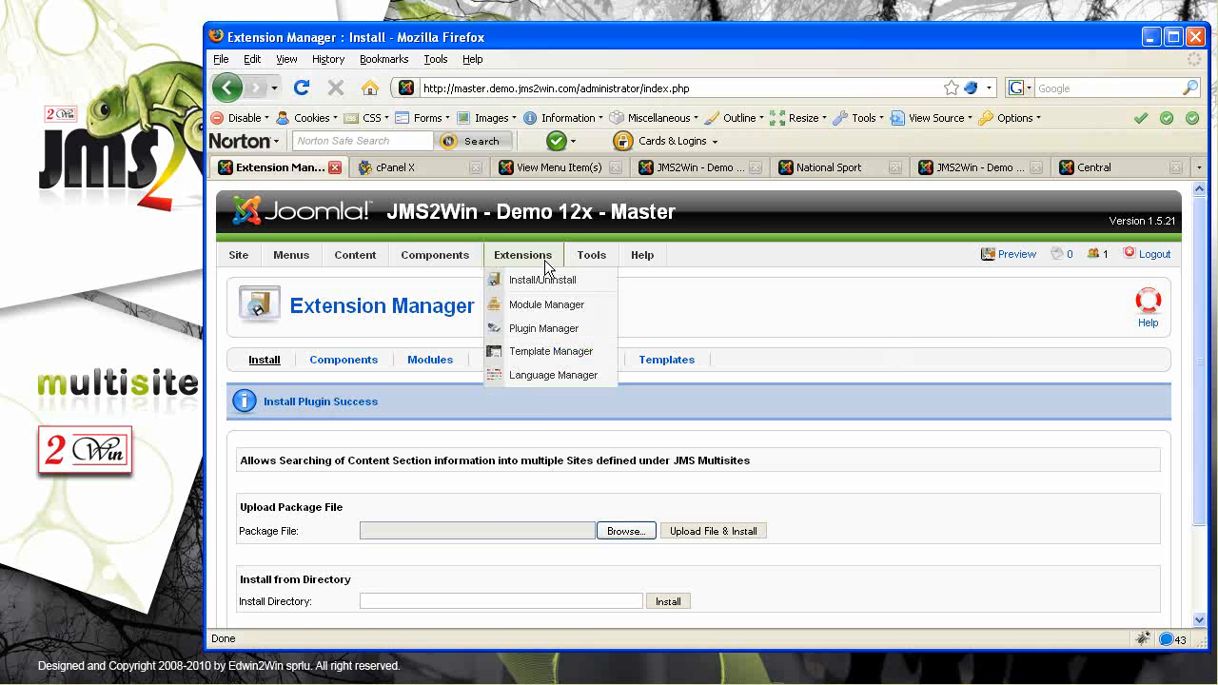
click(547, 333)
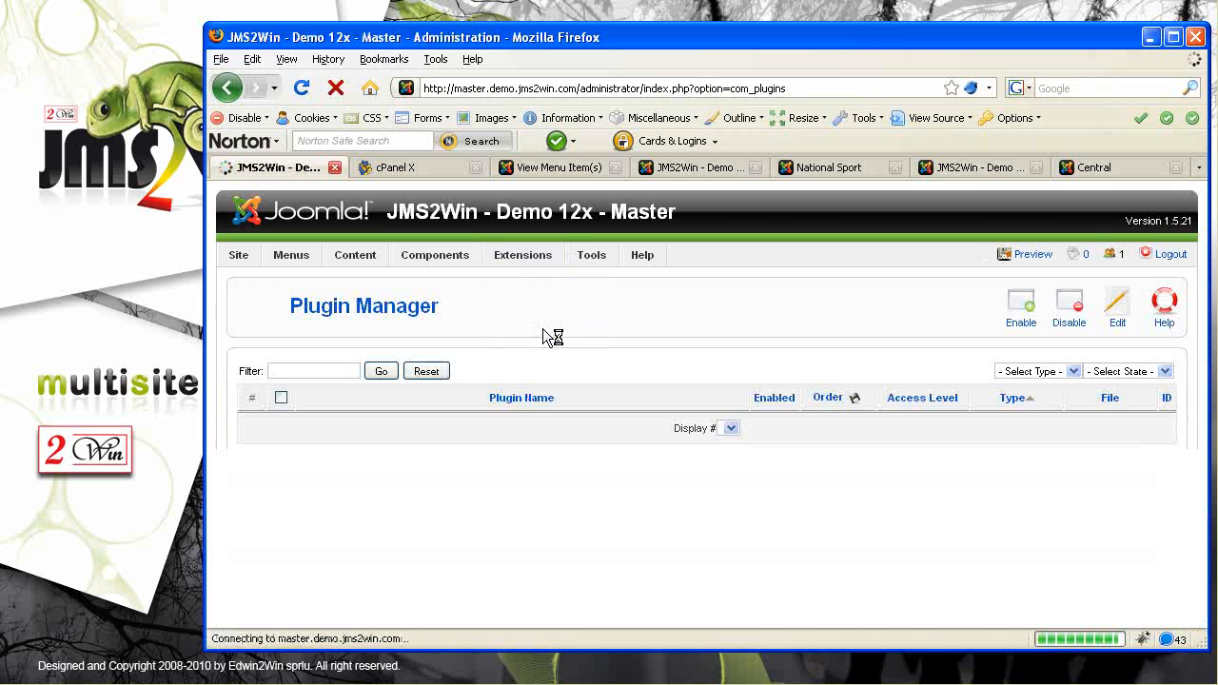
click(305, 370)
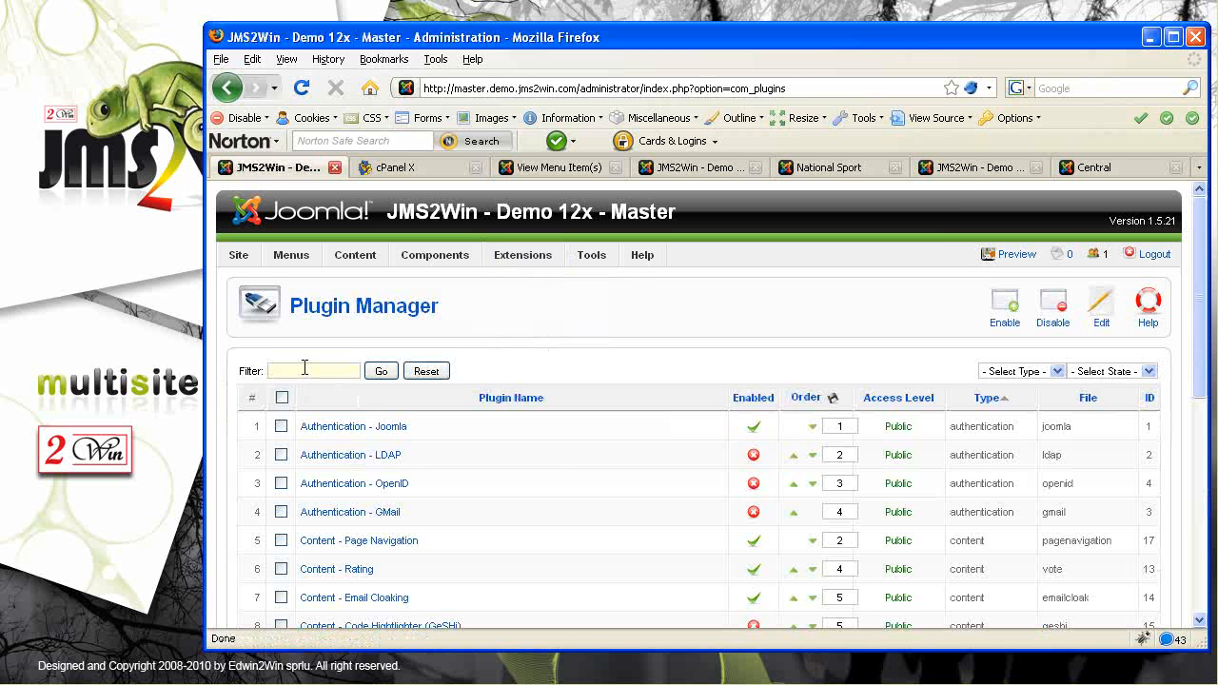
text(mult)
key(Return)
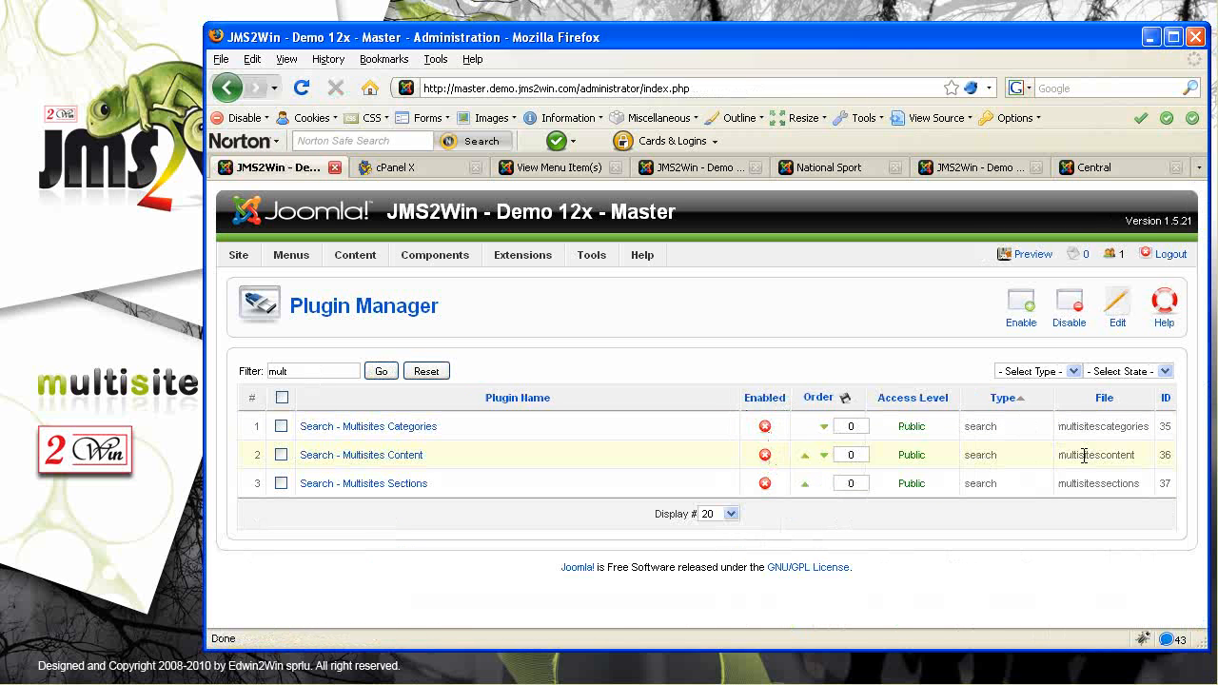
click(764, 426)
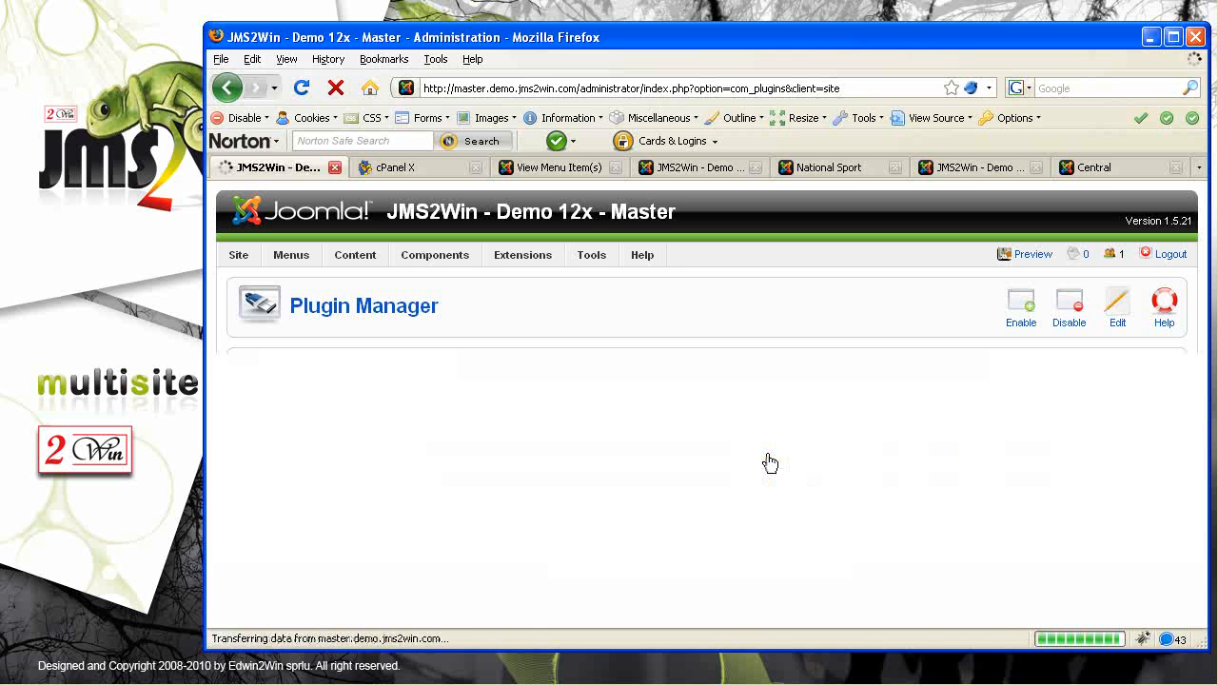
click(764, 483)
click(765, 485)
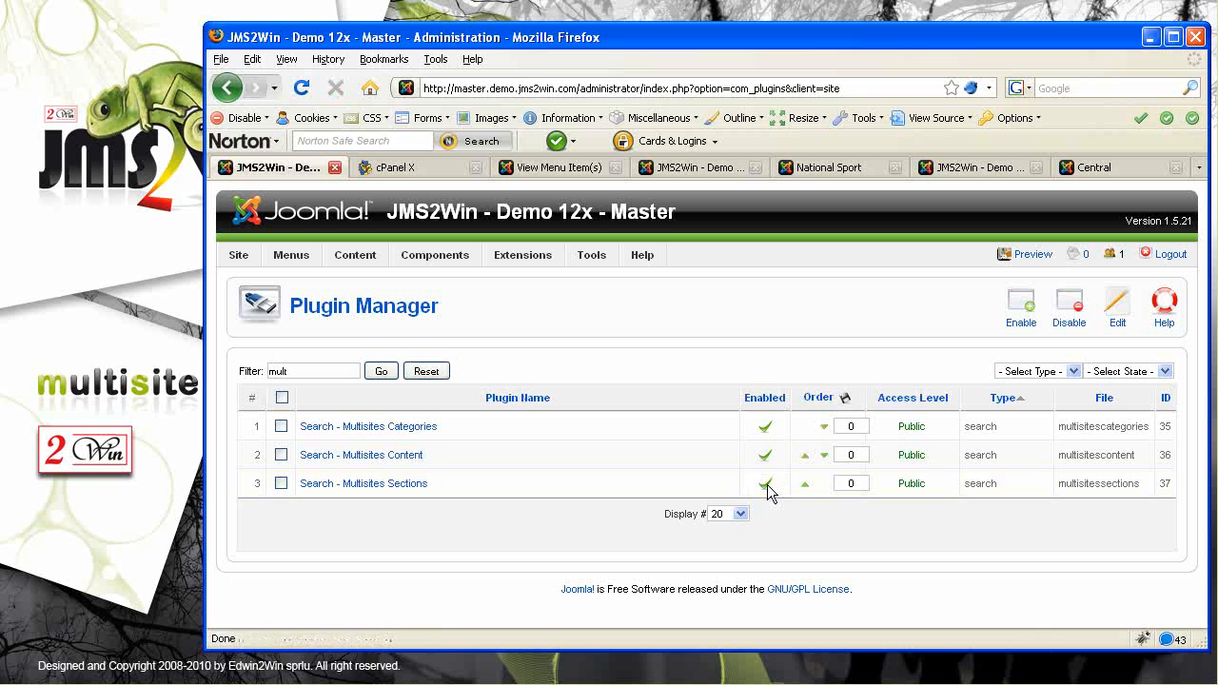
In the Multisites Categories plugin, select the Master Site, Slave 1 and Slave 2 in Sites
click(396, 430)
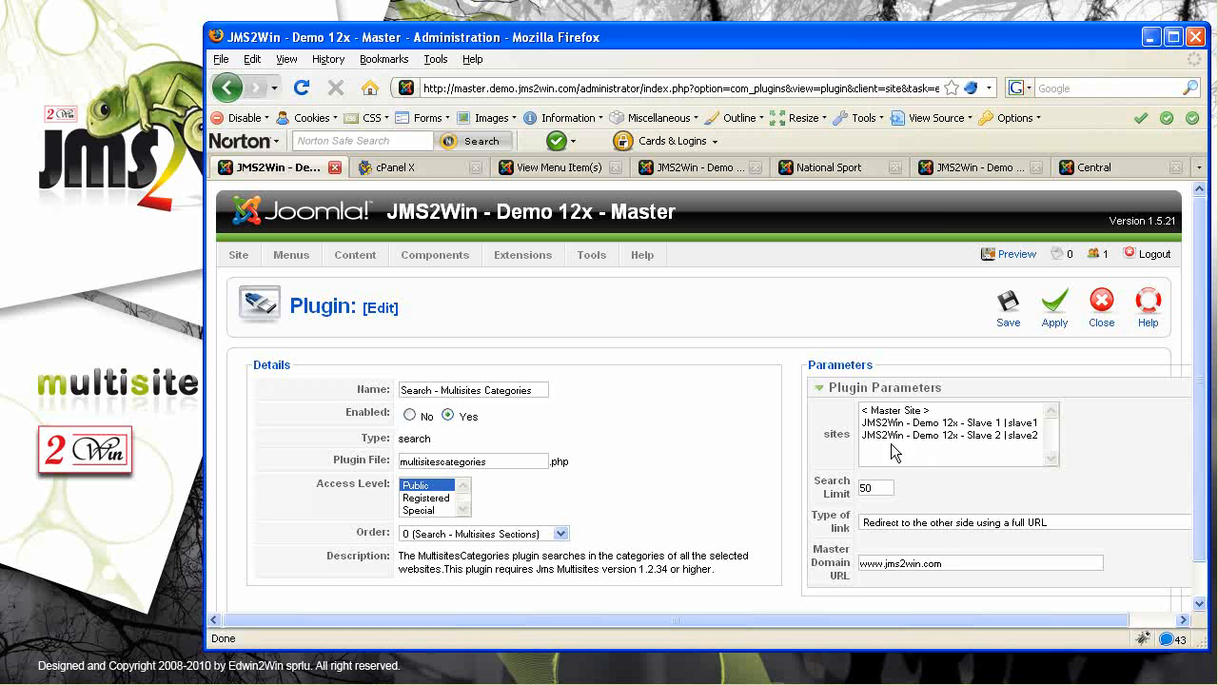
drag(824, 441, 856, 444)
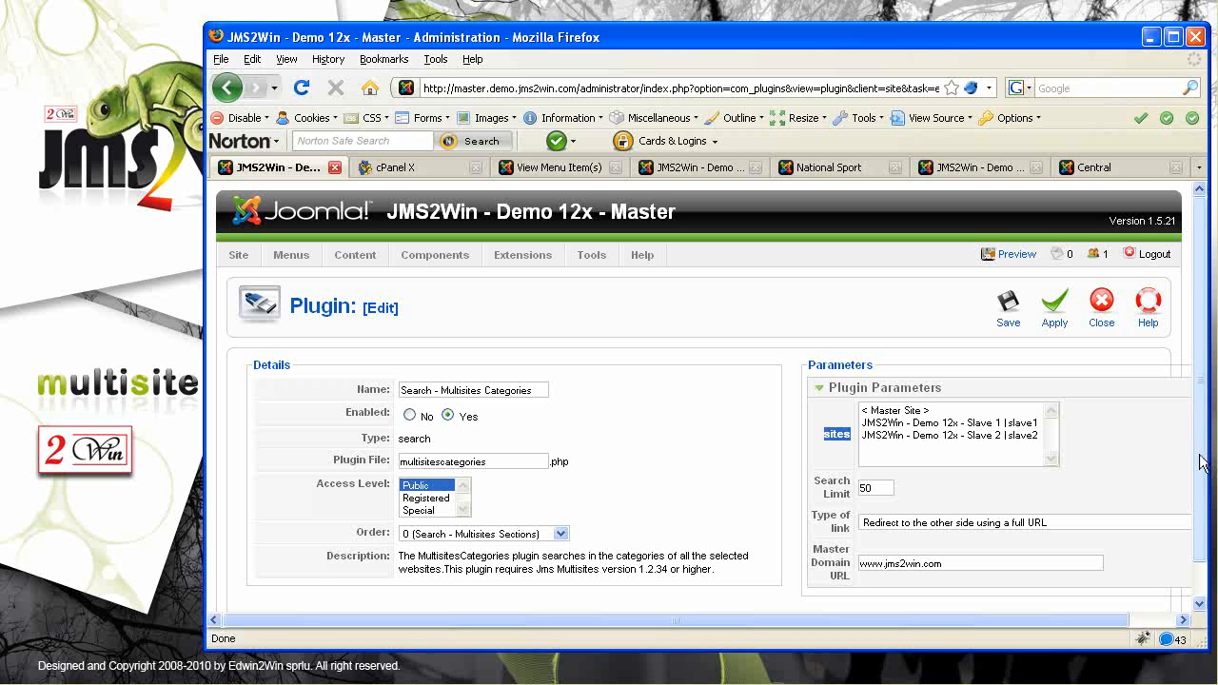
scroll(1202, 463, down, 1)
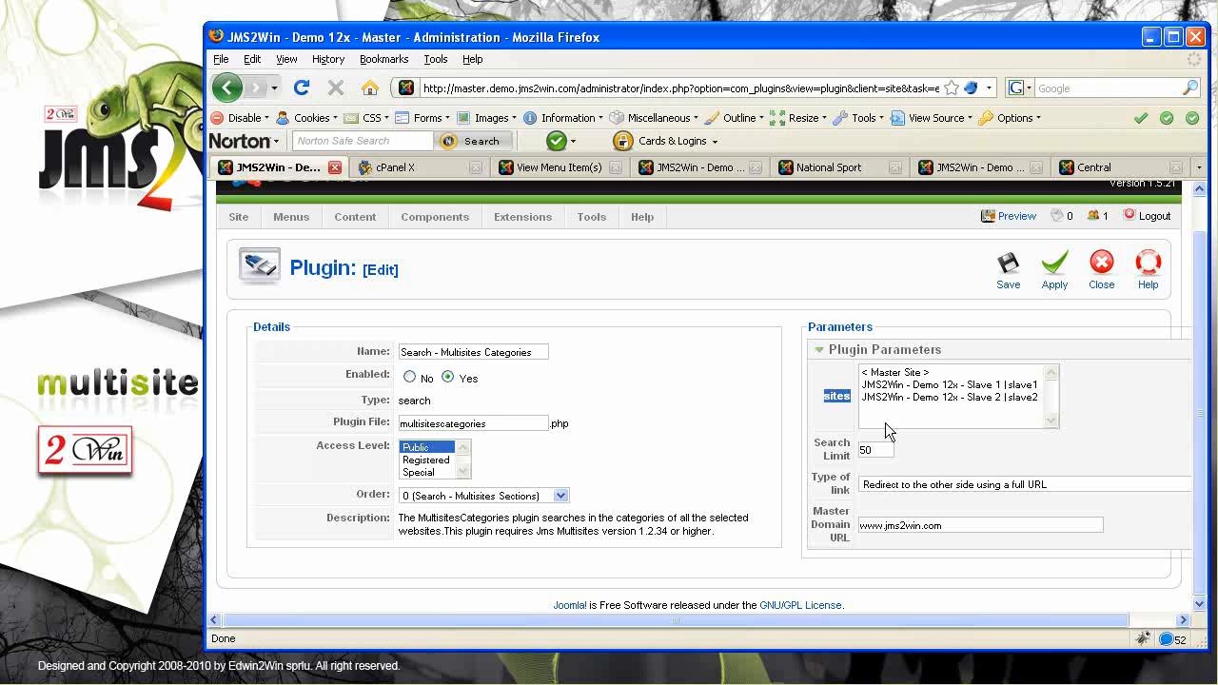
click(897, 373)
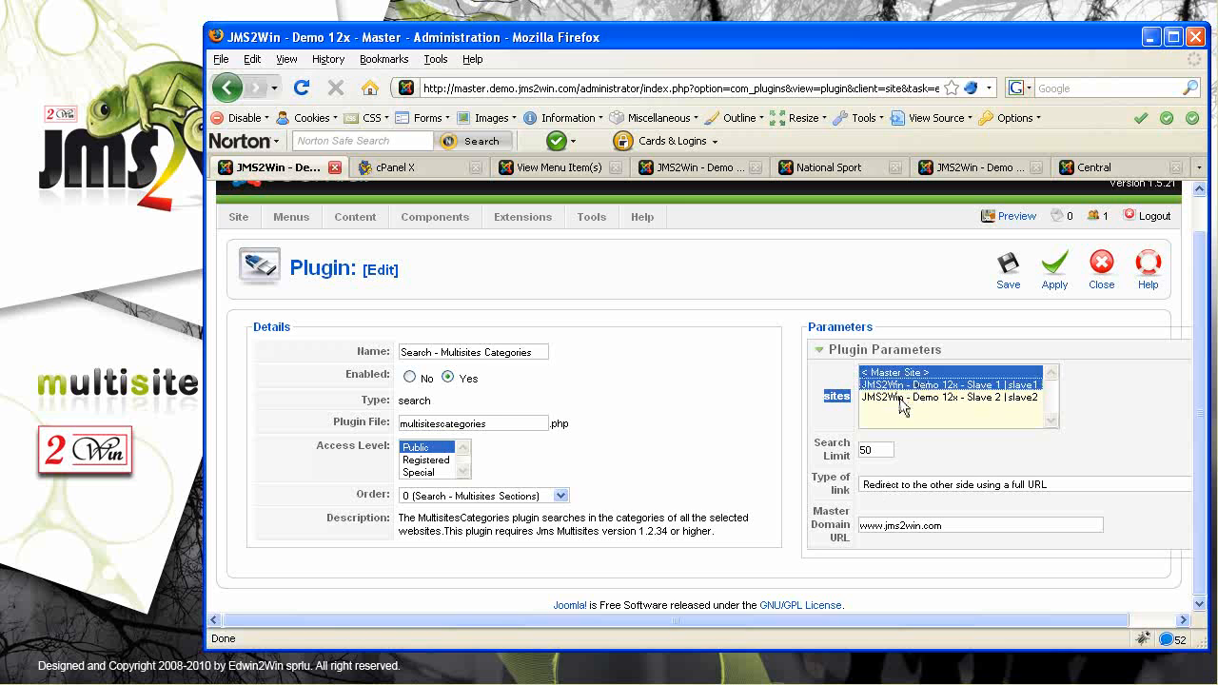
shift+click(939, 397)
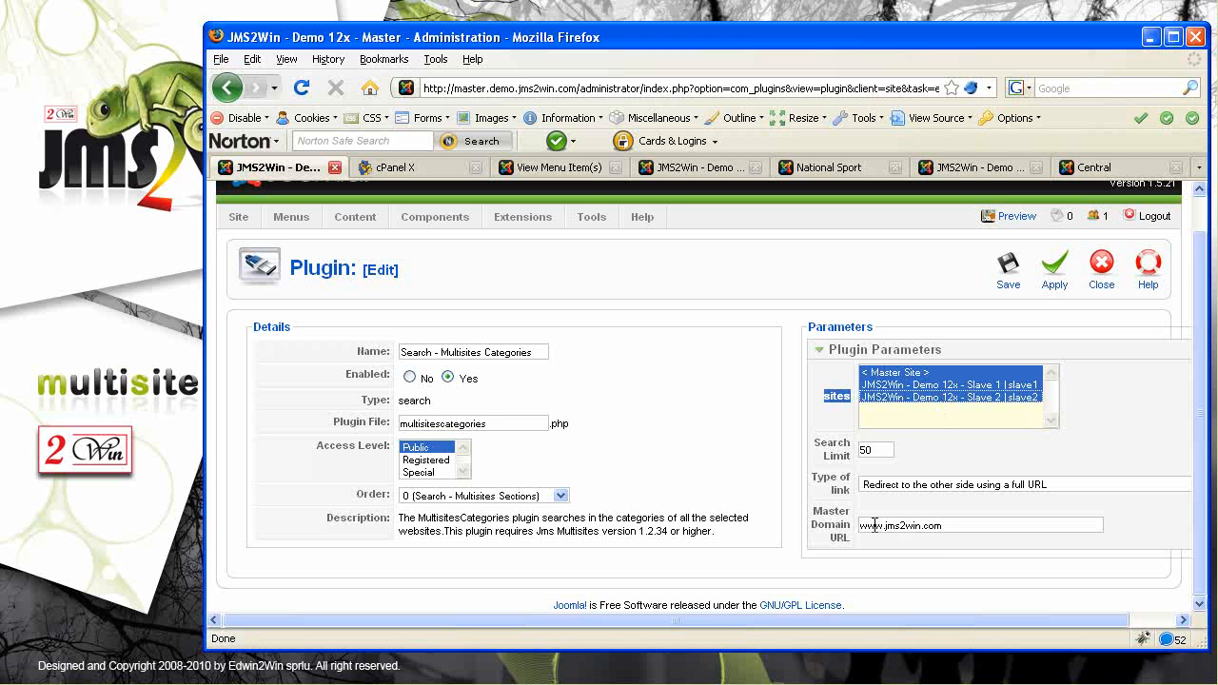
Change the Master Domain URL to master.demo.jms2win.com and save the plugin
drag(956, 525, 815, 525)
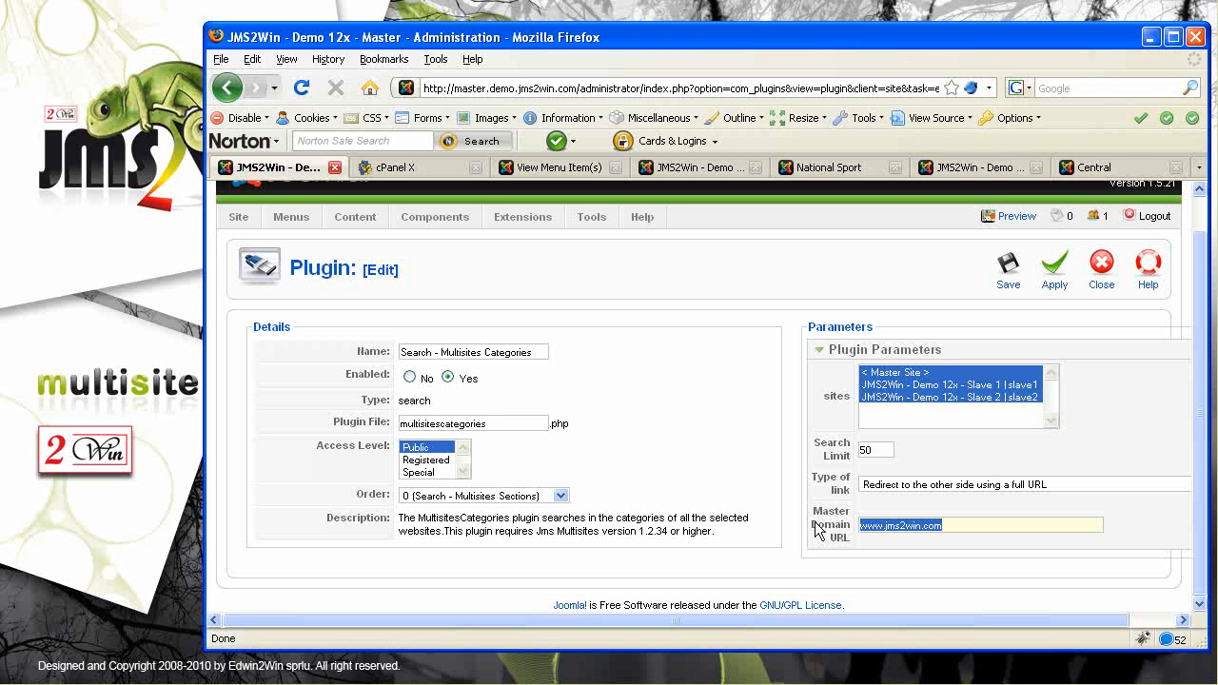
click(974, 526)
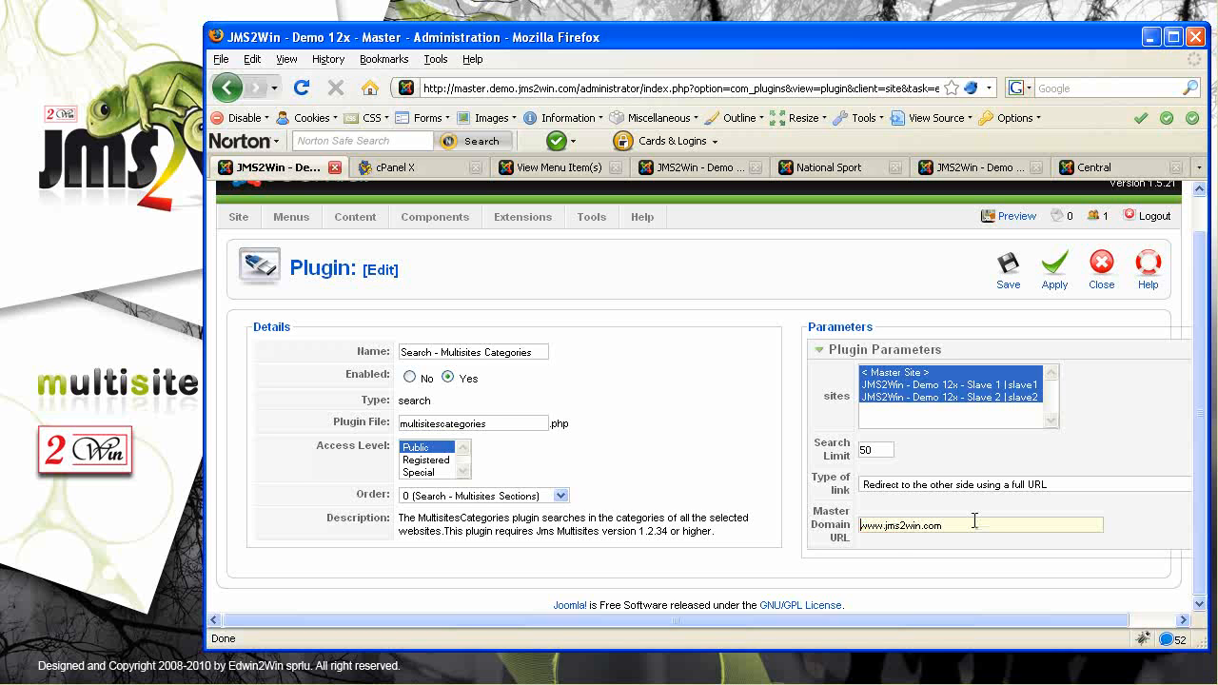
text(master.demo.)
click(1009, 271)
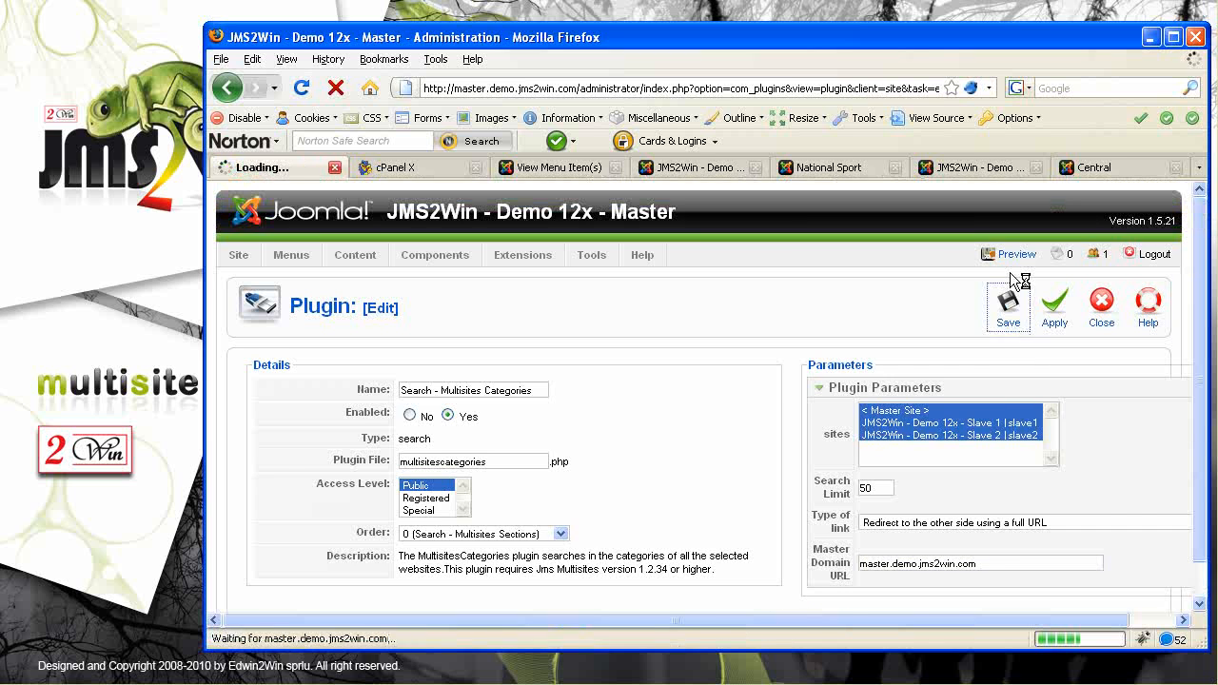
Set the Multisites Content plugin to all three sites, master domain master.demo.jms2win.com, and save
click(369, 513)
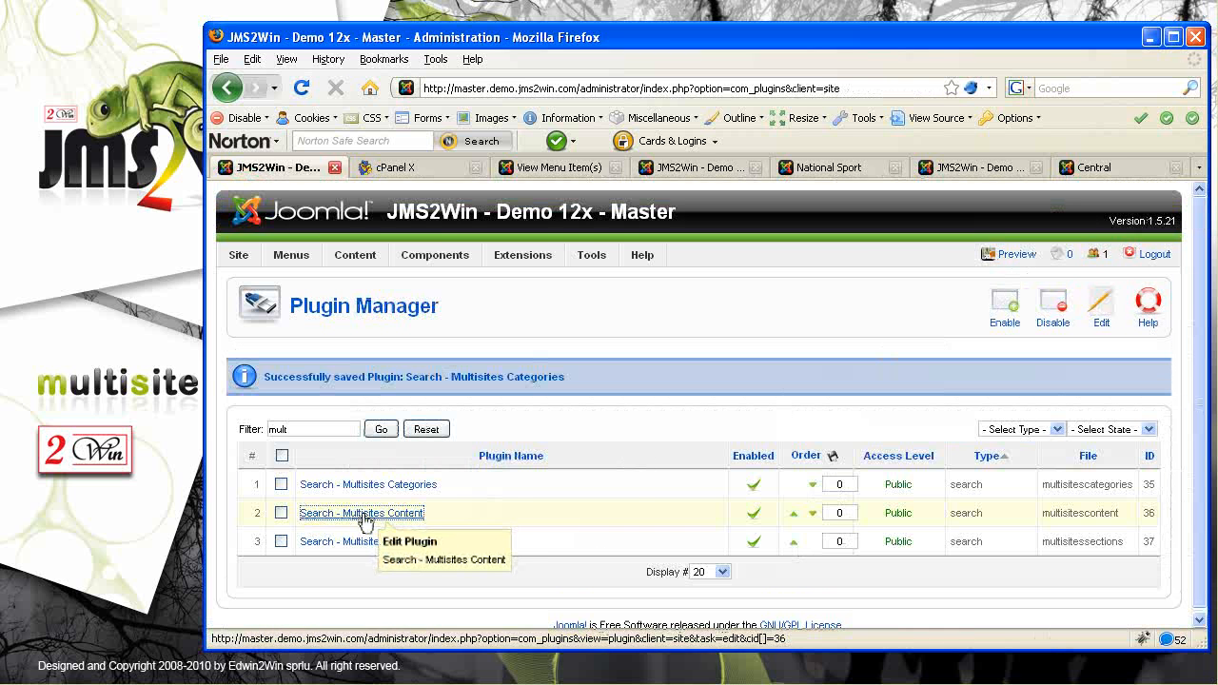
click(937, 424)
click(936, 412)
shift+click(935, 436)
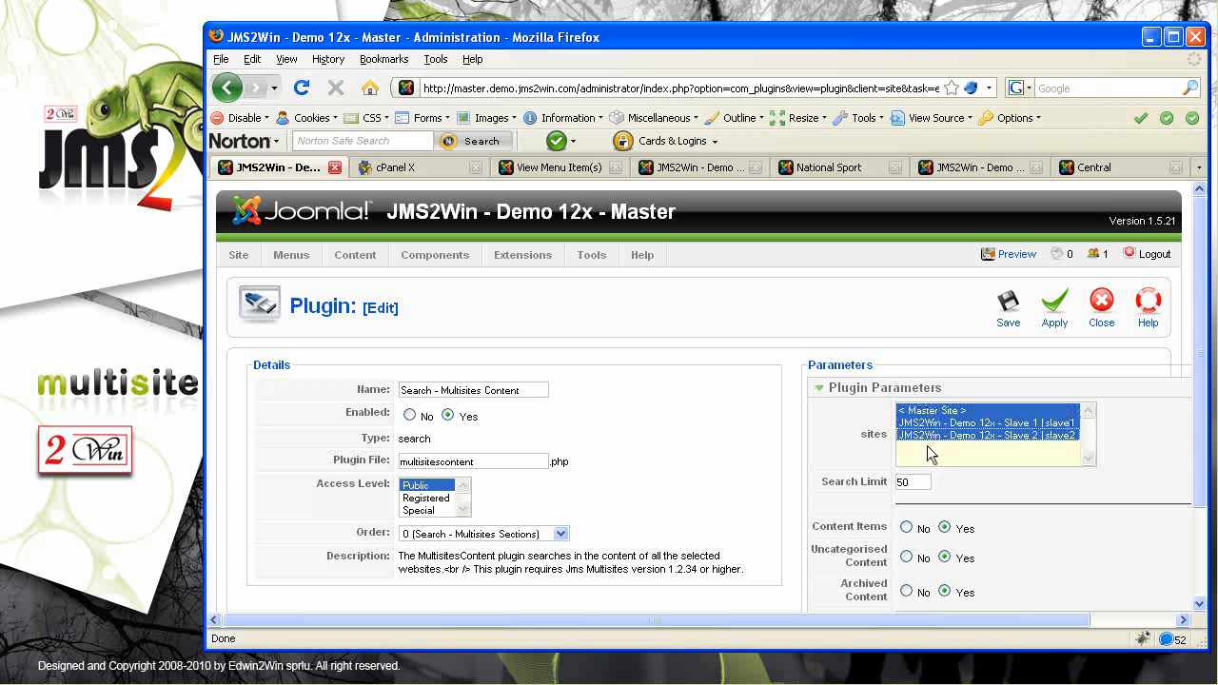
drag(1199, 415, 1198, 514)
click(1007, 532)
key(Home)
key(Delete)
key(Delete)
key(Delete)
key(Delete)
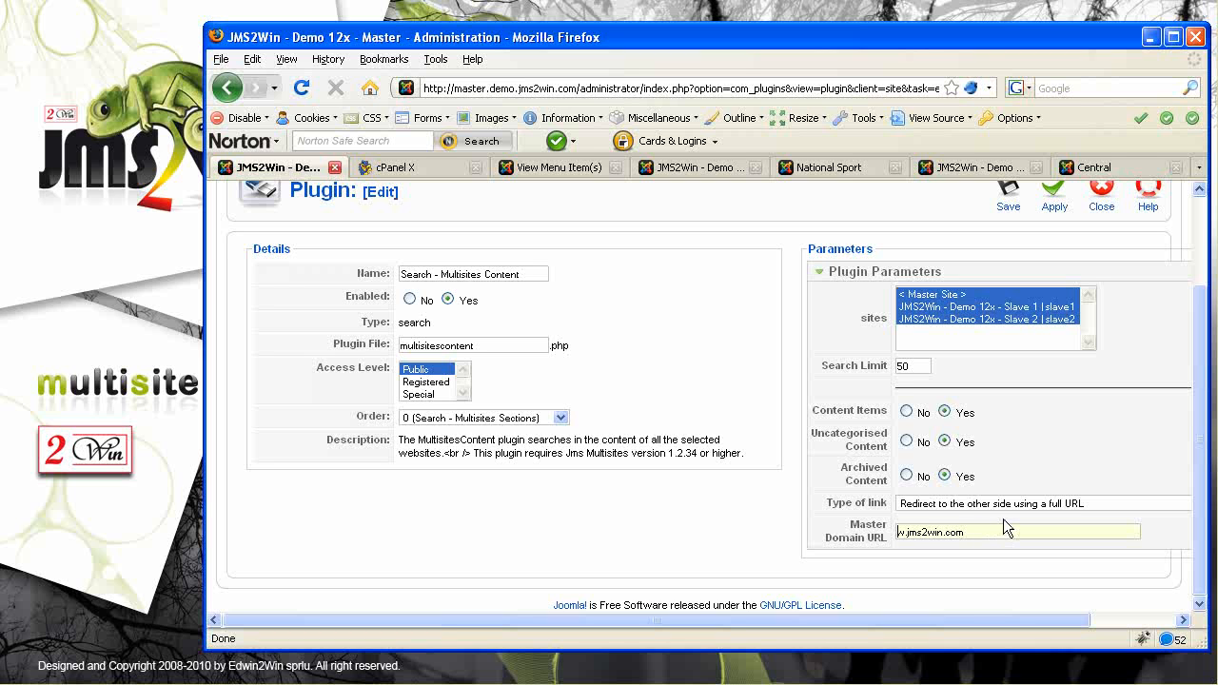
text(master.demo)
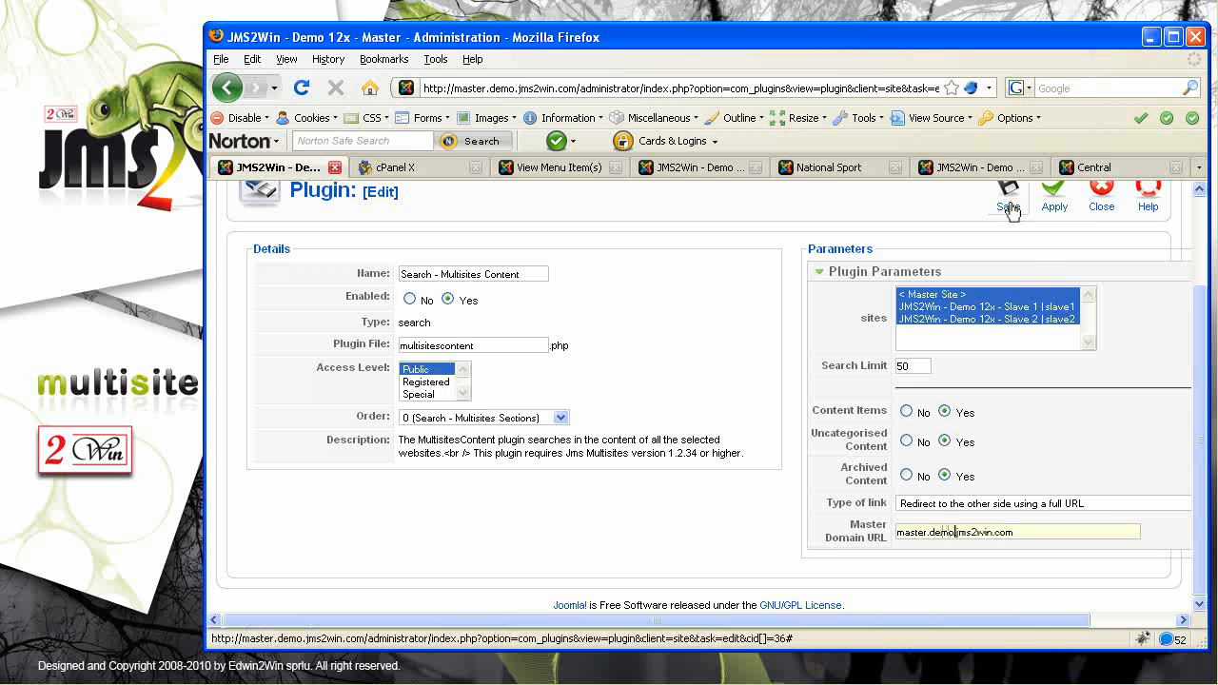
click(1008, 200)
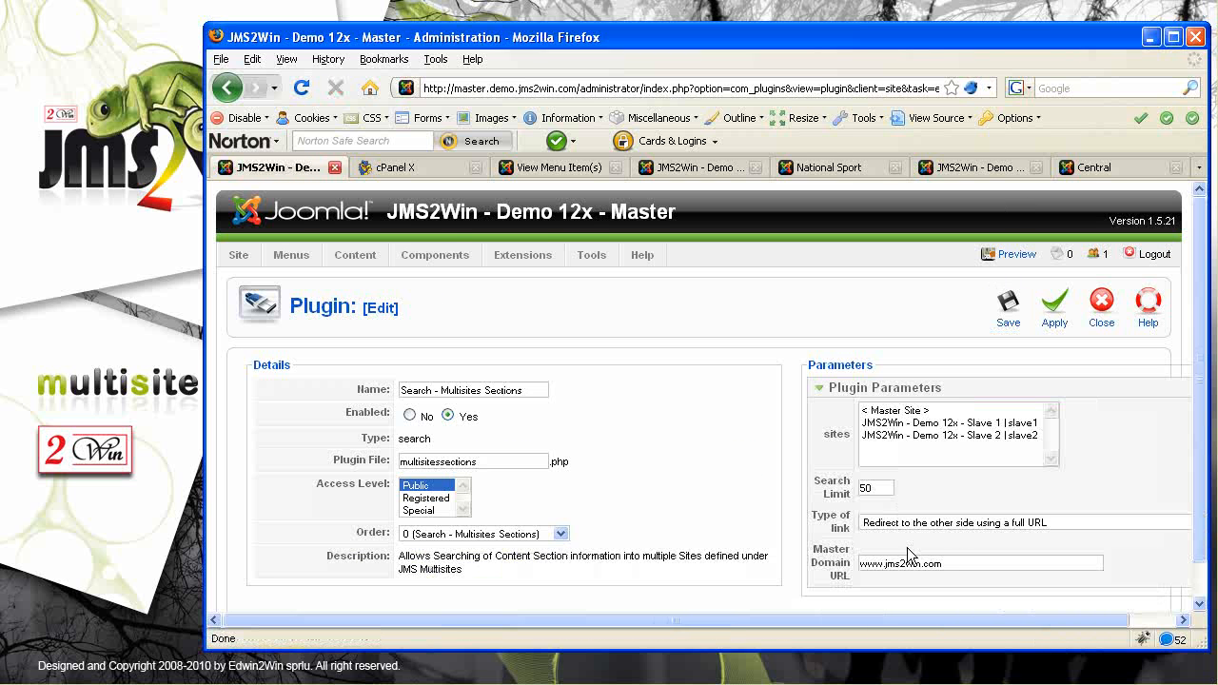
Give the Sections plugin all three sites and master domain master.demo.jms2win.com, then save
click(880, 412)
shift+click(878, 440)
click(876, 563)
key(BackSpace)
key(BackSpace)
key(BackSpace)
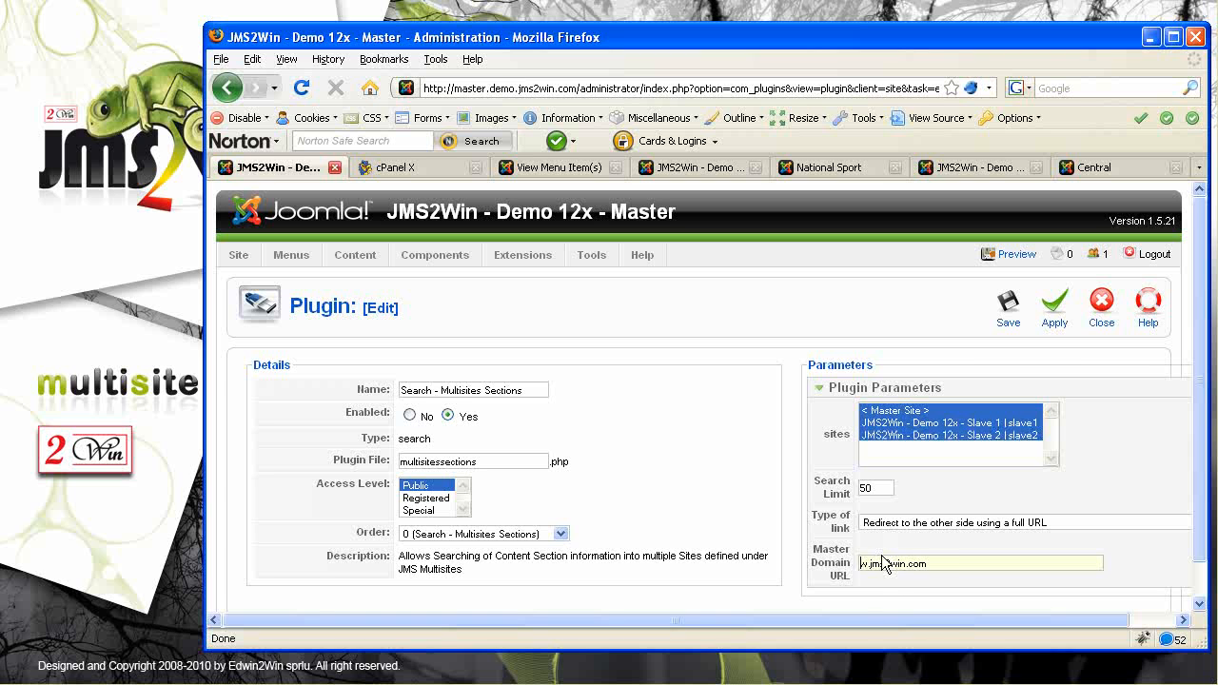
text(master.demo.)
click(1008, 312)
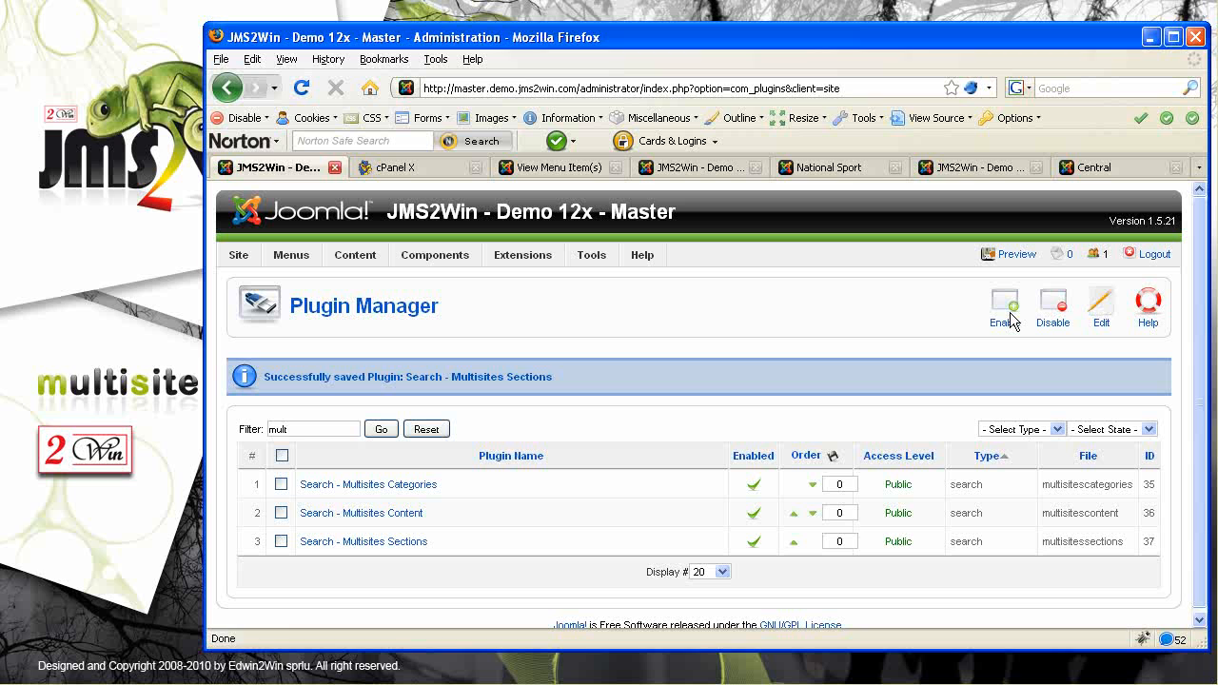
Start a new Search module from the Module Manager
mouse_move(473, 251)
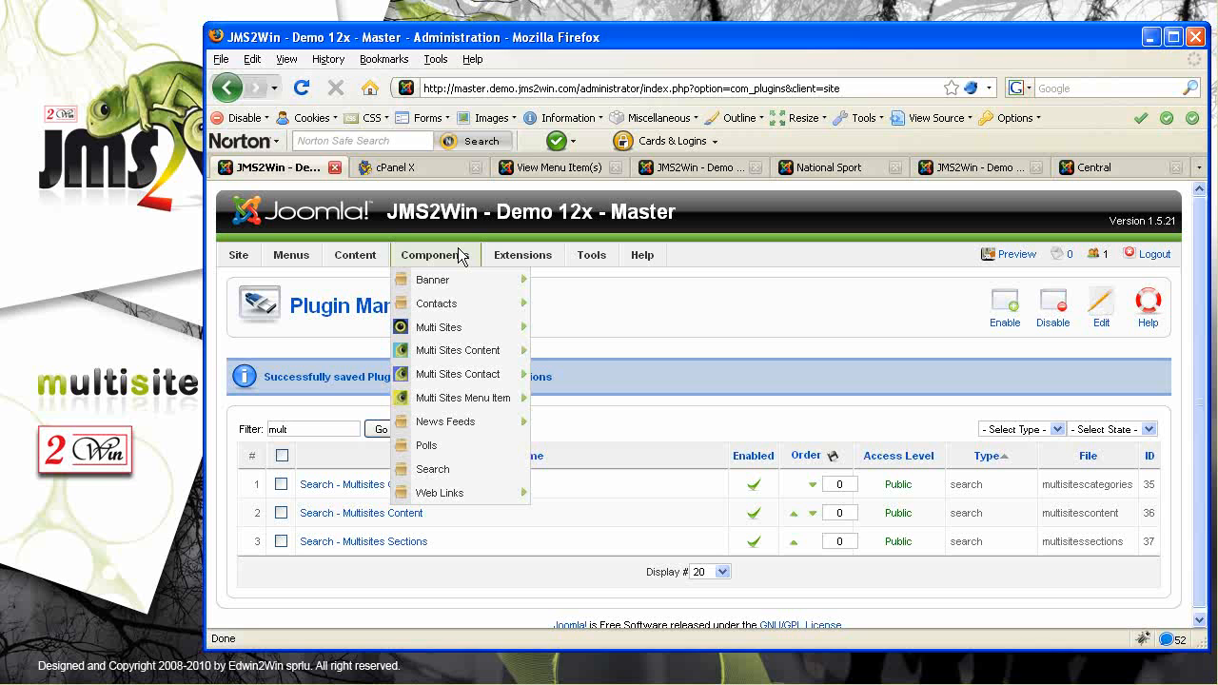
mouse_move(528, 257)
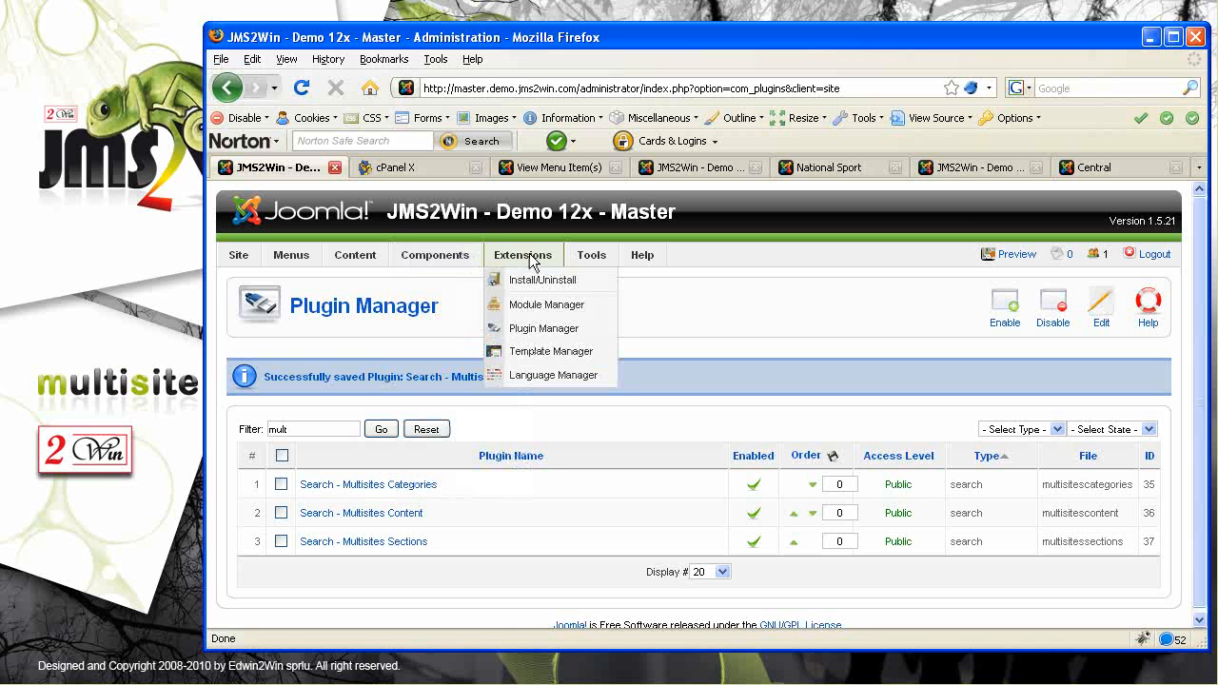
click(526, 306)
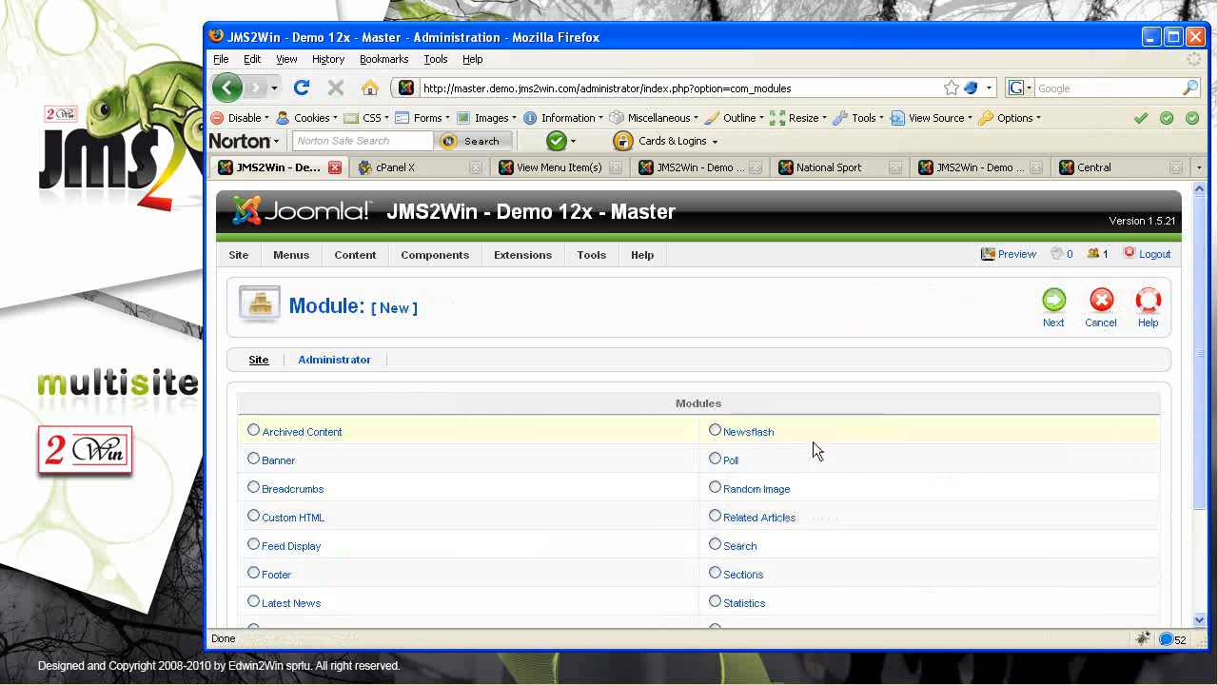
click(715, 546)
click(1053, 303)
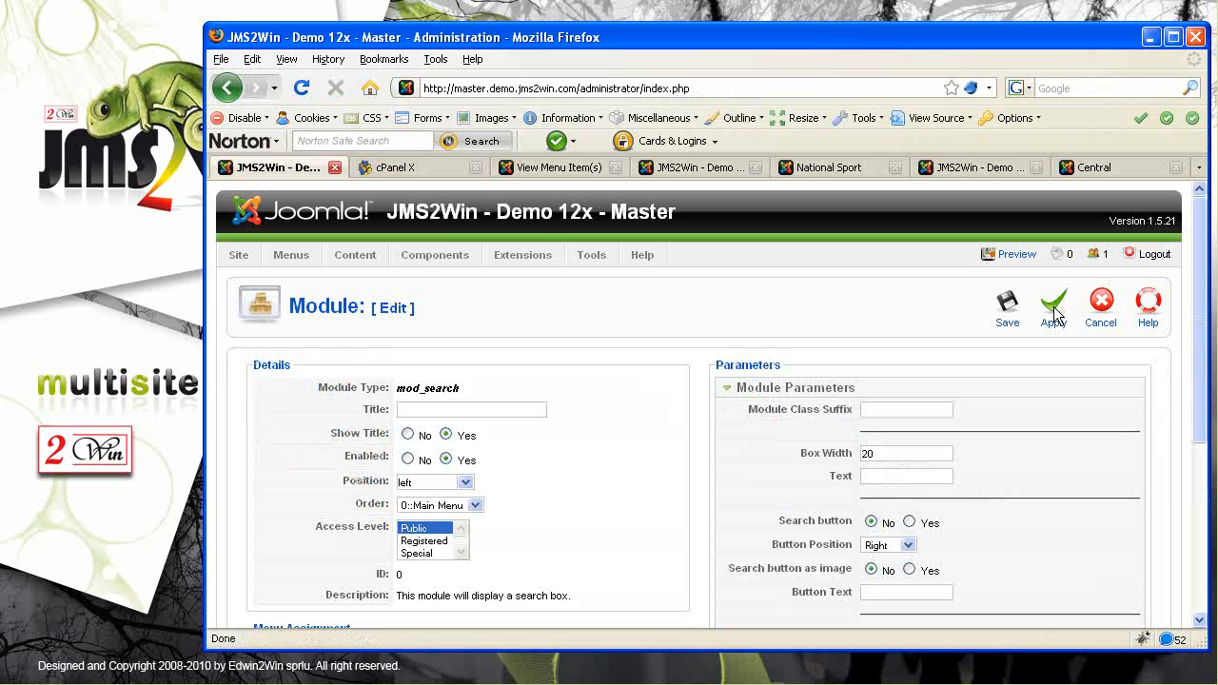
Title the module 'Joomla Search', save it, and switch to Slave 1's menu items tab
click(429, 406)
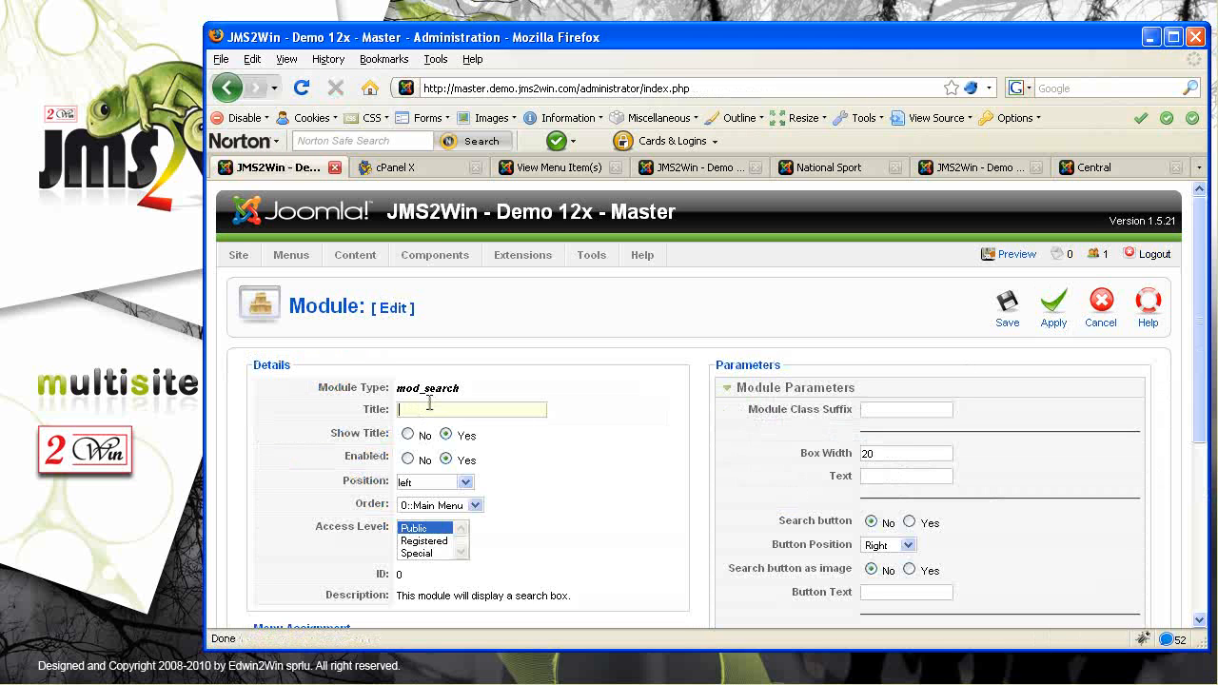
text(Joomla)
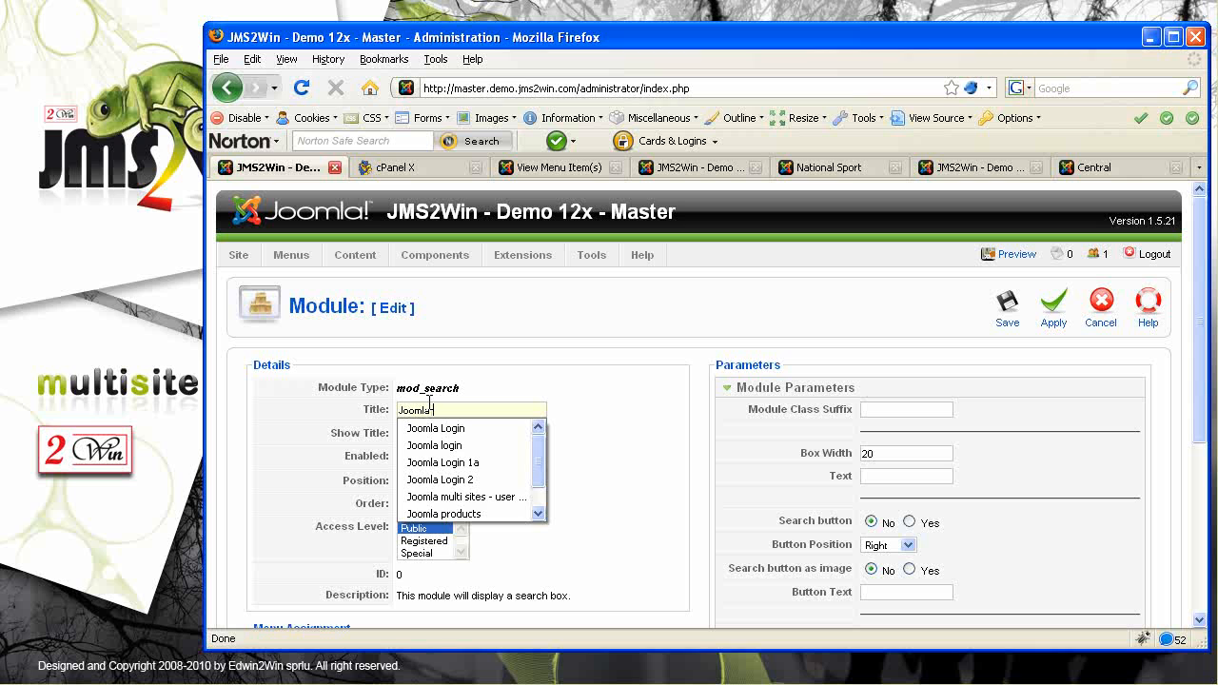
text( Search)
key(Down)
key(Return)
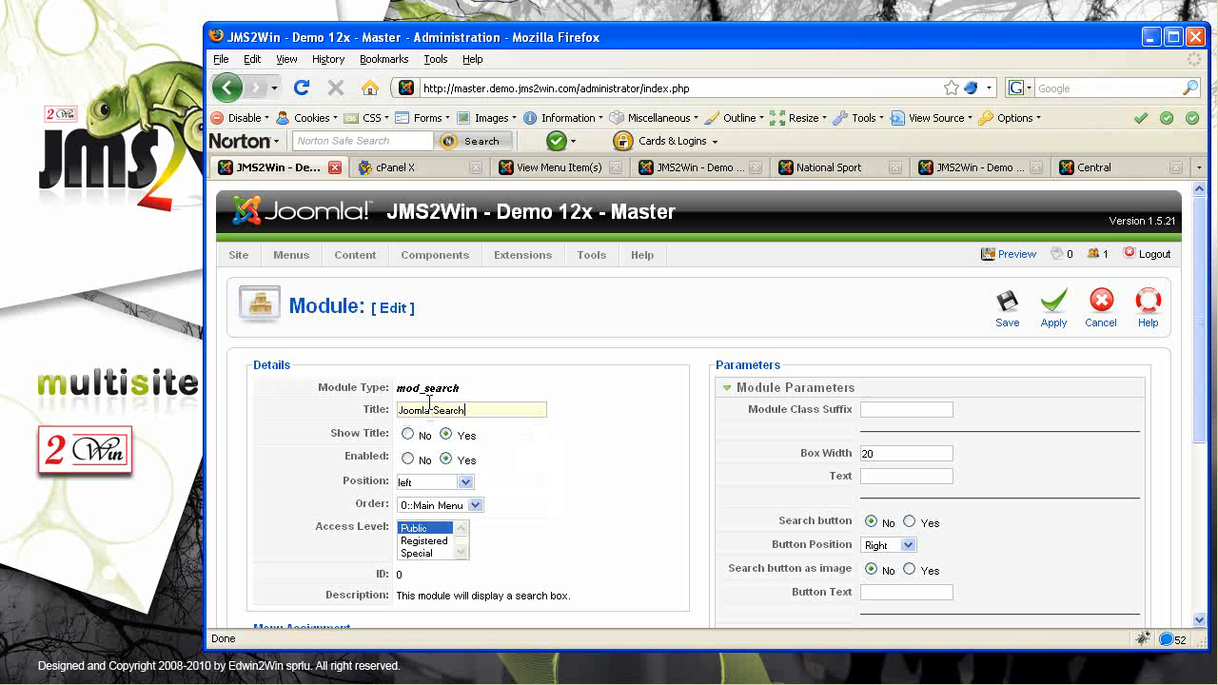
click(1009, 313)
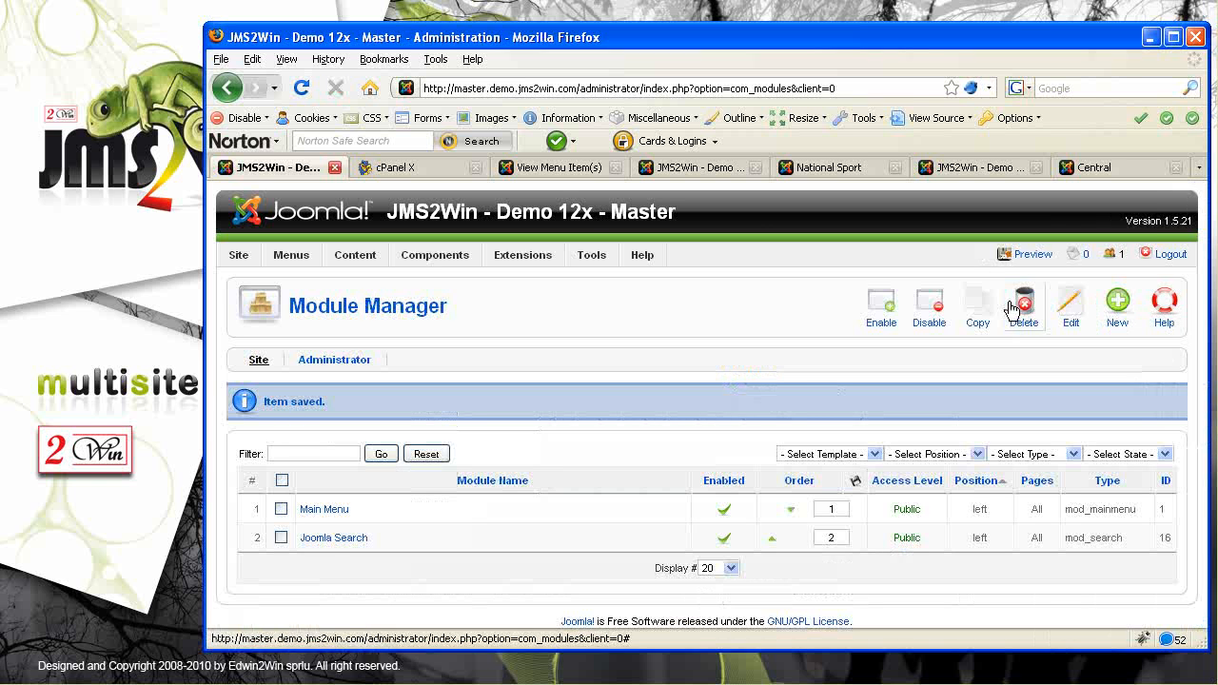
click(556, 168)
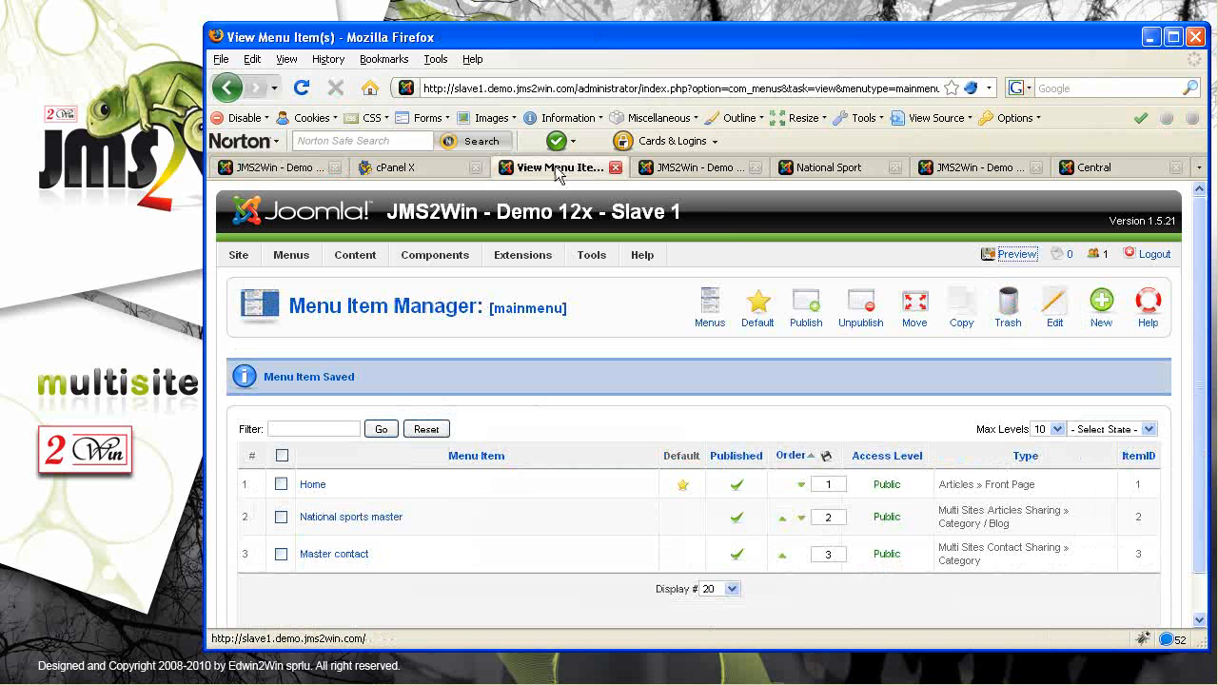
Create a Slave 1 article titled 'Slave 1 art 1' with body 'This is a slave 1 article that can'
mouse_move(354, 257)
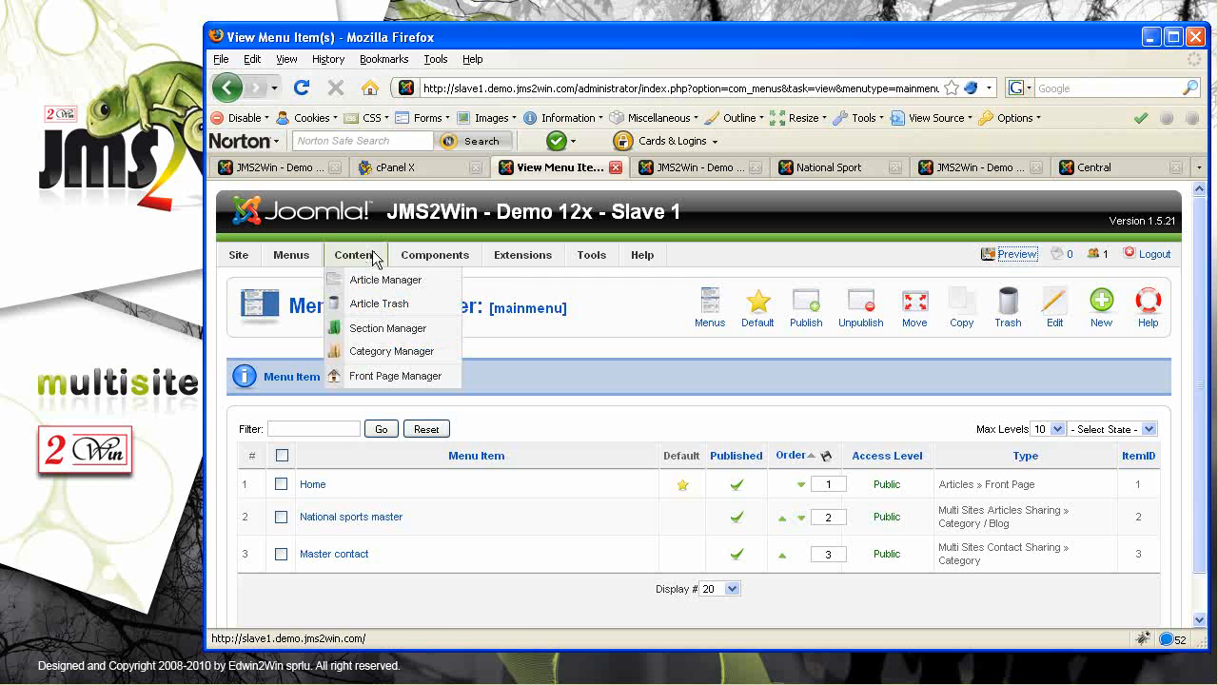
click(371, 284)
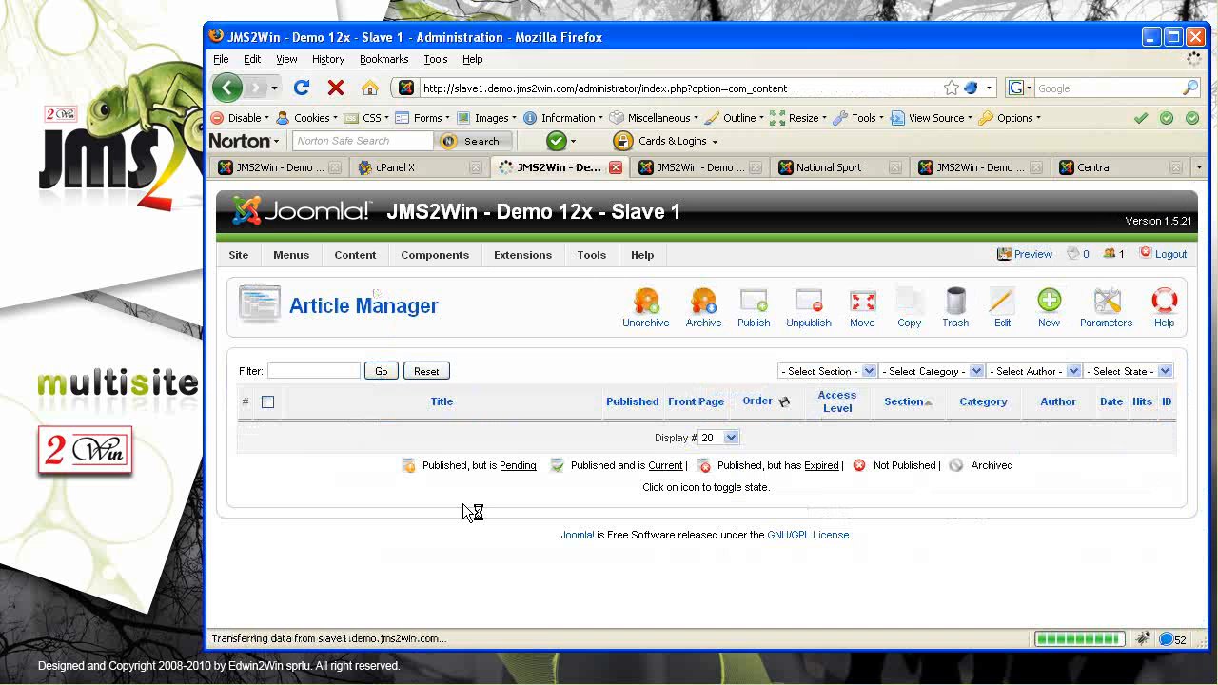
click(1057, 306)
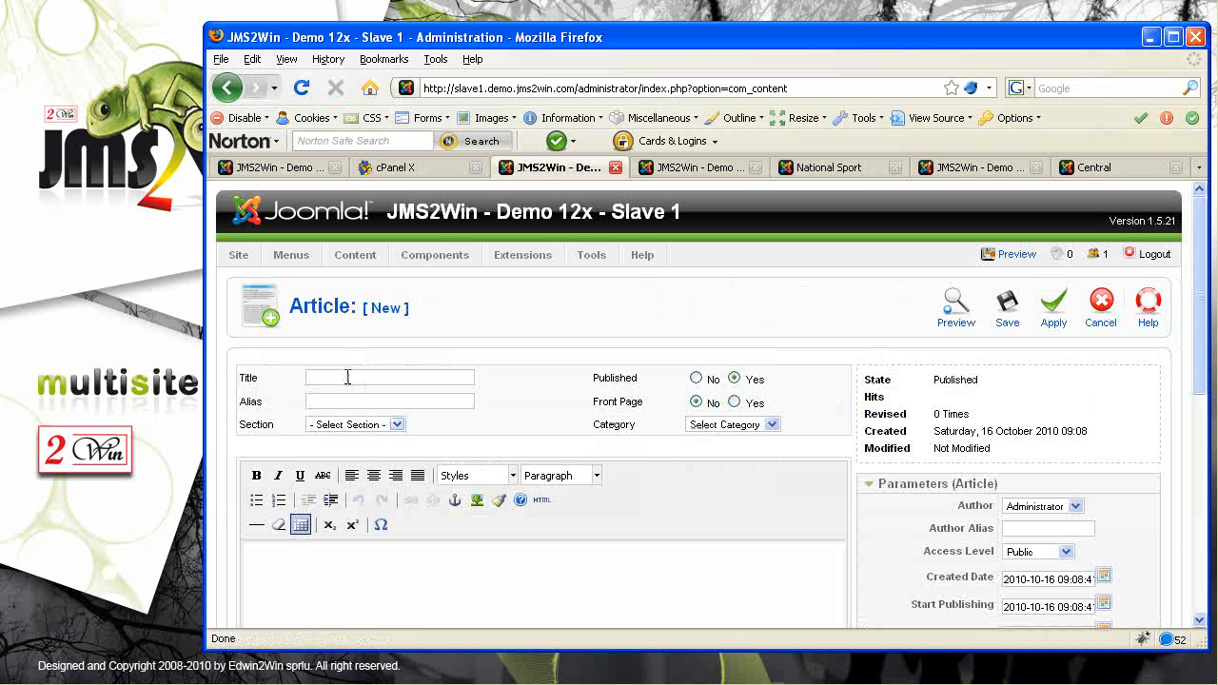
text(La)
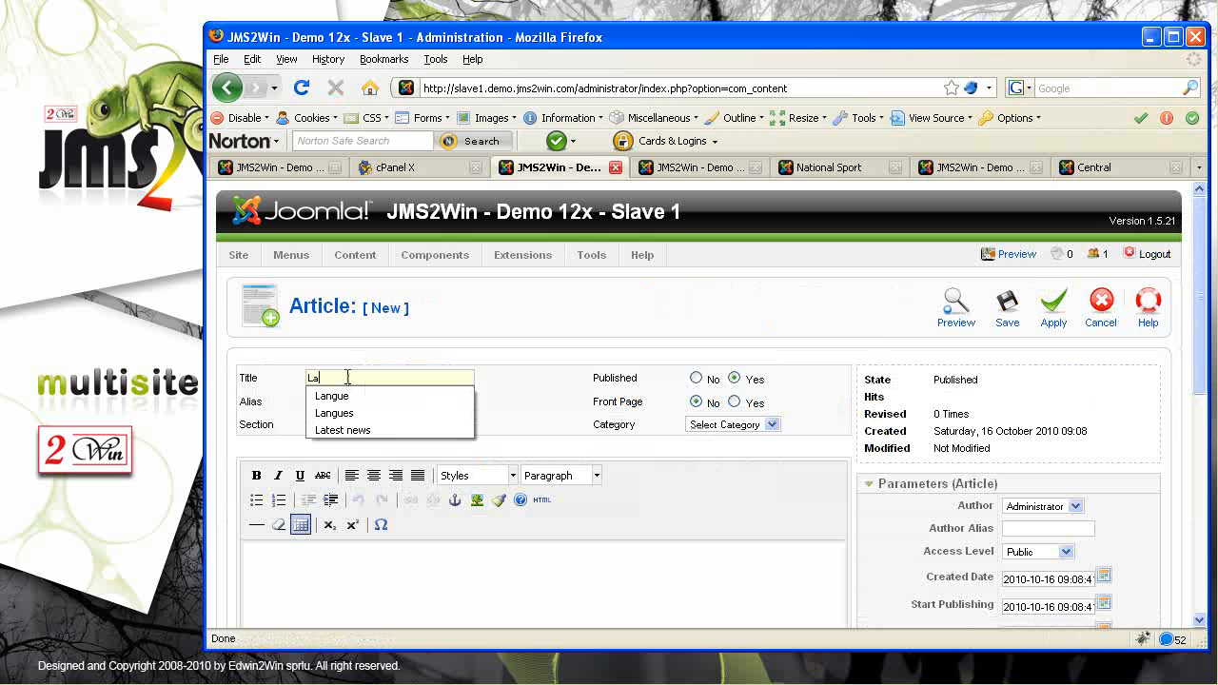
key(BackSpace)
key(BackSpace)
text(Sl)
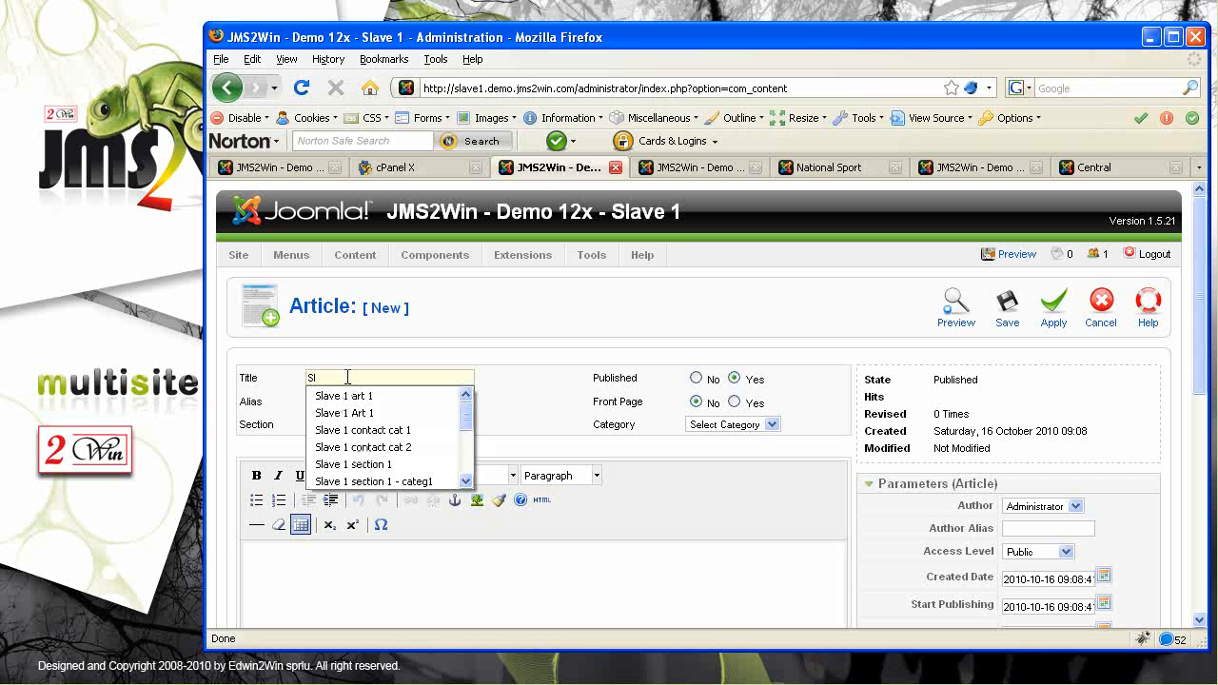
key(Down)
key(Return)
click(323, 573)
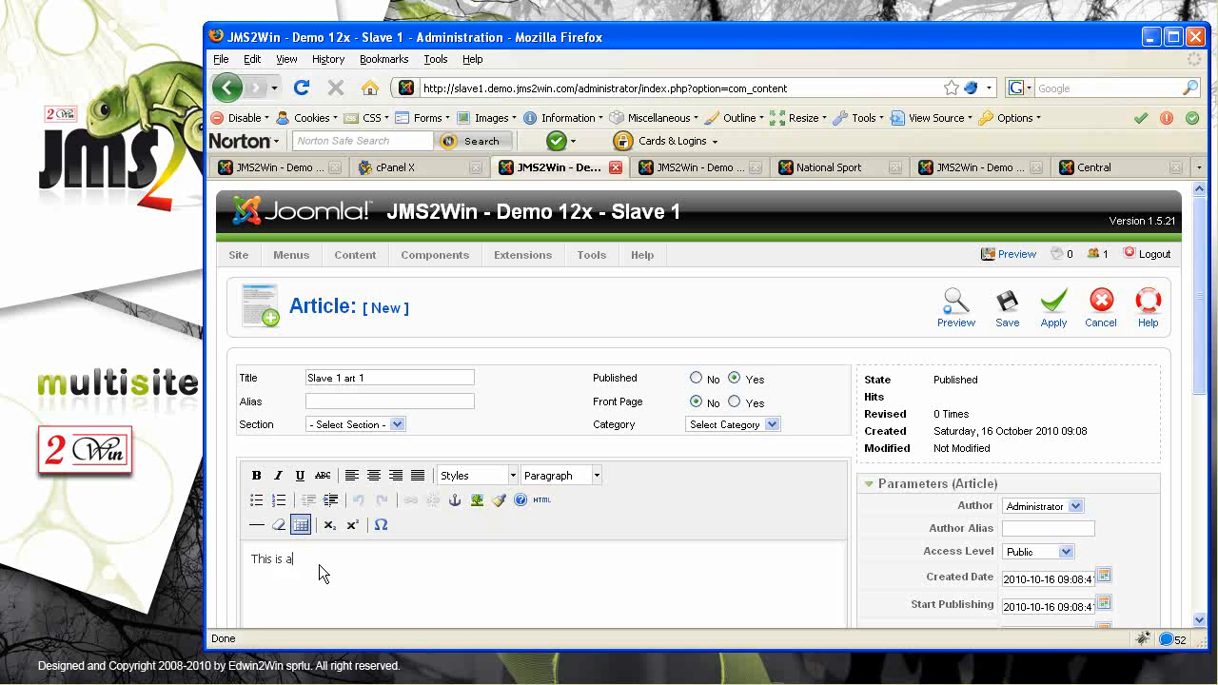
text(This is a slave 1 article that can be searched.)
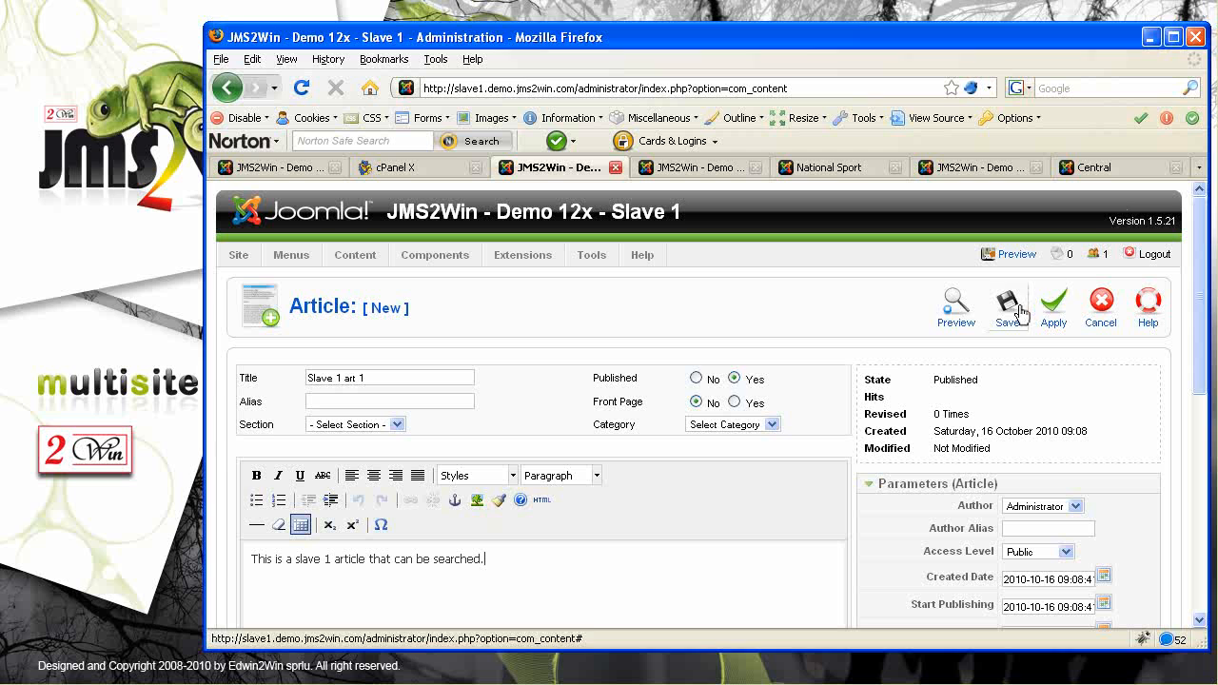
File the article under Uncategorised and save it
click(1006, 309)
click(705, 371)
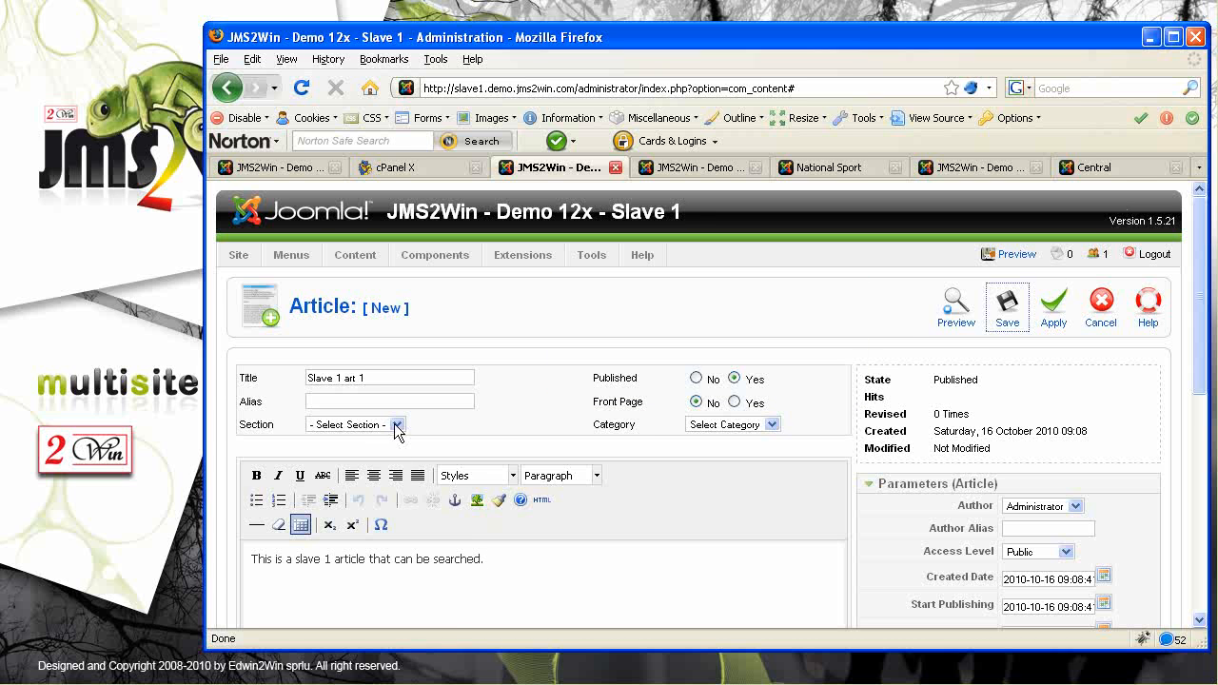
click(397, 424)
click(376, 453)
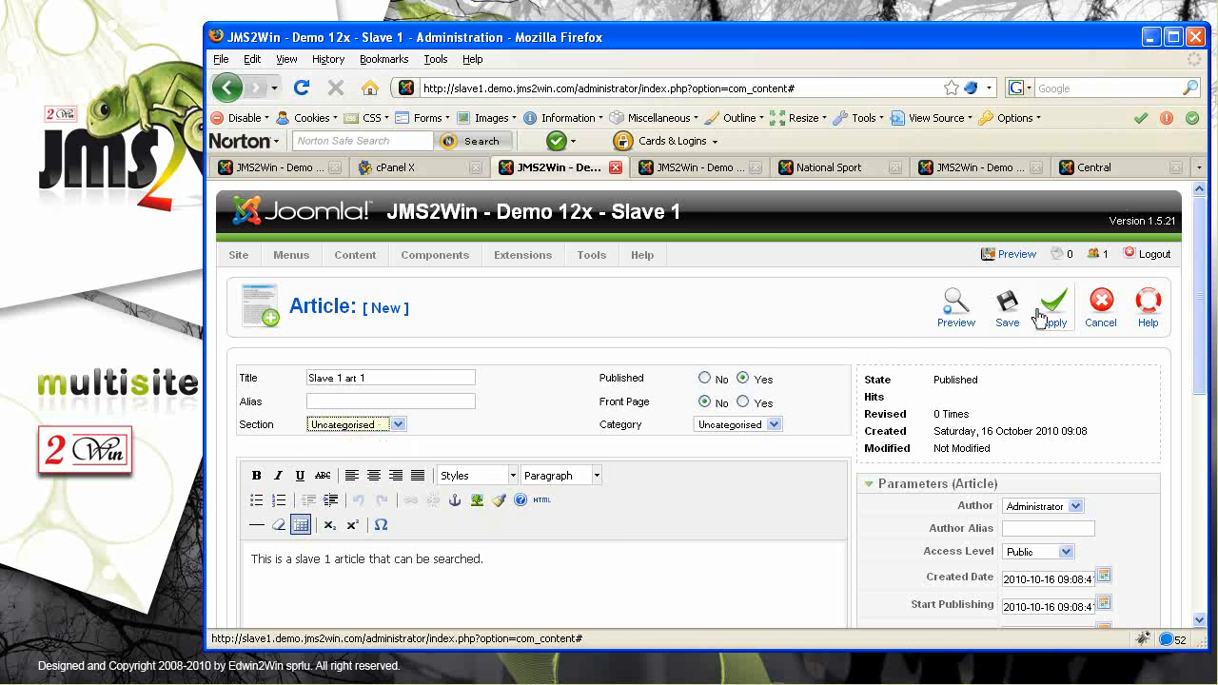
click(1009, 314)
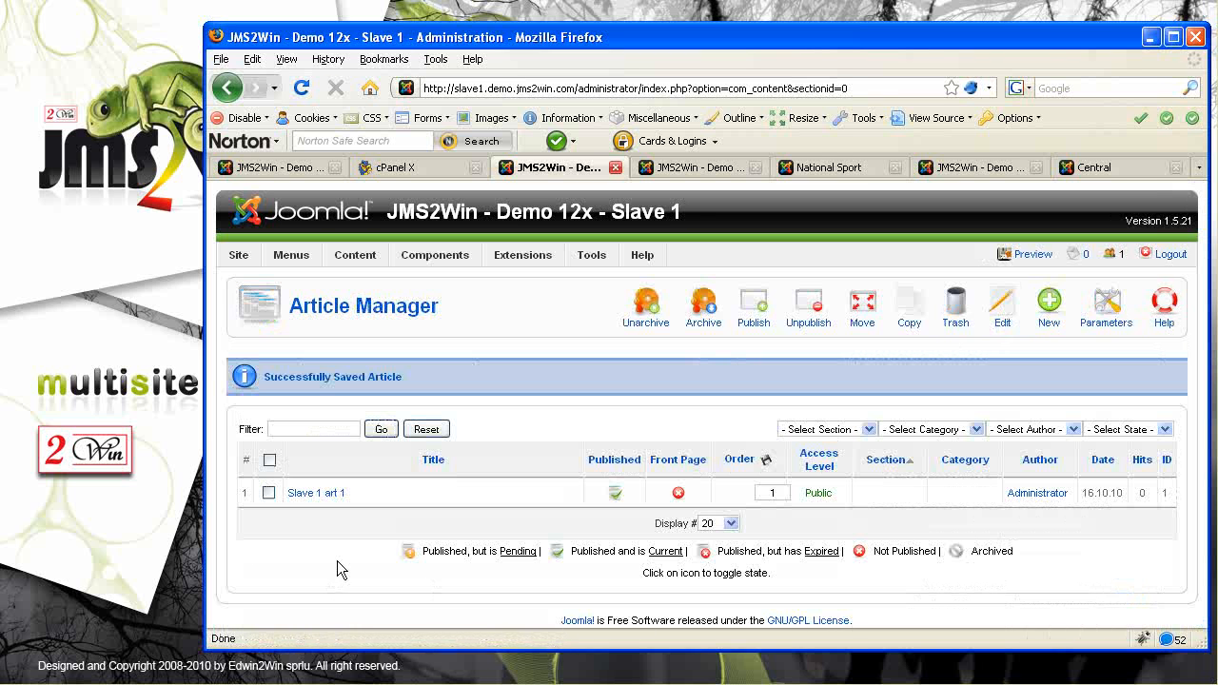
Preview the Master site's frontend and search for 'art' in the Joomla Search box
click(278, 169)
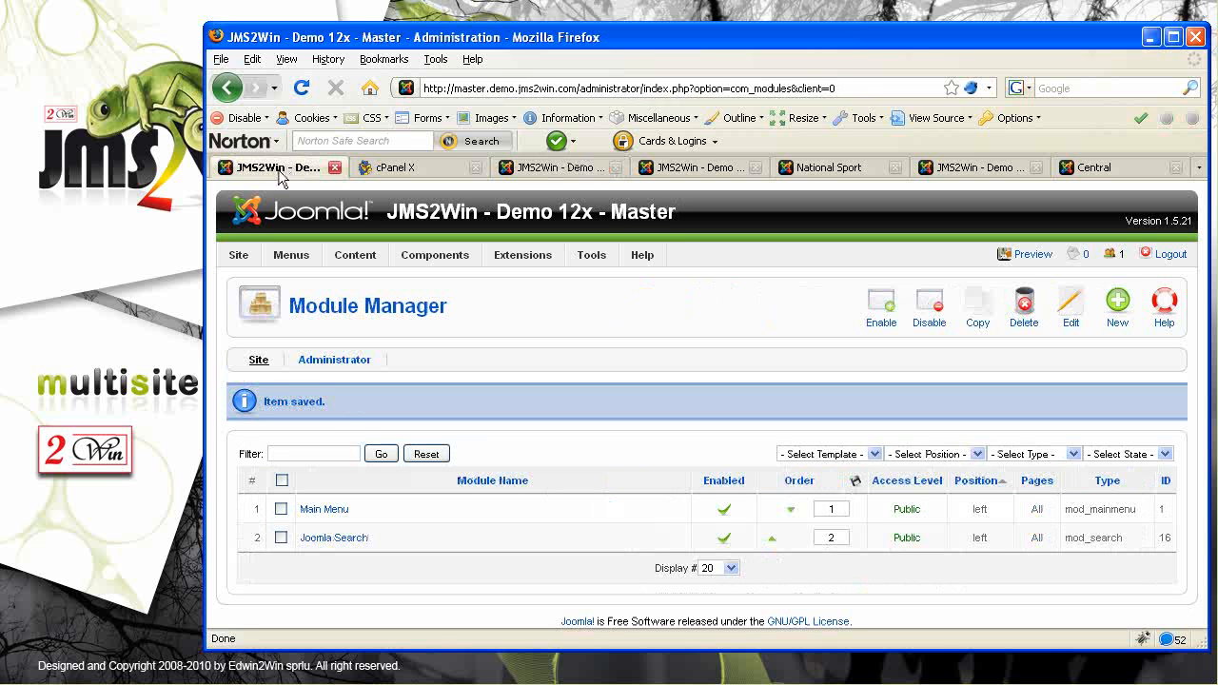
drag(594, 211, 678, 217)
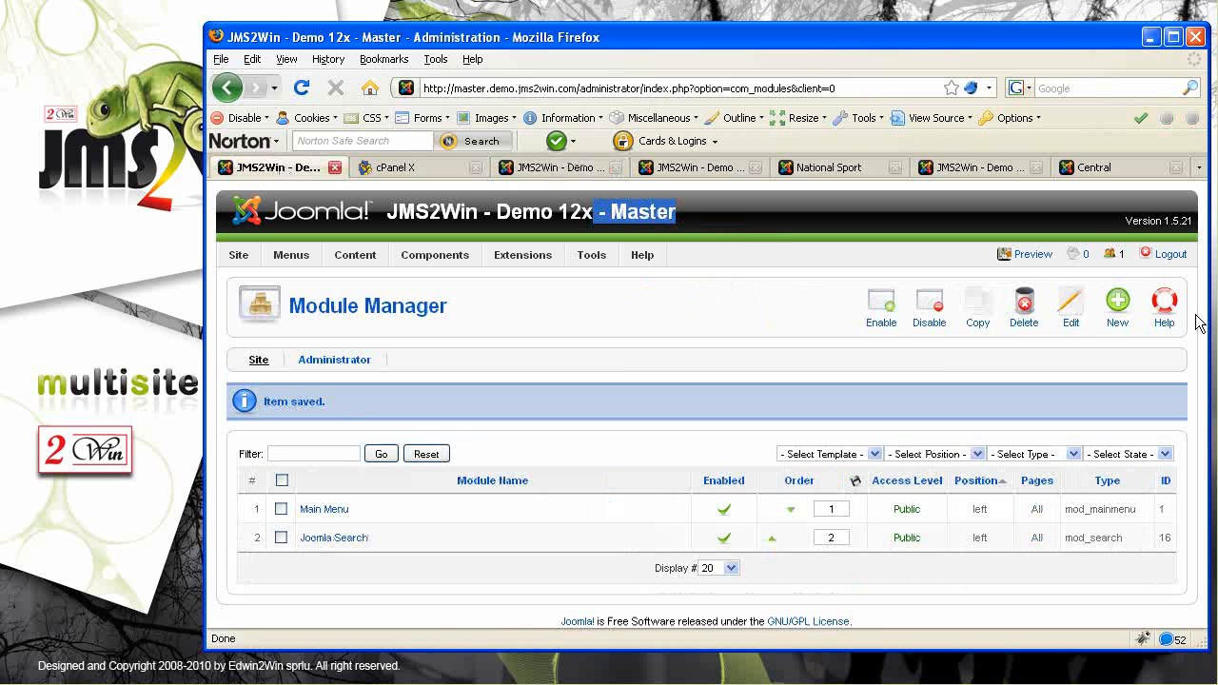
click(1030, 255)
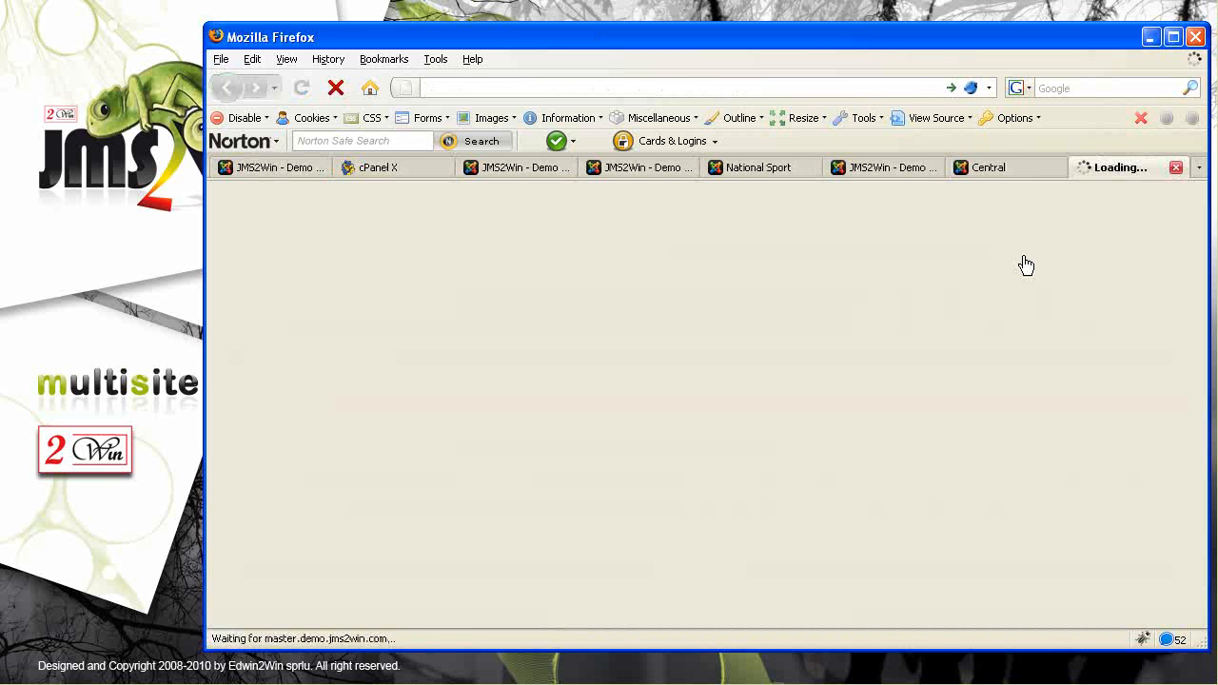
click(306, 534)
text(art)
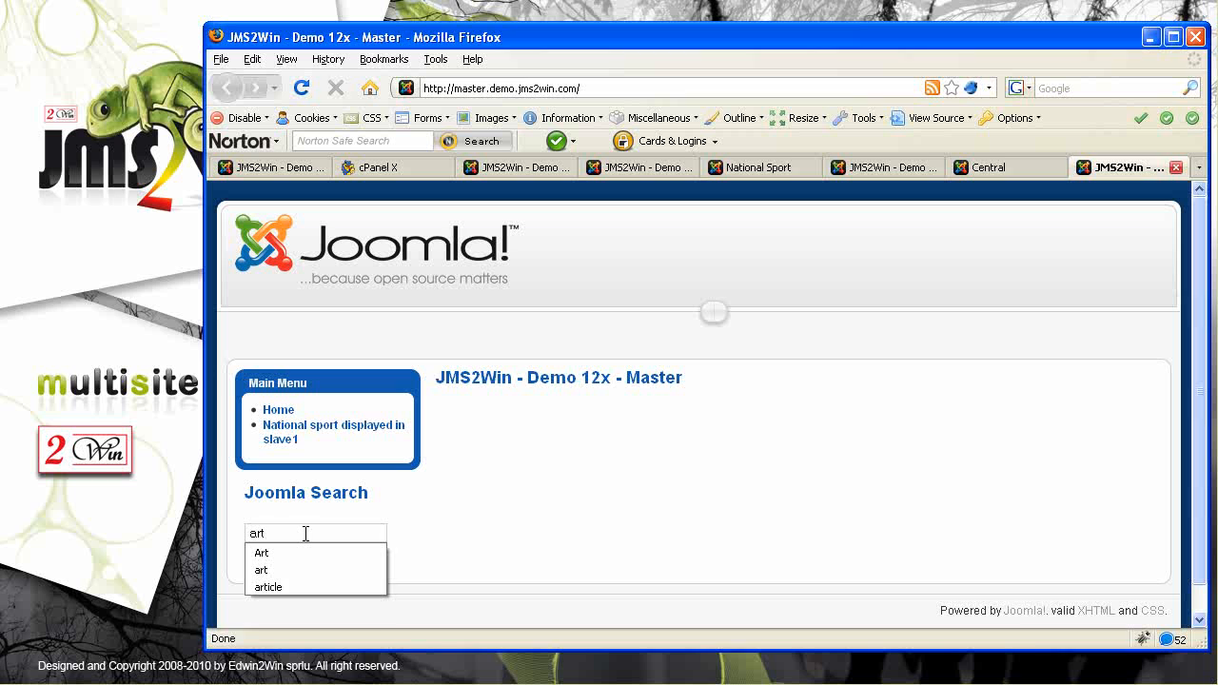
key(Return)
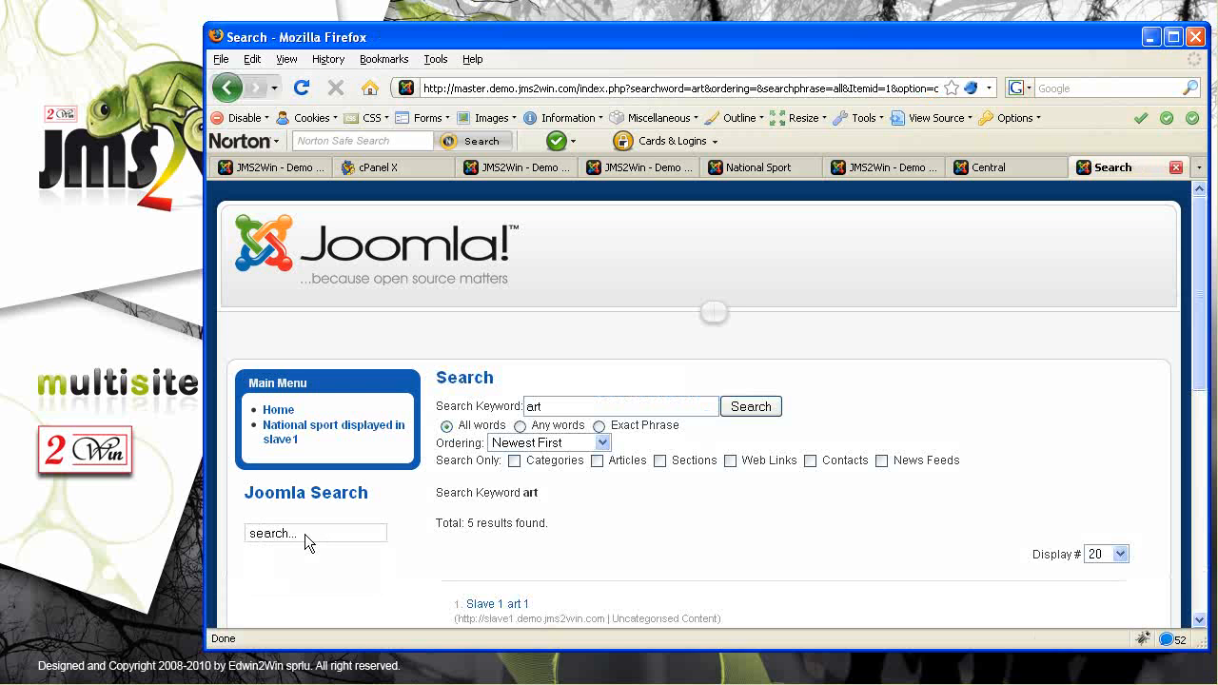
Review the results, highlighting Slave 1 art 1, Master article 1, National articles and their site addresses
drag(1201, 385, 1202, 493)
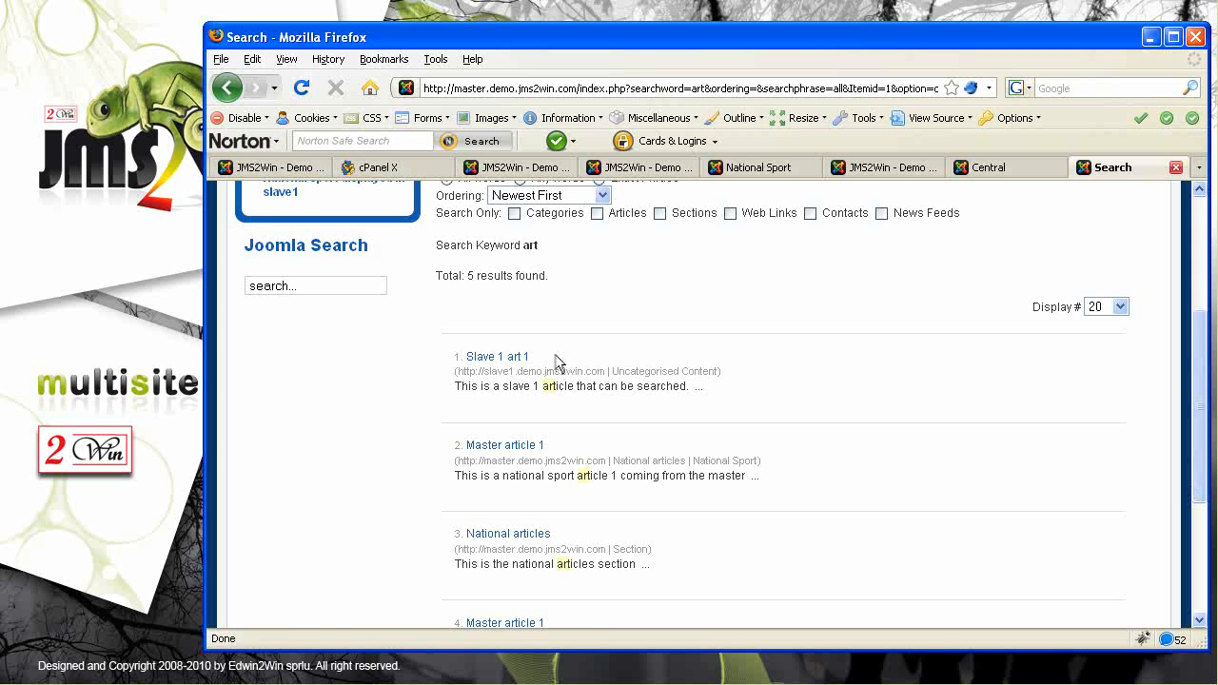
drag(558, 363, 462, 360)
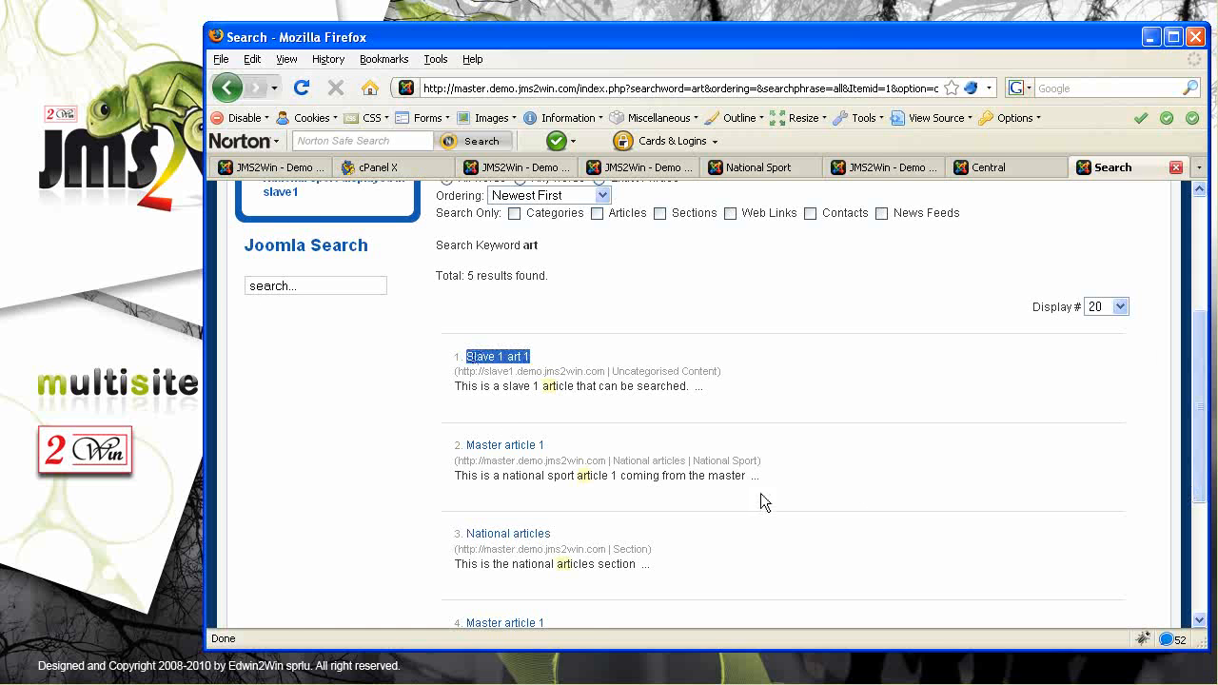
drag(591, 462, 464, 448)
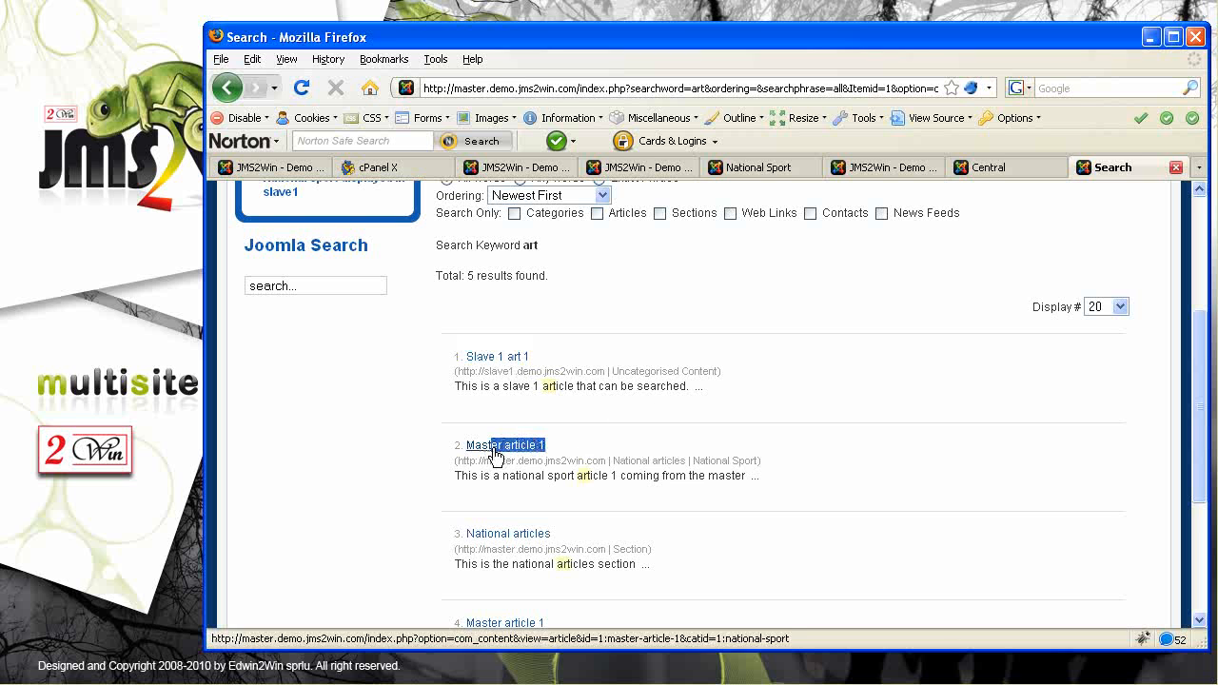
drag(606, 536, 465, 538)
scroll(784, 540, down, 3)
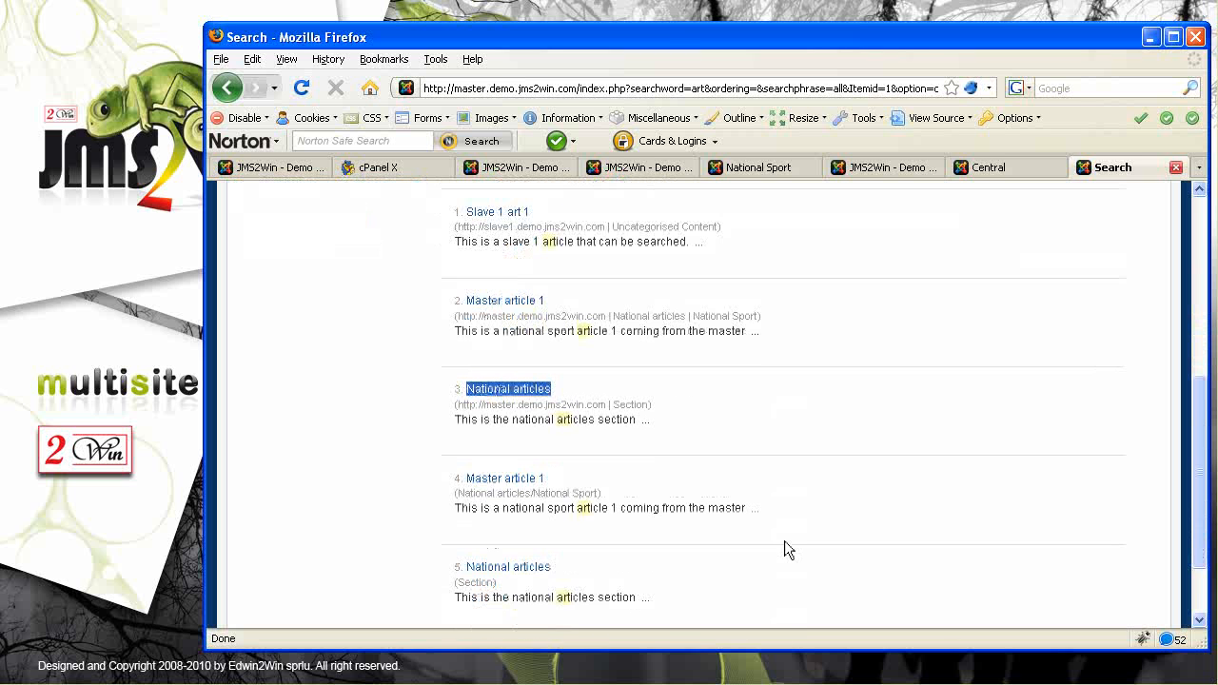
scroll(731, 552, down, 2)
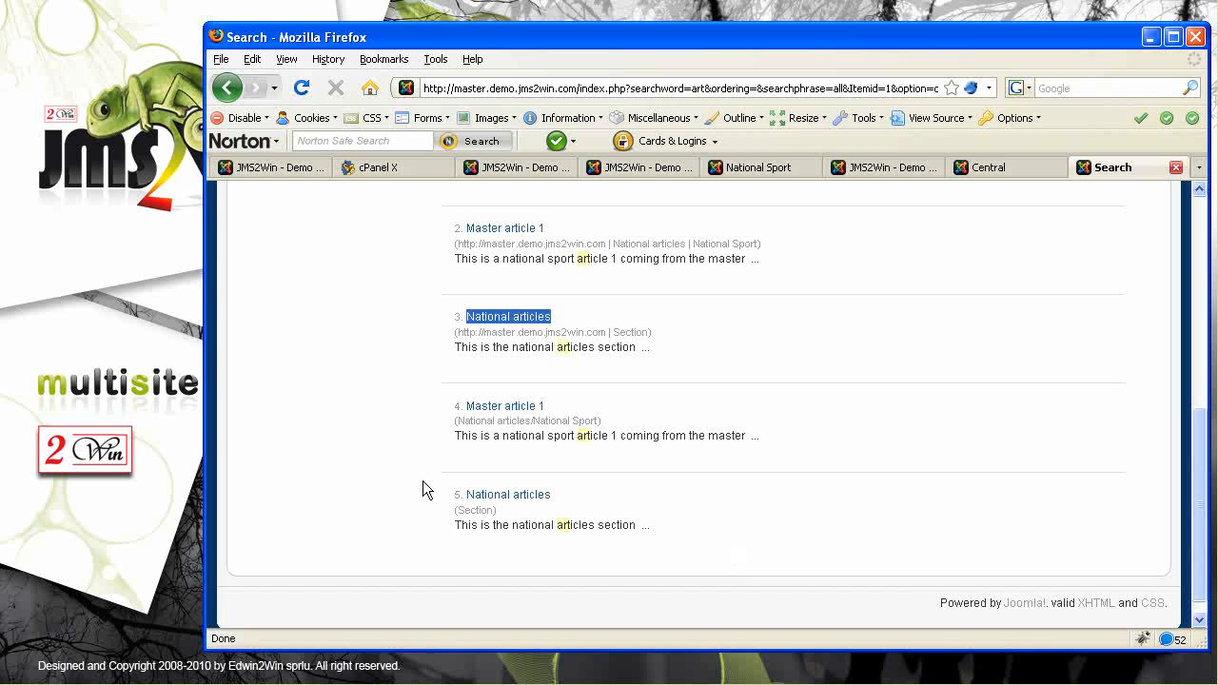
drag(458, 511, 491, 511)
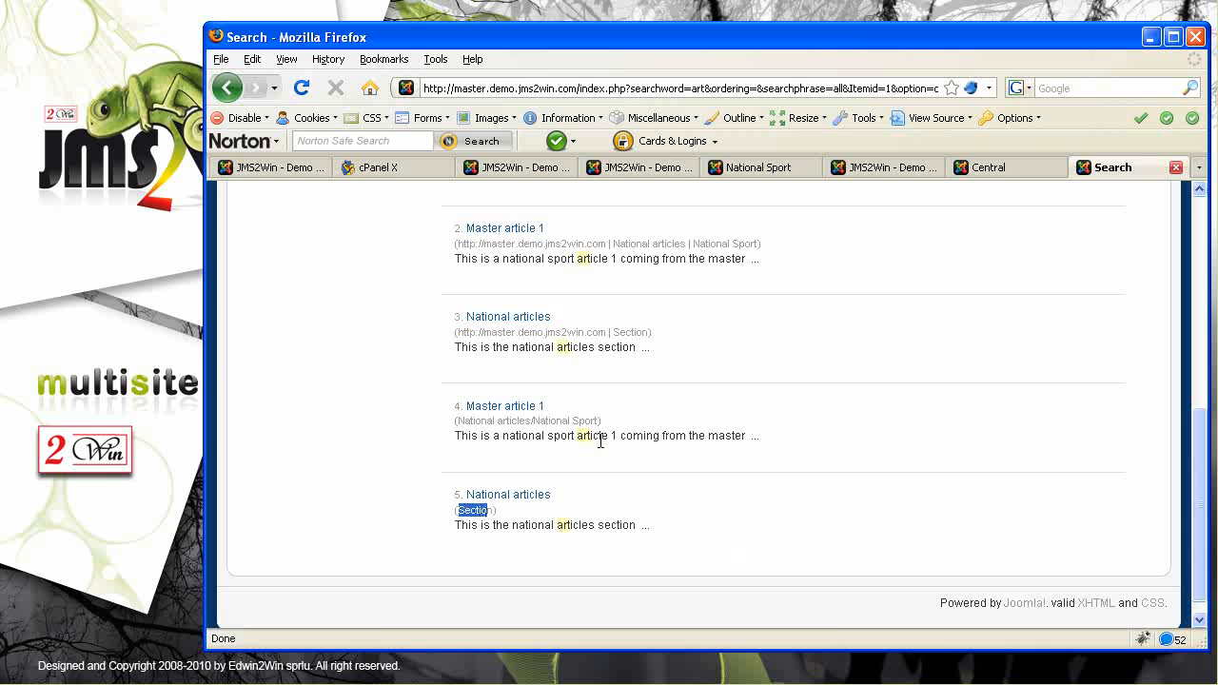
scroll(601, 440, up, 3)
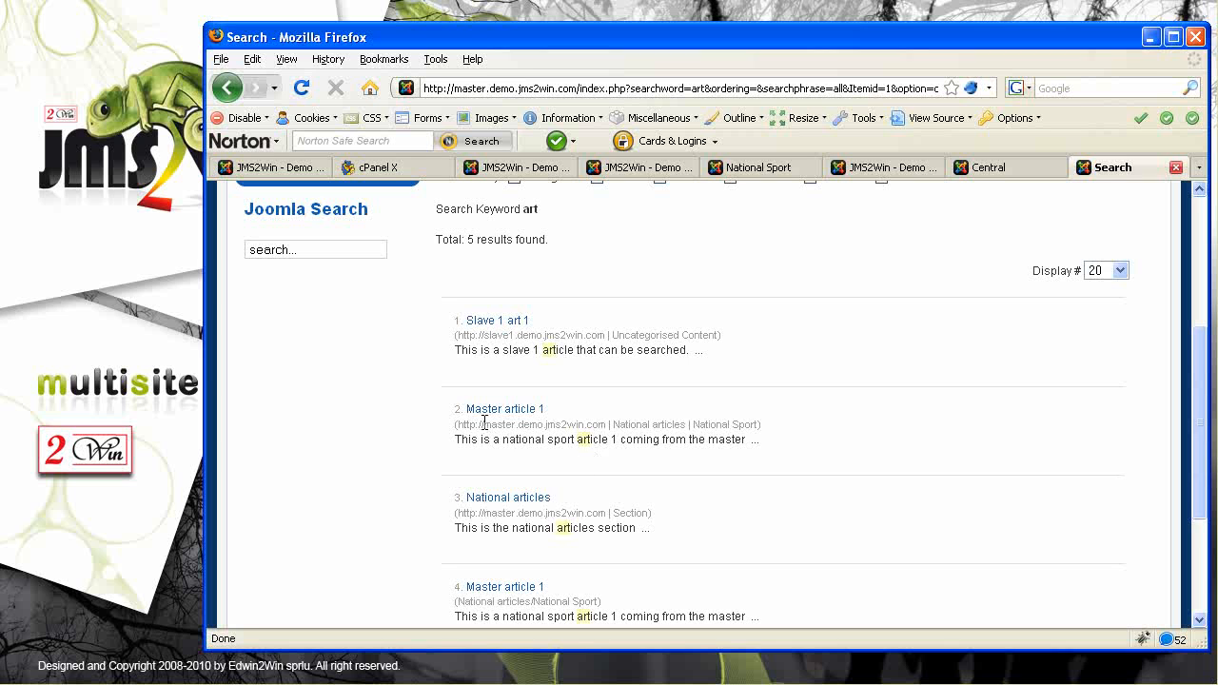
drag(459, 425, 599, 427)
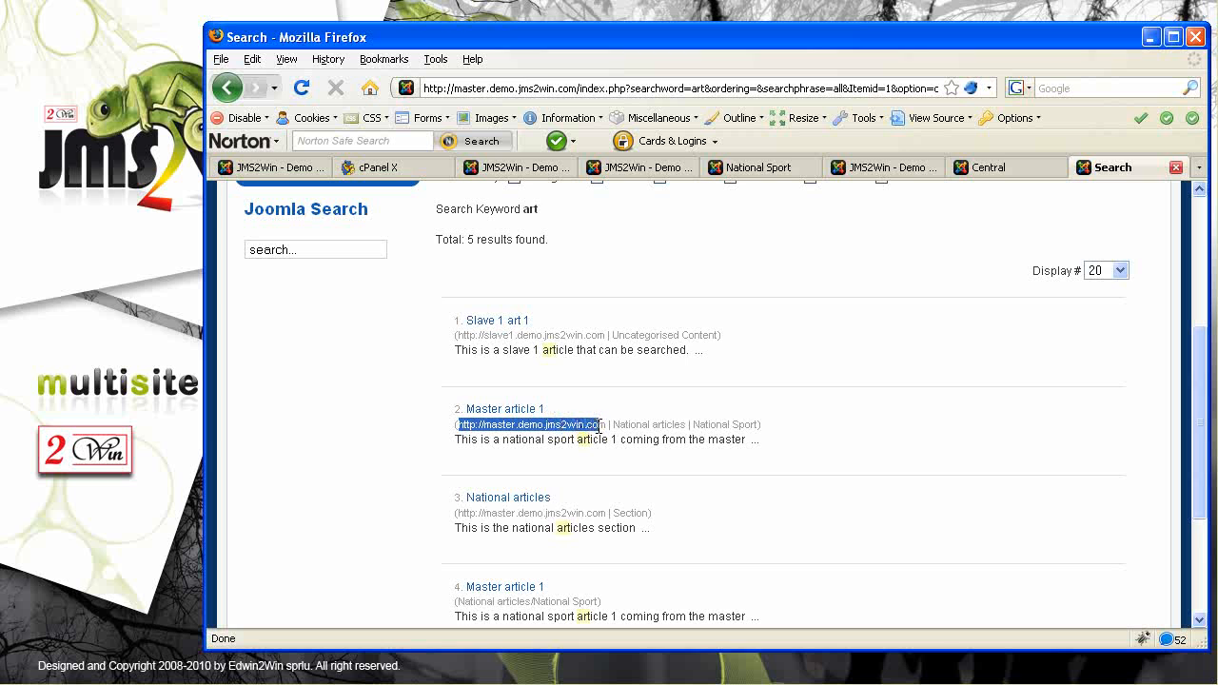
scroll(601, 434, up, 3)
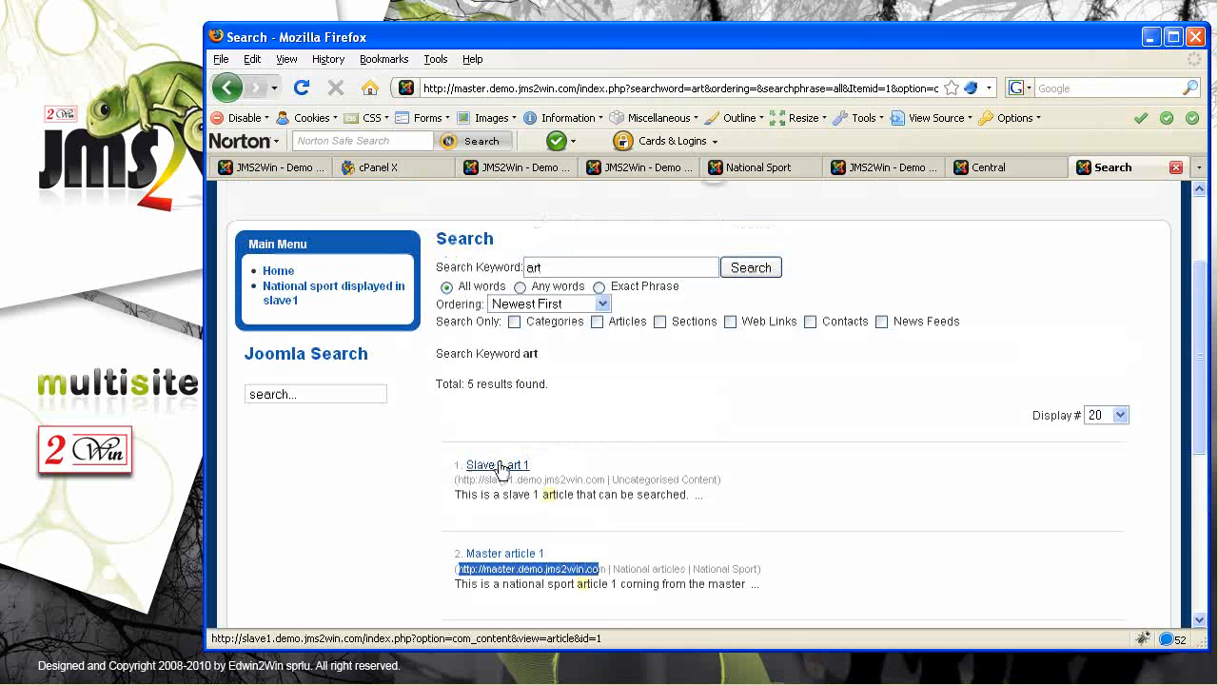
drag(605, 480, 456, 476)
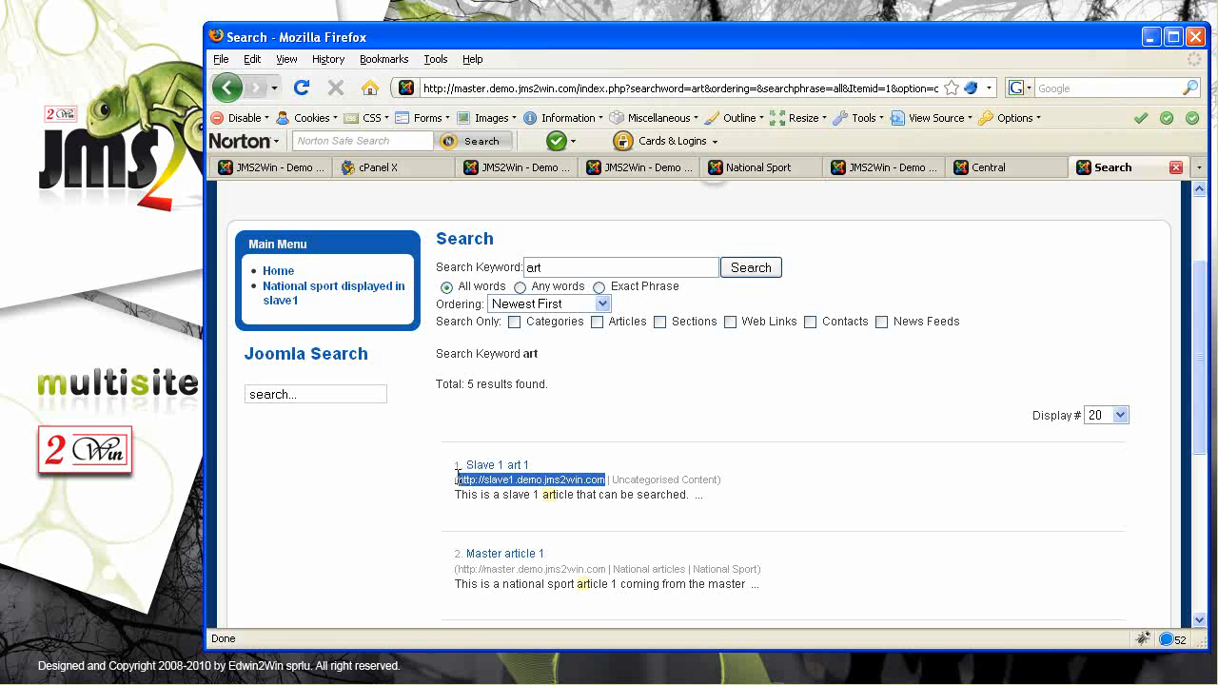
click(802, 468)
Open the Slave 1 art 1 article and highlight slave1 in its web address
click(500, 466)
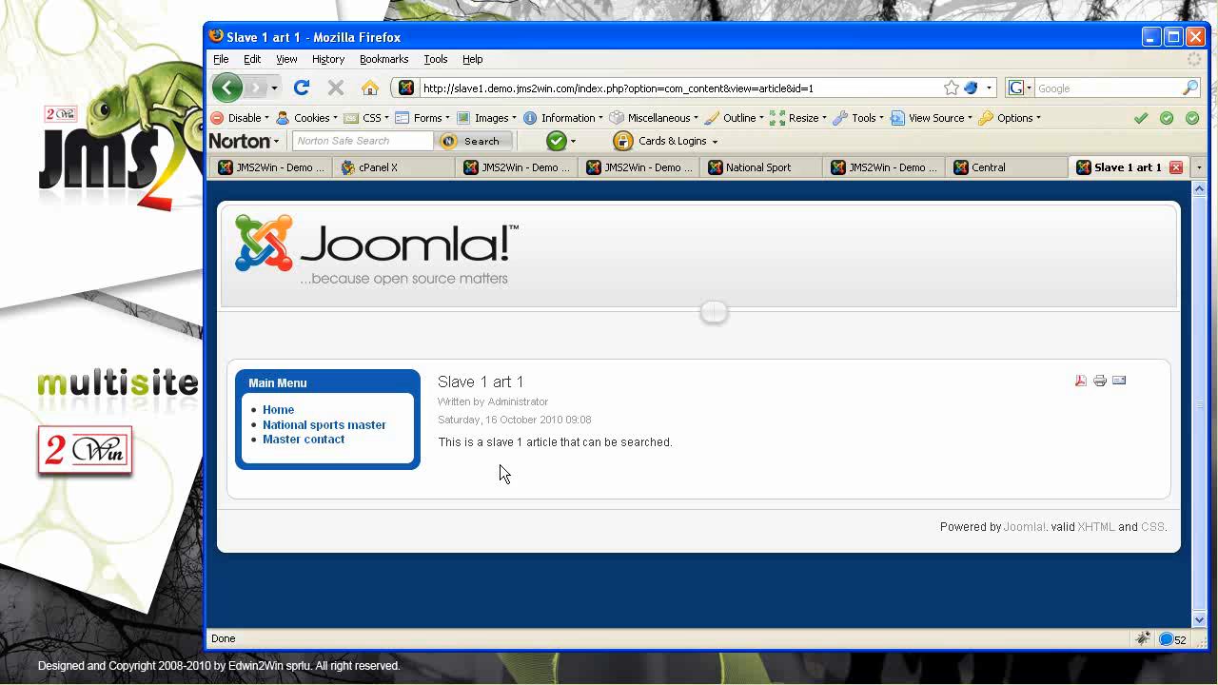
double_click(458, 88)
drag(466, 382, 508, 385)
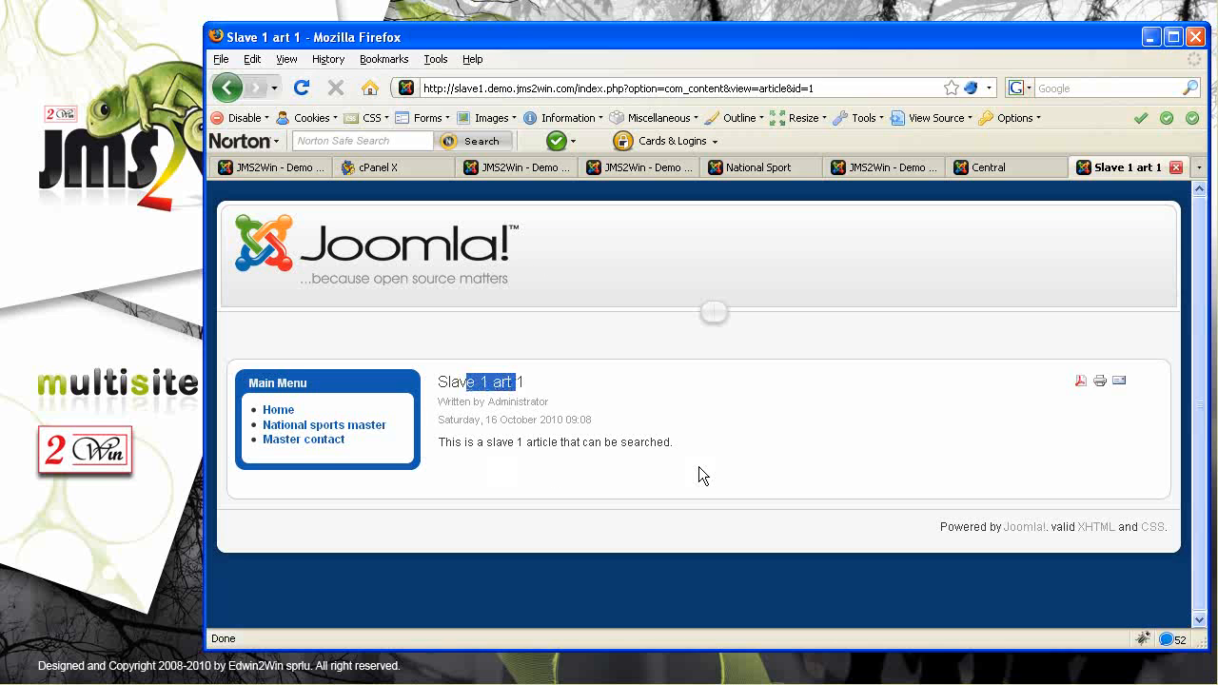
Go back to the search results, scroll through them, then return to the master admin's module list
key(alt+Left)
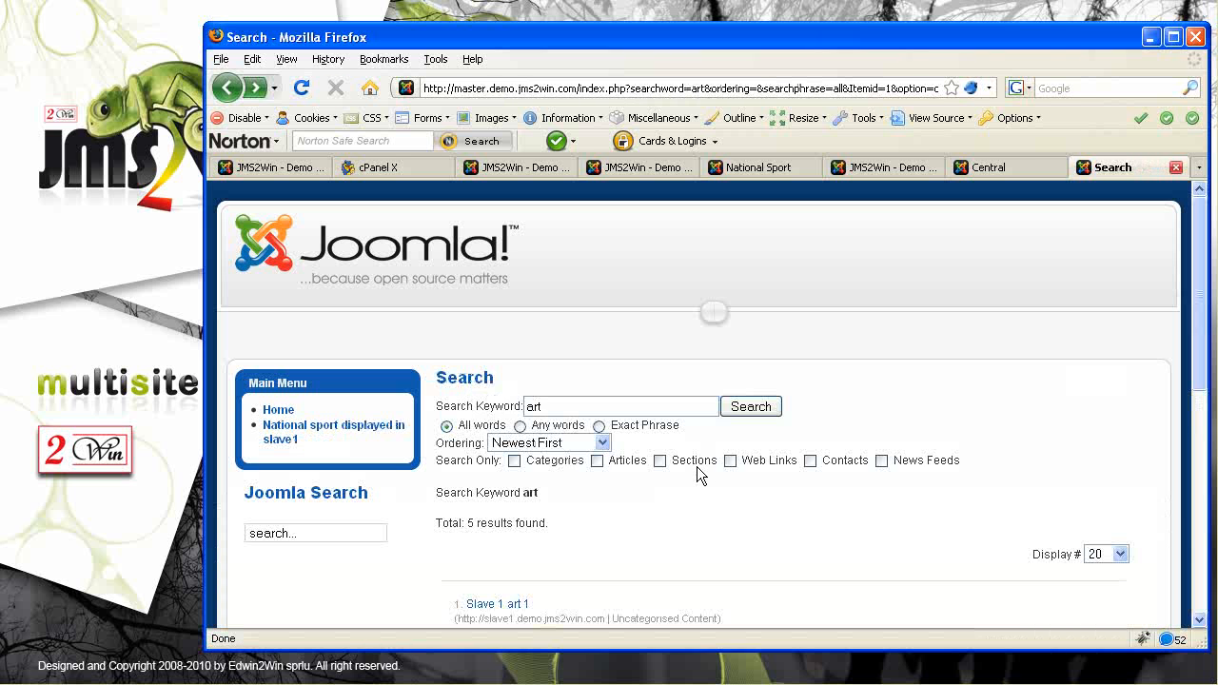
scroll(701, 527, down, 5)
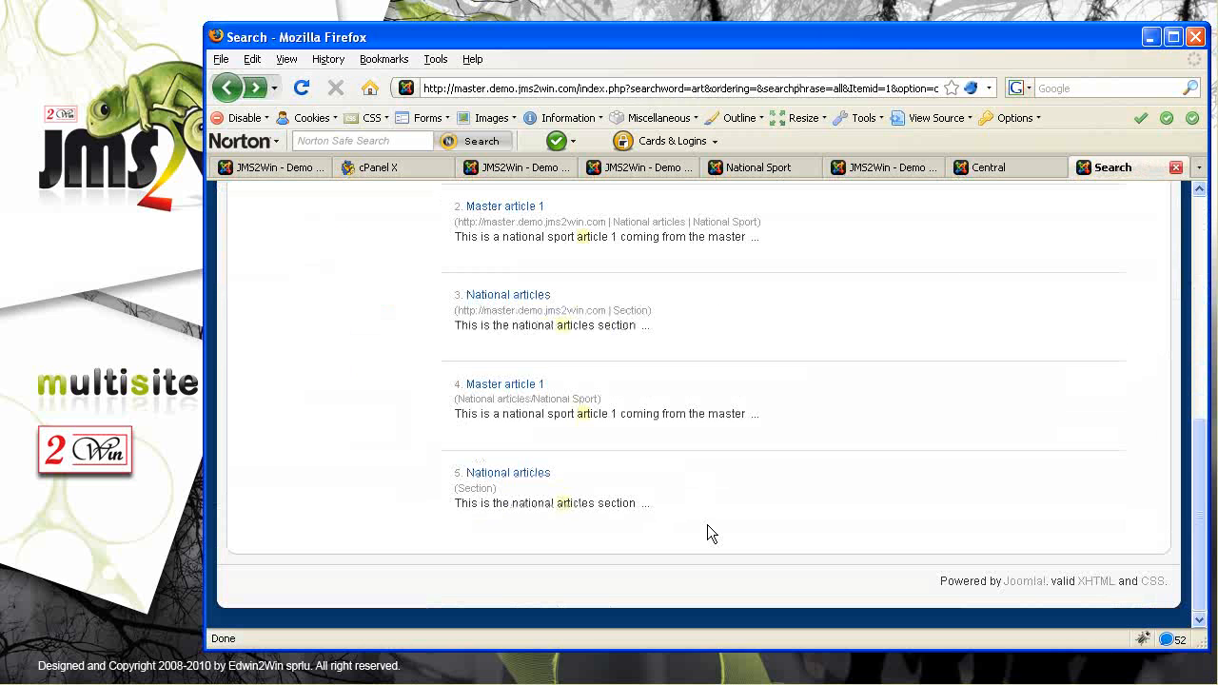
scroll(707, 525, up, 5)
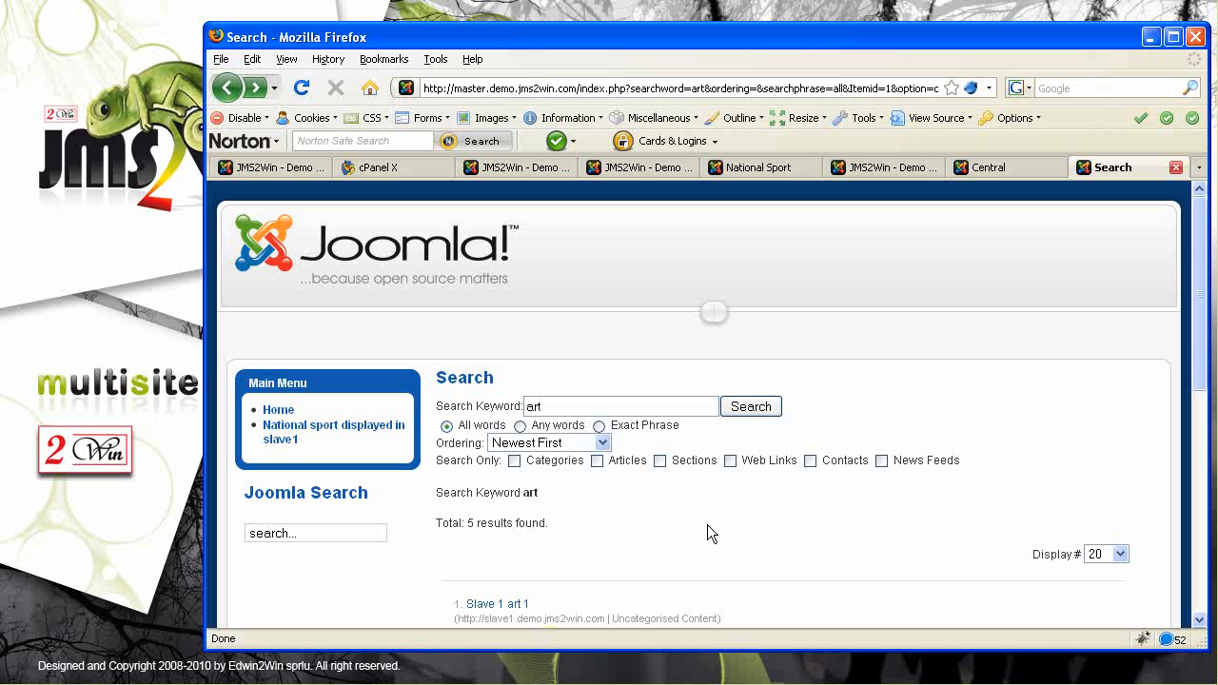
scroll(707, 525, down, 3)
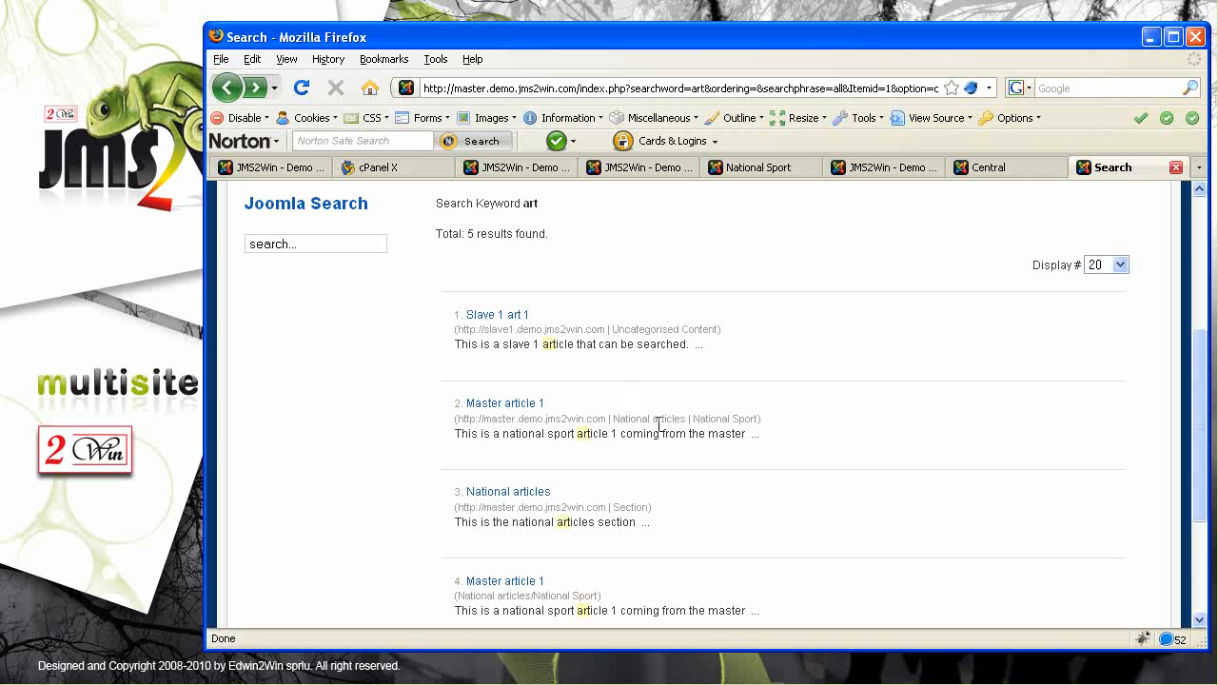
scroll(666, 448, up, 3)
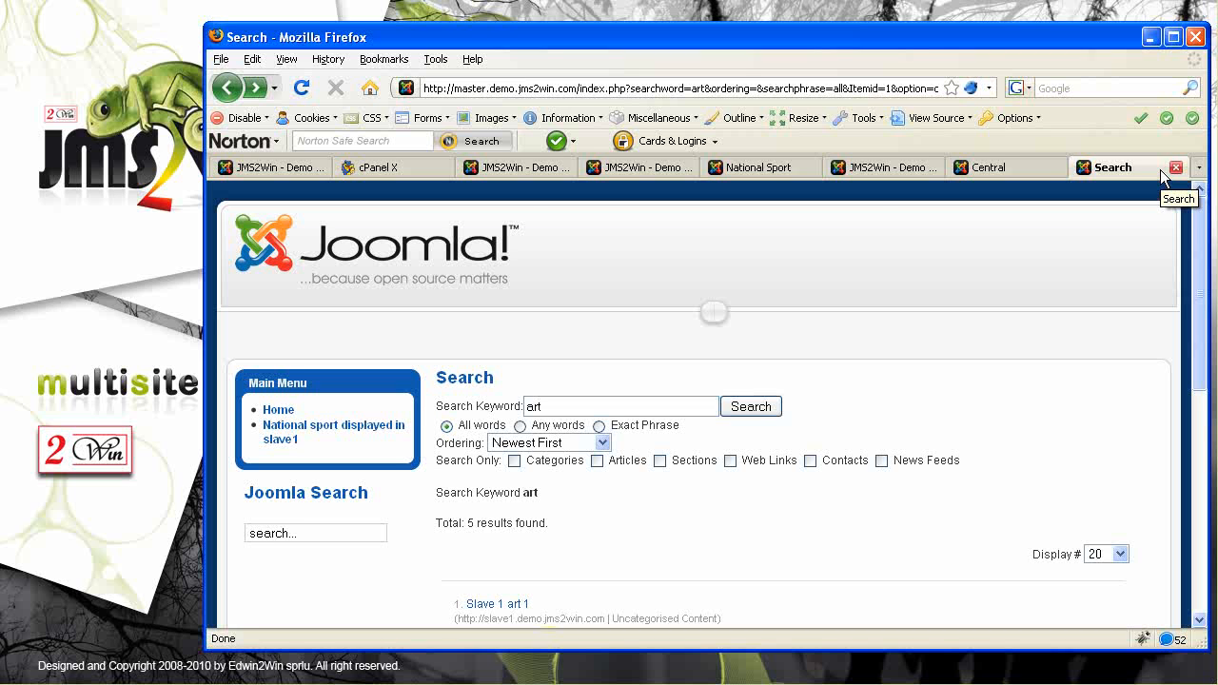
click(274, 173)
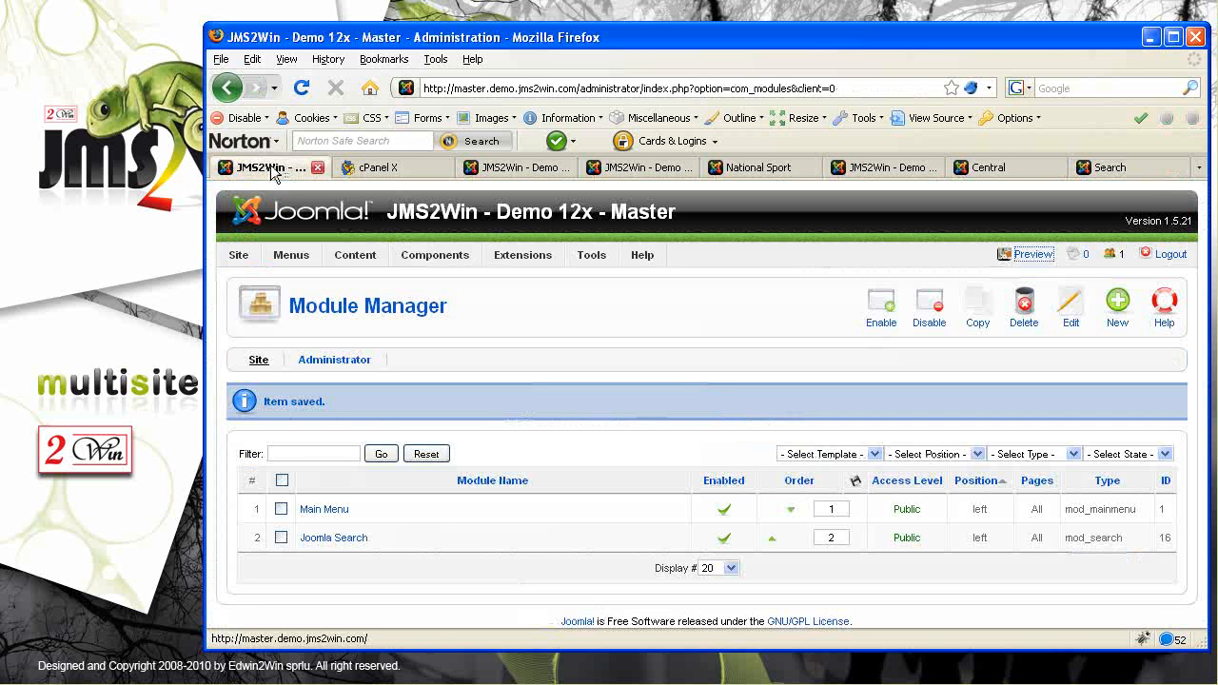